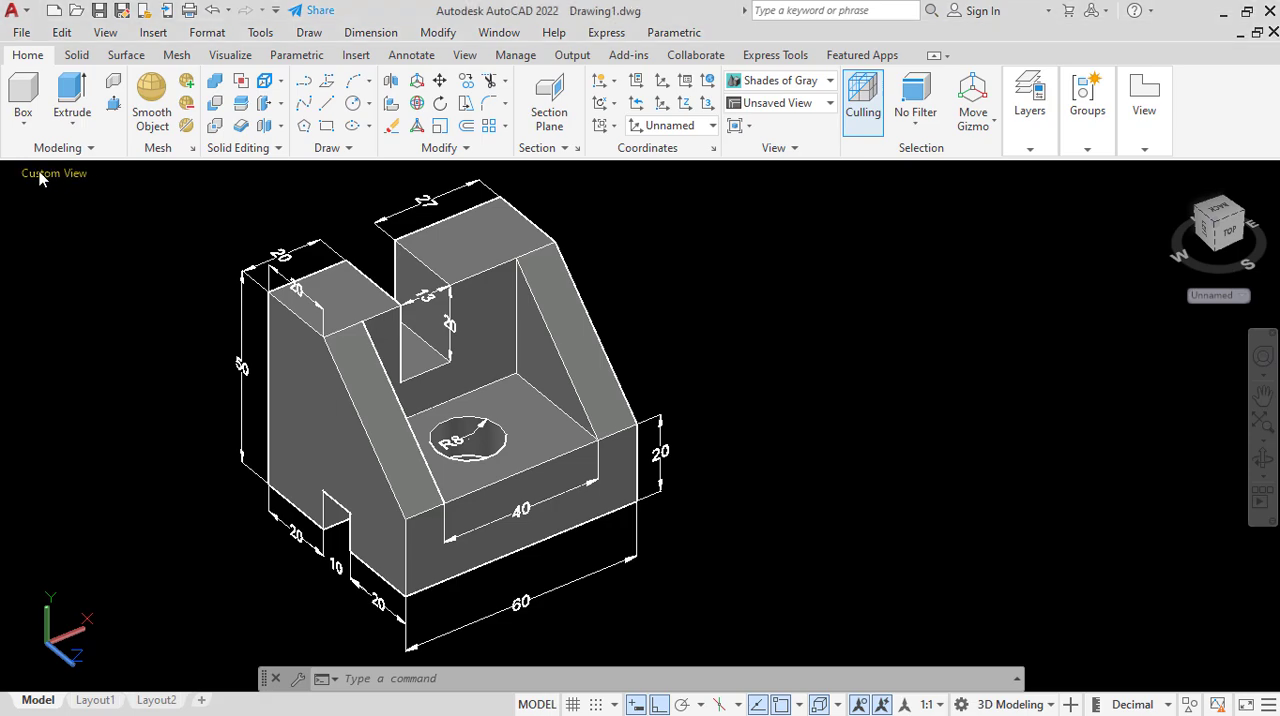
Switch the model to the Front view and display it in the 2D Wireframe visual style.
left_click(40, 176)
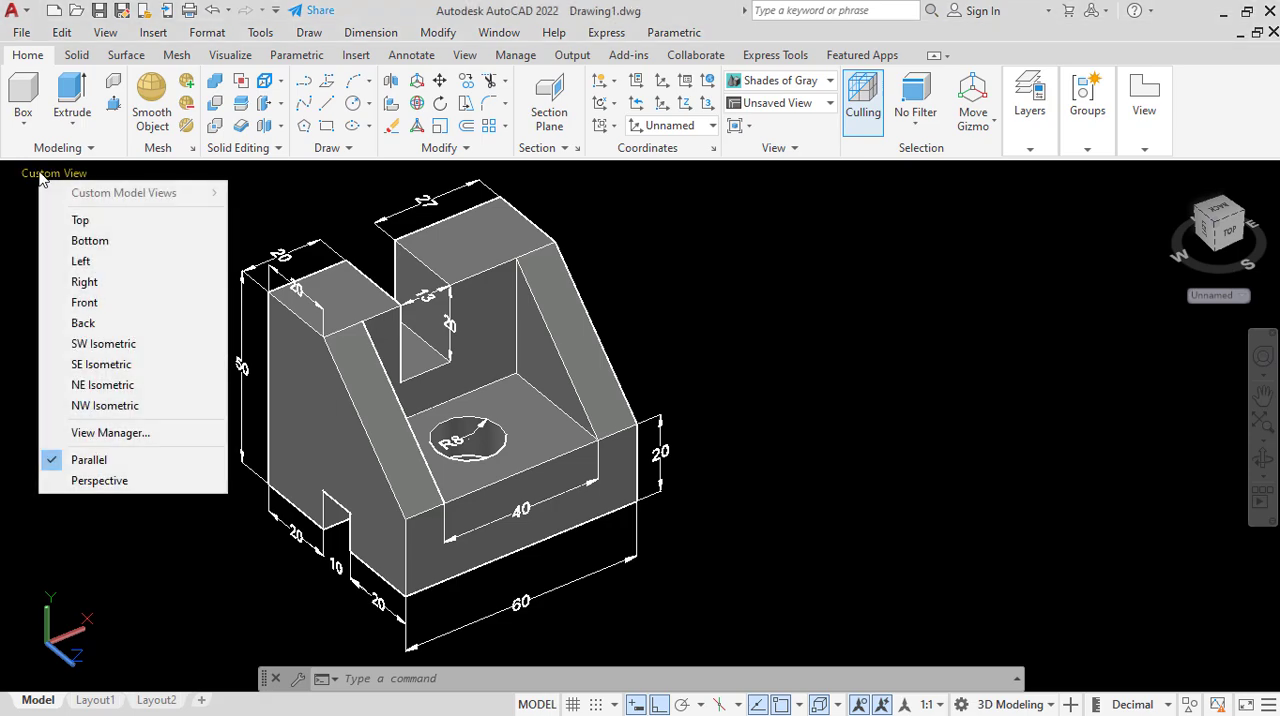
left_click(99, 304)
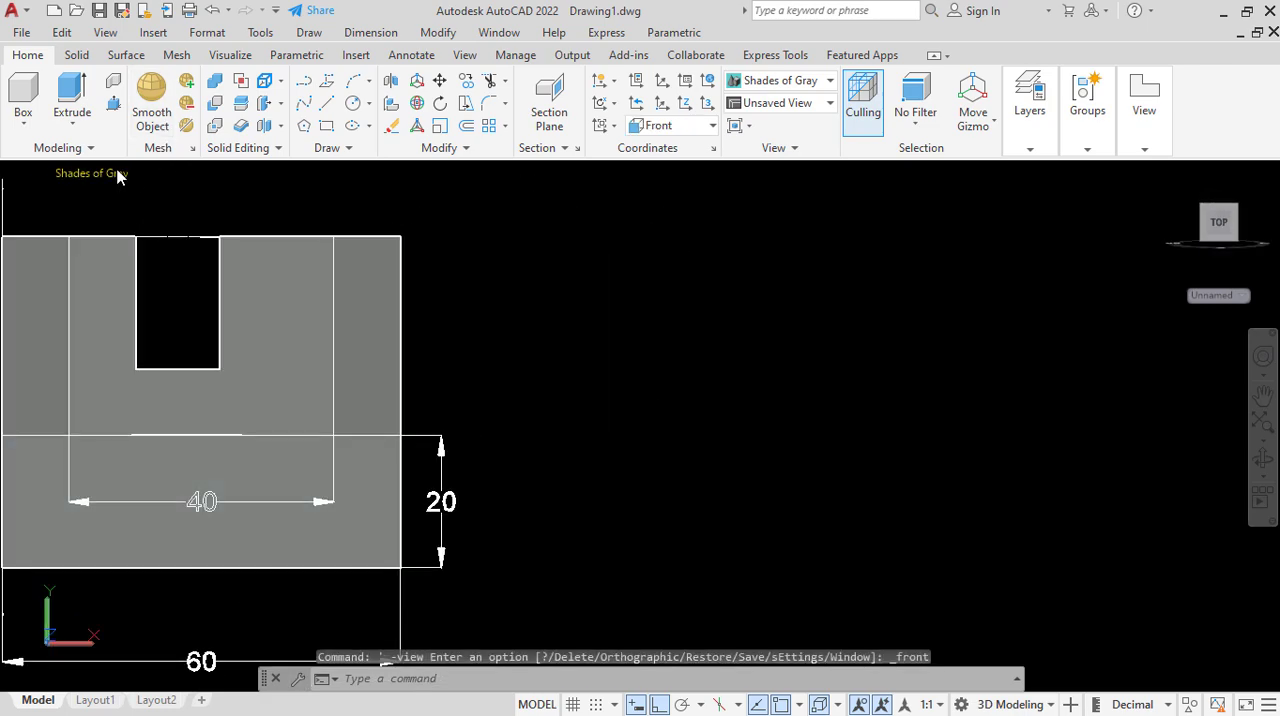
left_click(118, 175)
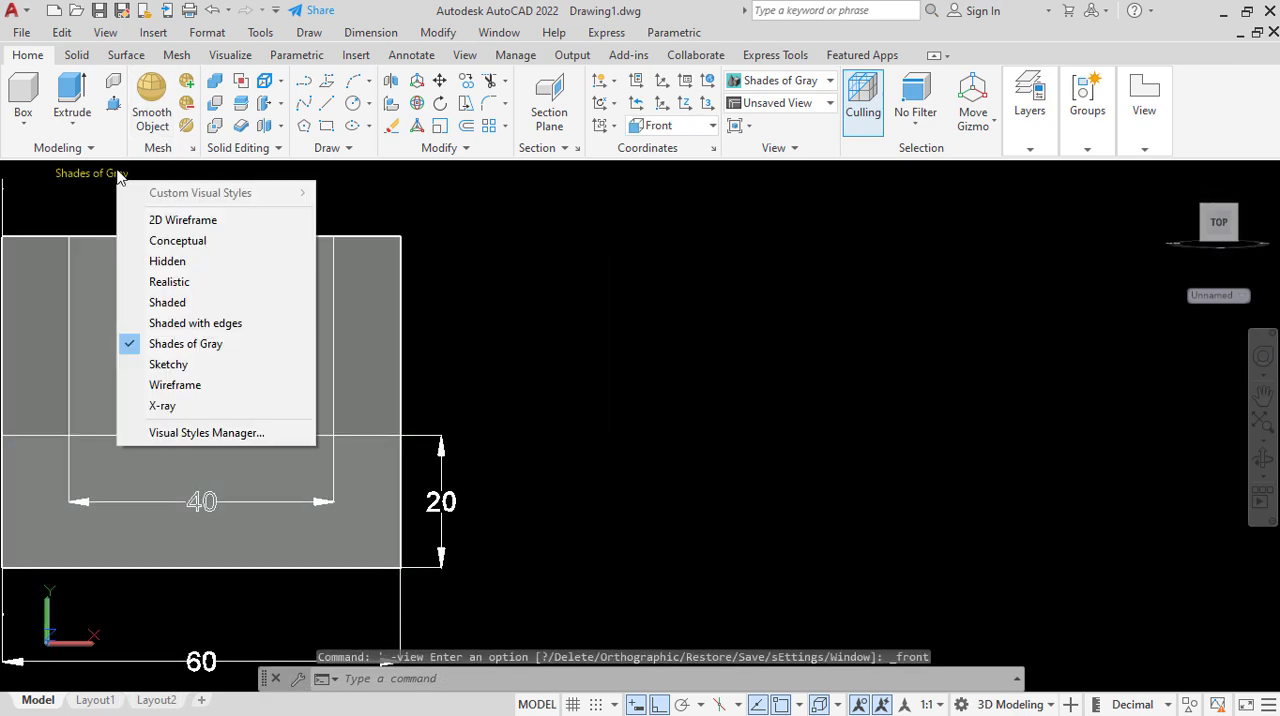
left_click(179, 221)
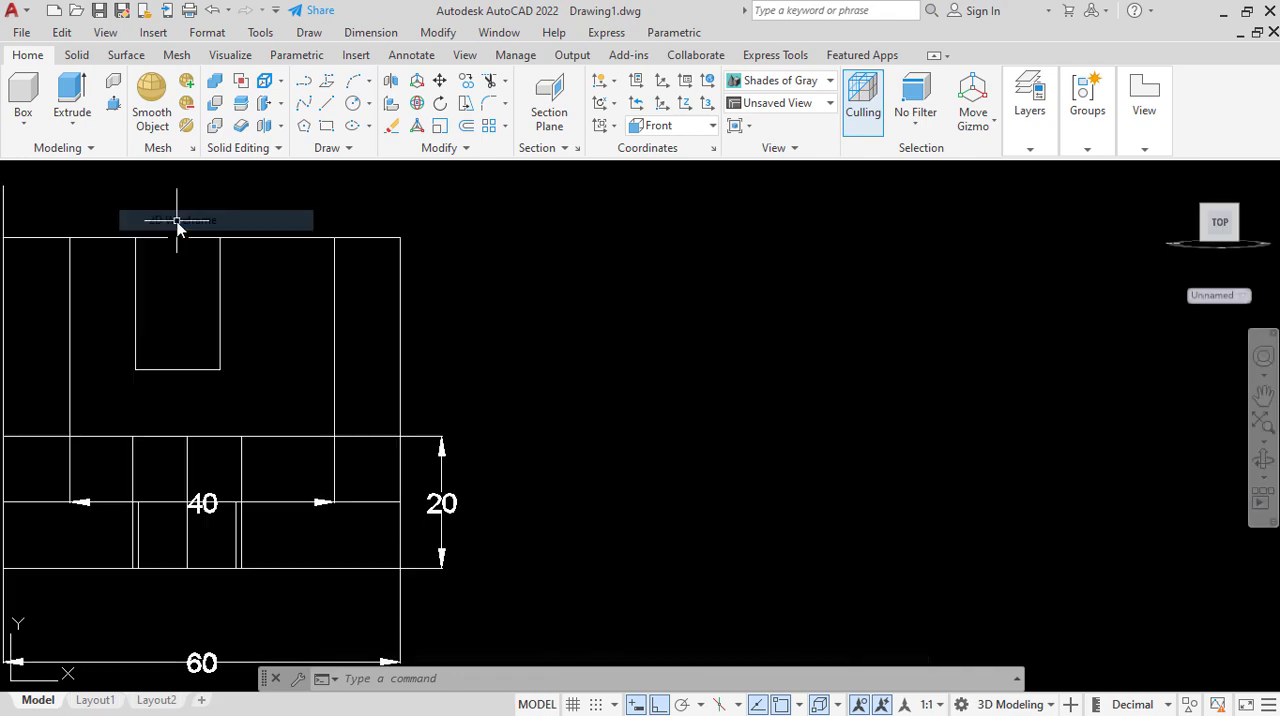
scroll(405, 320, "down", 4)
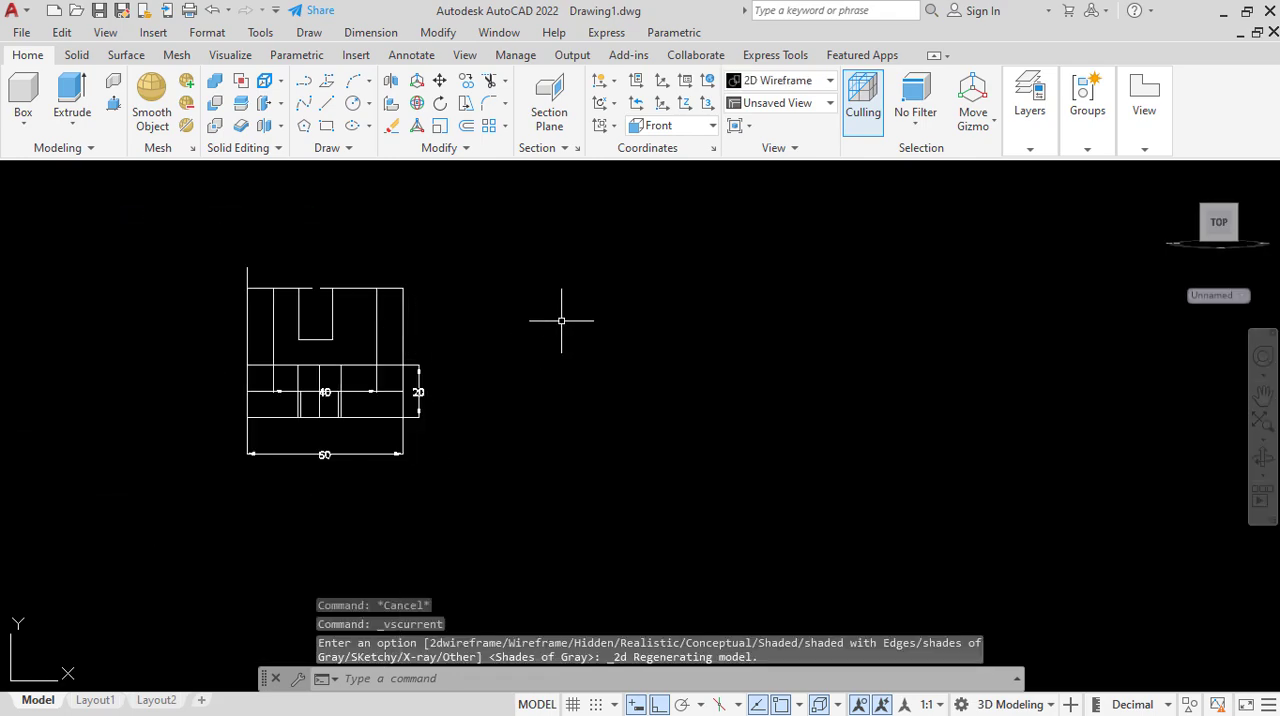
scroll(561, 321, "up", 2)
scroll(563, 323, "down", 2)
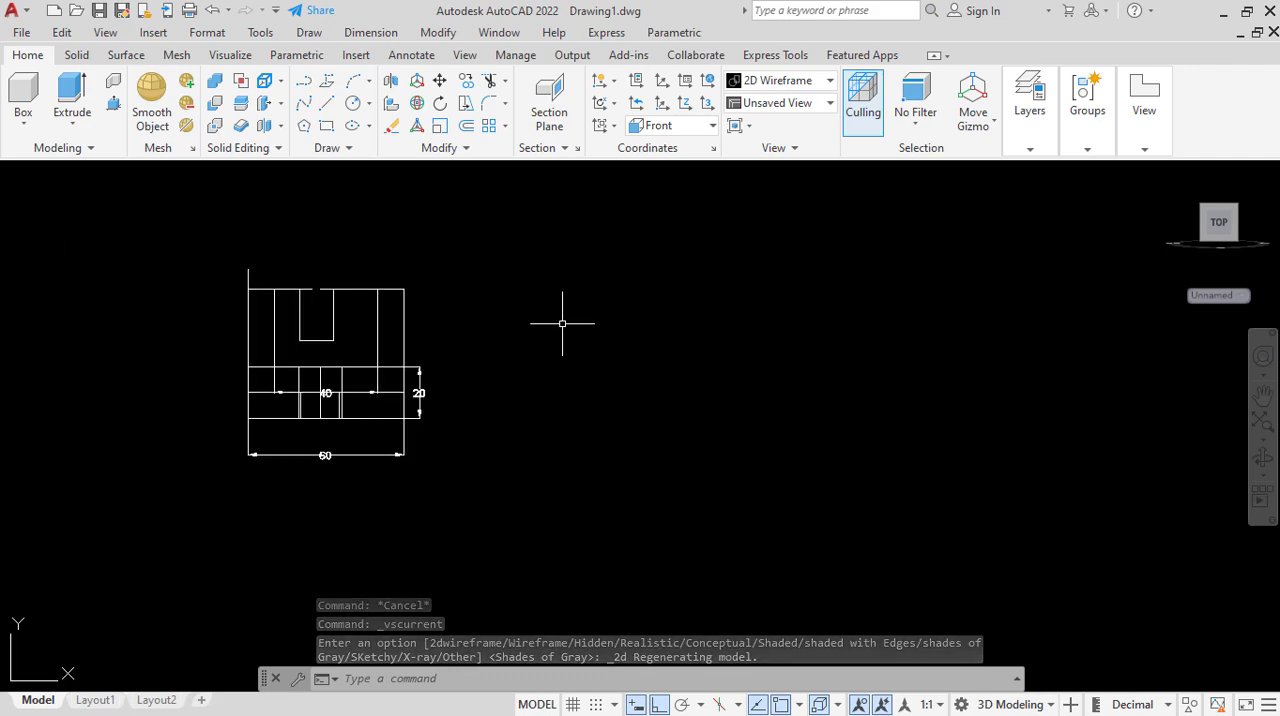
Draw a rectangle 60 wide and 50 high in the empty space beside the reference part's front view.
left_click(326, 126)
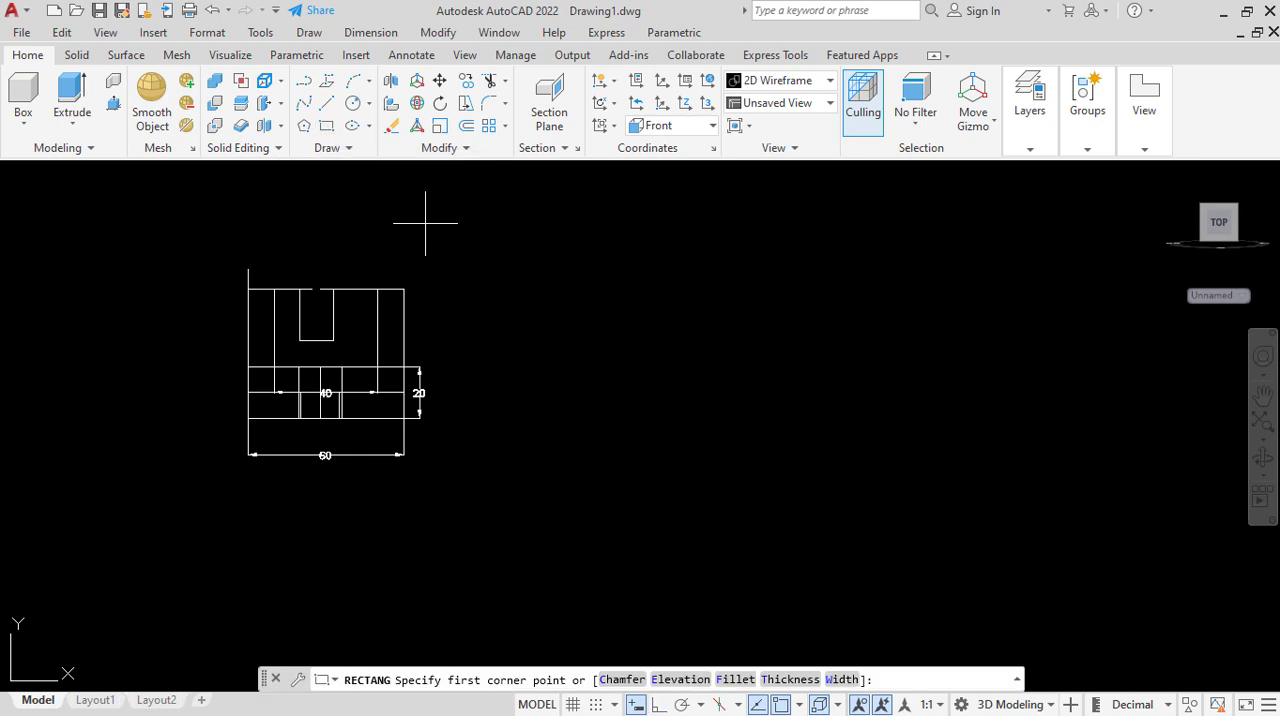
left_click(564, 283)
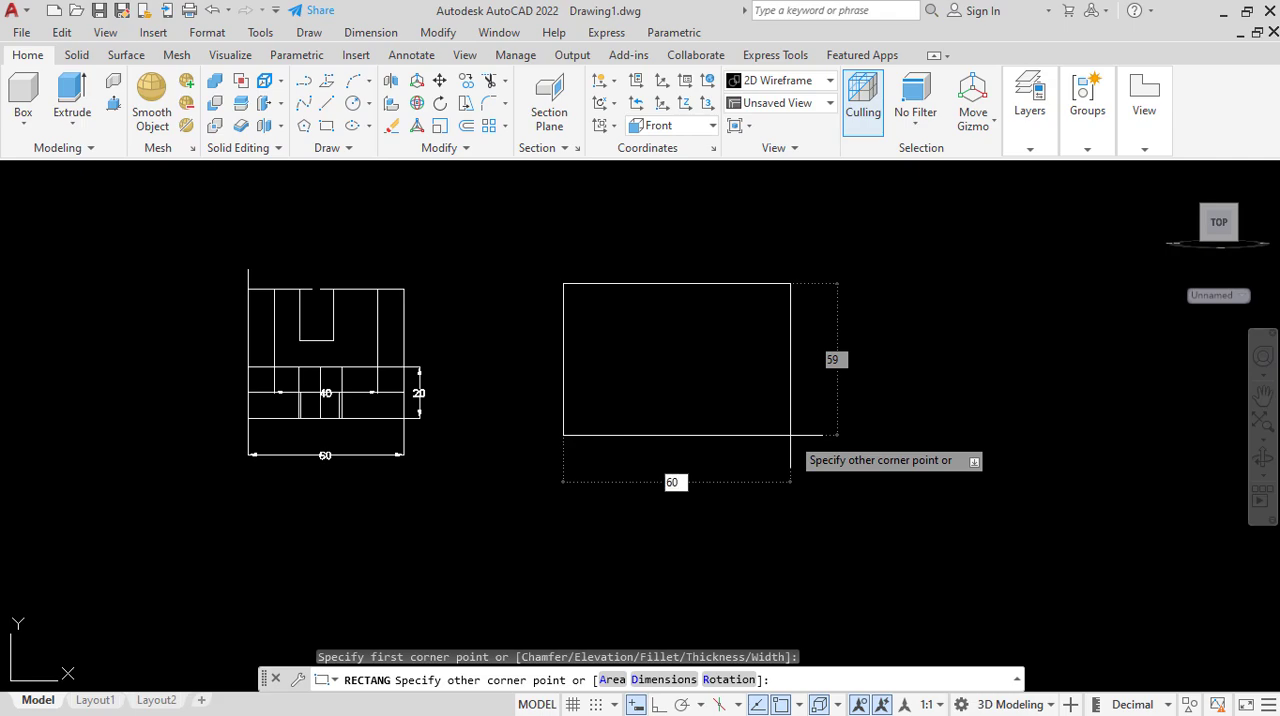
key("Tab")
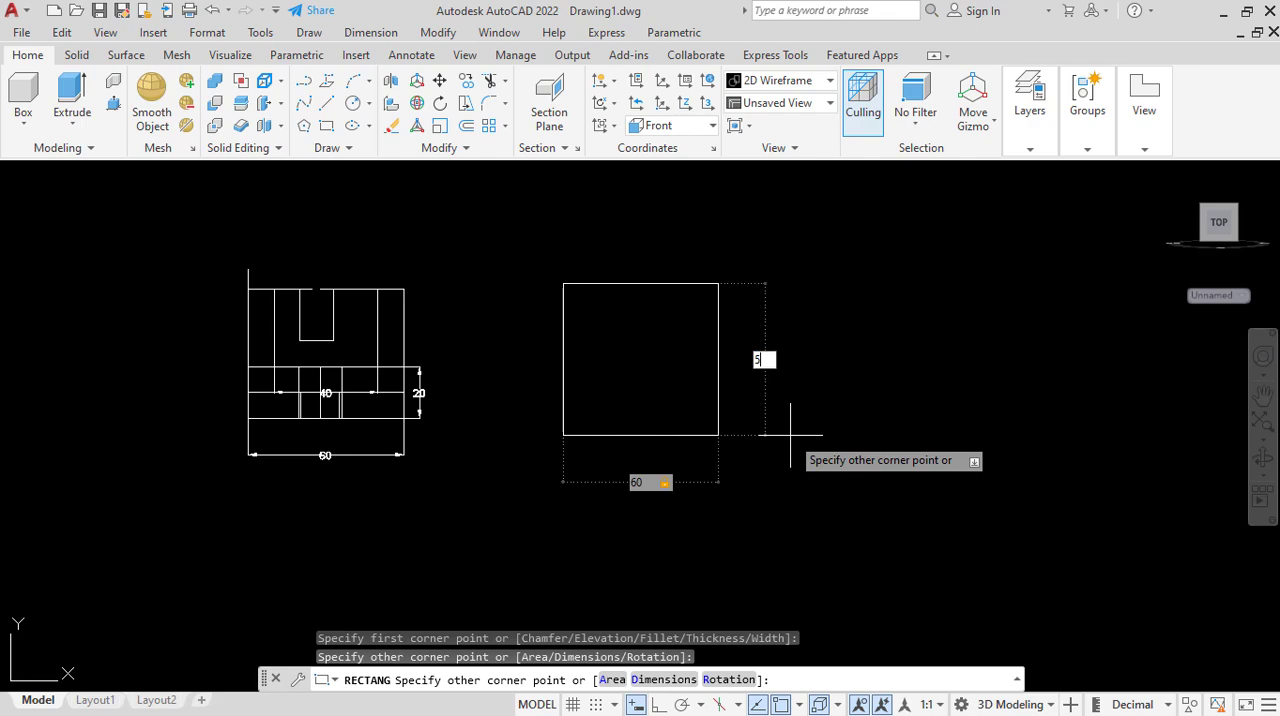
key("Return")
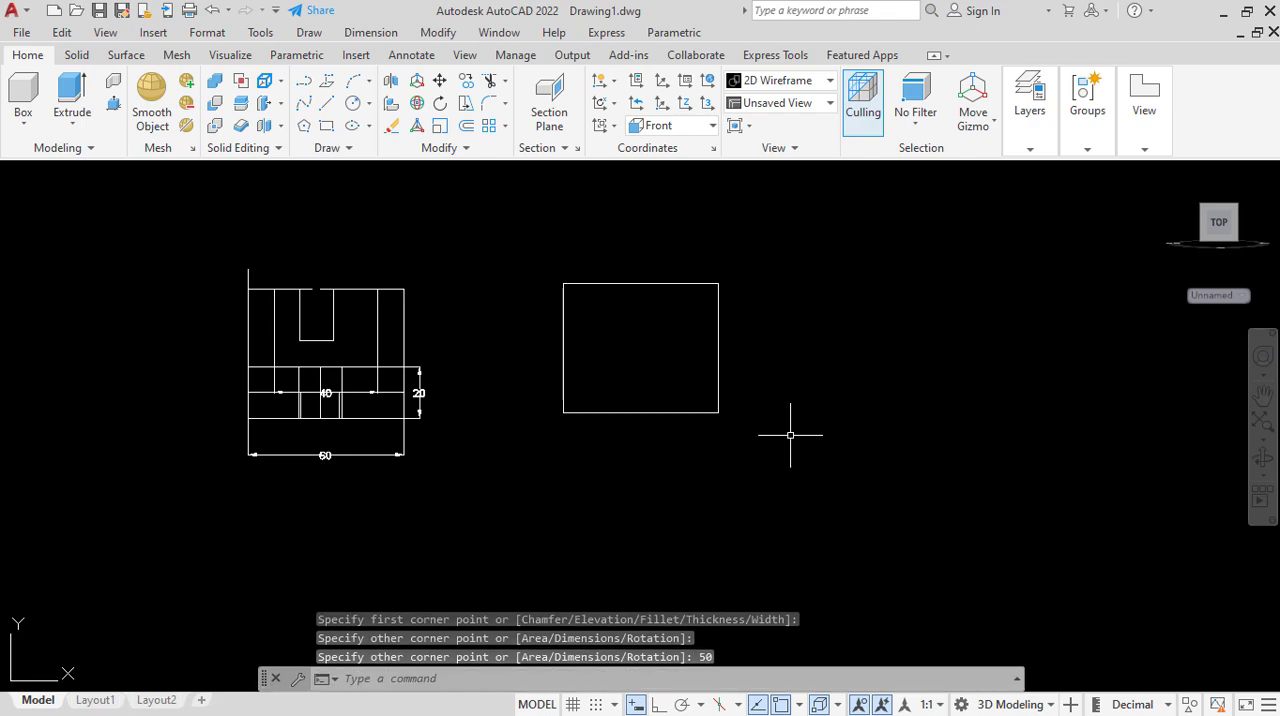
Add a vertical linear dimension for the new rectangle's height, placed outside its left edge.
scroll(661, 290, "up", 2)
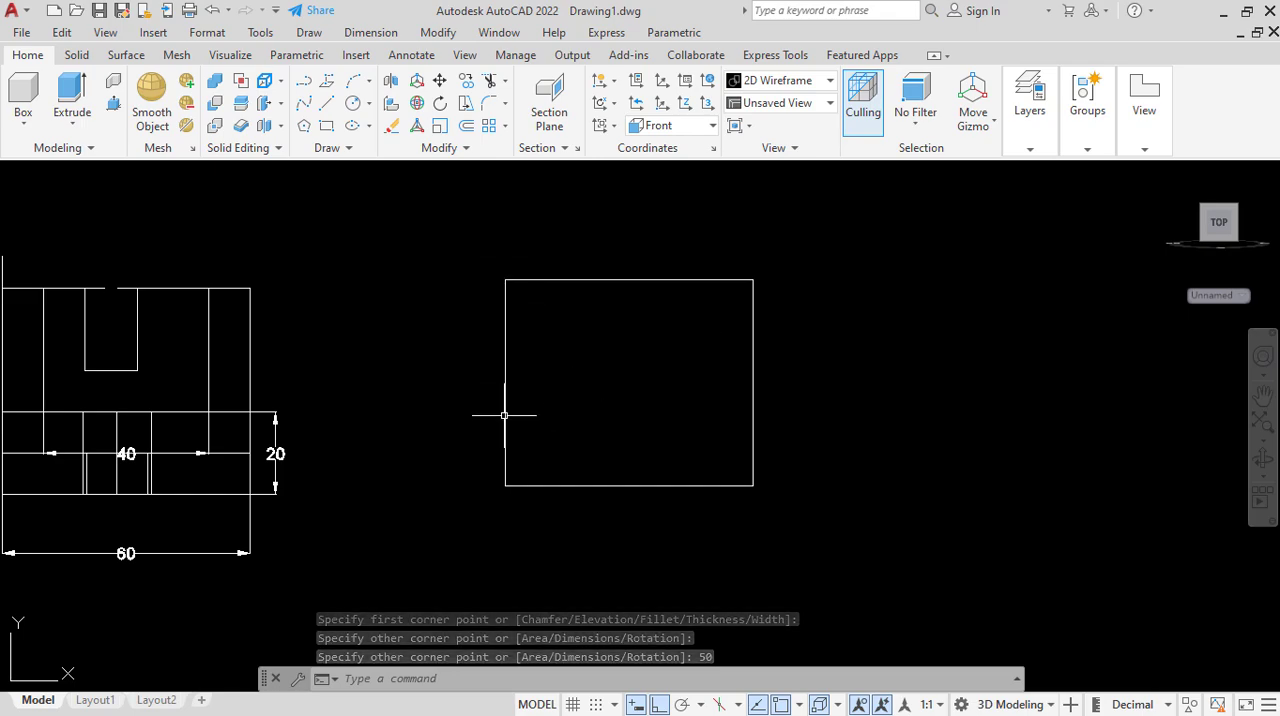
left_click(370, 32)
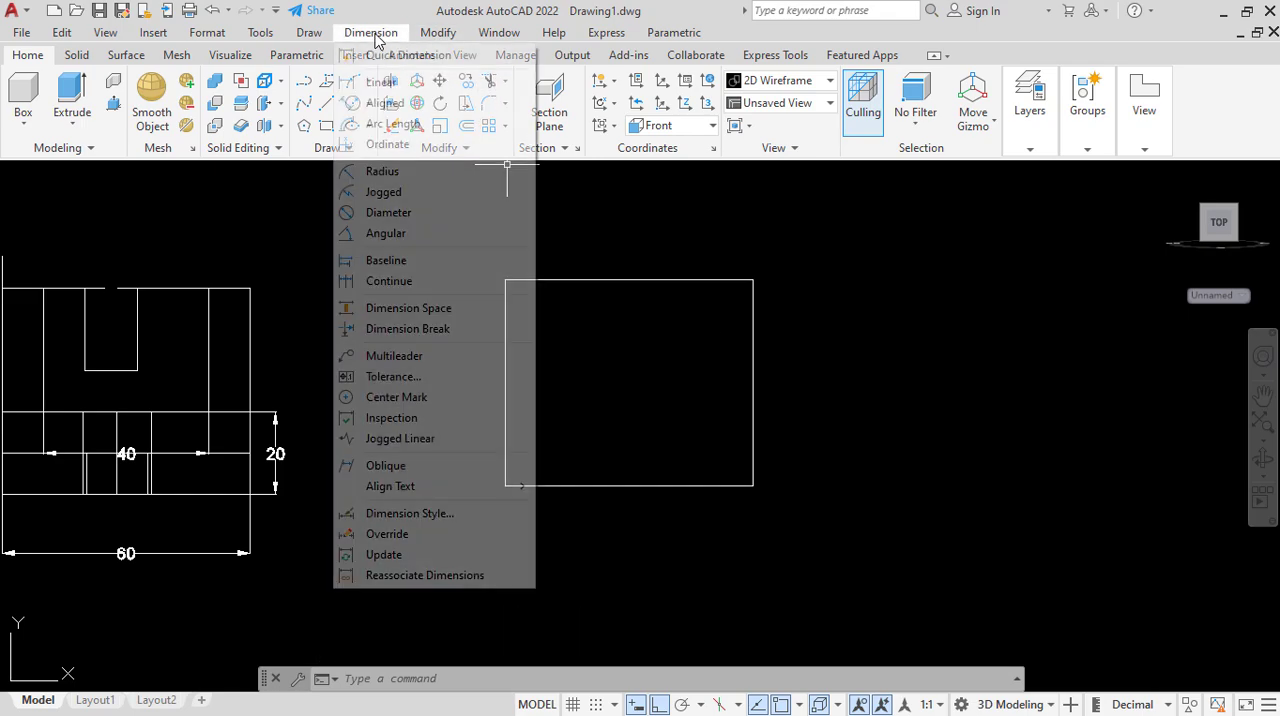
left_click(385, 81)
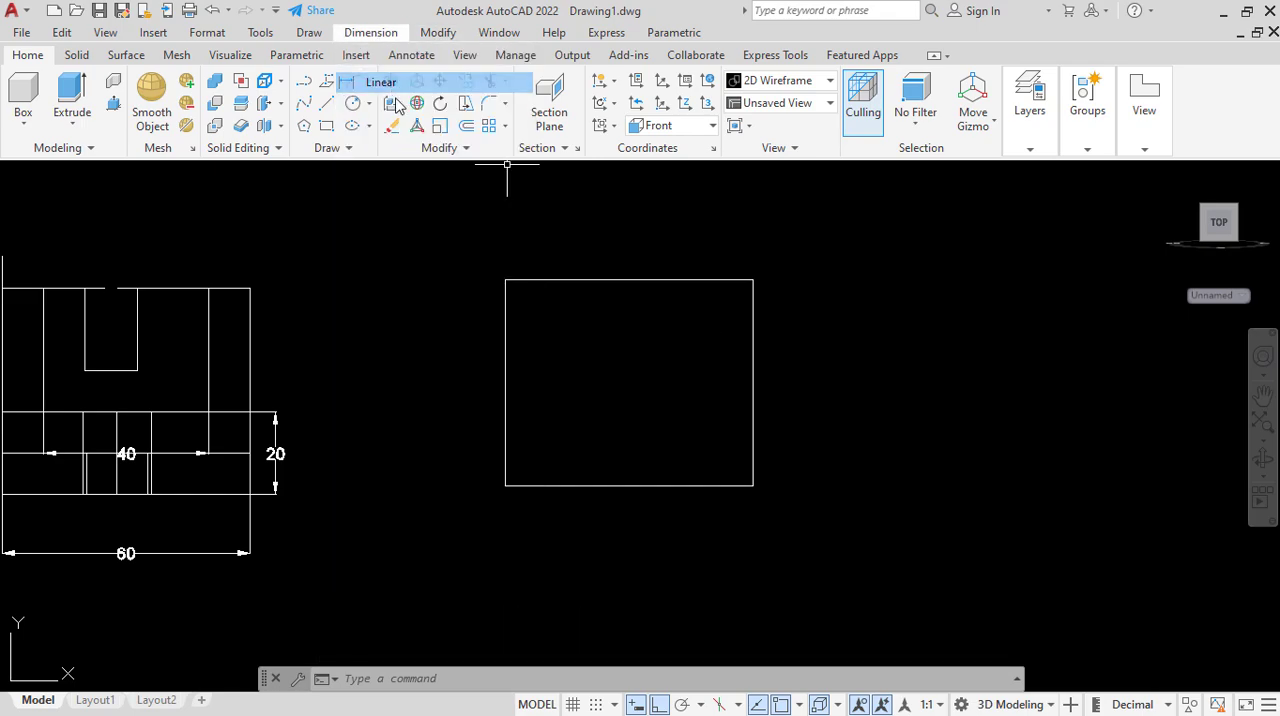
left_click(506, 280)
left_click(506, 486)
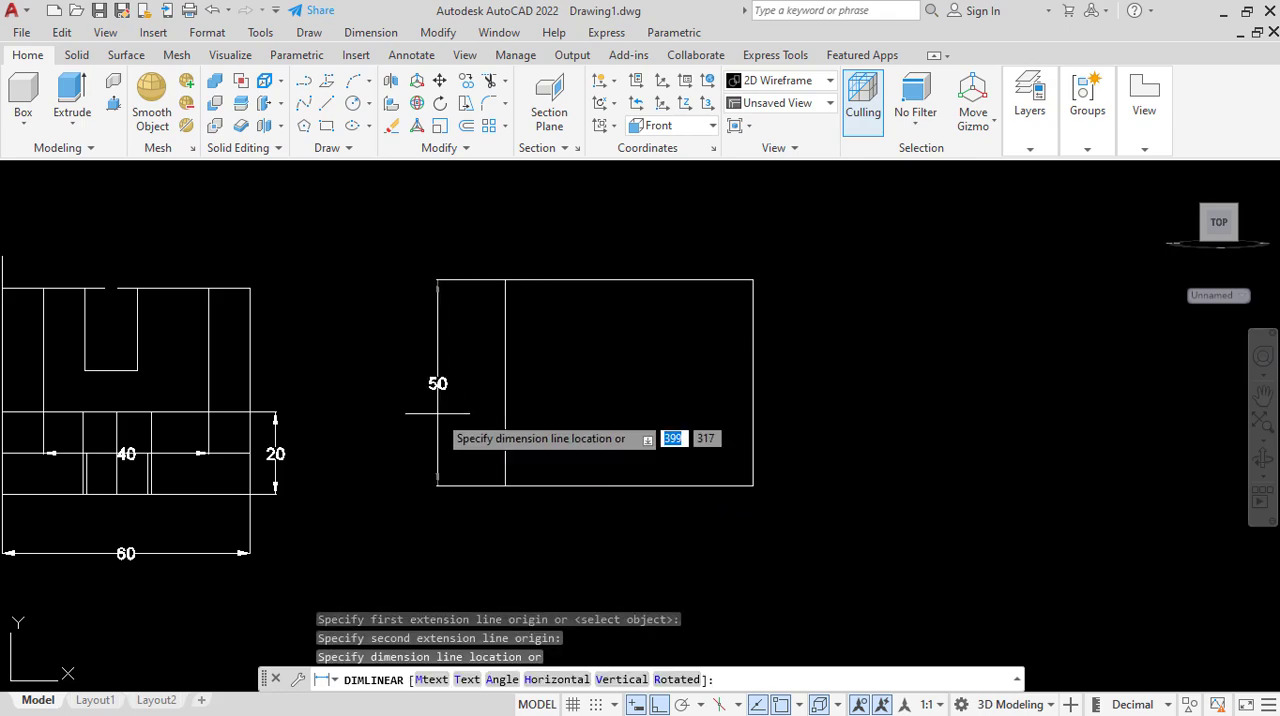
left_click(437, 413)
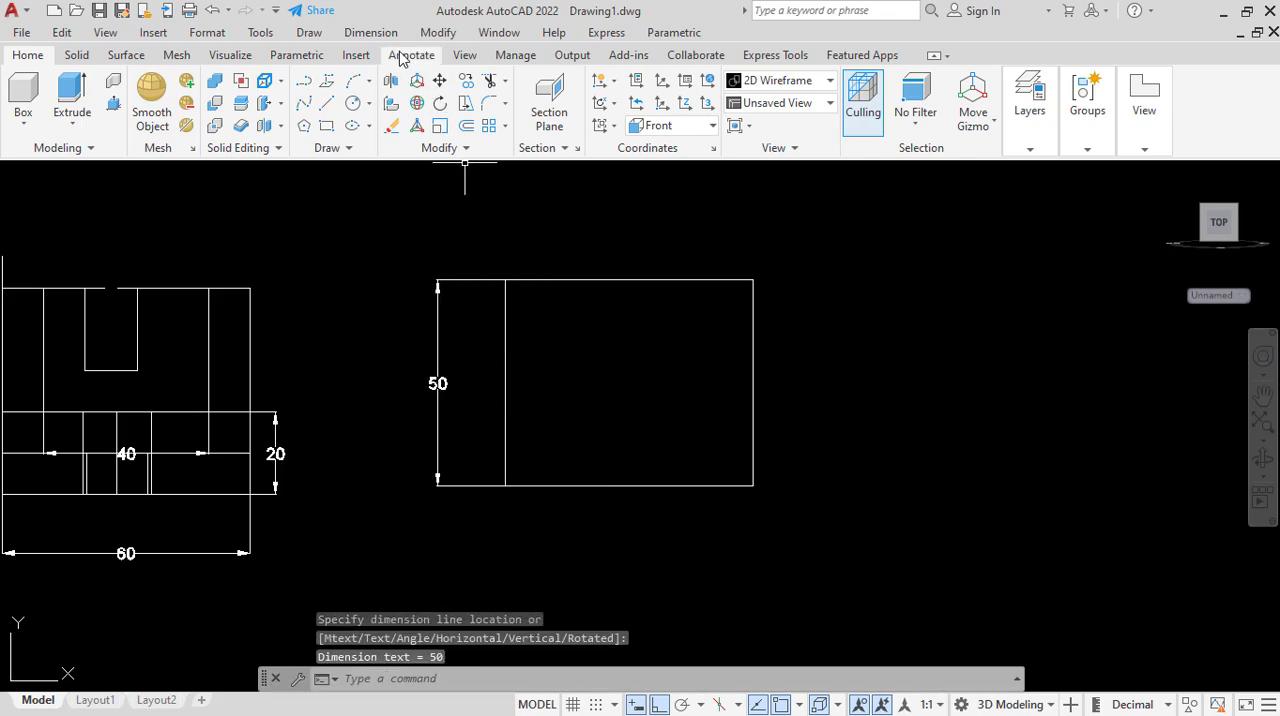
Add a horizontal linear dimension for the rectangle's width, placed below its bottom edge.
left_click(371, 32)
left_click(381, 82)
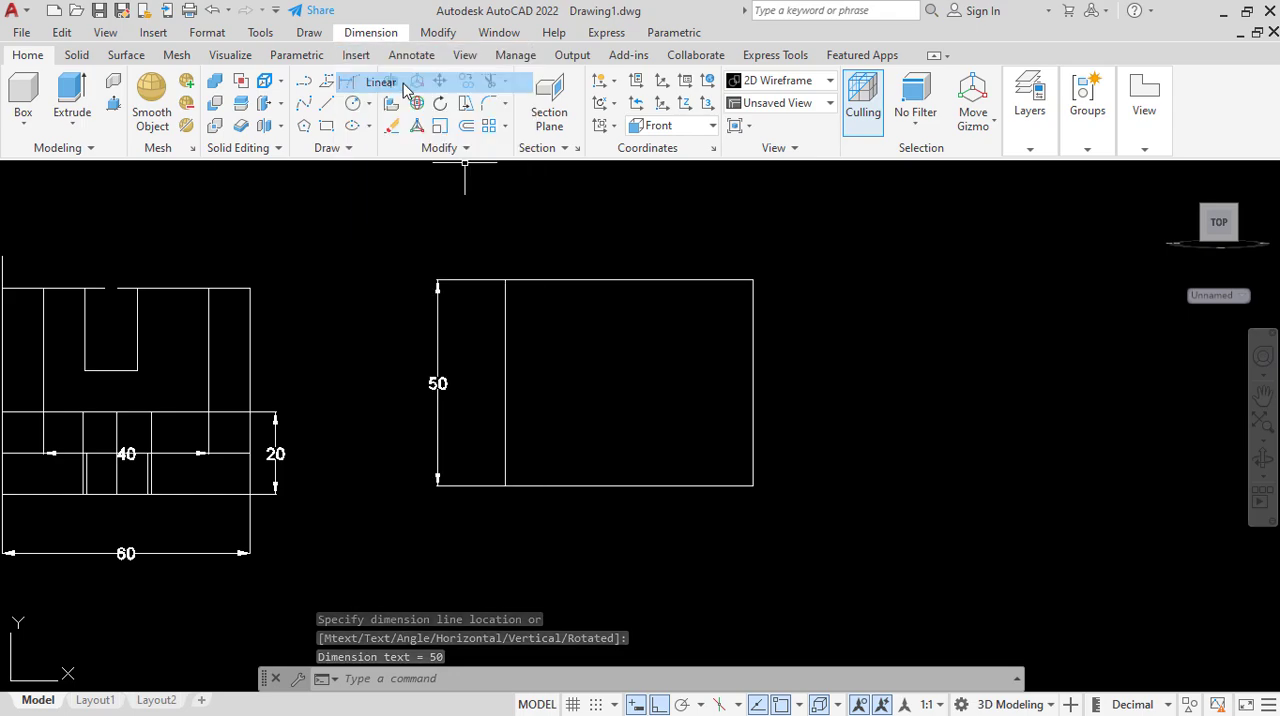
left_click(505, 486)
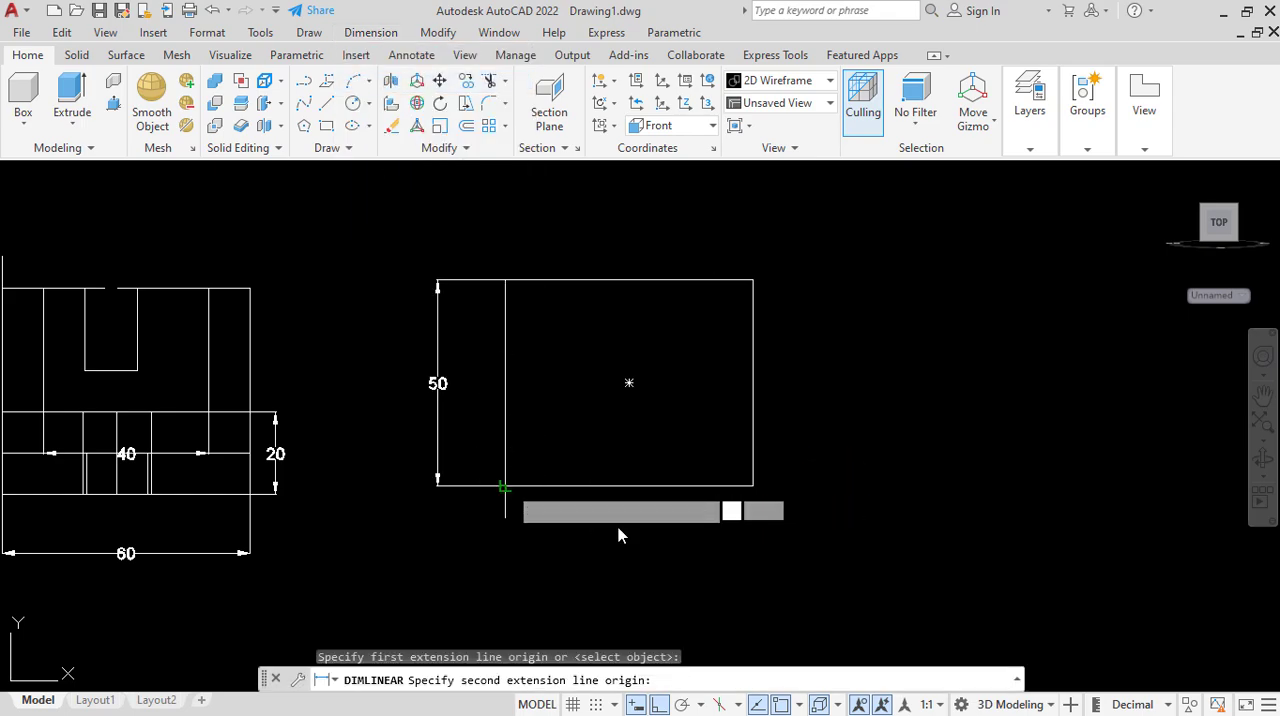
left_click(753, 486)
left_click(697, 534)
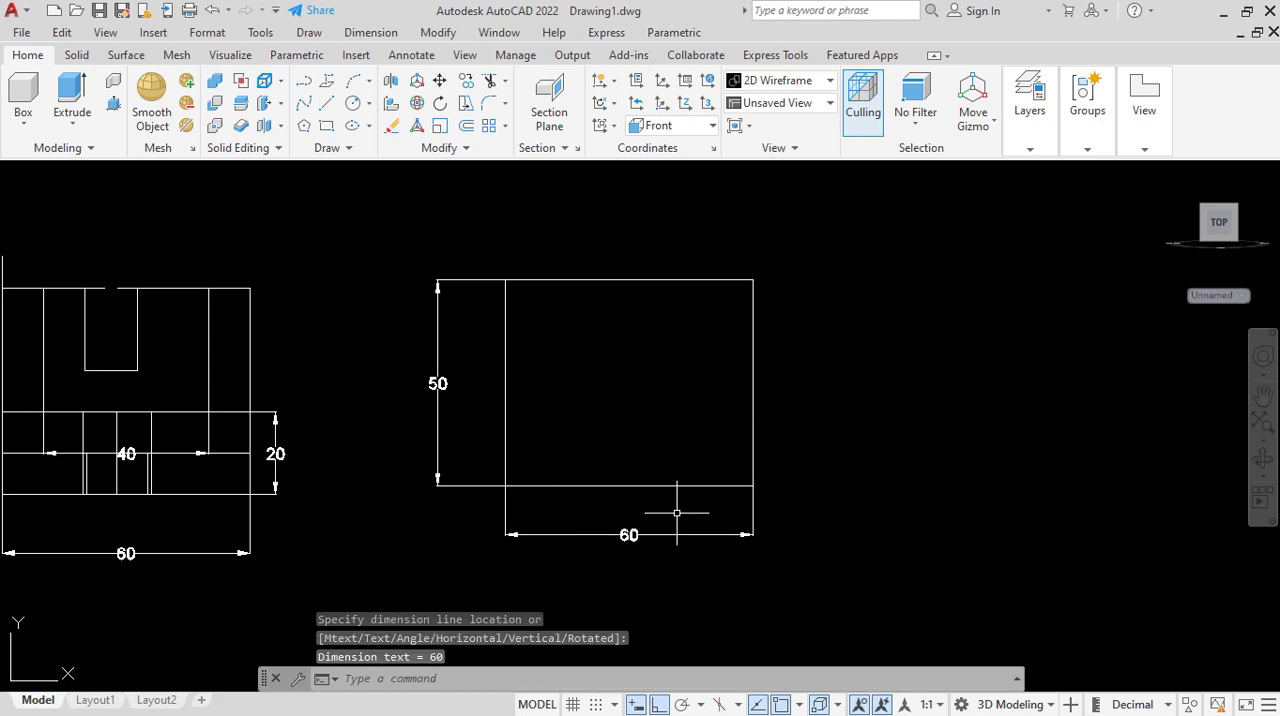
Change to the SW Isometric view and extrude the rectangle backward by 50 to match the reference part's depth.
left_click(31, 176)
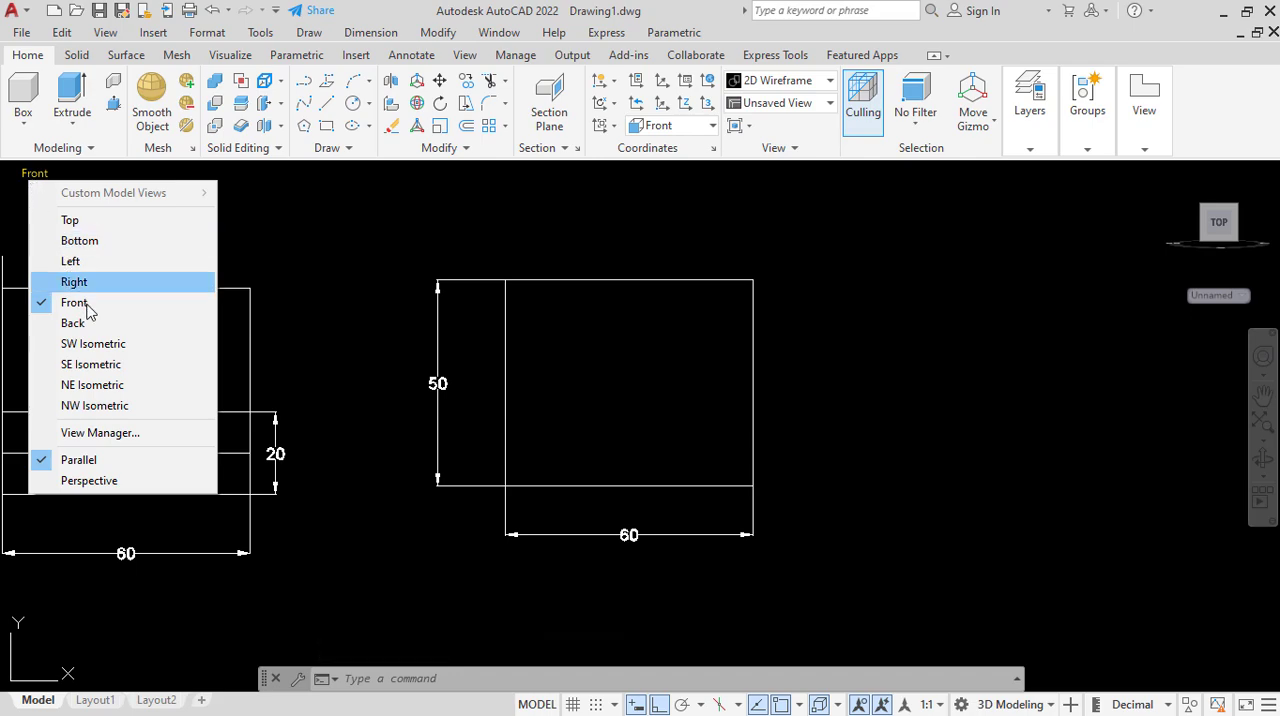
left_click(108, 346)
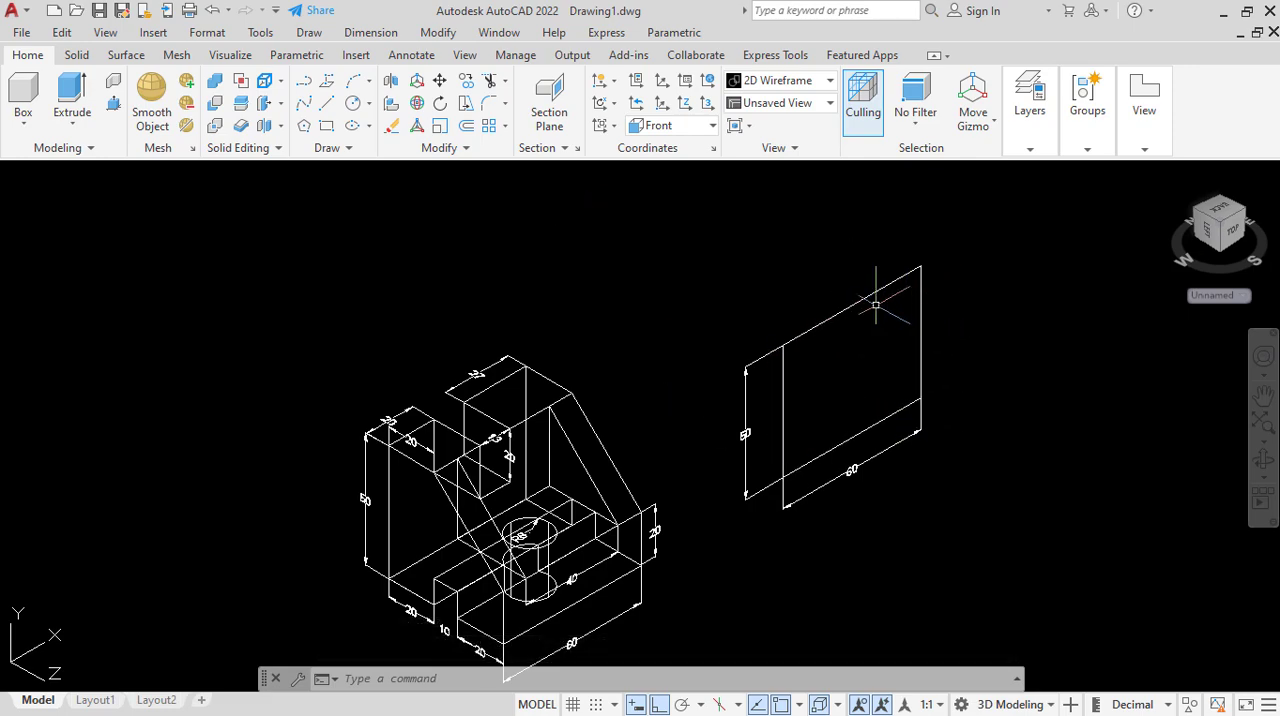
left_click(855, 300)
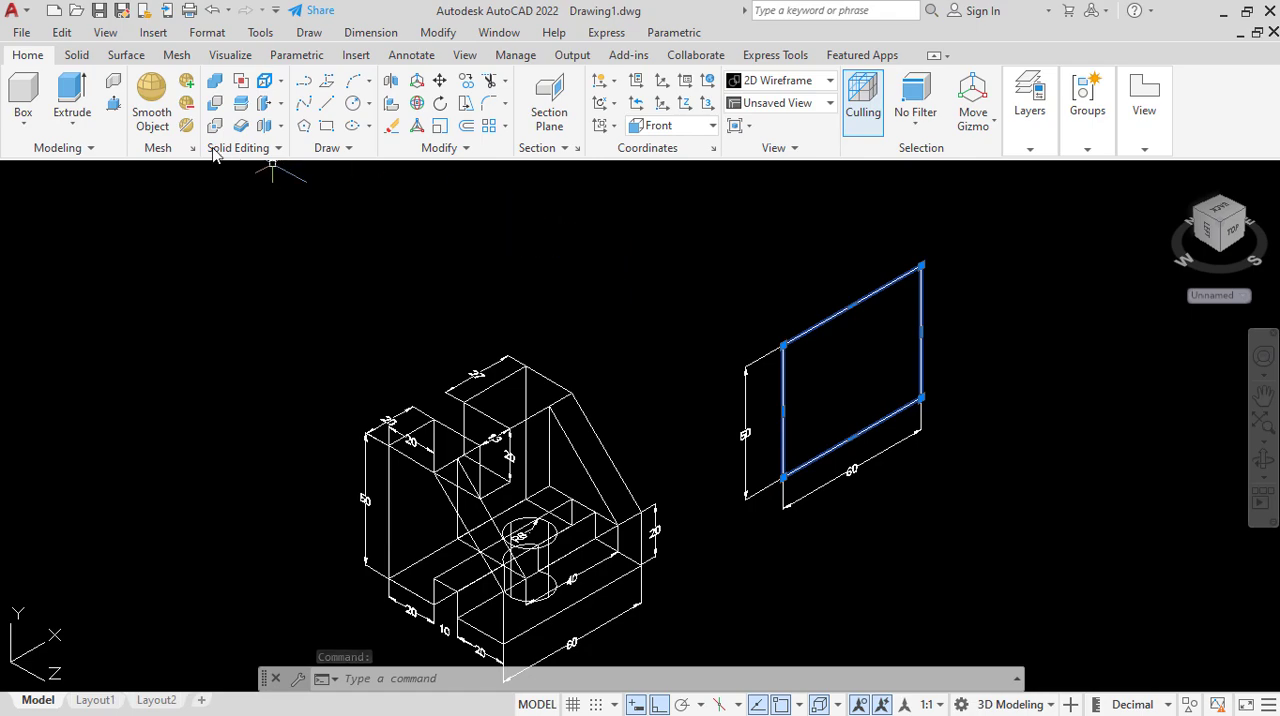
left_click(72, 92)
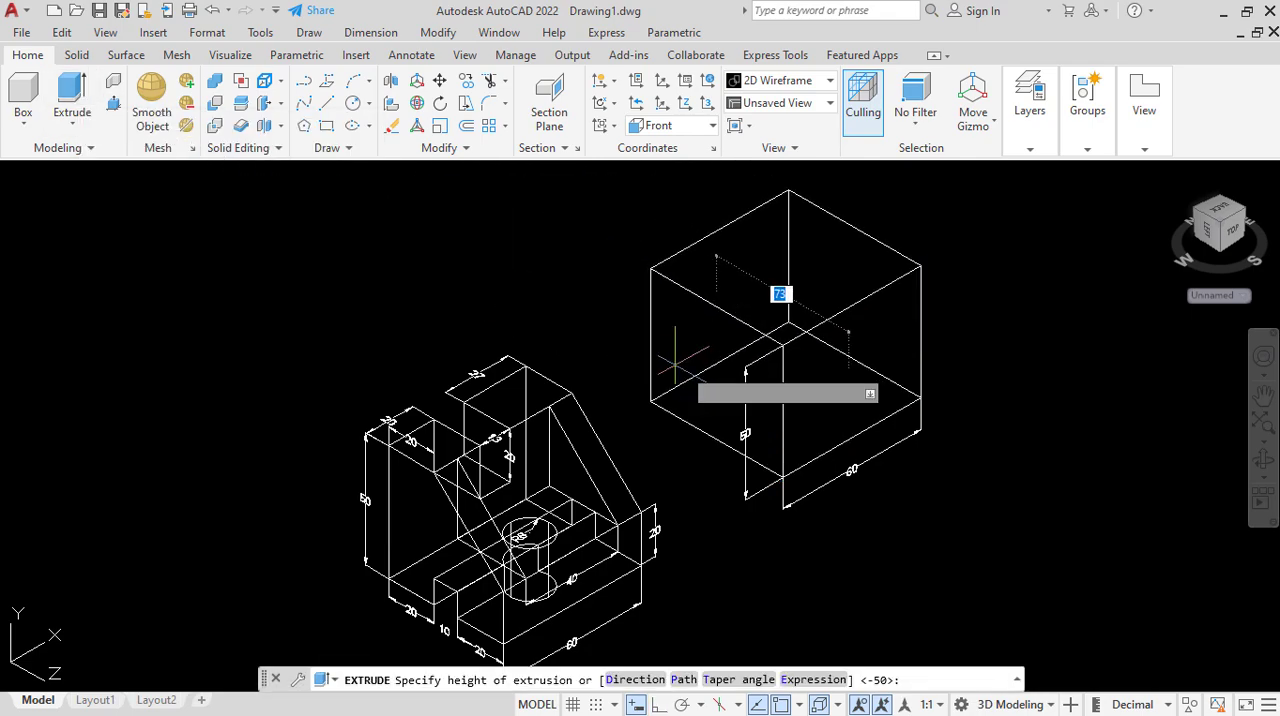
scroll(638, 300, "down", 4)
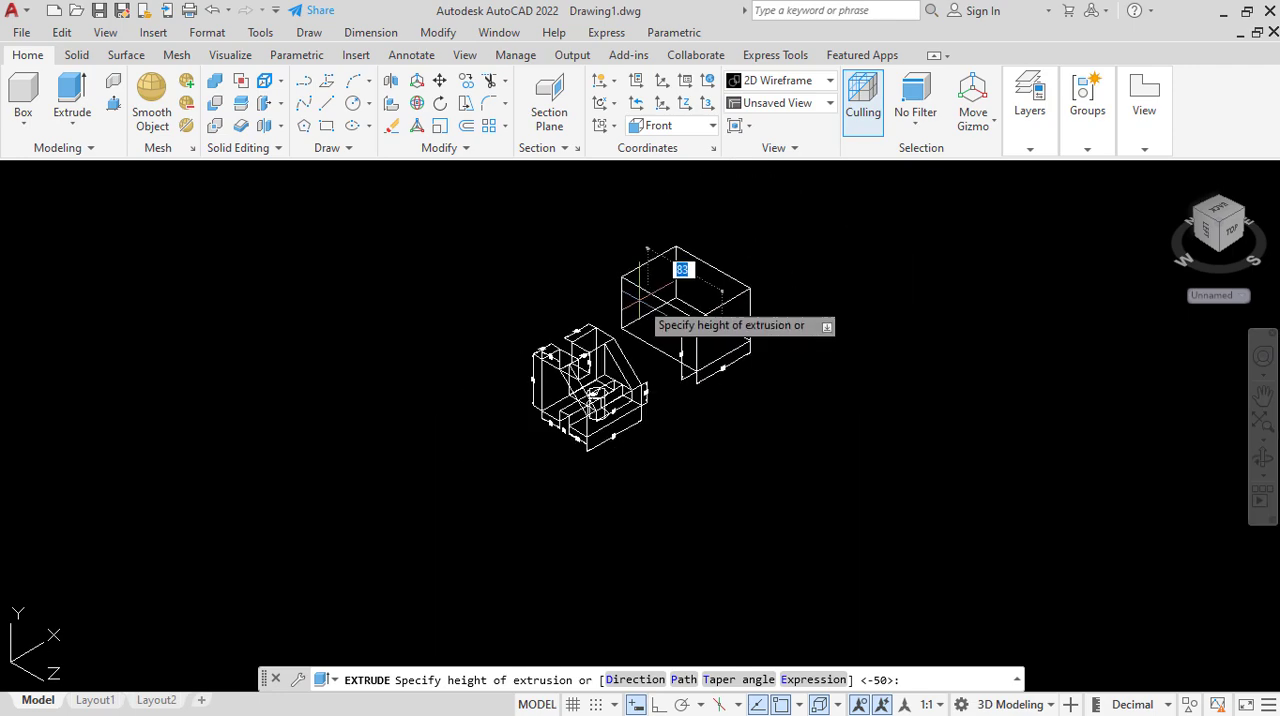
scroll(585, 405, "up", 6)
scroll(470, 436, "down", 2)
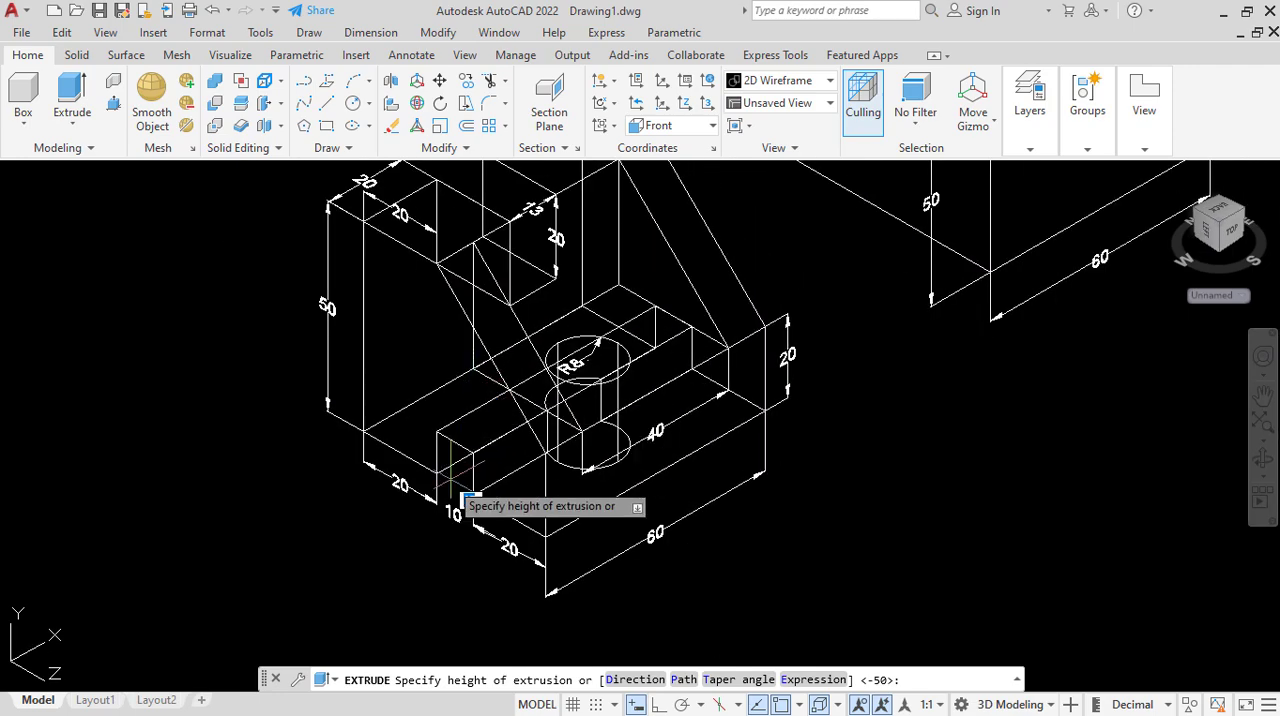
scroll(450, 468, "up", 5)
scroll(480, 460, "down", 3)
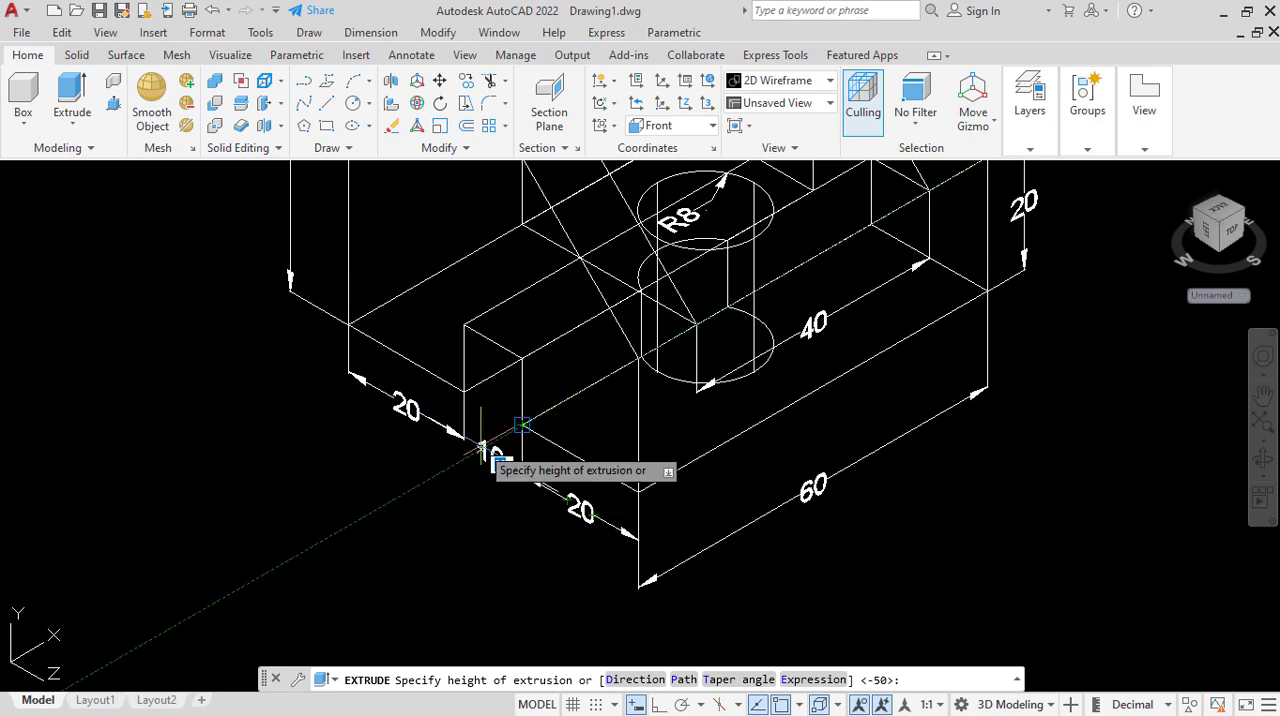
scroll(572, 527, "down", 4)
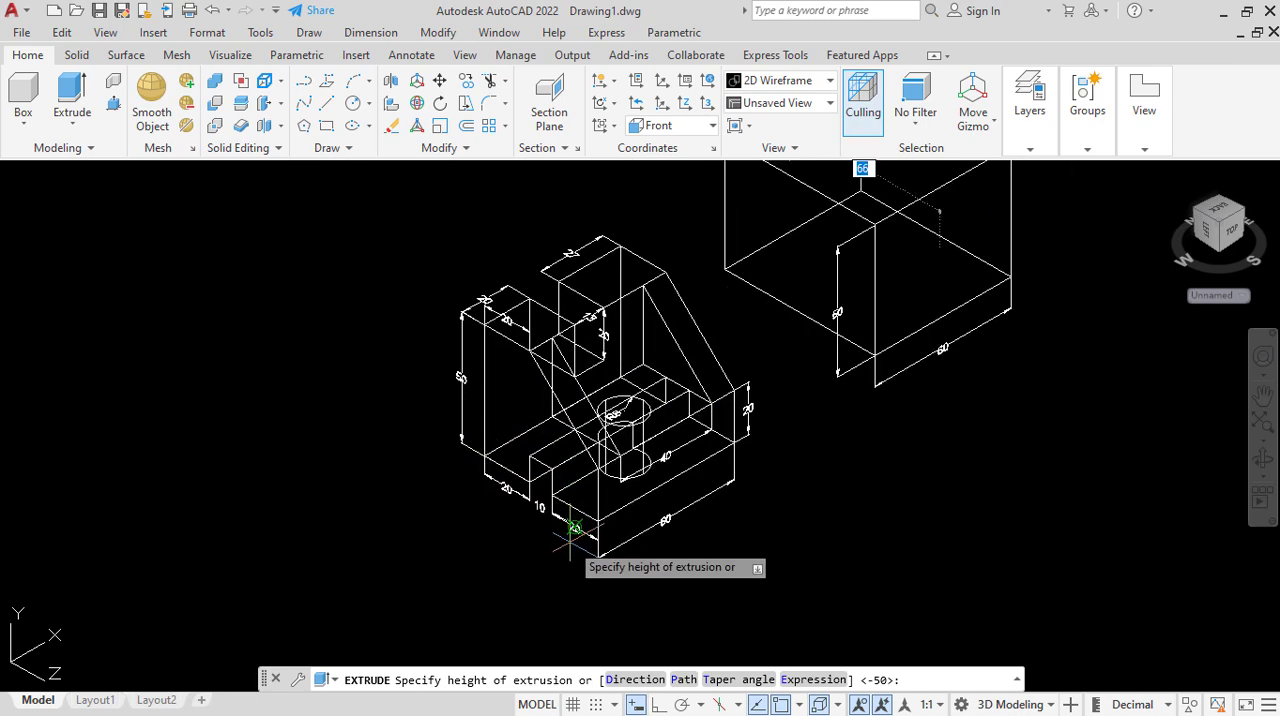
scroll(594, 522, "up", 3)
scroll(594, 522, "down", 3)
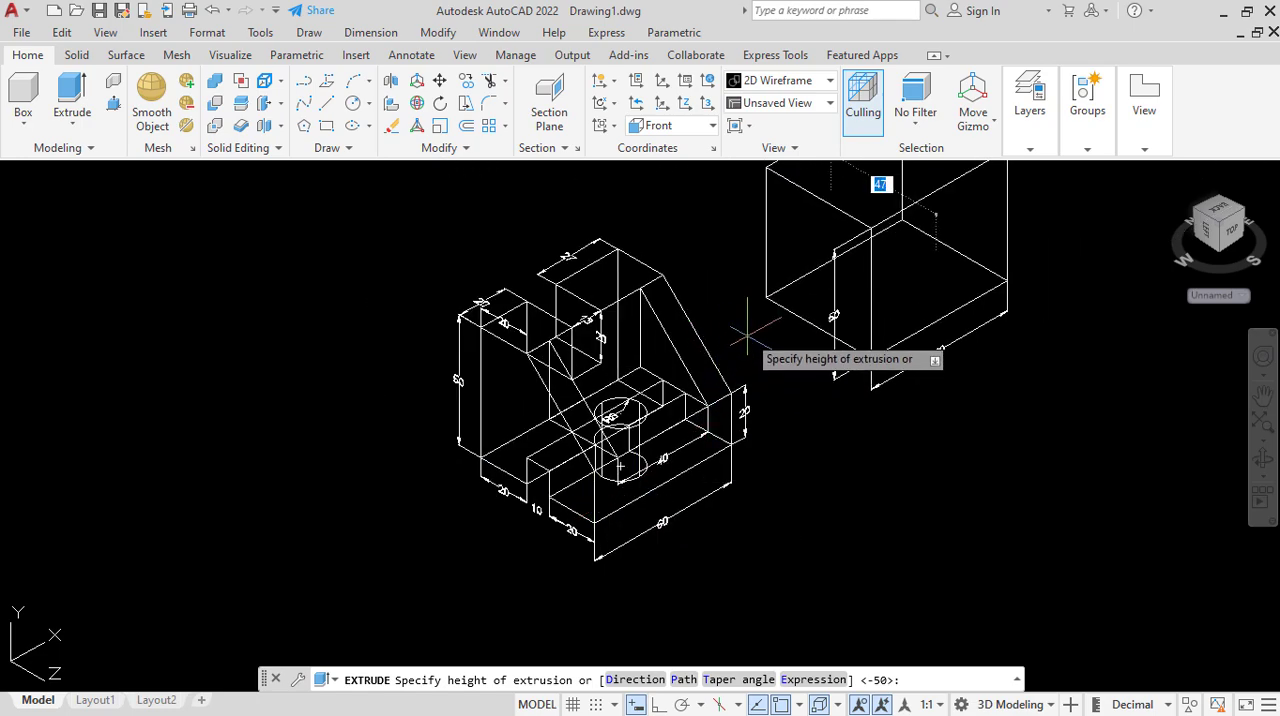
scroll(546, 533, "up", 4)
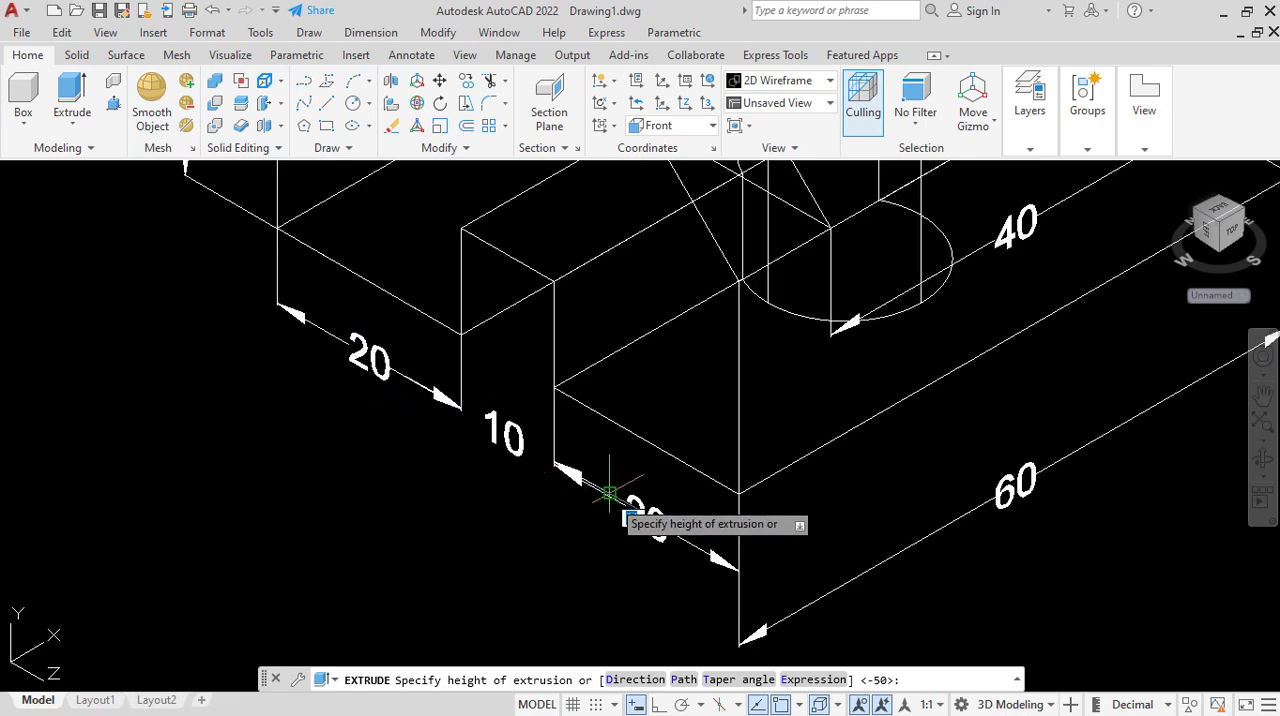
scroll(608, 492, "down", 6)
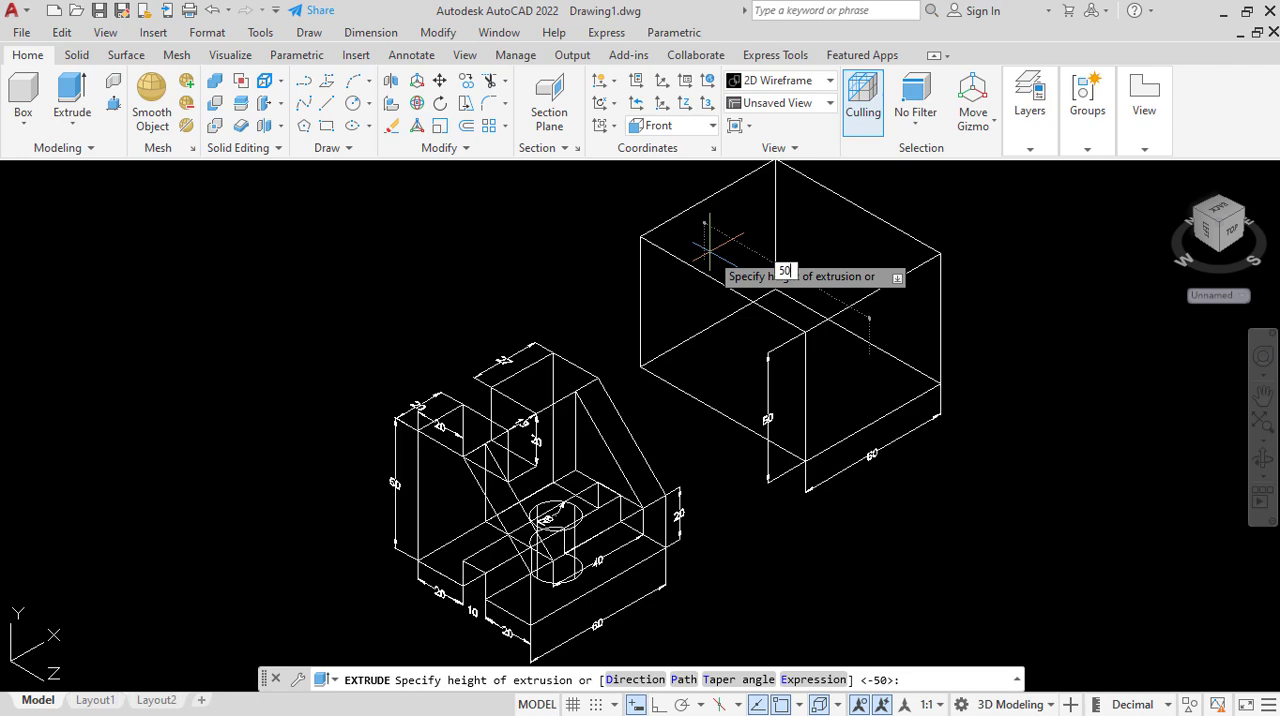
key("Return")
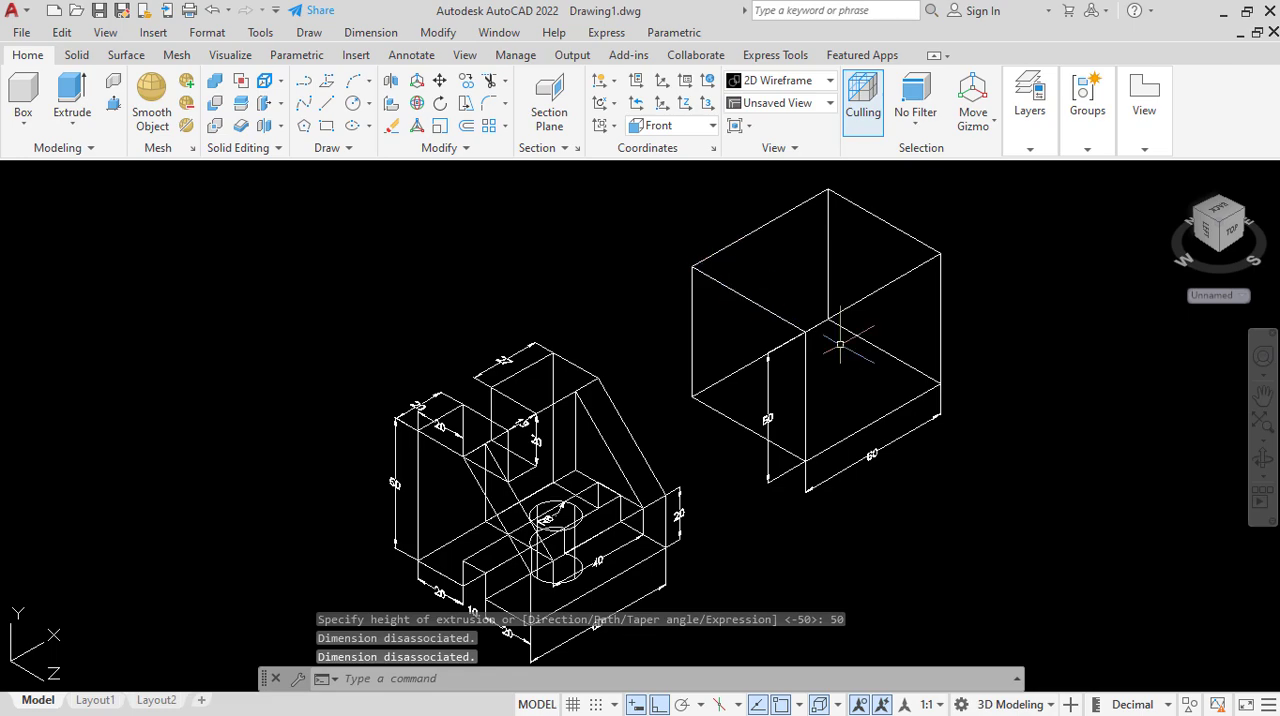
Display the extruded block and the reference part in the Conceptual visual style.
scroll(665, 262, "down", 2)
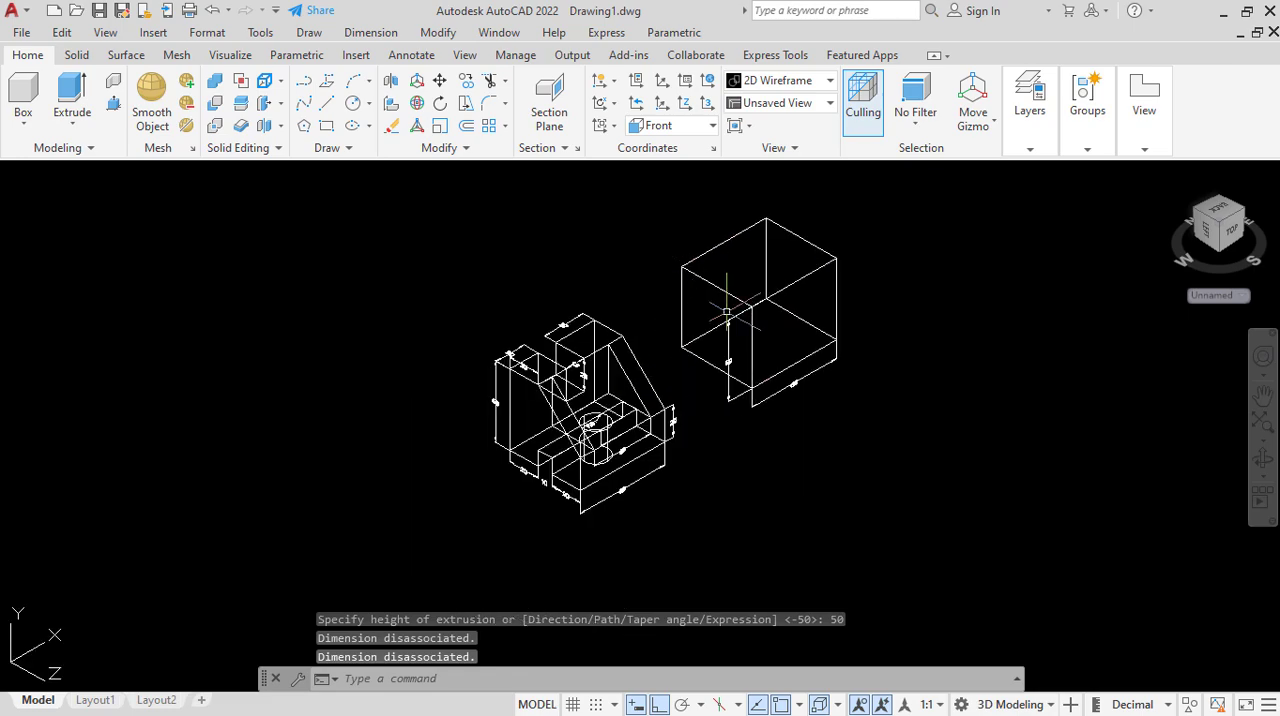
scroll(727, 312, "up", 2)
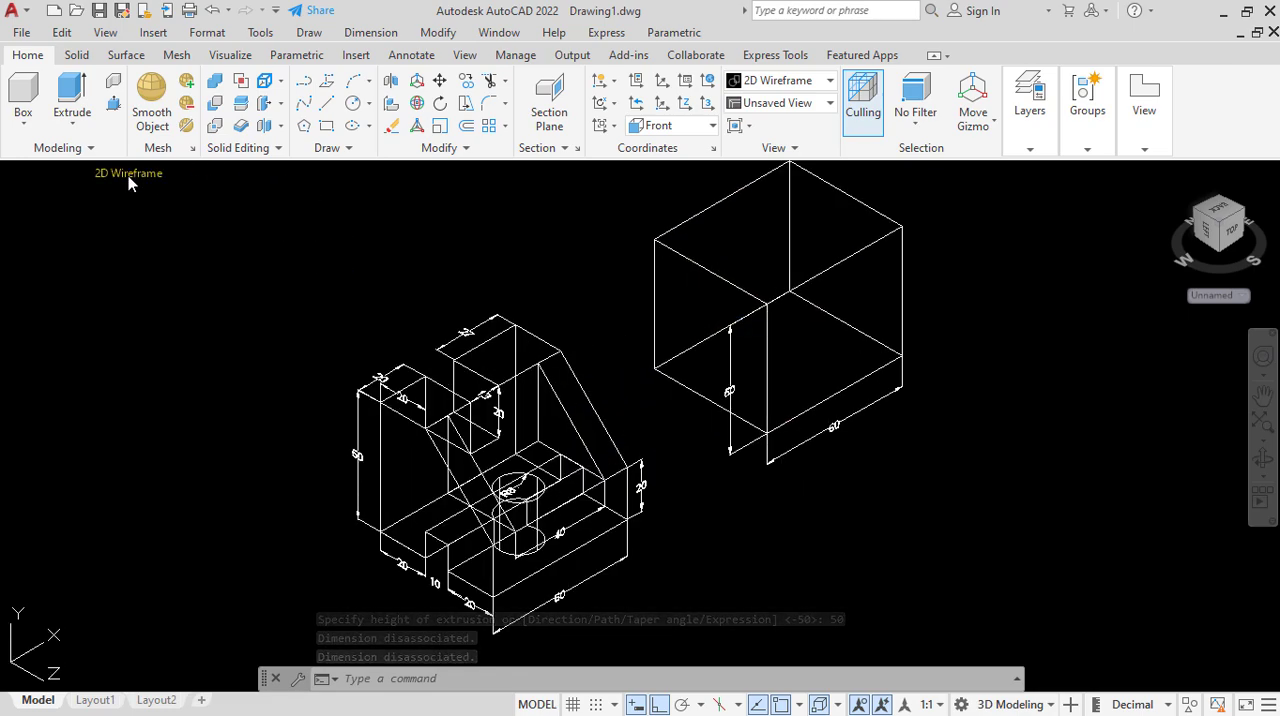
left_click(130, 176)
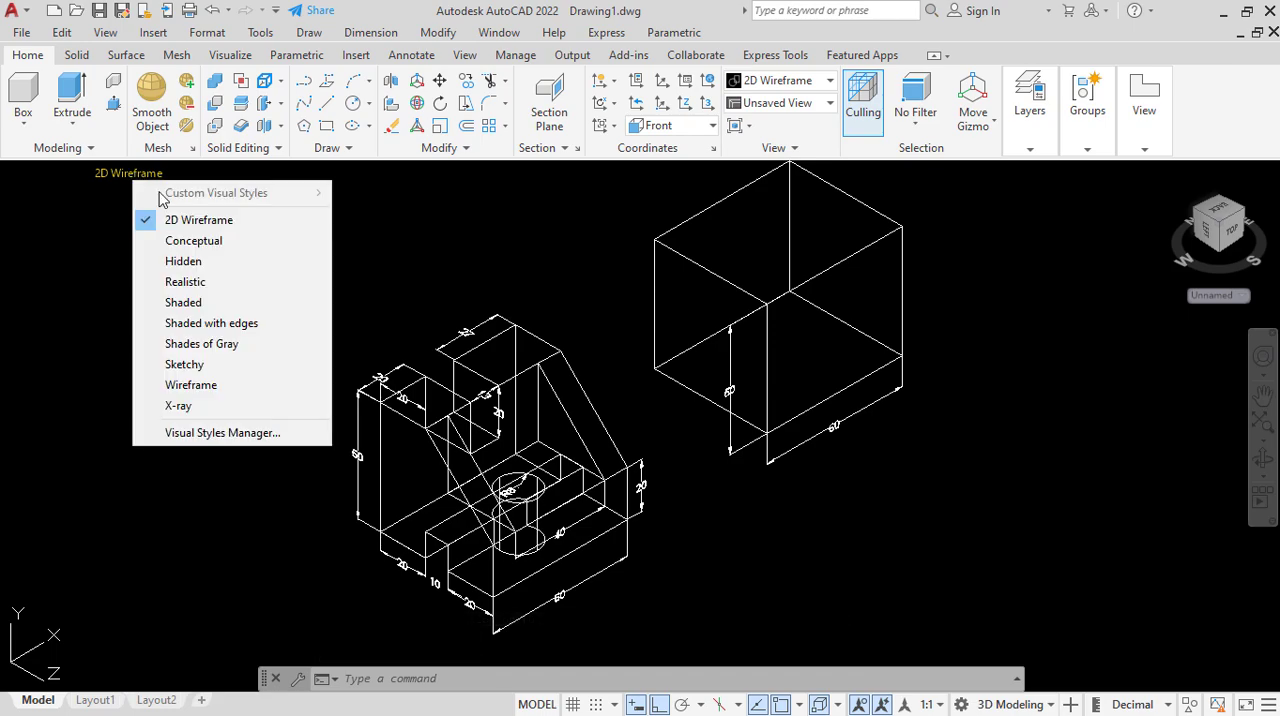
left_click(193, 244)
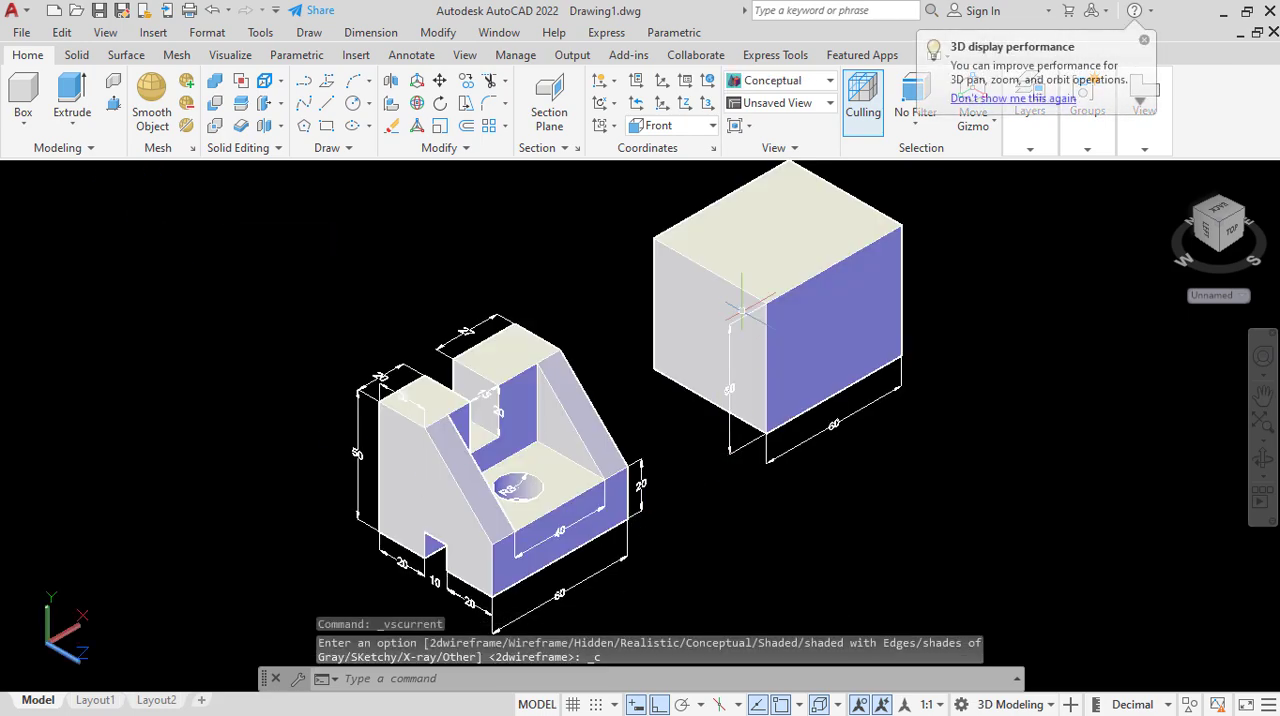
left_click(524, 432)
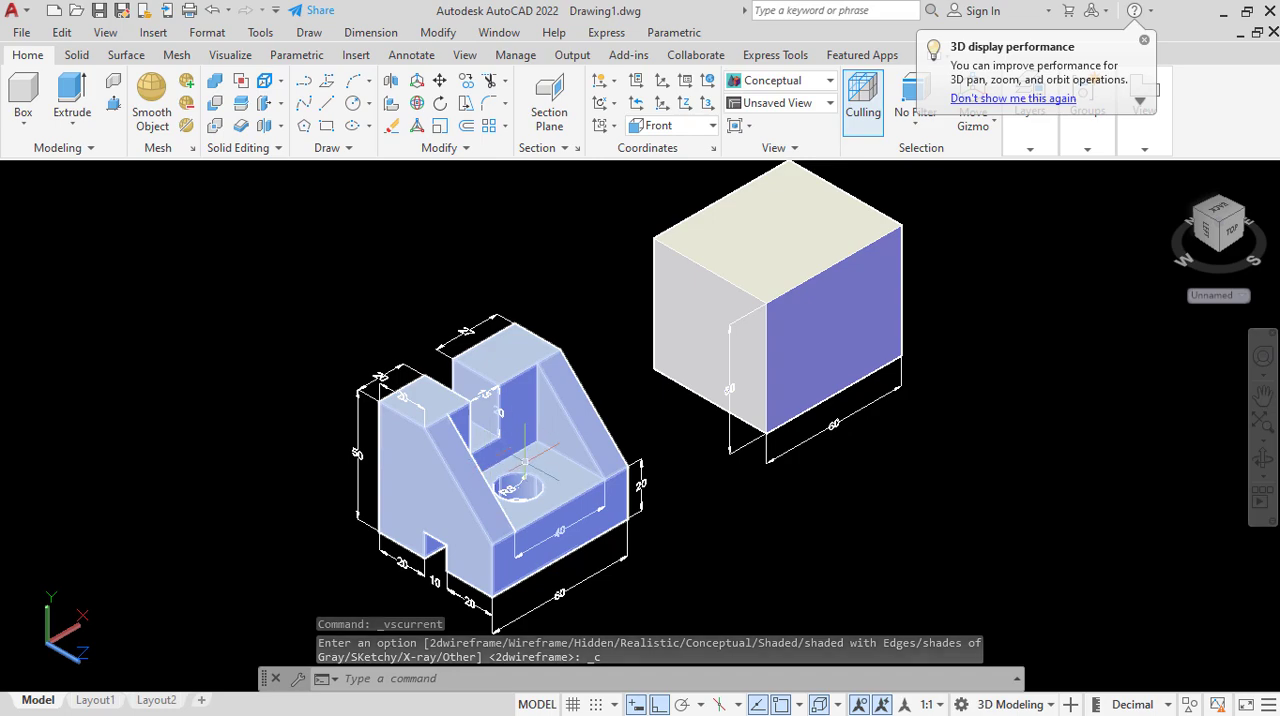
Display both solids in the 2D Wireframe visual style and examine the reference part's dimensions and inner edges.
key("Escape")
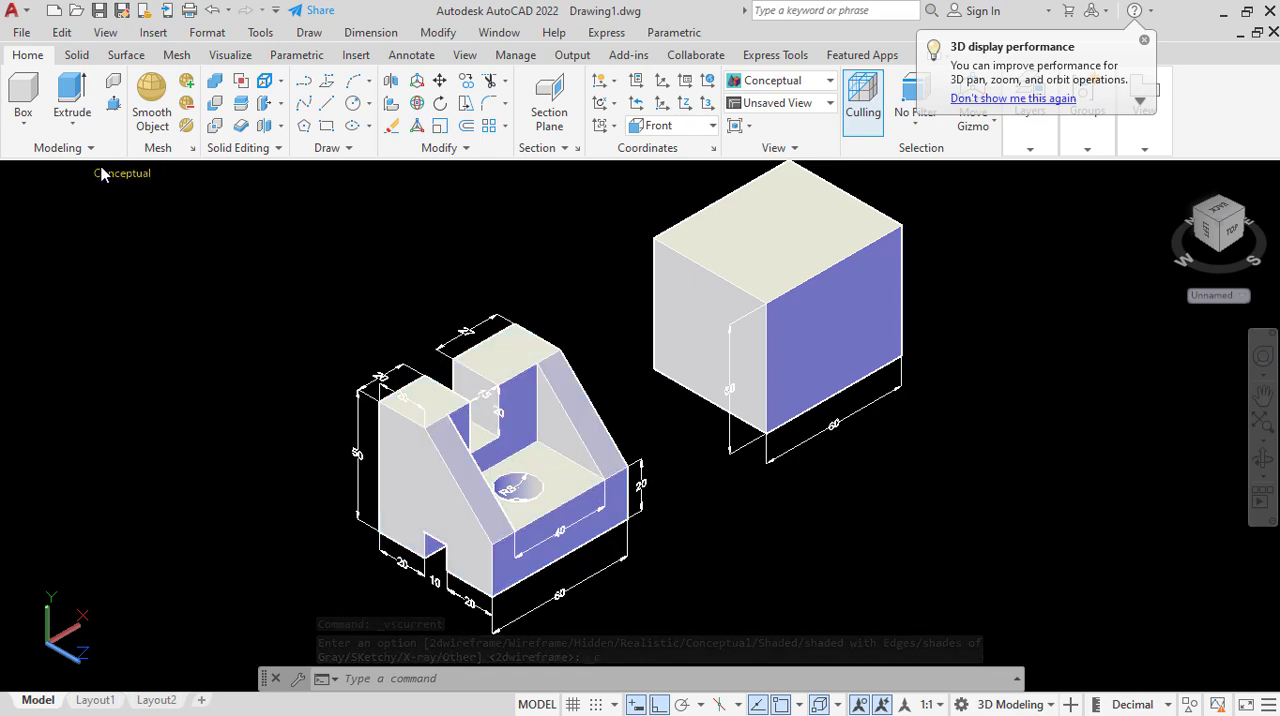
left_click(121, 174)
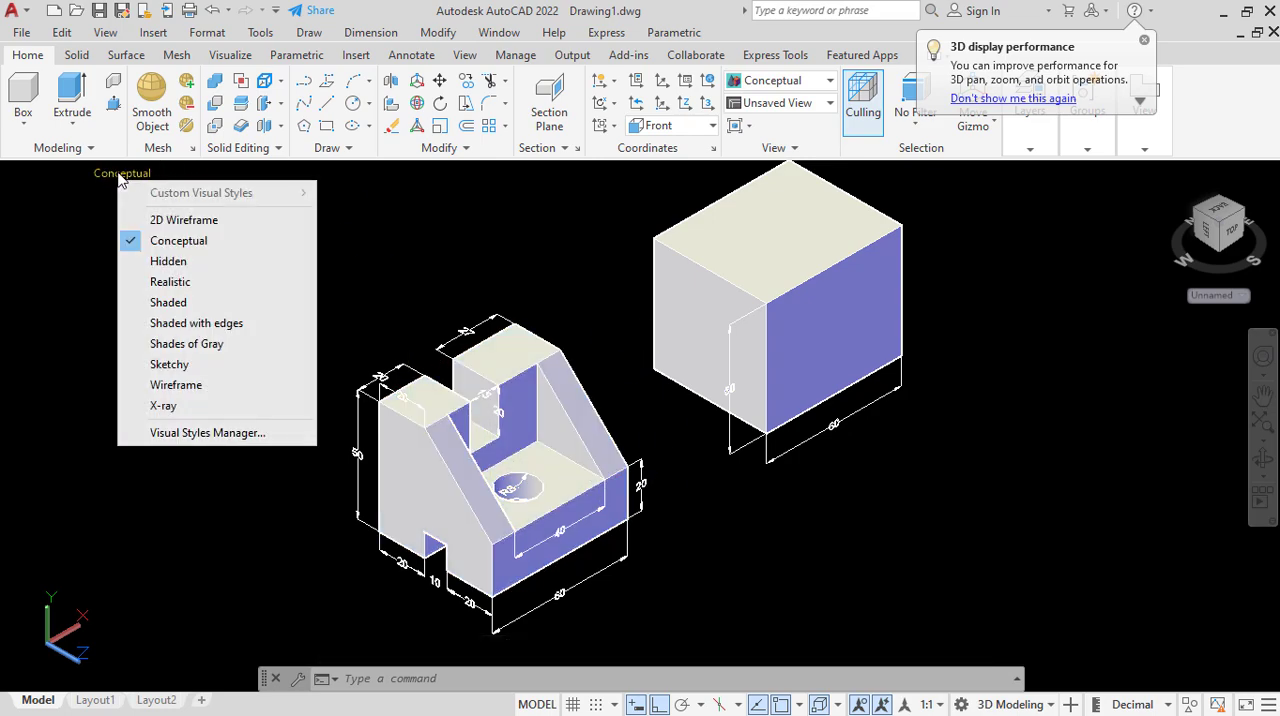
left_click(188, 222)
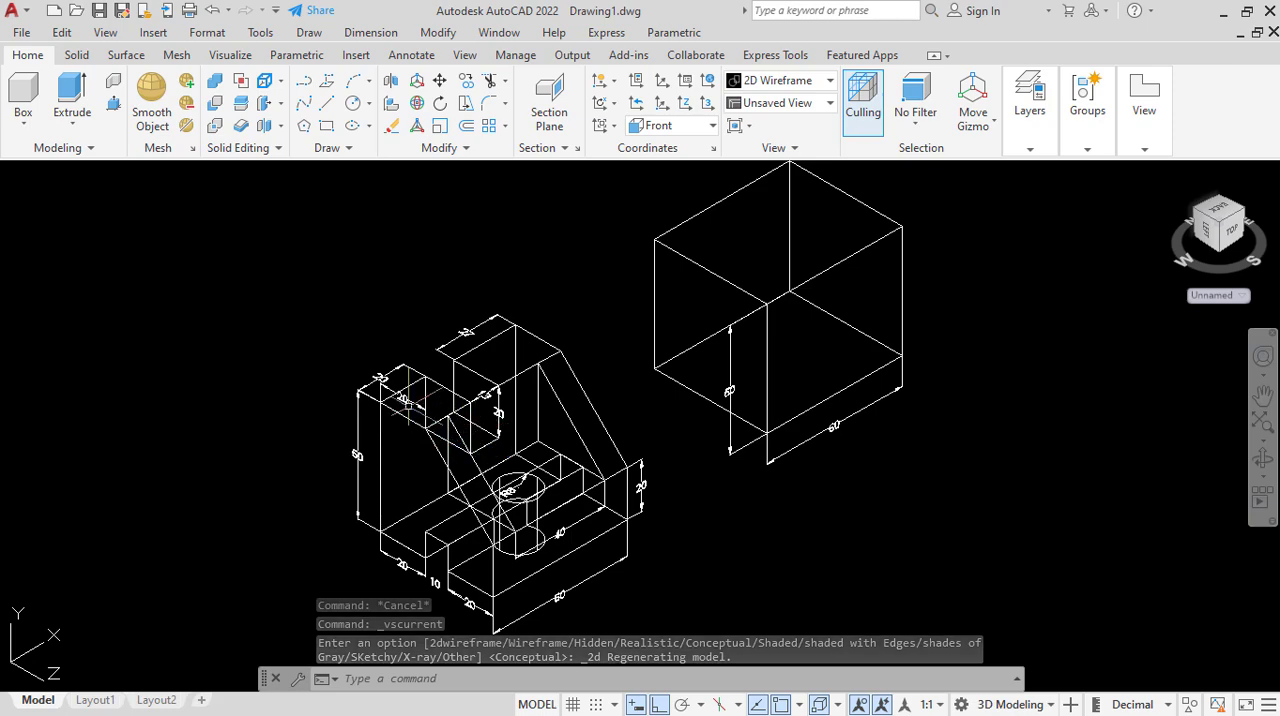
scroll(370, 390, "down", 3)
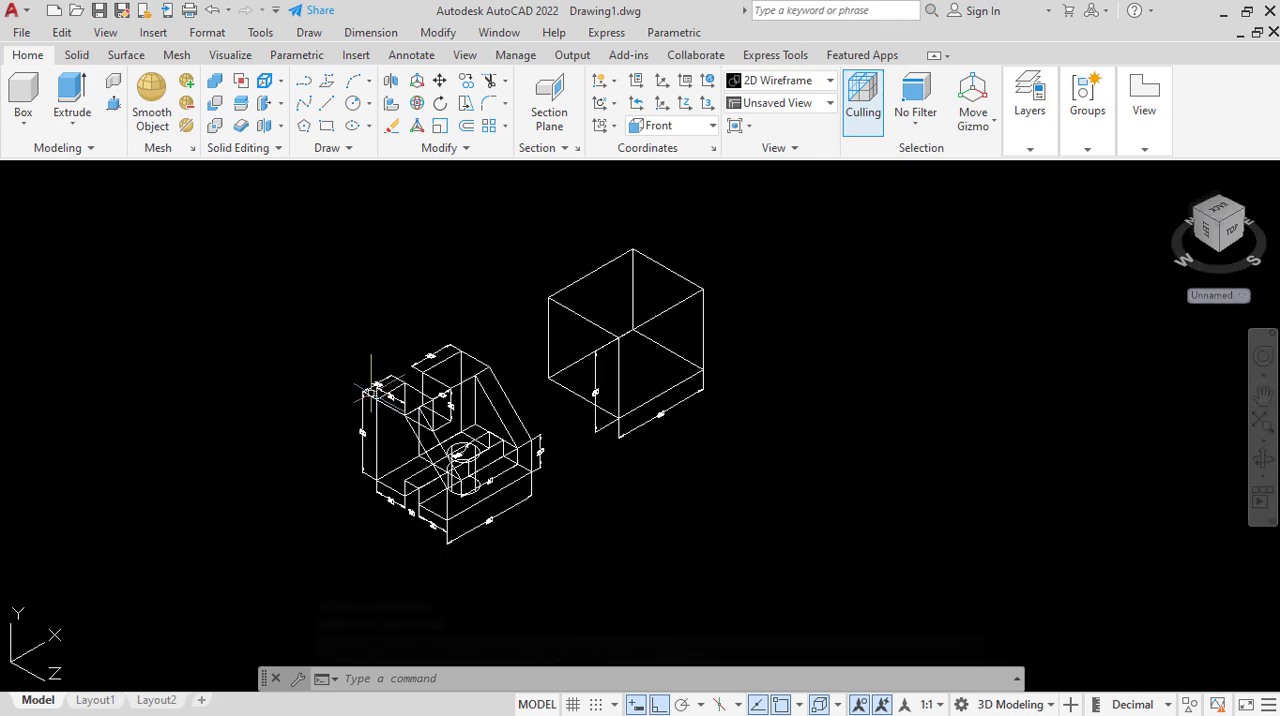
scroll(488, 456, "up", 2)
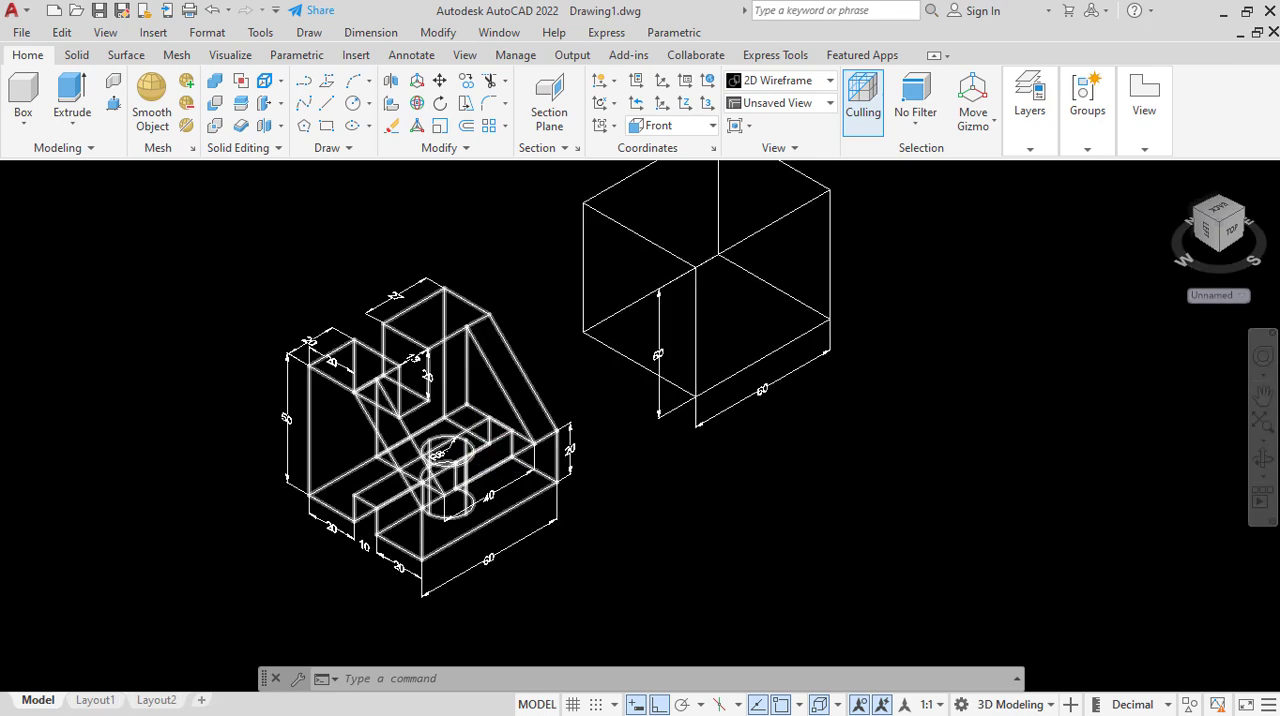
scroll(470, 458, "up", 2)
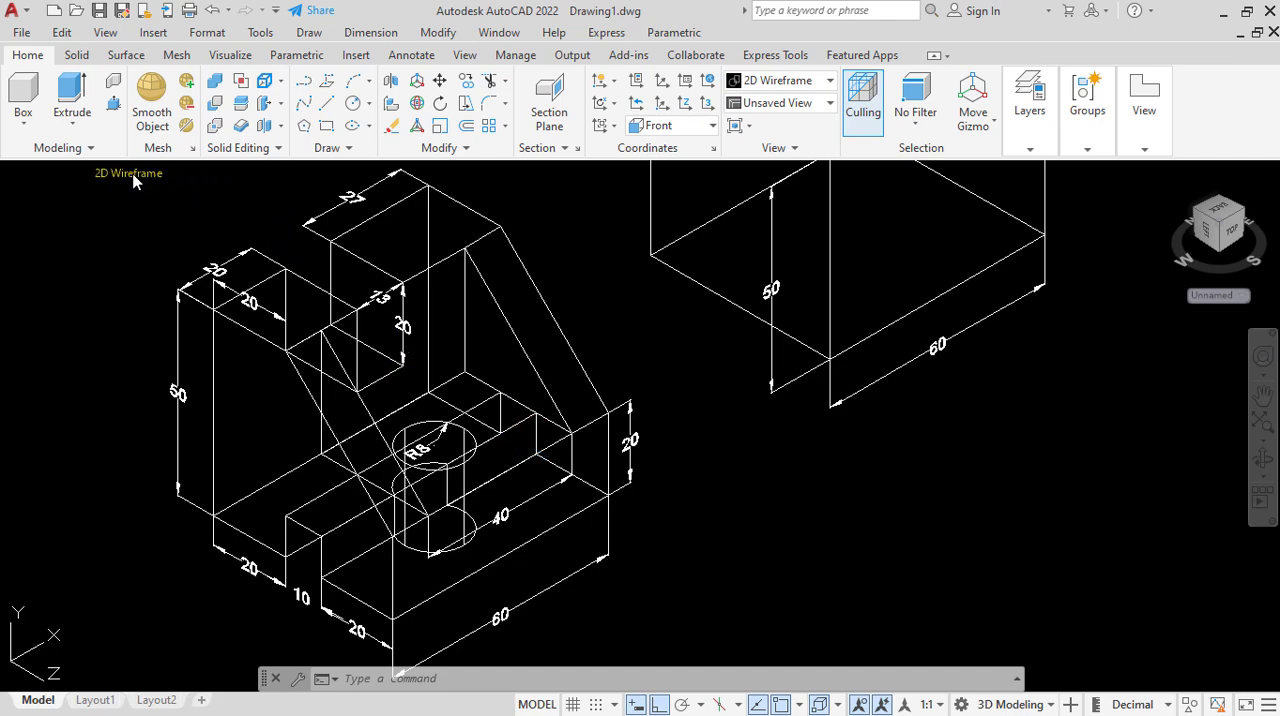
Return to the Conceptual visual style and examine the reference part's sloped sides, recess and dimensions against the plain block.
left_click(128, 173)
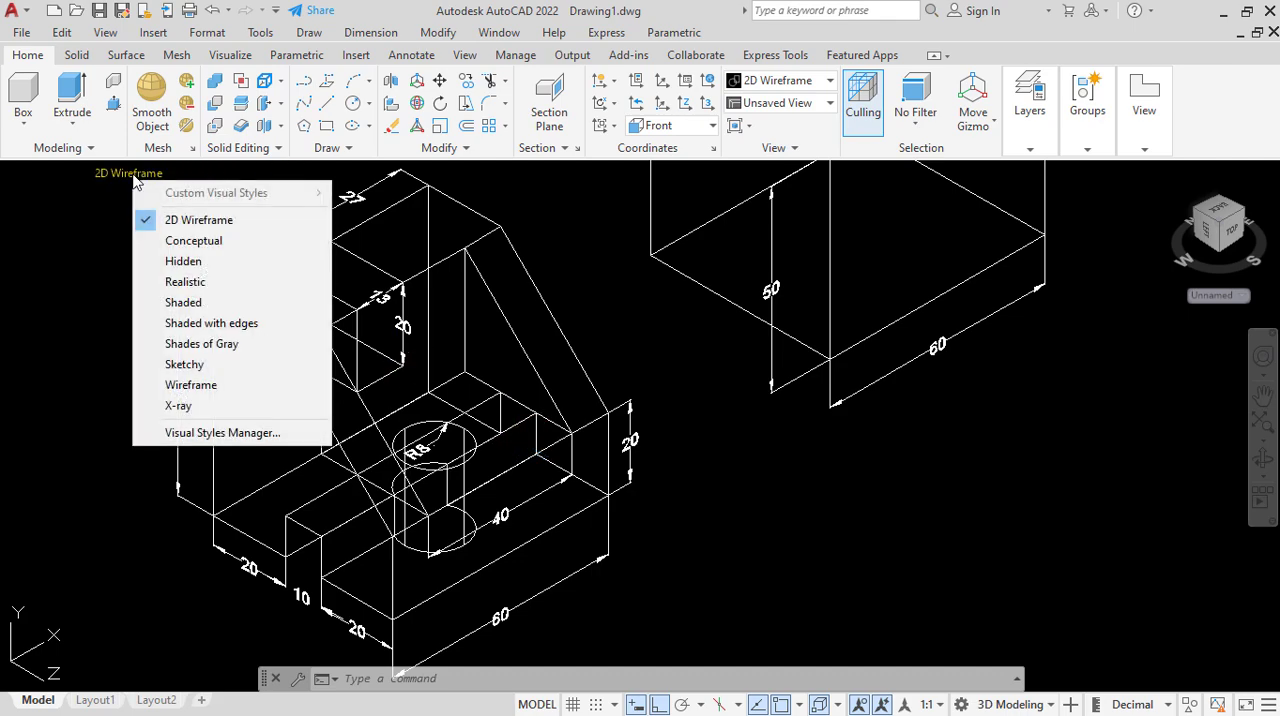
left_click(200, 241)
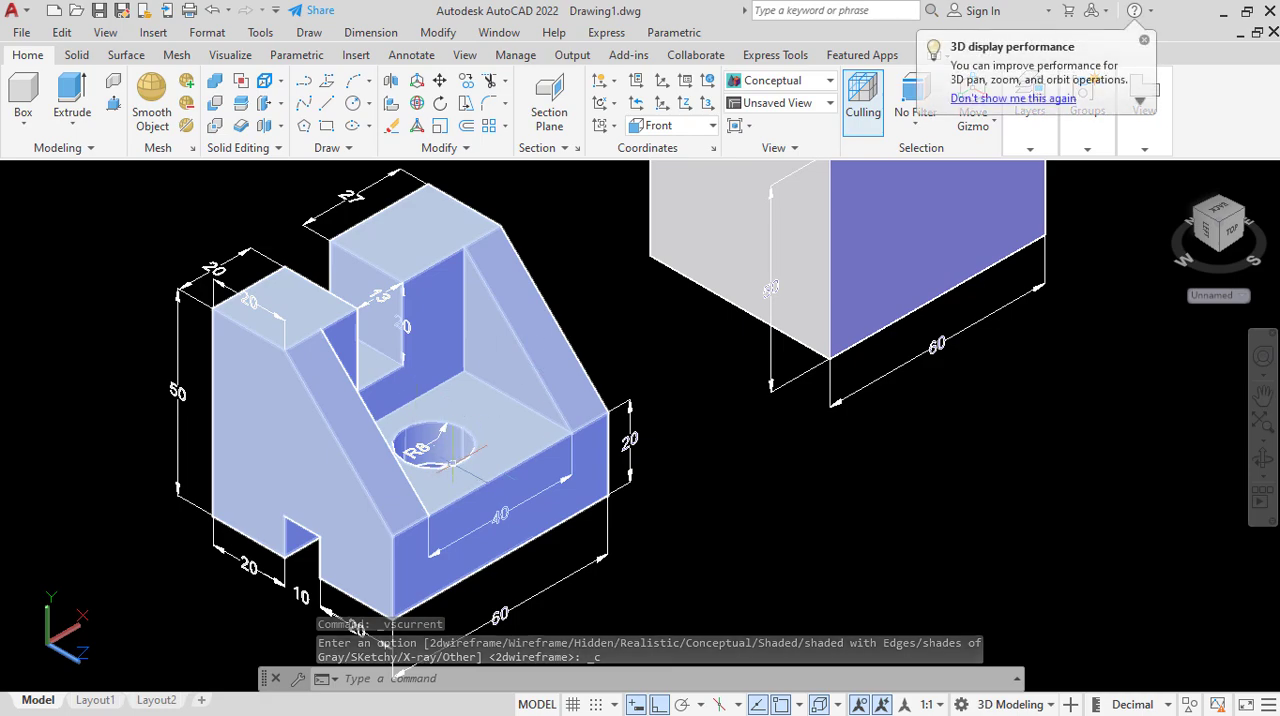
scroll(472, 455, "down", 3)
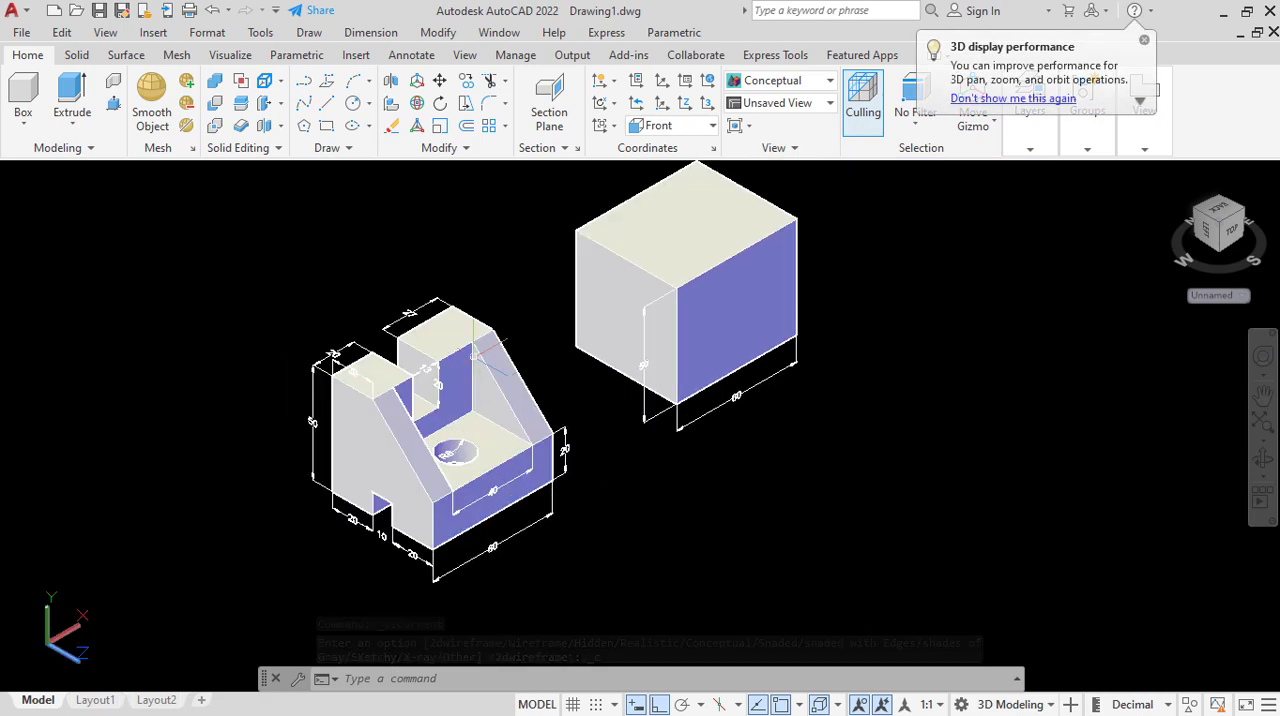
scroll(484, 390, "up", 2)
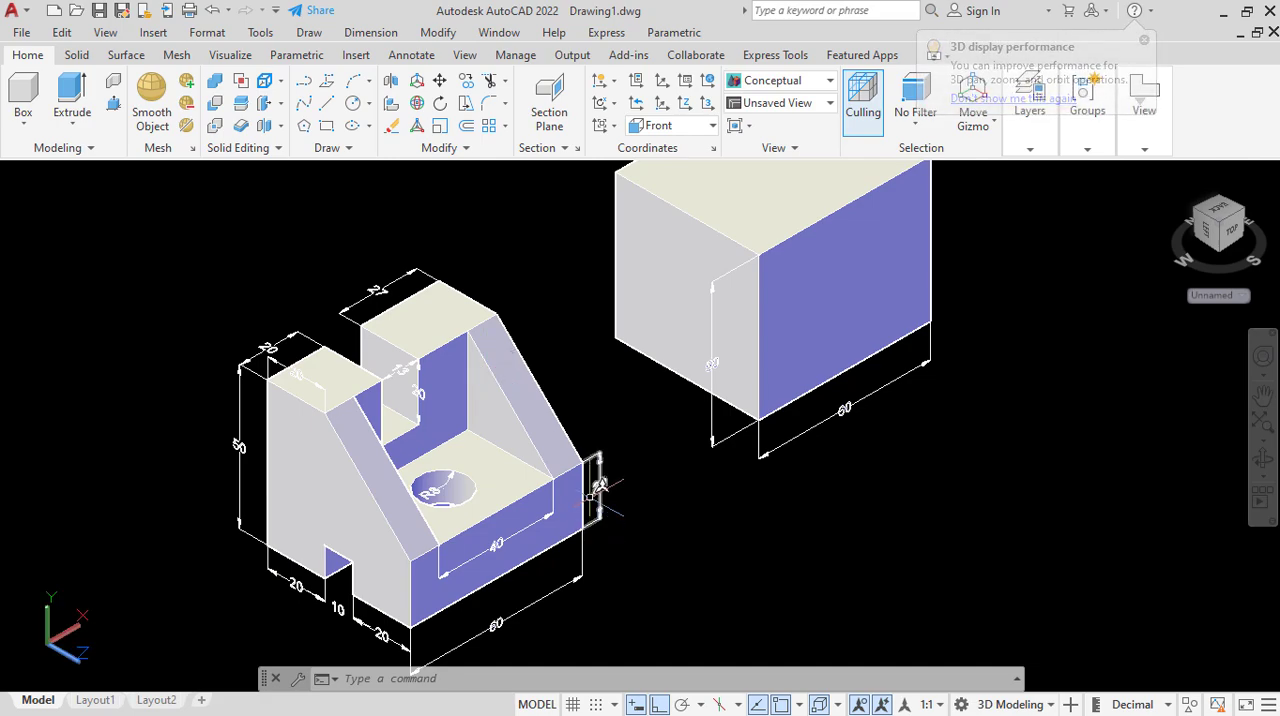
scroll(584, 539, "up", 3)
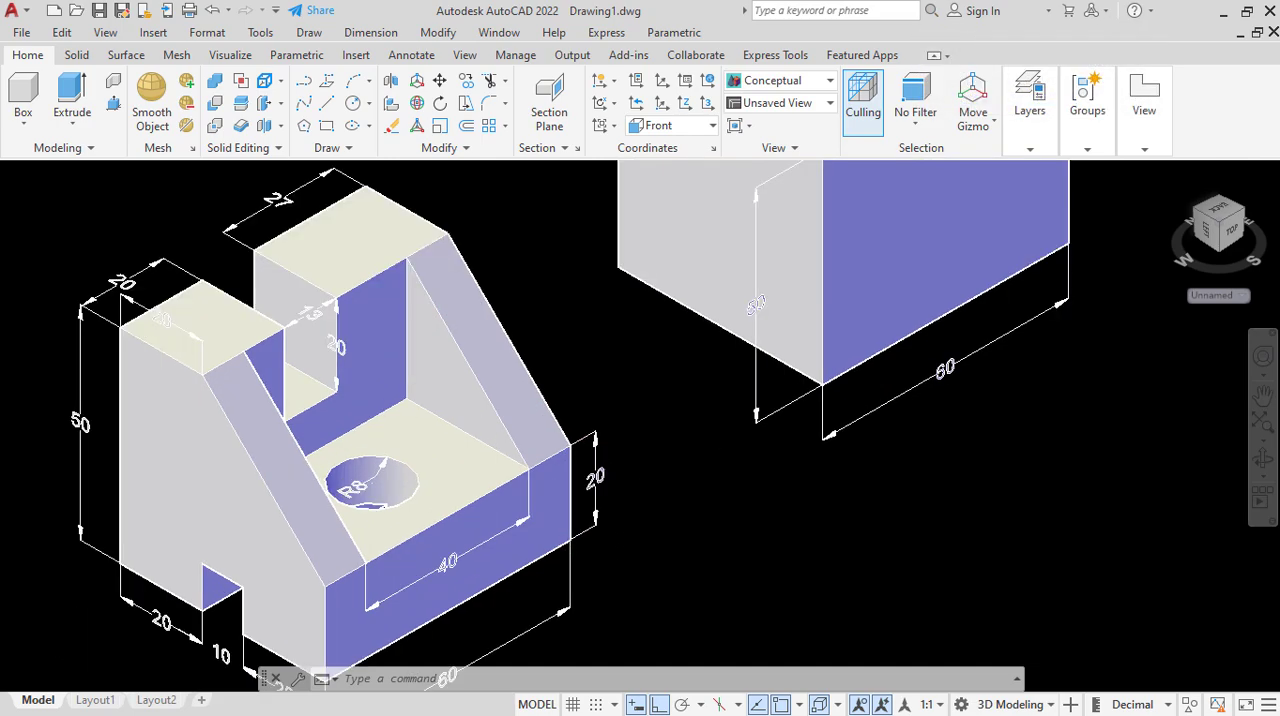
scroll(555, 481, "down", 2)
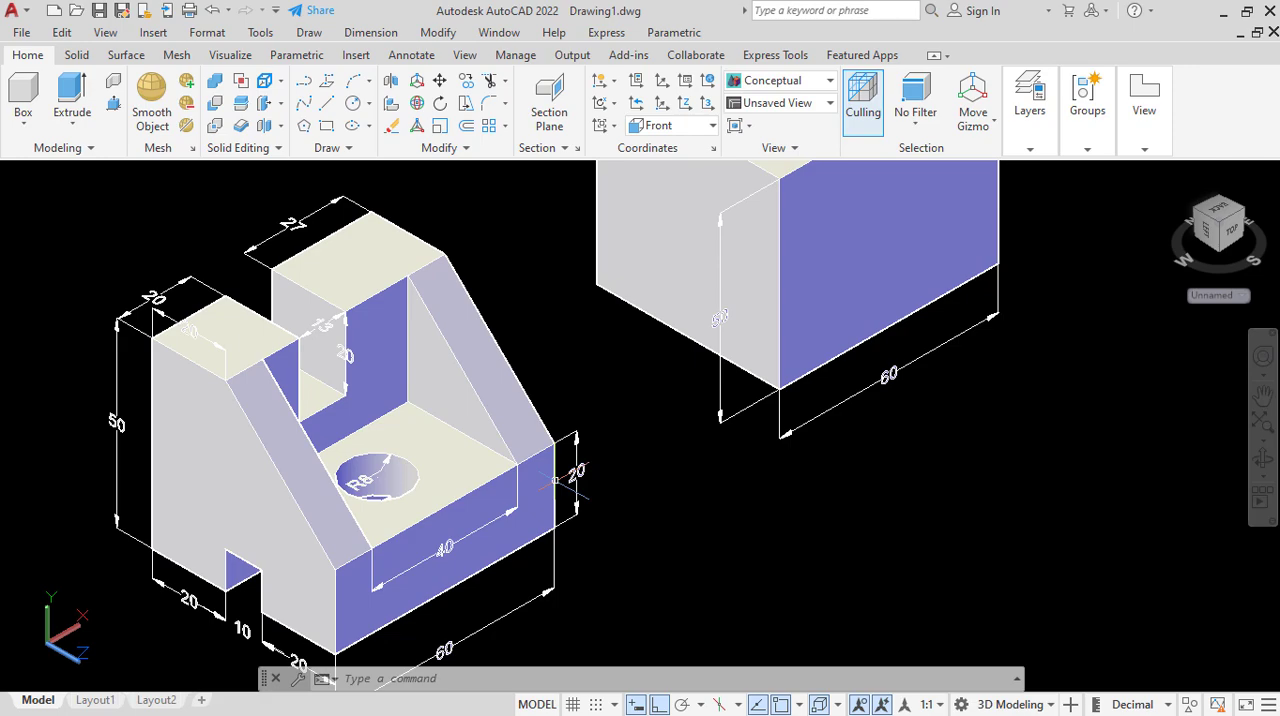
scroll(555, 481, "down", 2)
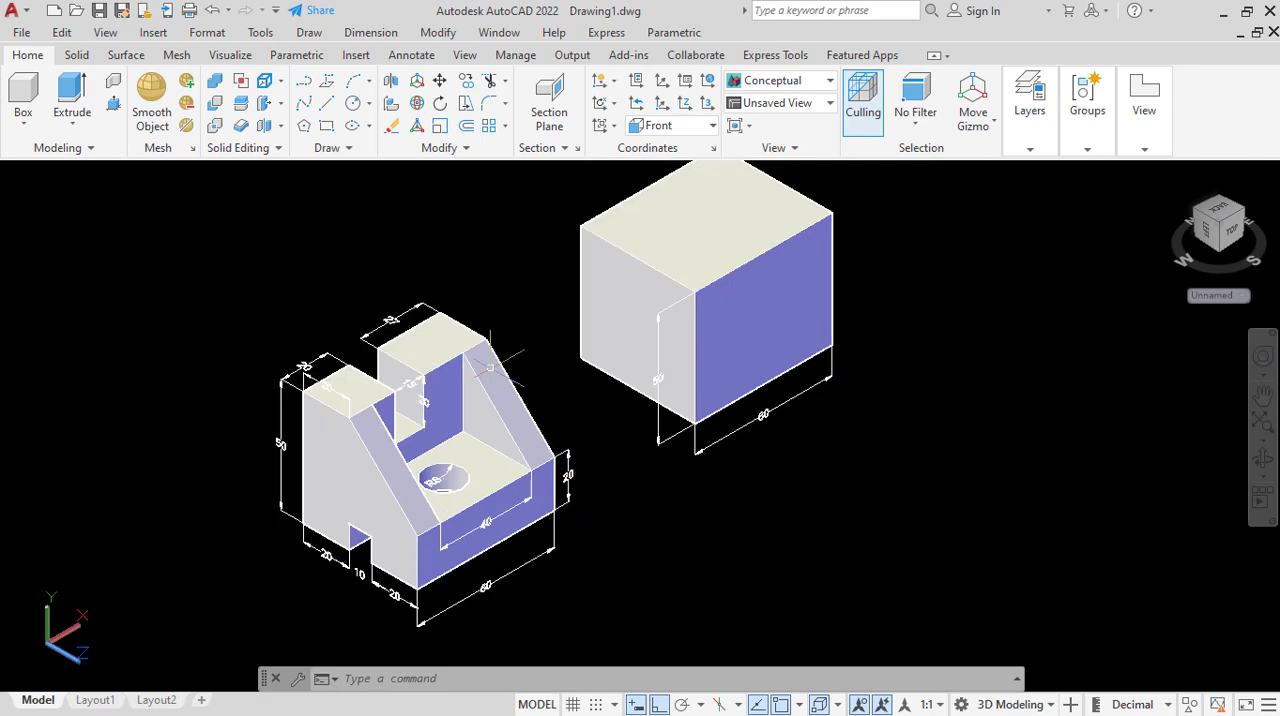
scroll(401, 496, "up", 2)
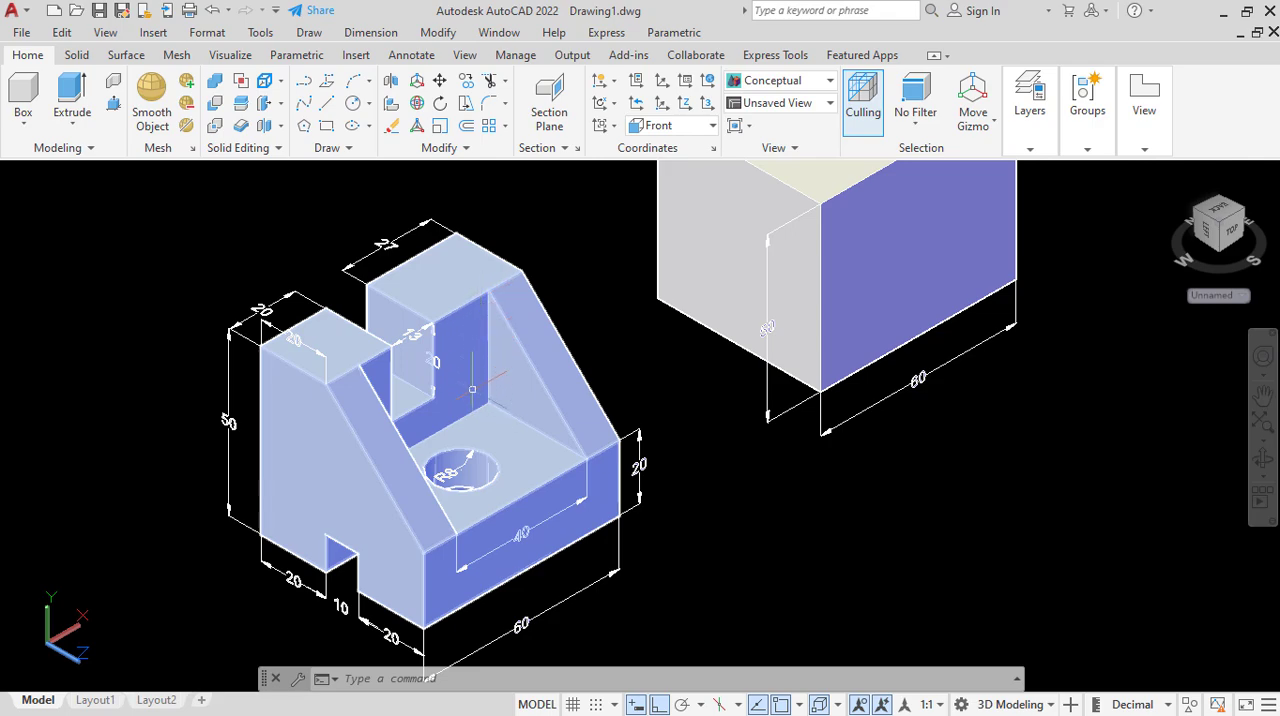
scroll(467, 399, "down", 3)
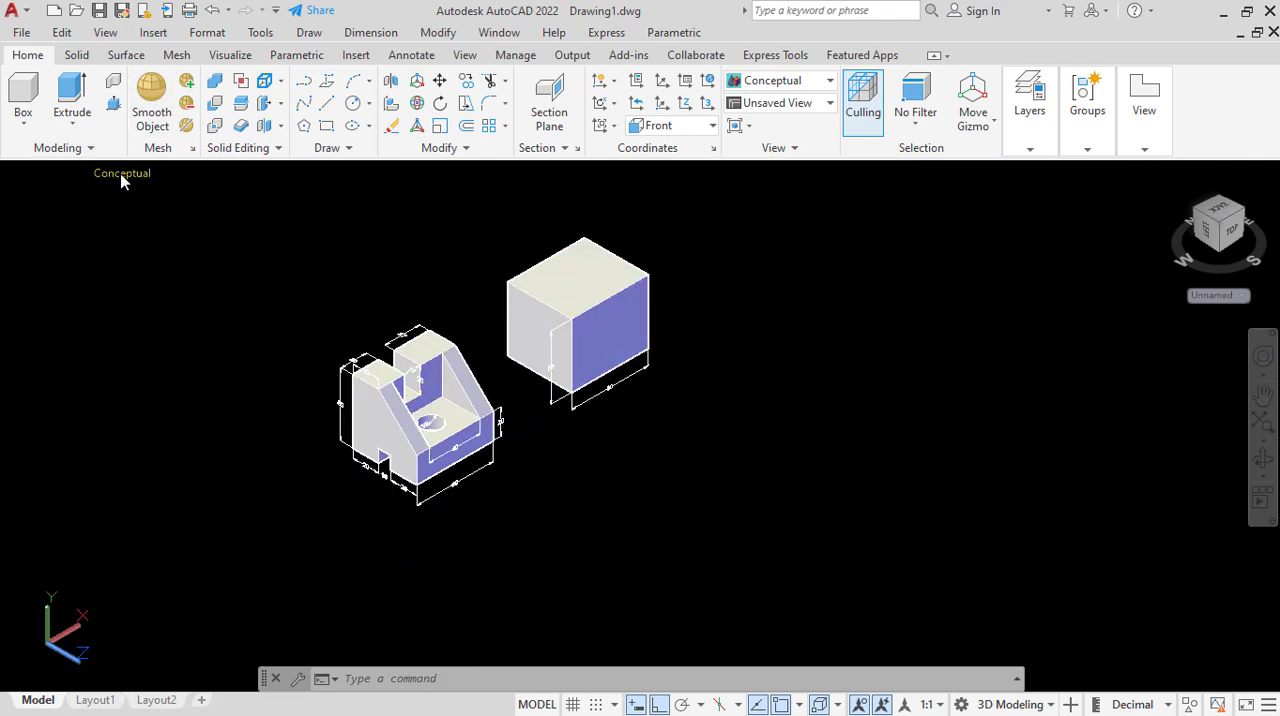
Set the visual style to 2D Wireframe and bring the extruded block up close for drawing on its faces.
left_click(124, 172)
left_click(178, 224)
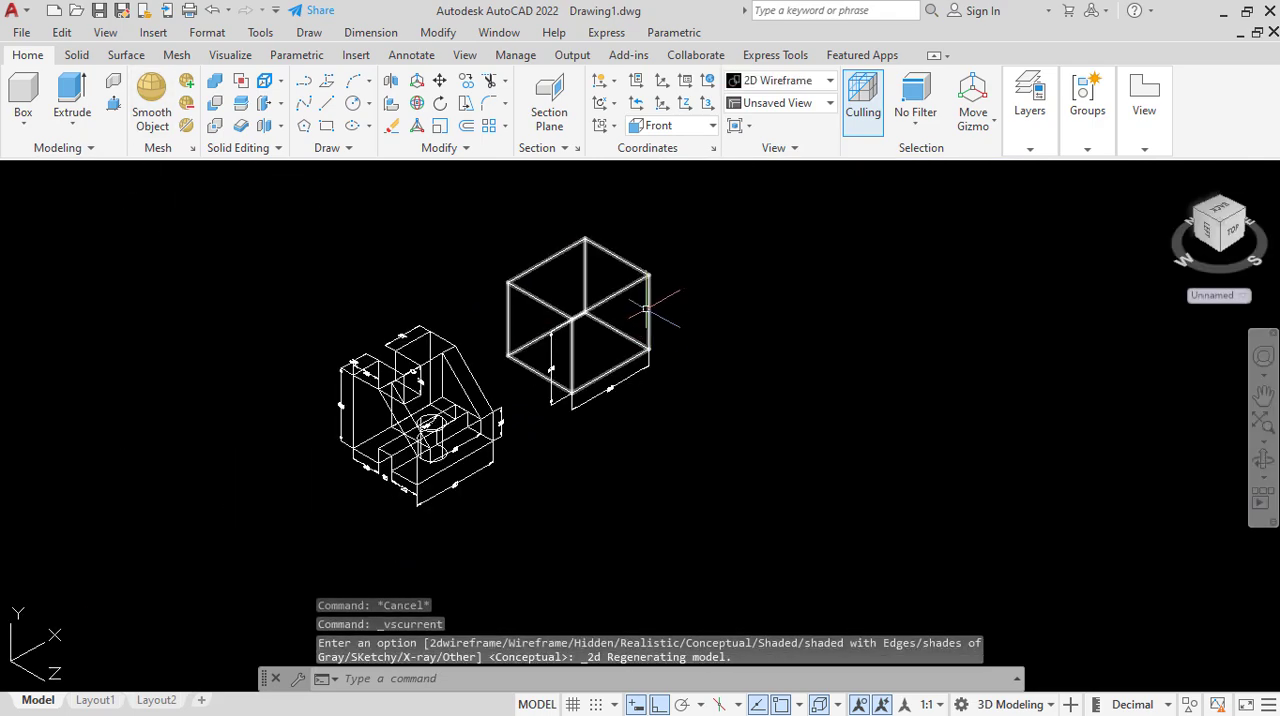
scroll(630, 262, "up", 3)
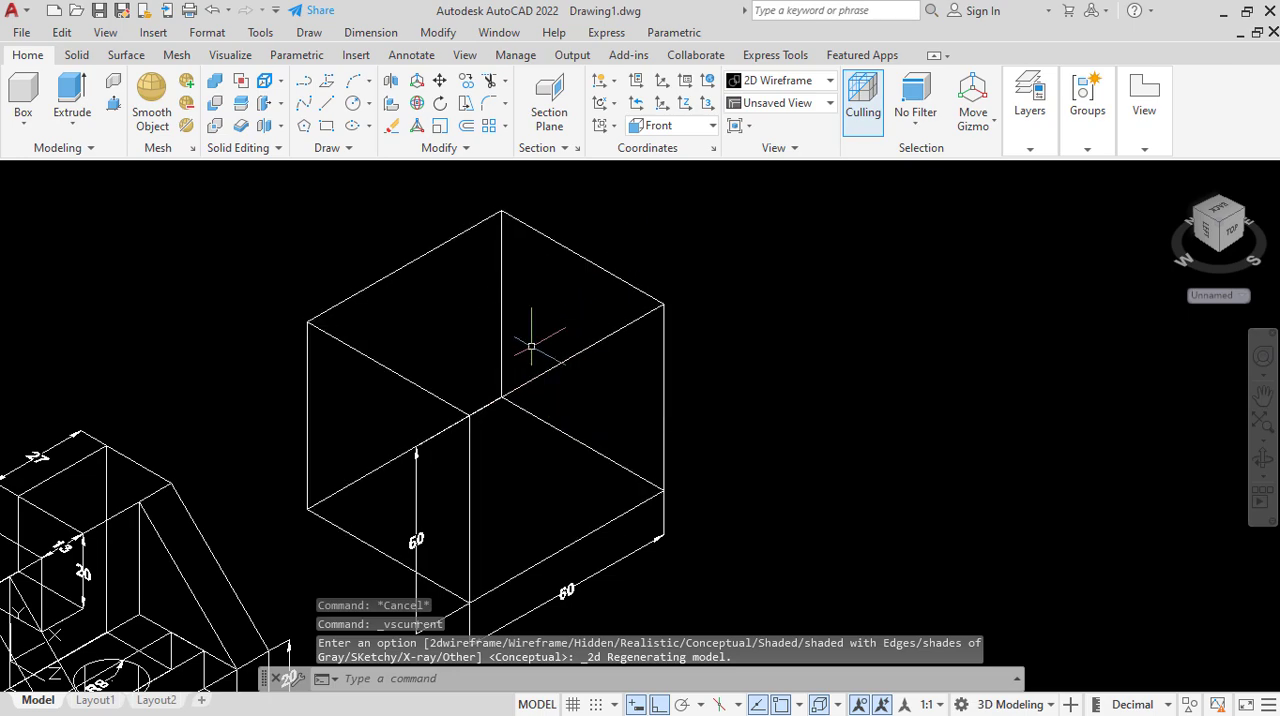
scroll(480, 412, "down", 1)
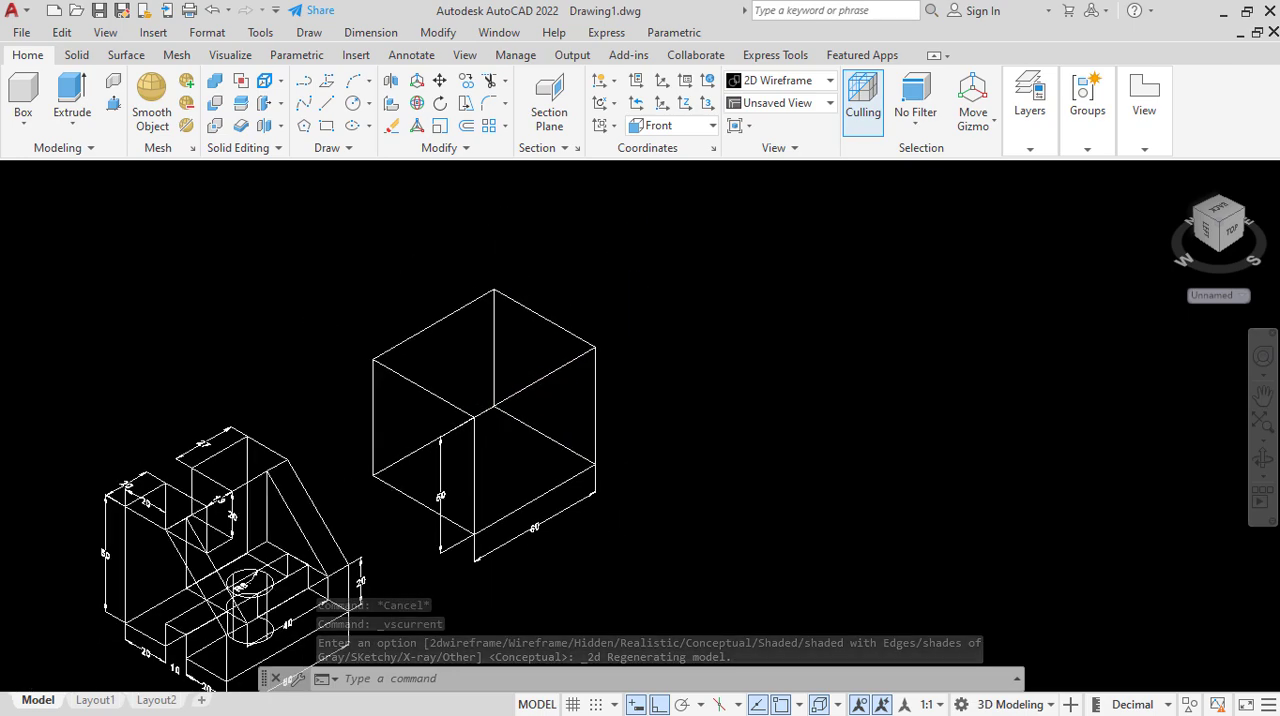
scroll(478, 380, "up", 1)
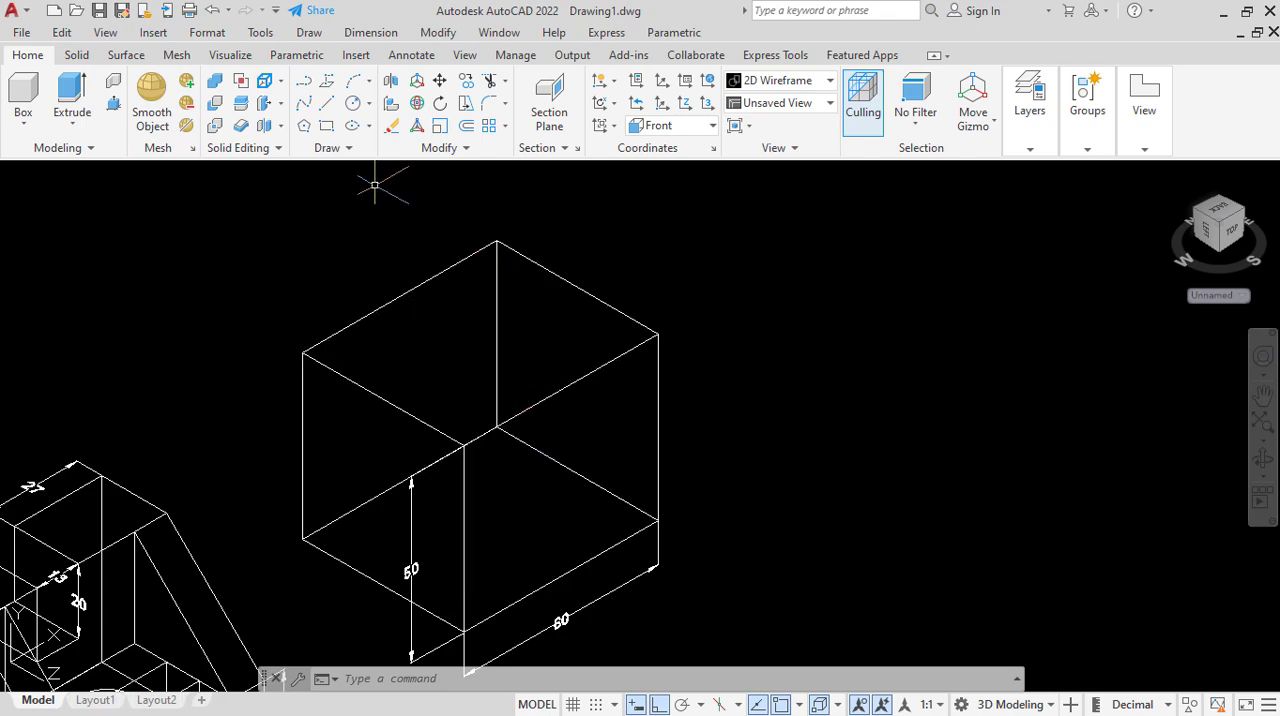
left_click(328, 125)
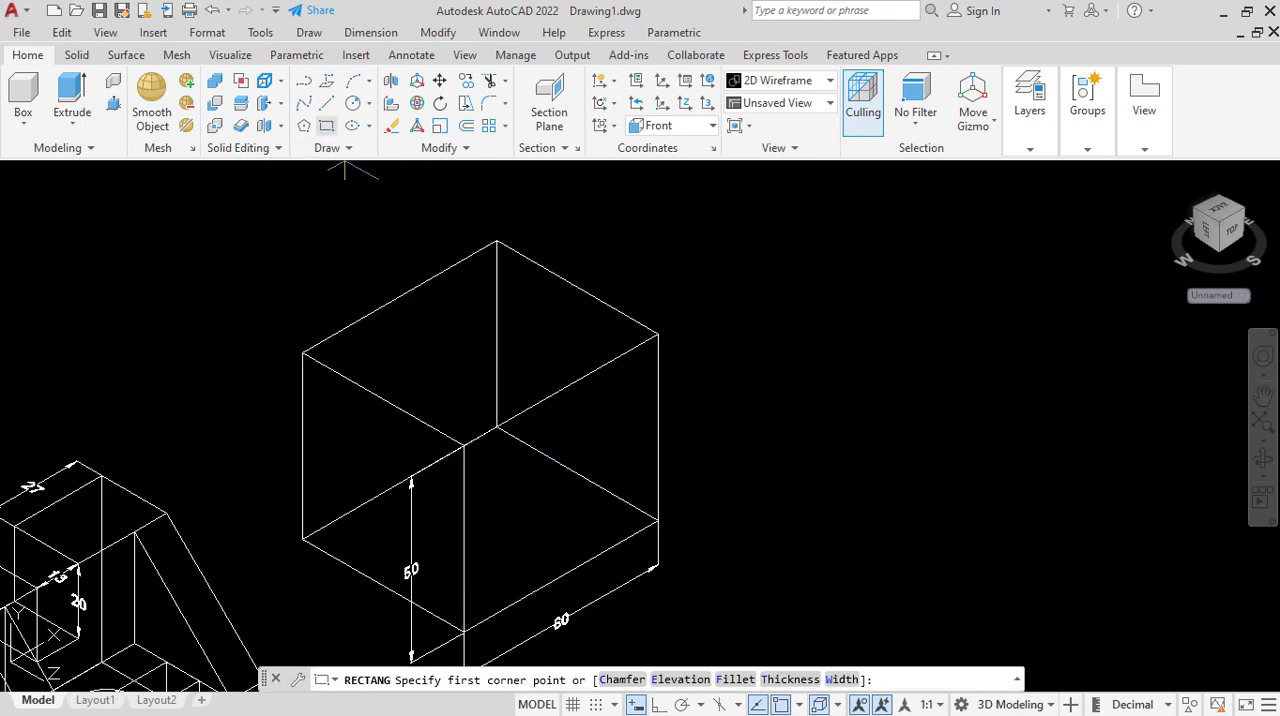
left_click(464, 444)
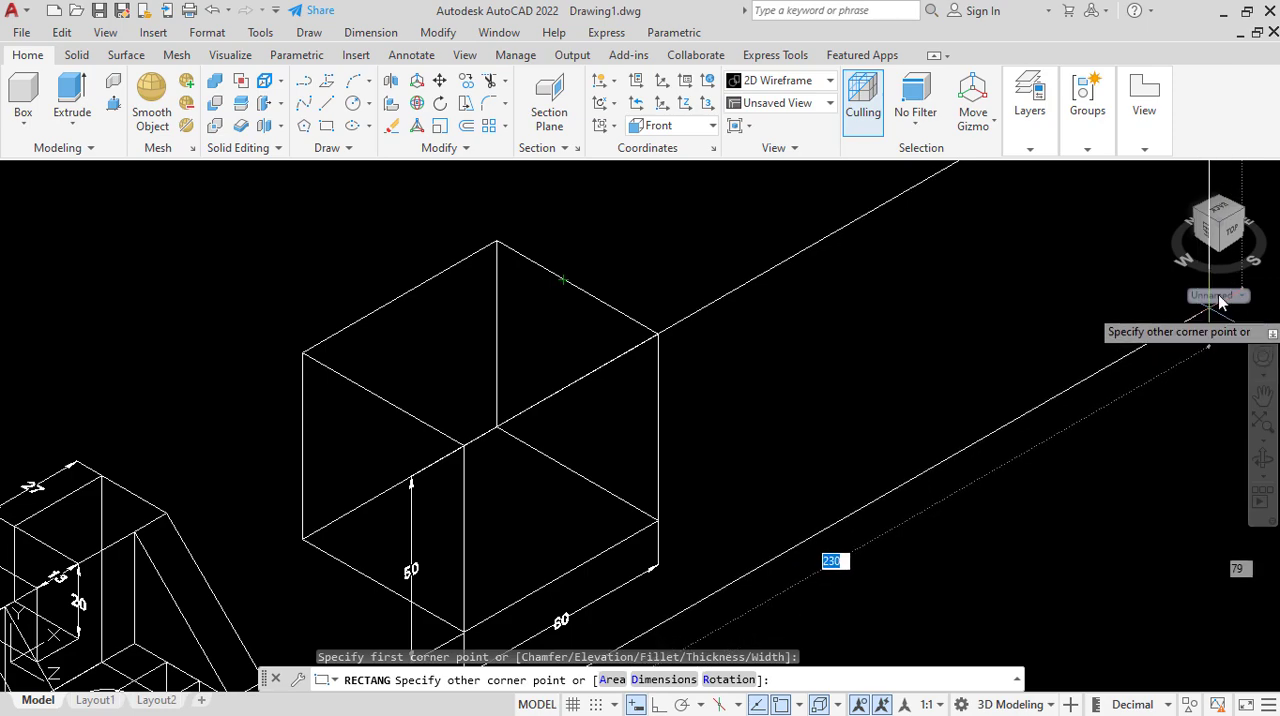
right_click(869, 341)
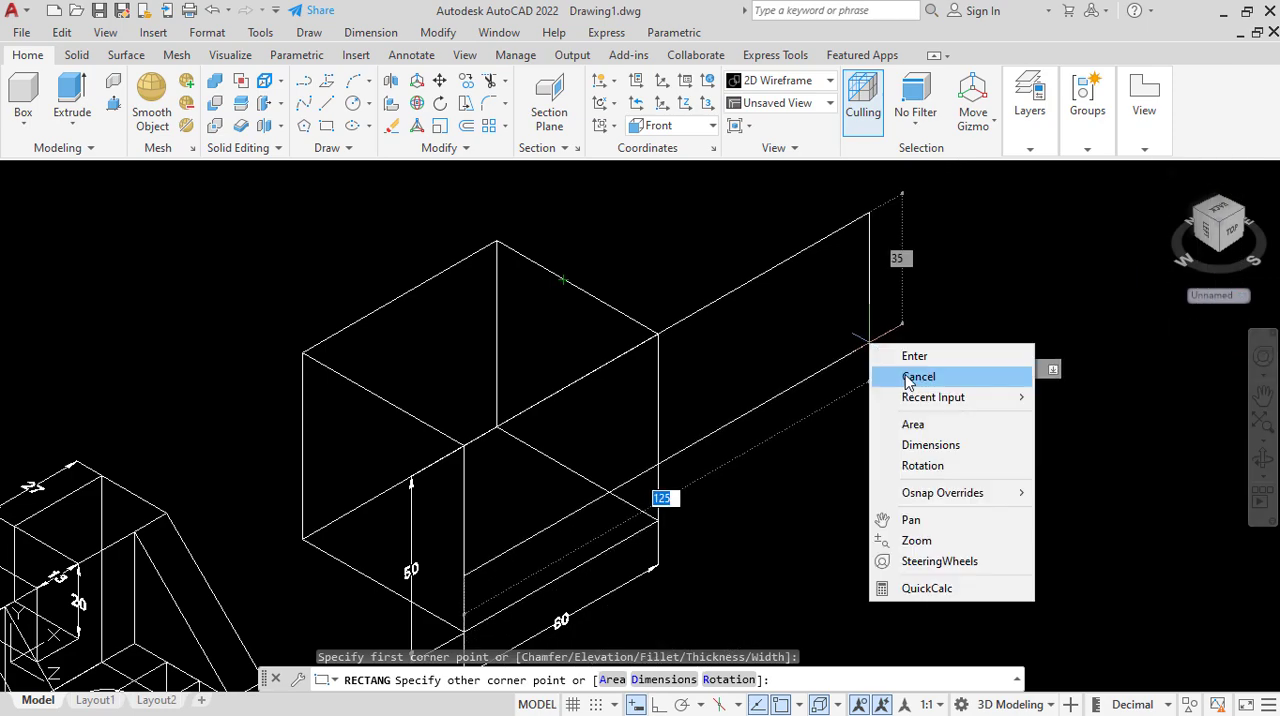
left_click(908, 377)
left_click(1211, 296)
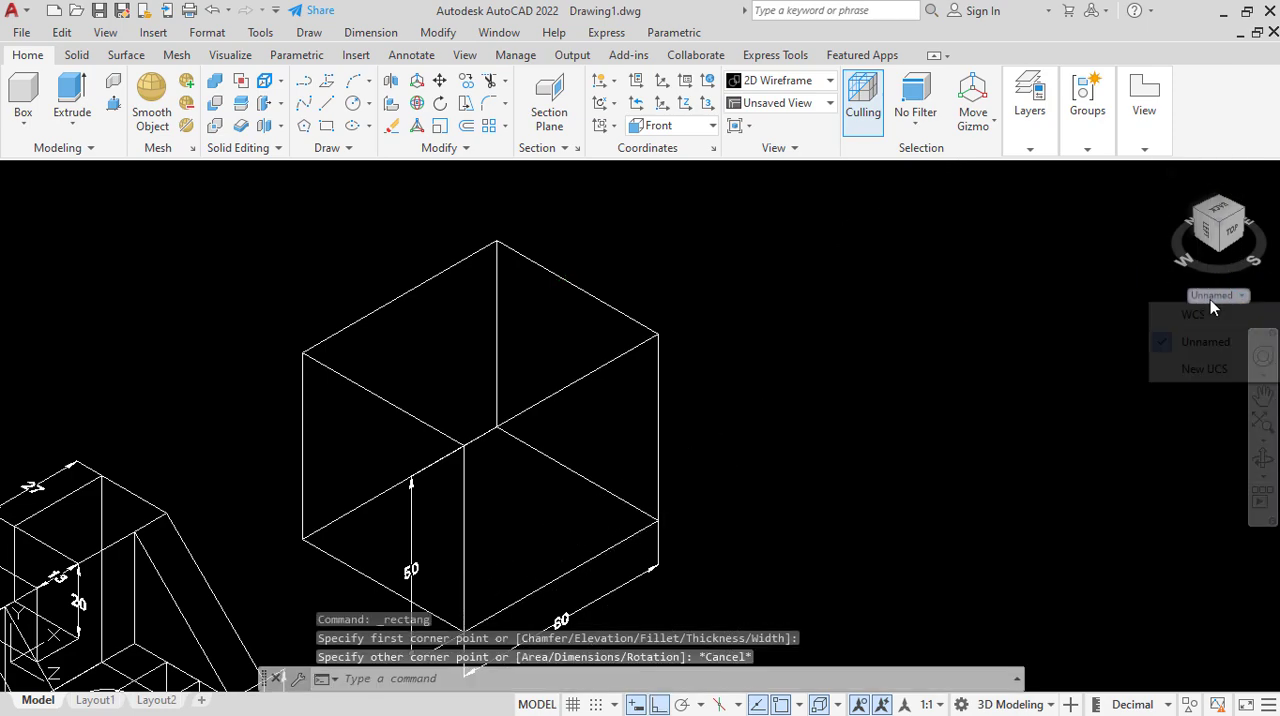
left_click(1205, 369)
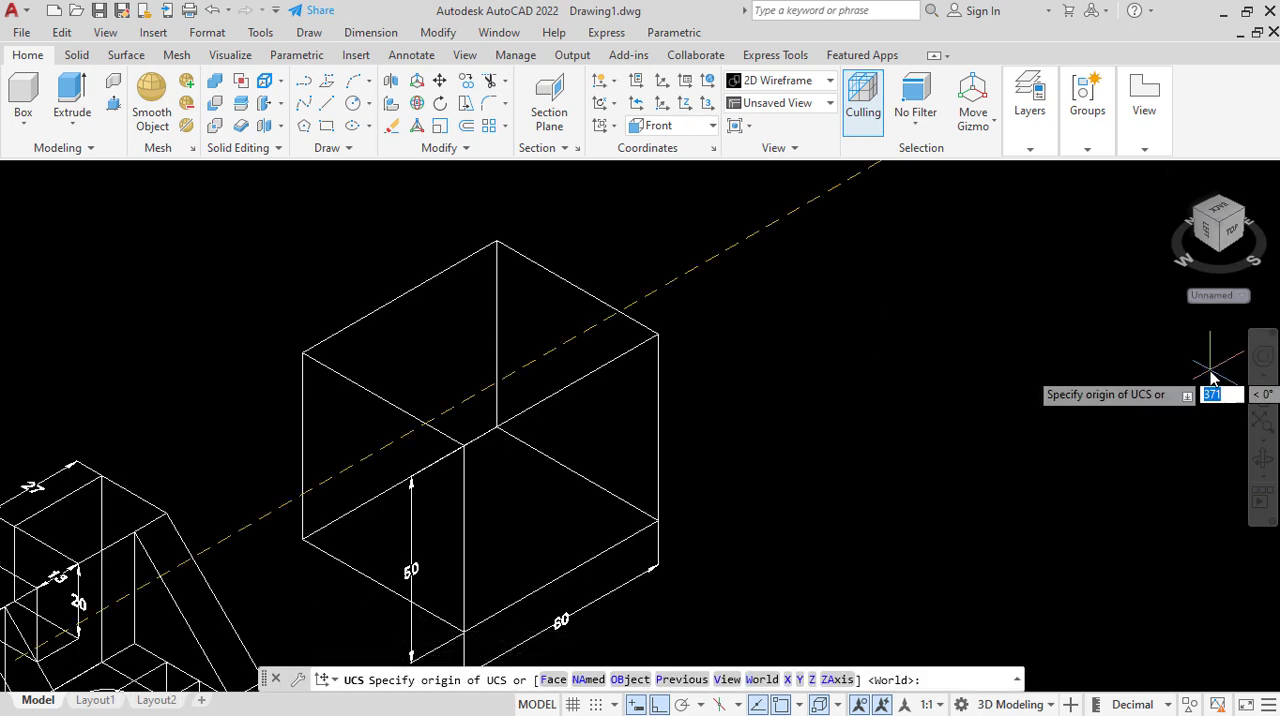
left_click(553, 680)
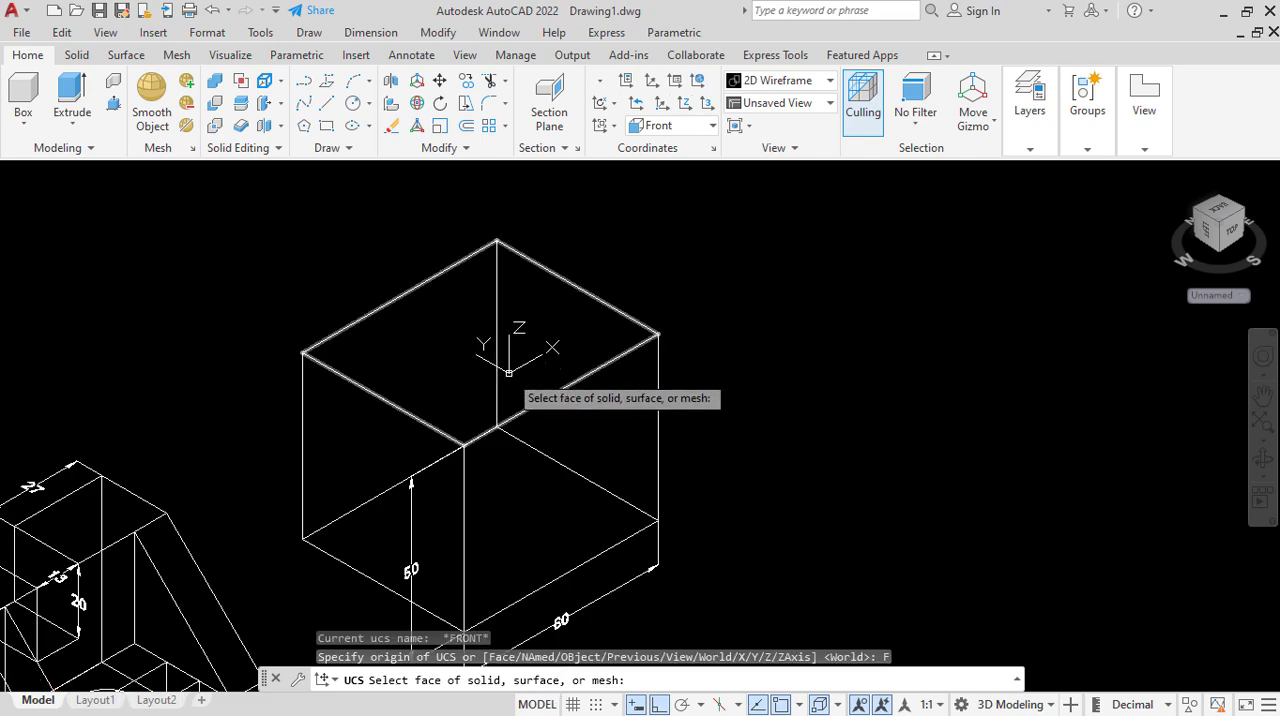
left_click(499, 372)
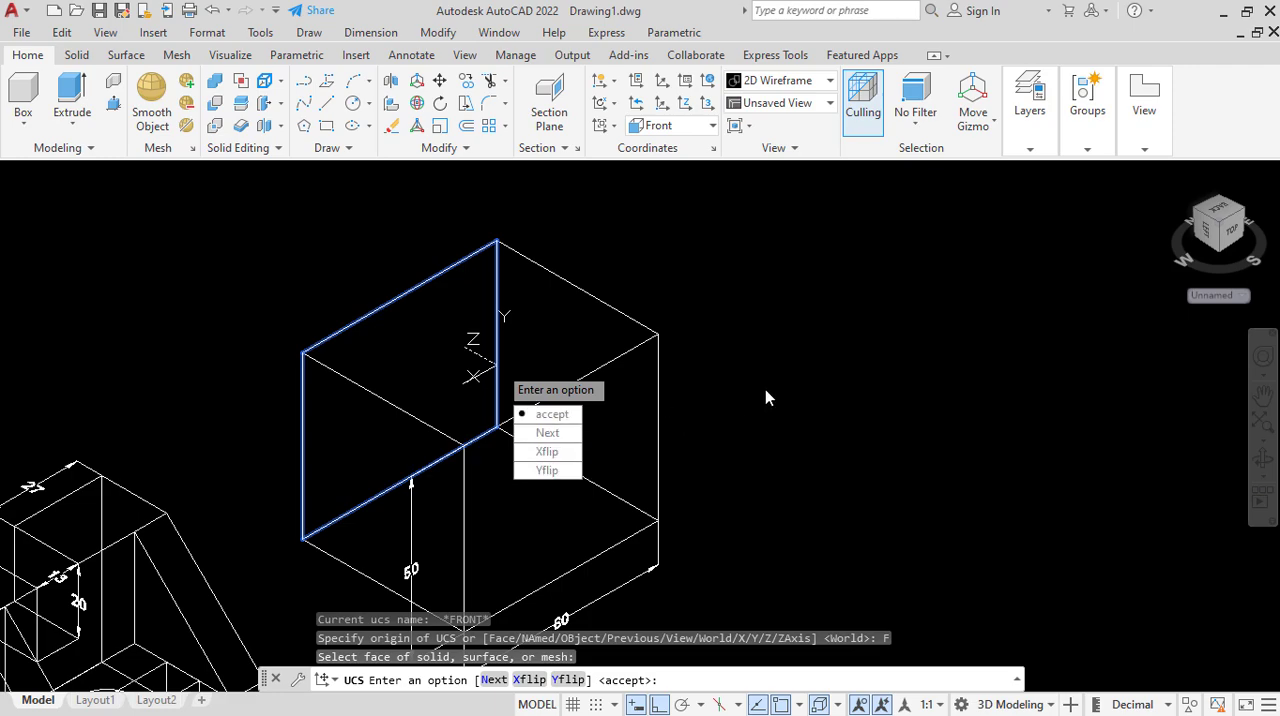
key("Escape")
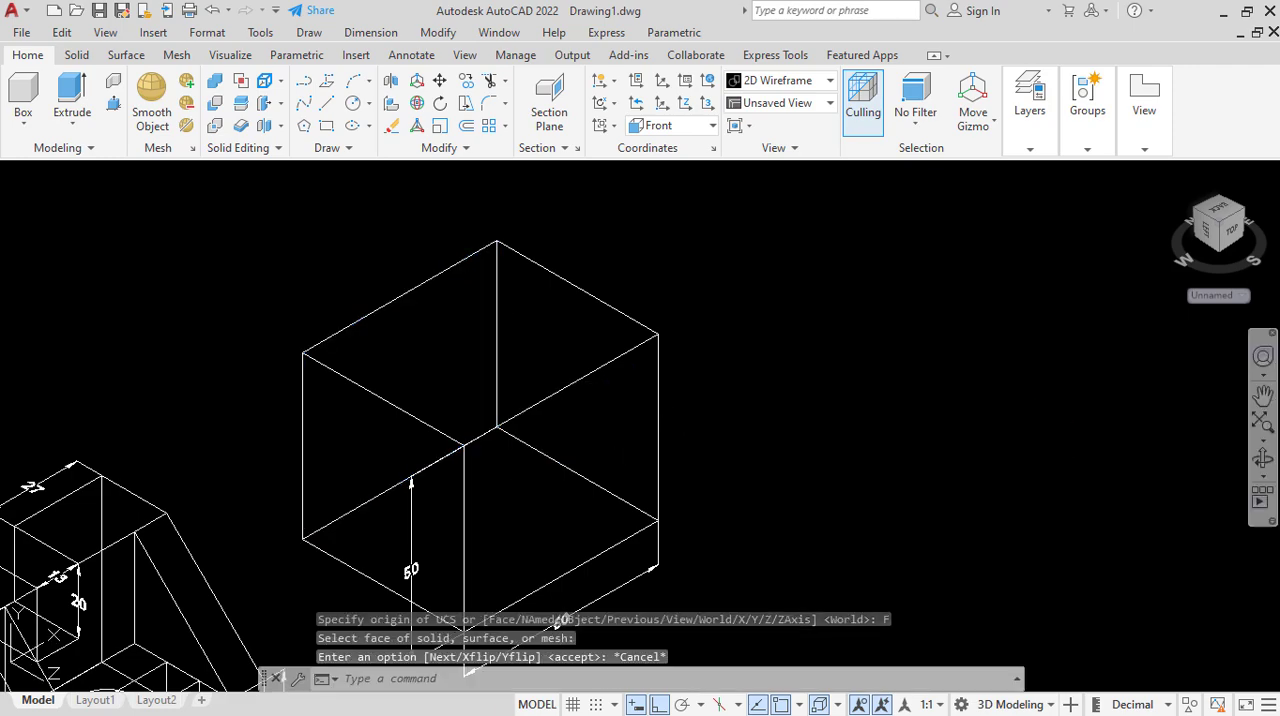
Define a new UCS aligned to the top face of the extruded block, accepting the proposed axis orientation.
left_click(1224, 298)
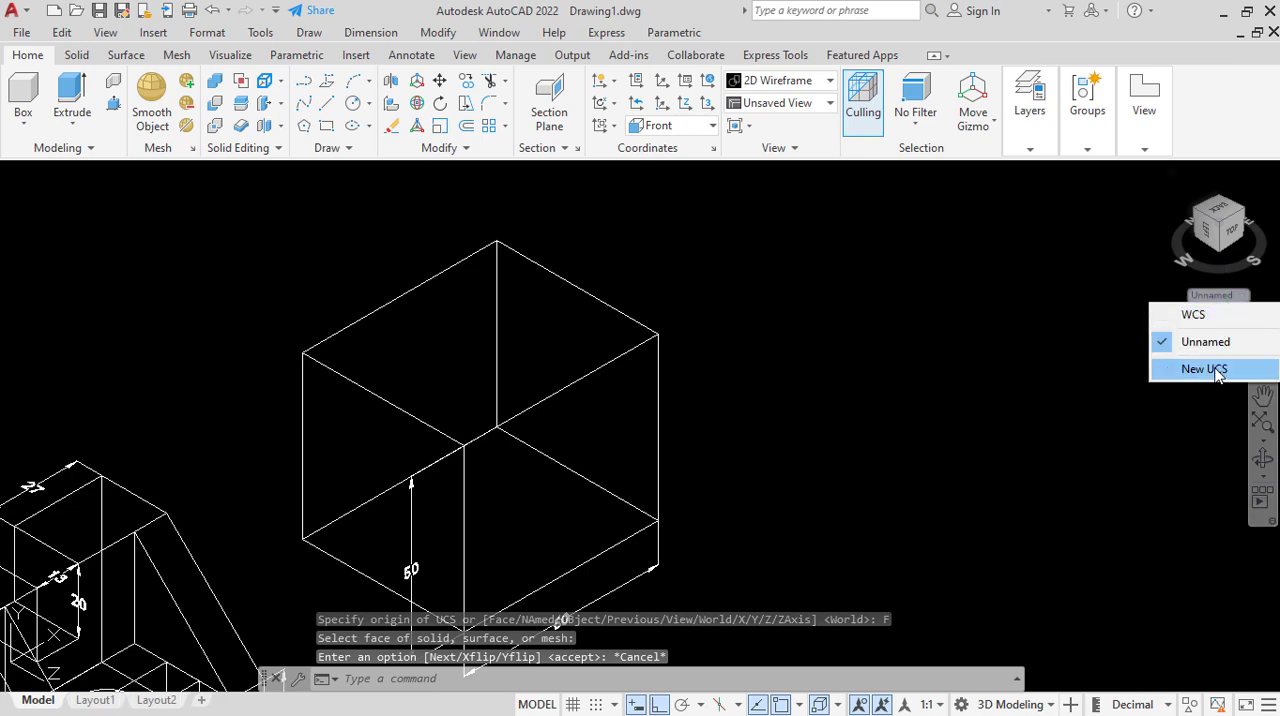
left_click(1216, 372)
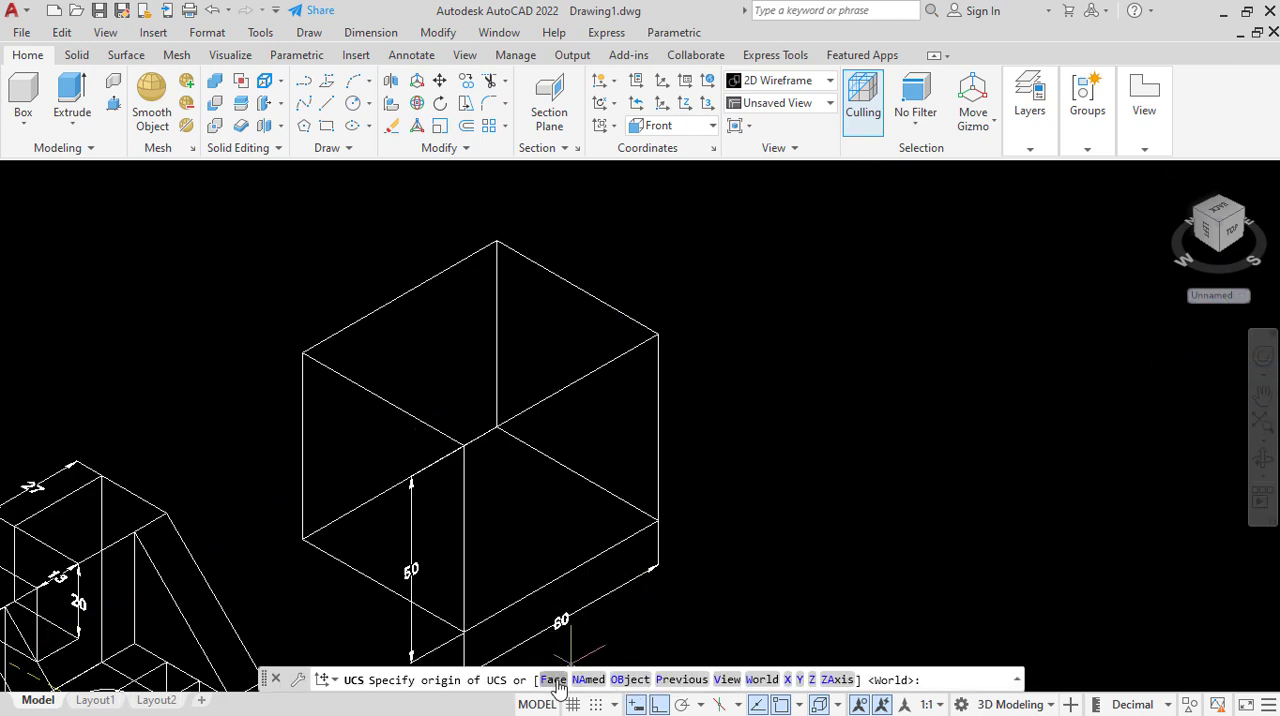
left_click(553, 680)
left_click(556, 351)
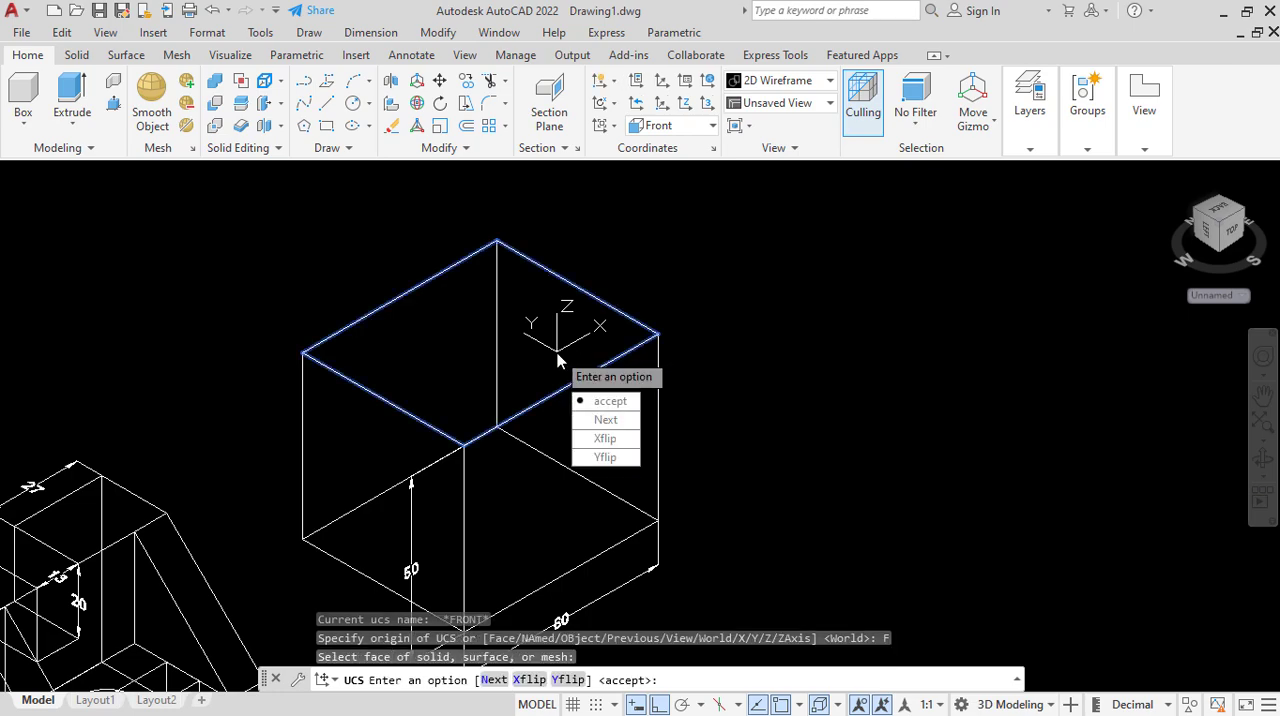
left_click(610, 400)
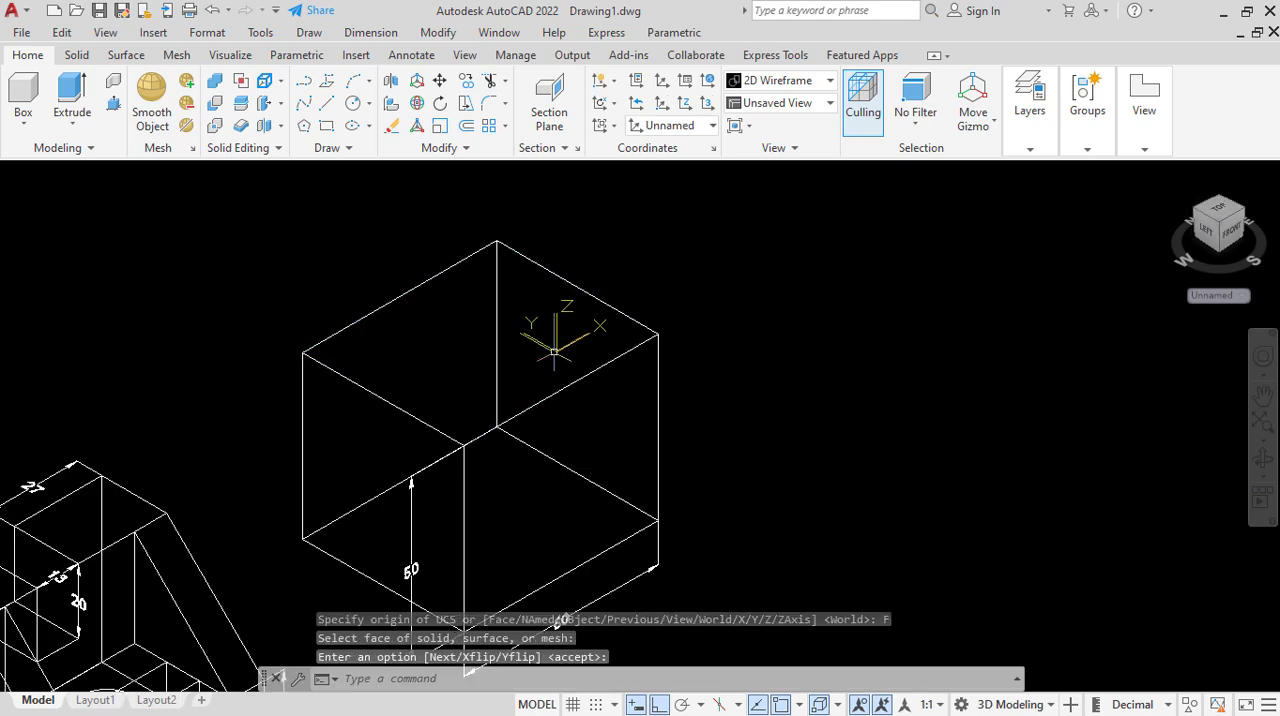
left_click(326, 125)
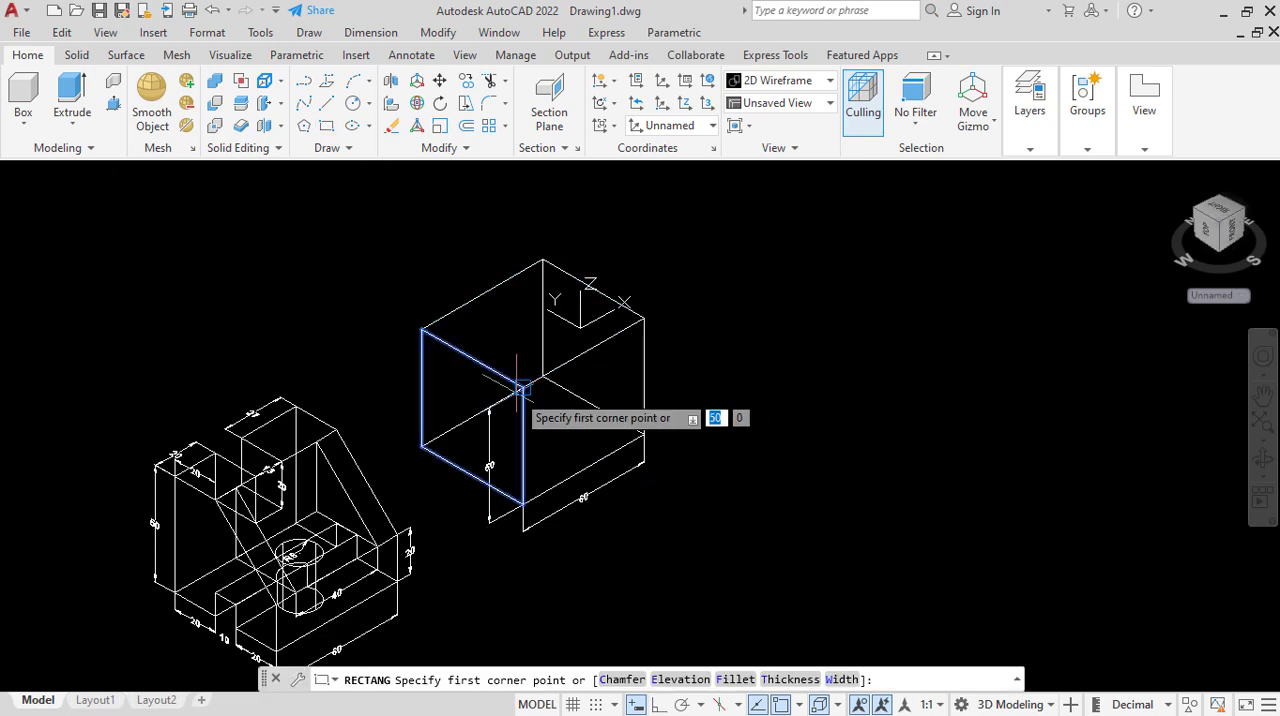
left_click(521, 387)
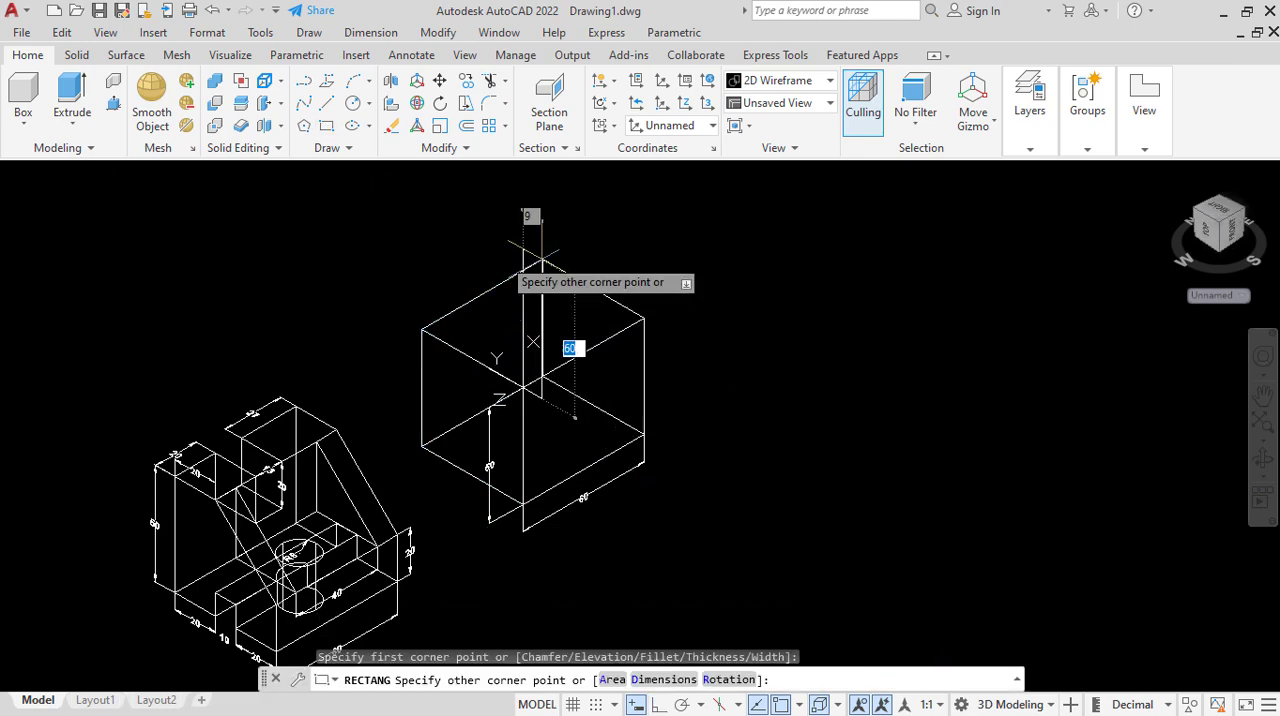
right_click(728, 380)
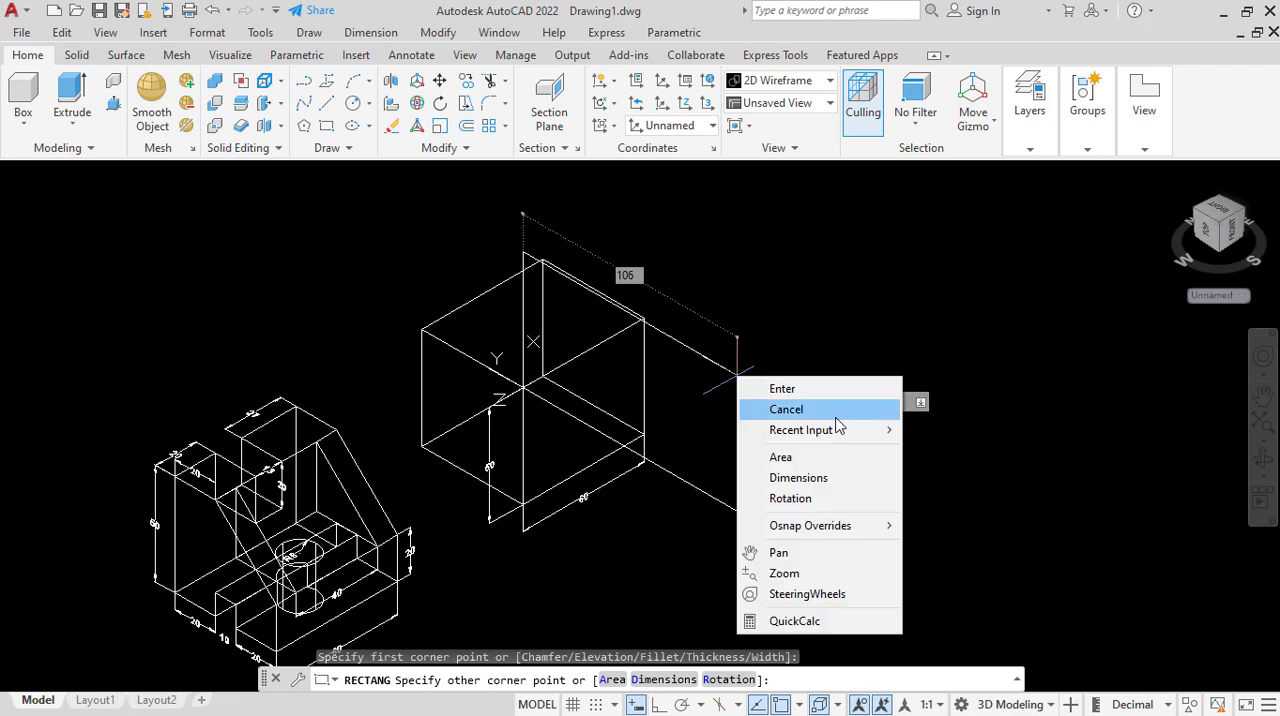
left_click(822, 413)
Cancel the misplaced rectangle and realign the UCS to the block's top face, accepting the default axes.
left_click(1213, 295)
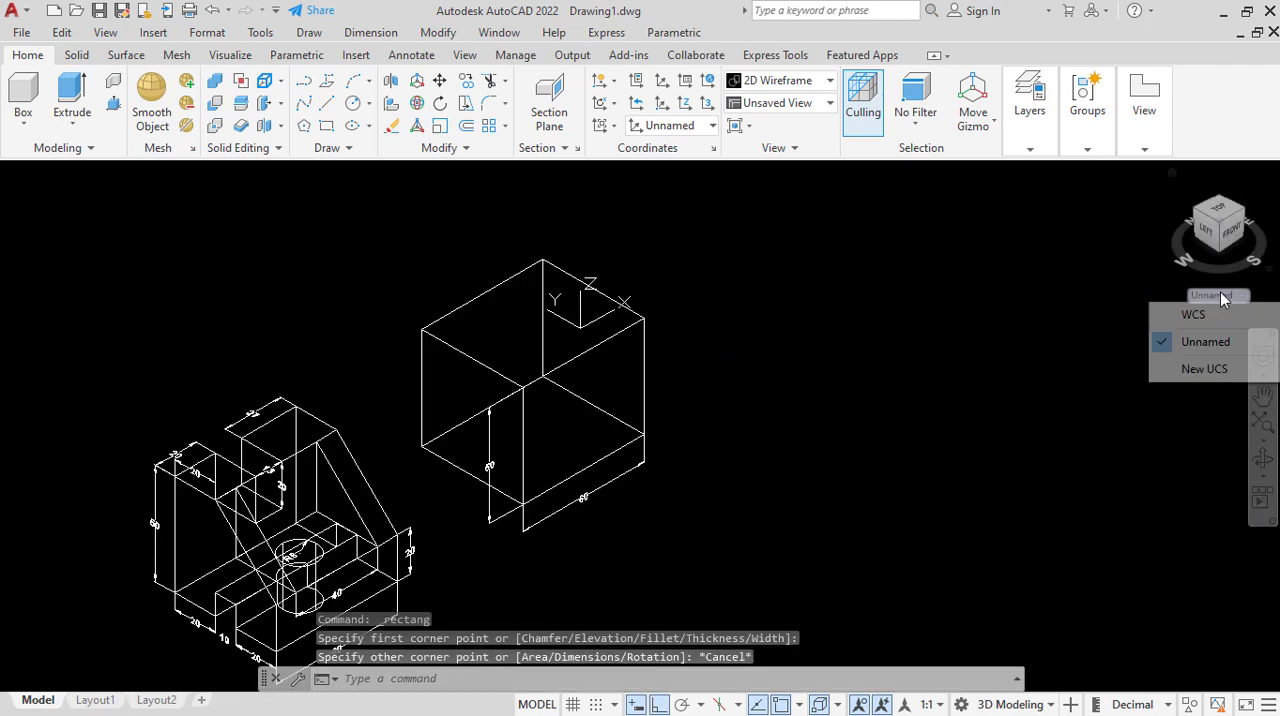
left_click(1211, 371)
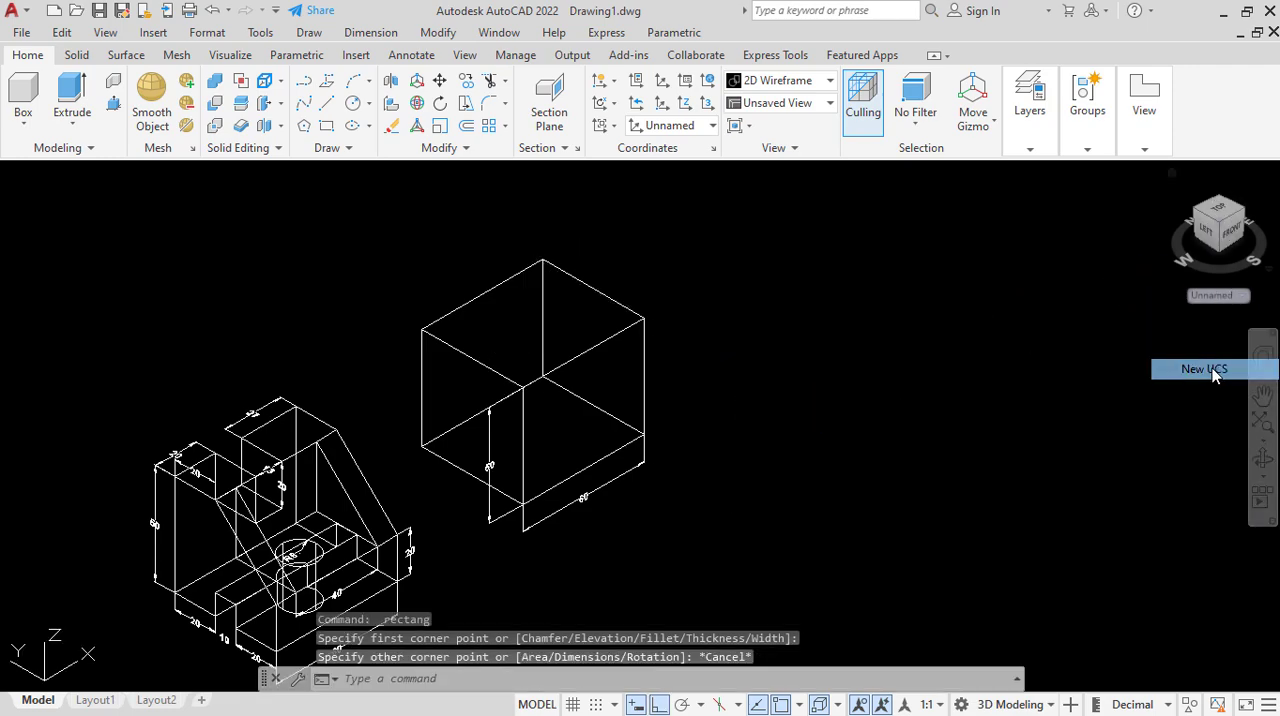
left_click(552, 683)
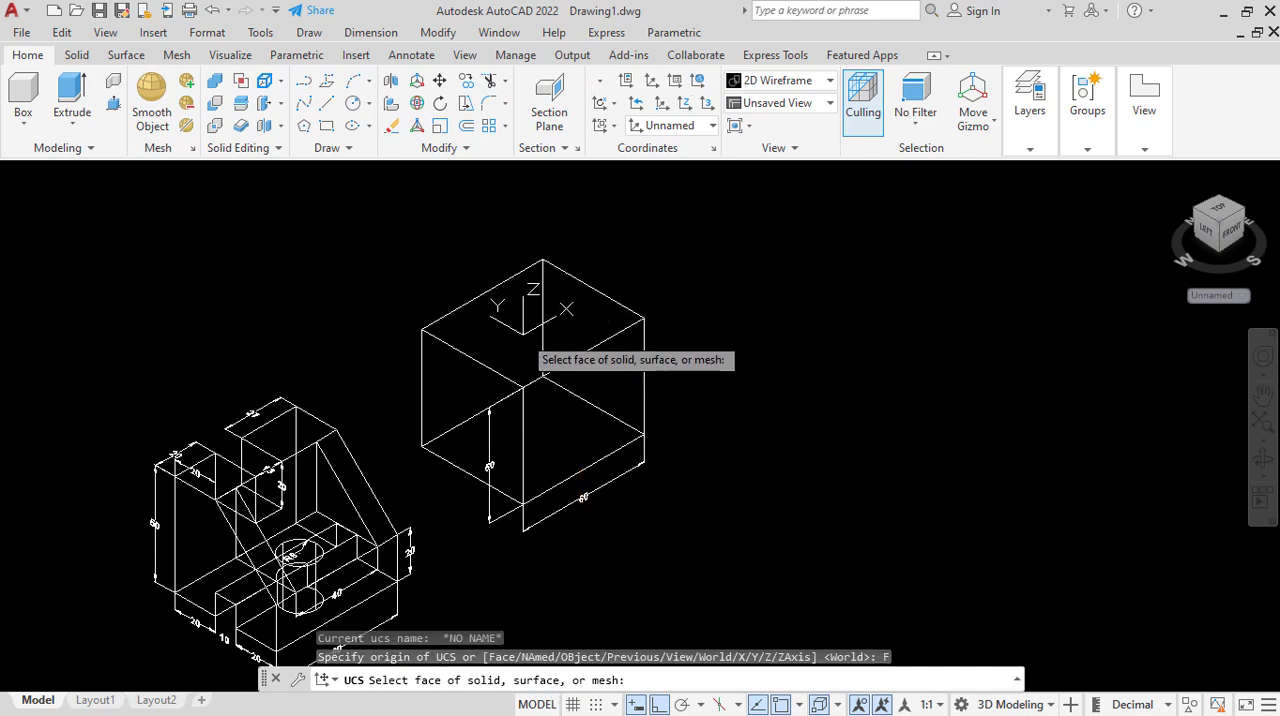
left_click(580, 375)
left_click(576, 384)
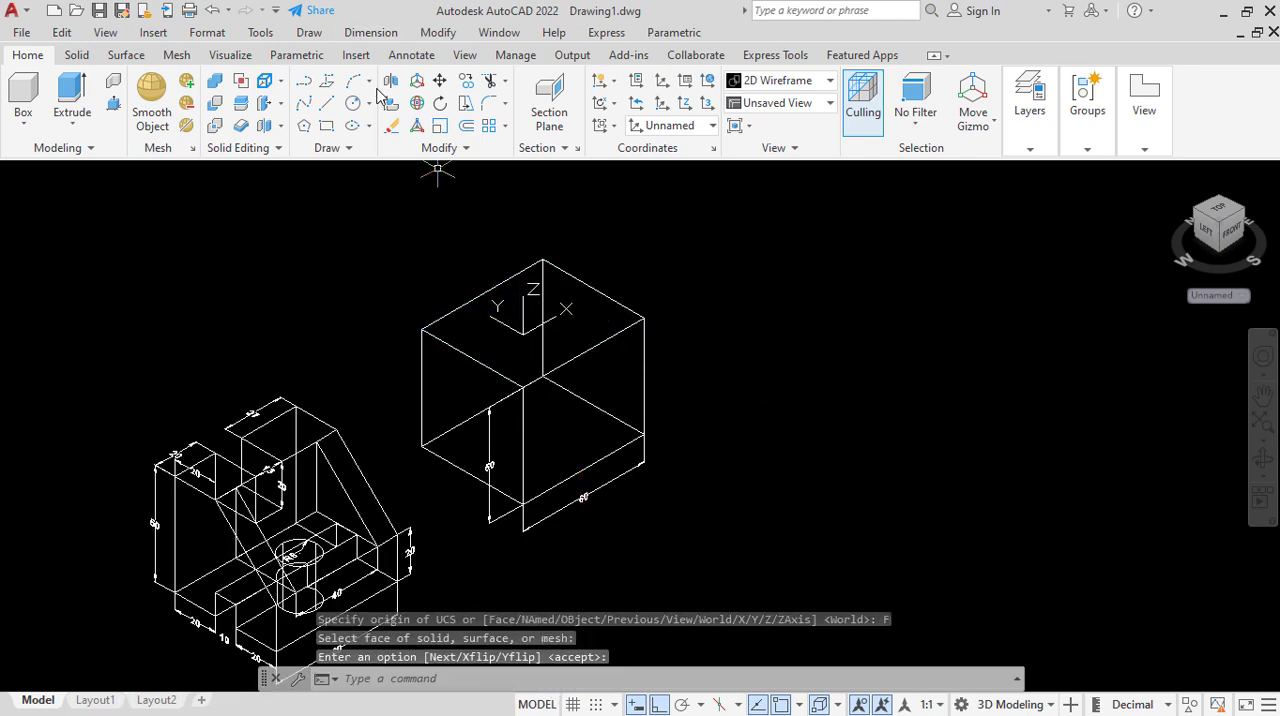
Try to draw a rectangle on the block's top face from its front-right corner, and undo it.
left_click(327, 126)
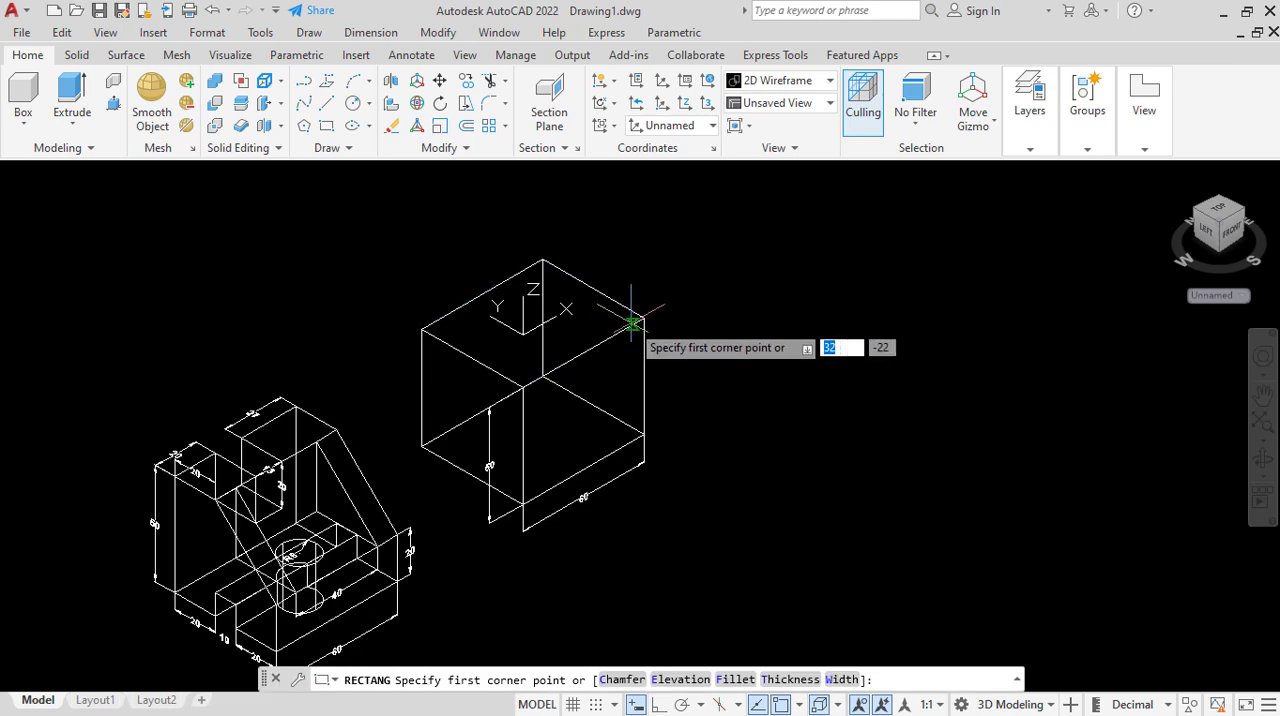
left_click(644, 316)
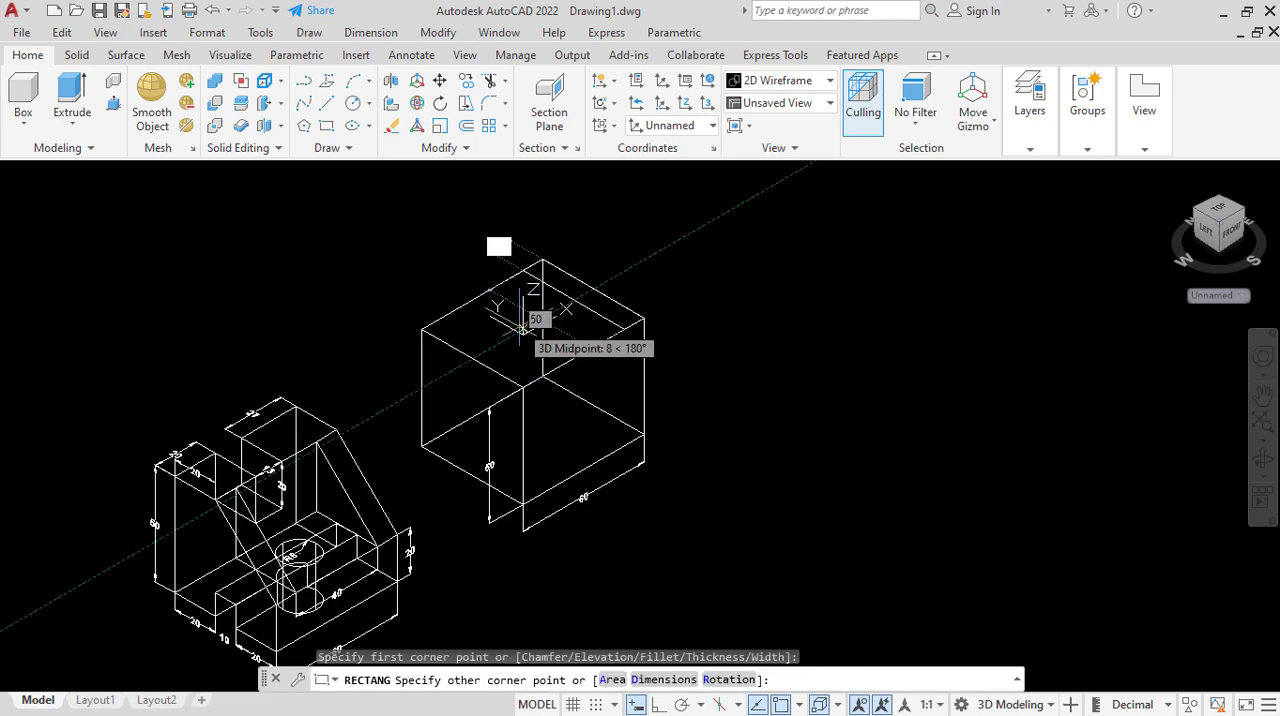
scroll(509, 241, "up", 3)
scroll(577, 300, "down", 3)
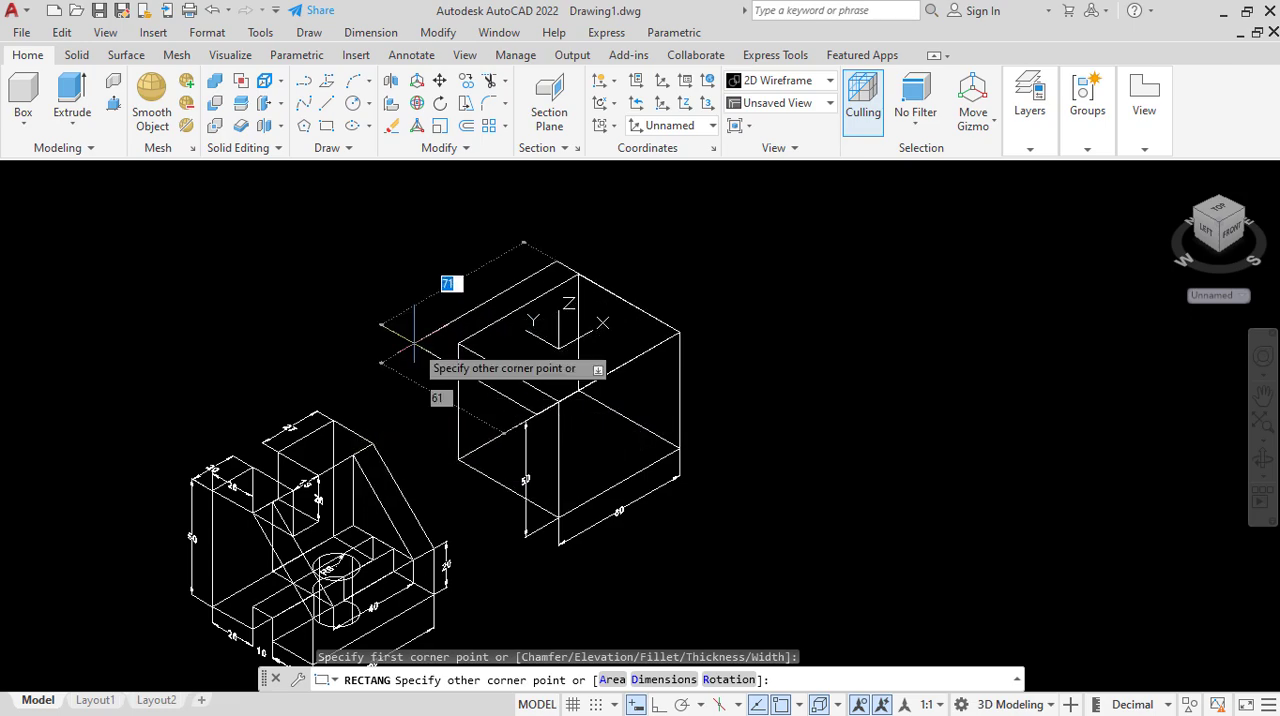
scroll(240, 488, "up", 4)
scroll(677, 491, "up", 2)
scroll(700, 499, "down", 4)
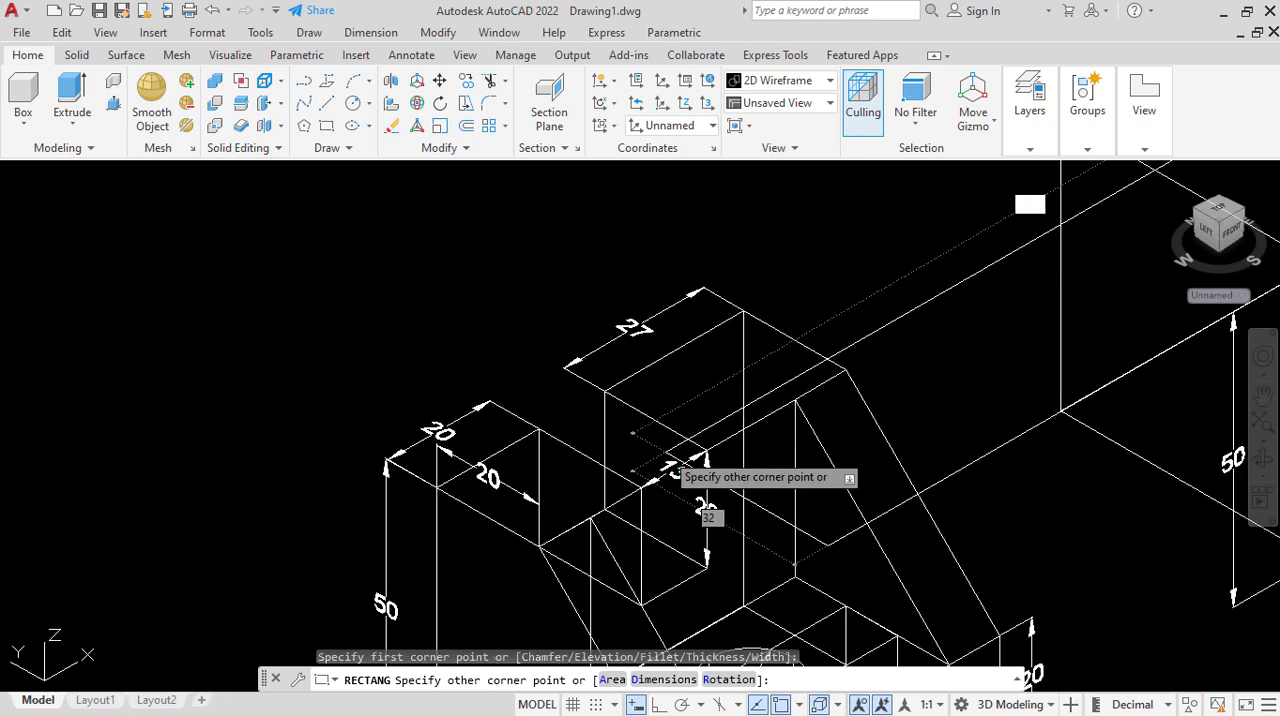
scroll(450, 410, "down", 2)
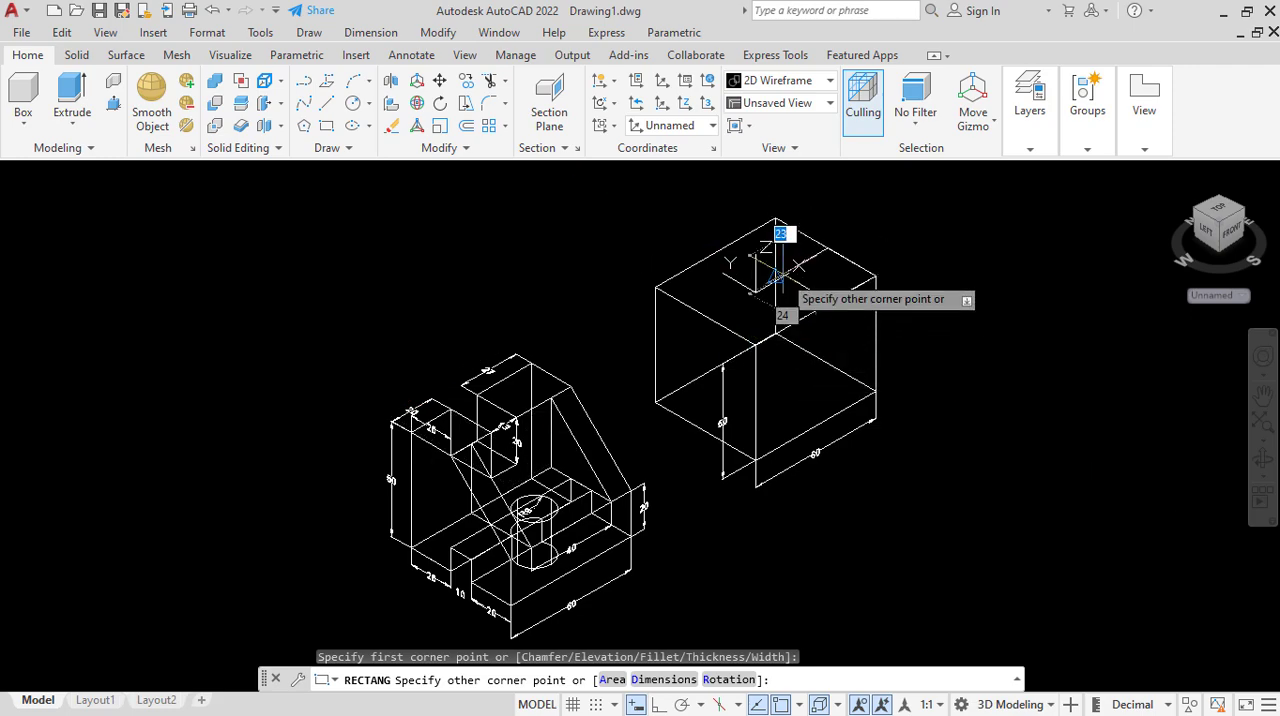
scroll(786, 234, "up", 4)
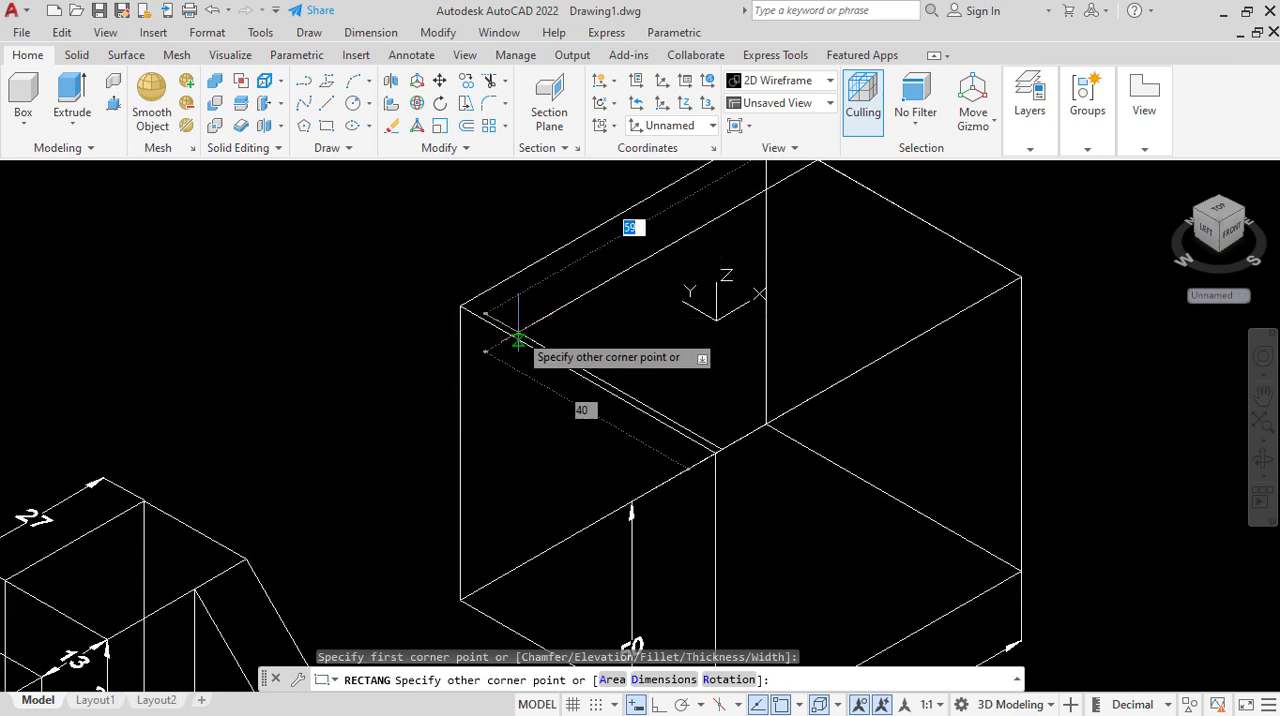
scroll(518, 340, "down", 2)
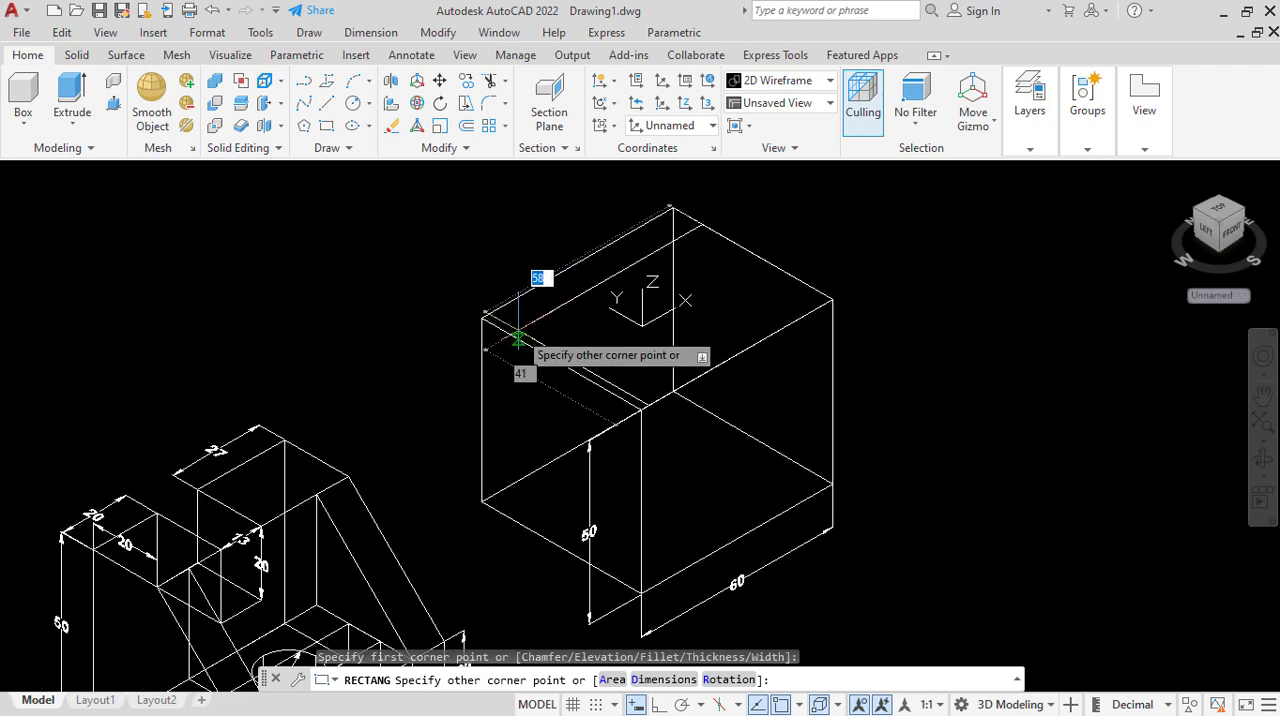
scroll(518, 338, "down", 2)
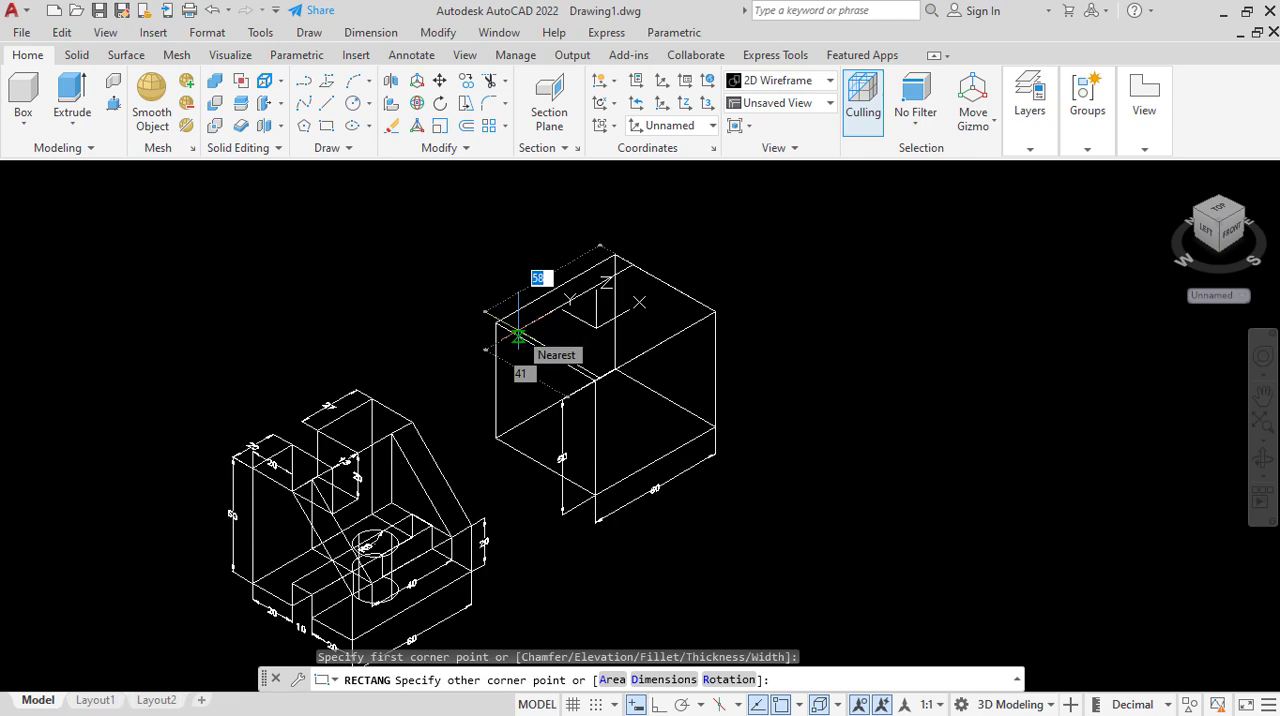
type("0")
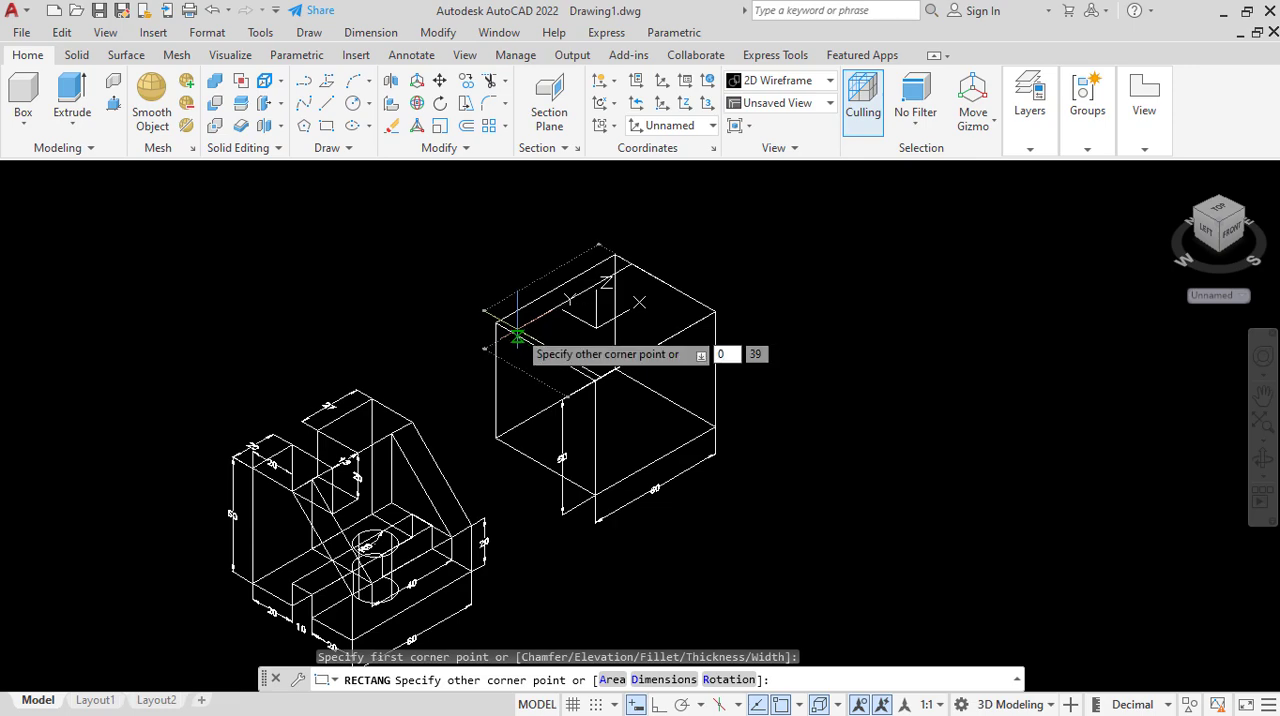
key("Return")
scroll(620, 289, "up", 2)
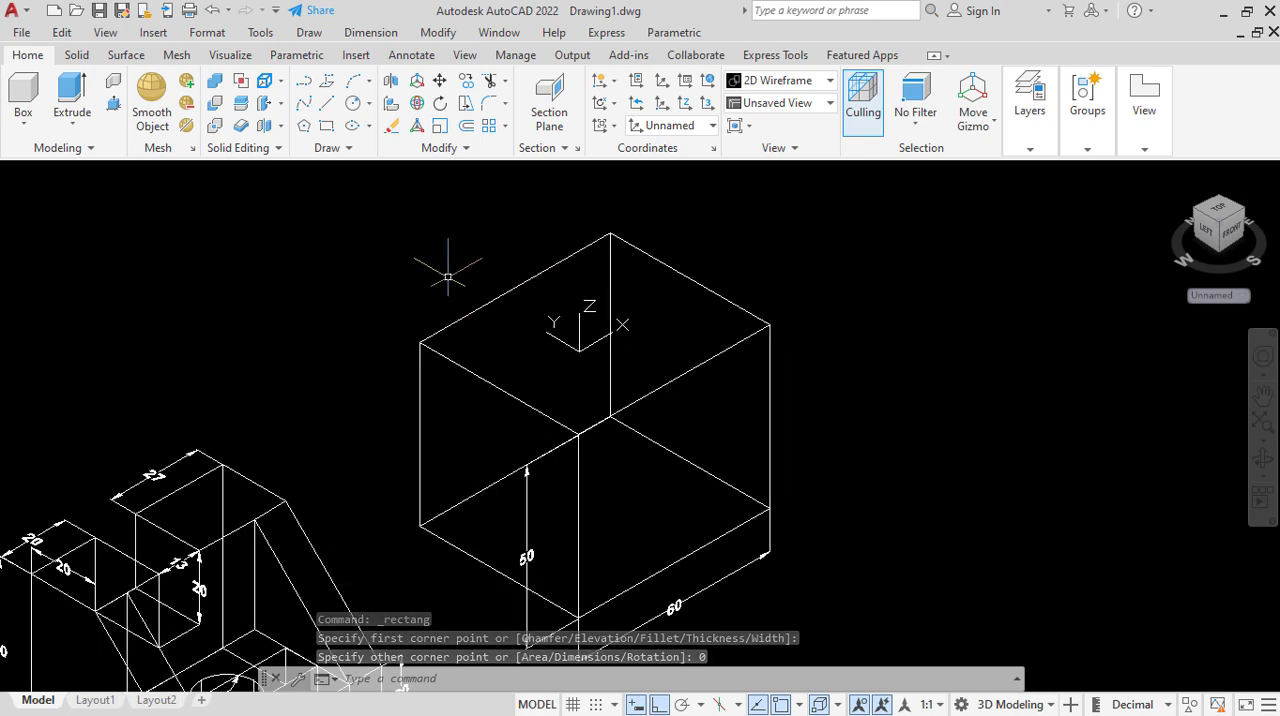
scroll(498, 310, "down", 2)
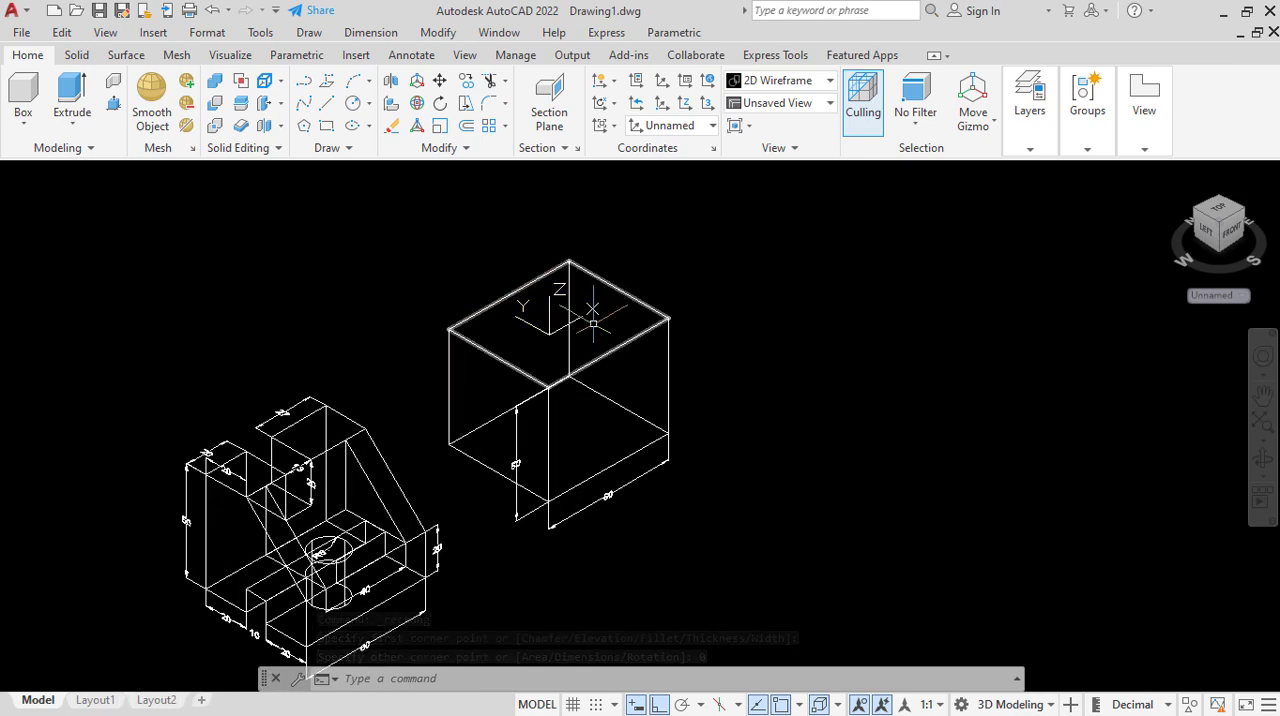
key("ctrl+z")
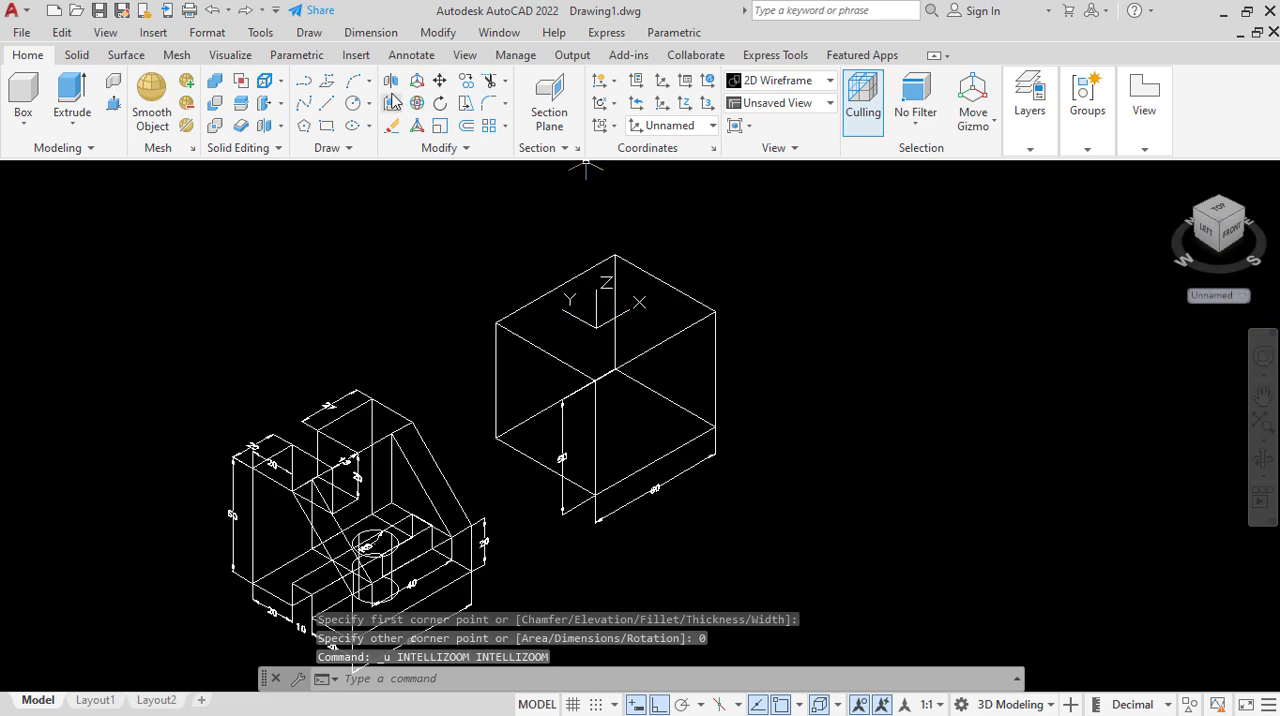
Draw a 60 × 30 rectangle on the block's top face, starting at its front-right corner and running along the front edge.
left_click(325, 135)
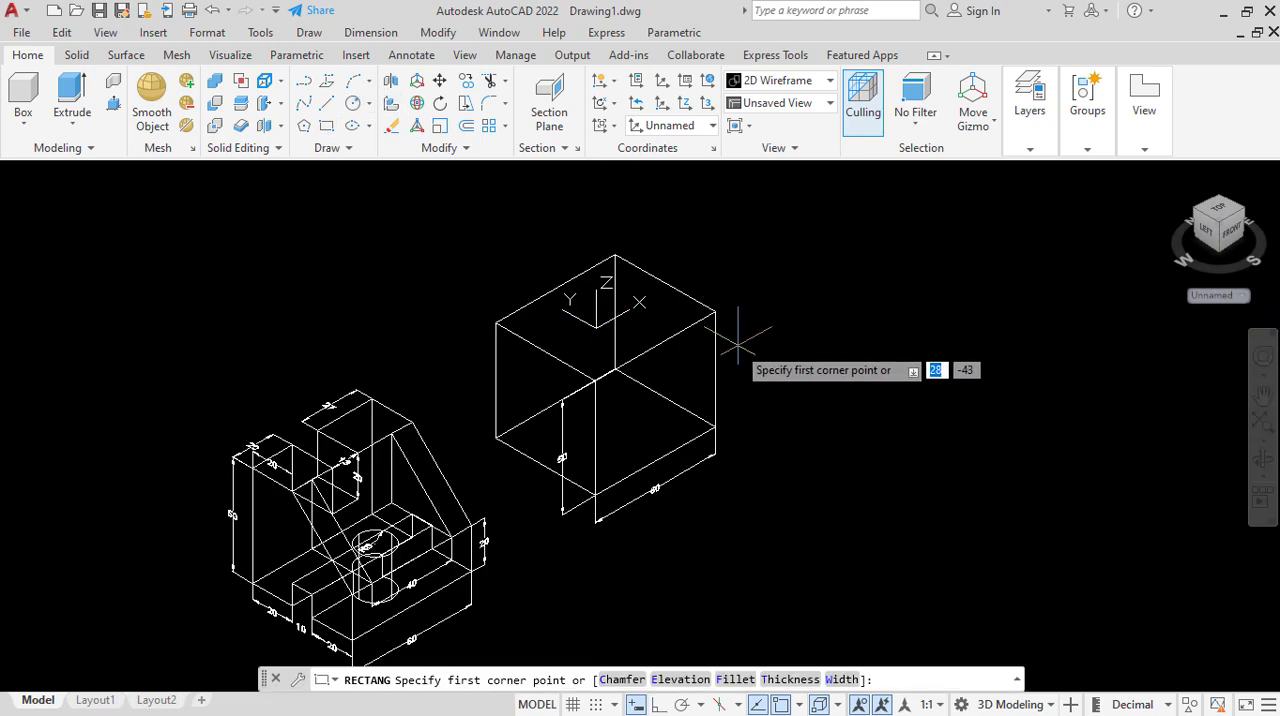
left_click(716, 313)
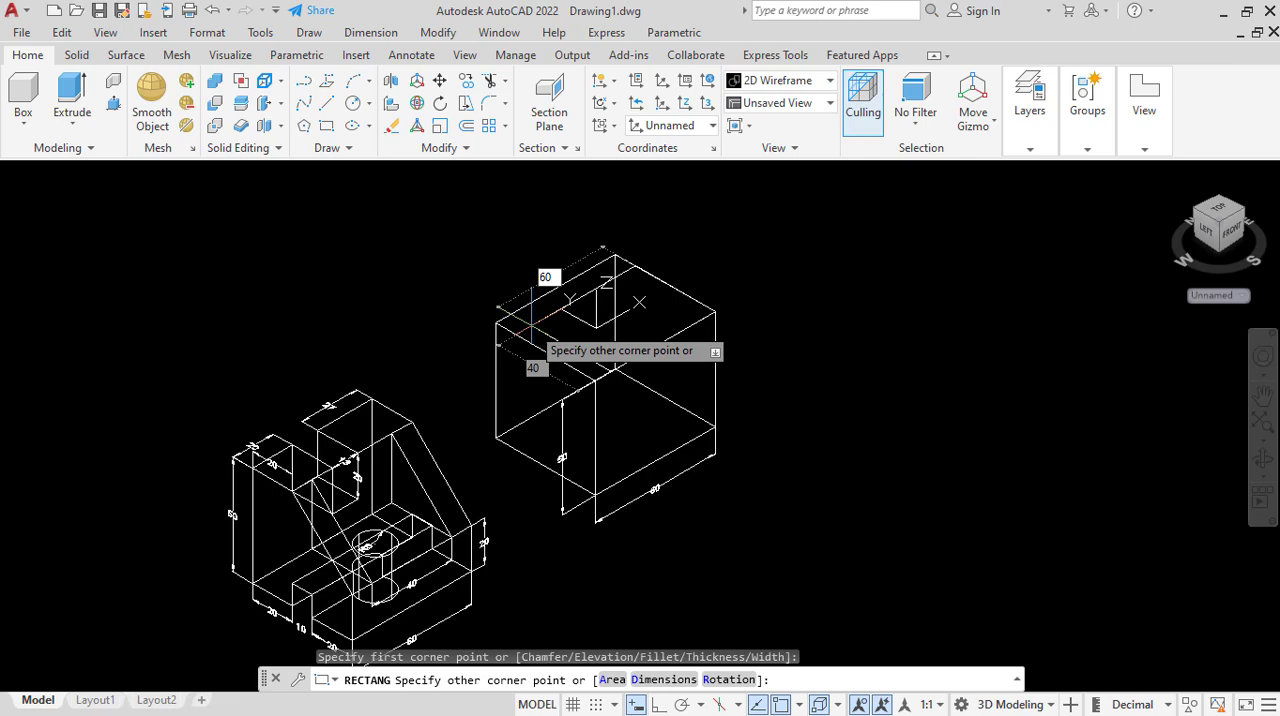
key("Tab")
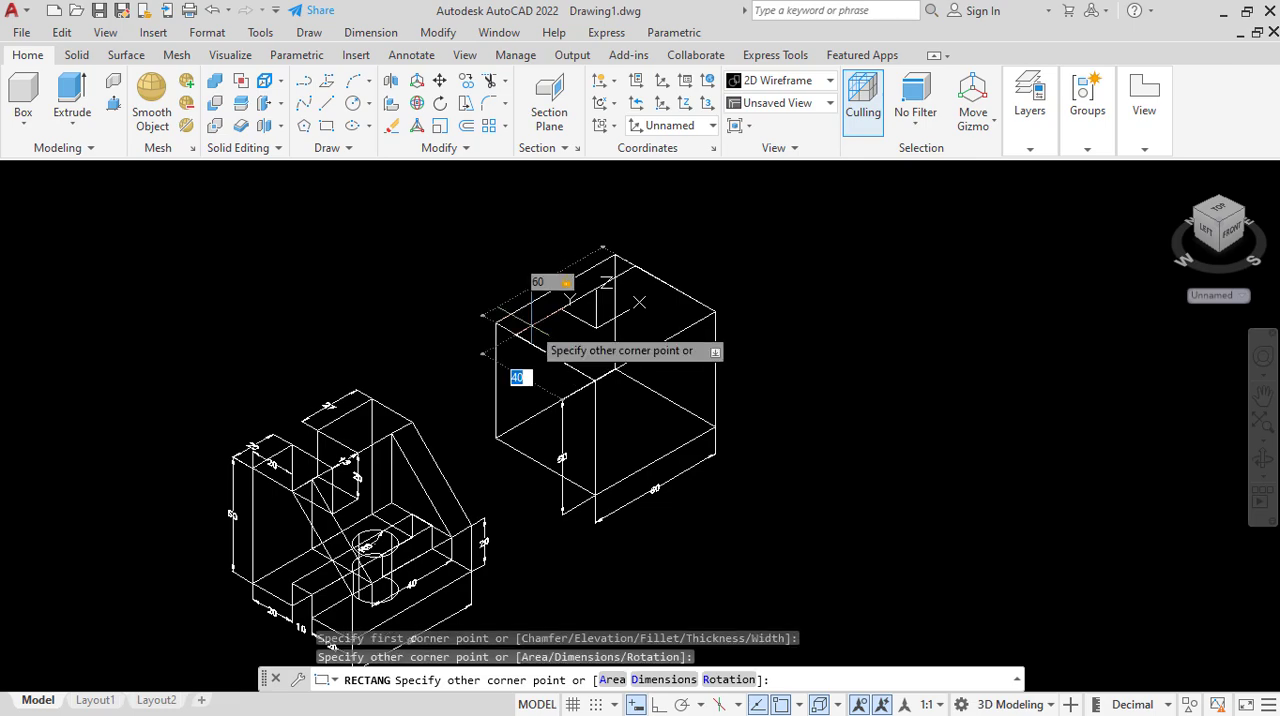
key("Return")
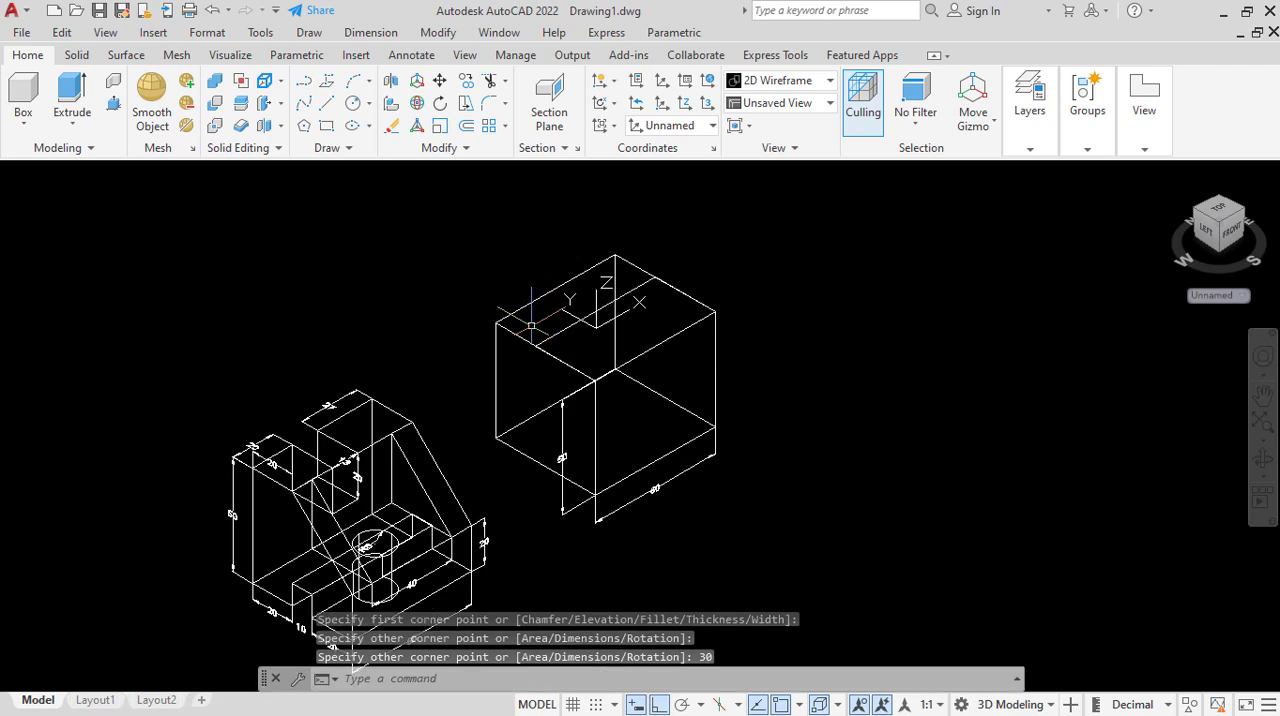
Extrude the 60 × 30 rectangle 30 units down into the block.
scroll(556, 264, "down", 2)
scroll(597, 297, "up", 2)
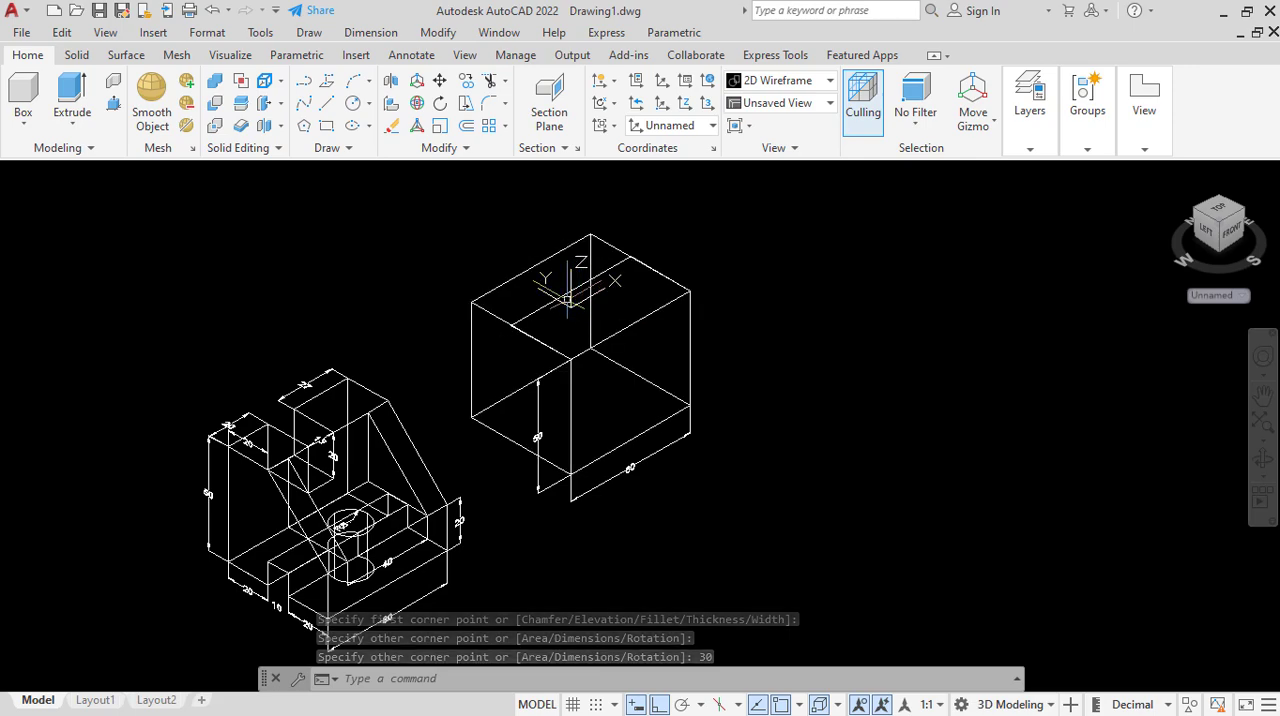
left_click(536, 309)
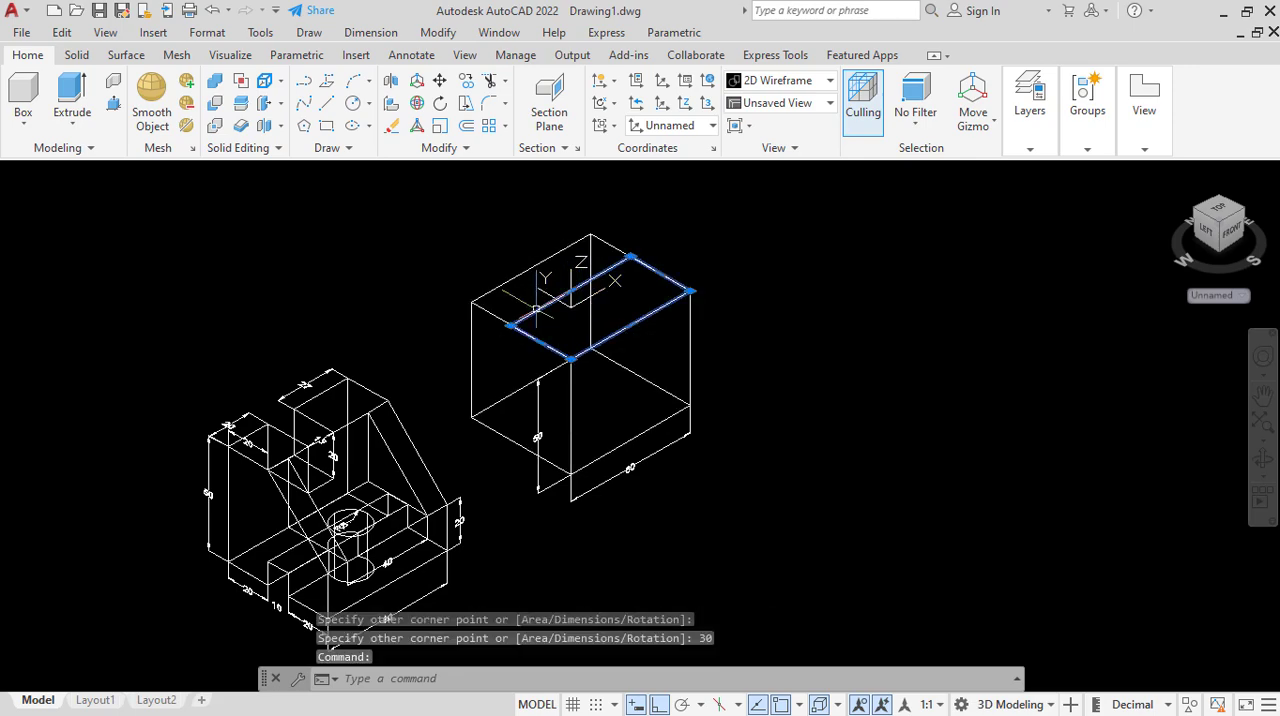
left_click(72, 95)
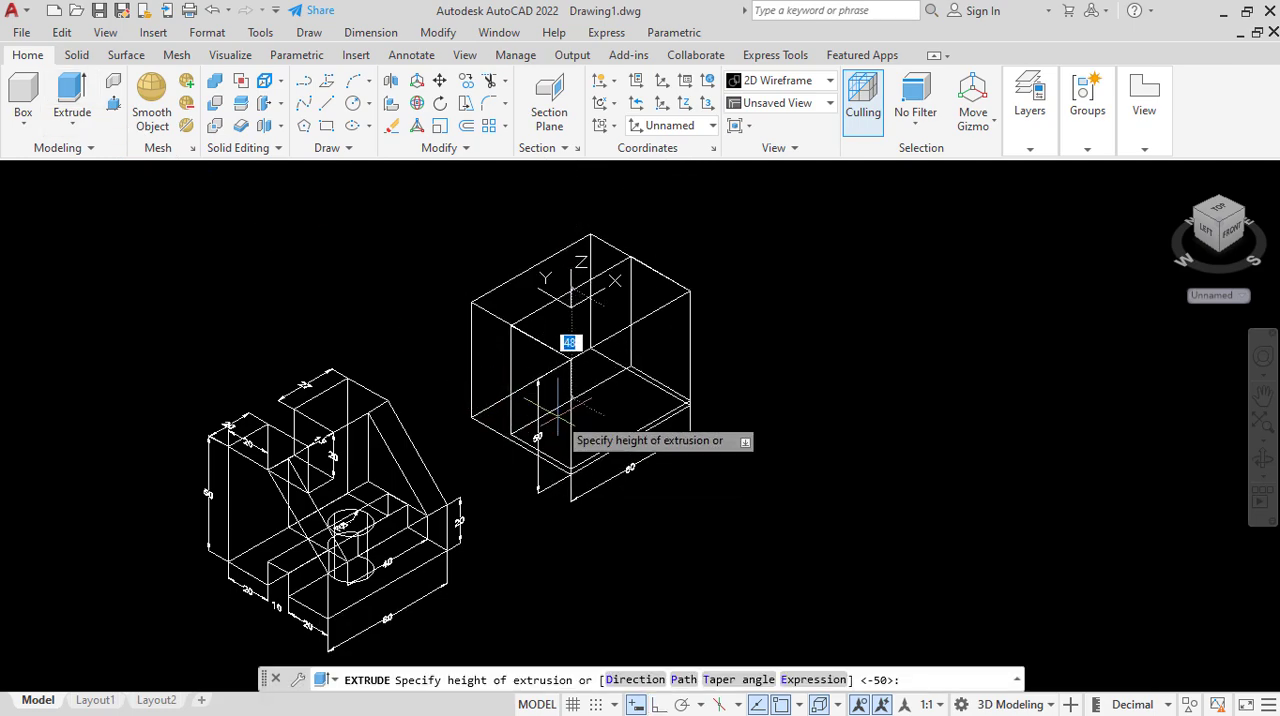
scroll(563, 341, "down", 5)
scroll(530, 412, "up", 5)
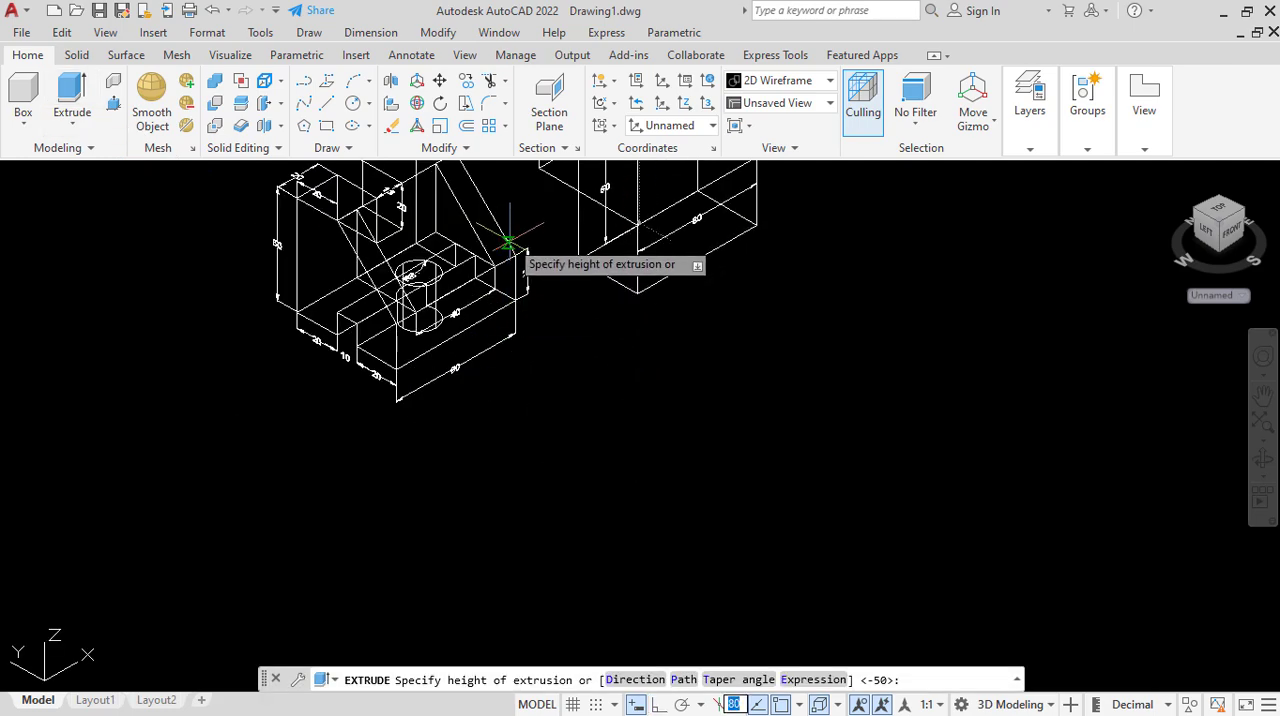
scroll(534, 314, "up", 5)
scroll(549, 358, "down", 2)
scroll(549, 358, "down", 2)
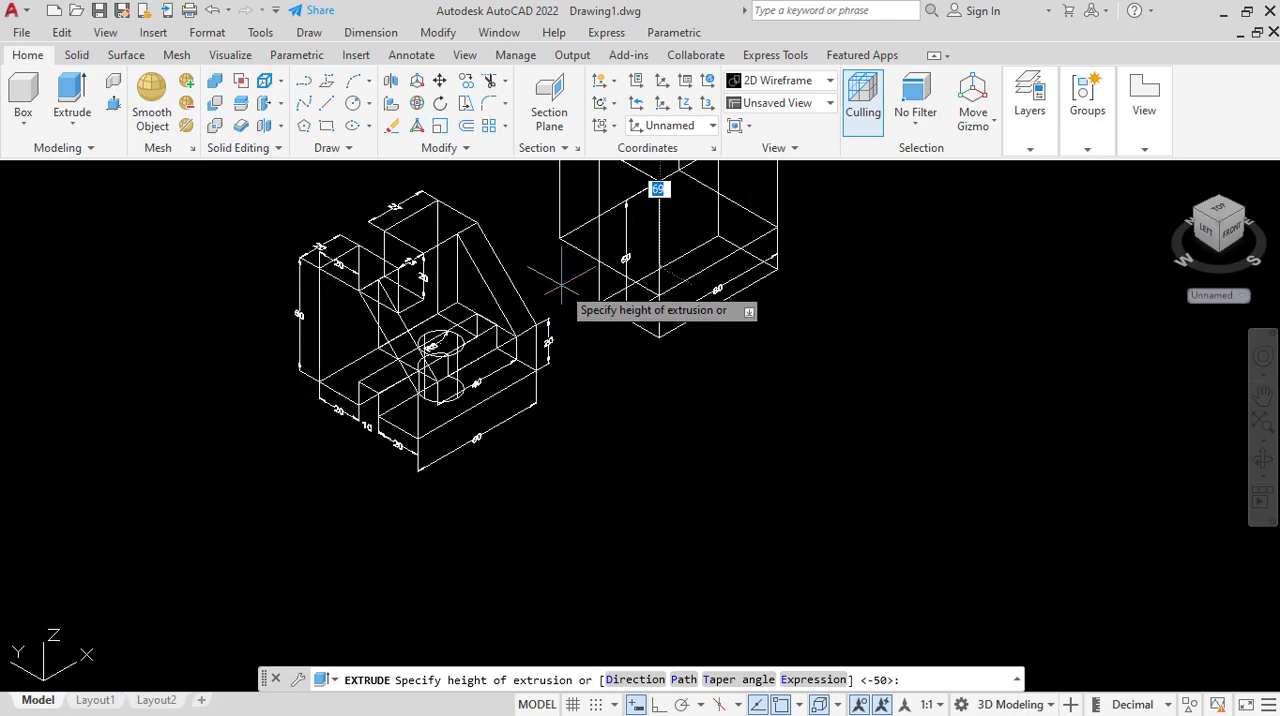
scroll(395, 300, "down", 2)
scroll(538, 257, "up", 2)
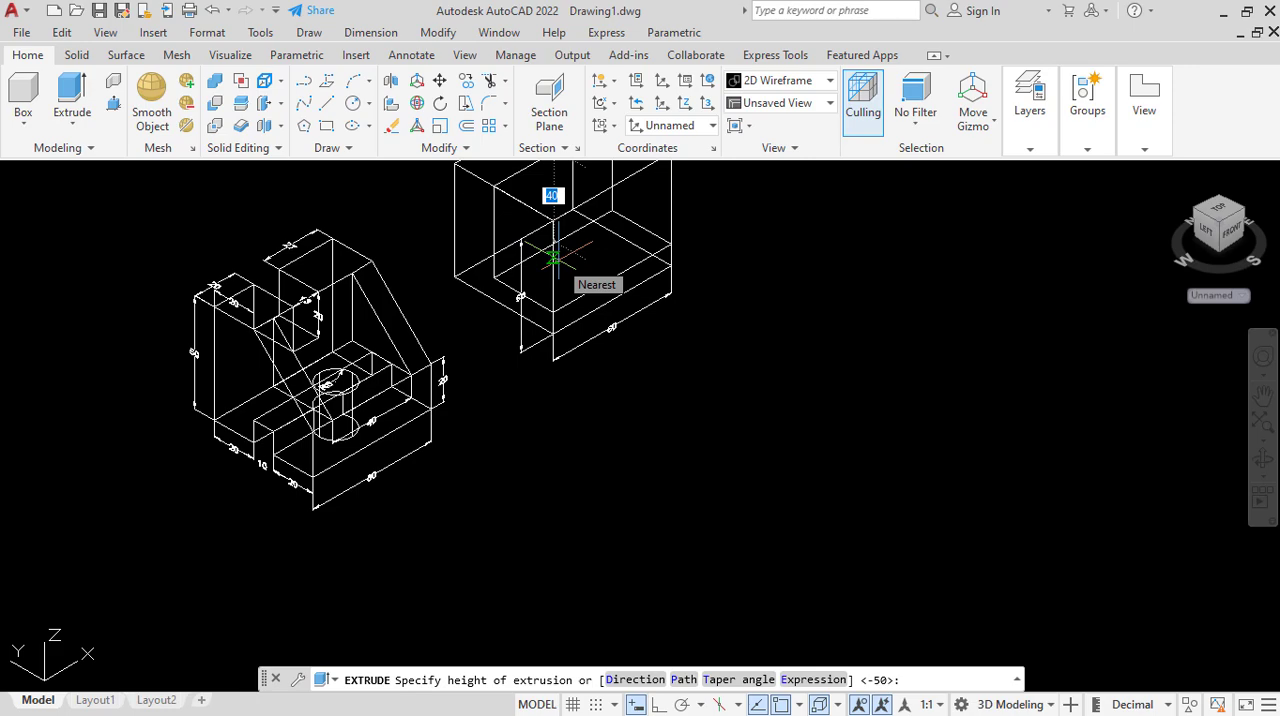
key("Return")
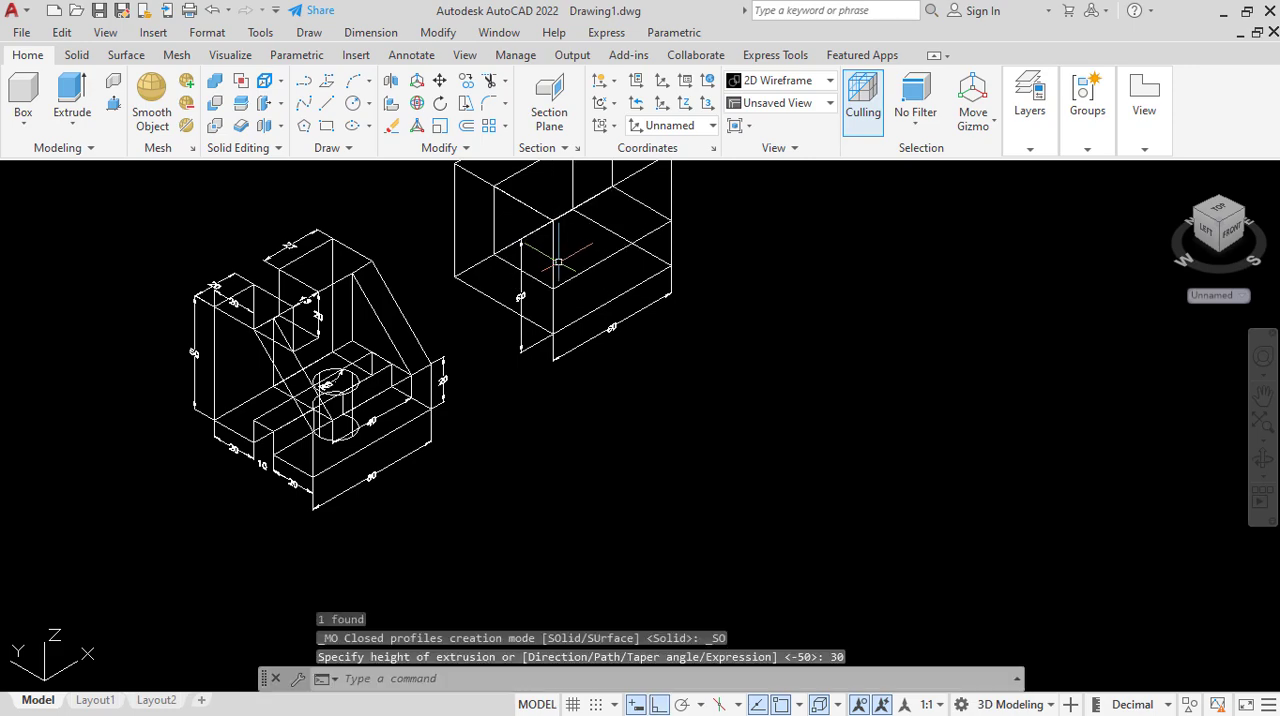
Subtract the extruded 60 × 30 × 30 solid from the block to form an L-shaped body.
scroll(560, 280, "down", 2)
scroll(580, 340, "up", 1)
scroll(600, 403, "down", 3)
scroll(600, 403, "up", 3)
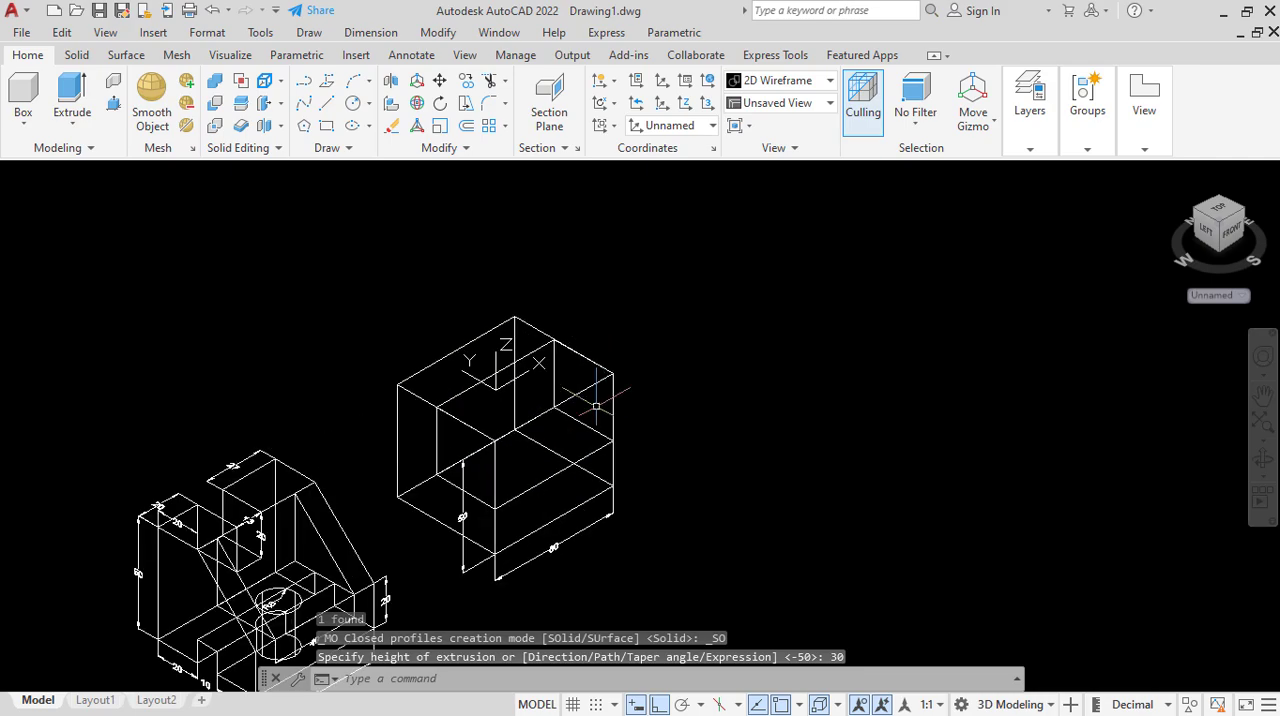
scroll(508, 273, "down", 2)
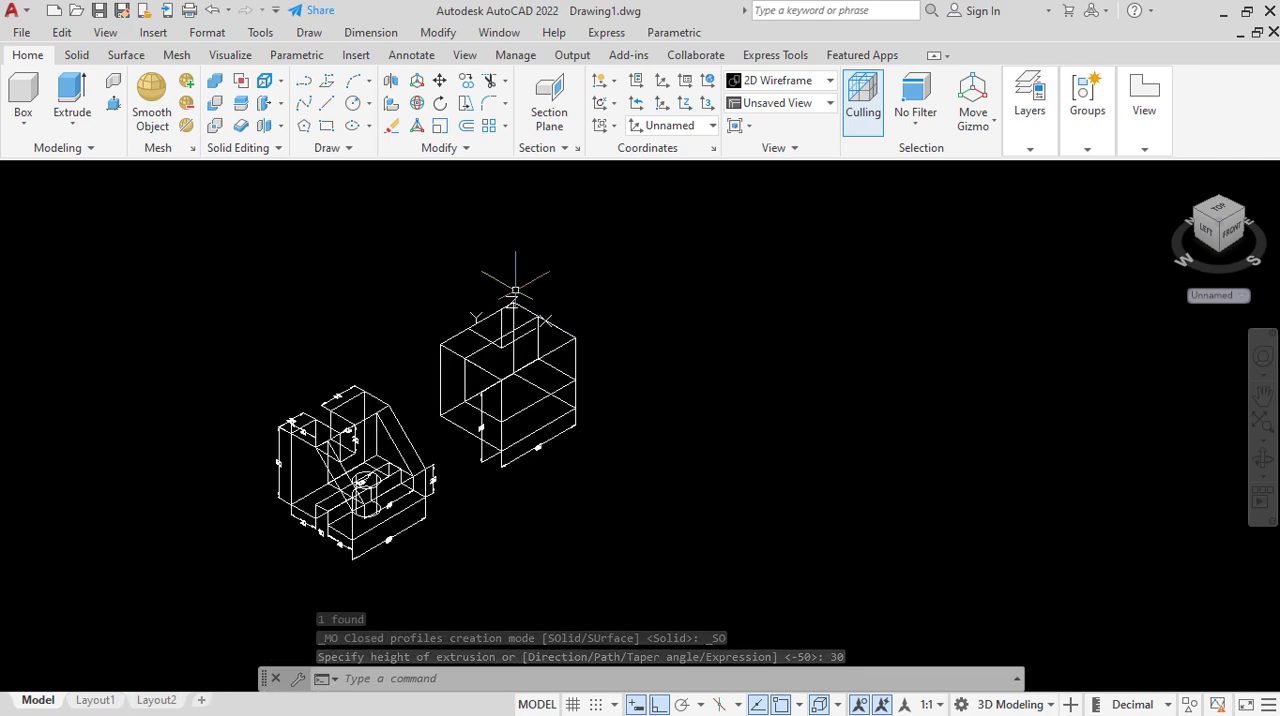
scroll(553, 380, "up", 2)
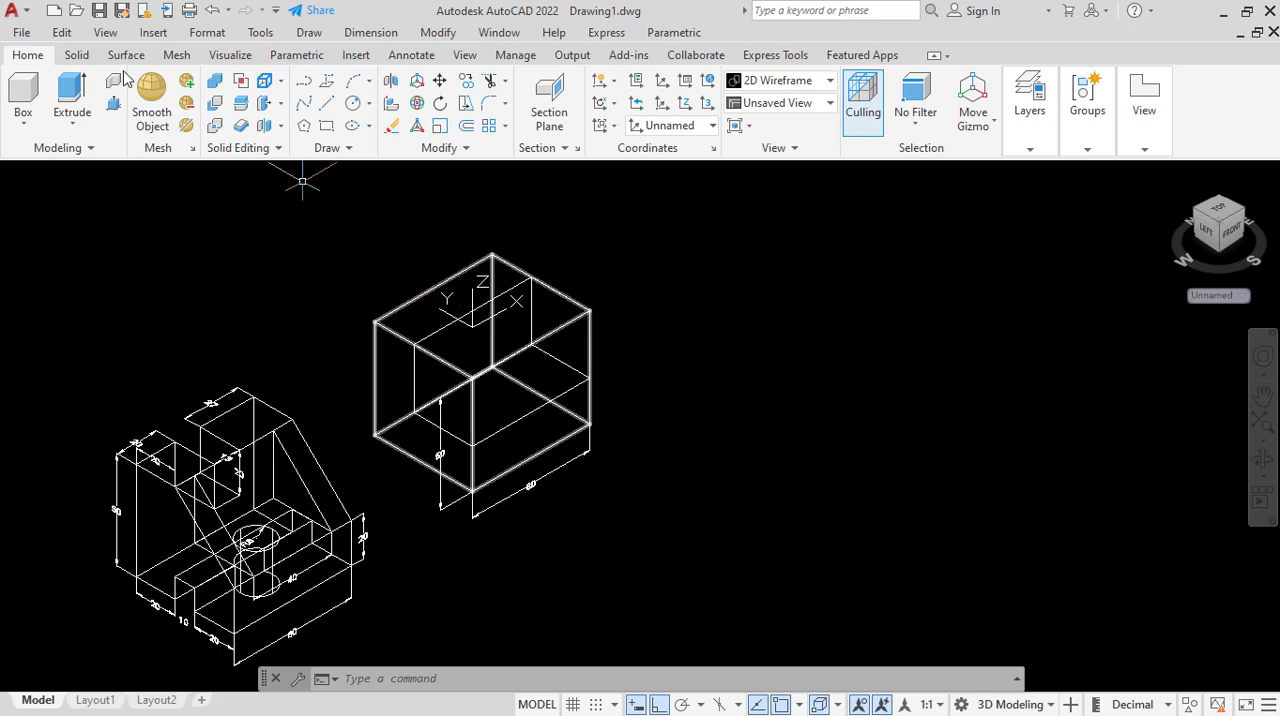
left_click(215, 112)
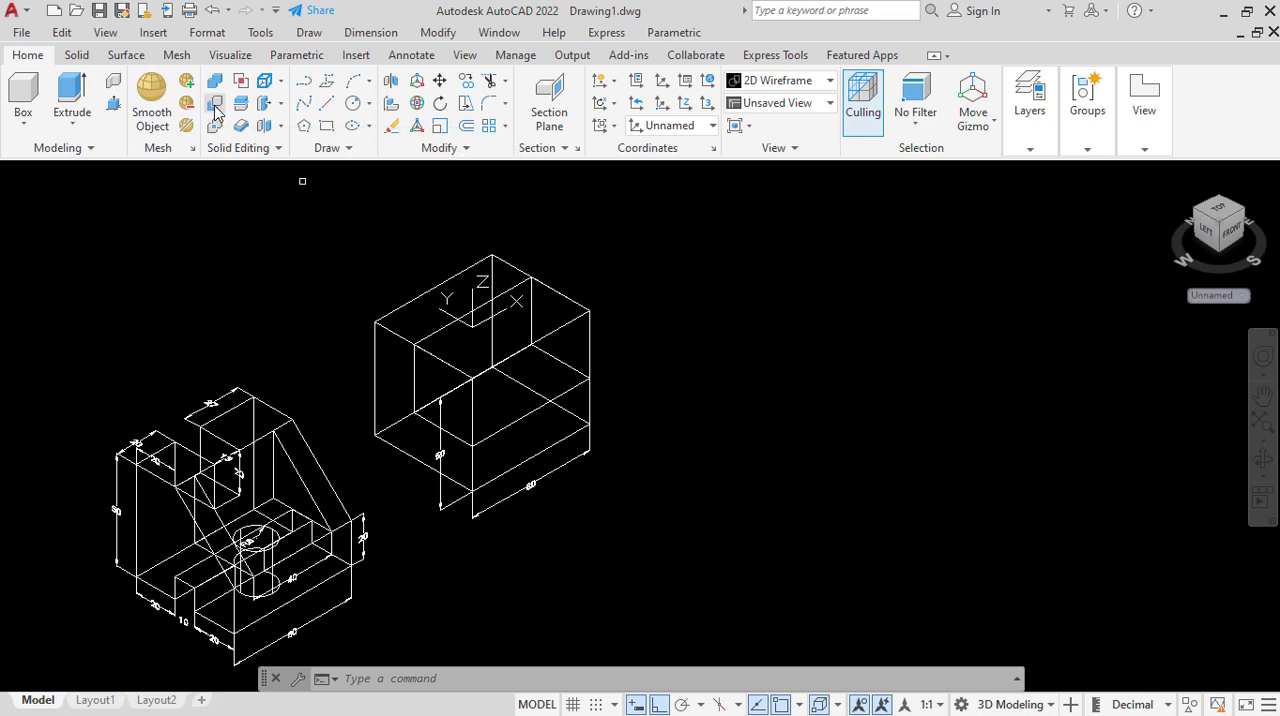
left_click(372, 371)
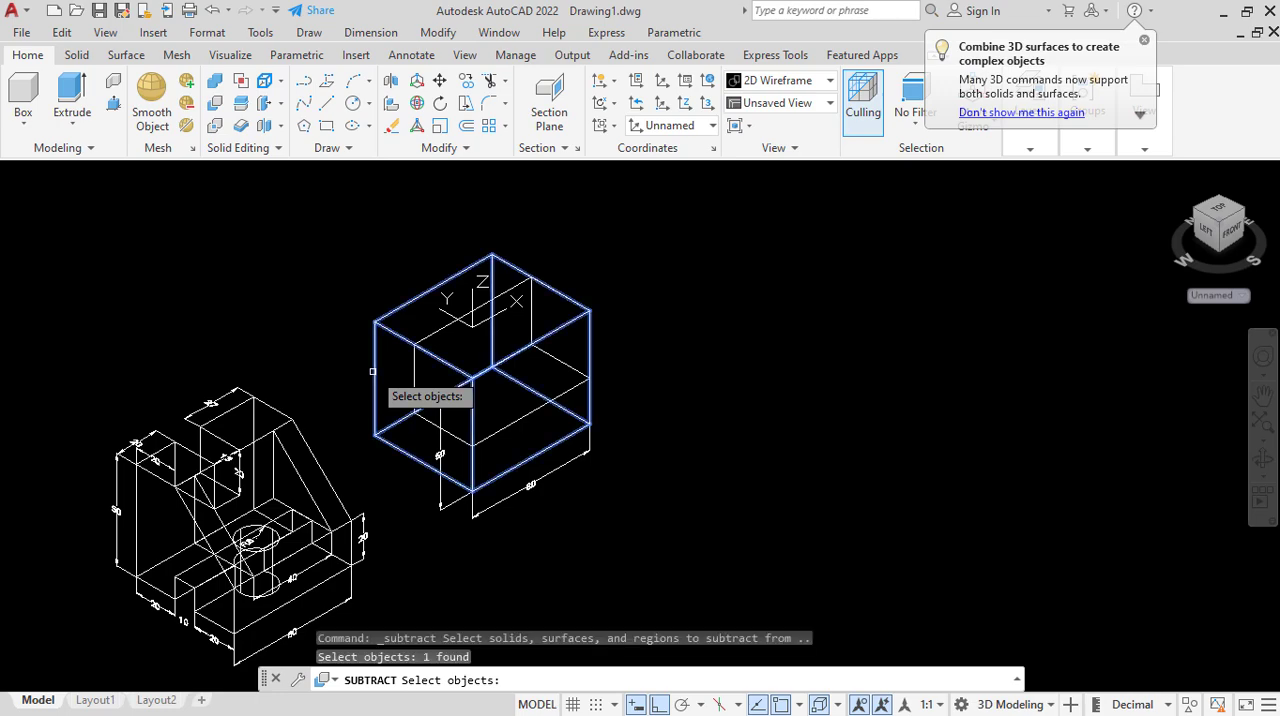
key("Return")
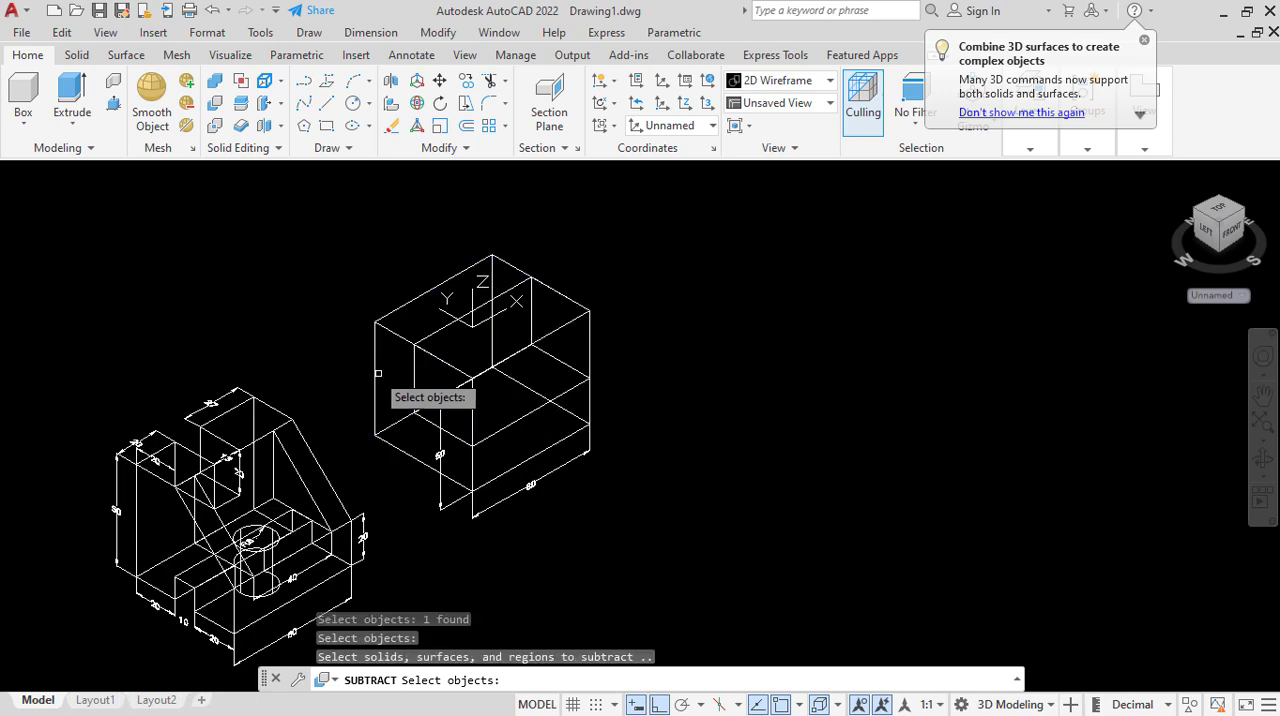
left_click(441, 330)
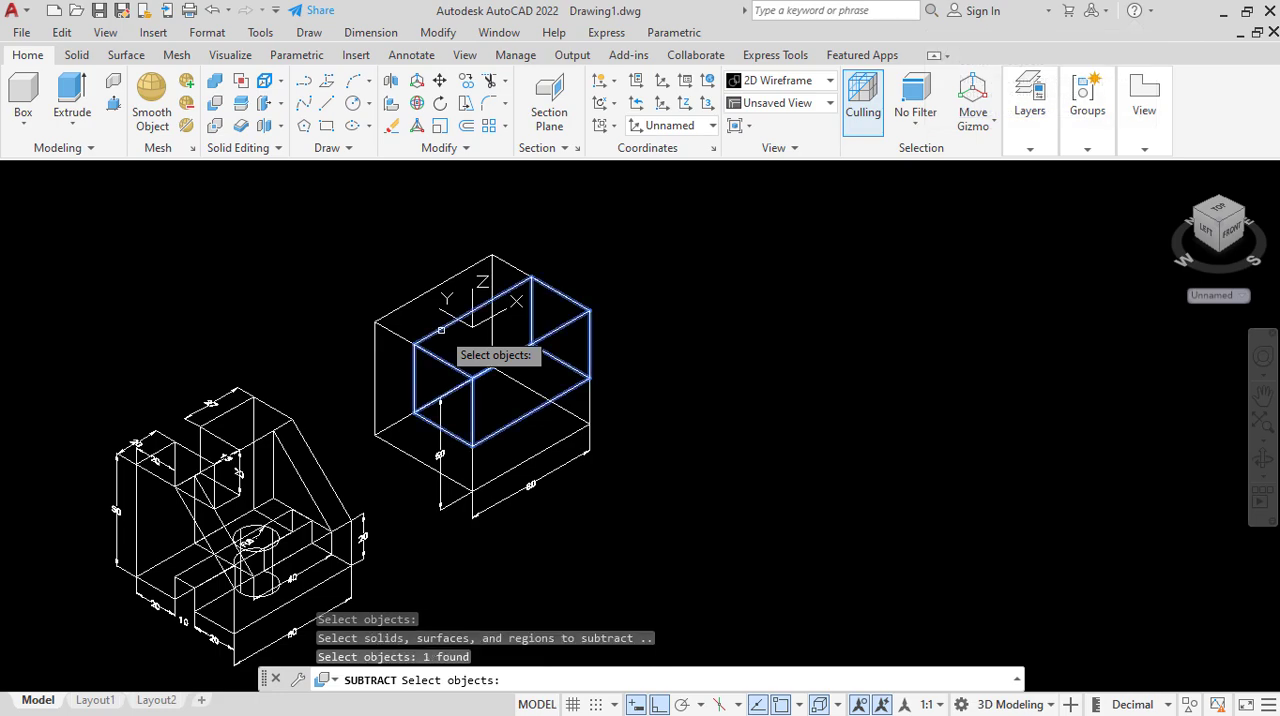
key("Return")
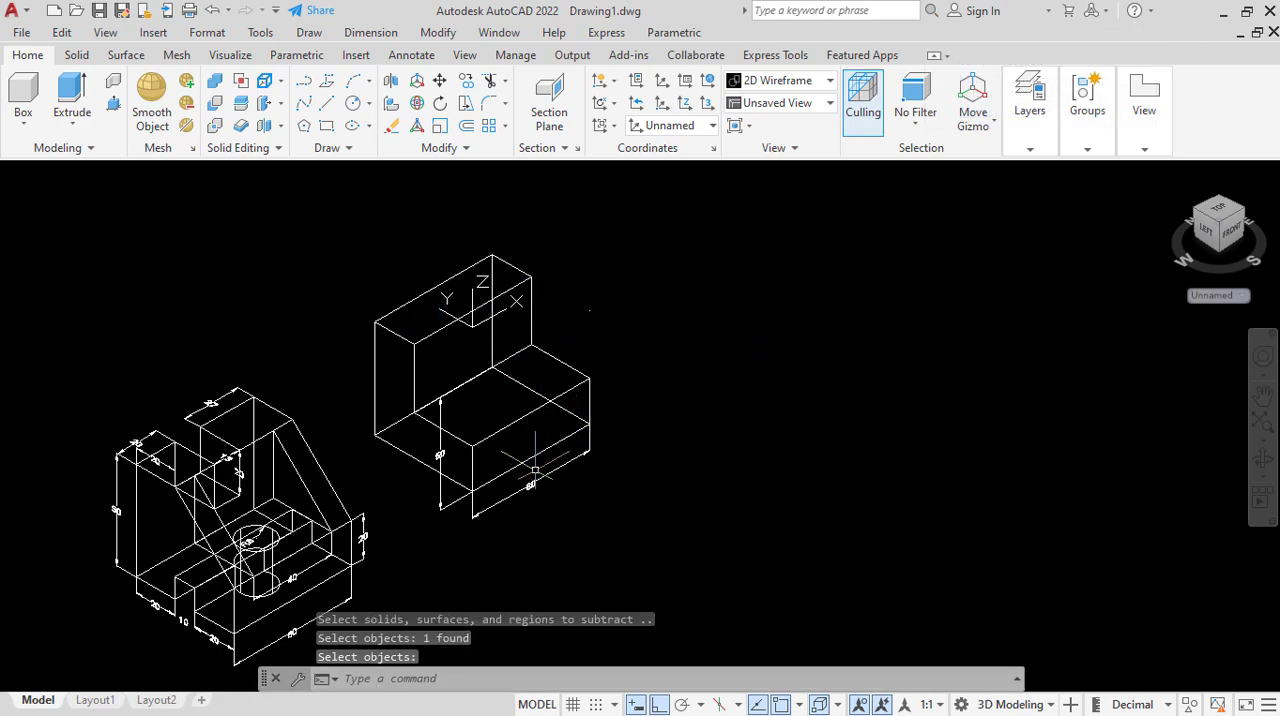
Erase the length and height dimensions attached to the L-shaped body.
left_click(551, 470)
right_click(646, 392)
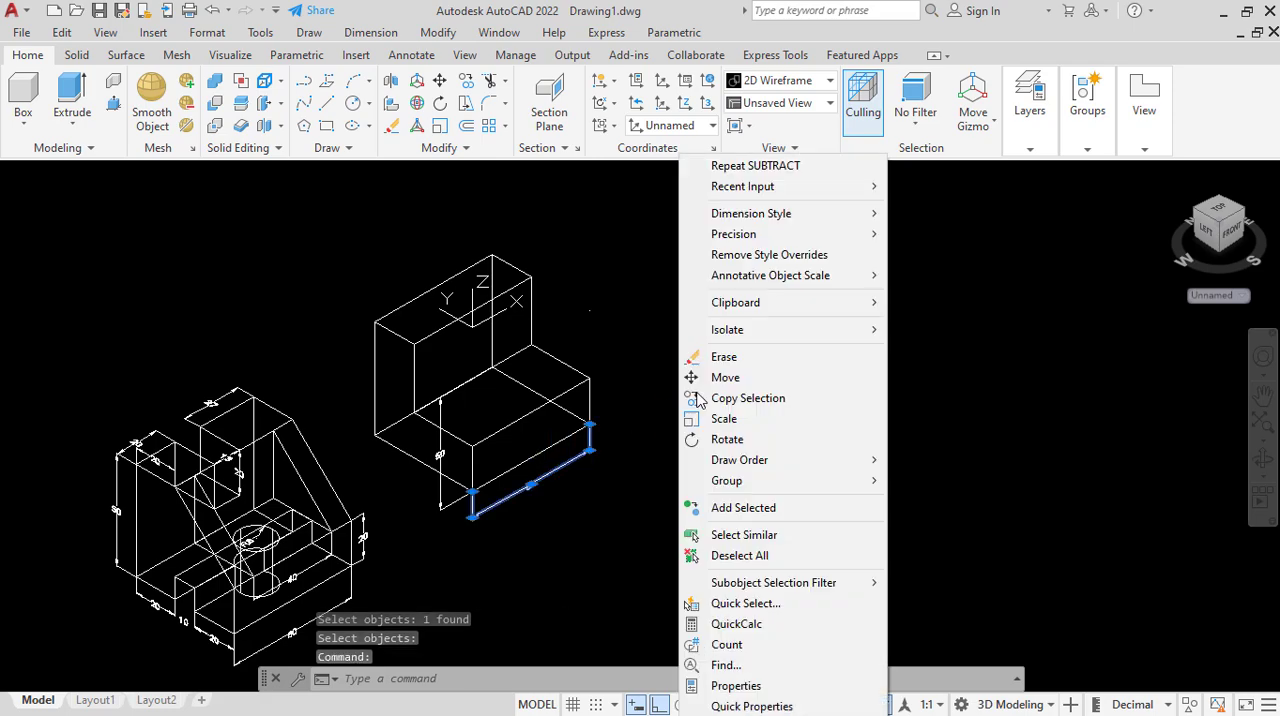
left_click(705, 357)
left_click(440, 475)
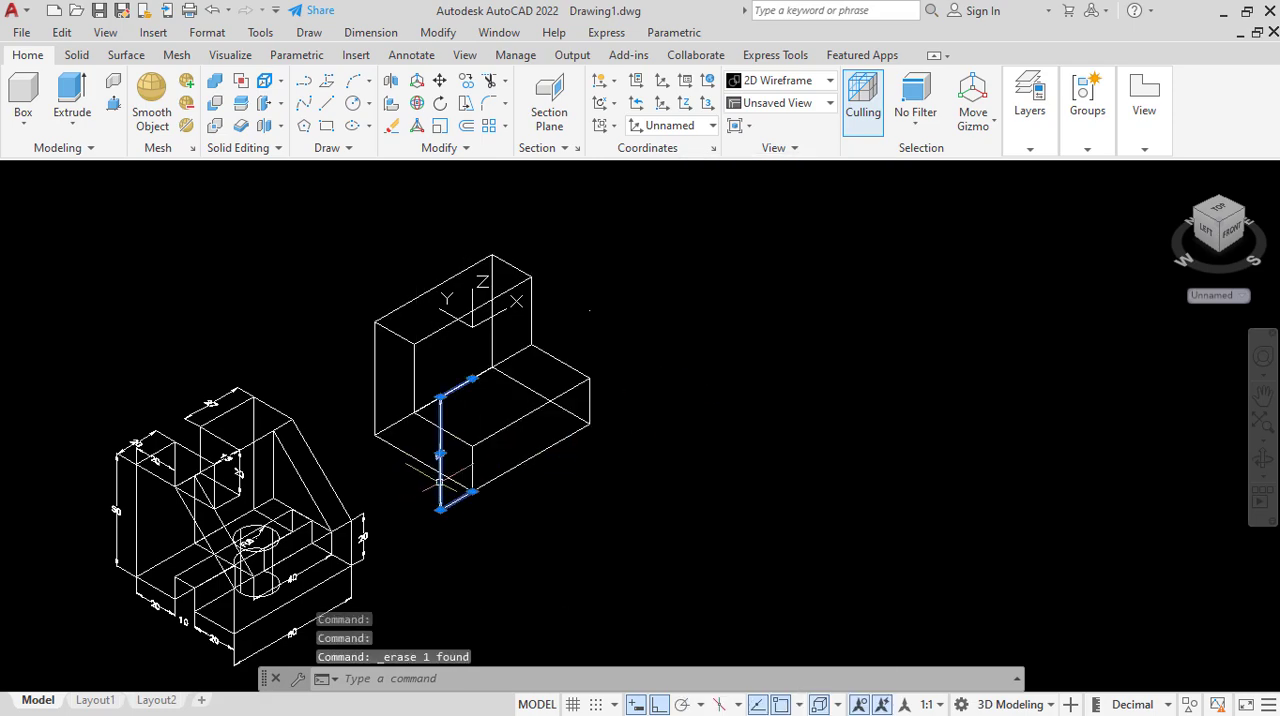
right_click(749, 448)
left_click(800, 357)
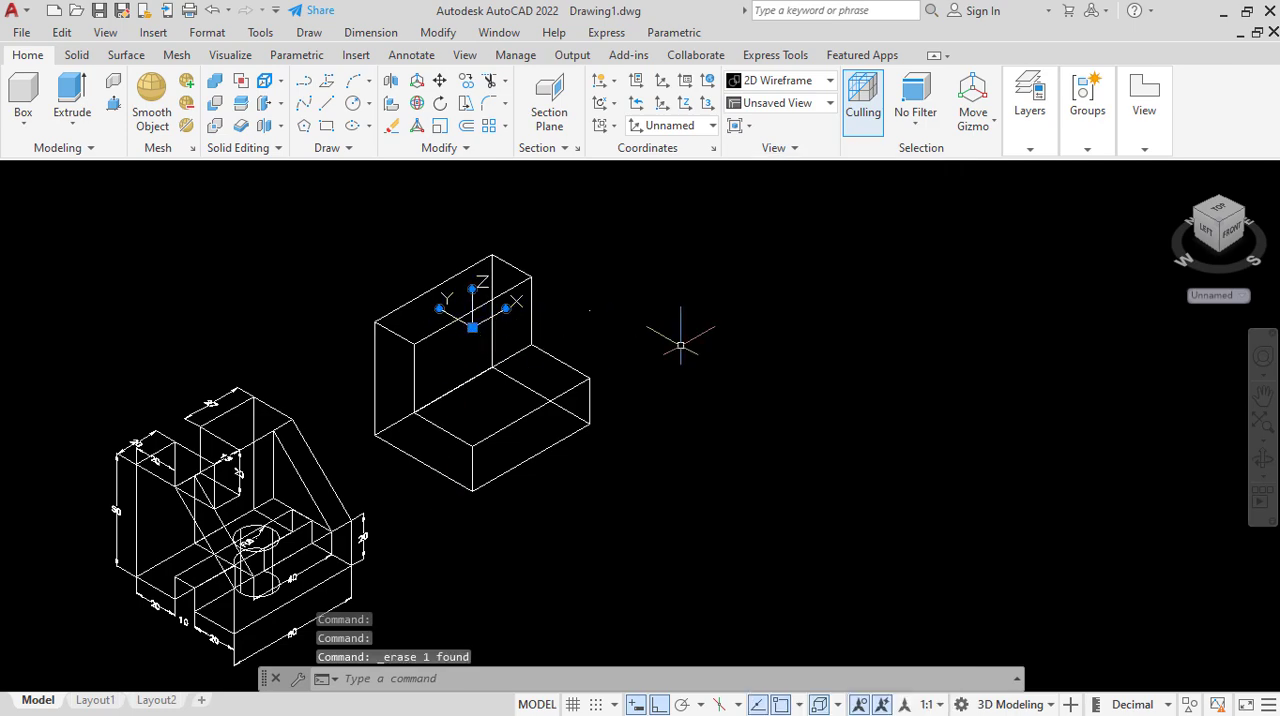
Move the UCS origin off the L-shaped body into the empty space beyond its upper right end.
left_click(471, 327)
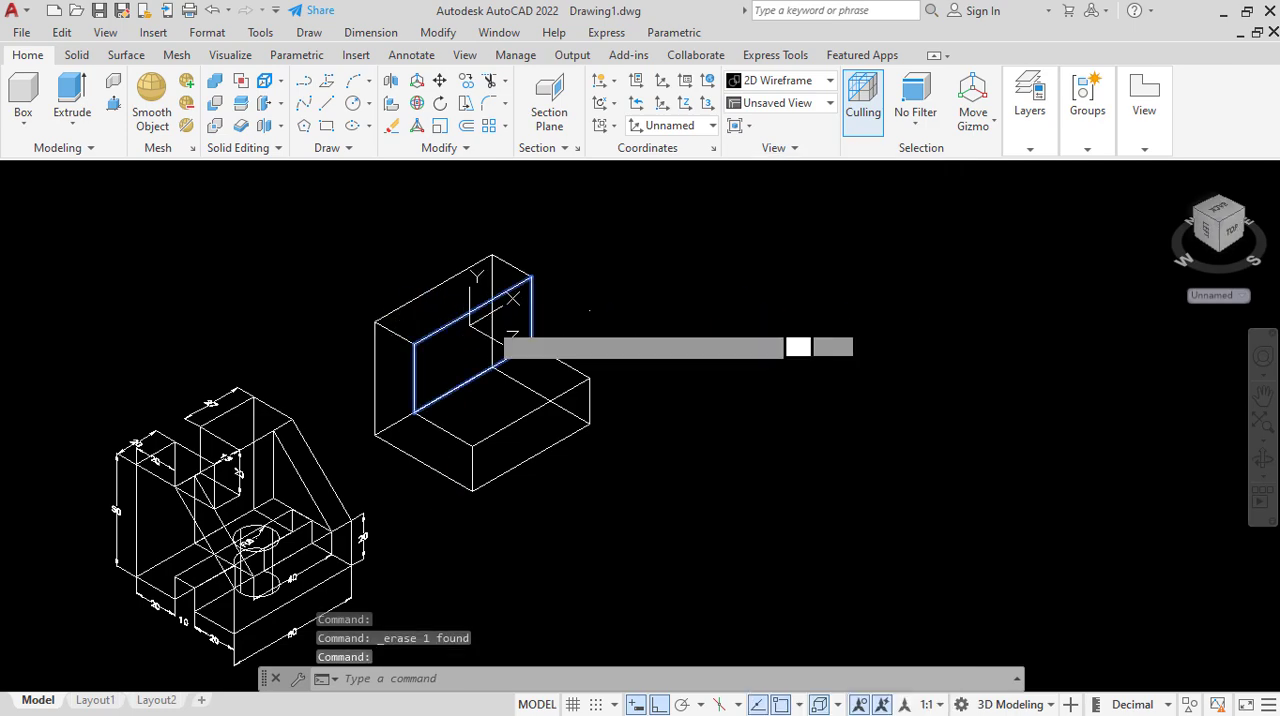
key("Escape")
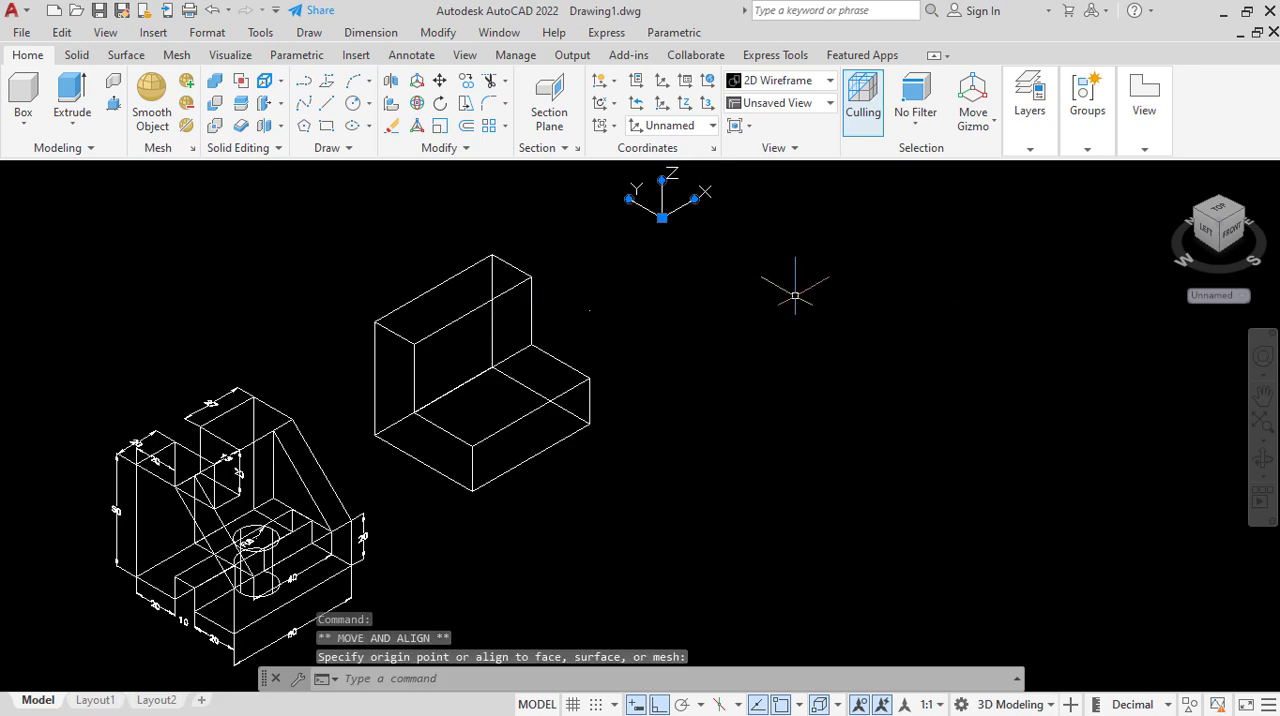
left_click(686, 362)
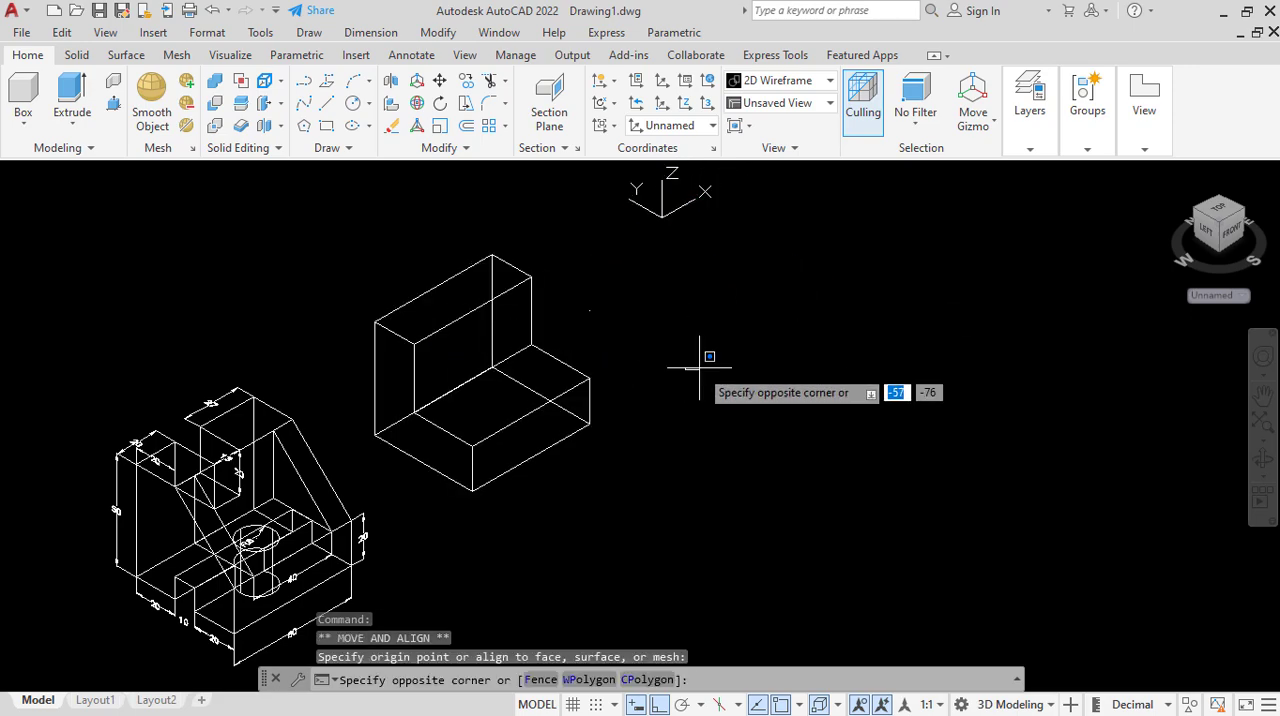
left_click(700, 362)
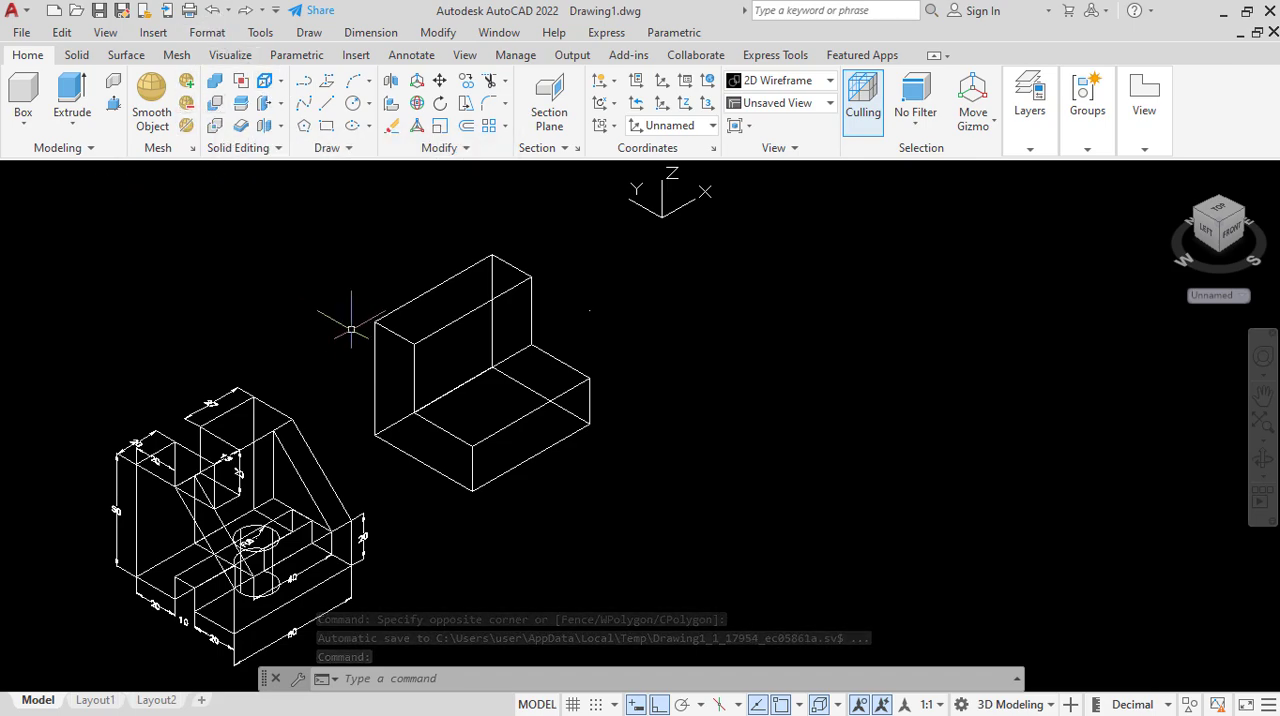
left_click(374, 356)
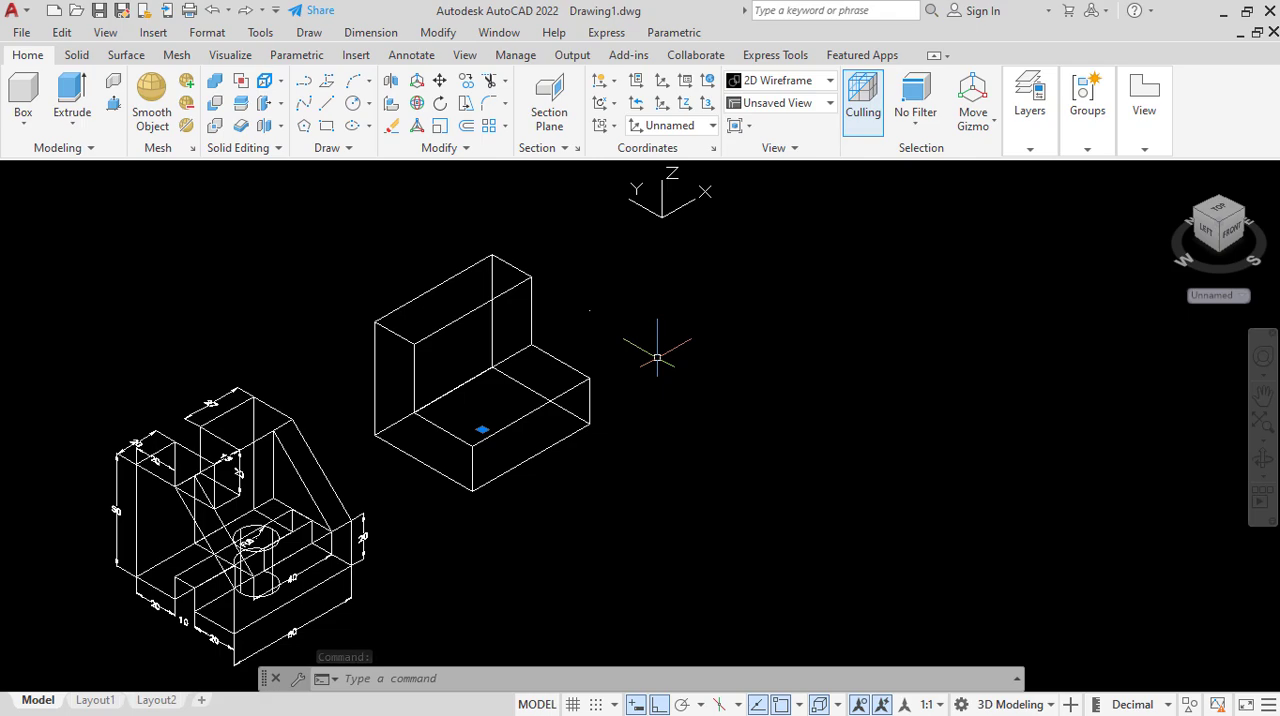
key("Escape")
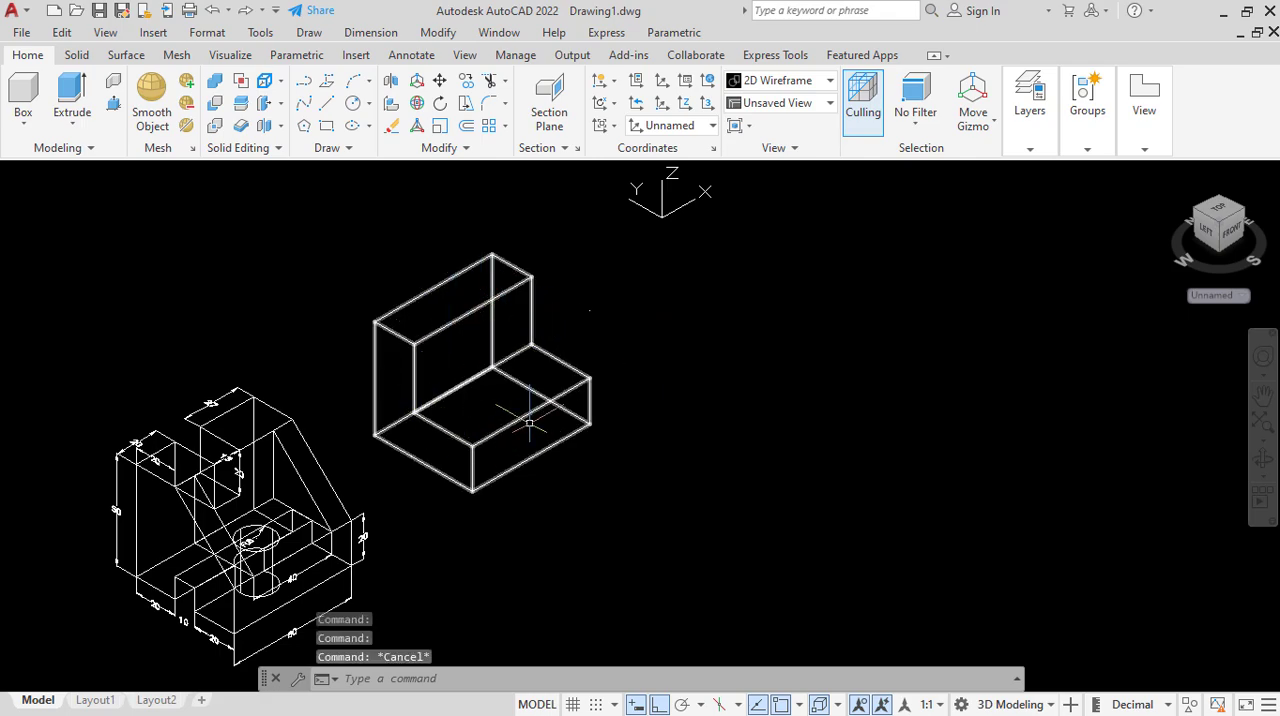
Examine the dimensions of the notch in the upper part of the reference model.
scroll(238, 518, "up", 2)
scroll(269, 411, "down", 2)
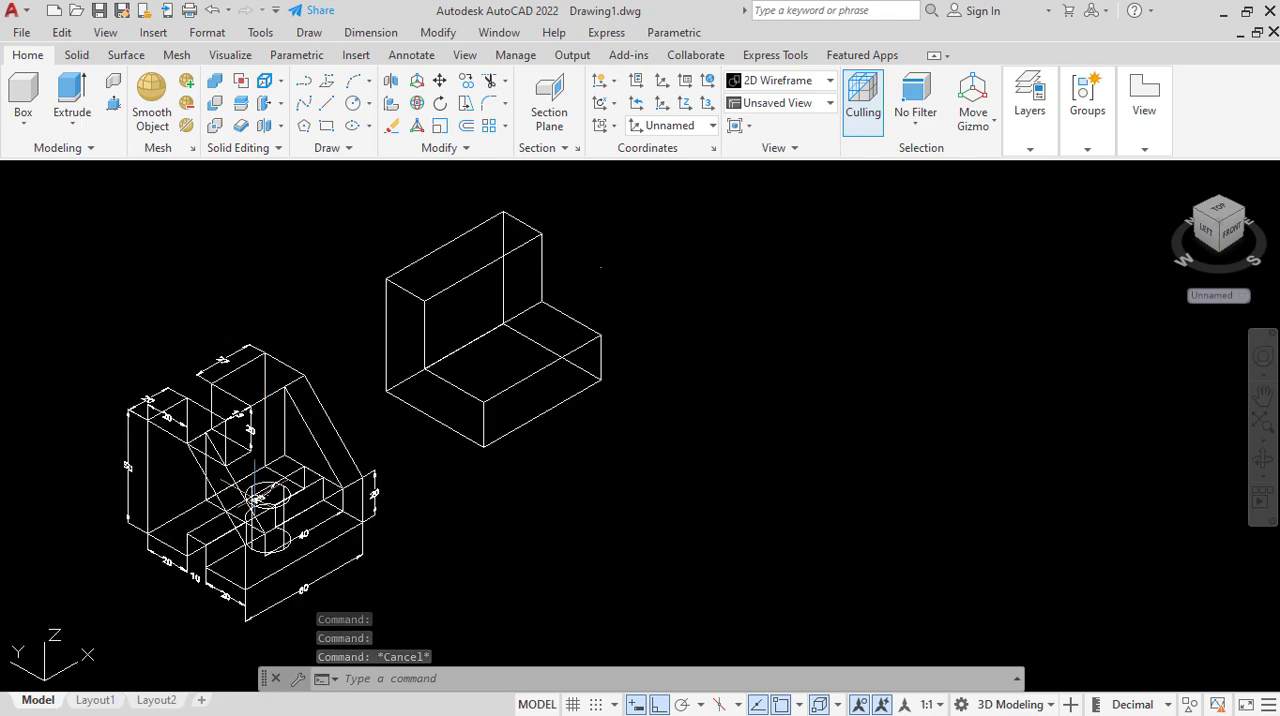
scroll(252, 515, "up", 2)
scroll(250, 512, "down", 2)
scroll(258, 486, "up", 2)
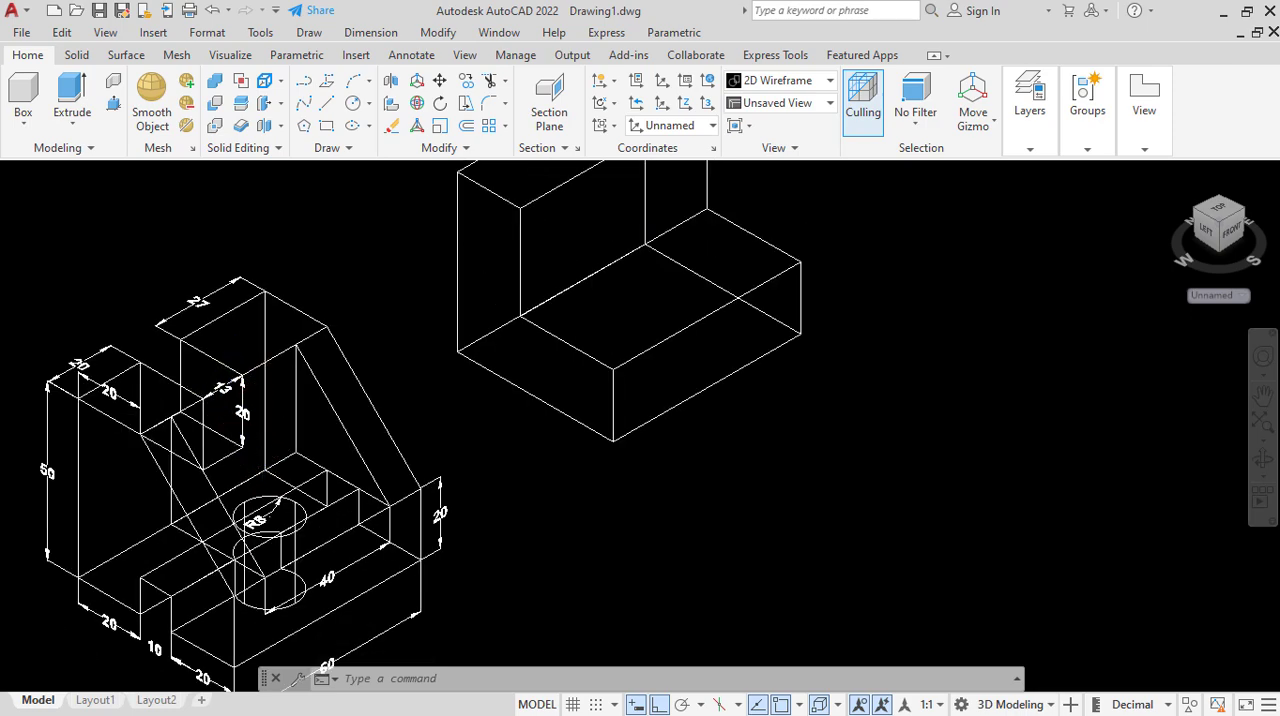
scroll(227, 377, "up", 2)
scroll(248, 425, "down", 2)
scroll(87, 403, "up", 2)
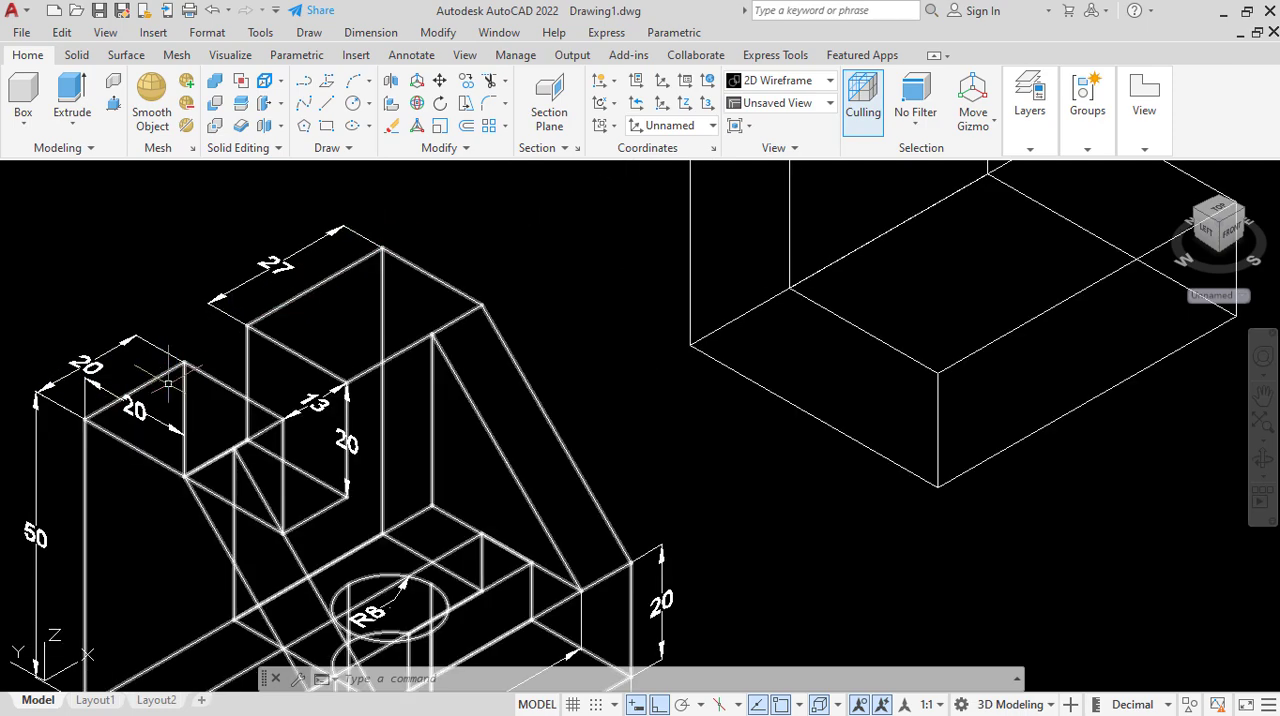
scroll(380, 300, "down", 3)
scroll(360, 255, "up", 3)
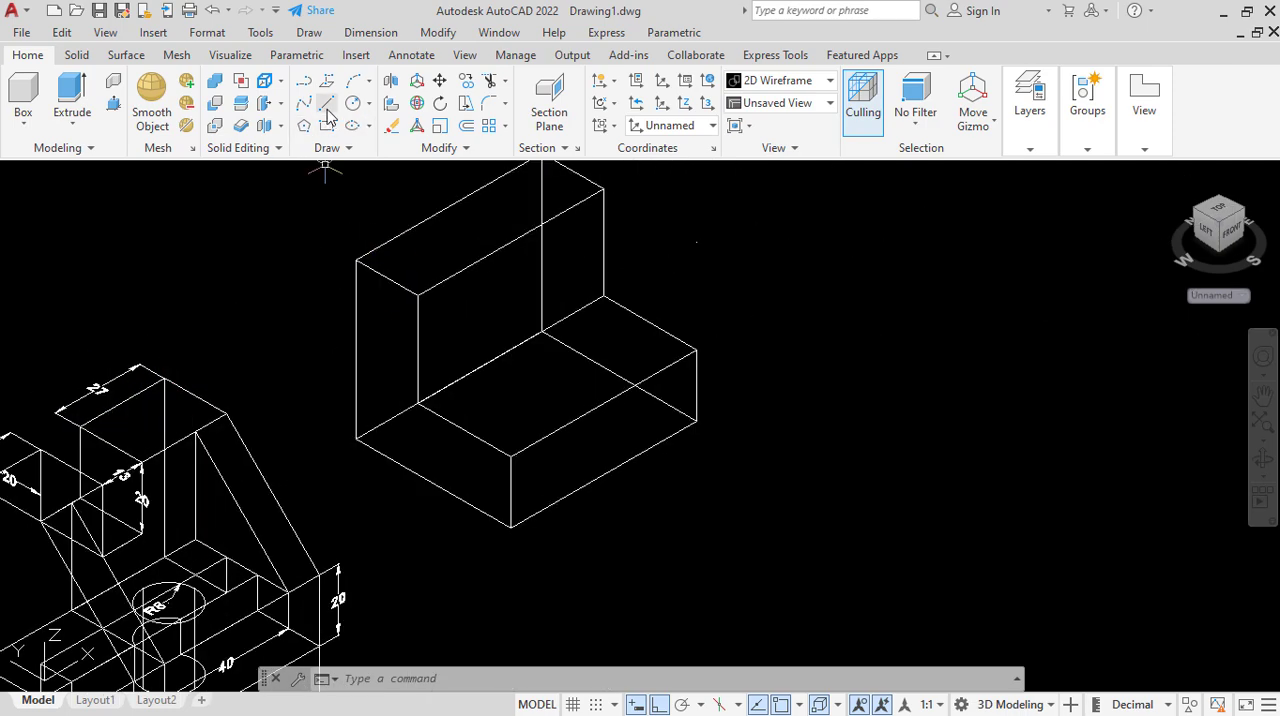
Draw a line along the short left edge of the L-shaped body's upper top face, from front corner to back corner.
left_click(417, 293)
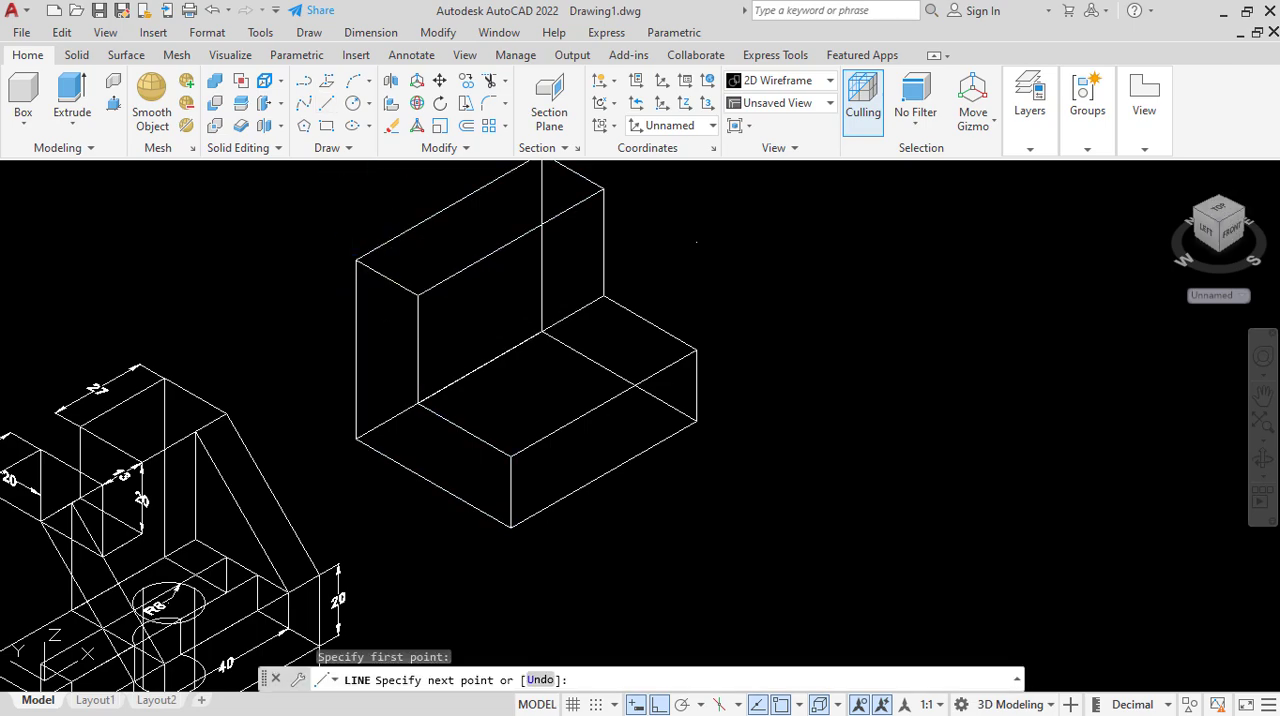
left_click(356, 259)
right_click(356, 255)
left_click(402, 288)
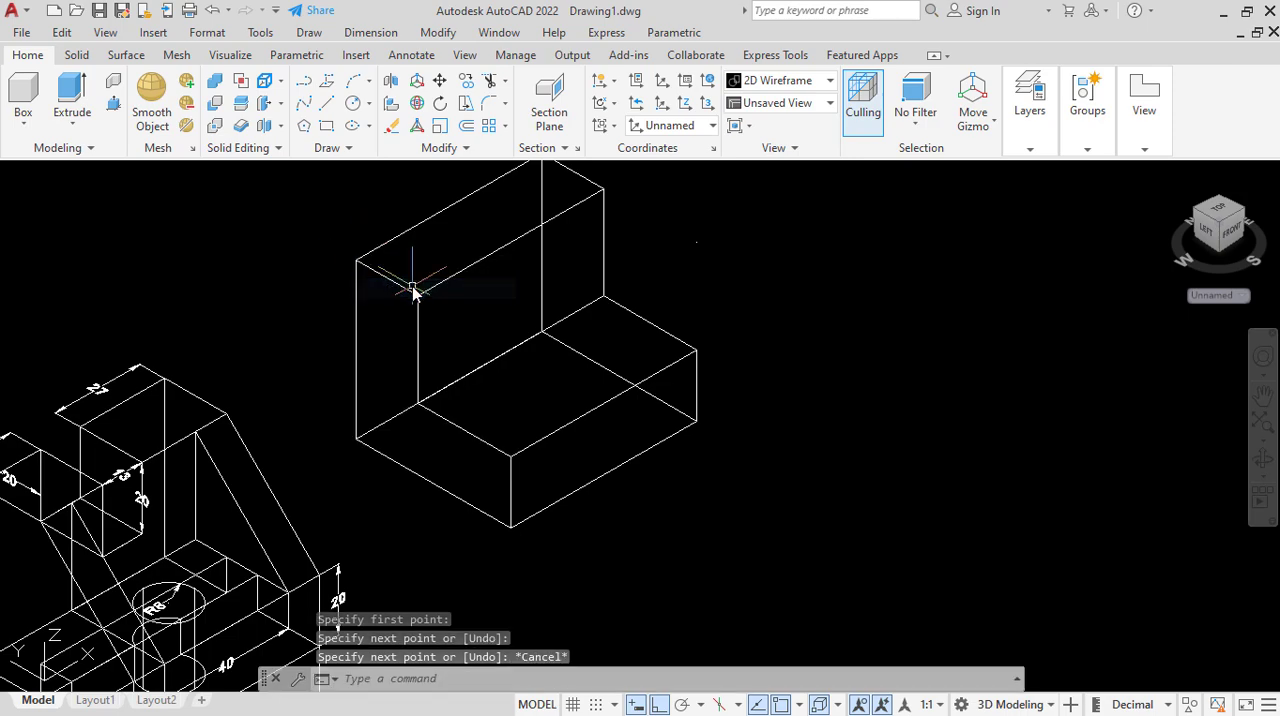
Move the line from the left edge 20 units along the upper top face toward its right end.
scroll(422, 289, "down", 2)
left_click(415, 288)
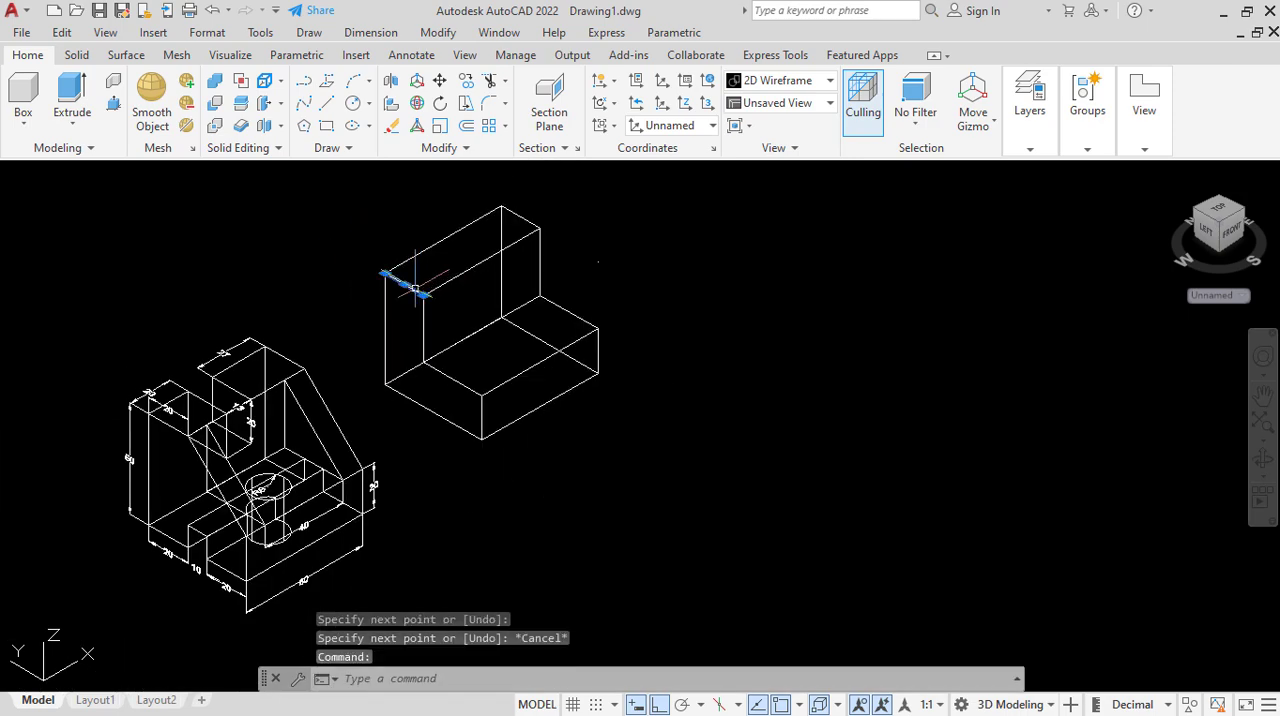
left_click(438, 88)
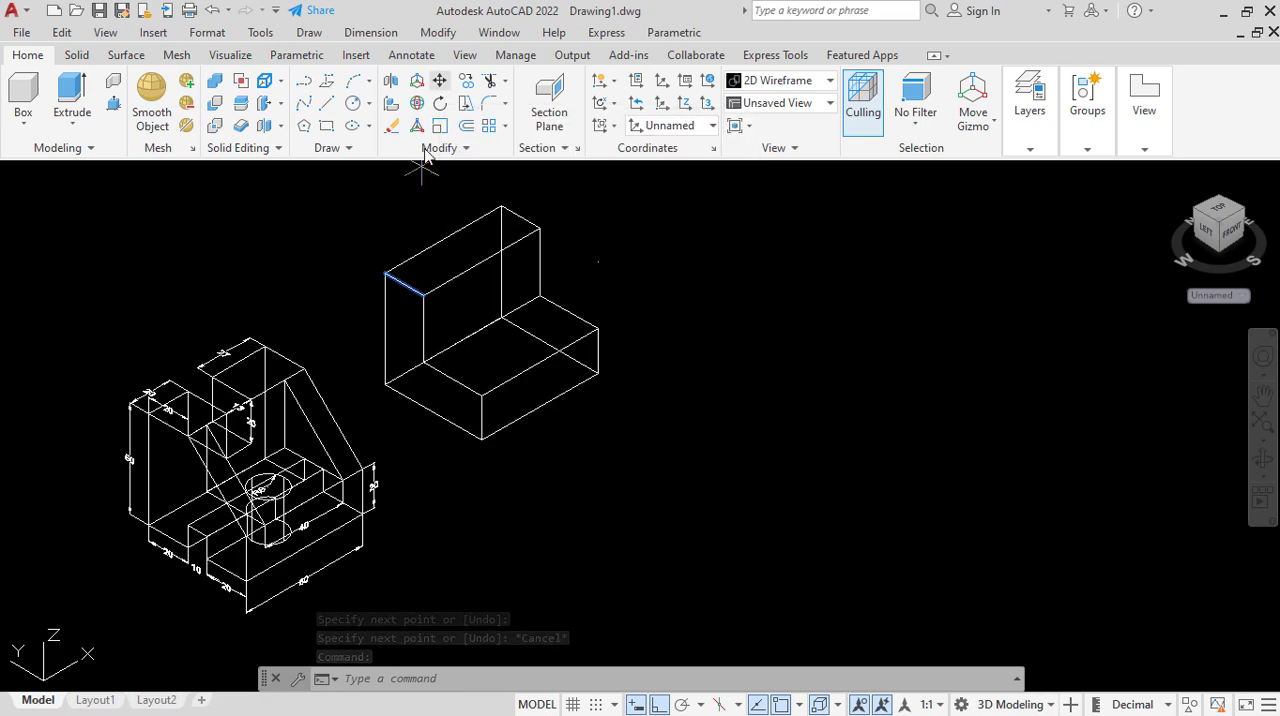
left_click(423, 294)
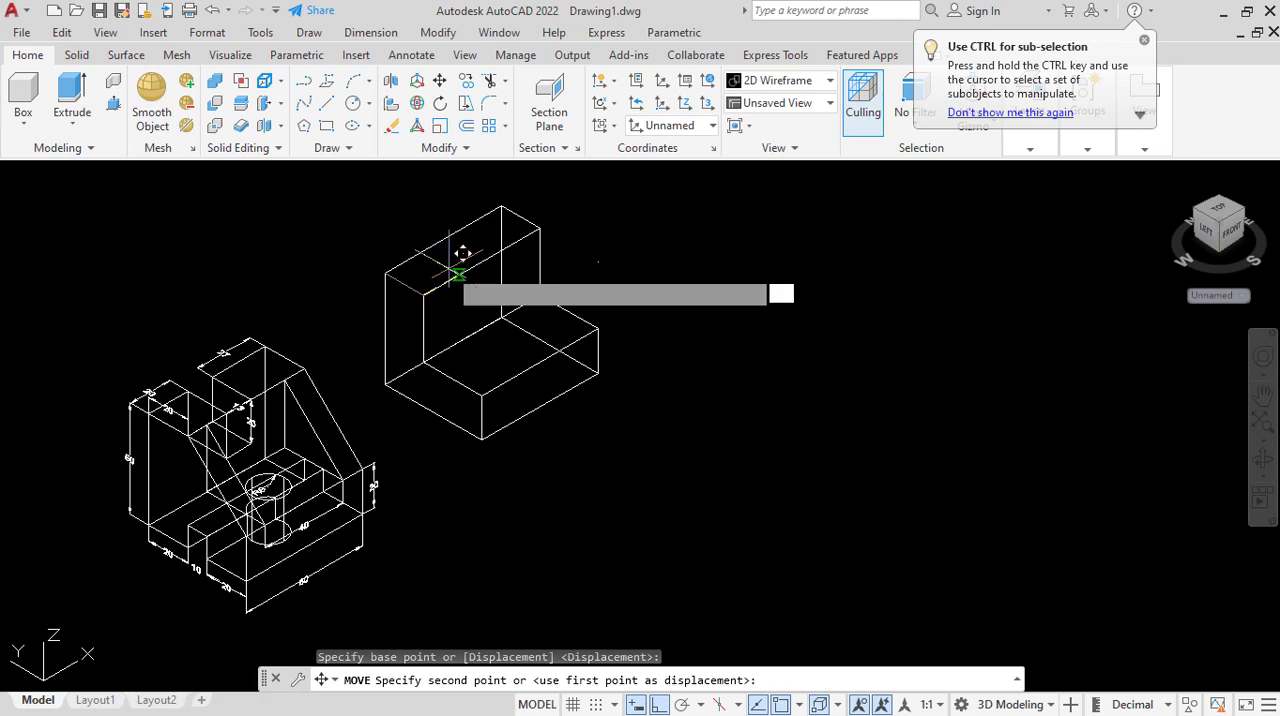
type("20")
key("Return")
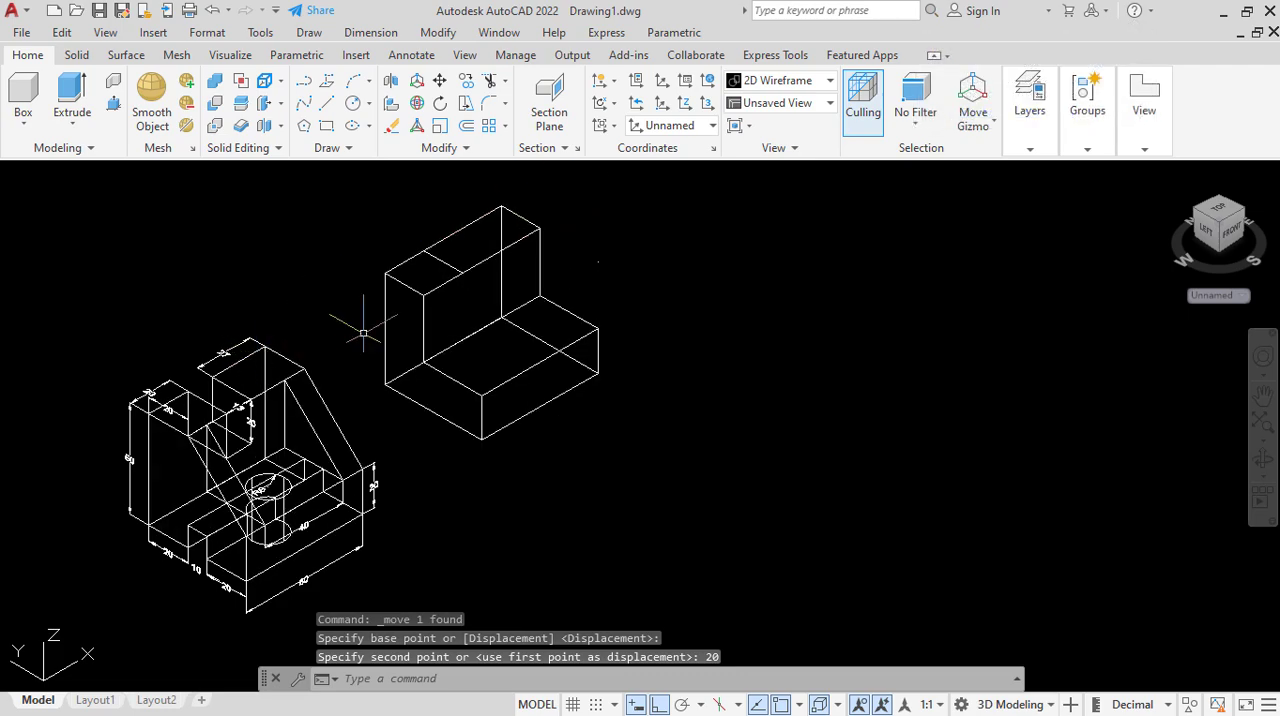
Draw a line along the short right edge of the upper top face, from front corner to back corner.
left_click(327, 104)
scroll(469, 183, "up", 4)
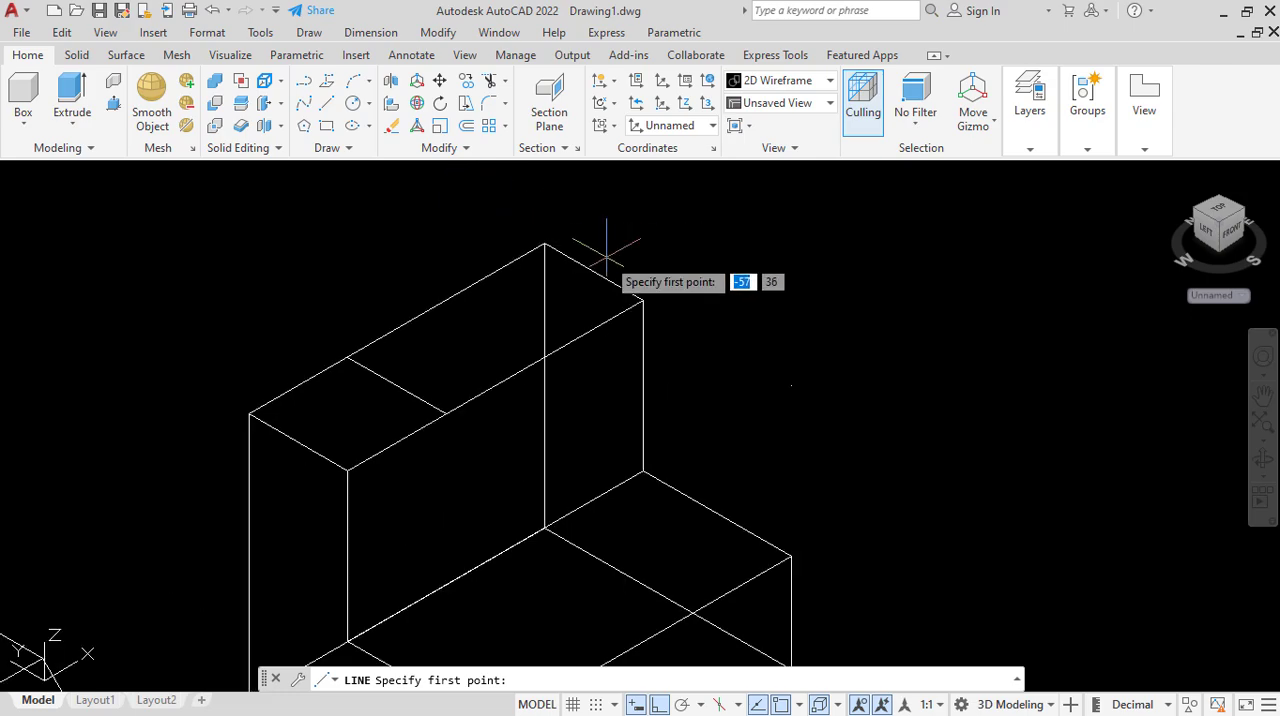
left_click(643, 301)
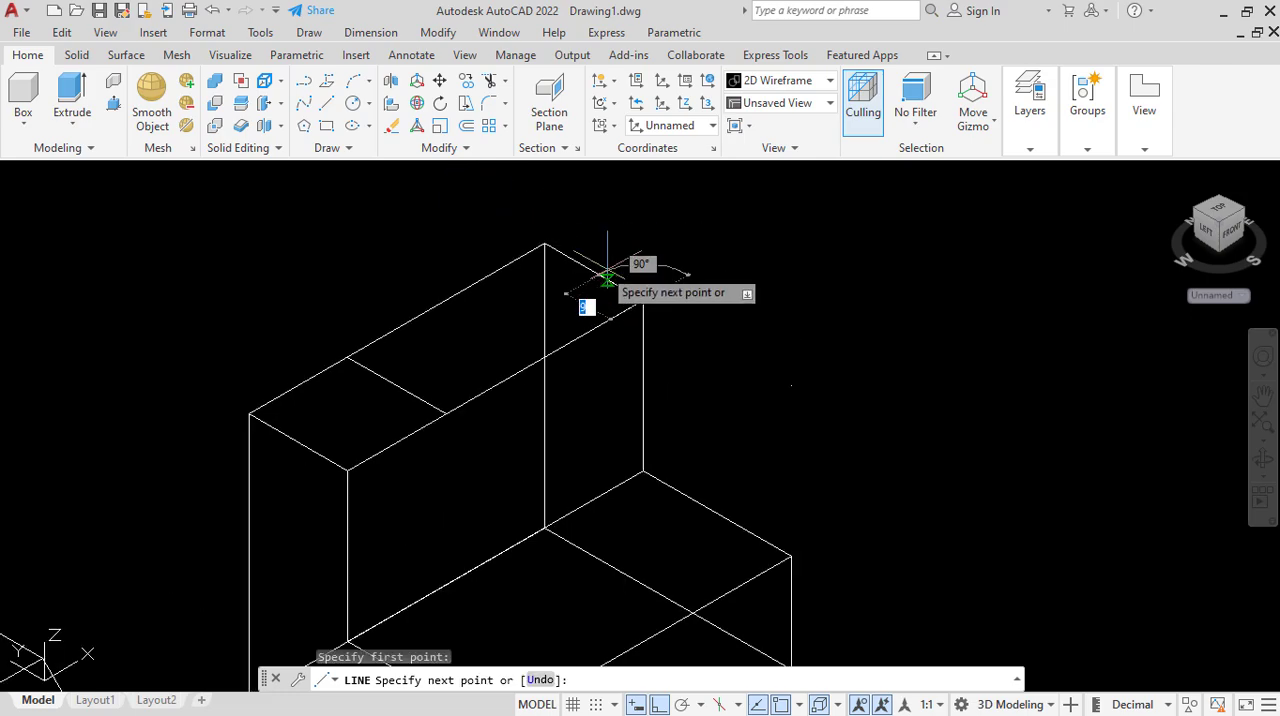
left_click(545, 244)
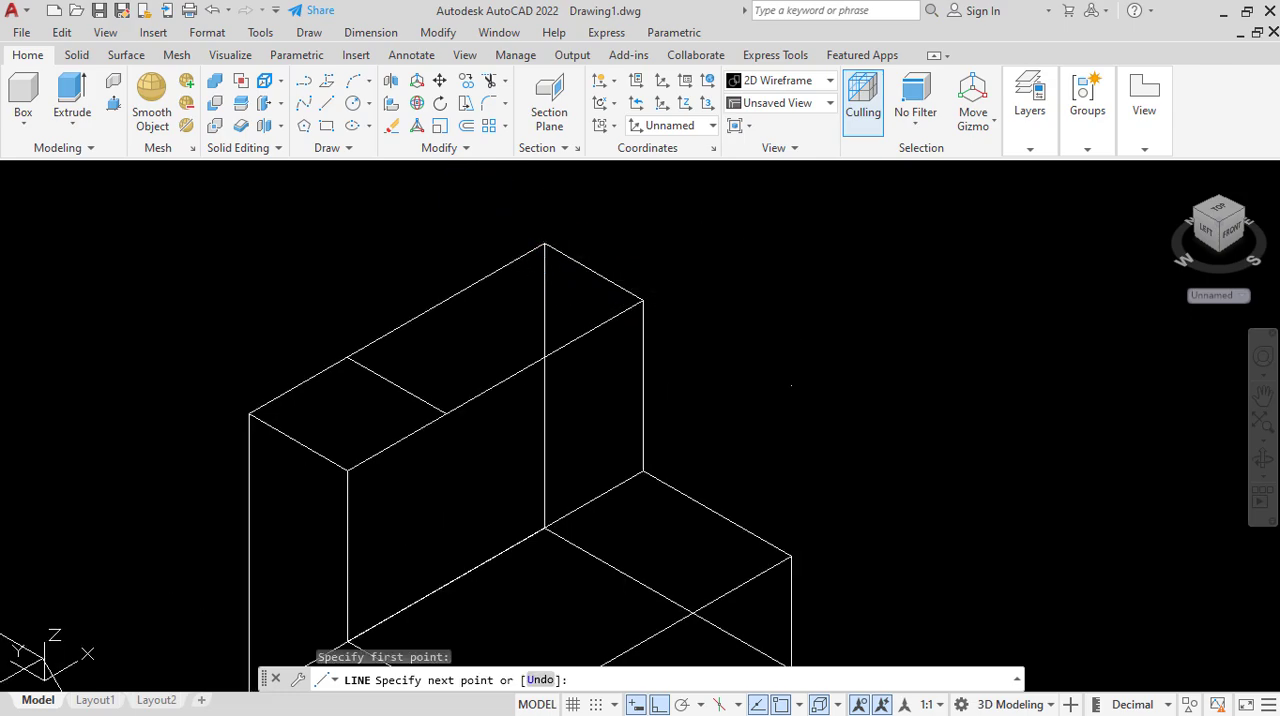
right_click(545, 244)
left_click(580, 256)
Move the line from the right edge 27 units along the upper top face toward its left end.
left_click(582, 251)
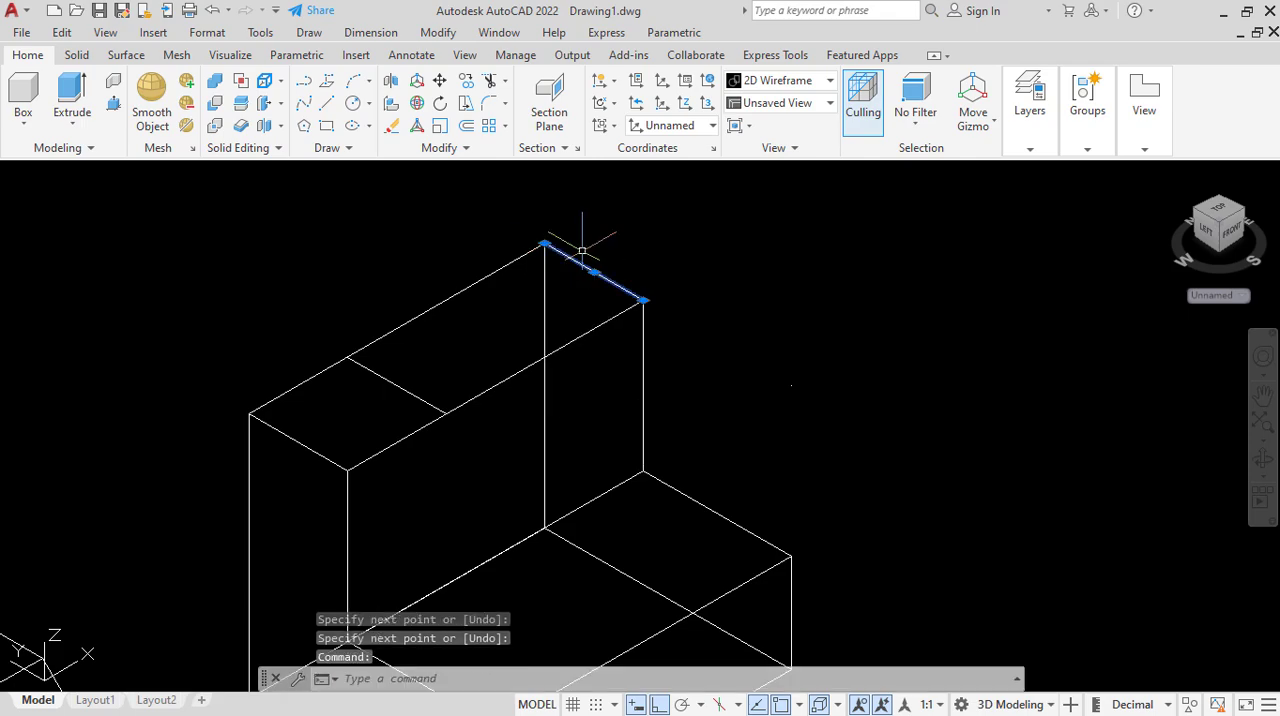
scroll(571, 228, "down", 2)
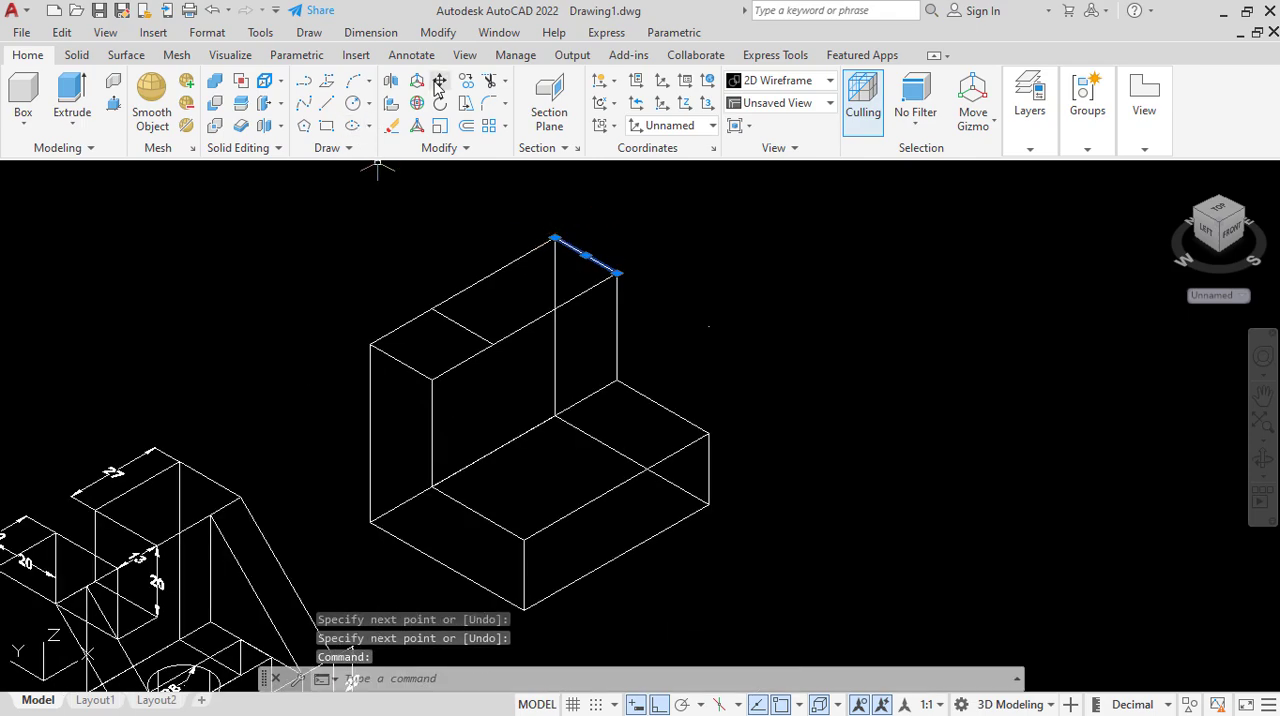
key("m")
key("Return")
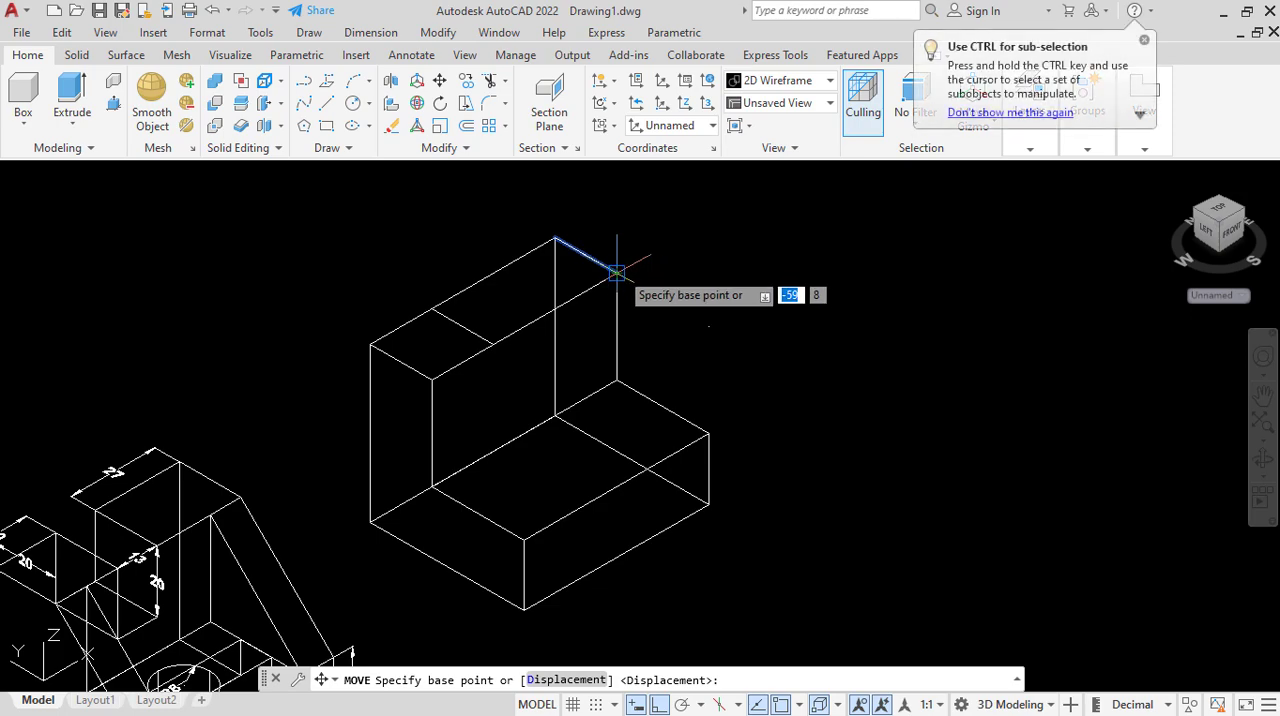
left_click(616, 270)
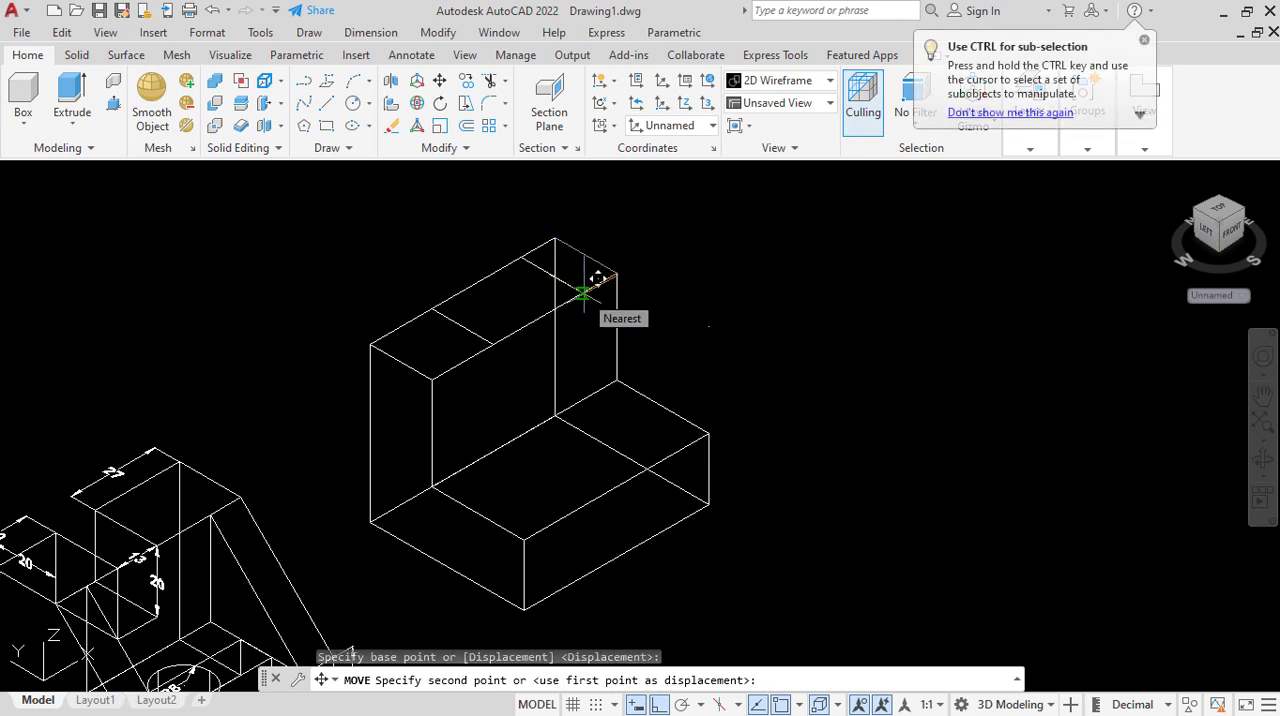
type("2")
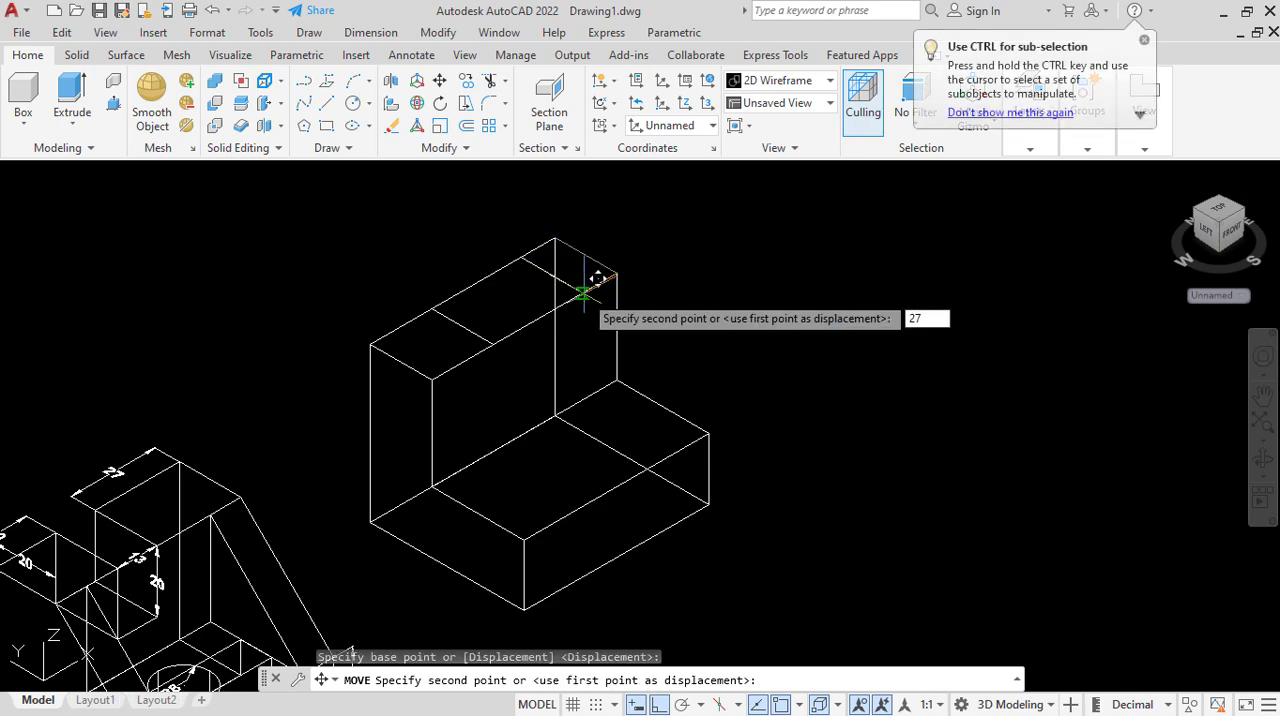
type("7")
key("Return")
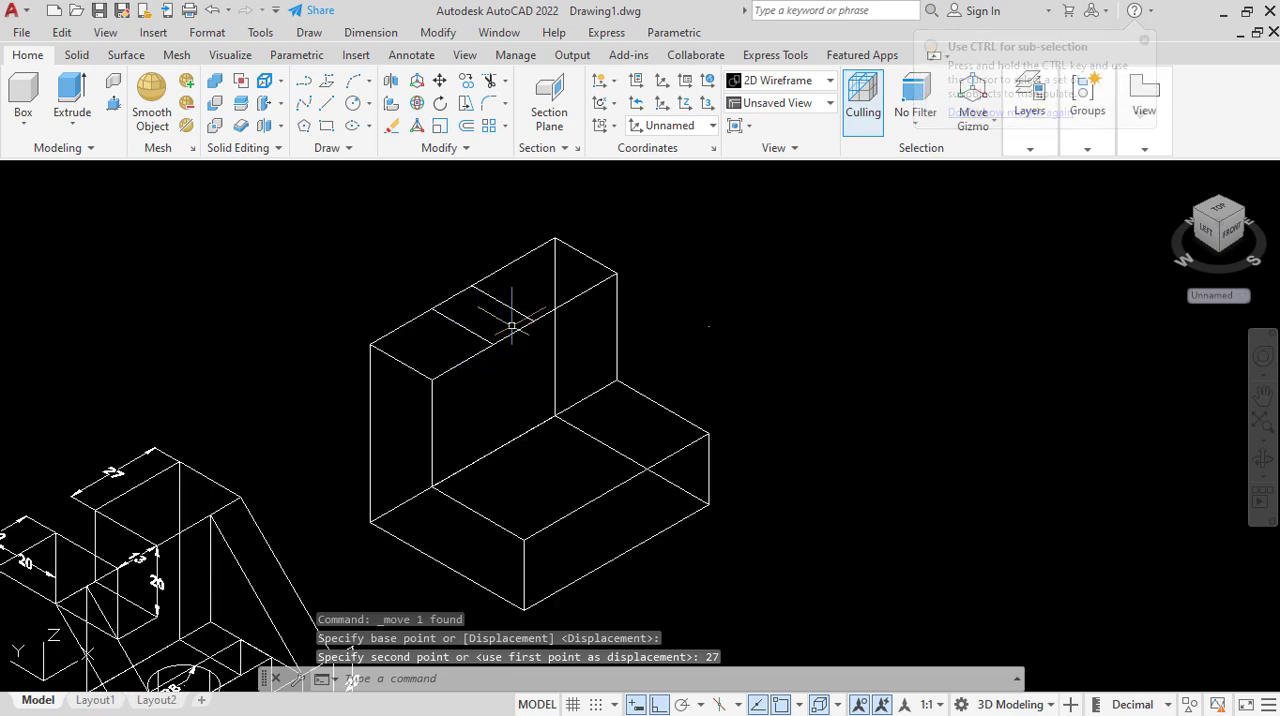
scroll(510, 318, "down", 2)
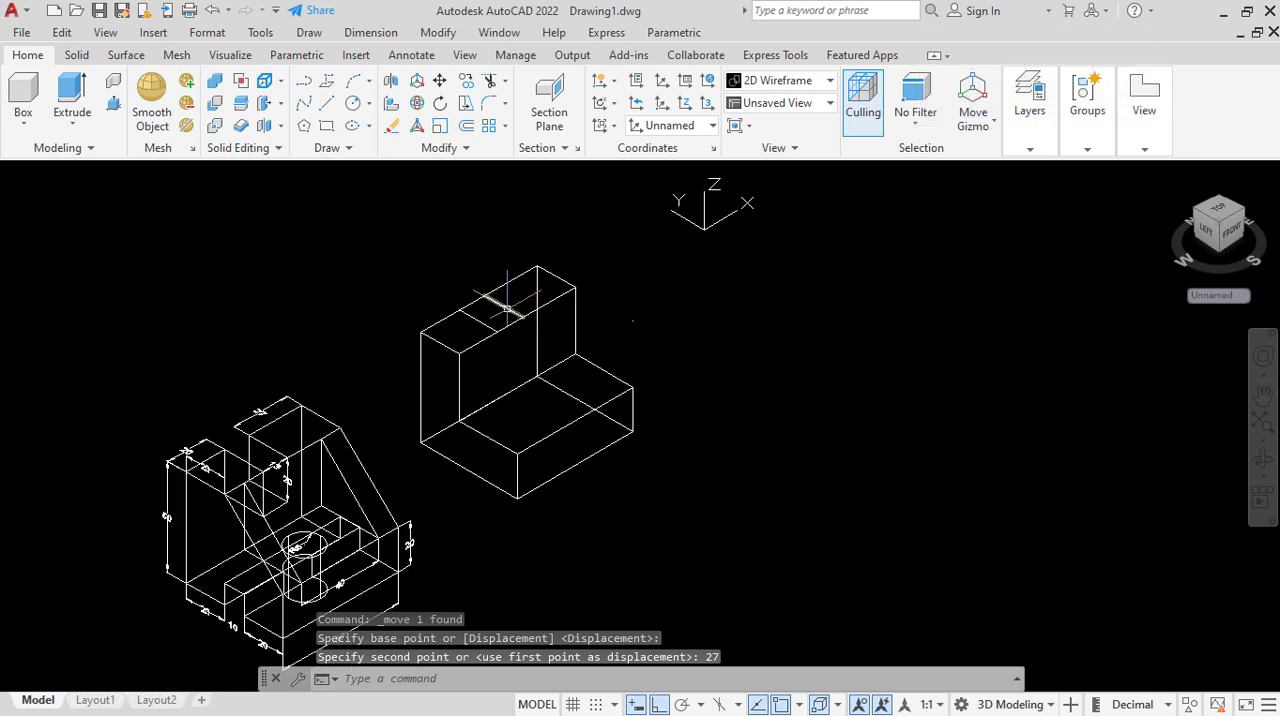
left_click(334, 127)
scroll(508, 273, "up", 5)
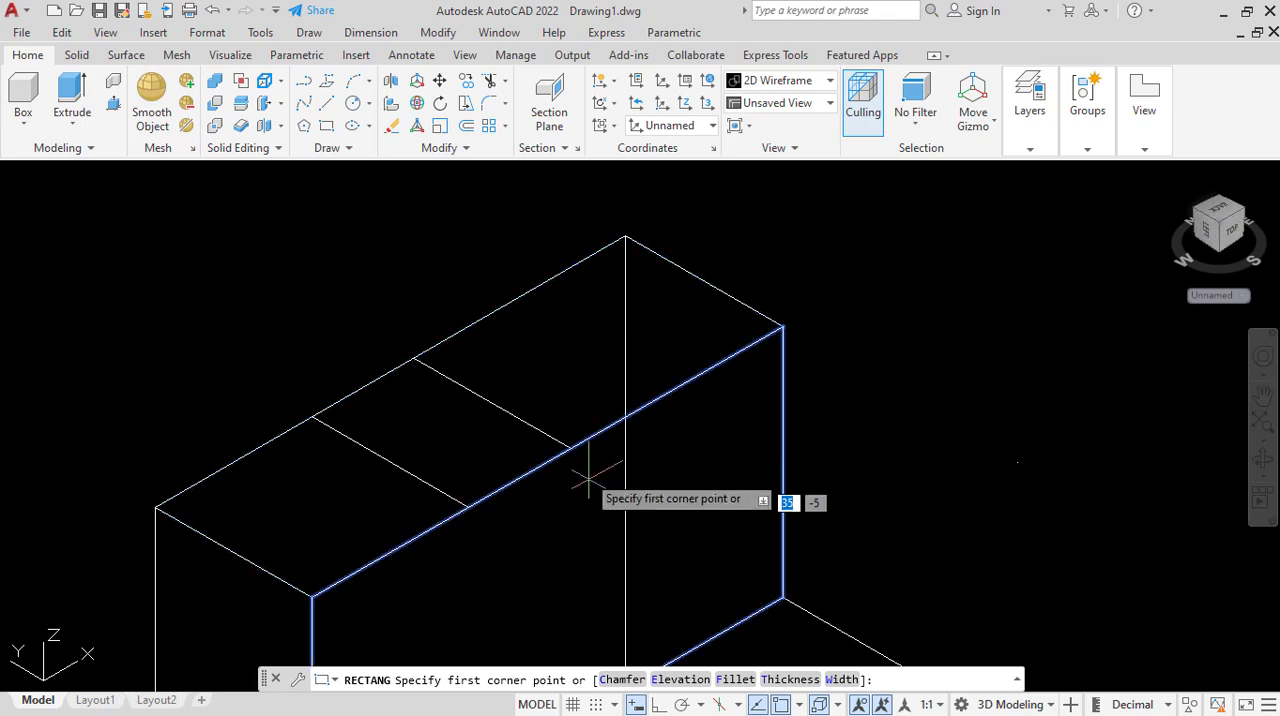
left_click(571, 444)
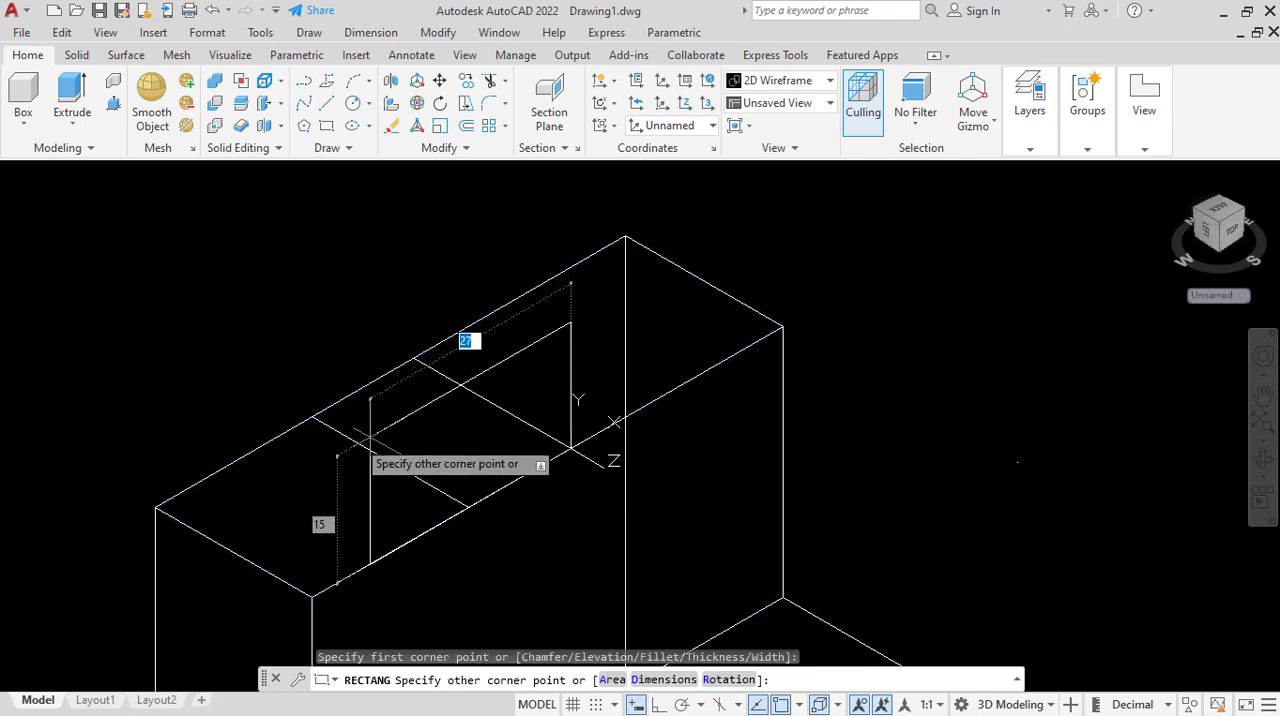
scroll(460, 372, "down", 3)
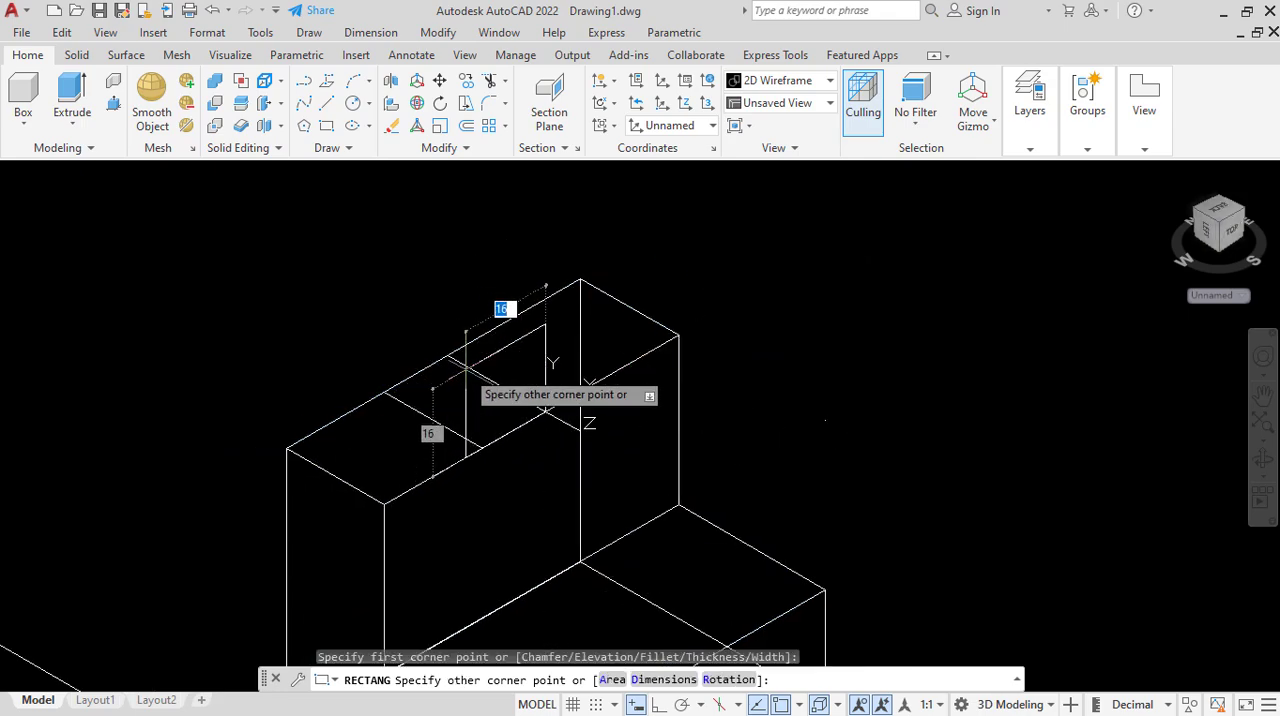
right_click(466, 371)
left_click(526, 408)
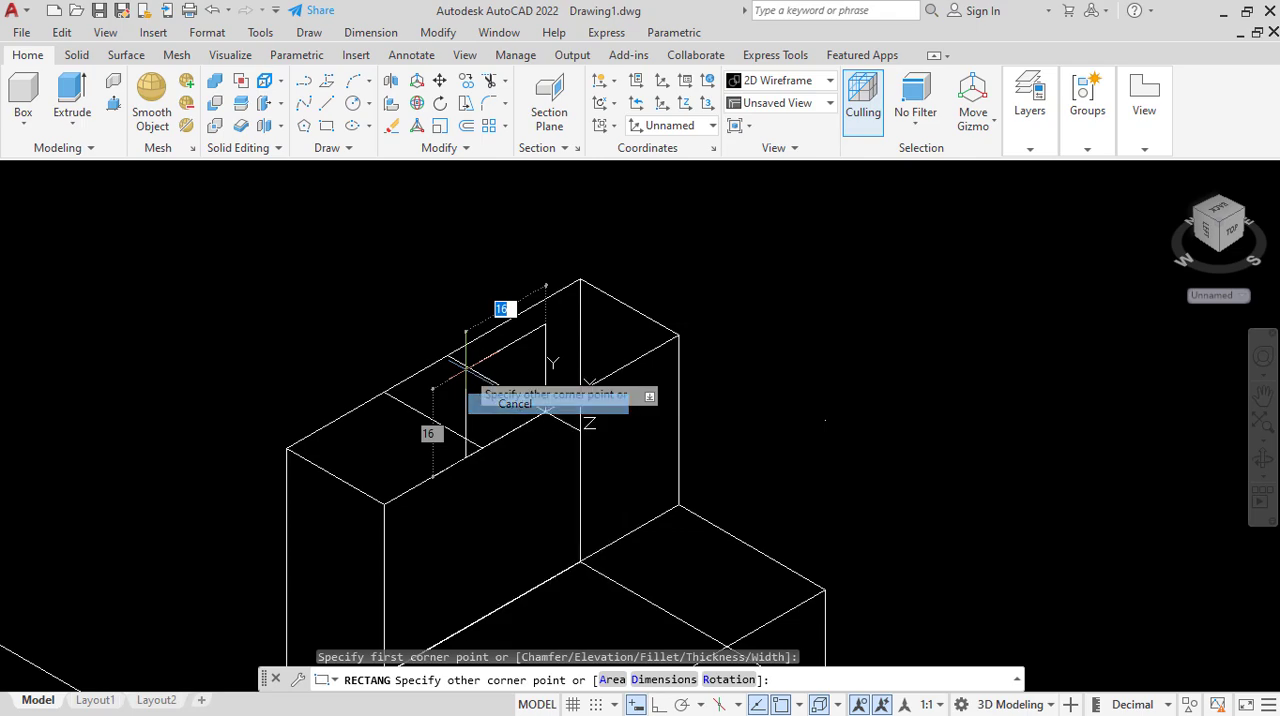
Draw a line along the upper top face's back edge, joining the back ends of the two cross lines.
left_click(327, 105)
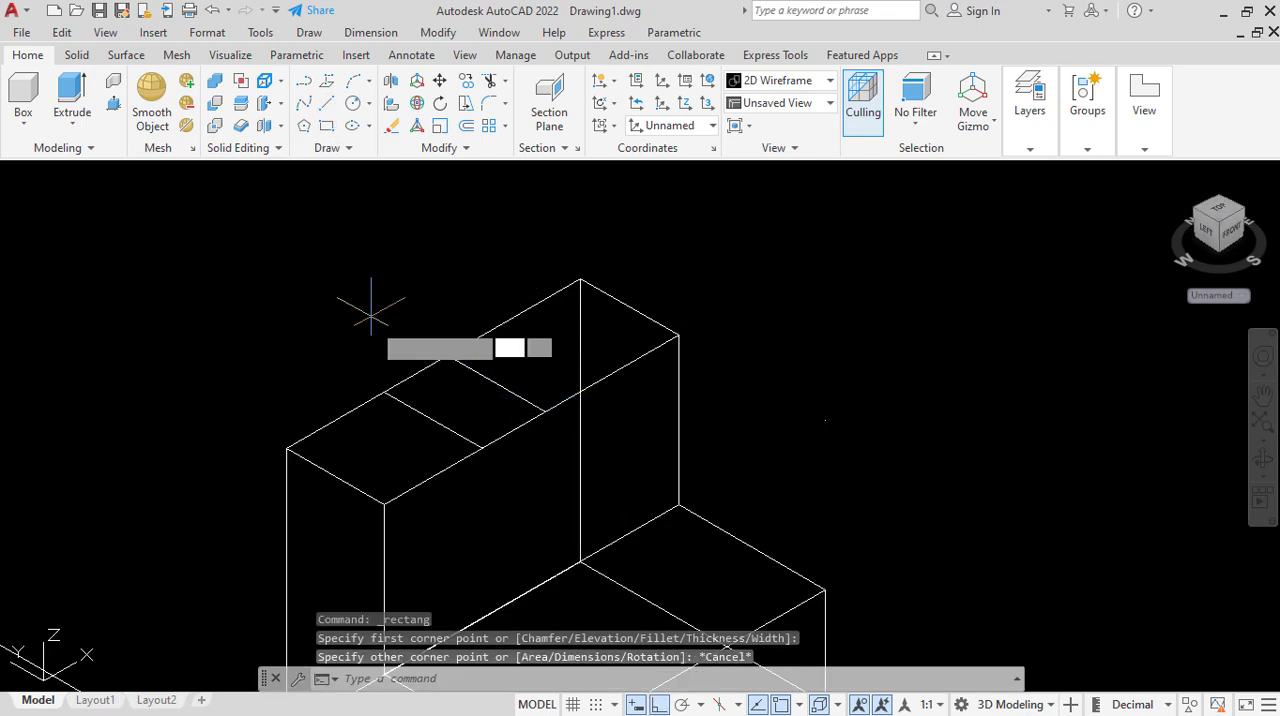
left_click(386, 394)
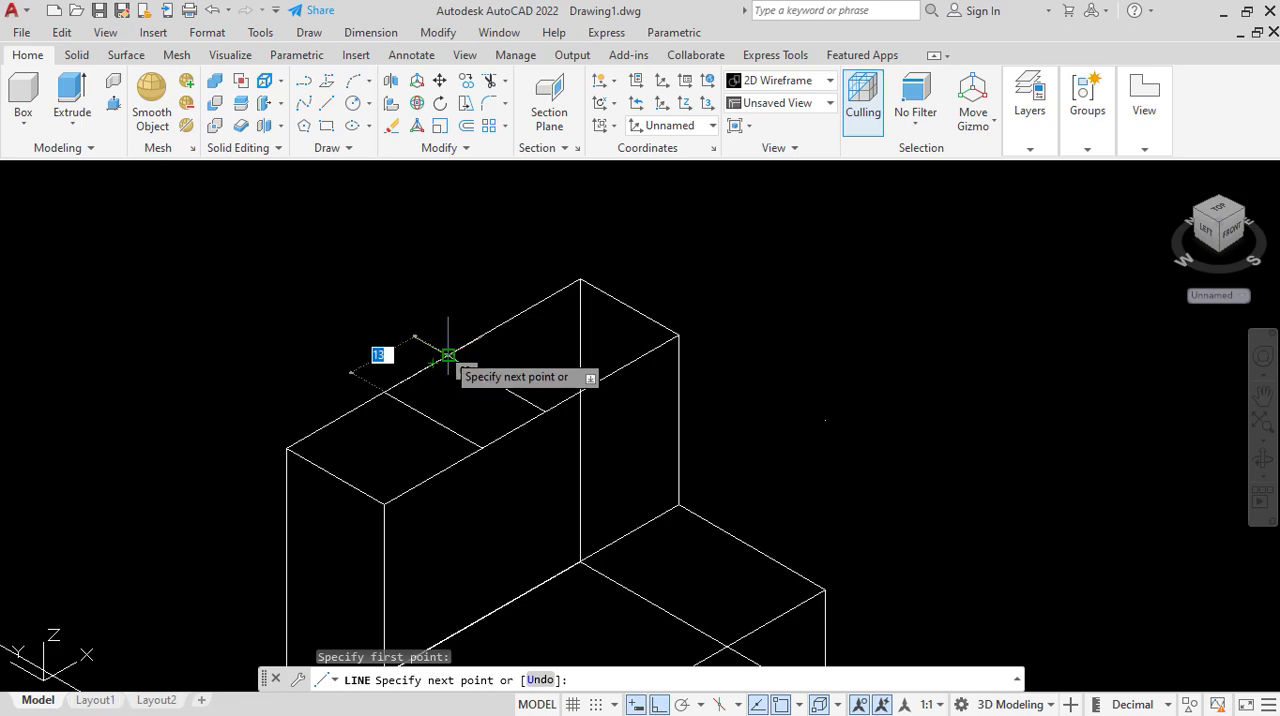
left_click(448, 355)
right_click(446, 352)
left_click(486, 363)
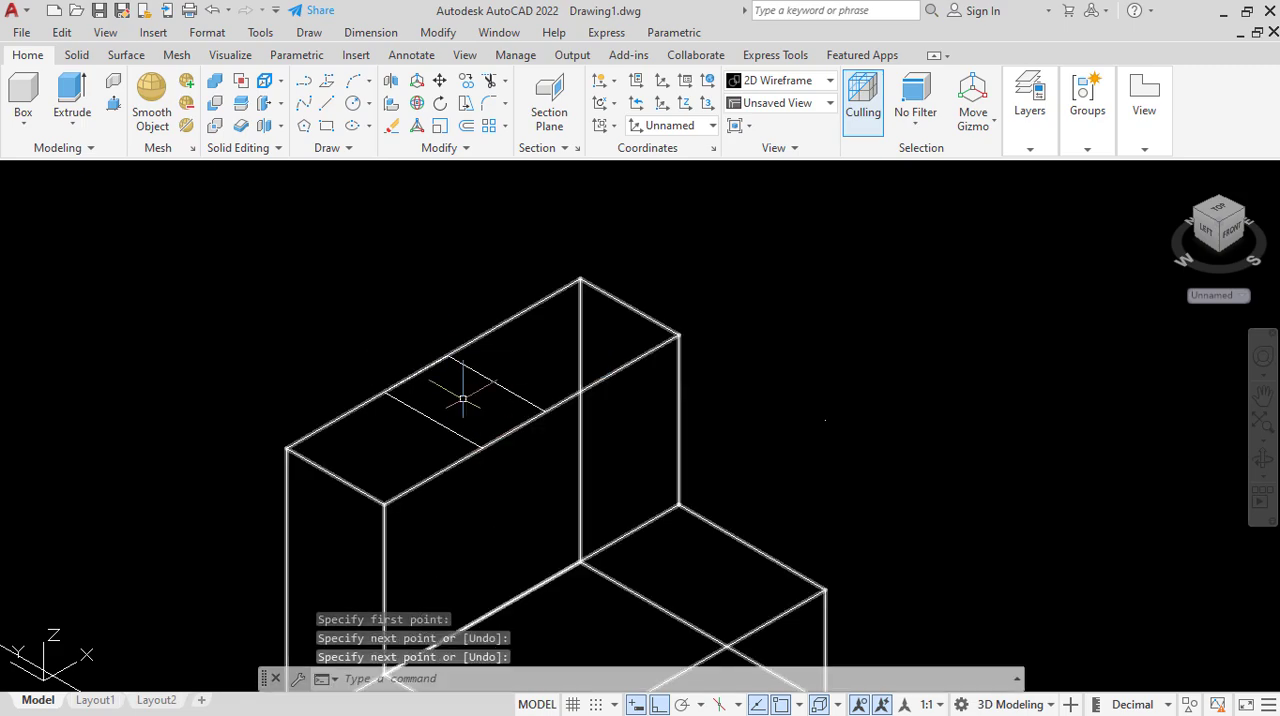
Draw a line along the upper top face's front edge, joining the front ends of the two cross lines.
left_click(304, 81)
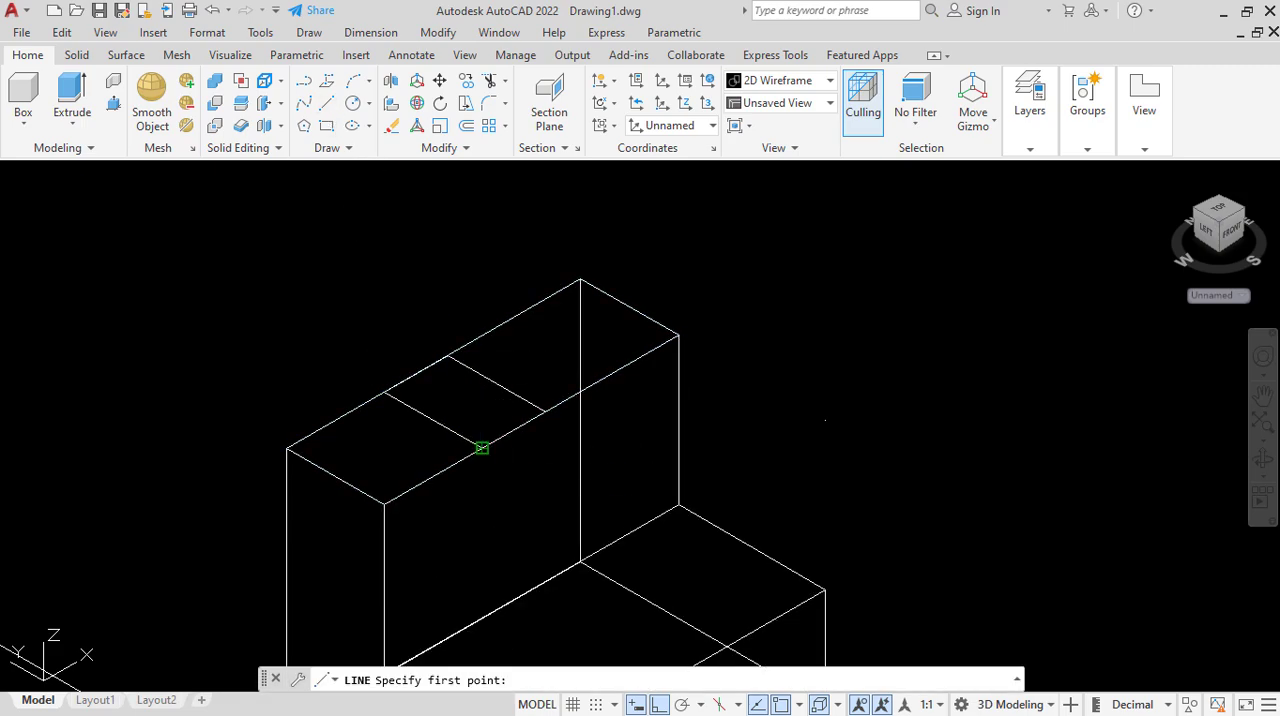
left_click(483, 447)
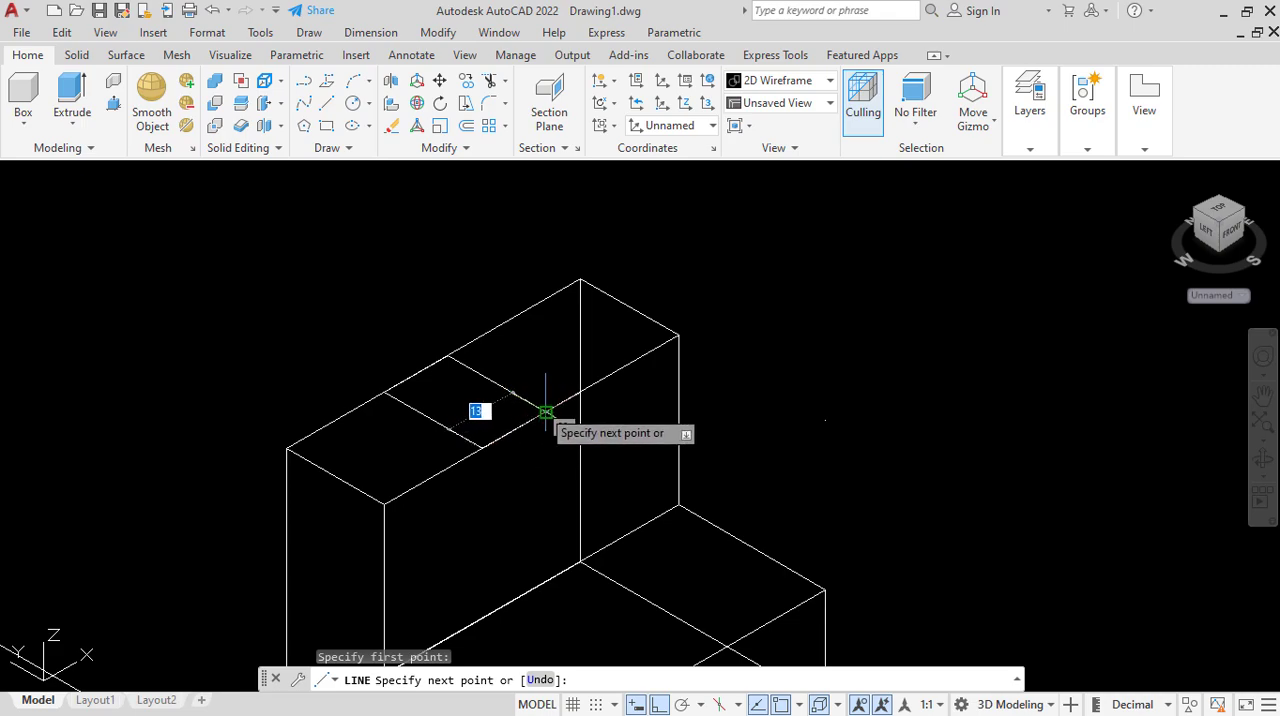
left_click(545, 411)
right_click(536, 414)
left_click(580, 421)
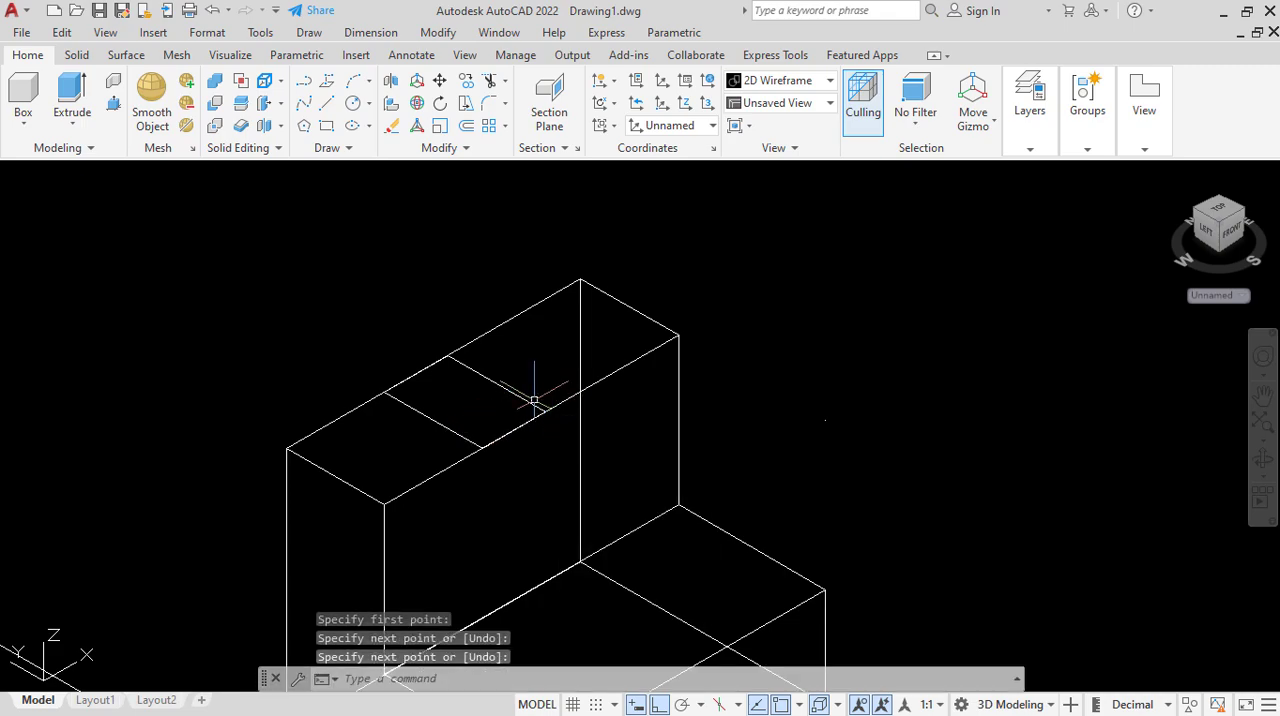
Join the four notch outline lines on the upper top face into one closed polyline.
left_click(522, 400)
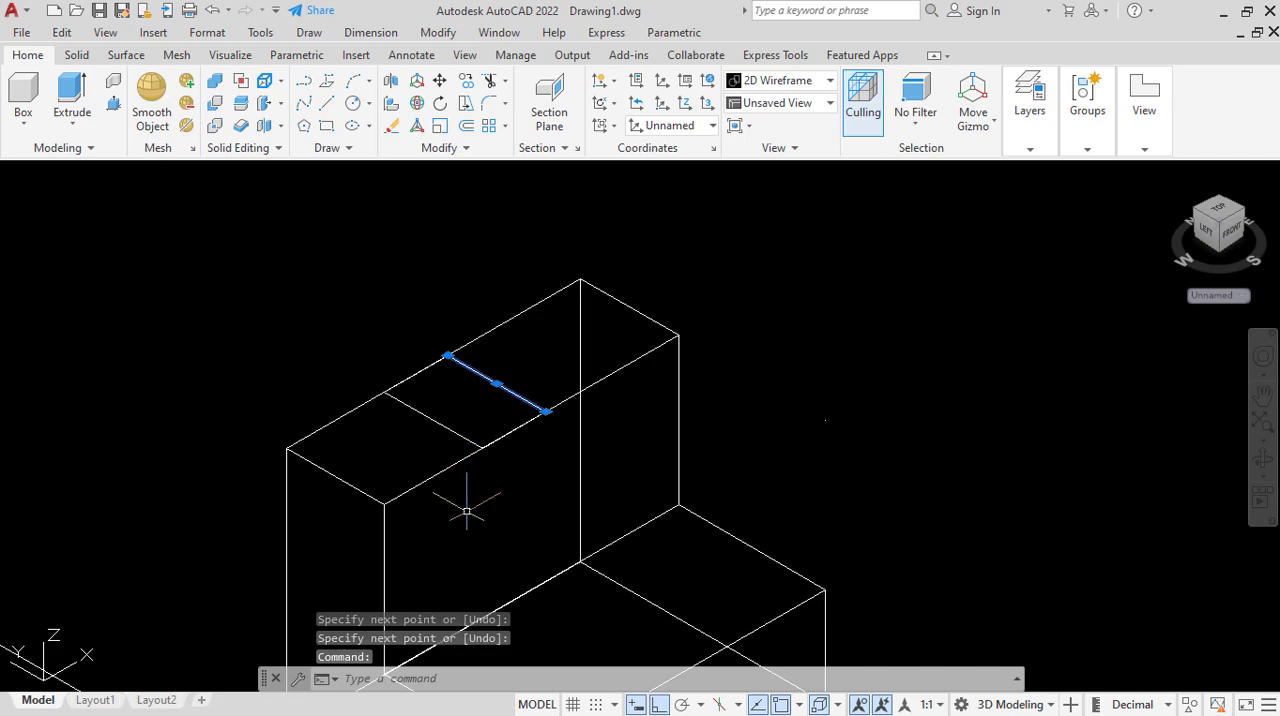
left_click(455, 431)
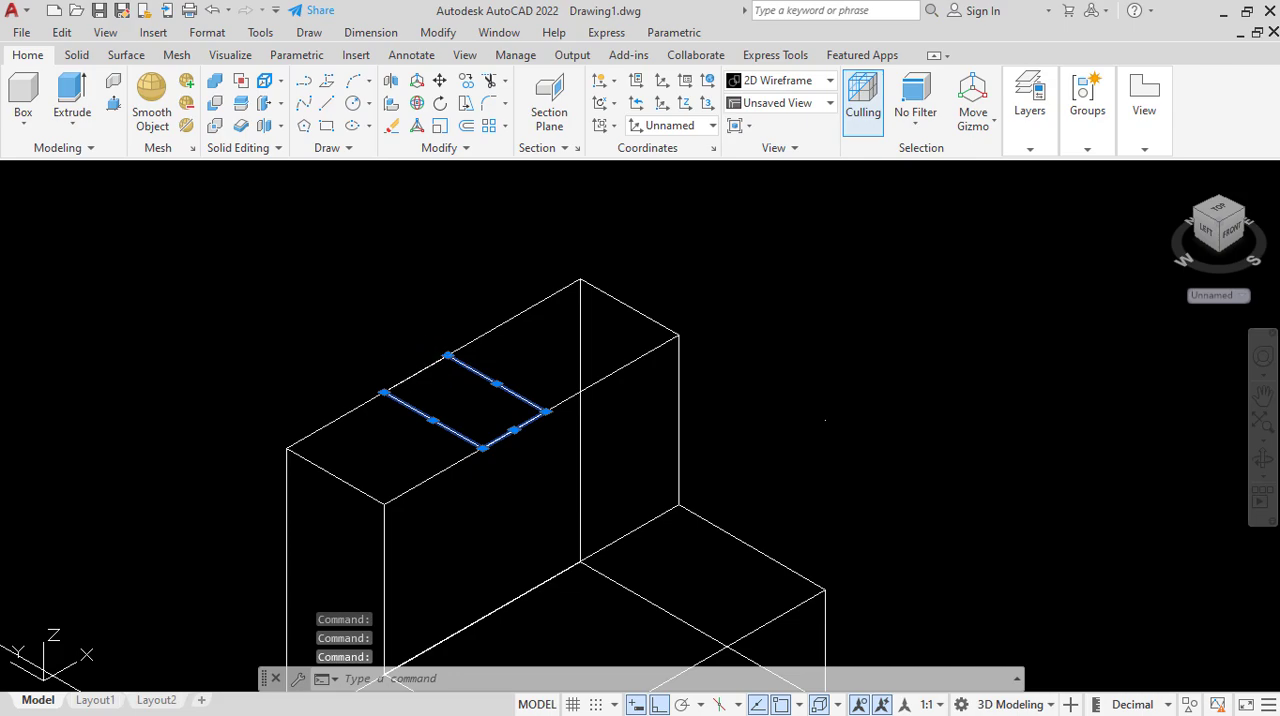
scroll(401, 279, "down", 2)
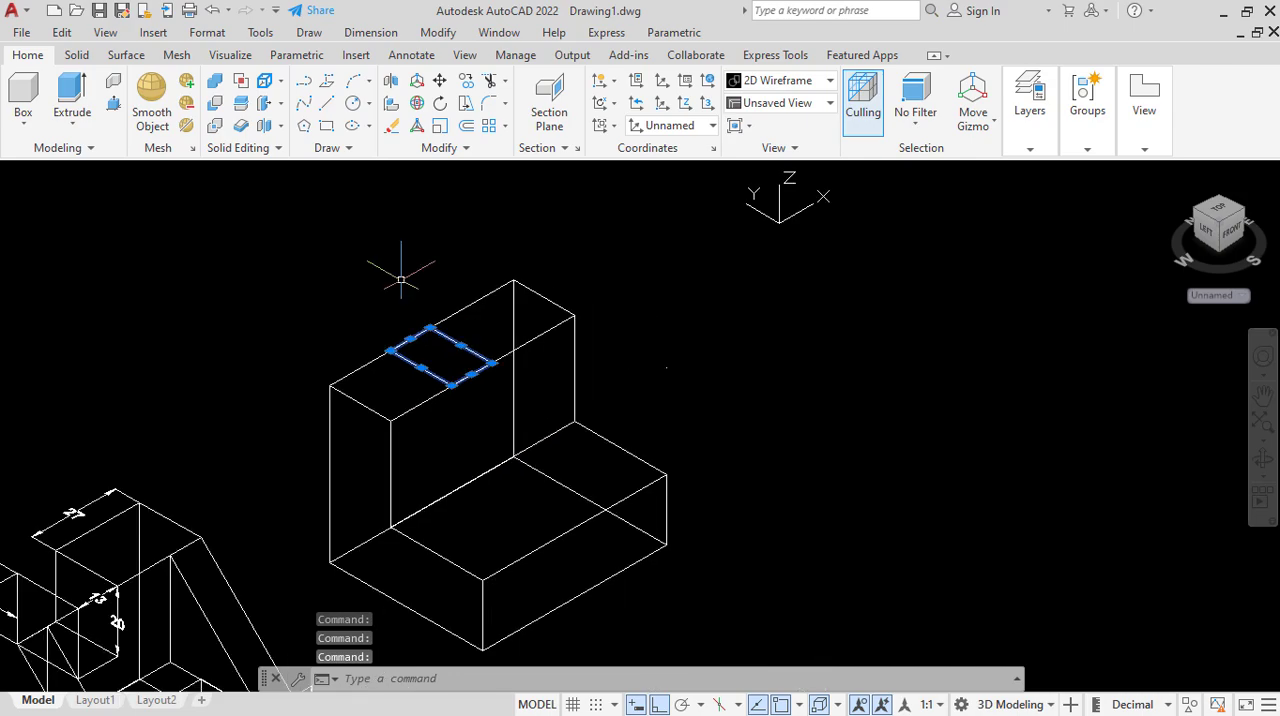
type("oi")
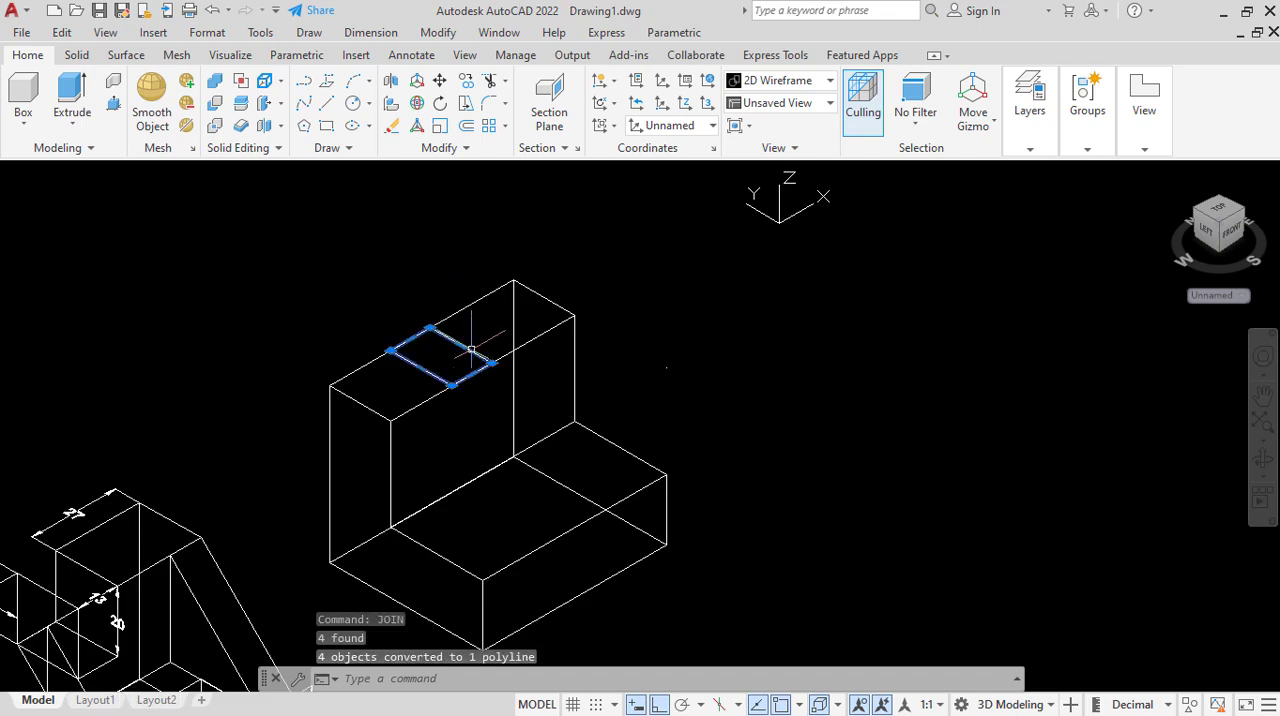
Extrude the notch outline 20 units downward into the upright part of the L-shaped body.
scroll(458, 270, "down", 2)
scroll(274, 505, "up", 5)
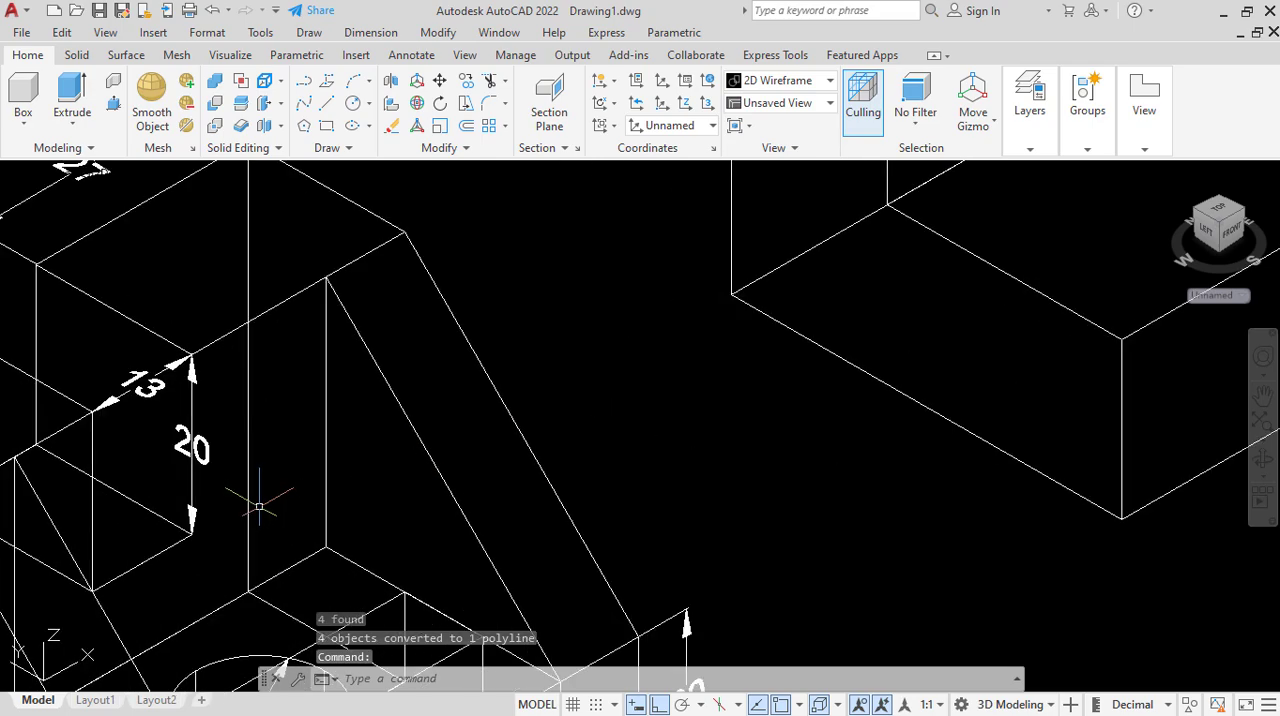
scroll(187, 546, "down", 4)
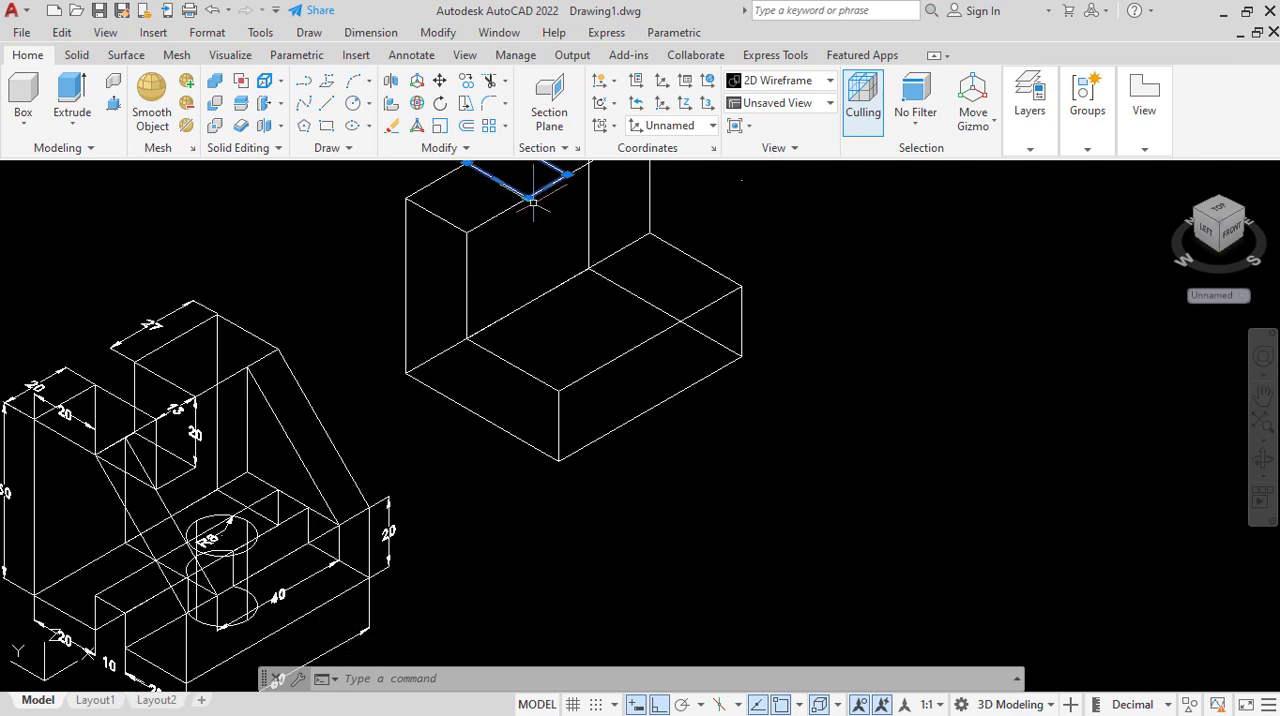
left_click(72, 90)
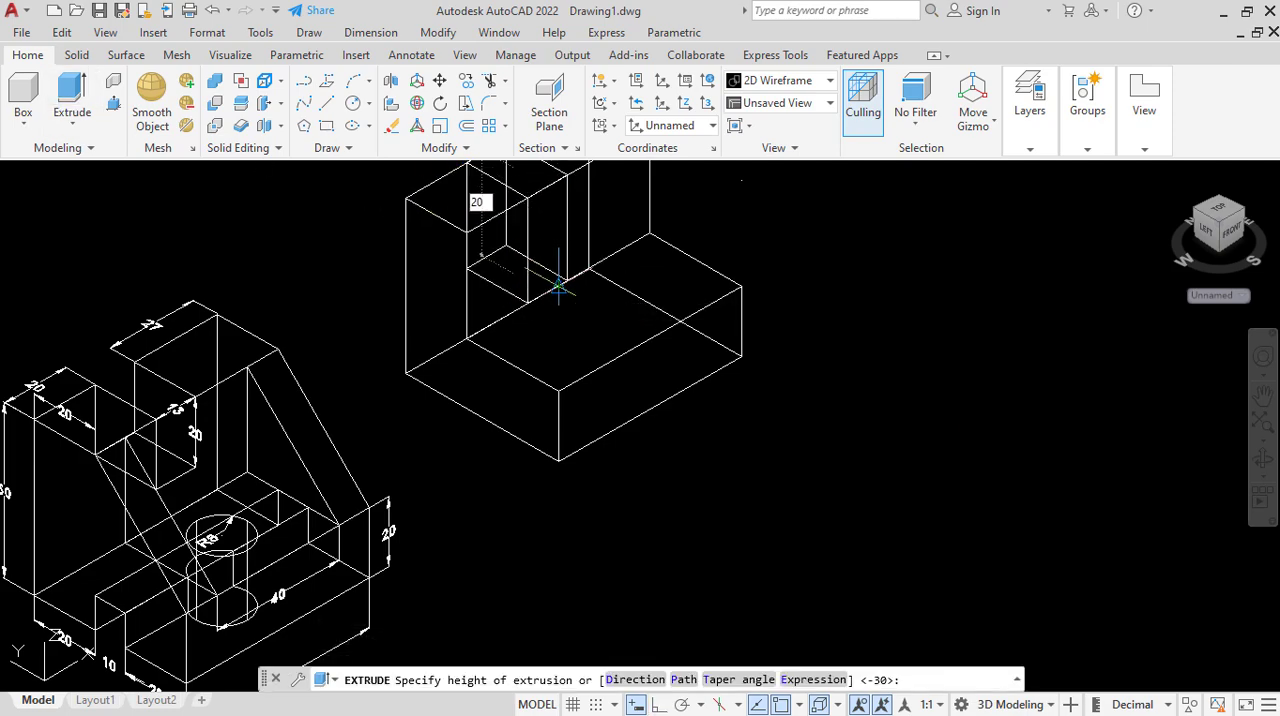
type("20")
key("Return")
scroll(545, 300, "down", 3)
scroll(520, 320, "up", 3)
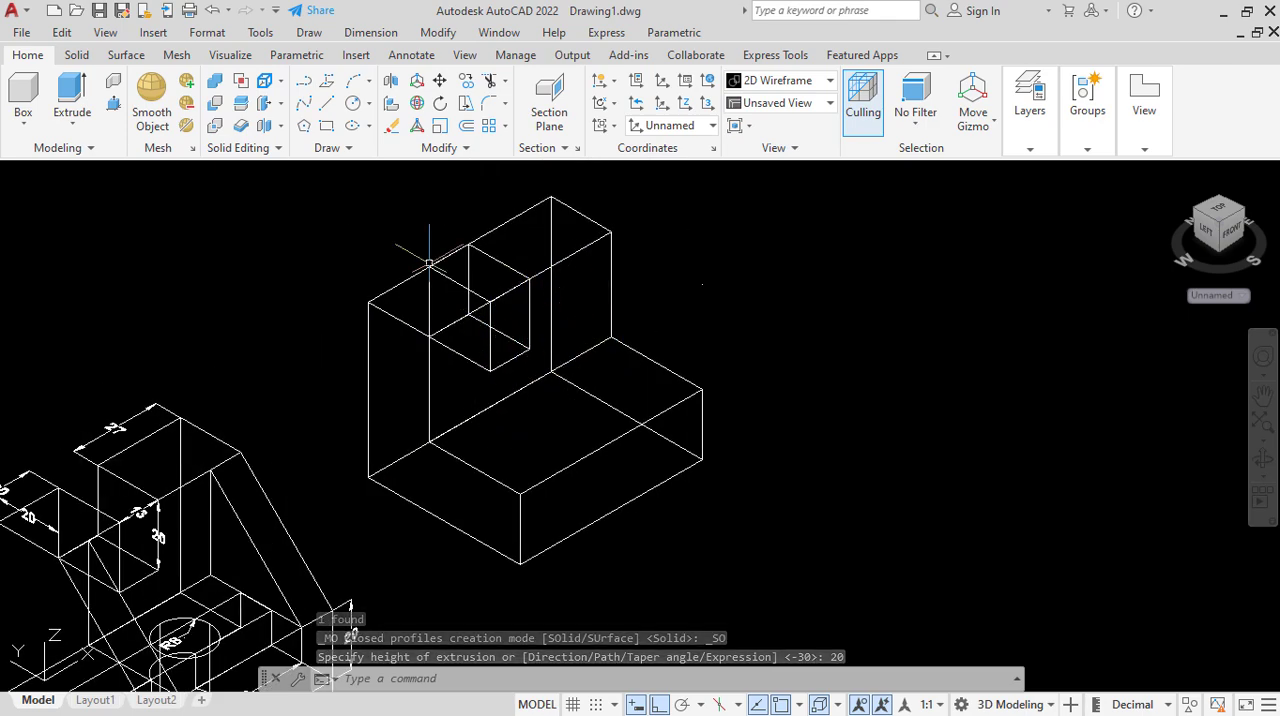
Subtract the extruded notch block from the L-shaped body.
left_click(216, 104)
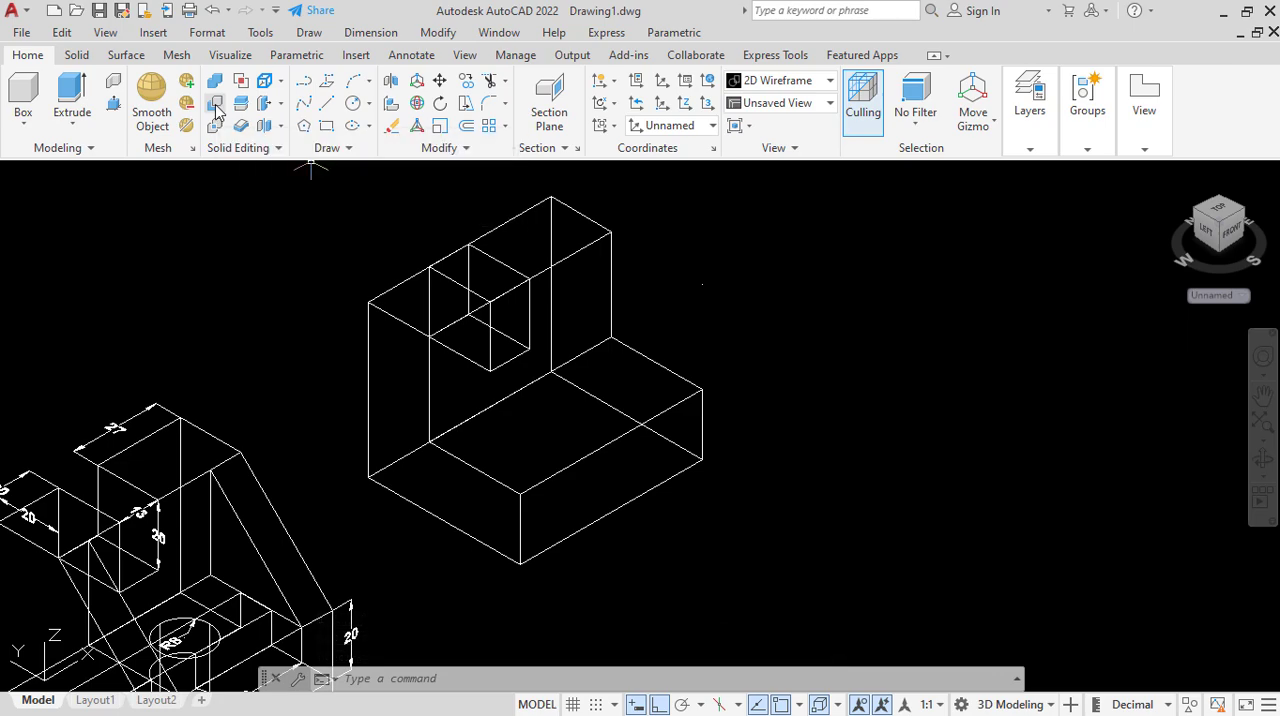
left_click(369, 383)
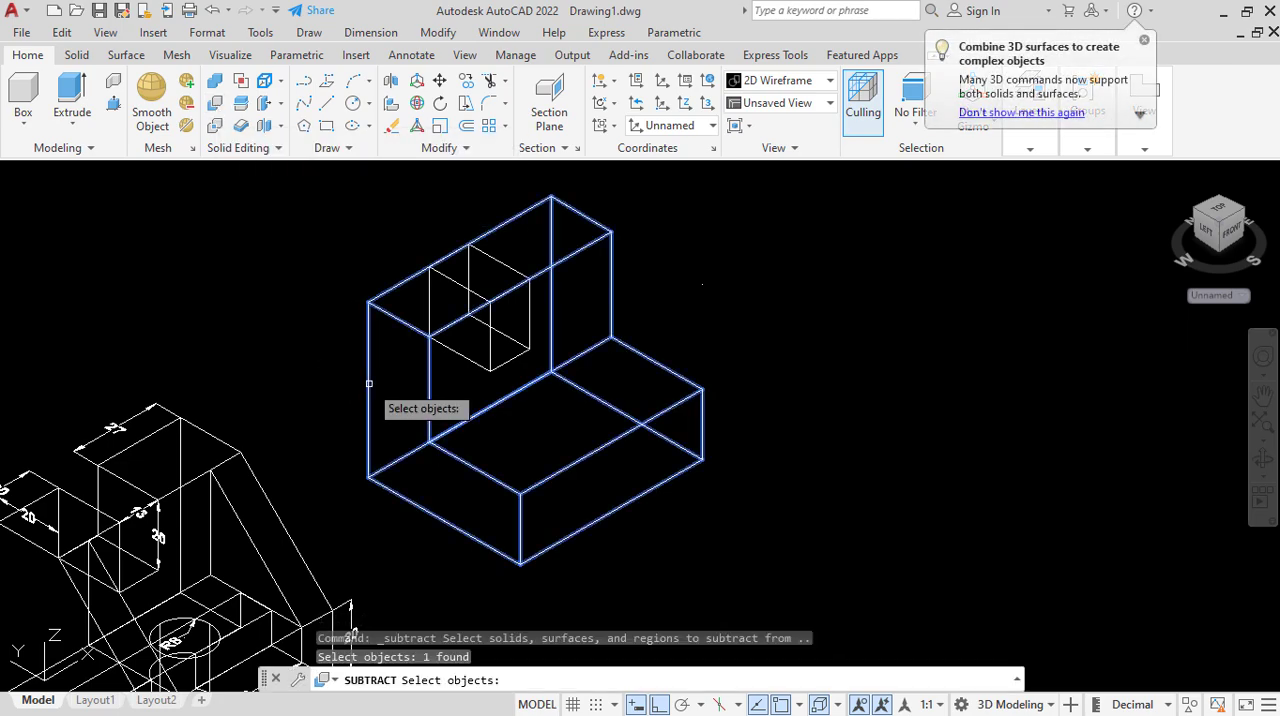
key("Return")
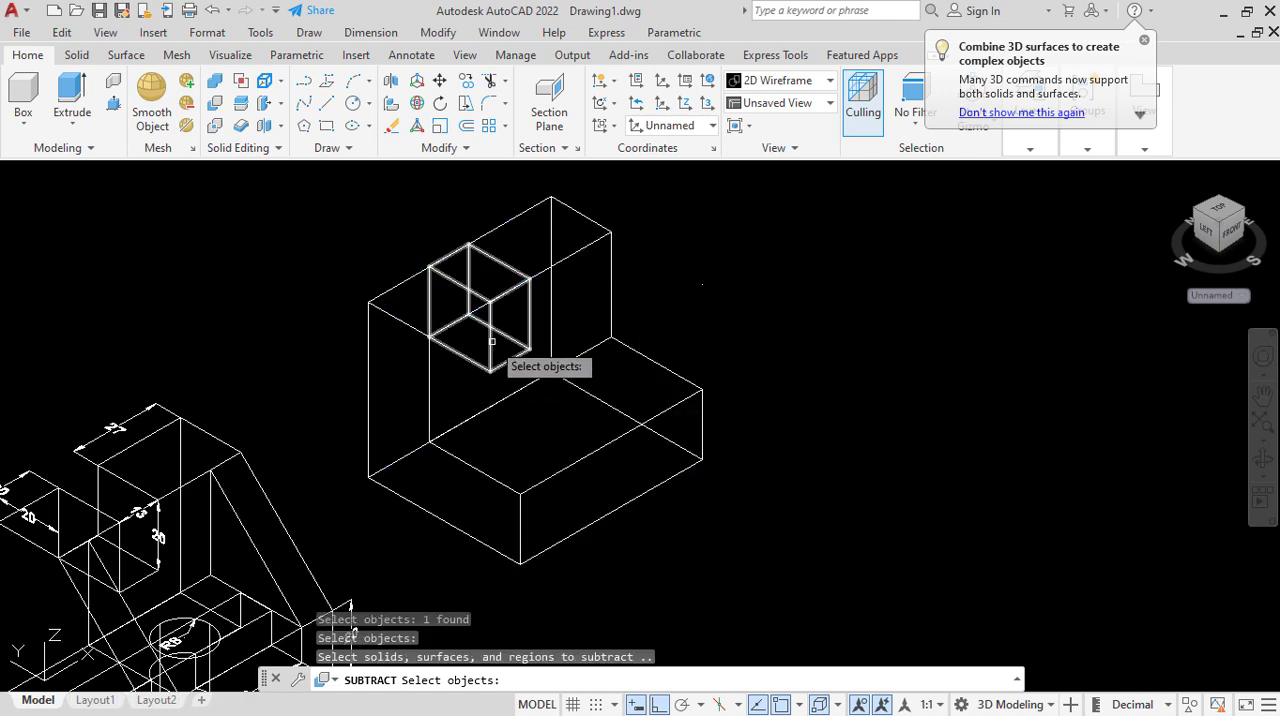
left_click(492, 341)
key("Return")
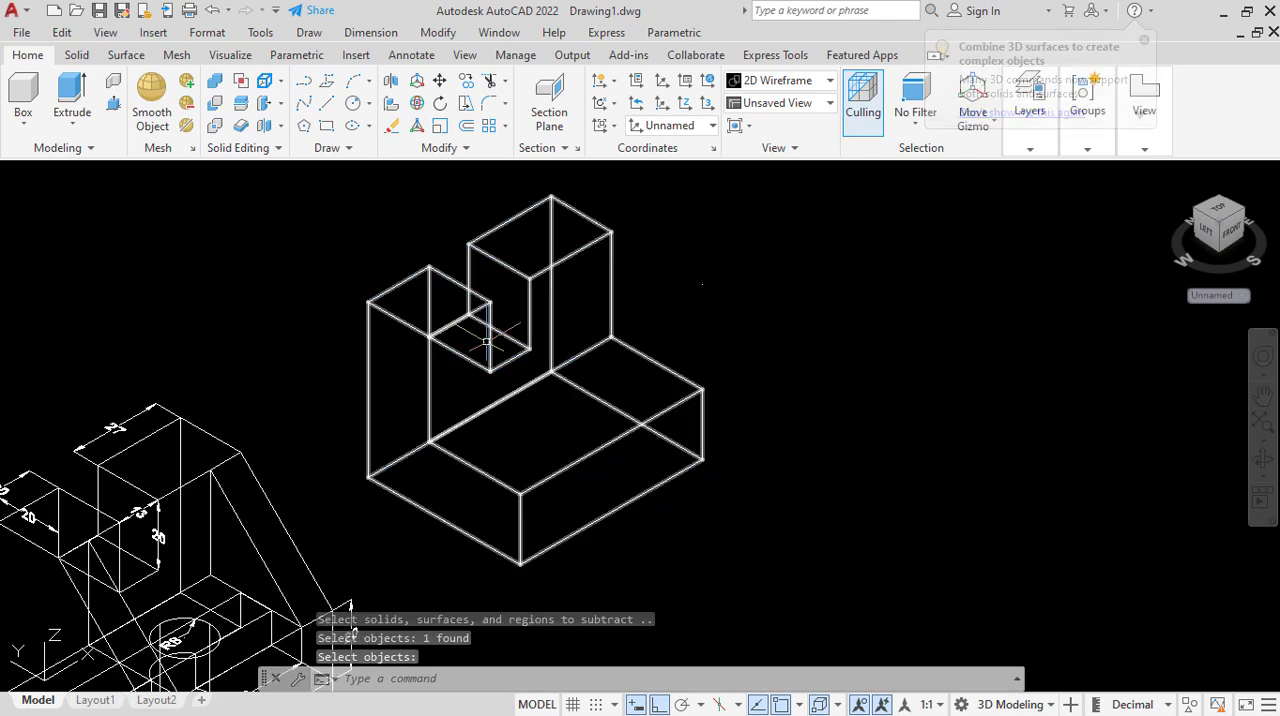
Check the notched body against the reference part in the Conceptual visual style and return to 2D Wireframe.
scroll(519, 316, "down", 2)
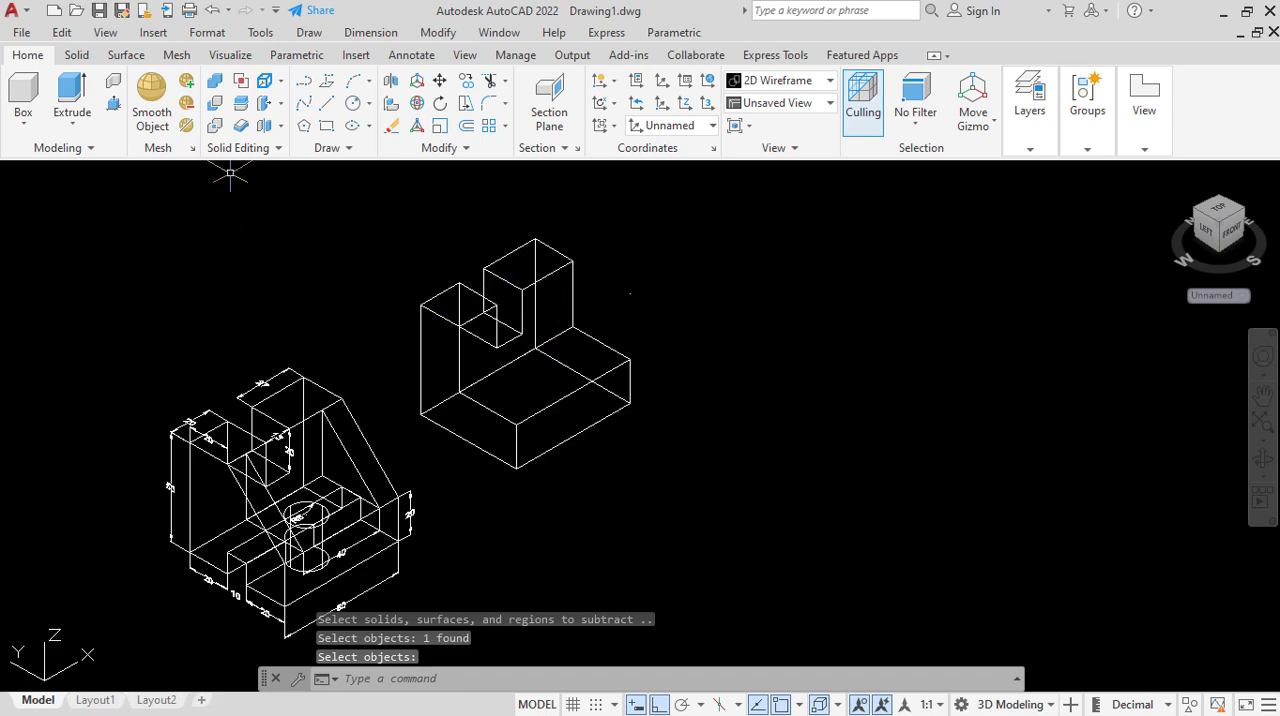
left_click(127, 172)
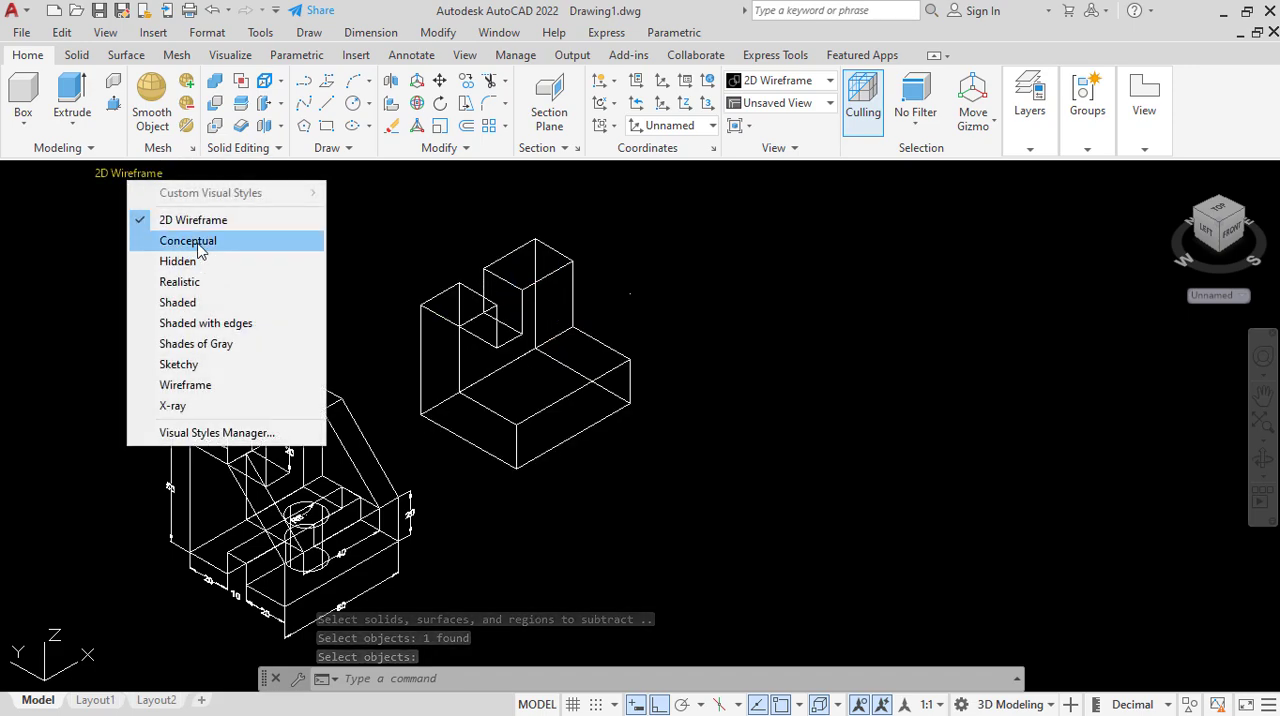
left_click(195, 241)
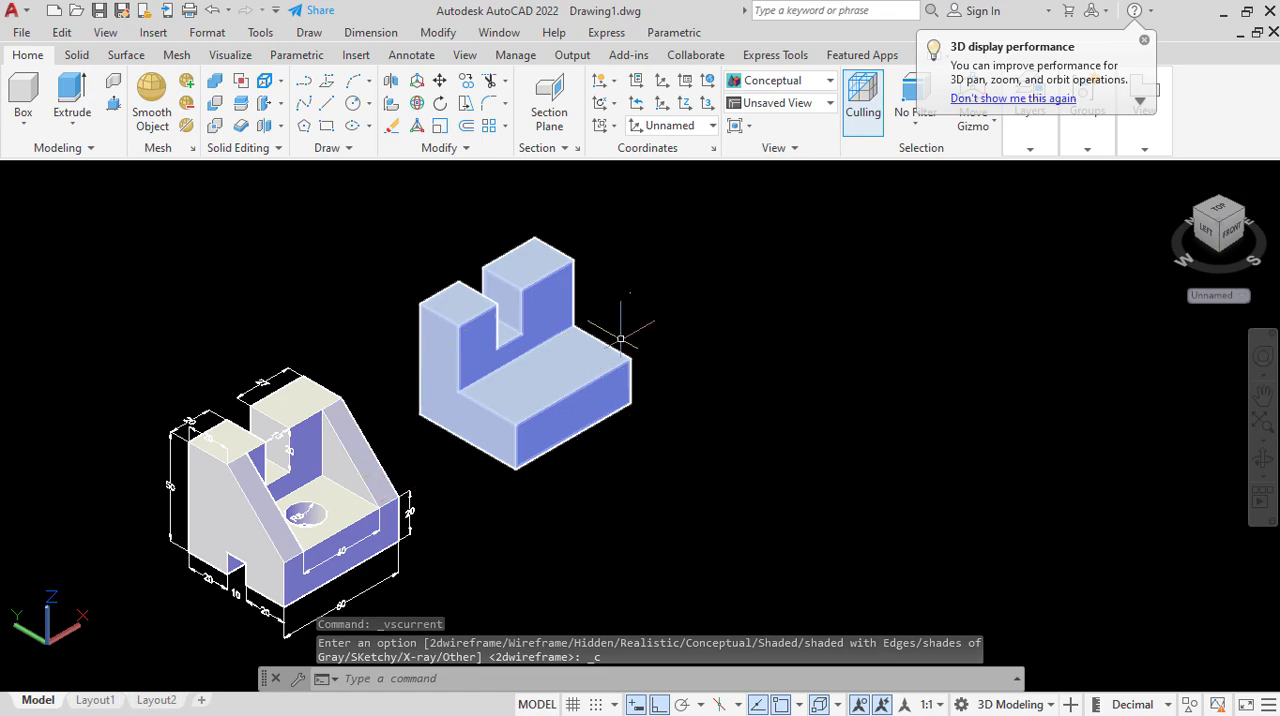
left_click(118, 173)
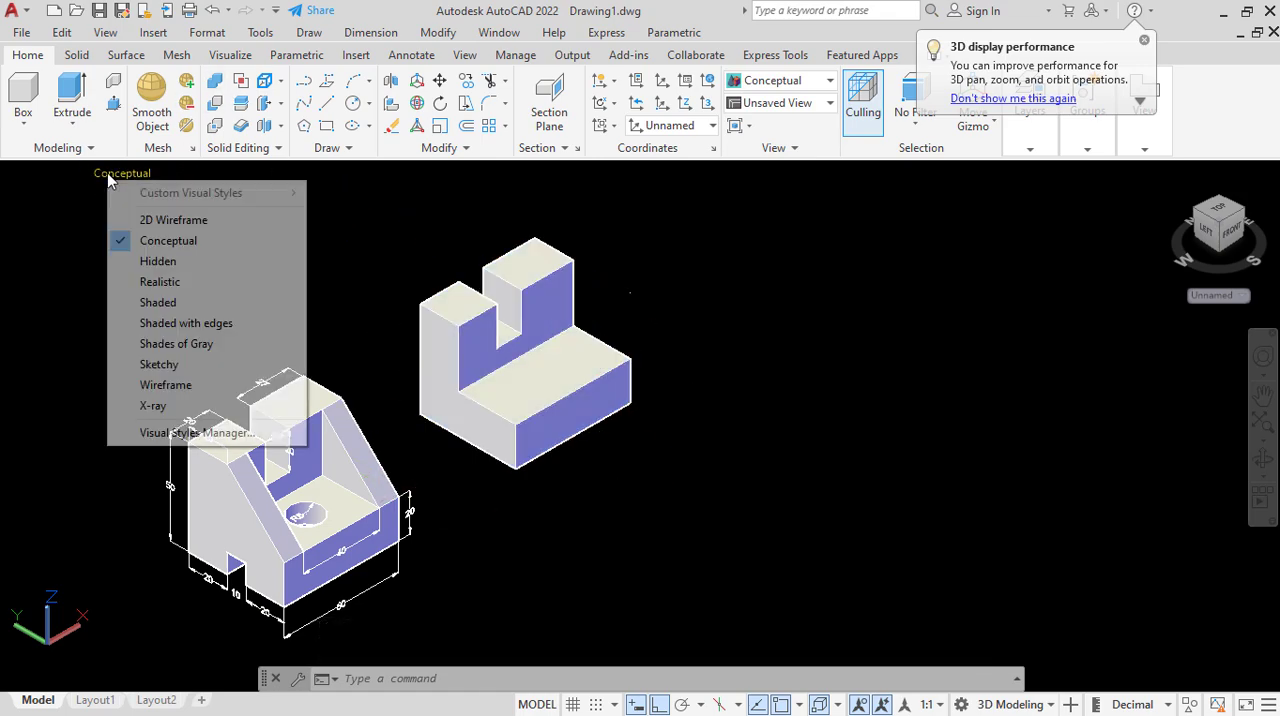
left_click(174, 221)
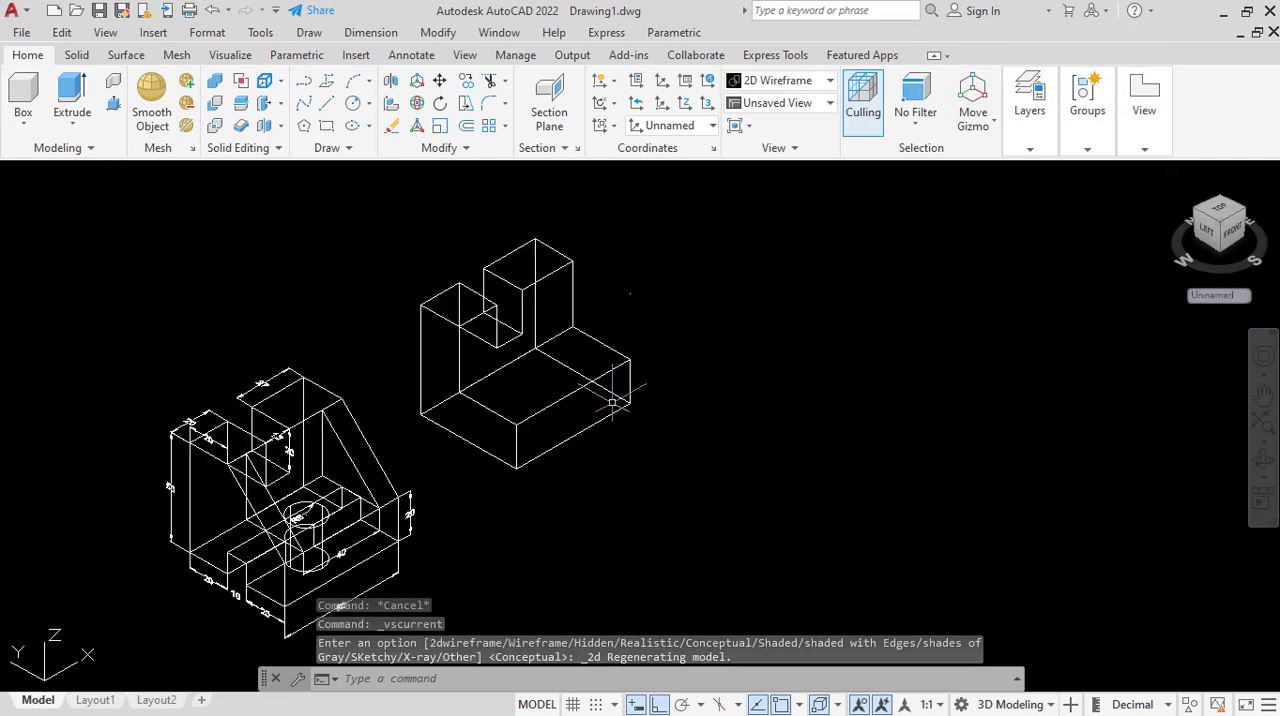
With Ortho off, draw a diagonal across the lower top face from its left inner corner to its right outer corner.
left_click(352, 103)
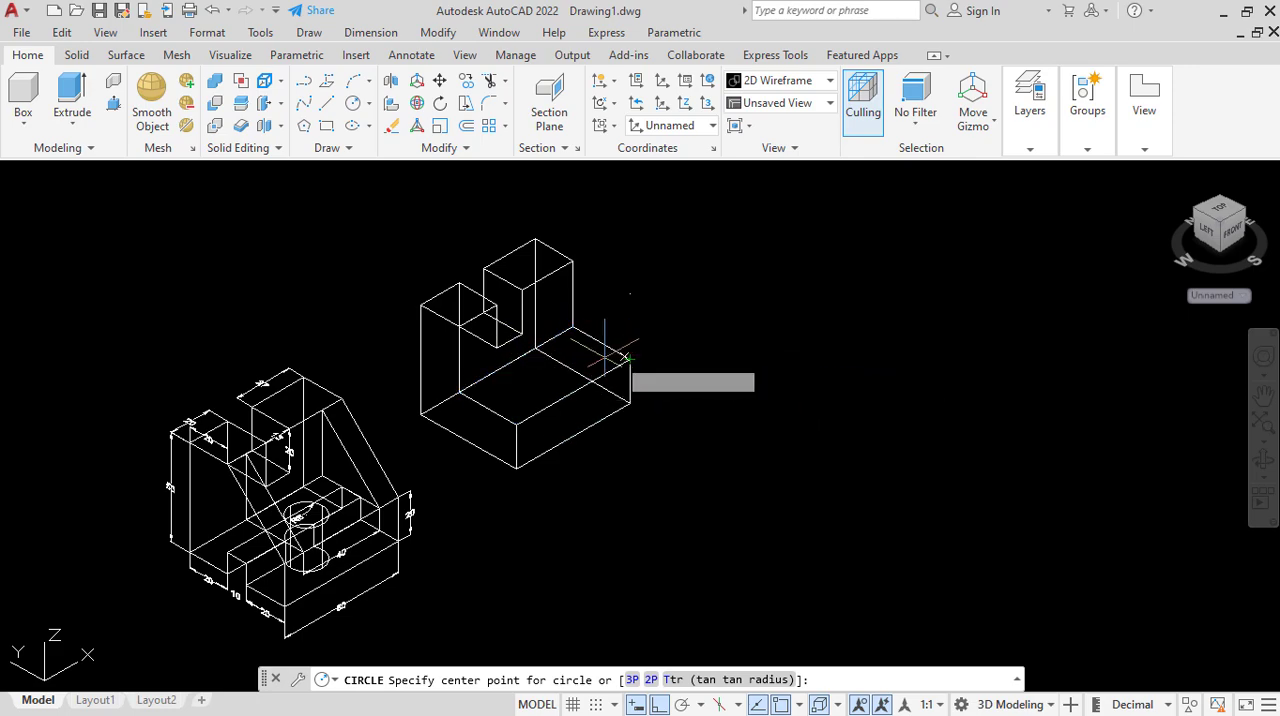
scroll(535, 375, "up", 2)
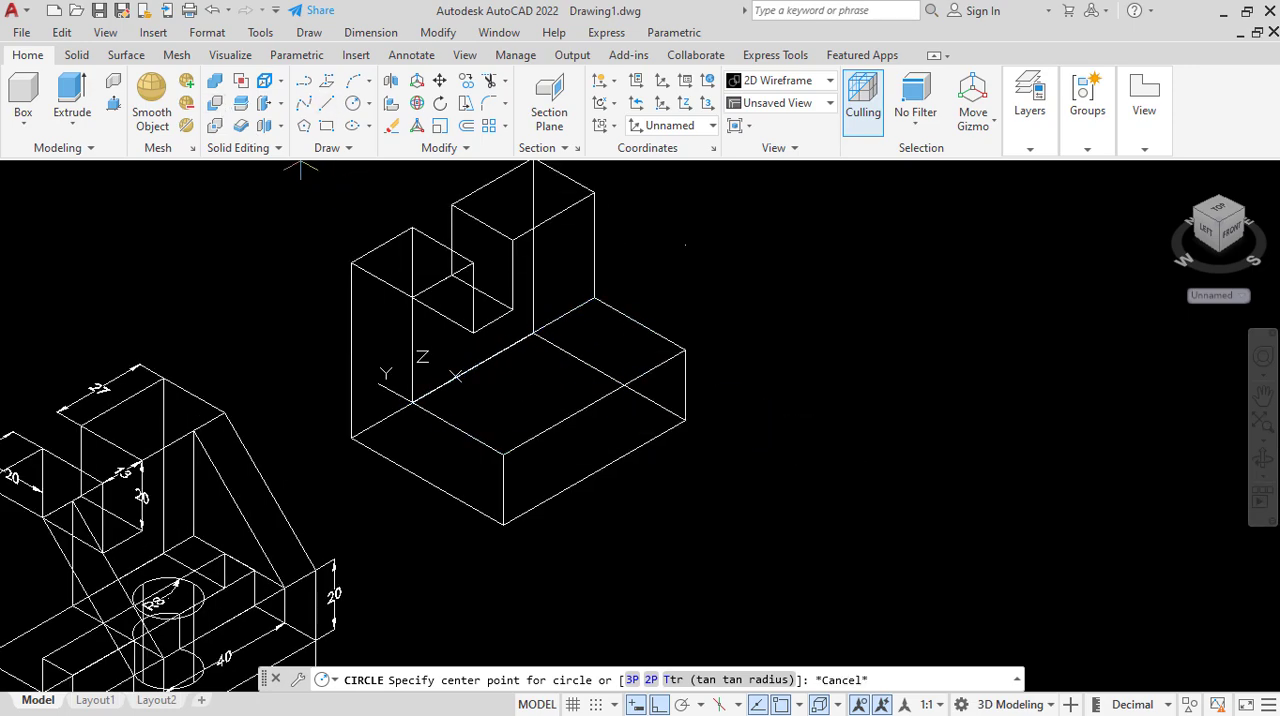
left_click(326, 103)
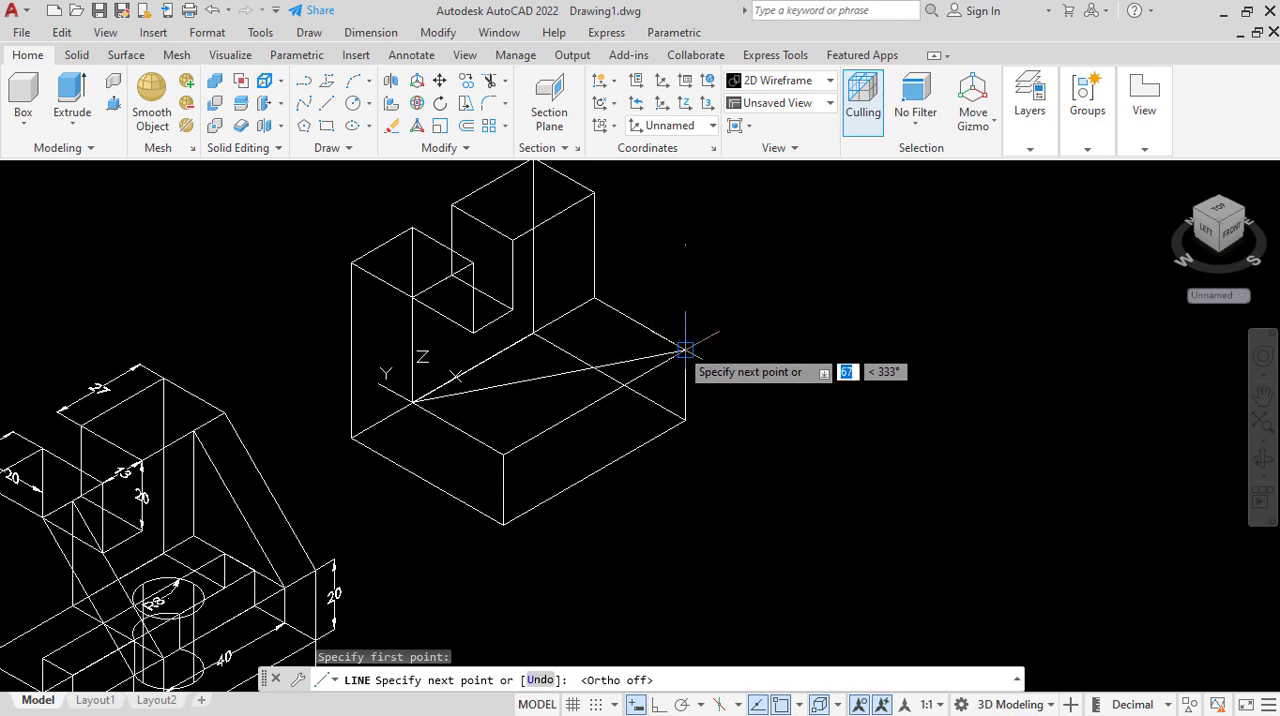
right_click(686, 352)
left_click(720, 380)
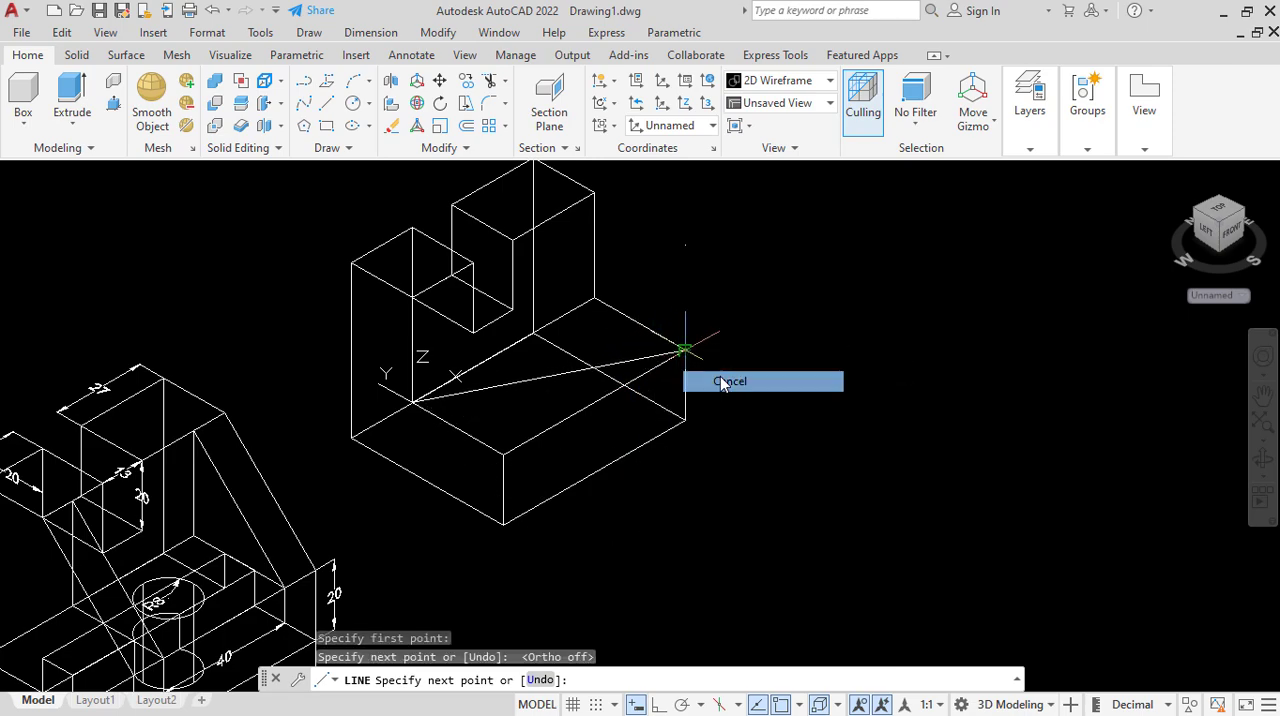
Draw the second diagonal across the lower top face, from the front outer corner to the back inner corner.
left_click(329, 108)
left_click(501, 451)
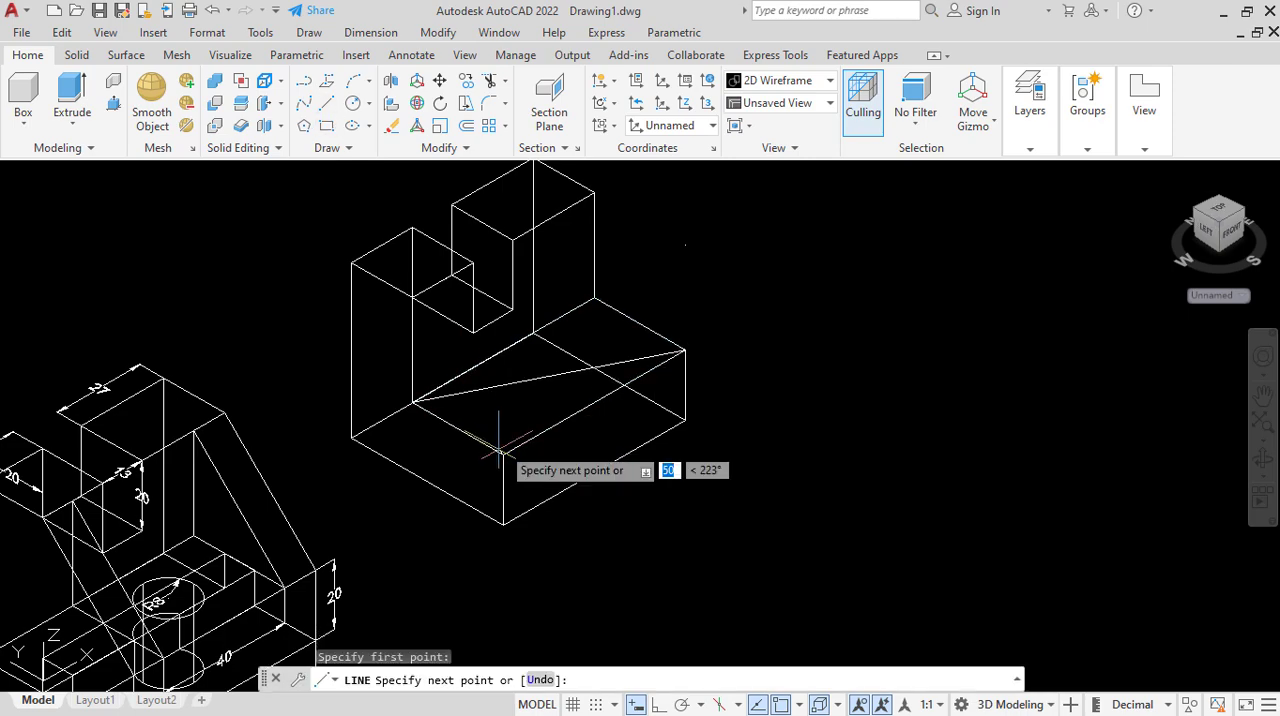
left_click(595, 297)
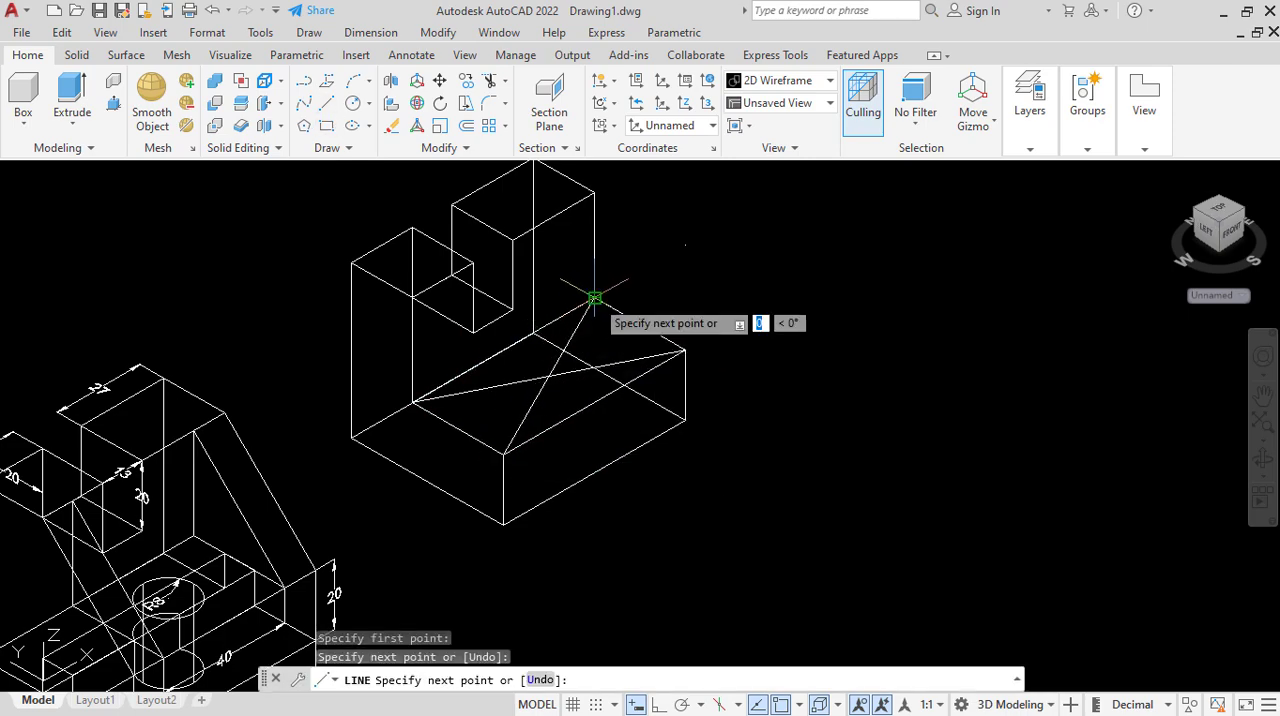
right_click(595, 297)
left_click(630, 311)
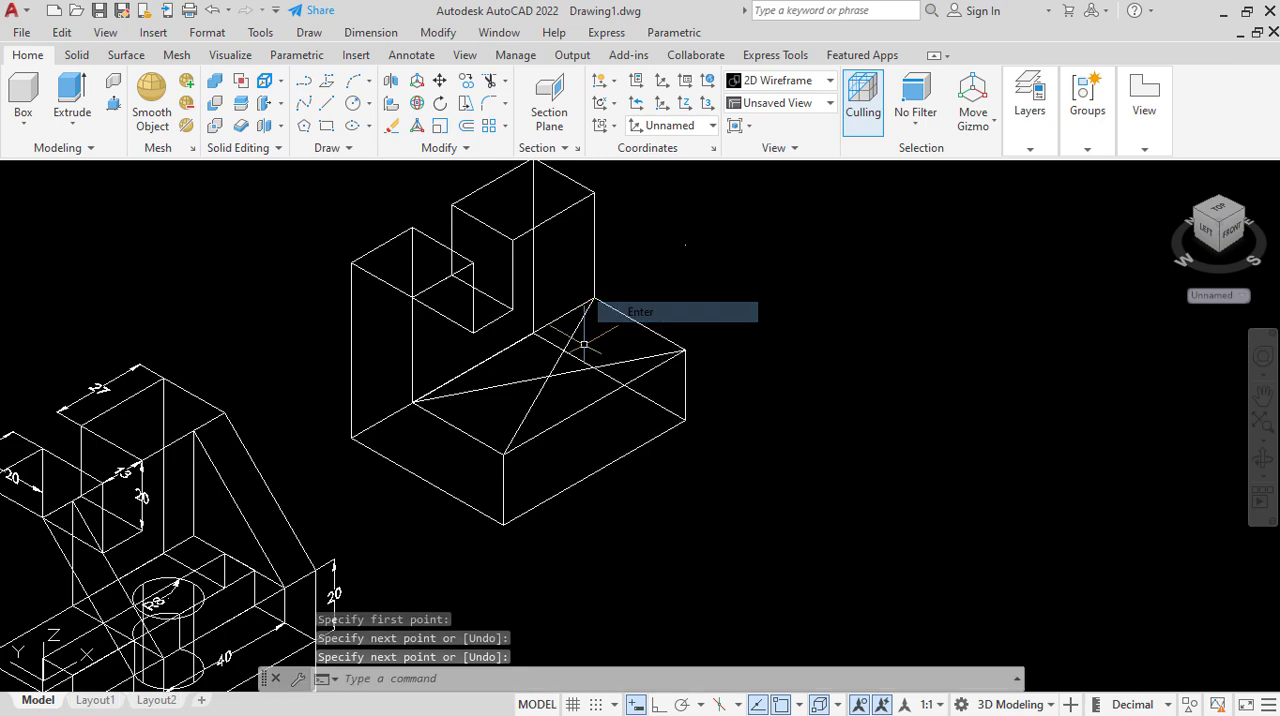
Draw a circle of radius 8 on the lower top face, centred where the two diagonals cross.
left_click(352, 104)
left_click(548, 376)
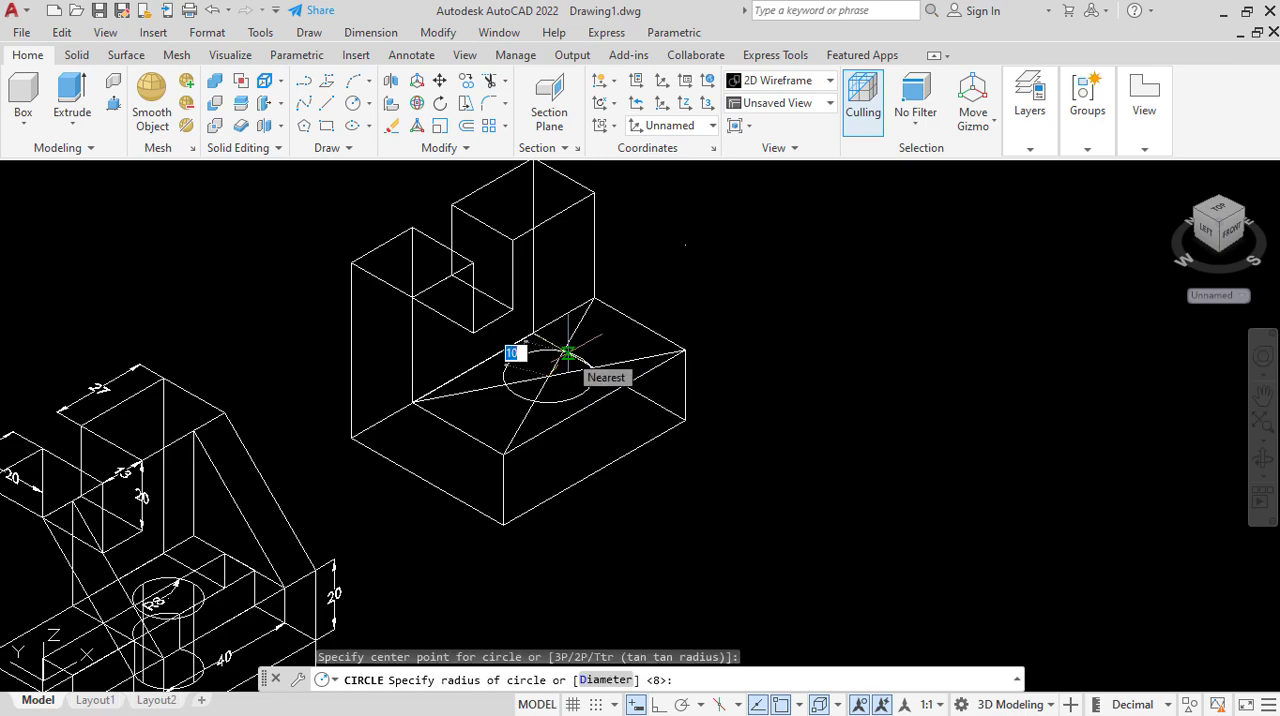
type("8")
key("Return")
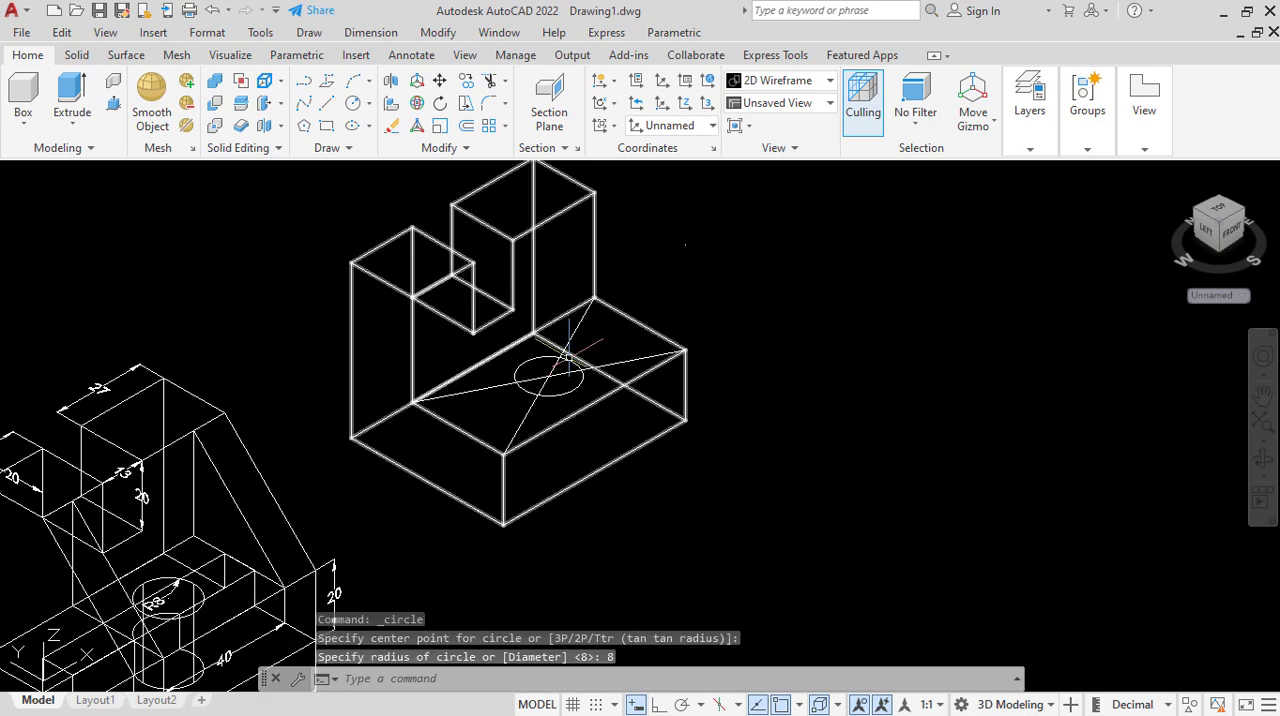
Erase both diagonal construction lines from the lower top face.
right_click(702, 263)
left_click(737, 356)
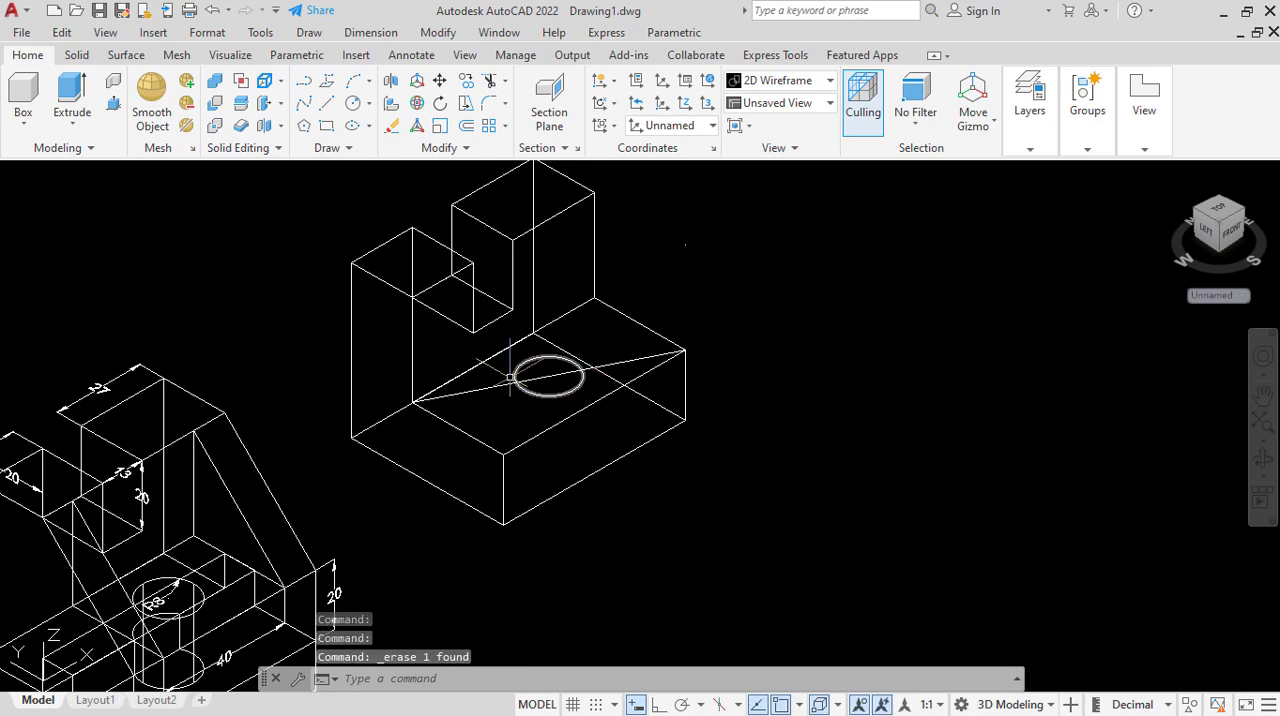
left_click(469, 391)
right_click(768, 228)
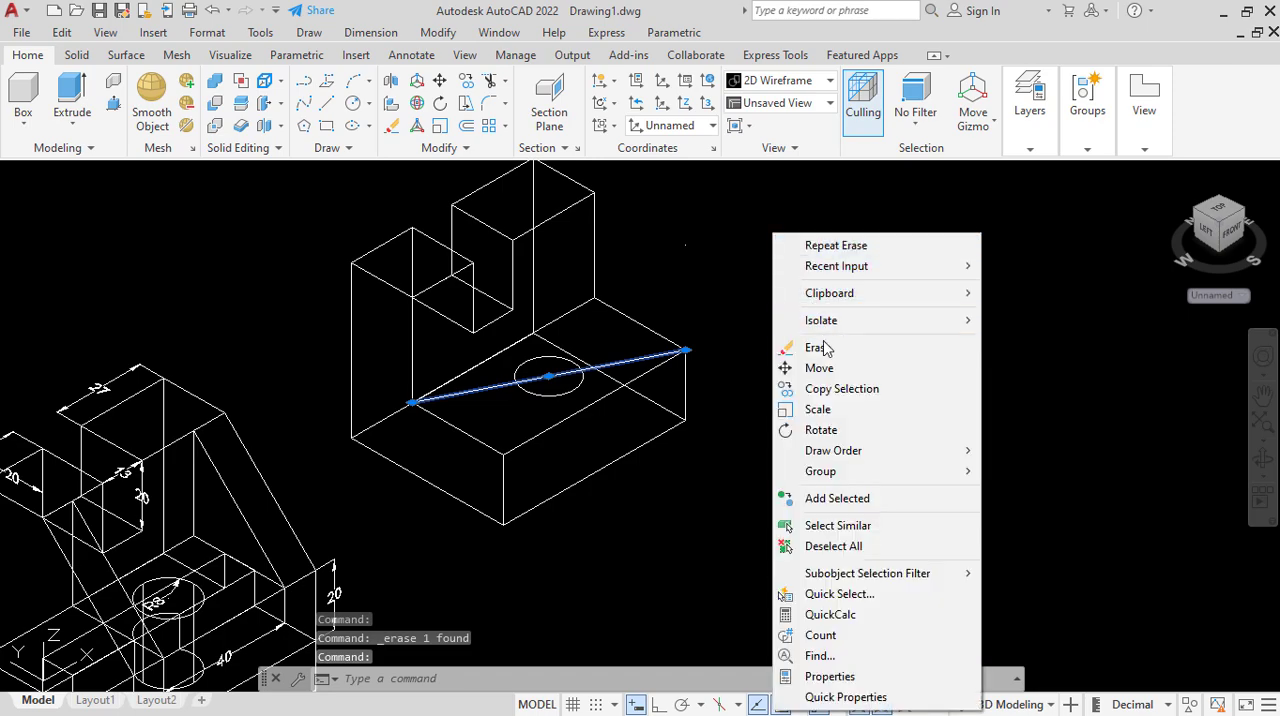
left_click(771, 350)
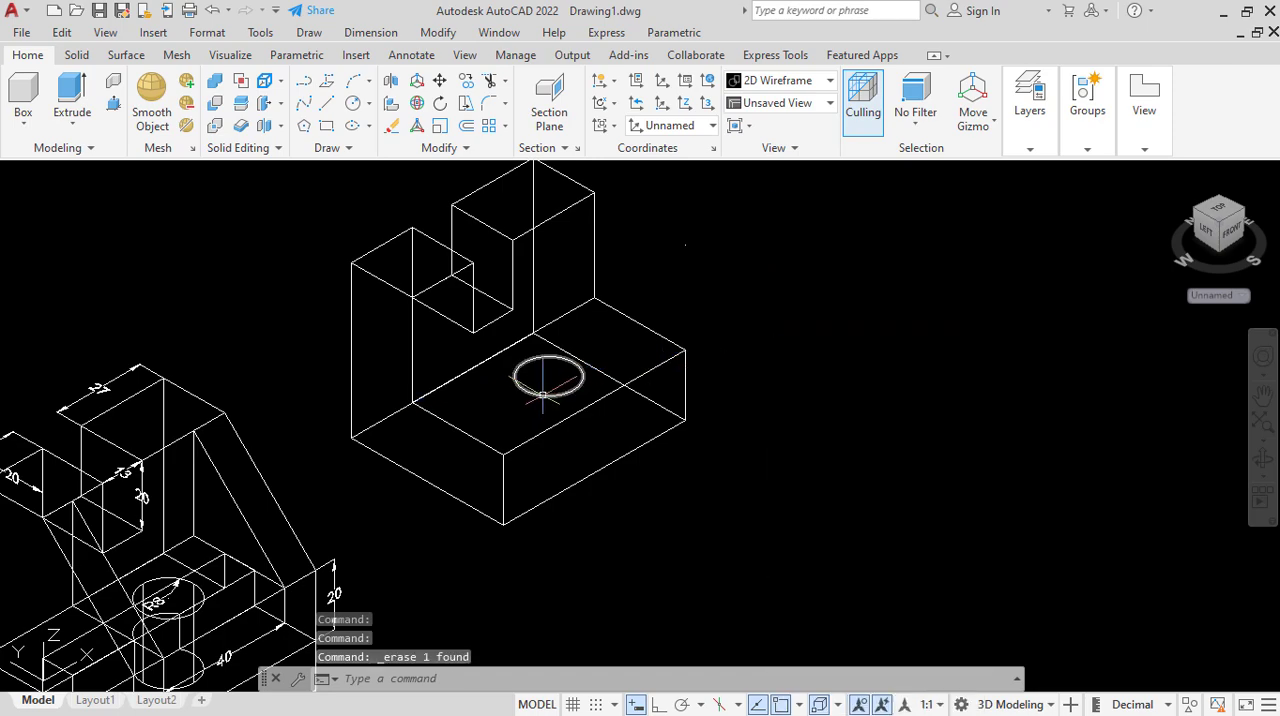
Extrude the radius 8 circle 20 units down through the base.
left_click(542, 394)
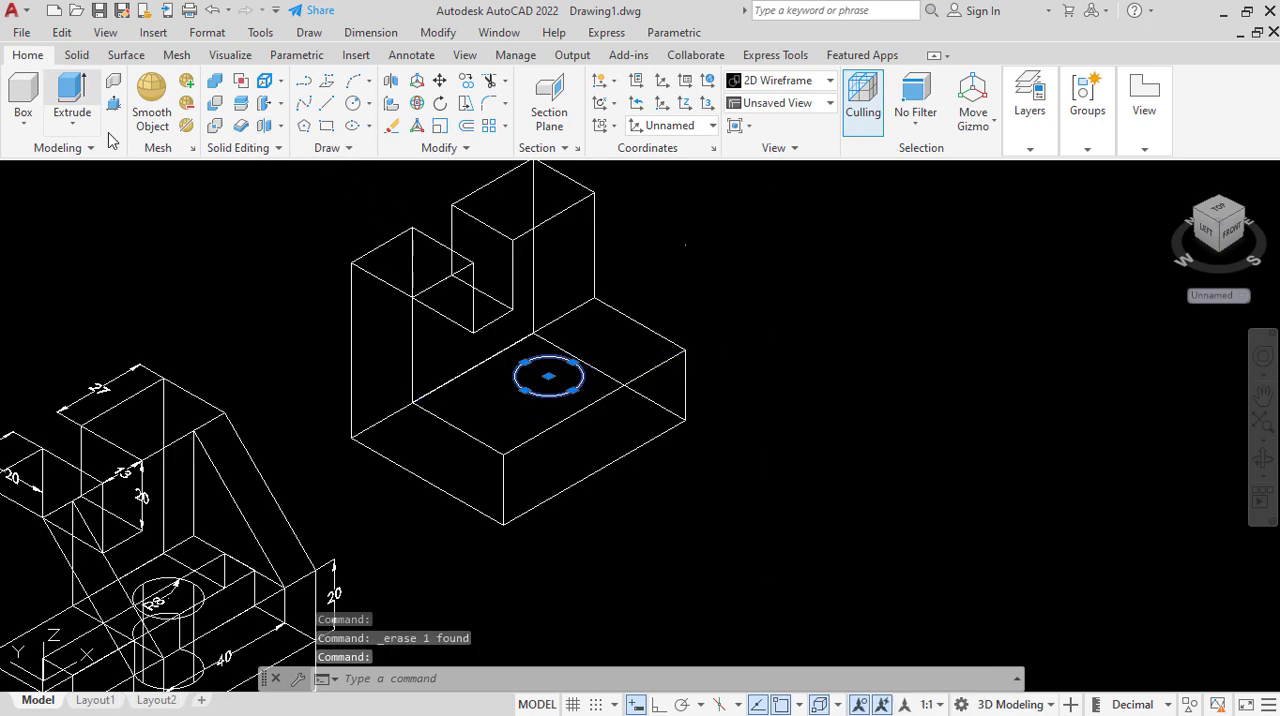
left_click(72, 95)
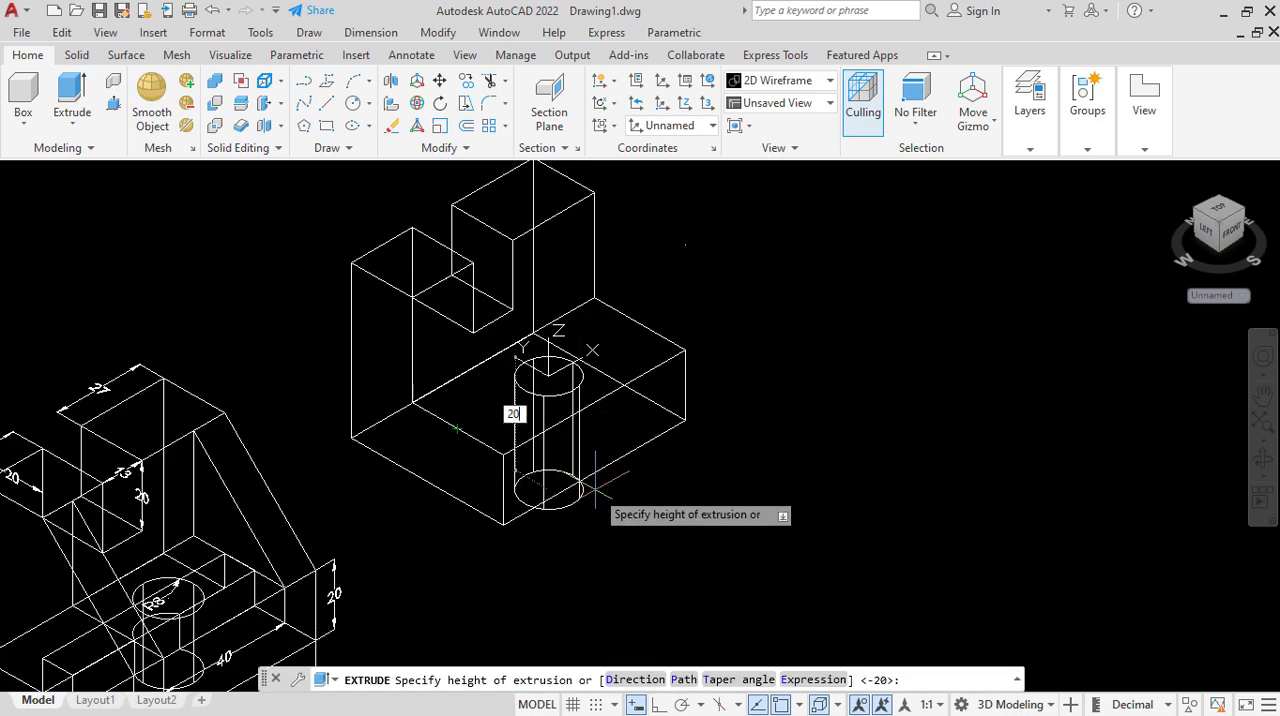
type("20")
key("Return")
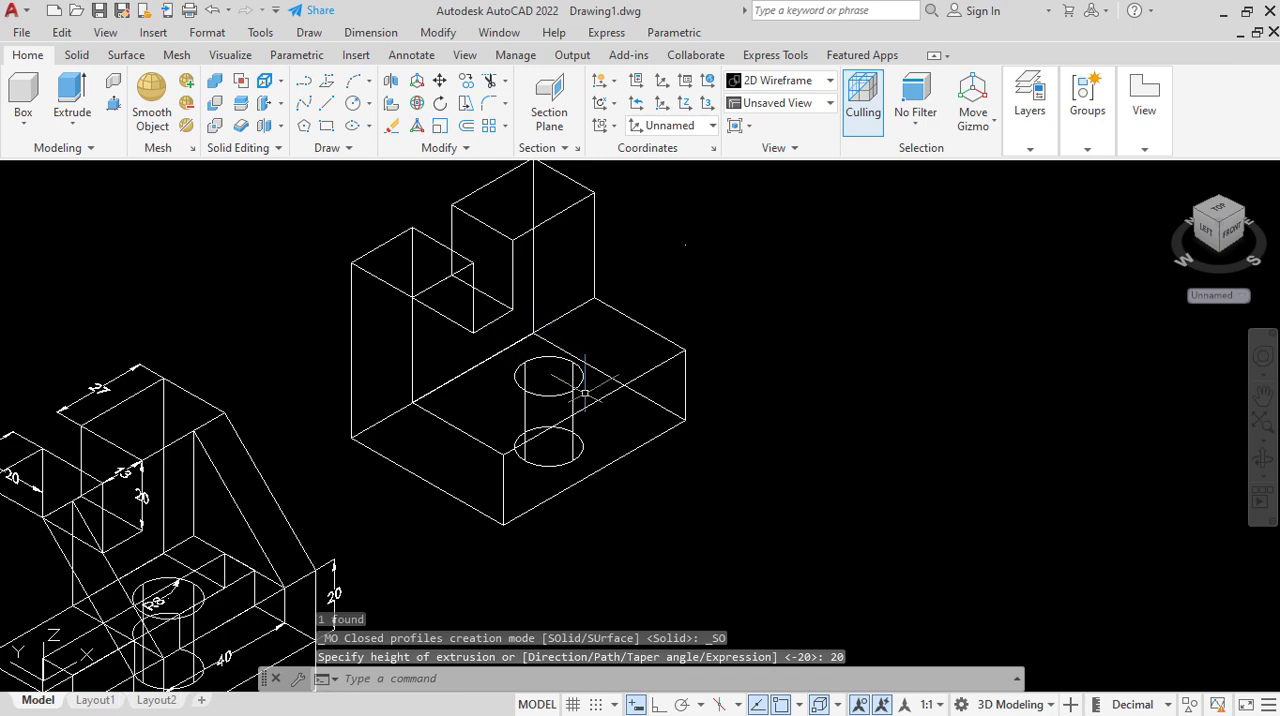
Subtract the extruded cylinder from the notched L-shaped body to cut the through hole.
left_click(214, 103)
left_click(349, 355)
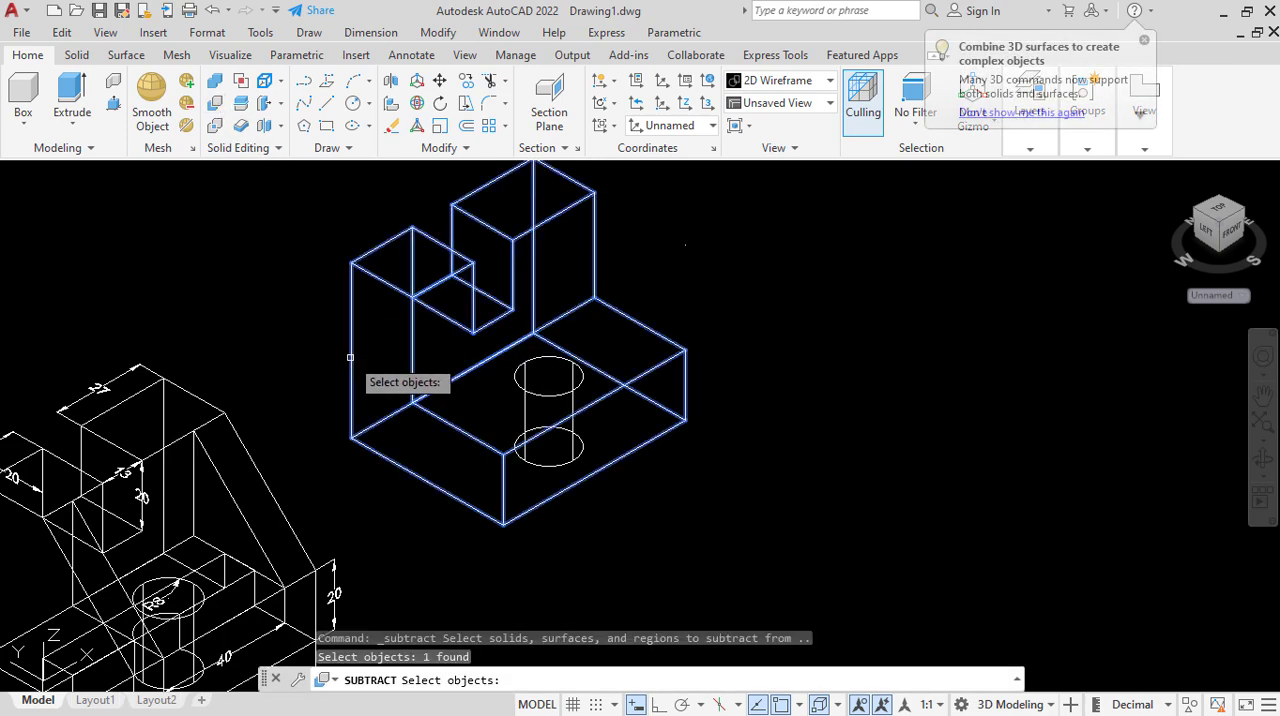
key("Return")
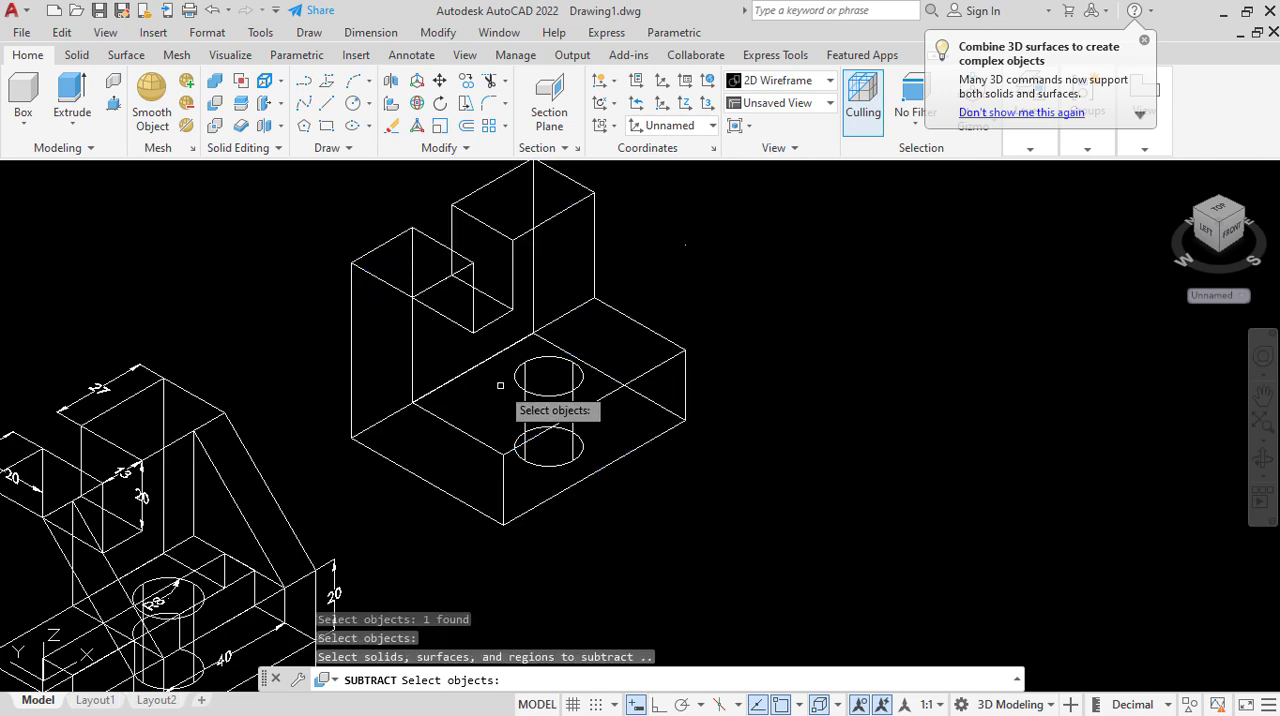
left_click(562, 393)
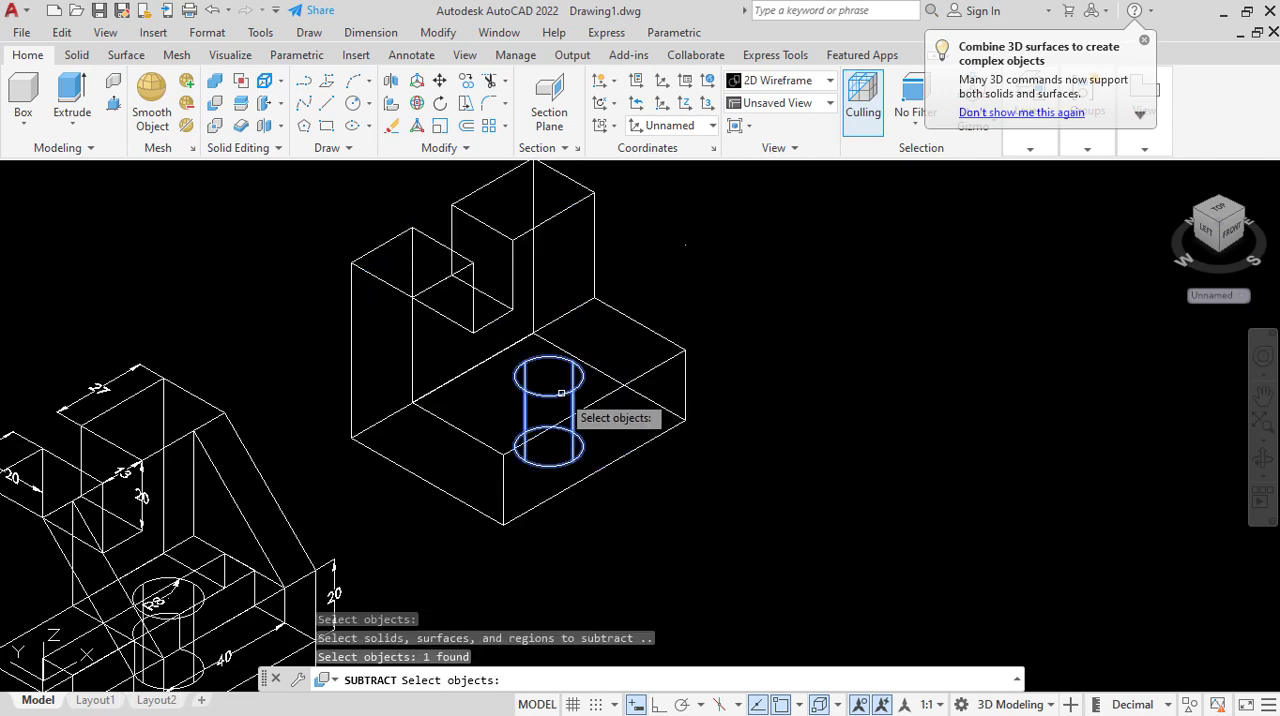
key("Return")
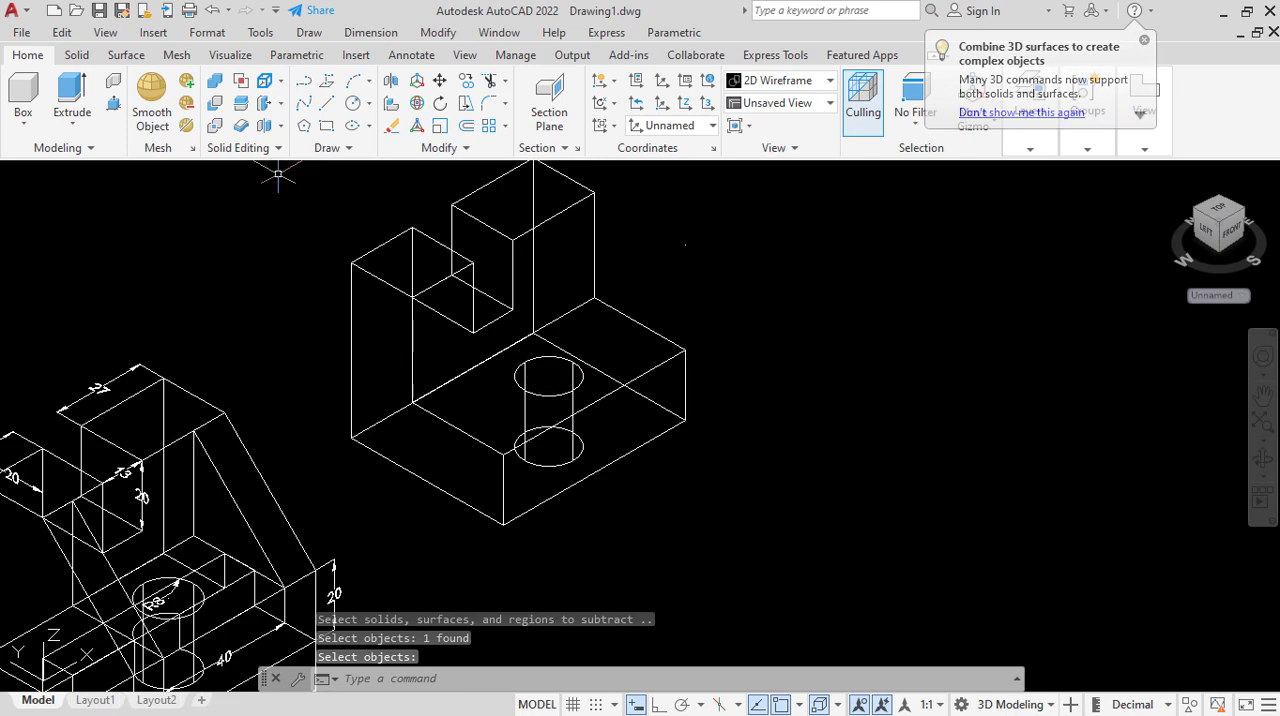
left_click(212, 108)
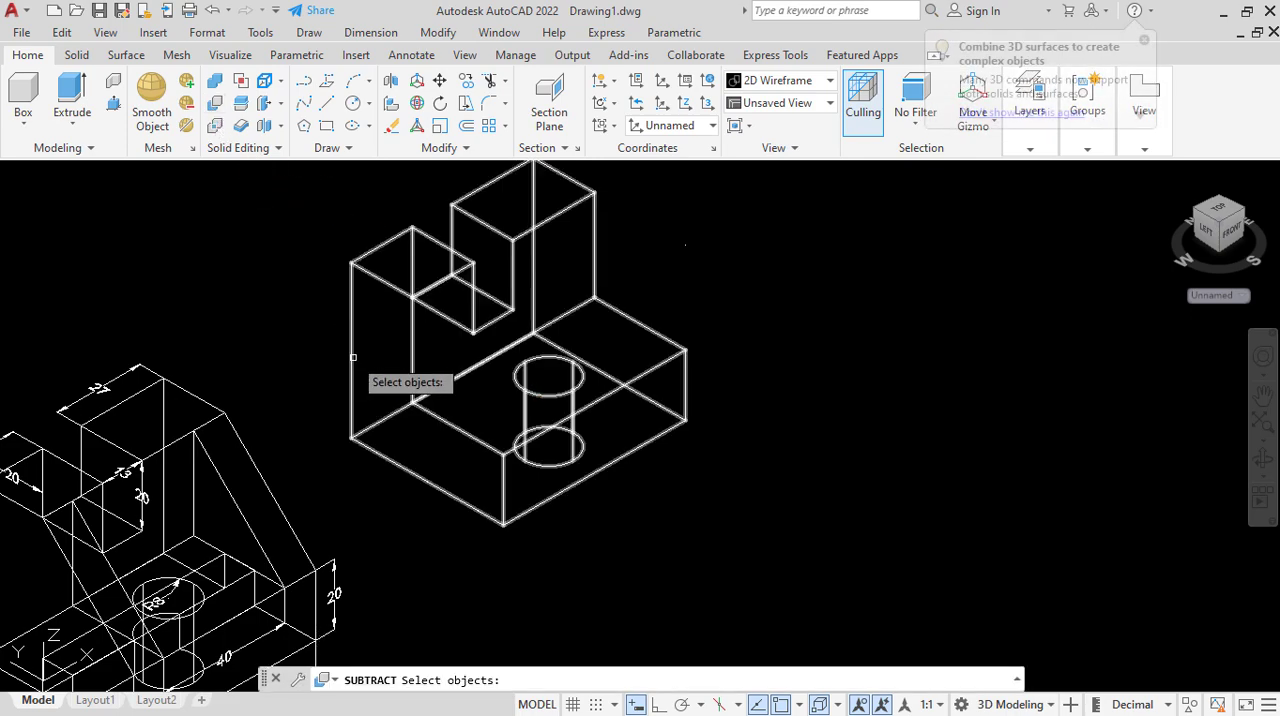
left_click(350, 345)
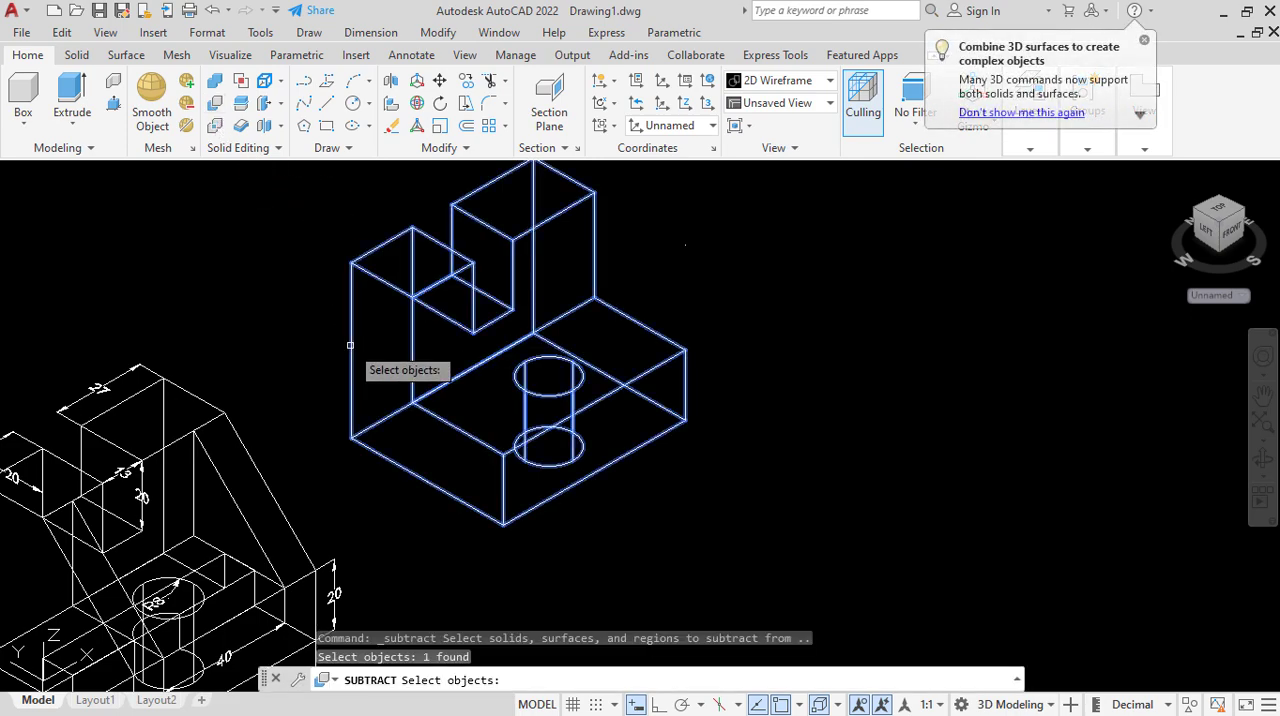
key("Return")
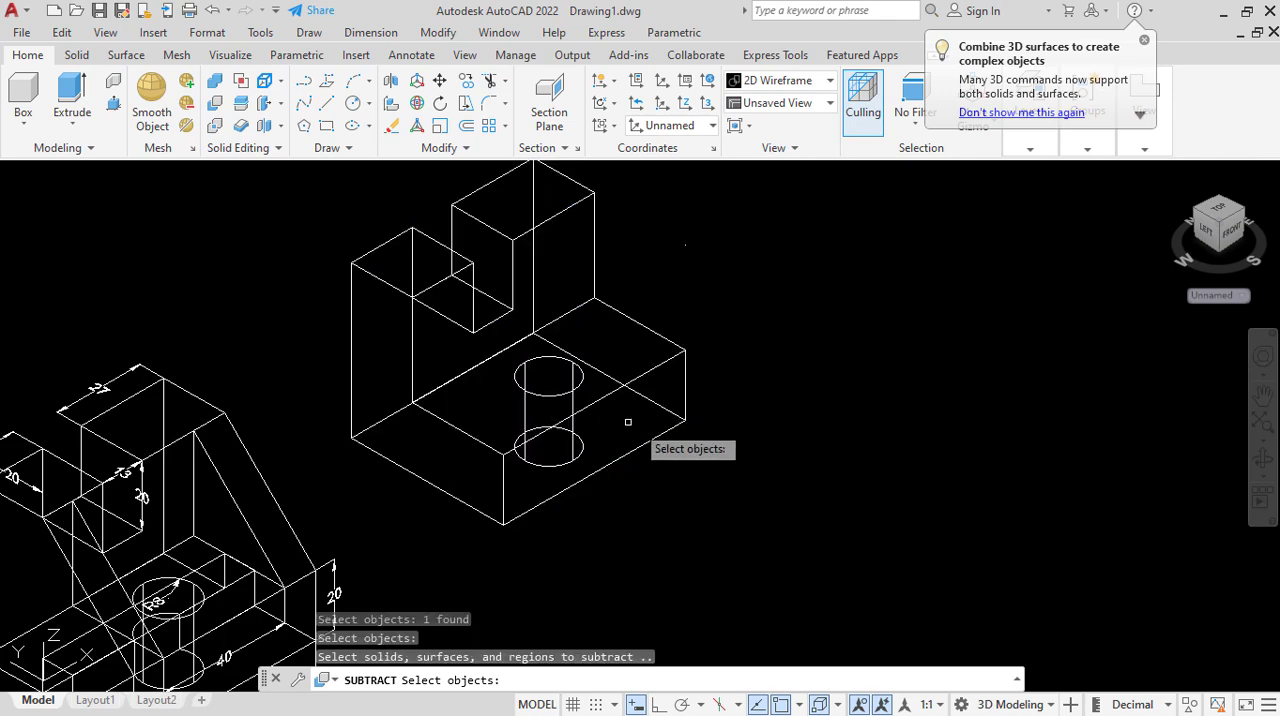
left_click(579, 405)
left_click(743, 306)
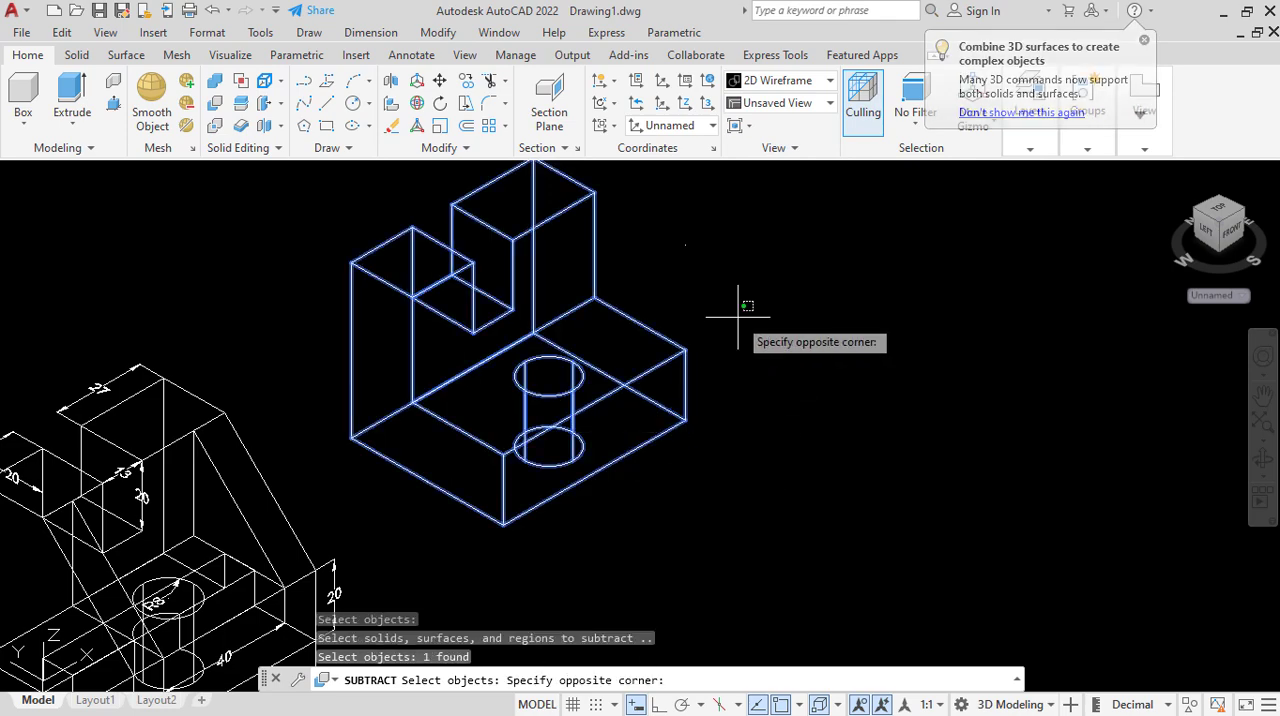
left_click(738, 318)
key("Escape")
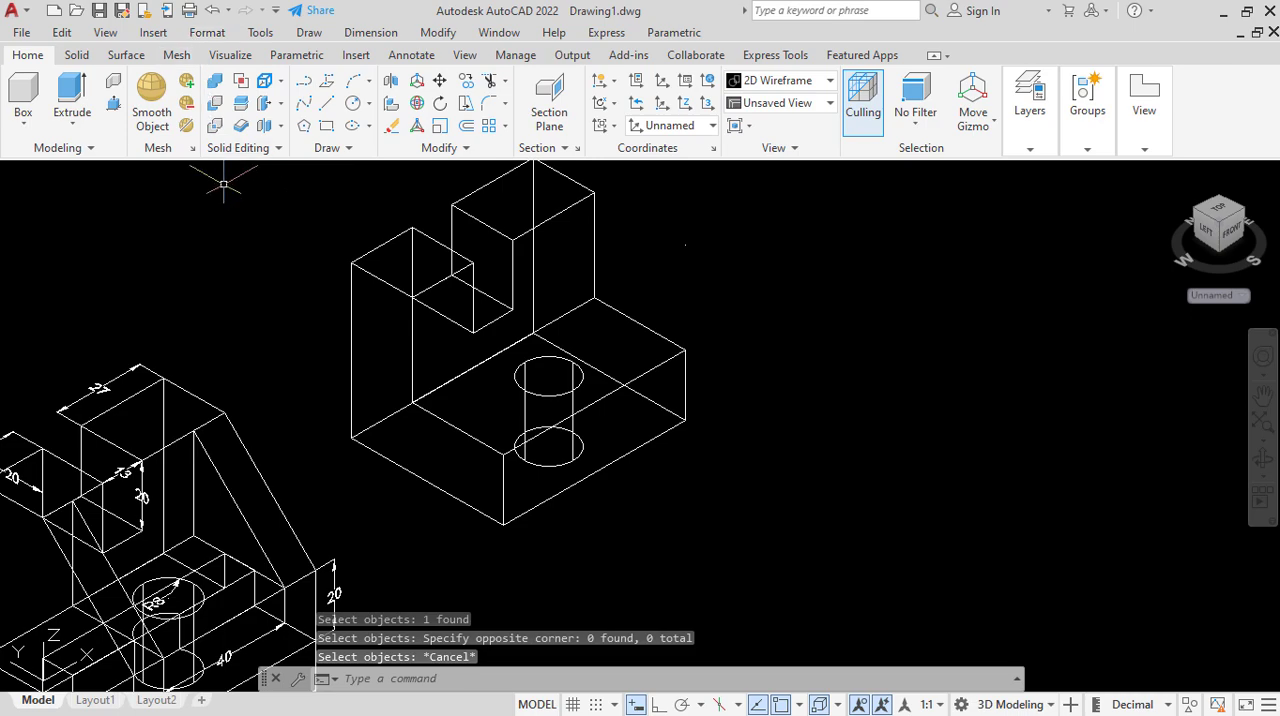
Inspect the hole in the Conceptual visual style, return to 2D Wireframe and compare the body with the dimensioned reference part.
left_click(130, 173)
left_click(165, 240)
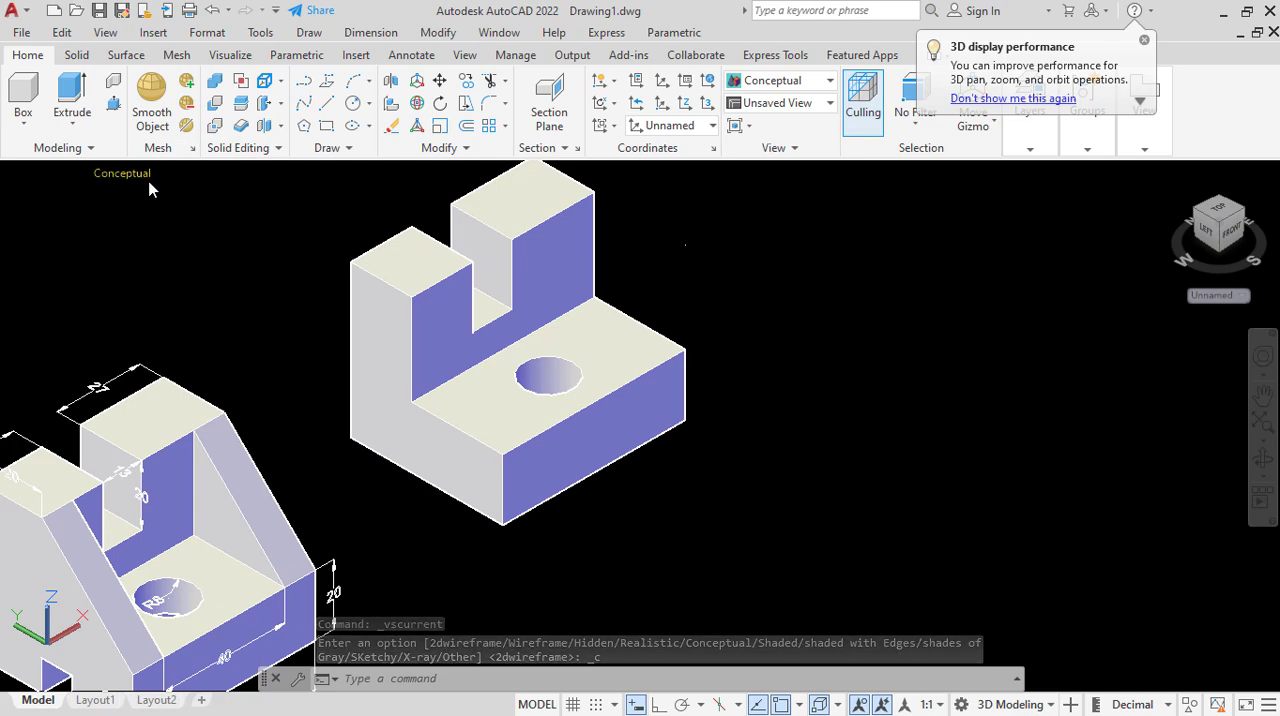
left_click(140, 174)
left_click(200, 219)
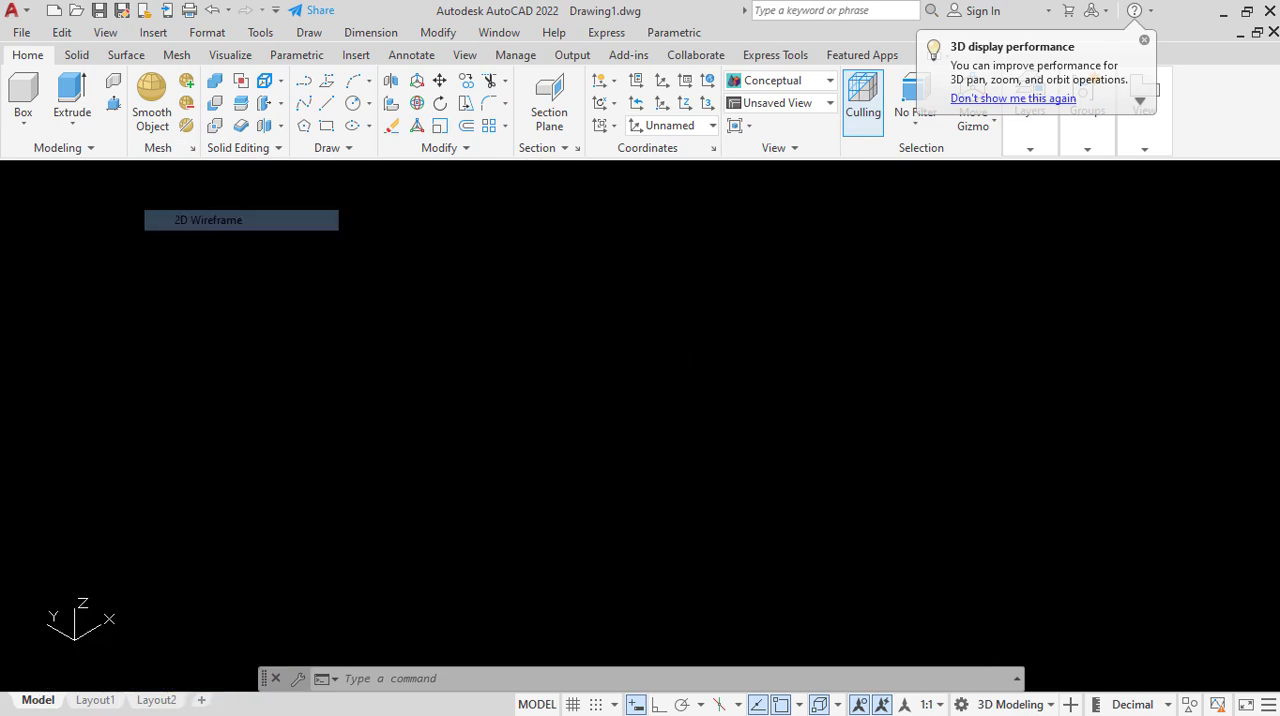
scroll(366, 409, "down", 2)
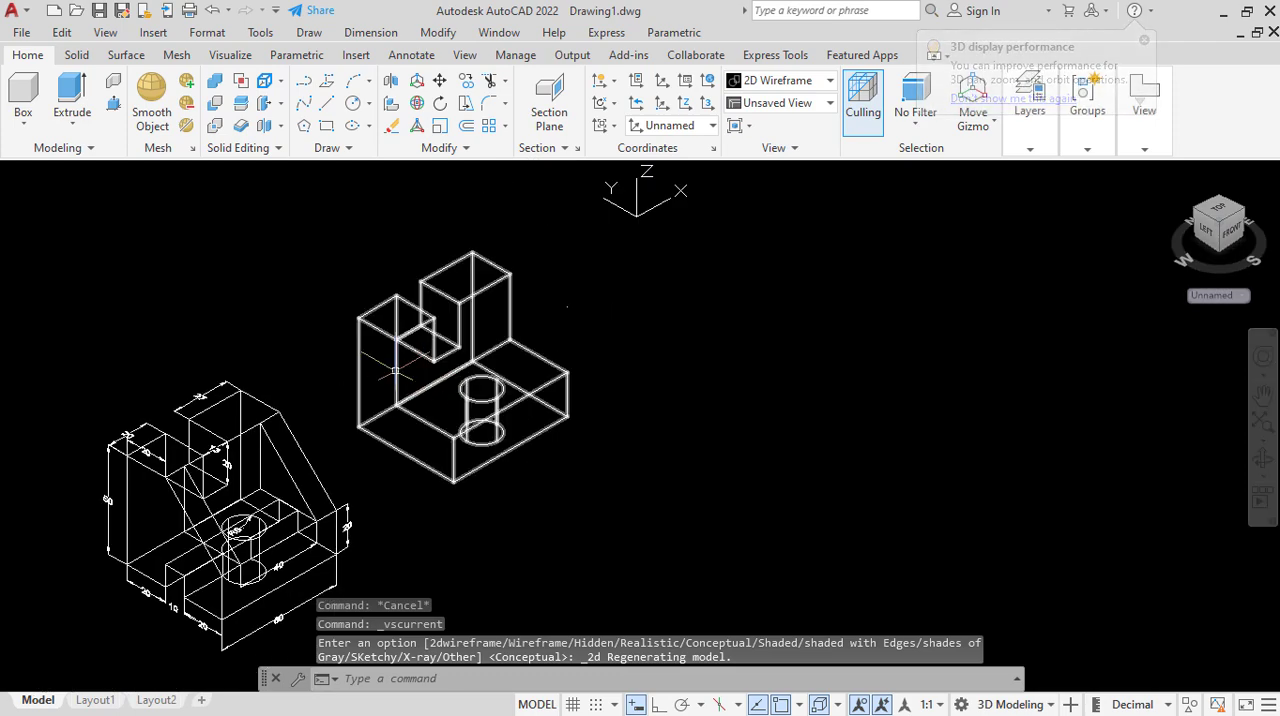
scroll(380, 363, "up", 2)
scroll(586, 200, "down", 2)
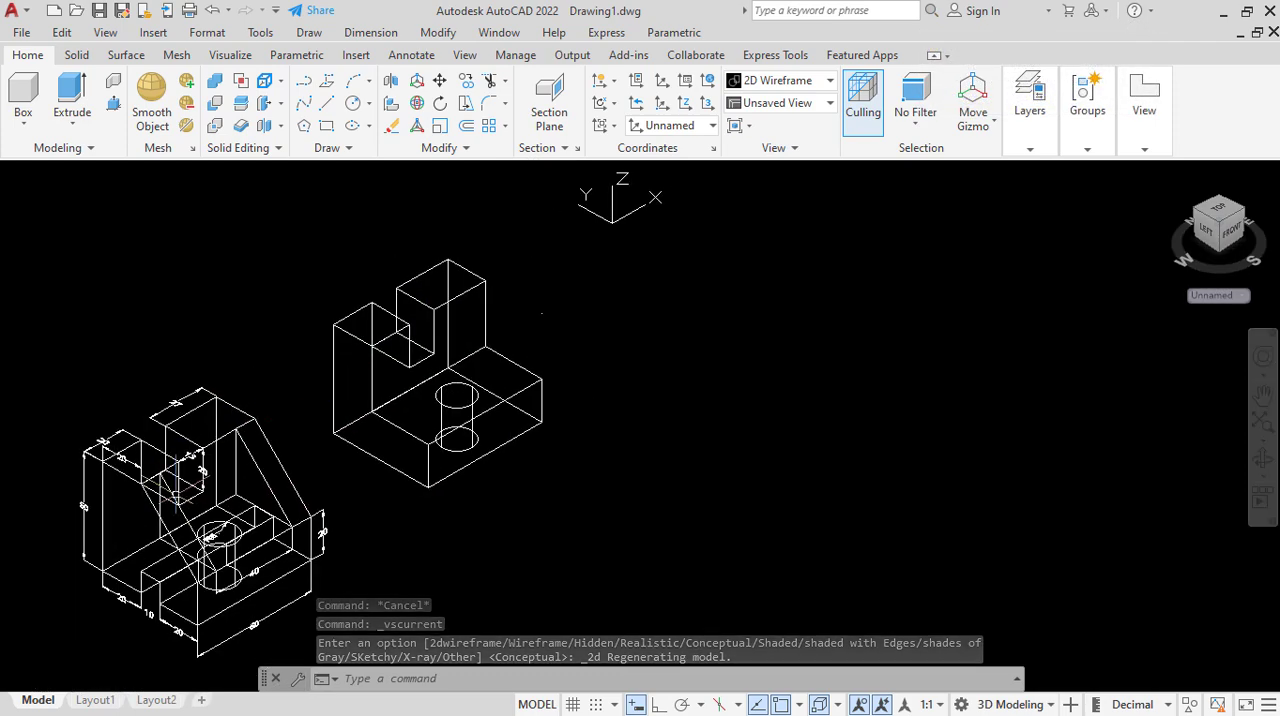
scroll(297, 420, "up", 2)
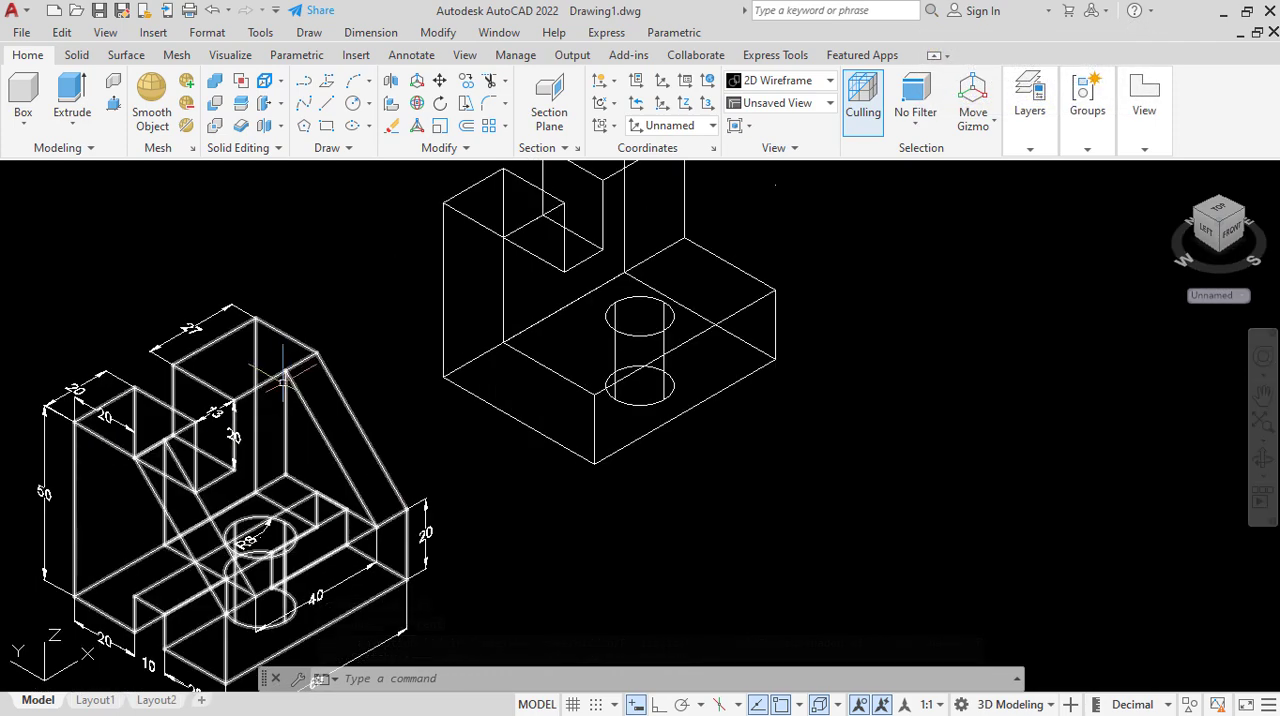
scroll(380, 465, "down", 2)
scroll(497, 346, "up", 2)
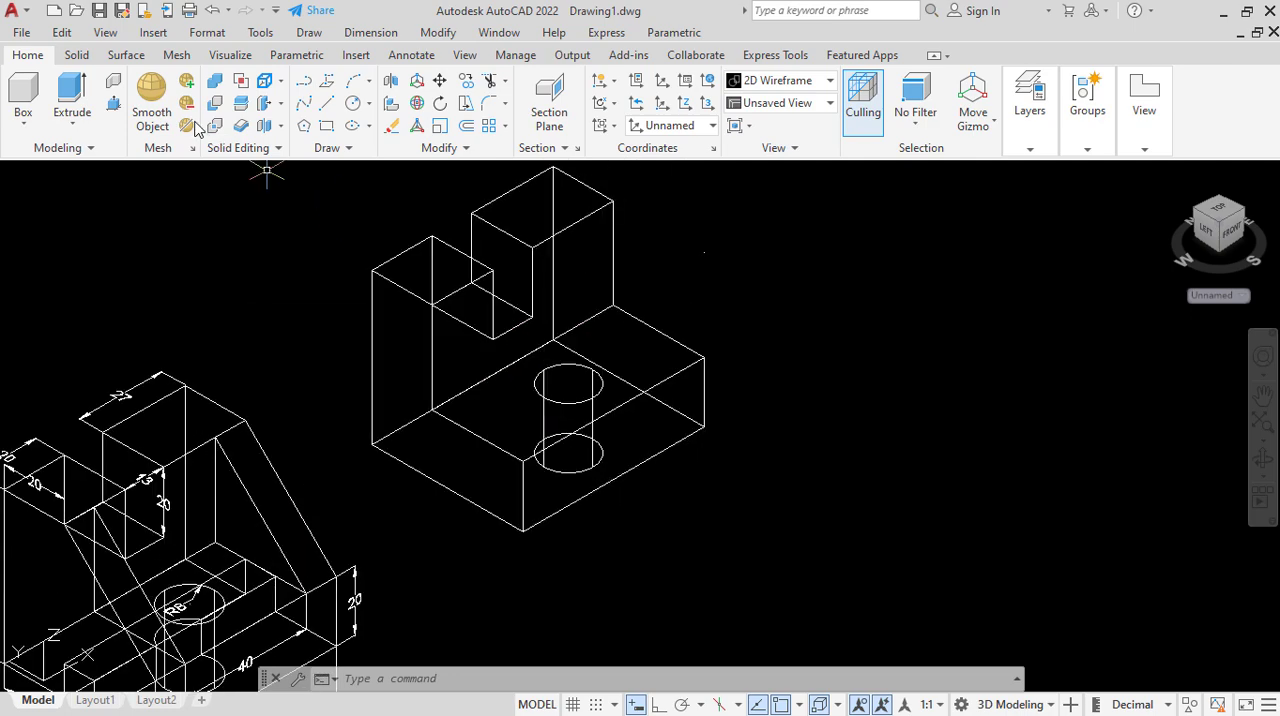
Try to outline the triangular rib at the base's left end with lines in 2D Wireframe, and undo the lines.
type("l")
key("Return")
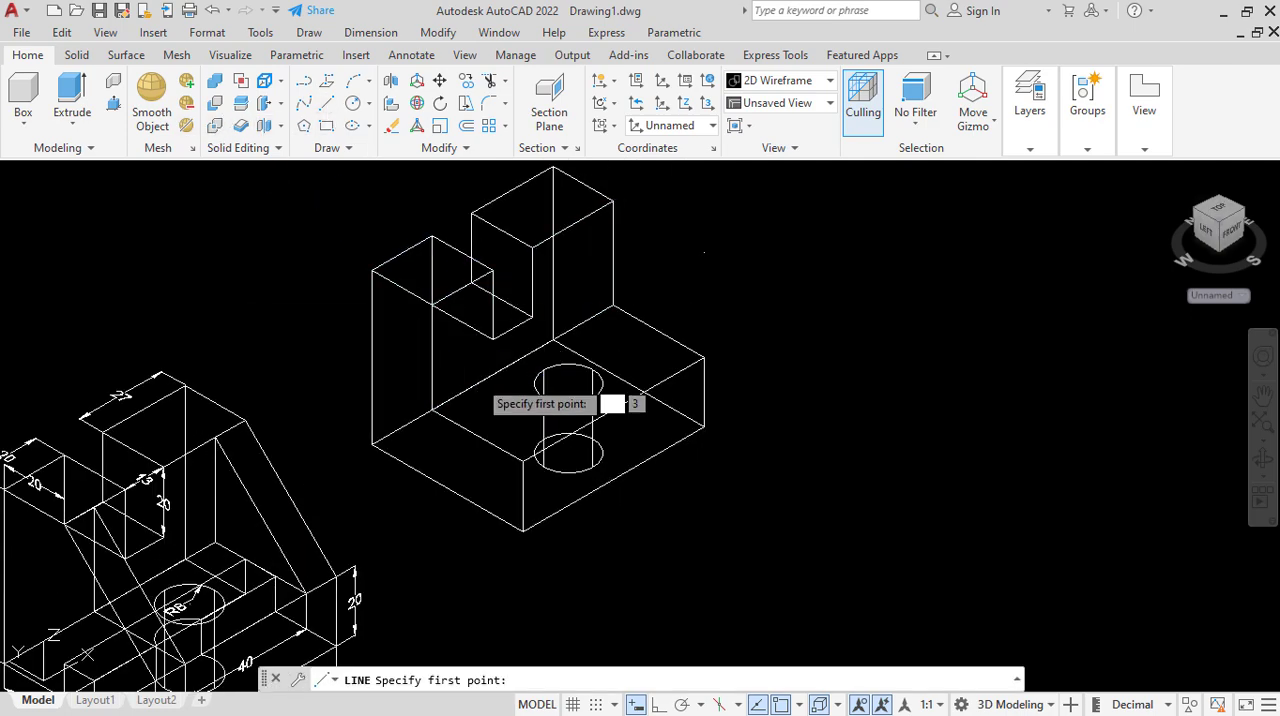
scroll(482, 407, "up", 2)
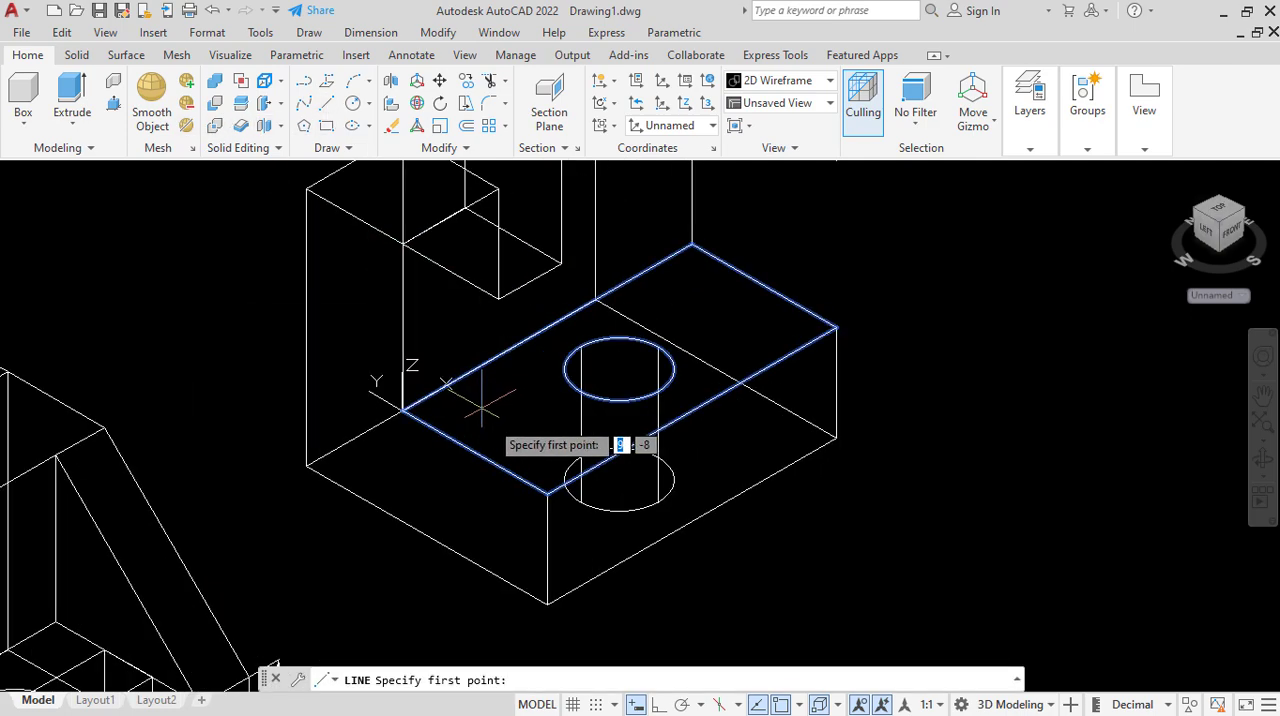
left_click(509, 479)
scroll(531, 542, "down", 2)
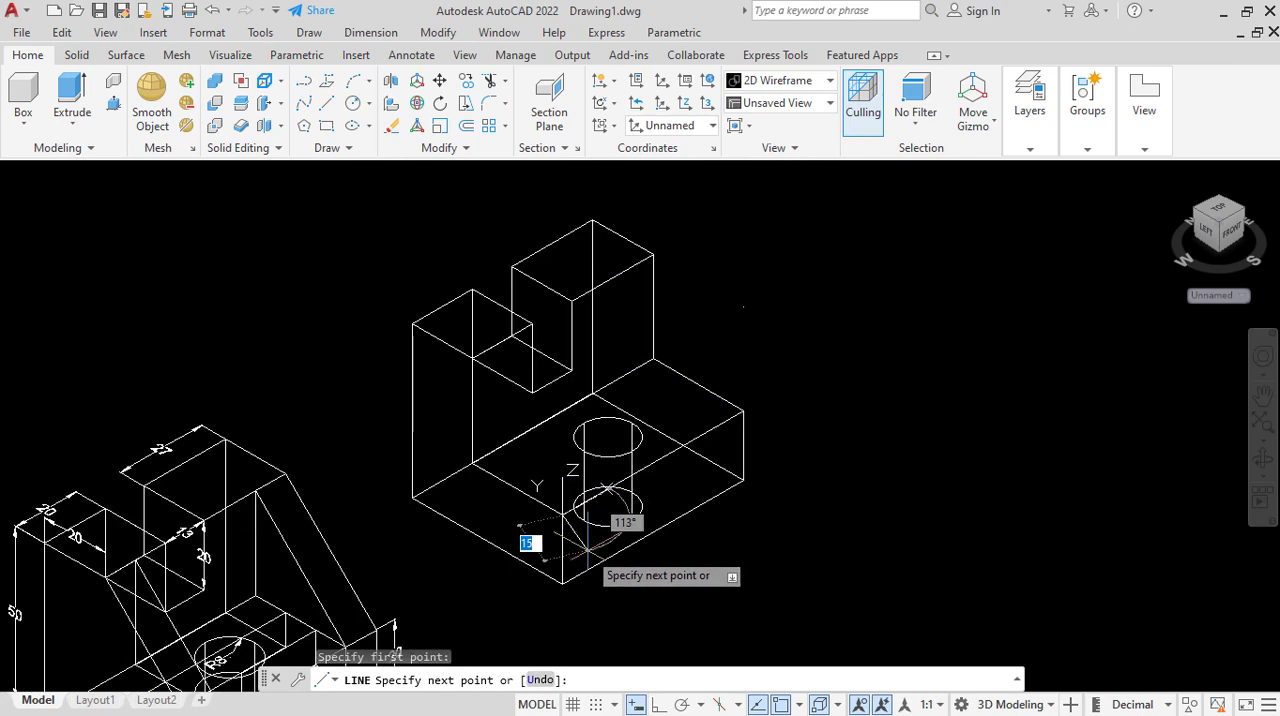
left_click(472, 358)
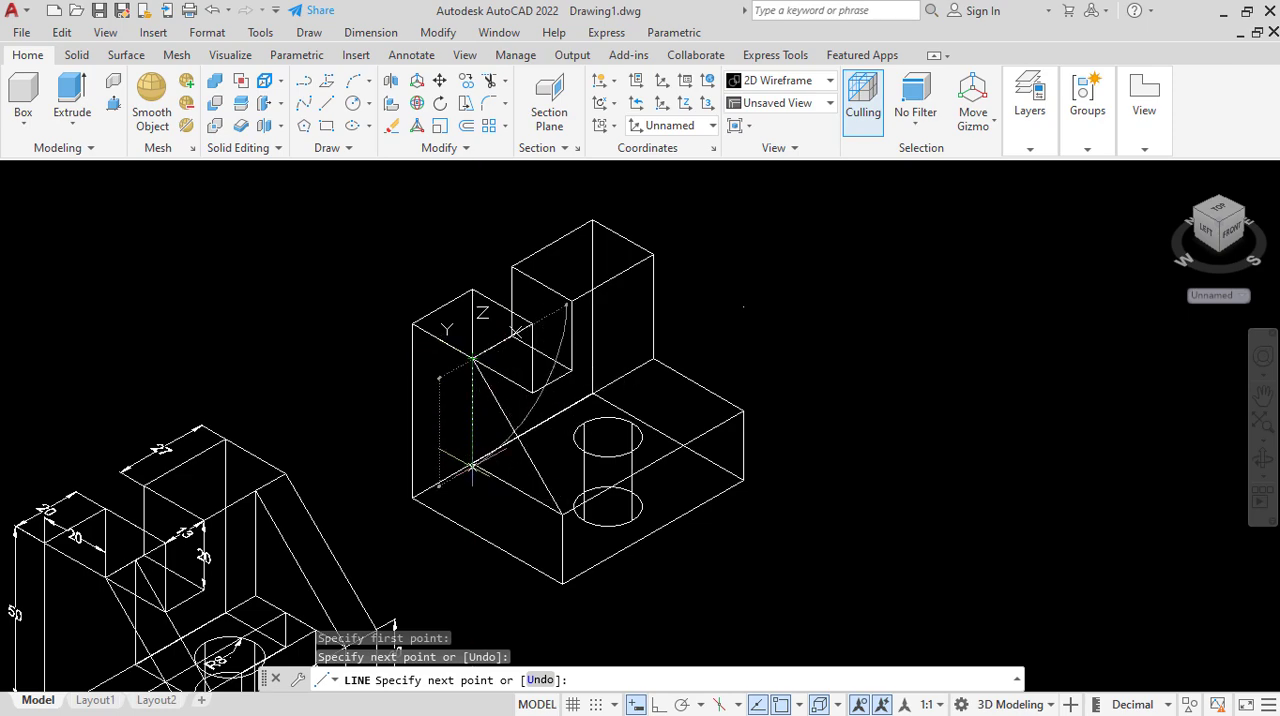
left_click(472, 466)
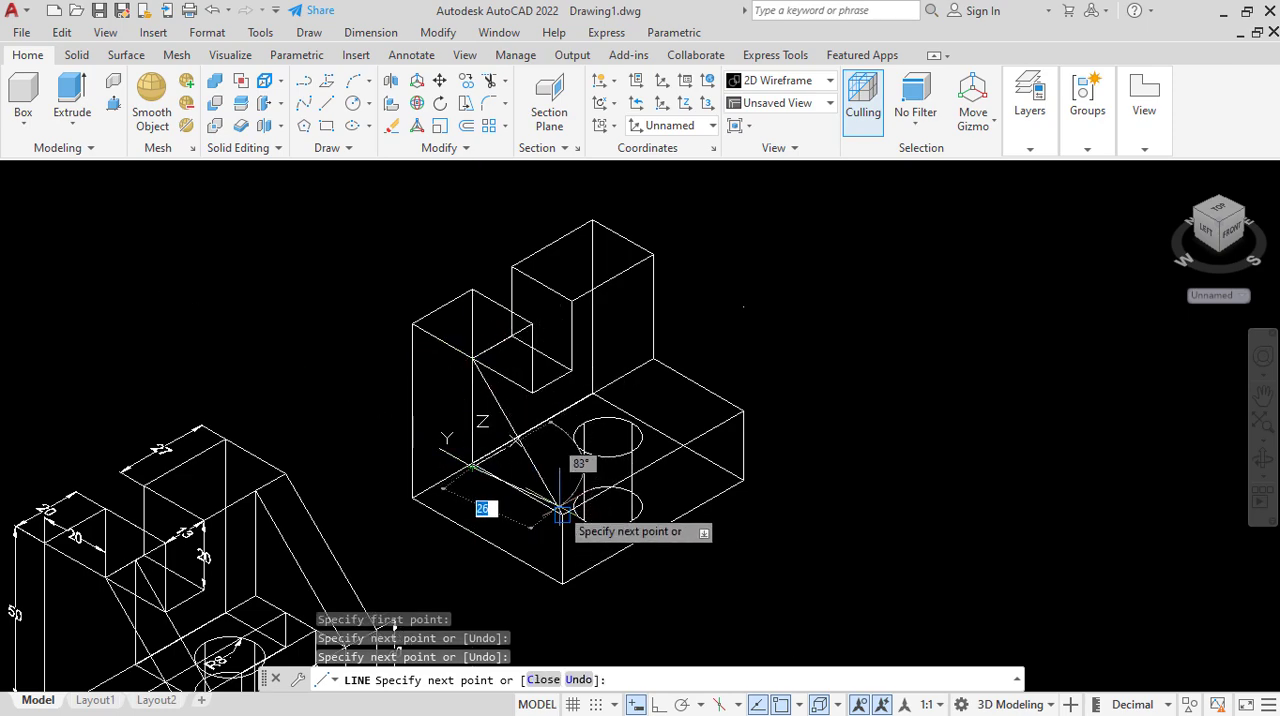
scroll(561, 519, "up", 6)
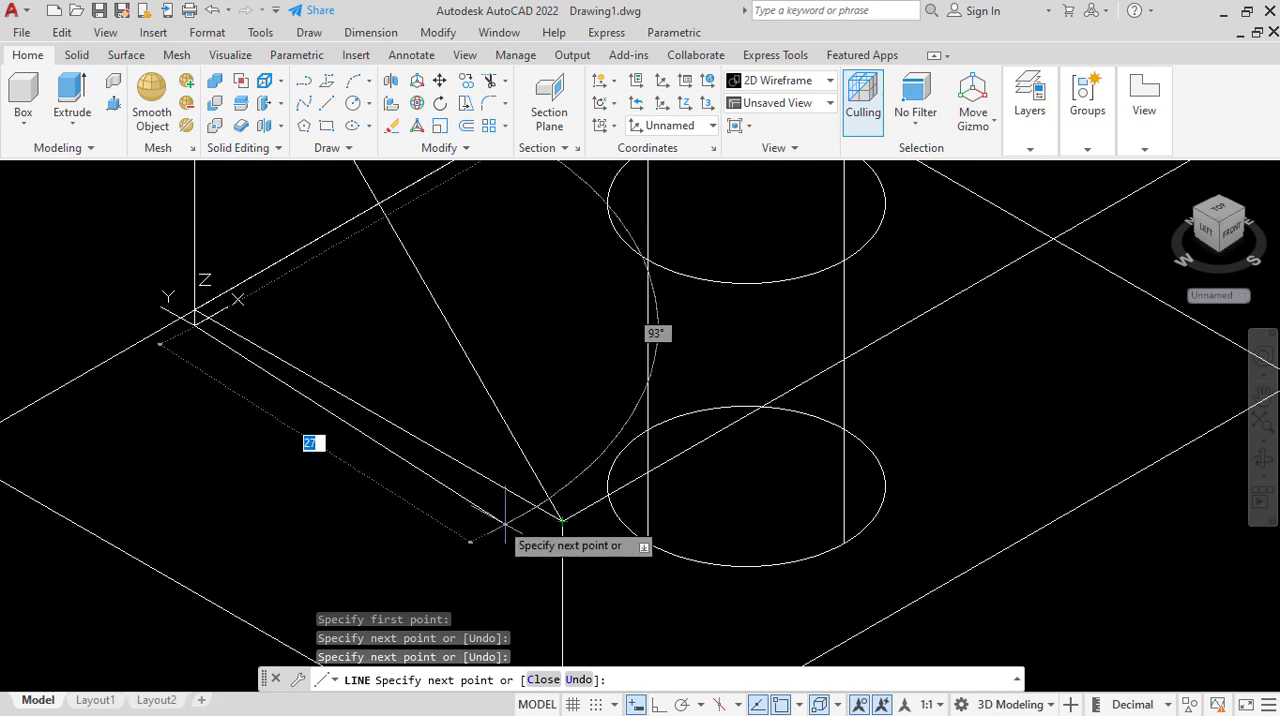
scroll(470, 440, "down", 4)
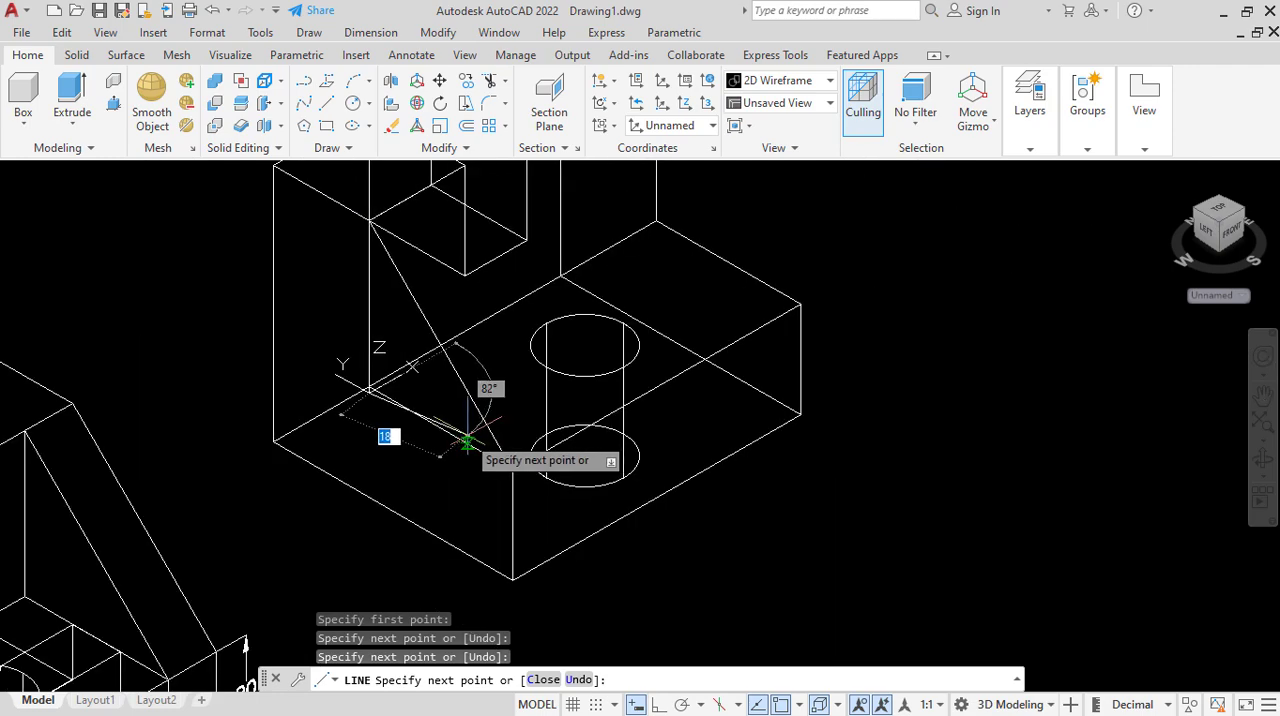
key("Escape")
scroll(466, 440, "down", 4)
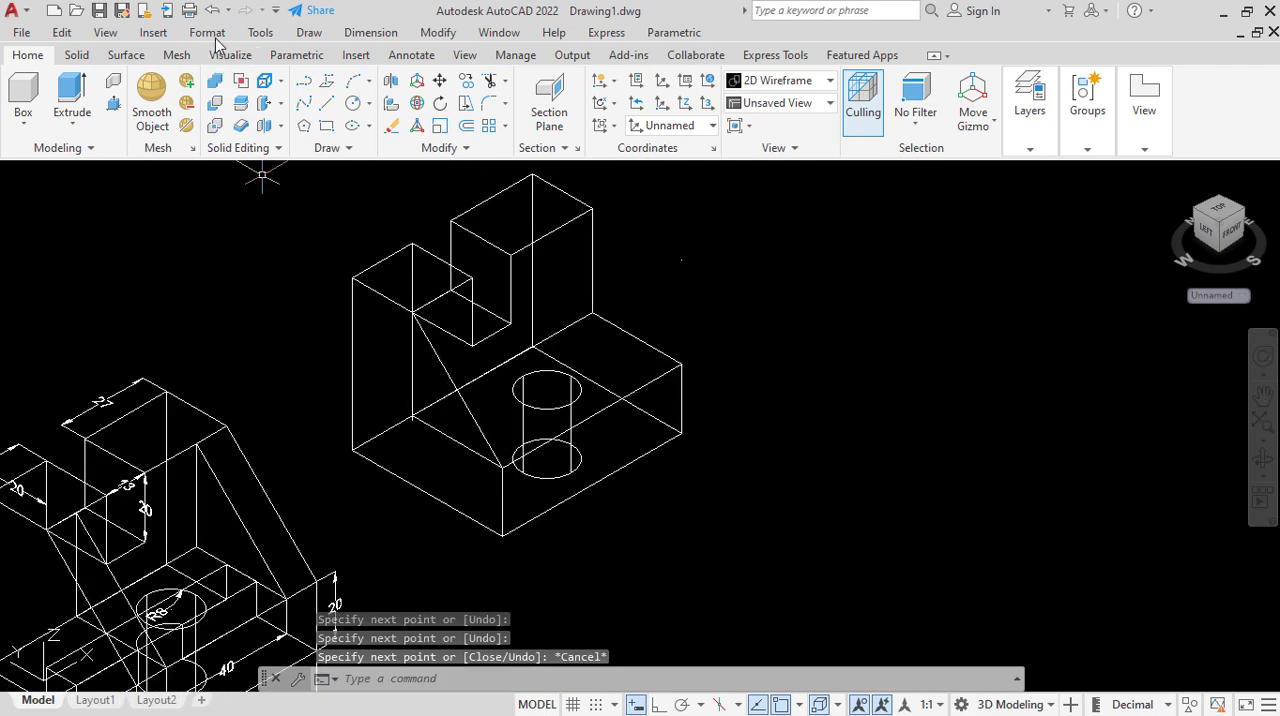
left_click(212, 10)
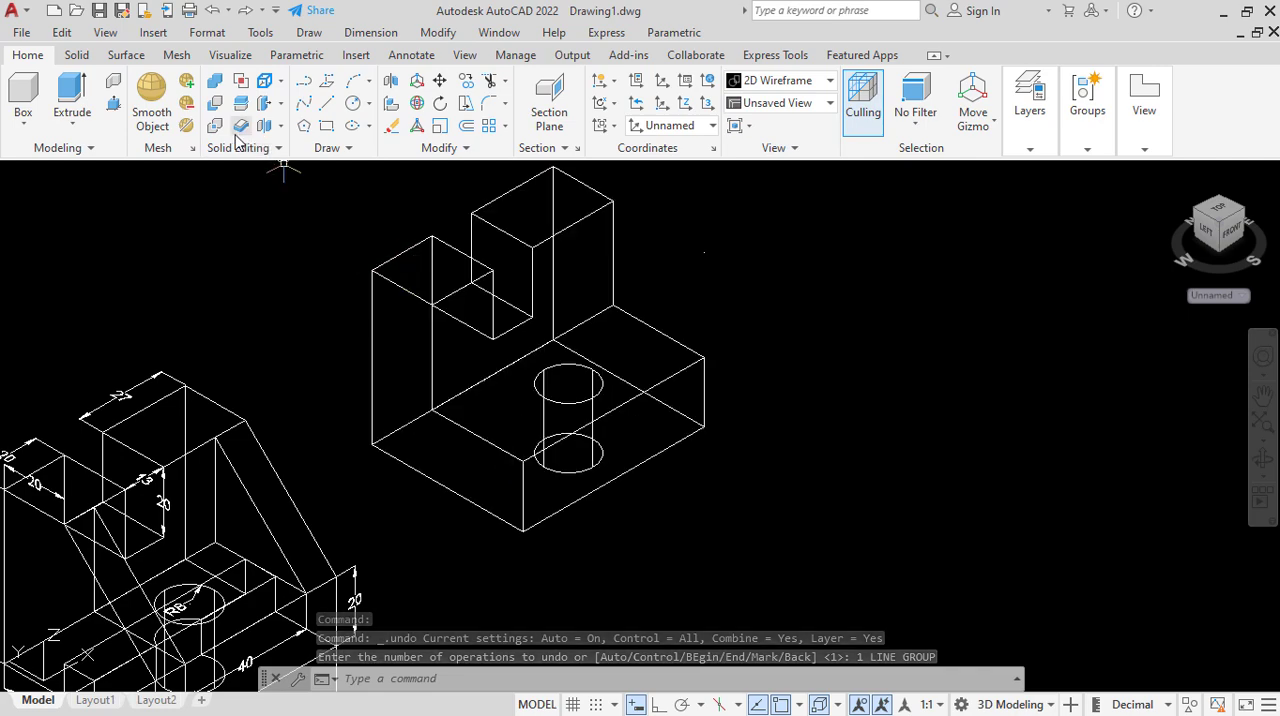
In the Hidden visual style, draw a triangle of lines joining the base's front upper corner, the upright's top inner corner and its foot.
left_click(158, 175)
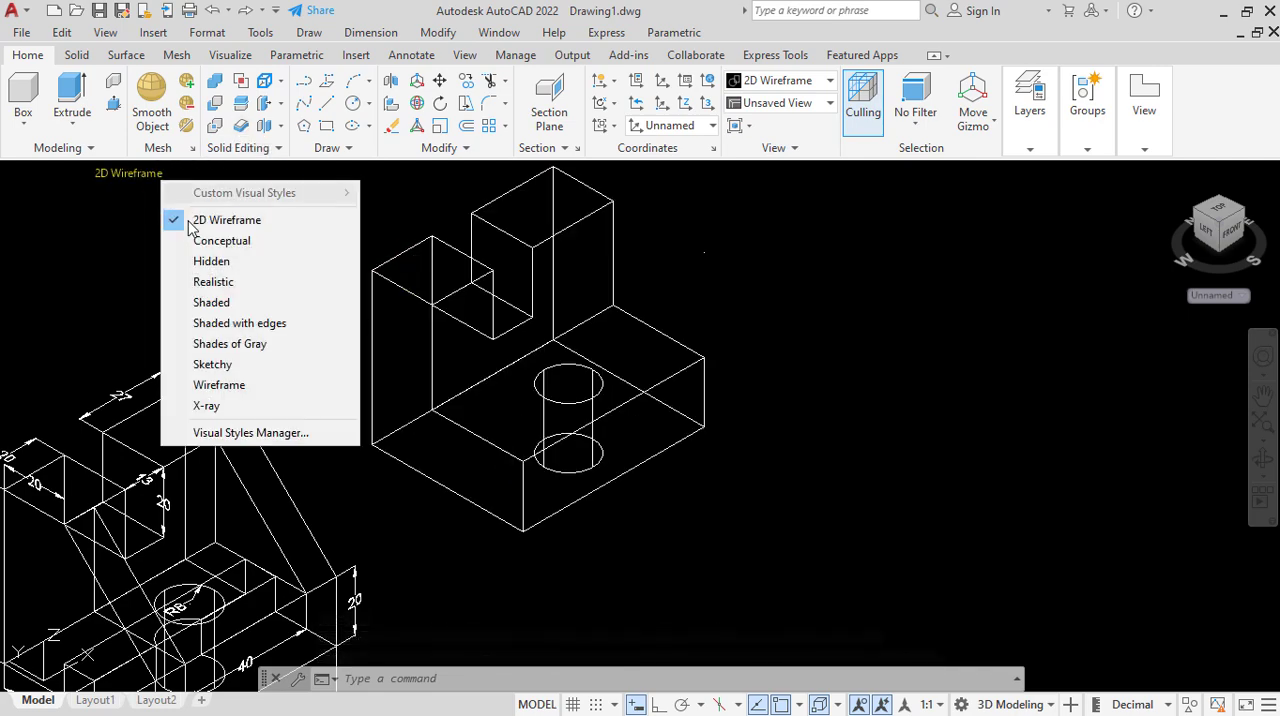
left_click(224, 261)
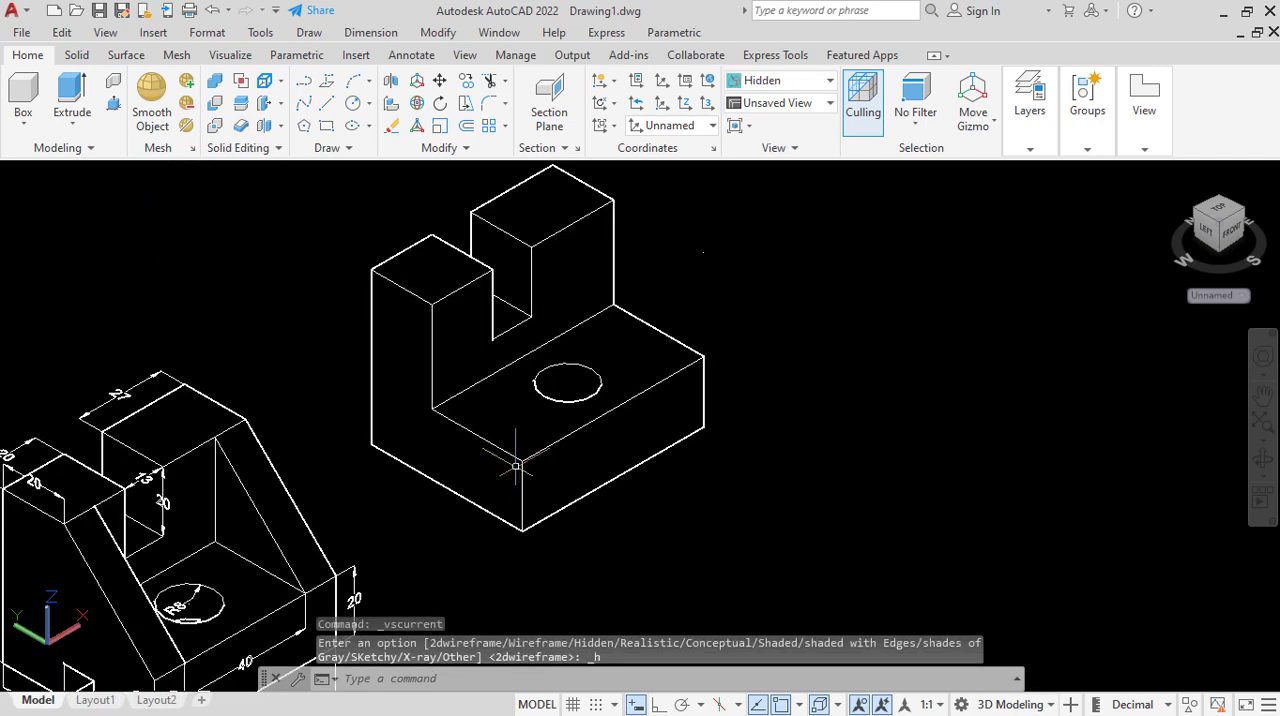
left_click(326, 103)
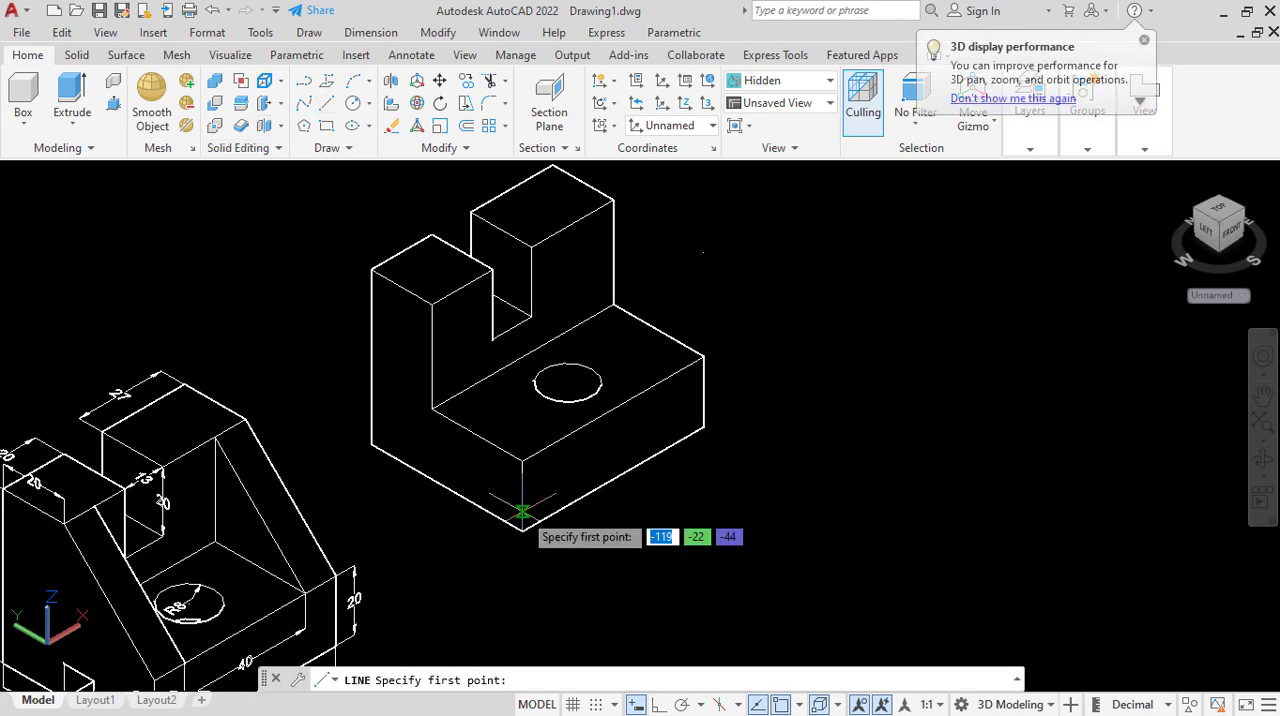
left_click(522, 460)
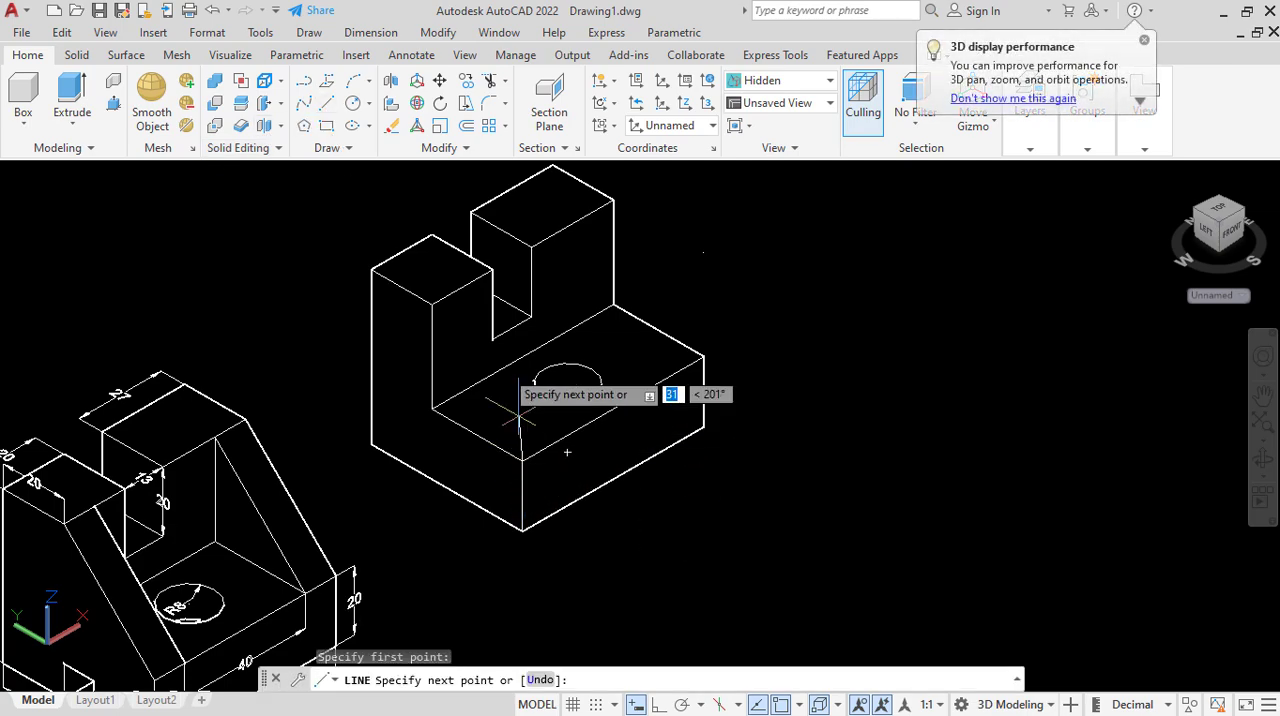
left_click(431, 305)
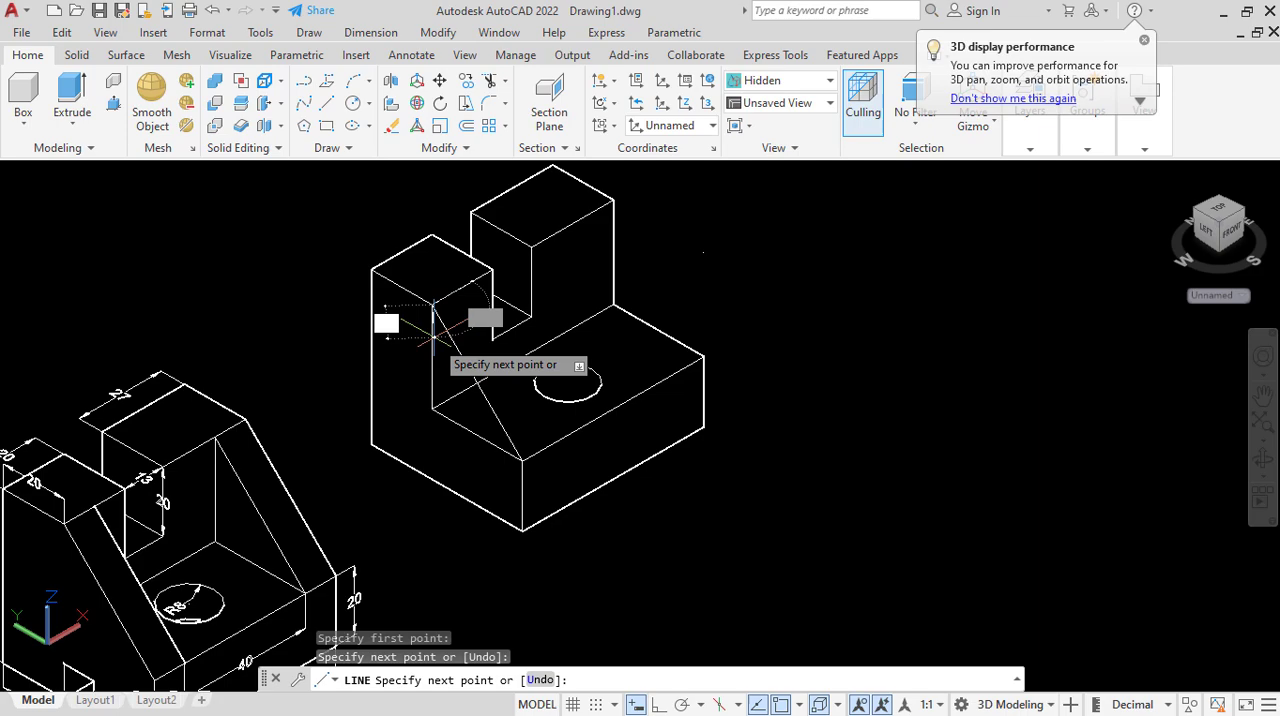
left_click(431, 410)
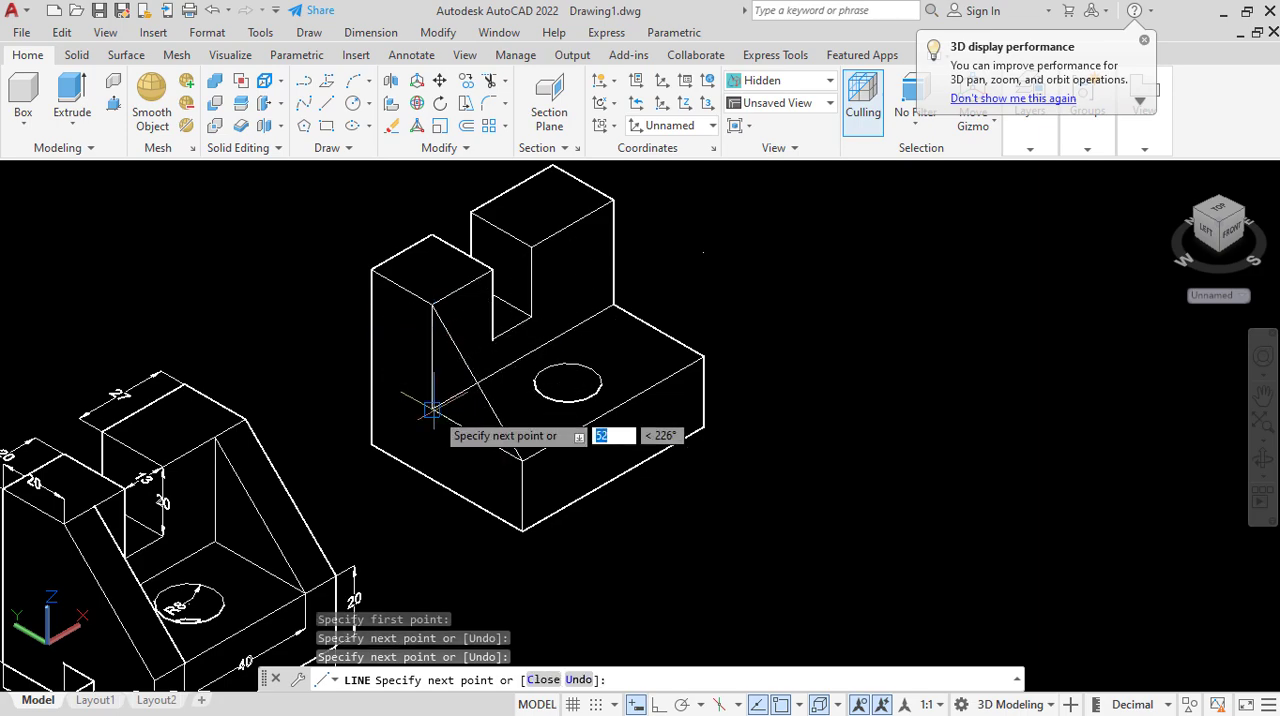
left_click(522, 460)
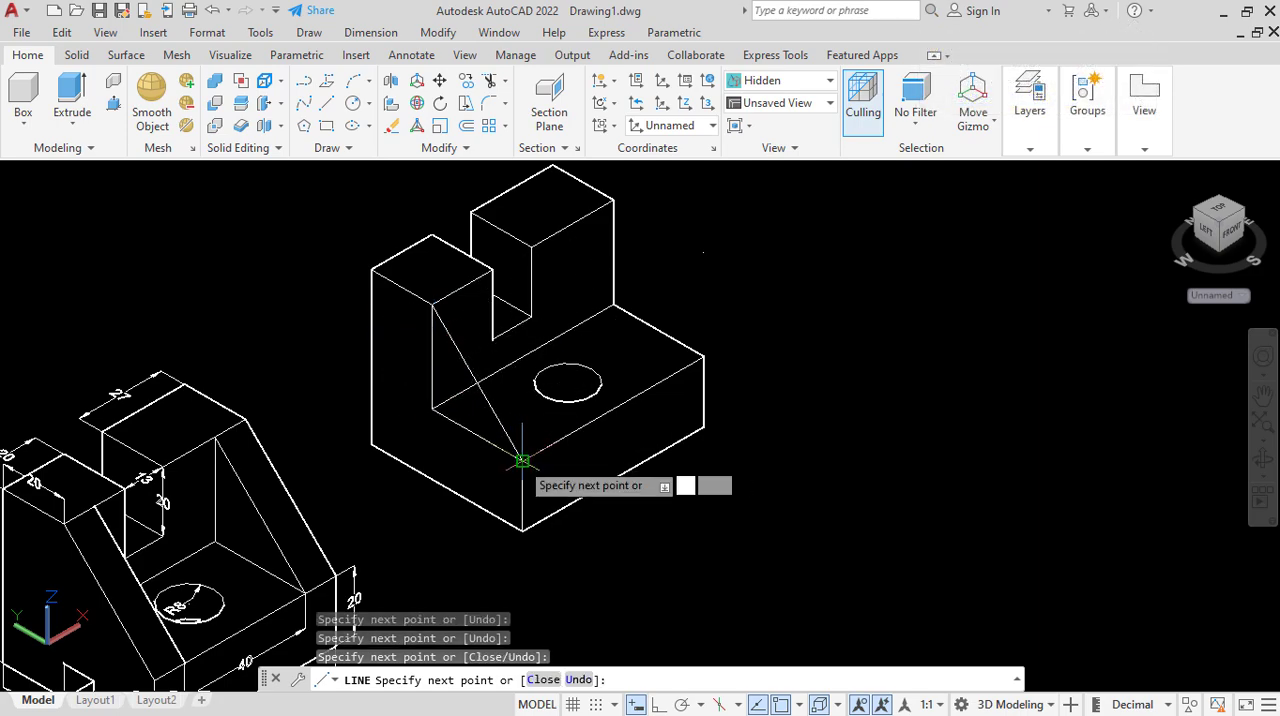
right_click(522, 460)
left_click(540, 473)
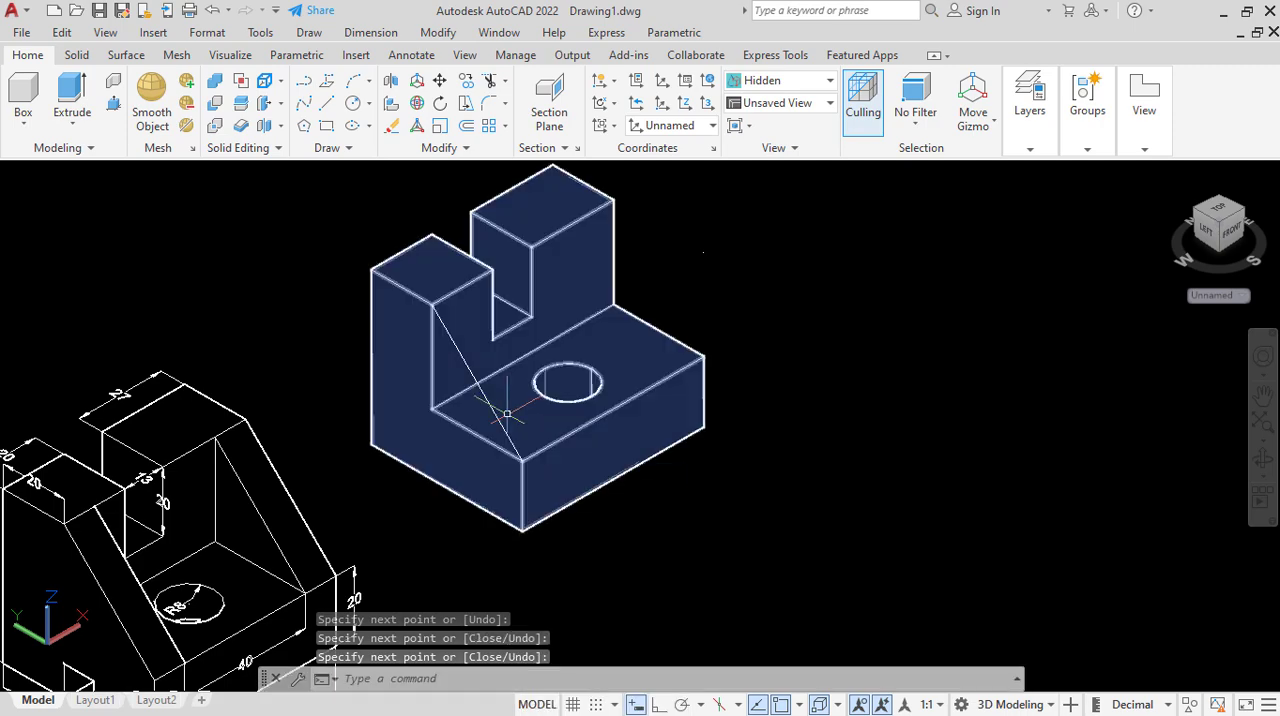
Return to the 2D Wireframe visual style and join the three lines of the rib triangle into one polyline.
left_click(498, 418)
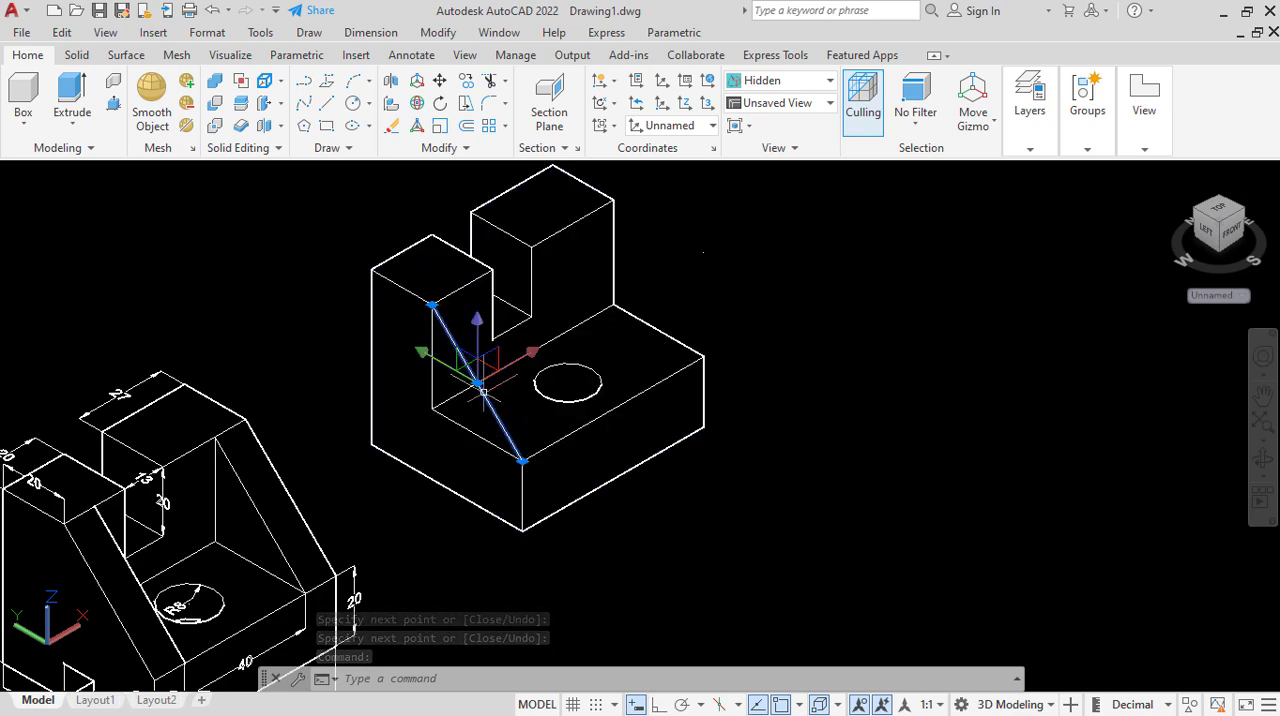
left_click(432, 330)
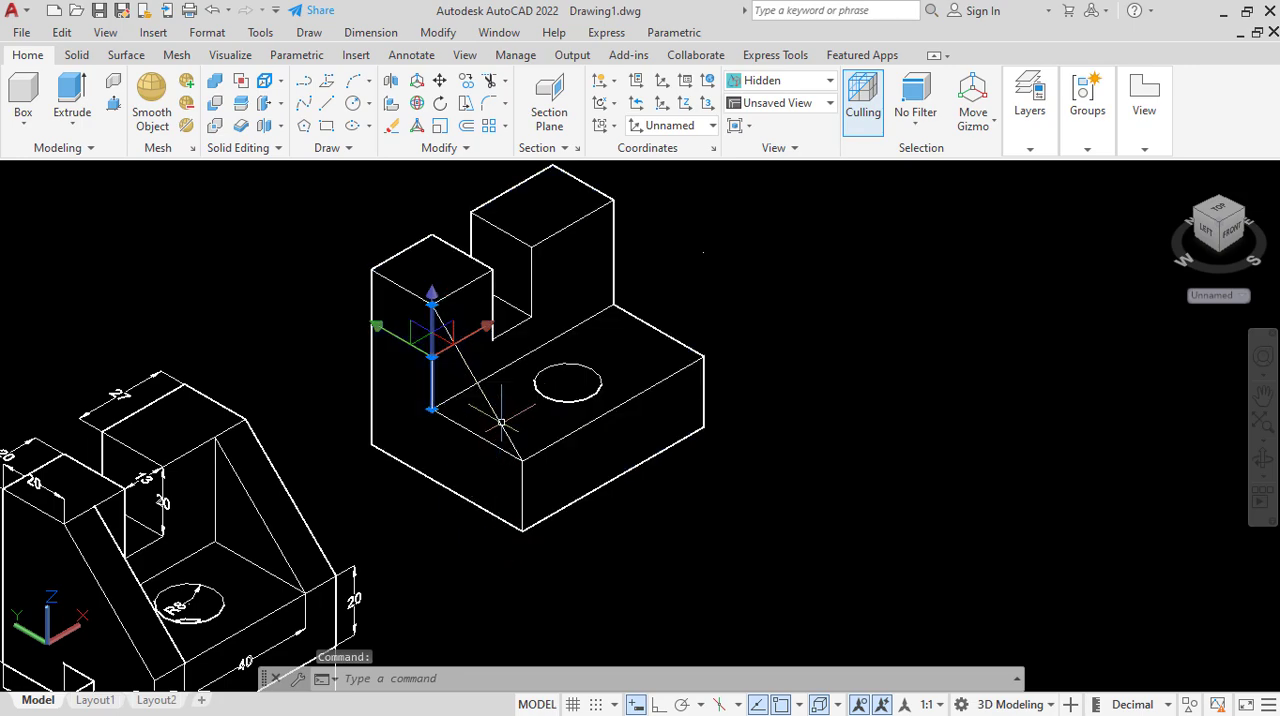
left_click(498, 420)
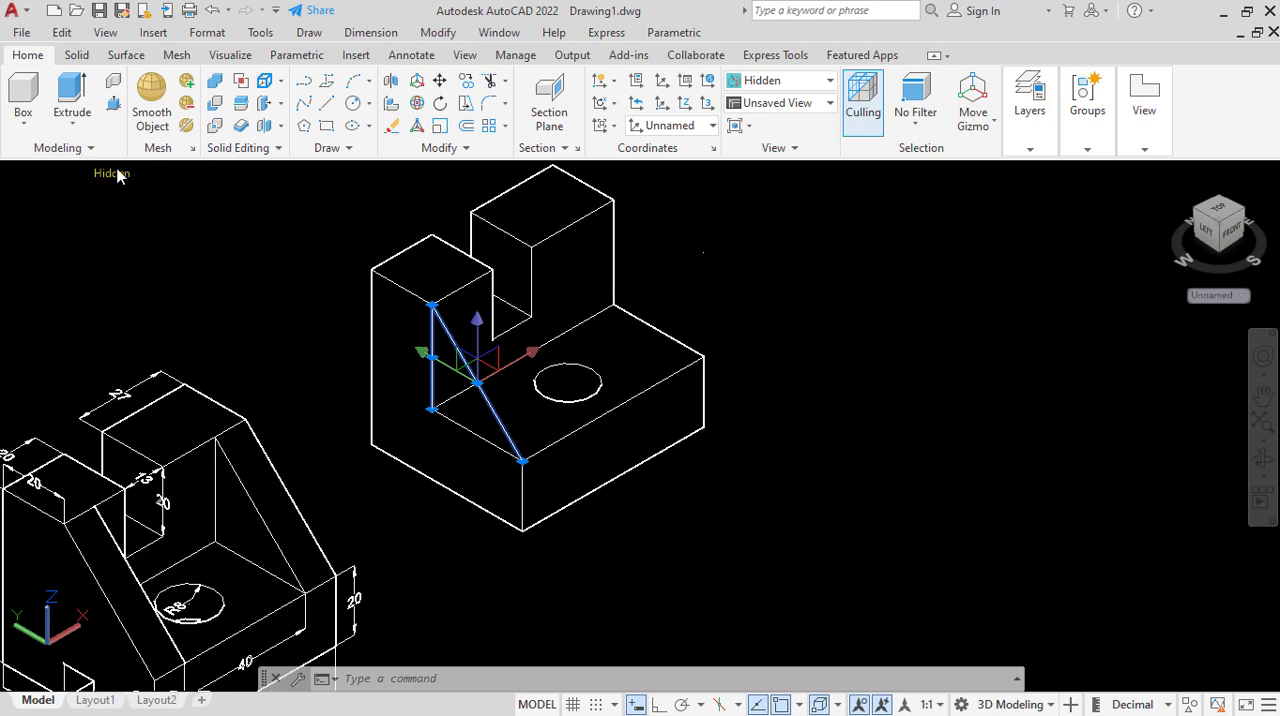
left_click(118, 175)
left_click(181, 220)
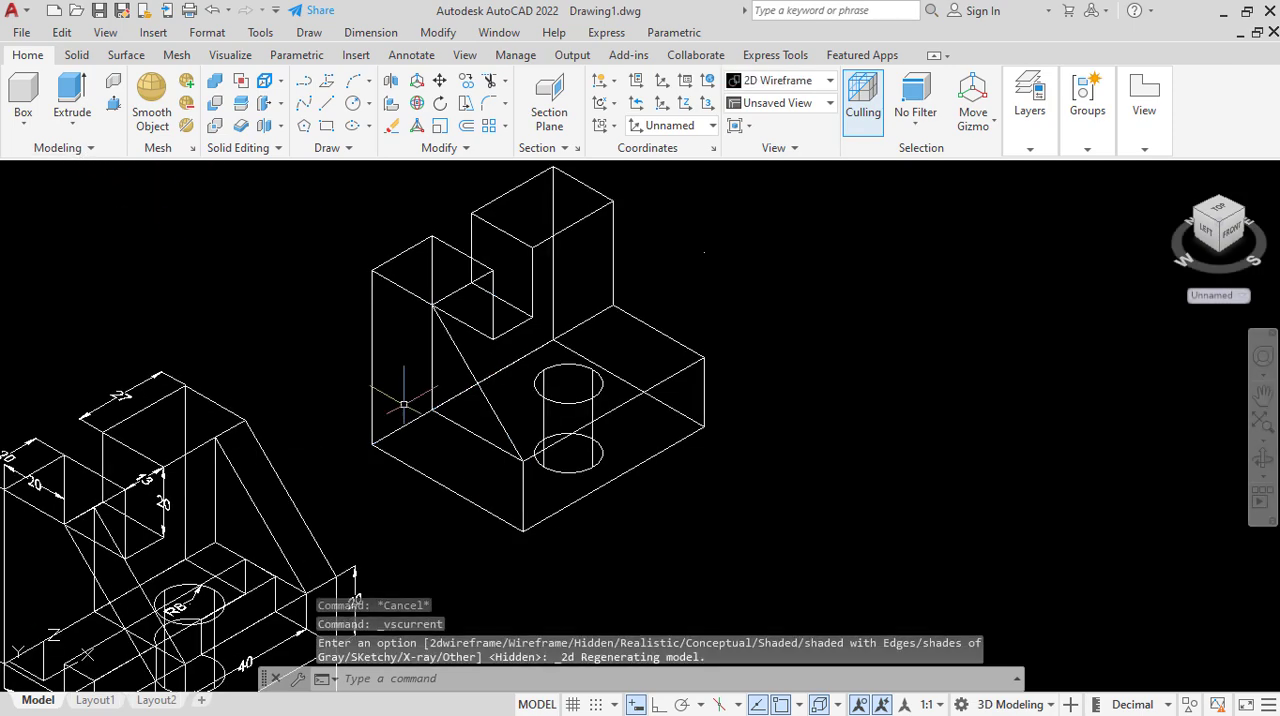
left_click(456, 352)
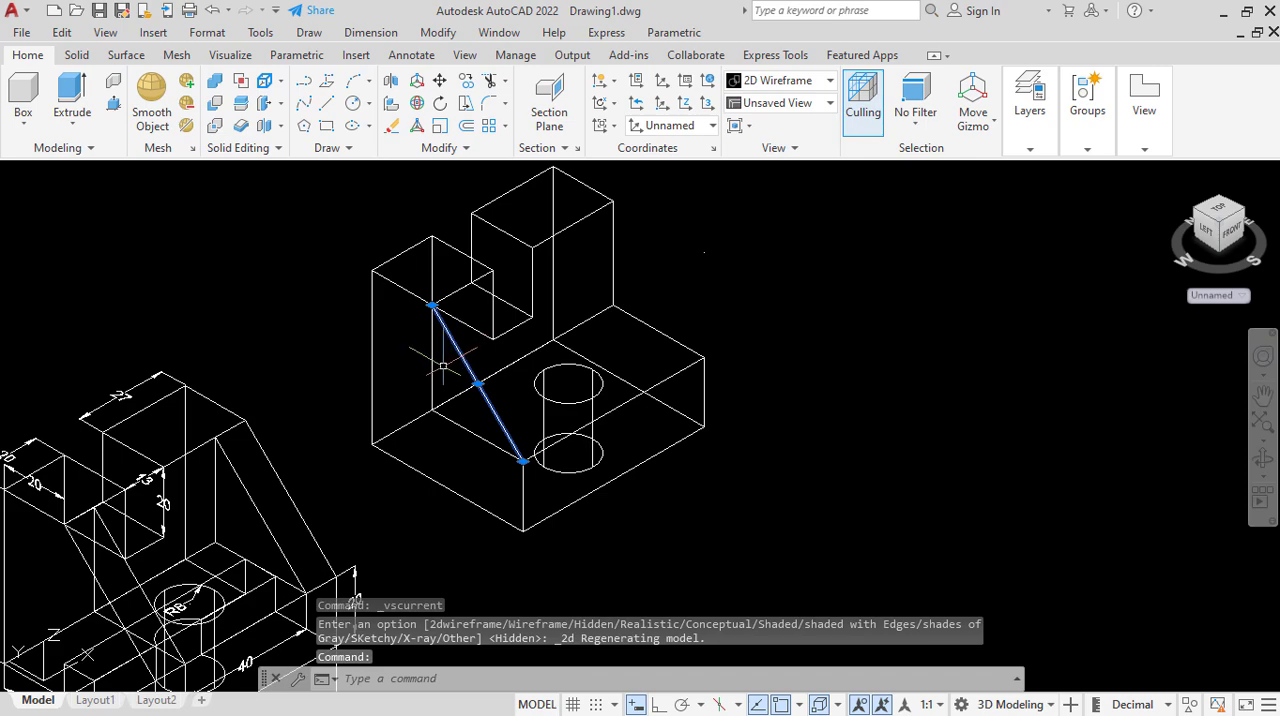
left_click(433, 360)
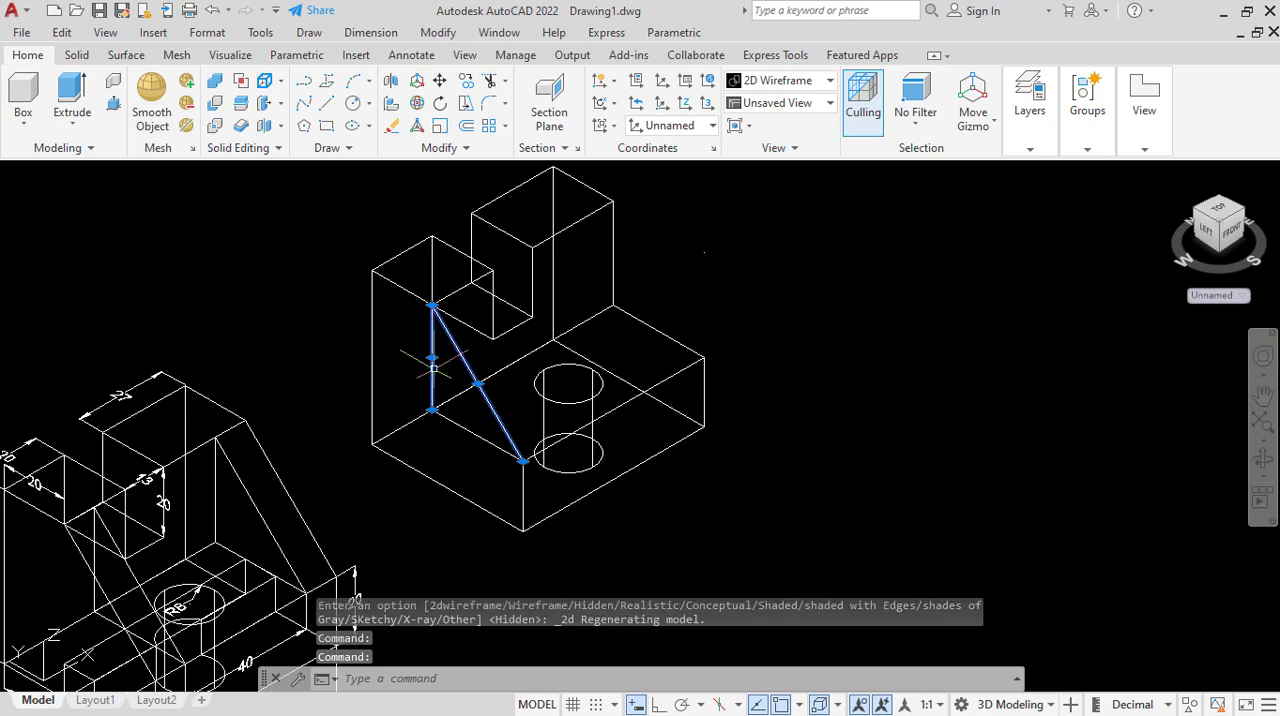
left_click(458, 424)
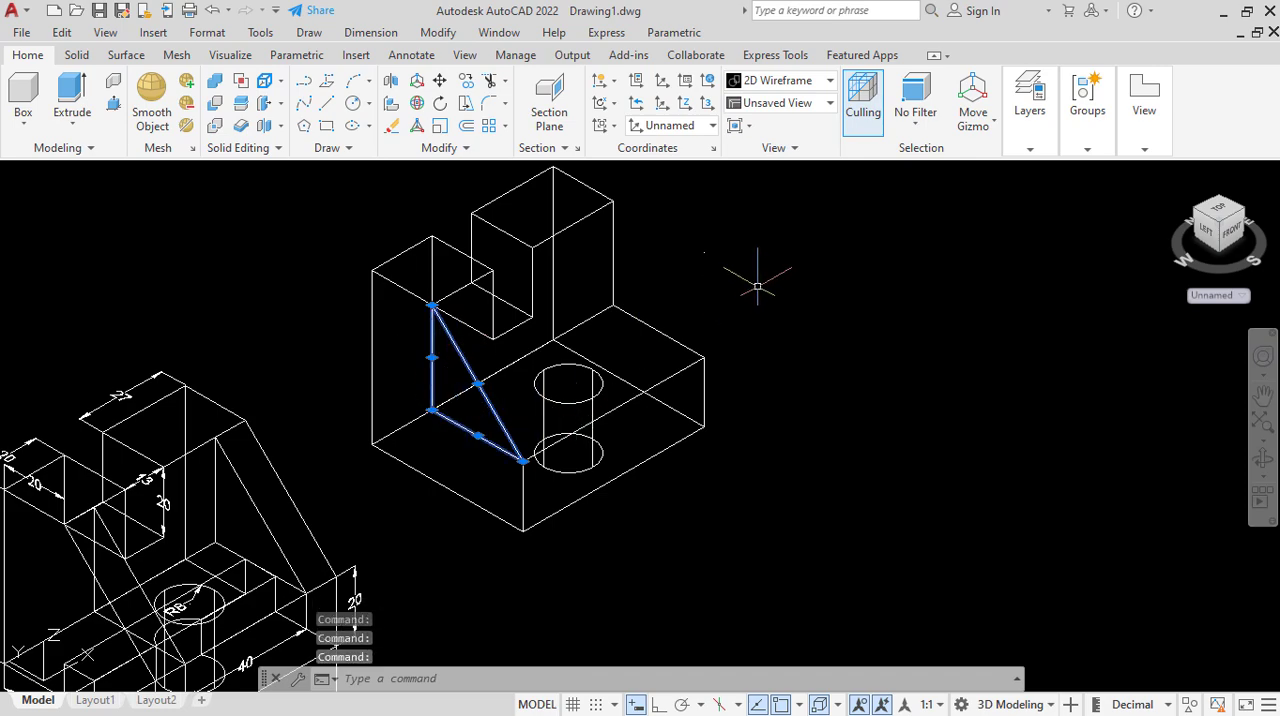
type("JOIN")
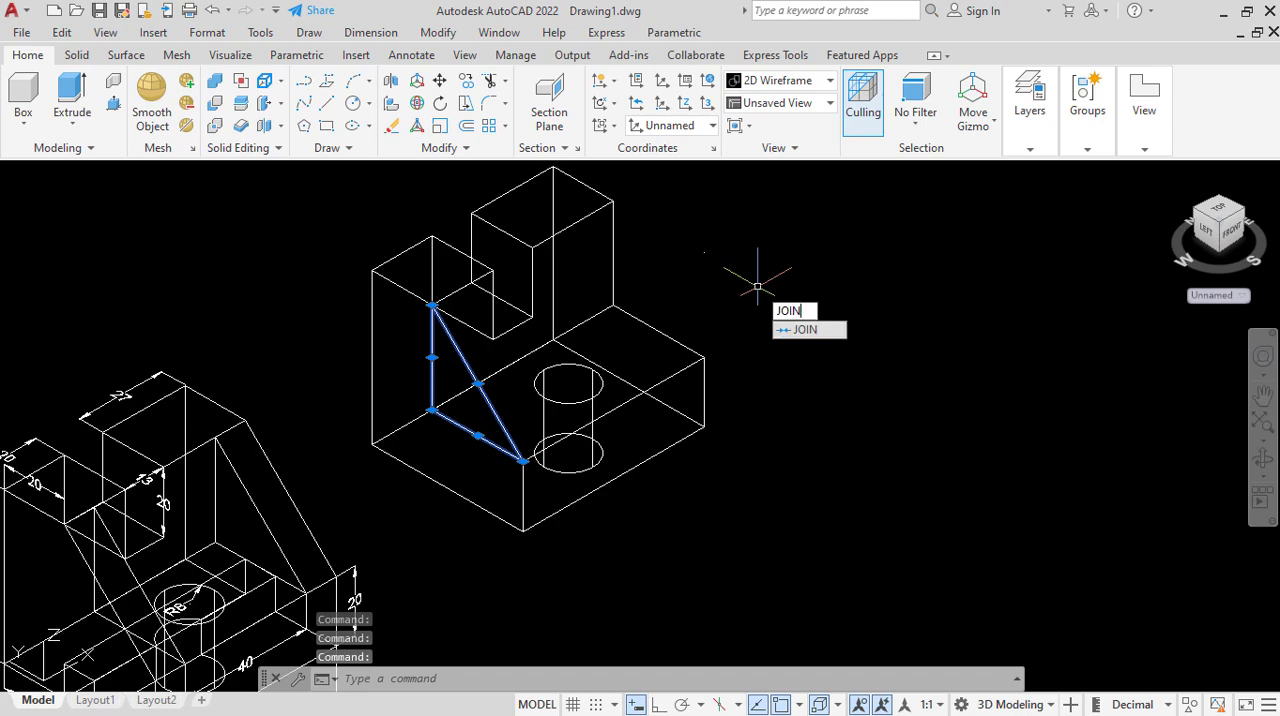
left_click(805, 331)
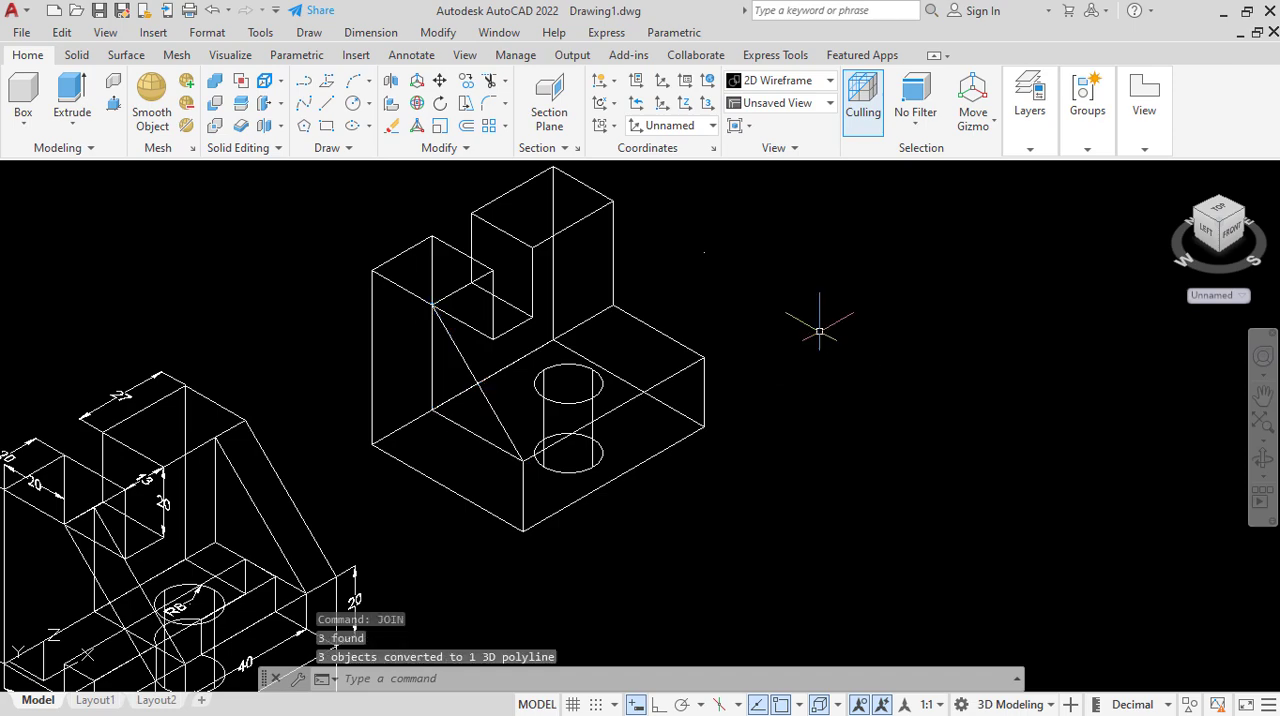
Extrude the joined triangle 10 inward over the base to form the first side rib.
left_click(472, 368)
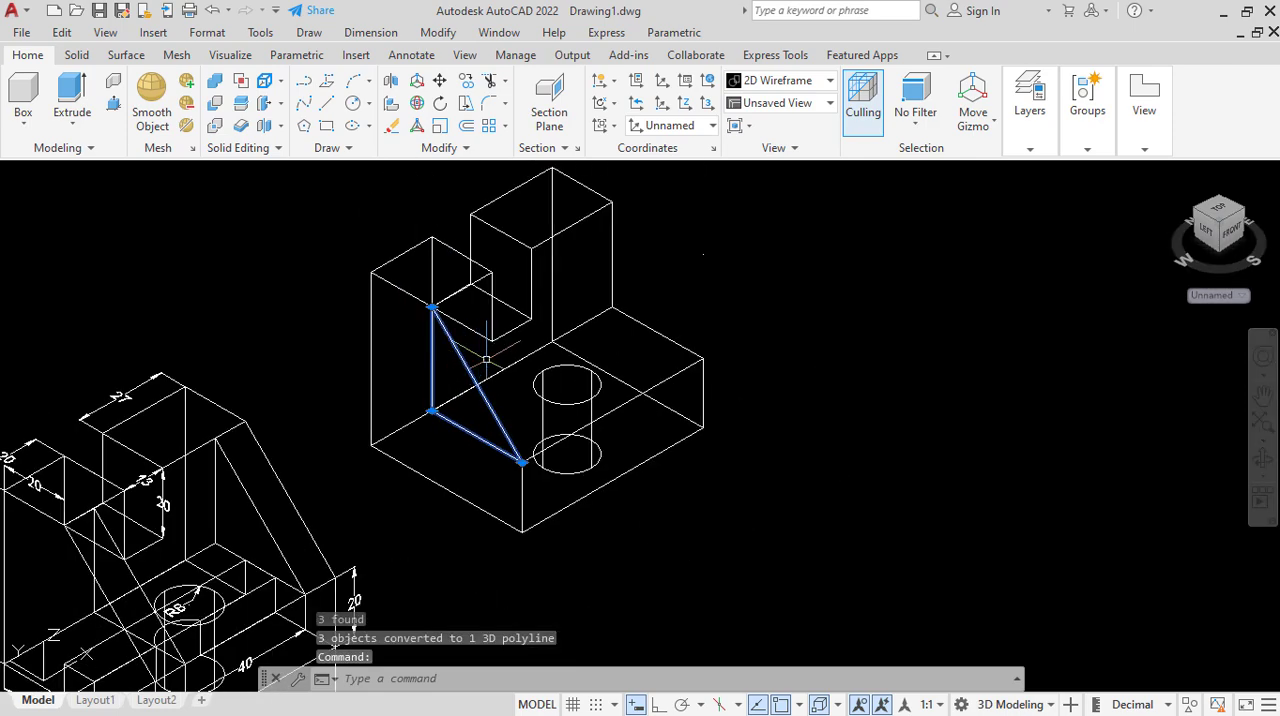
scroll(293, 392, "down", 2)
scroll(180, 562, "up", 4)
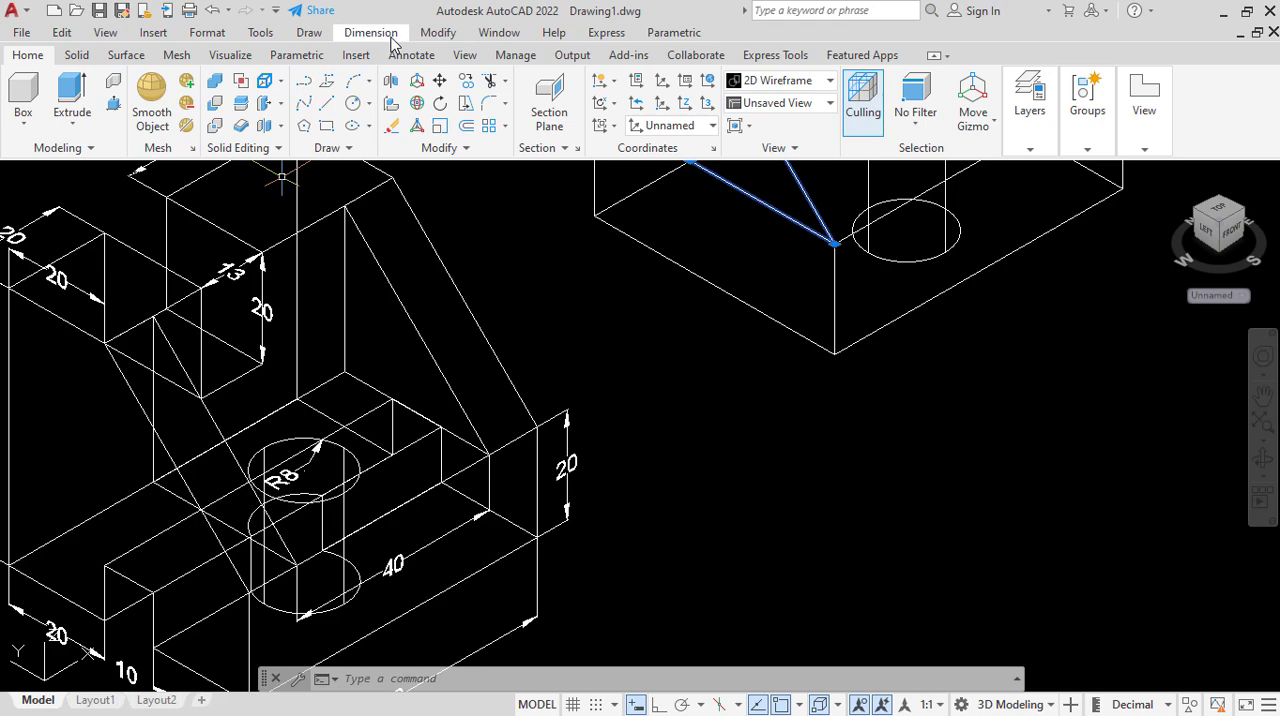
scroll(397, 388, "down", 2)
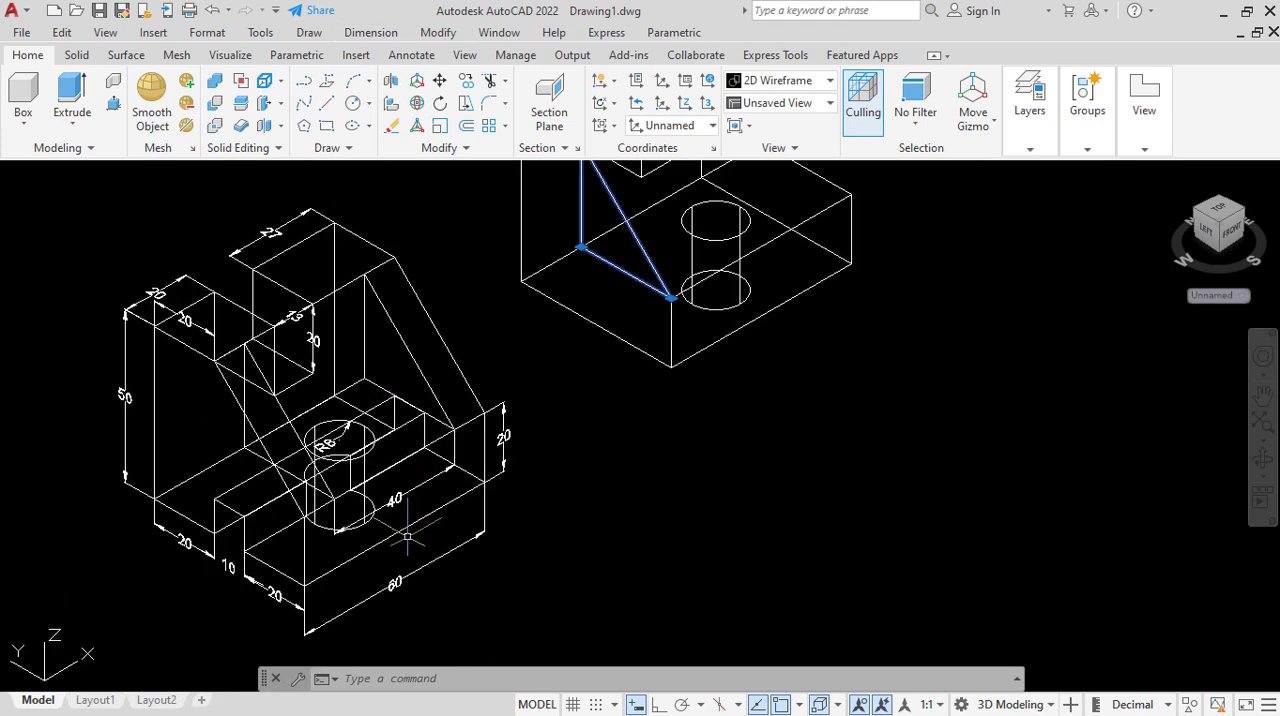
scroll(415, 578, "up", 2)
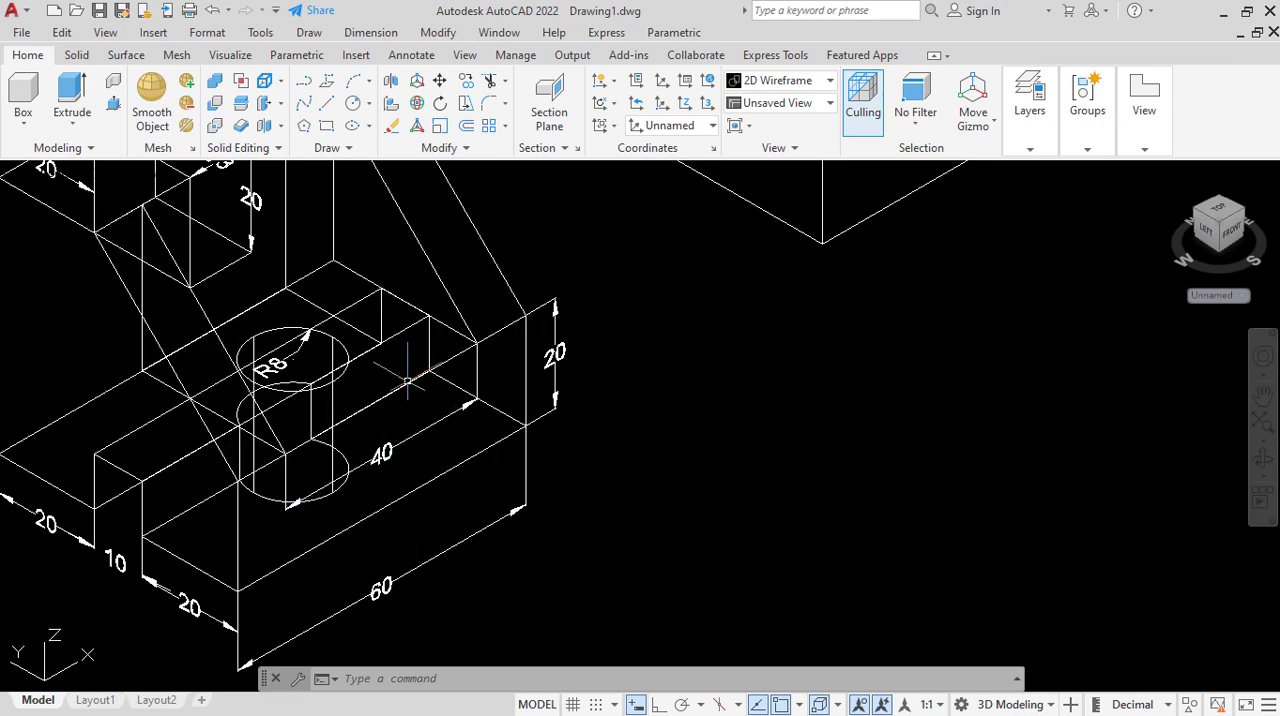
scroll(557, 264, "down", 3)
scroll(557, 264, "up", 3)
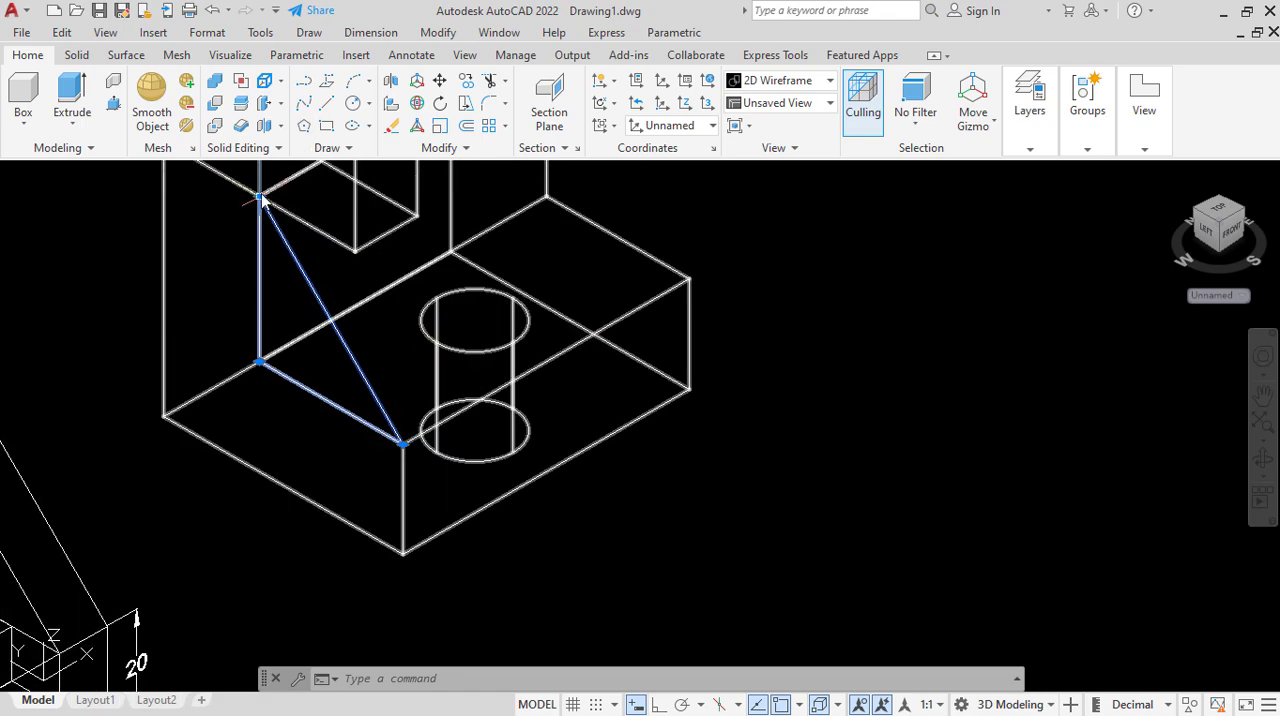
left_click(72, 95)
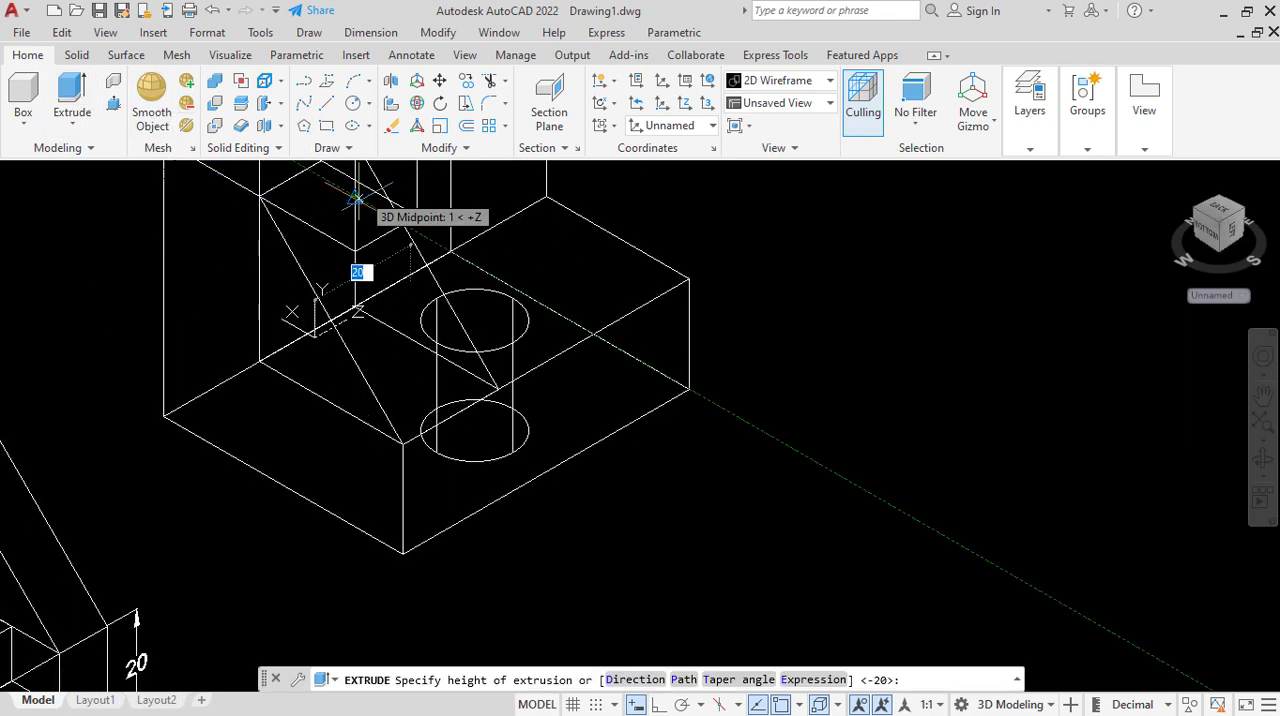
scroll(320, 295, "down", 2)
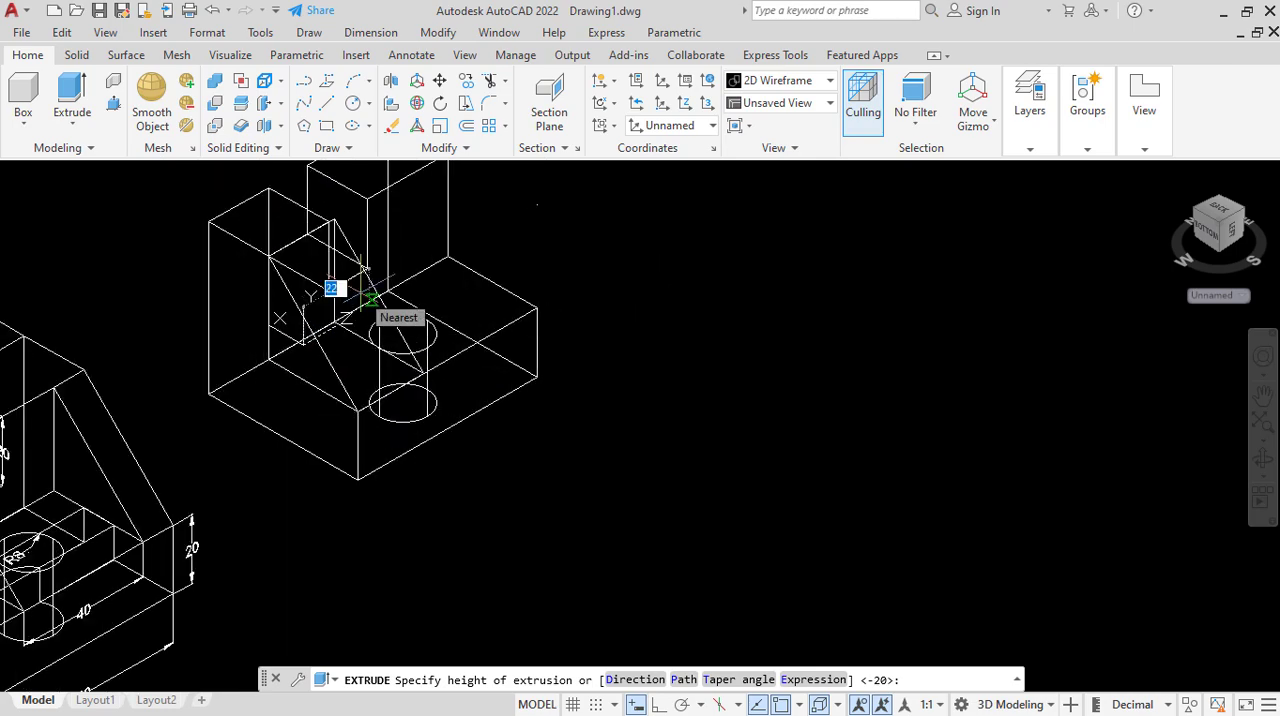
key("Return")
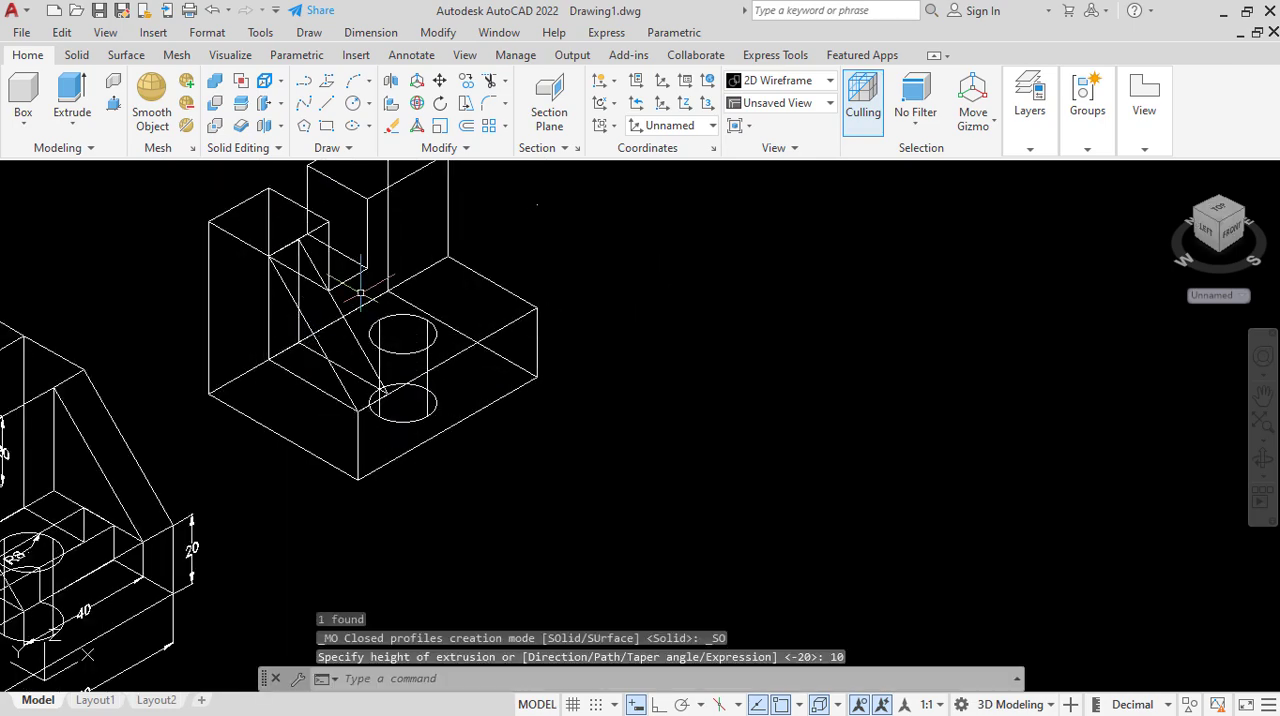
Copy the rib from its inner front lower corner to the front upper corner at the base's opposite end.
scroll(388, 350, "down", 2)
scroll(497, 345, "up", 2)
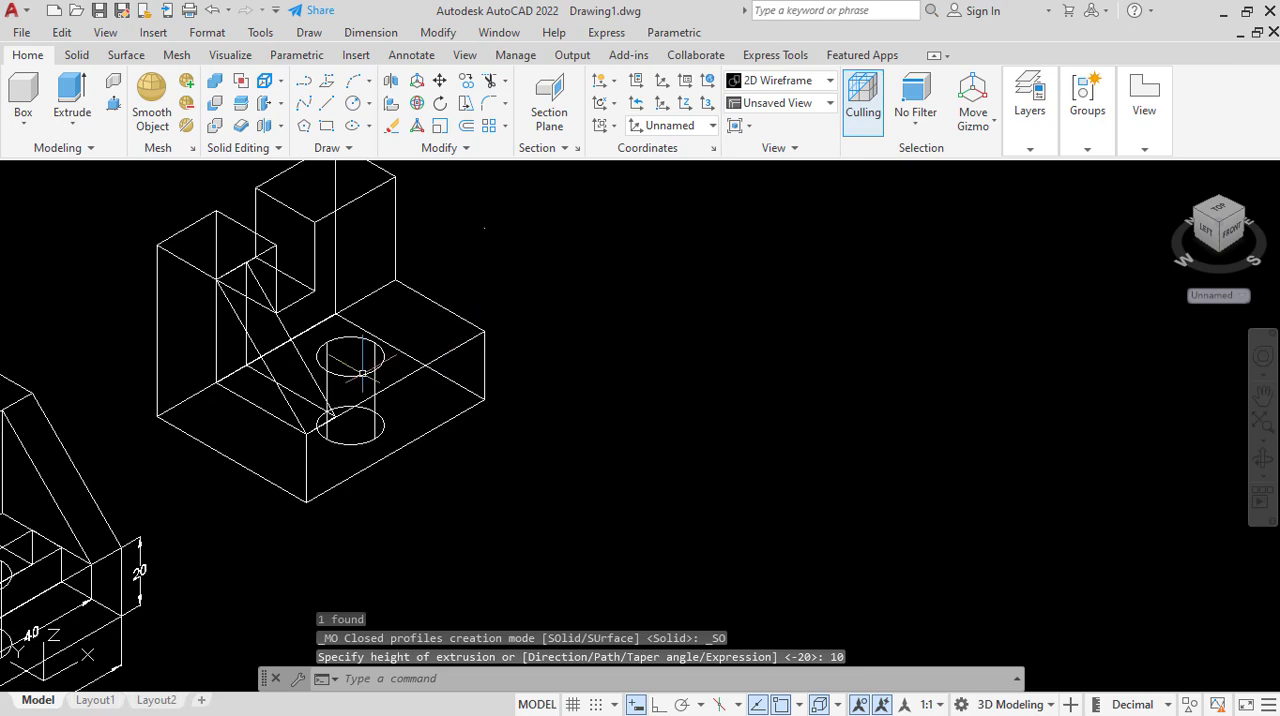
left_click(288, 414)
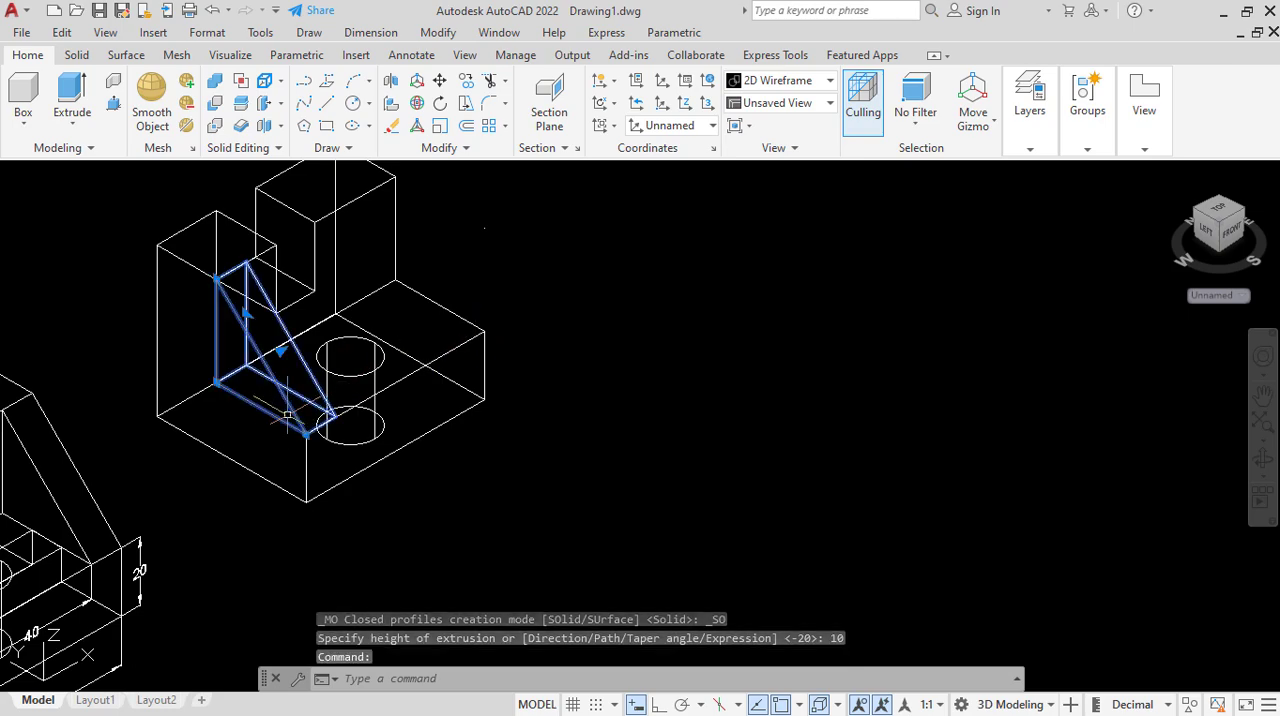
left_click(467, 81)
scroll(333, 421, "up", 4)
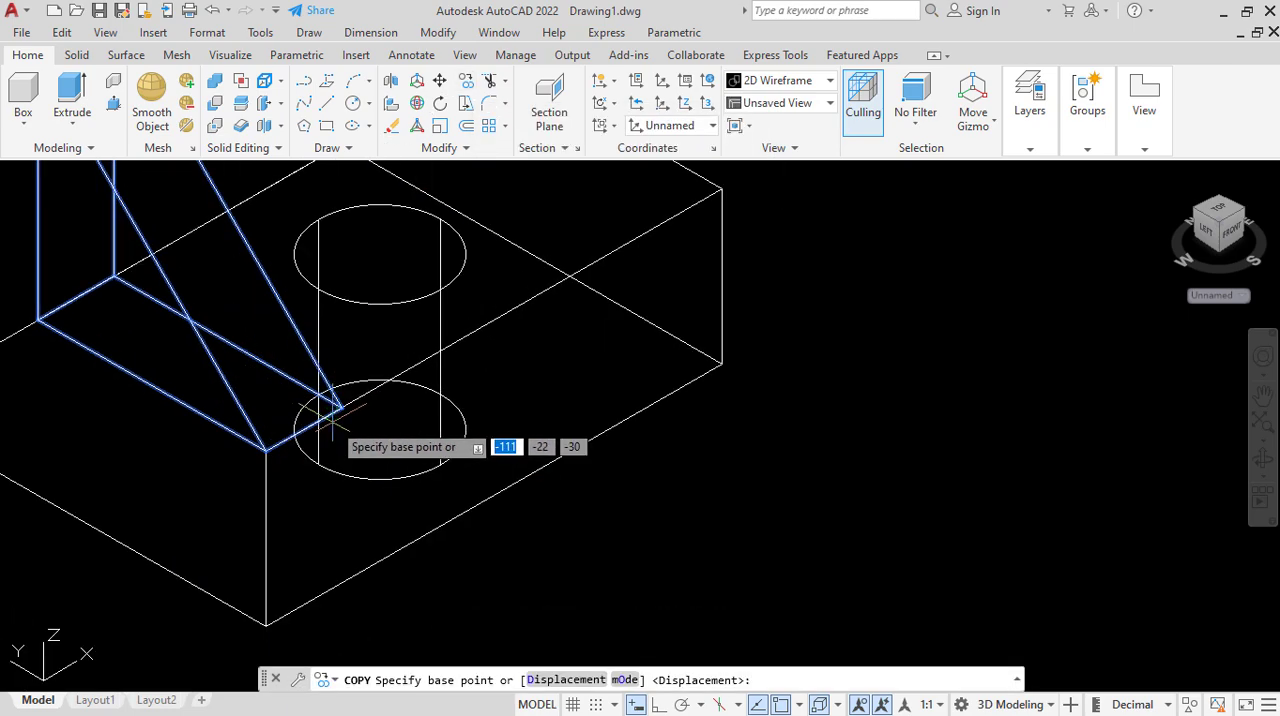
scroll(333, 425, "down", 2)
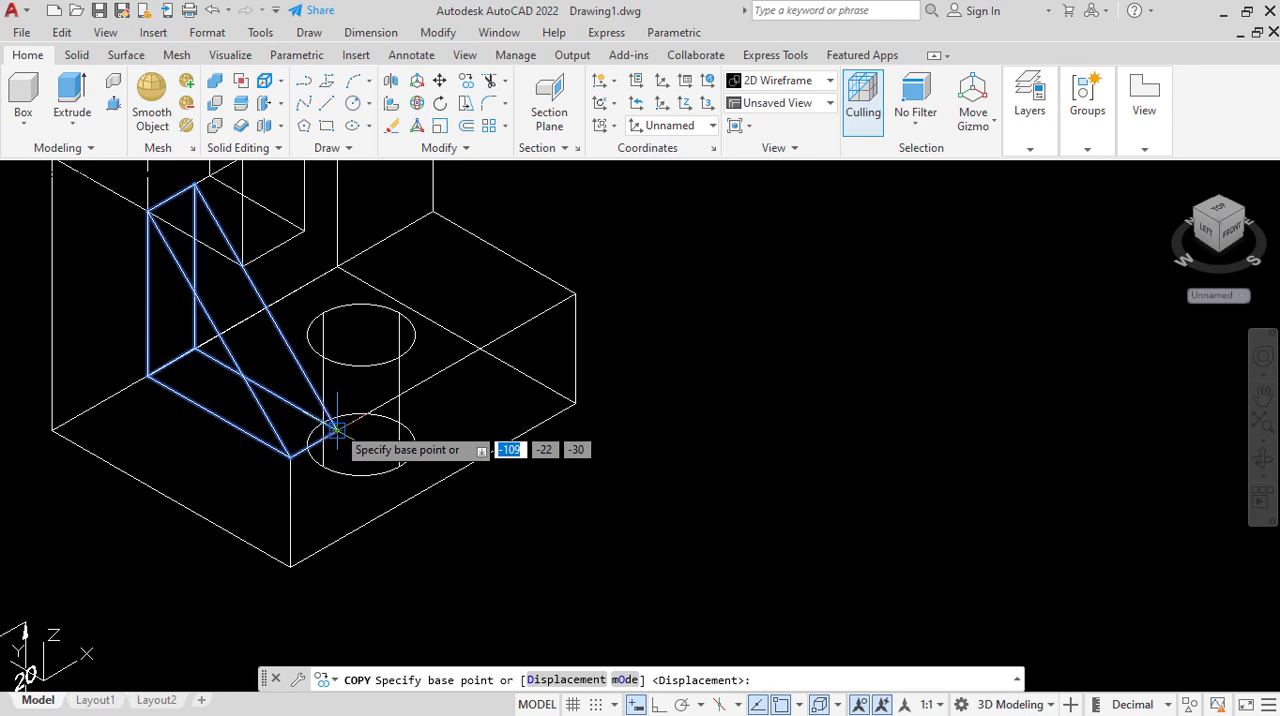
left_click(337, 430)
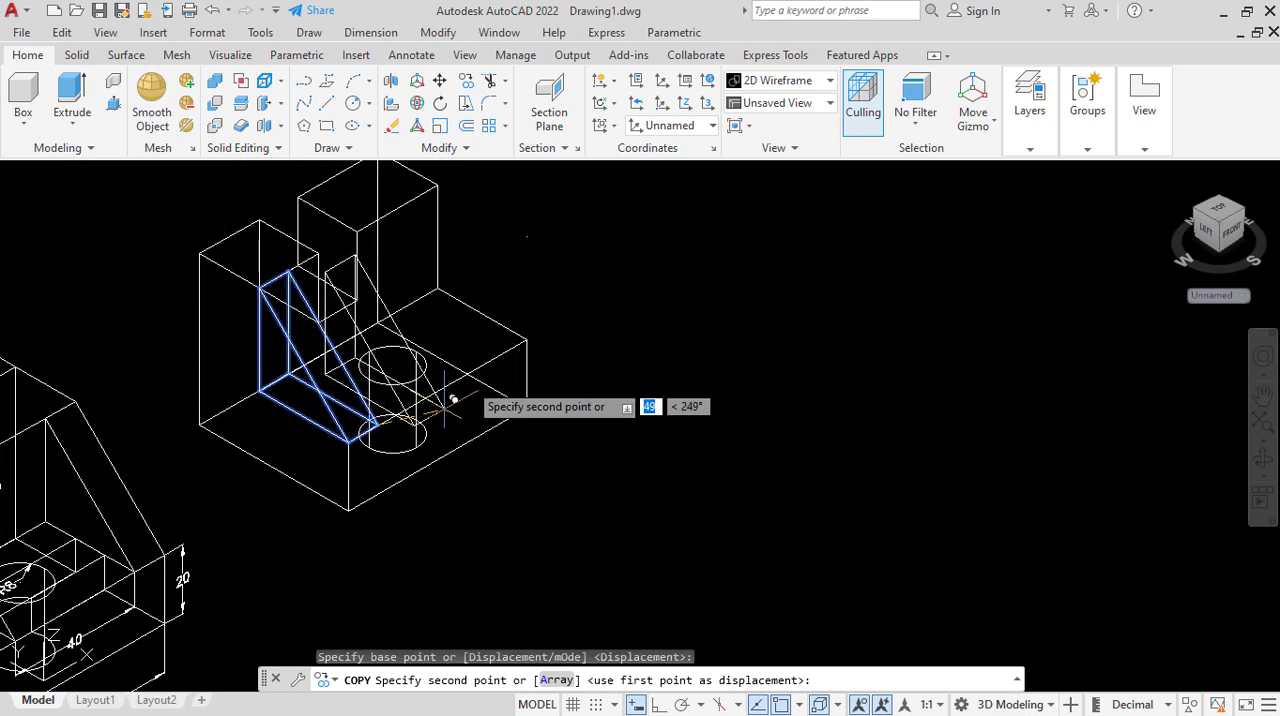
scroll(447, 412, "down", 2)
scroll(434, 380, "up", 3)
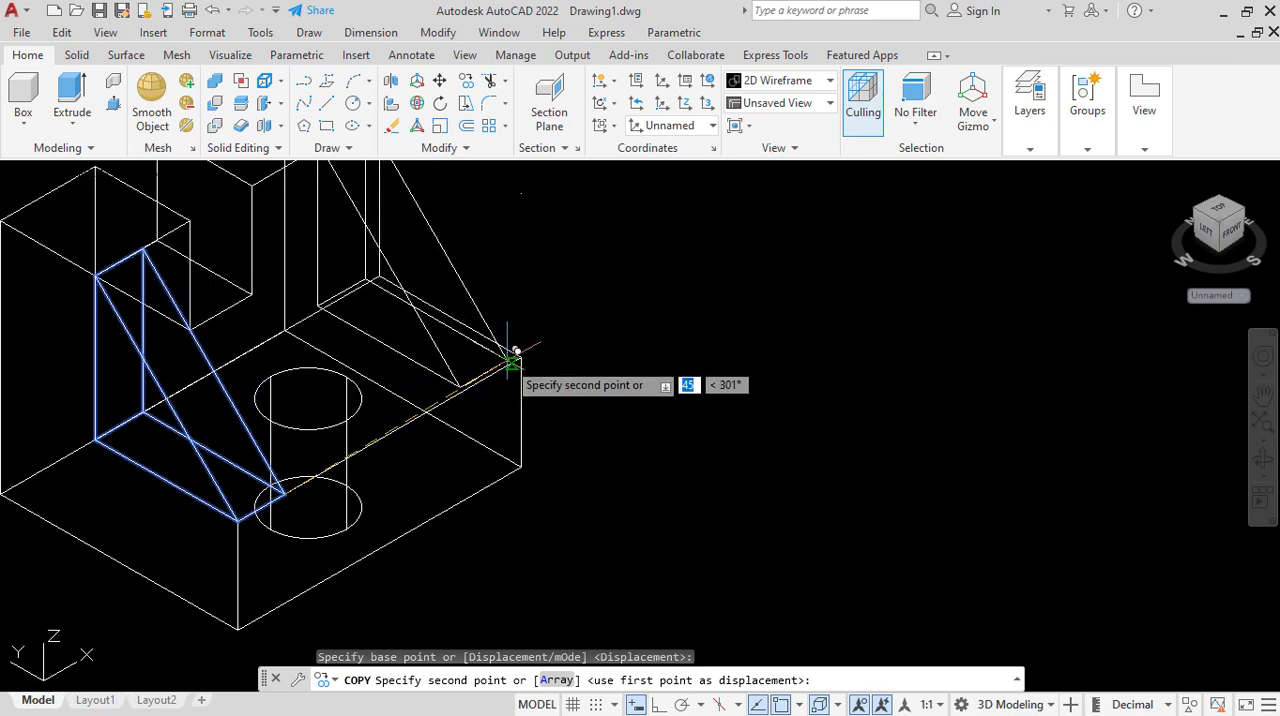
left_click(521, 355)
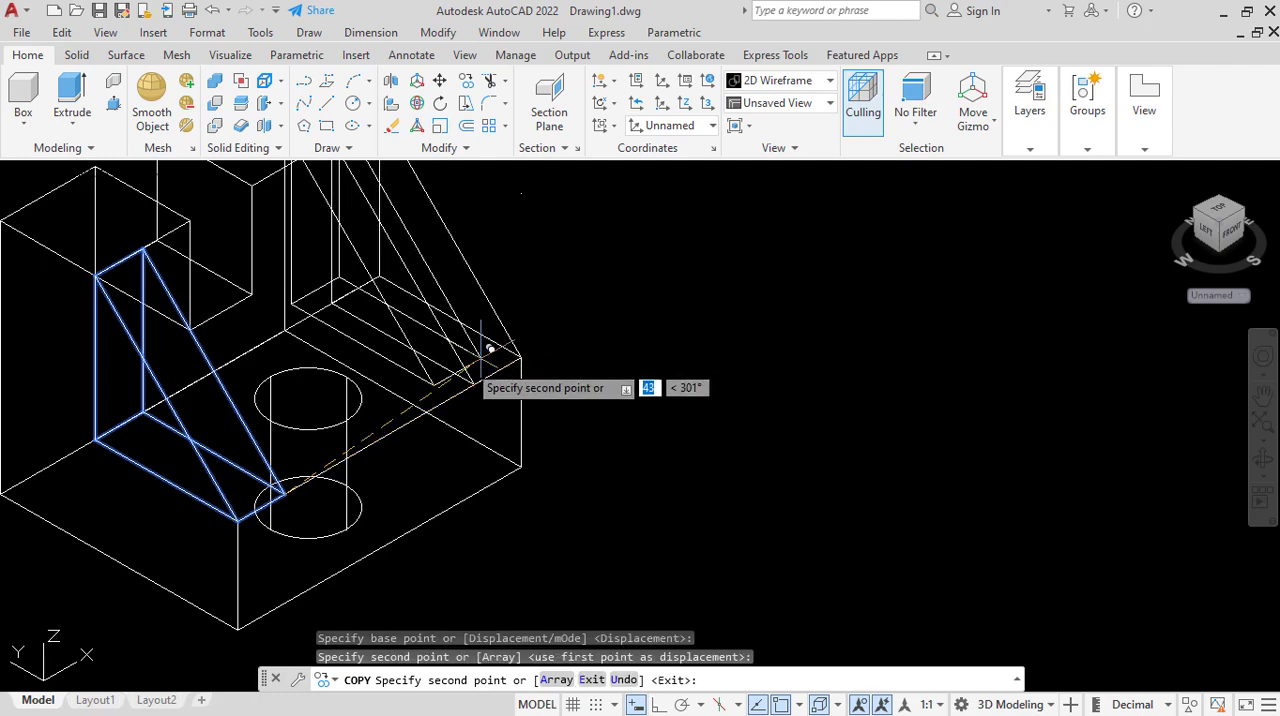
right_click(598, 258)
left_click(640, 297)
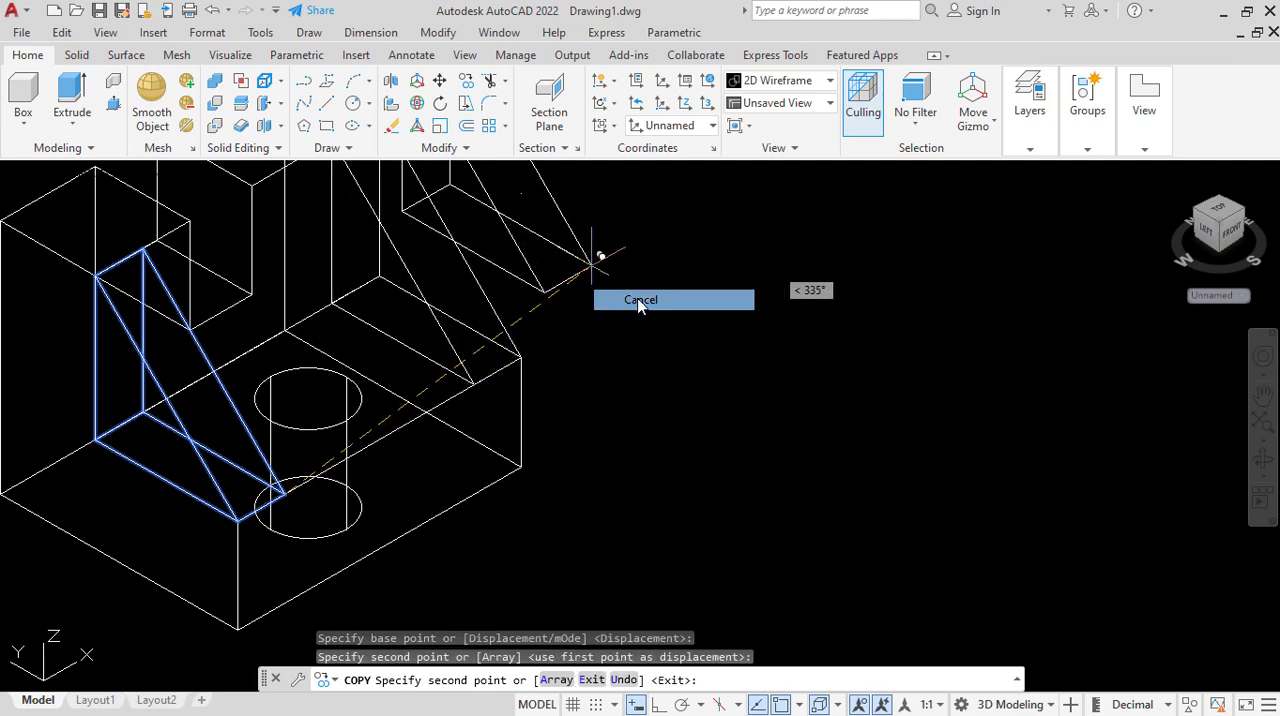
Compare the ribbed body with the dimensioned reference part in the Conceptual visual style, and return to 2D Wireframe.
scroll(478, 428, "down", 2)
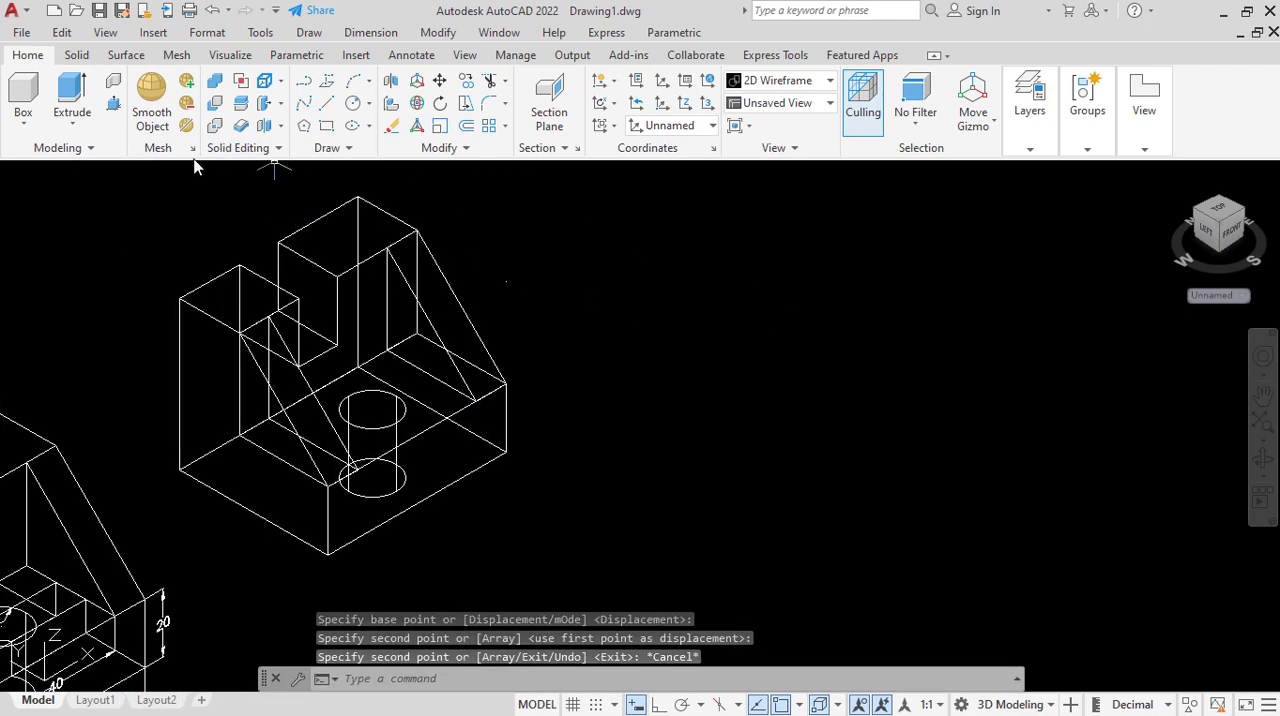
left_click(152, 183)
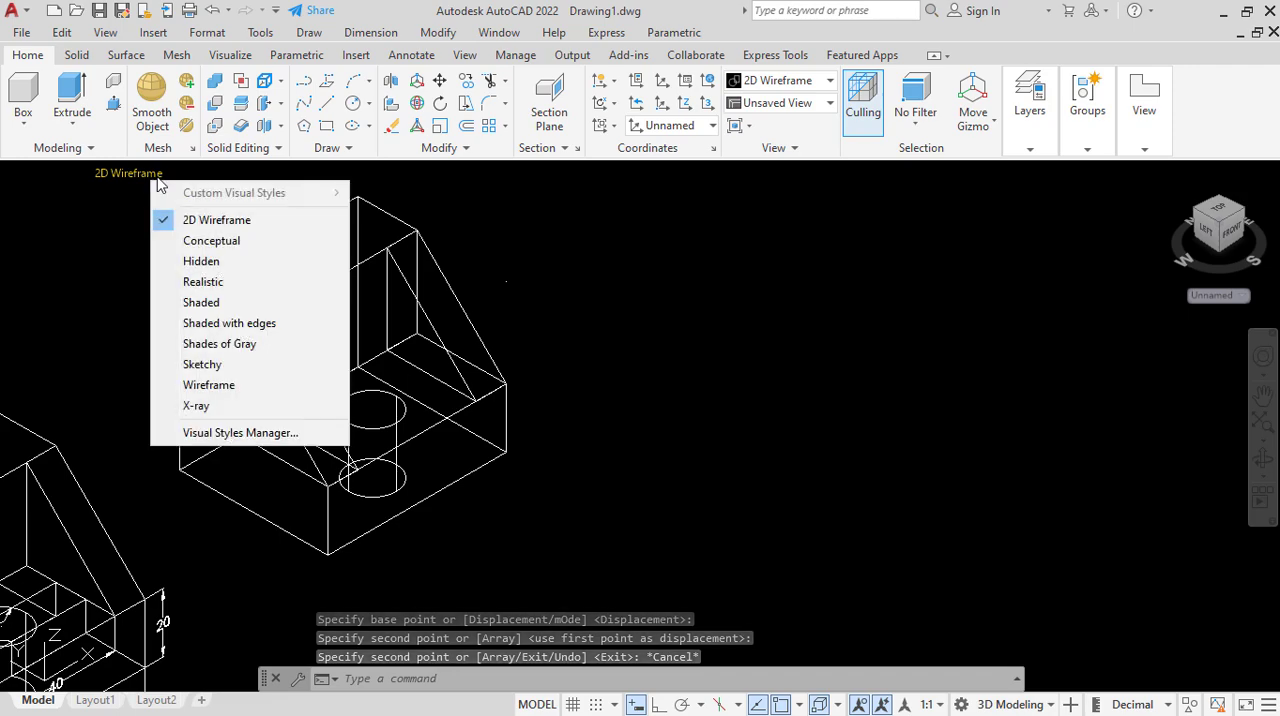
left_click(223, 240)
scroll(450, 425, "down", 2)
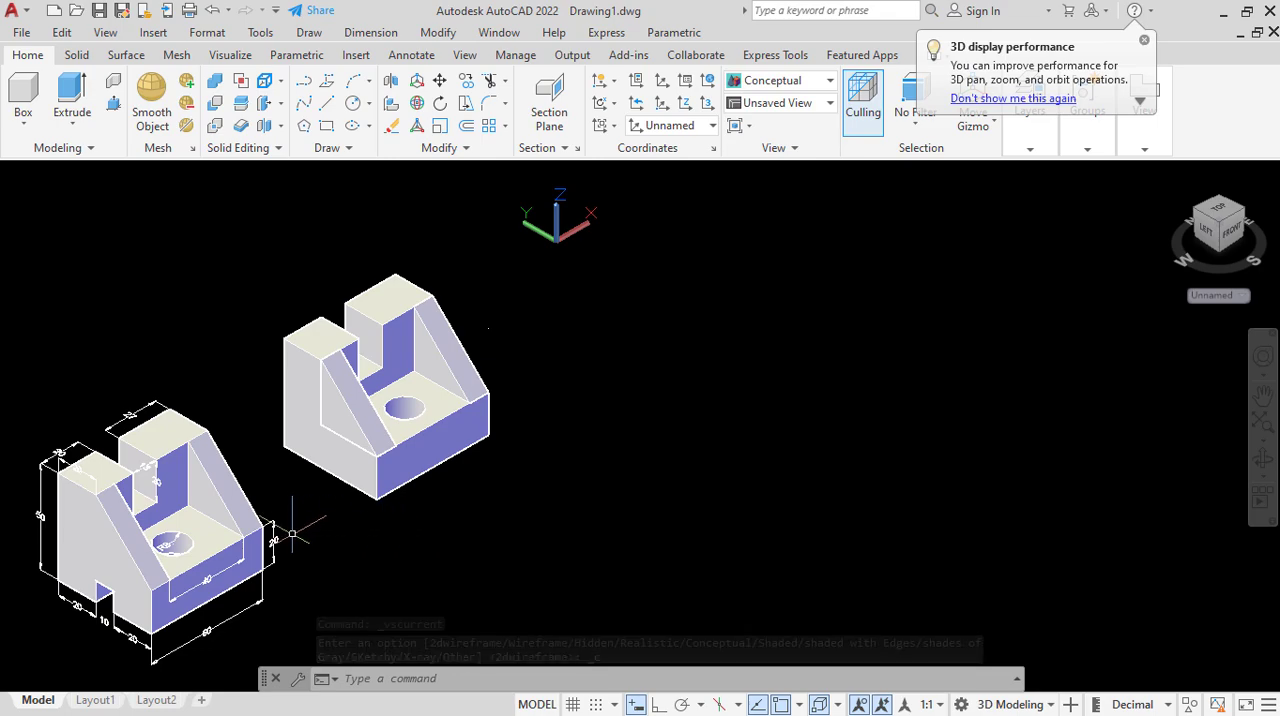
scroll(86, 610, "up", 4)
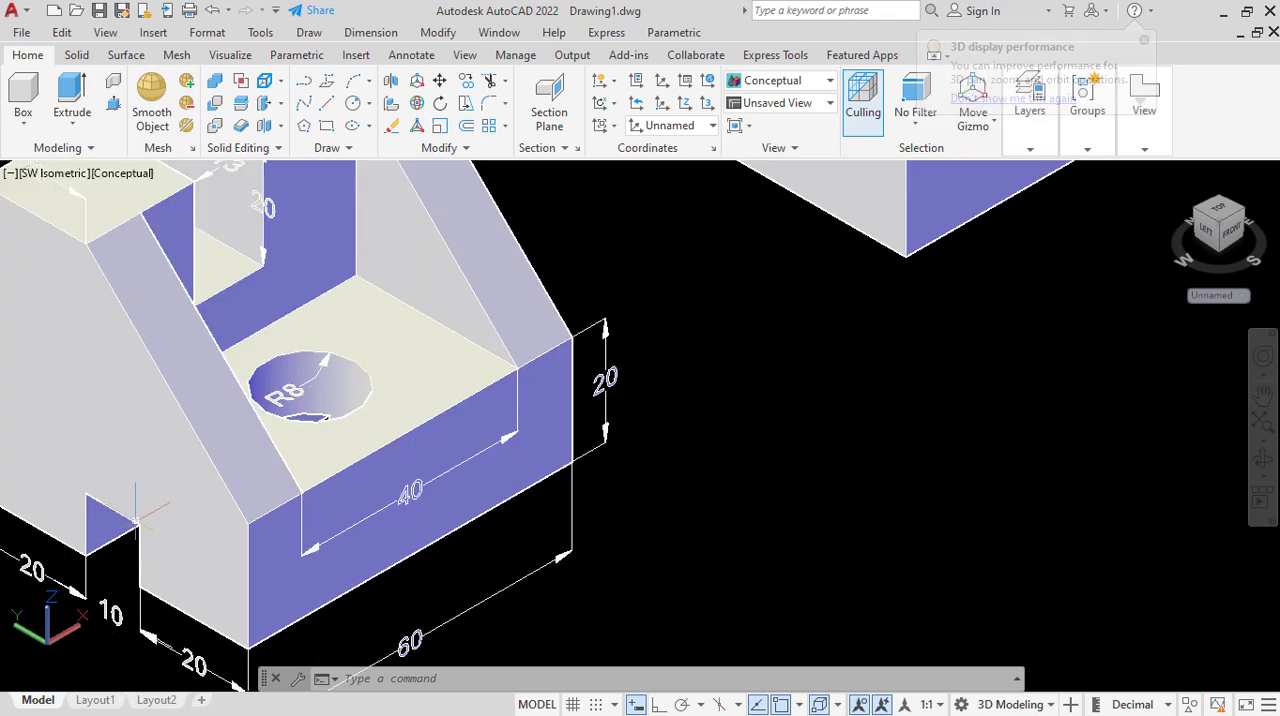
scroll(124, 490, "down", 4)
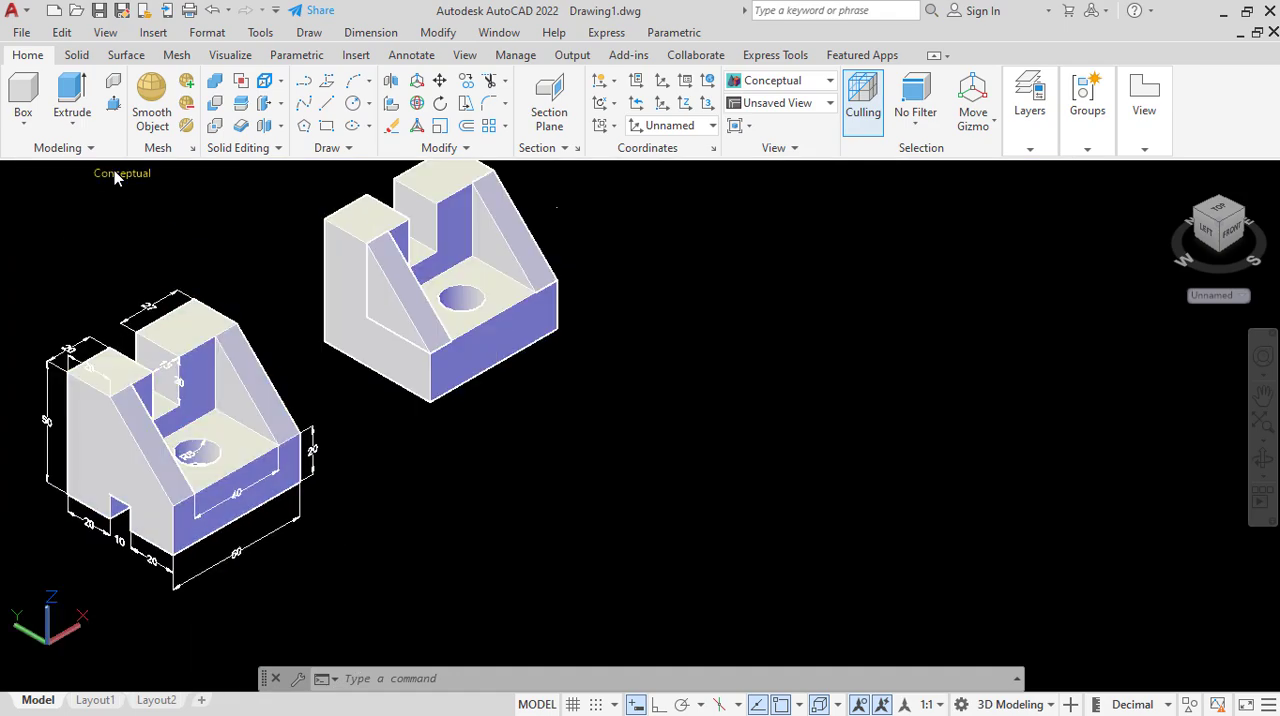
left_click(114, 172)
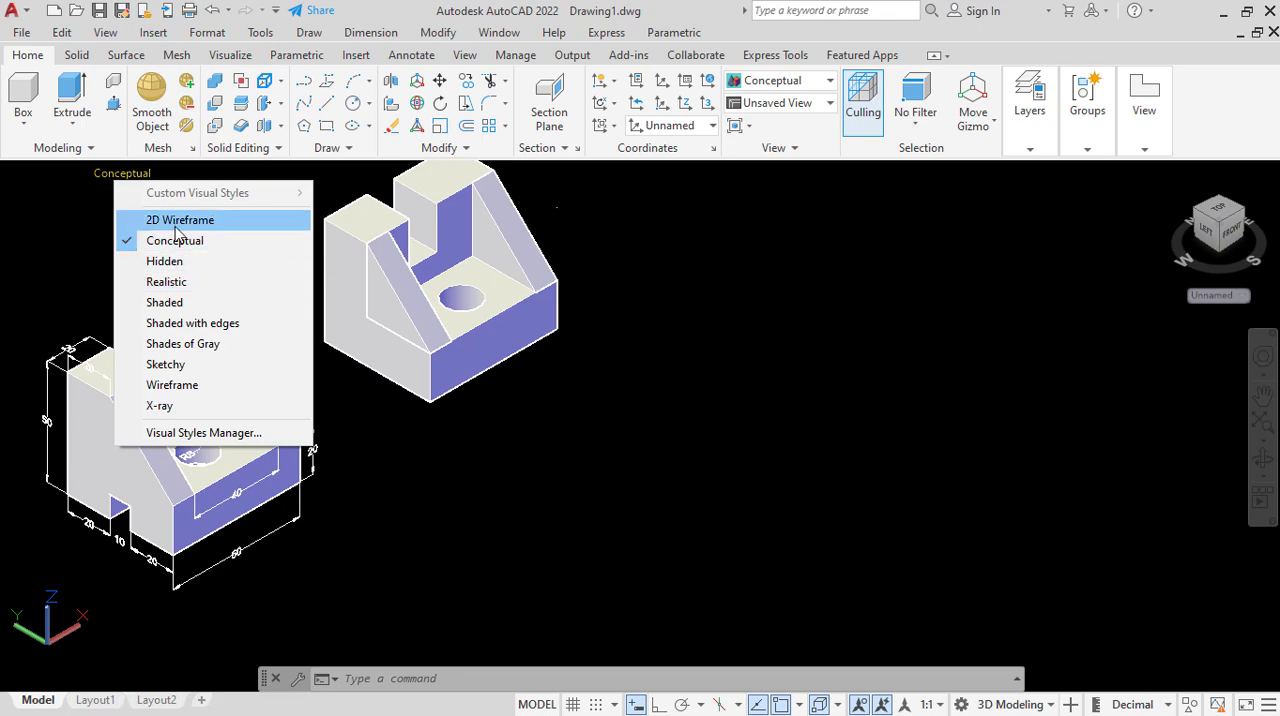
left_click(176, 221)
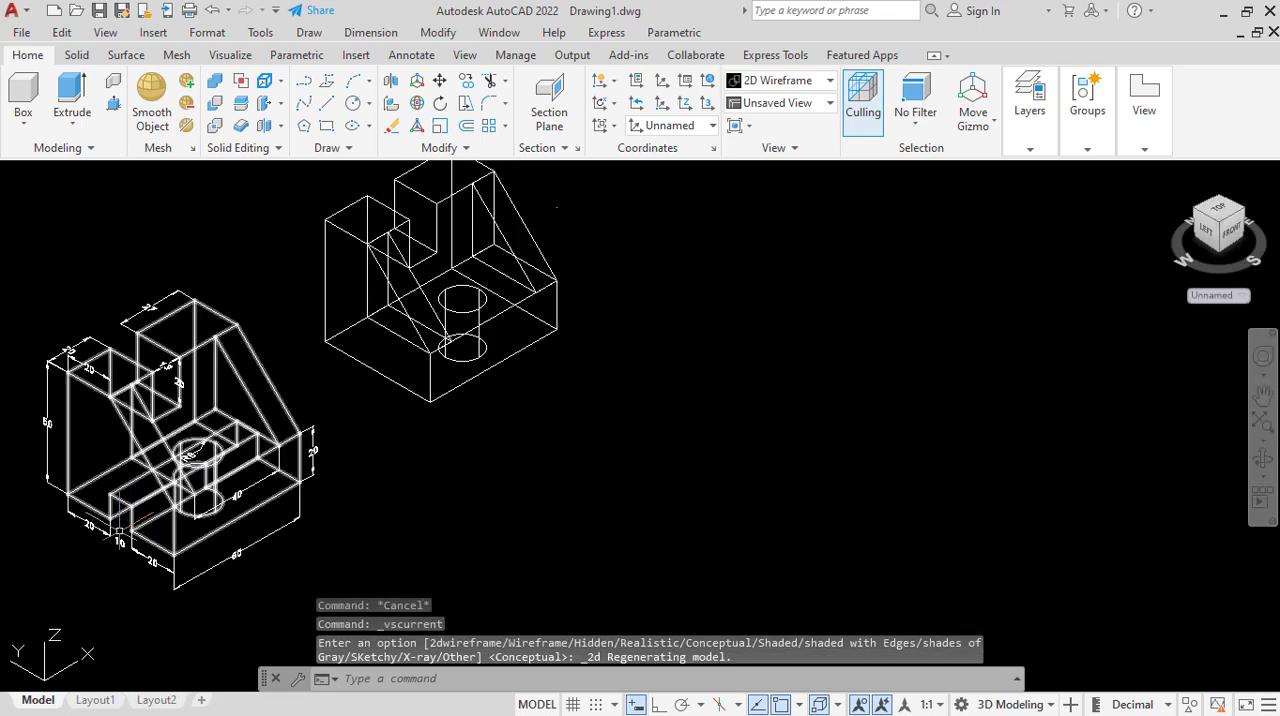
Draw a 20 line along the bottom edge of the base's side face, starting at its rear lower corner.
scroll(88, 541, "up", 2)
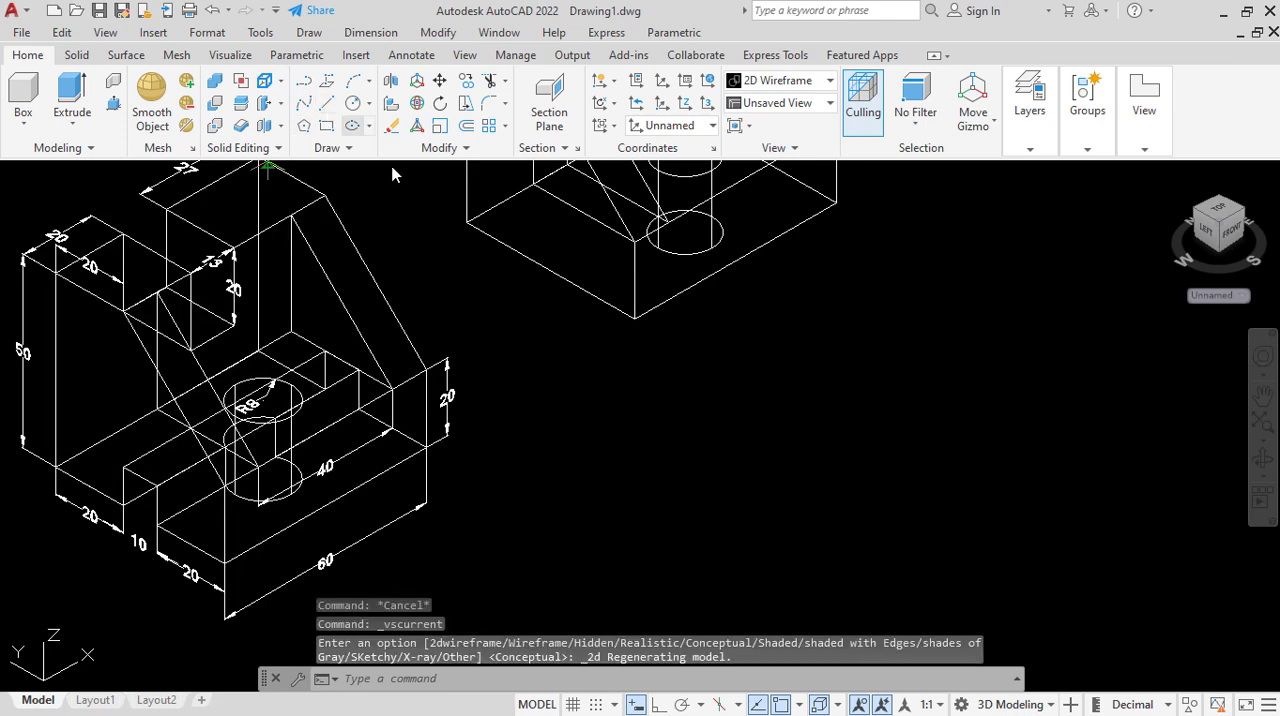
left_click(327, 104)
left_click(466, 222)
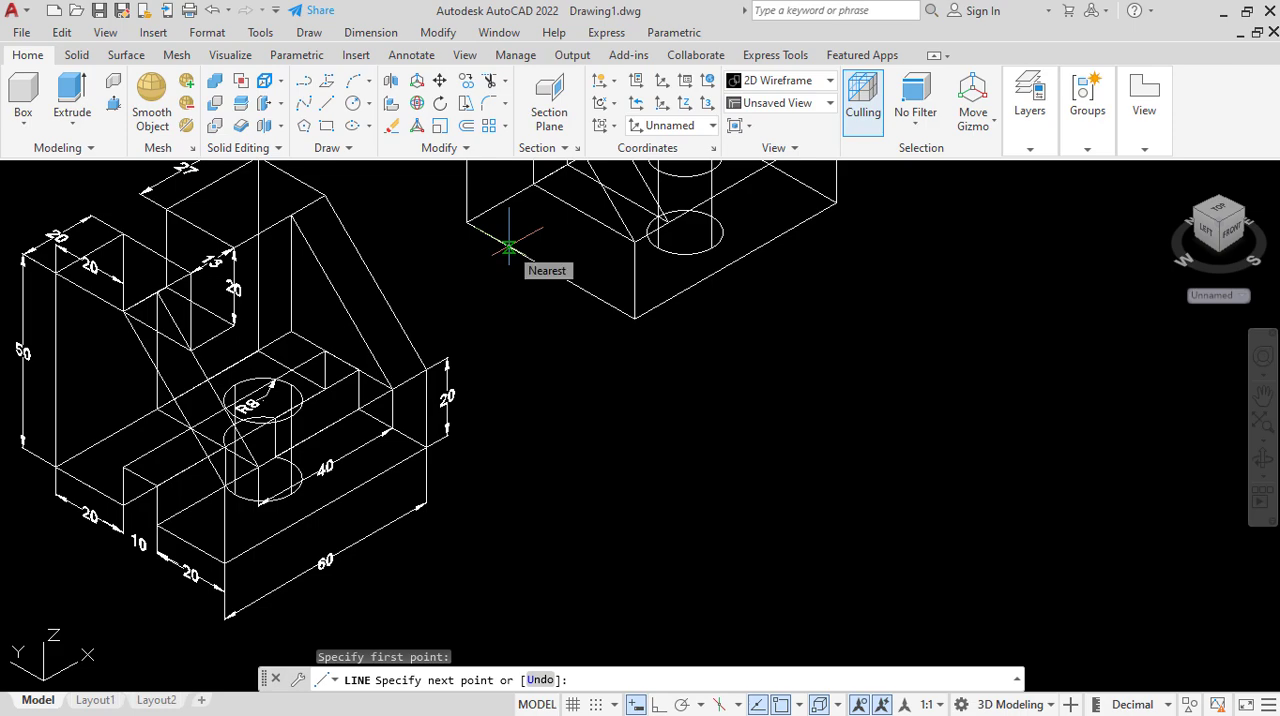
type("20")
key("Return")
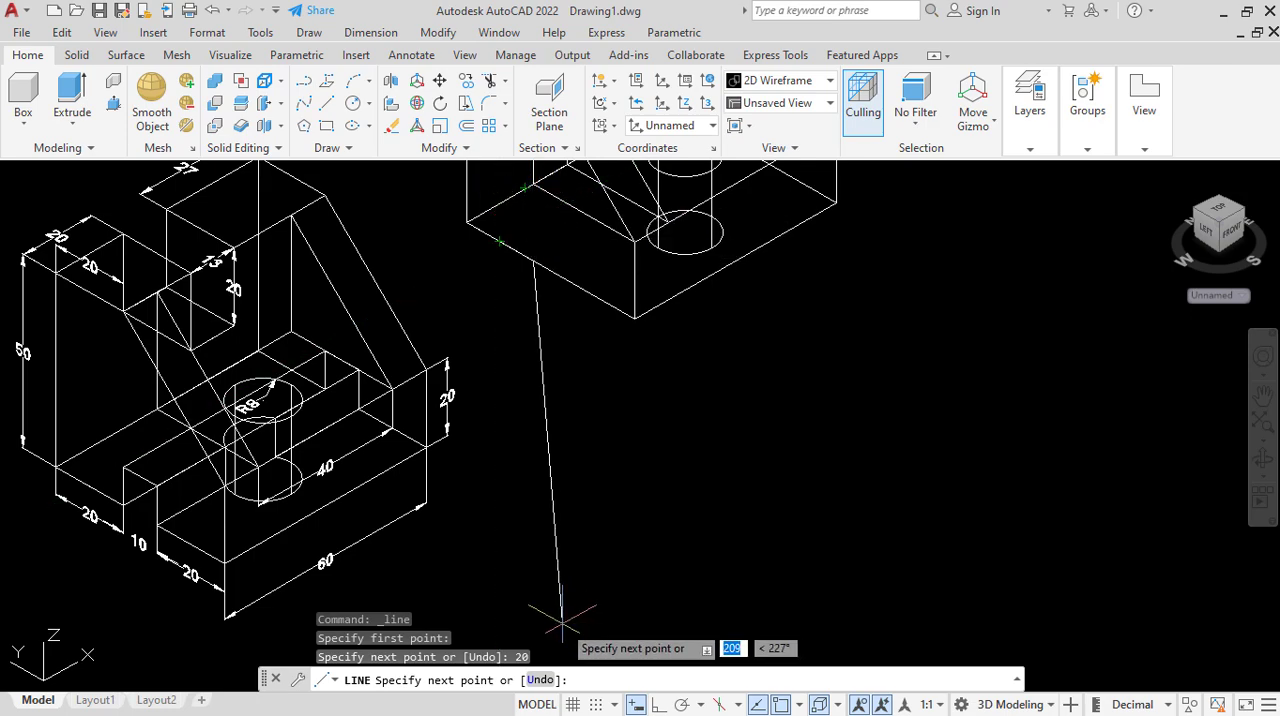
With Ortho on, draw the slot's 10 by 10 square upward from the end of the 20 line, closing it along the bottom edge.
key("F8")
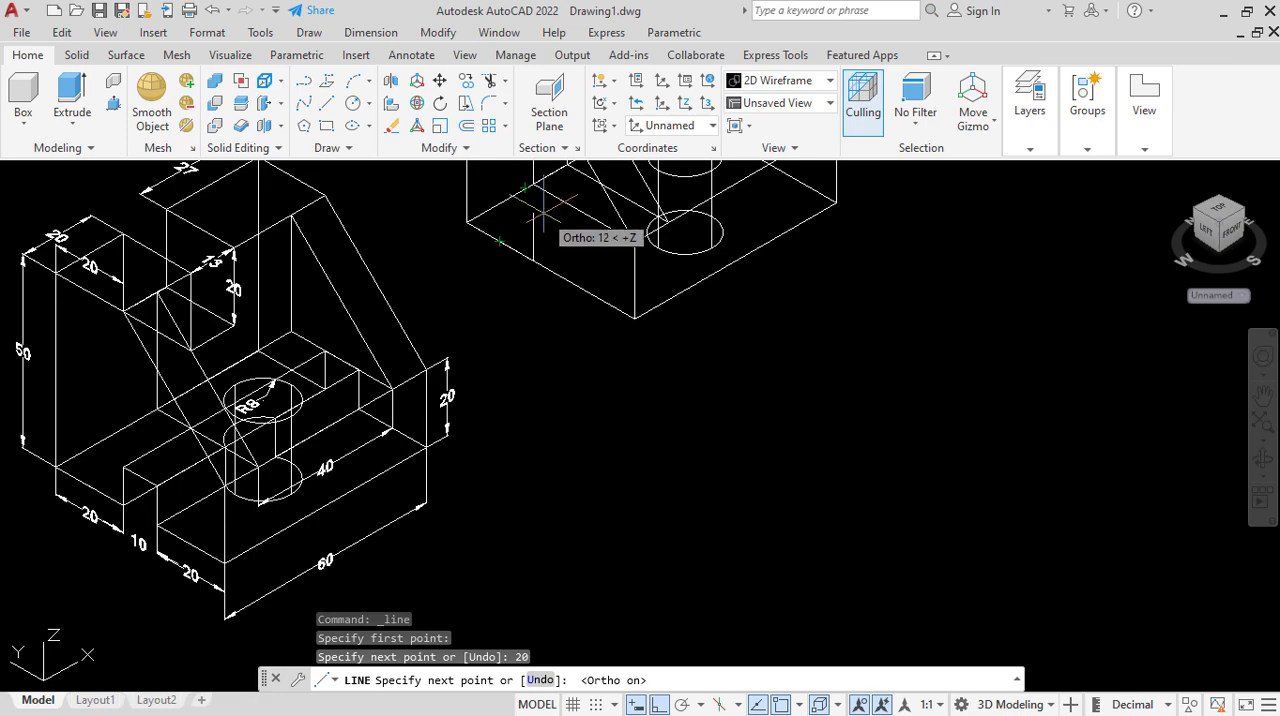
type("1")
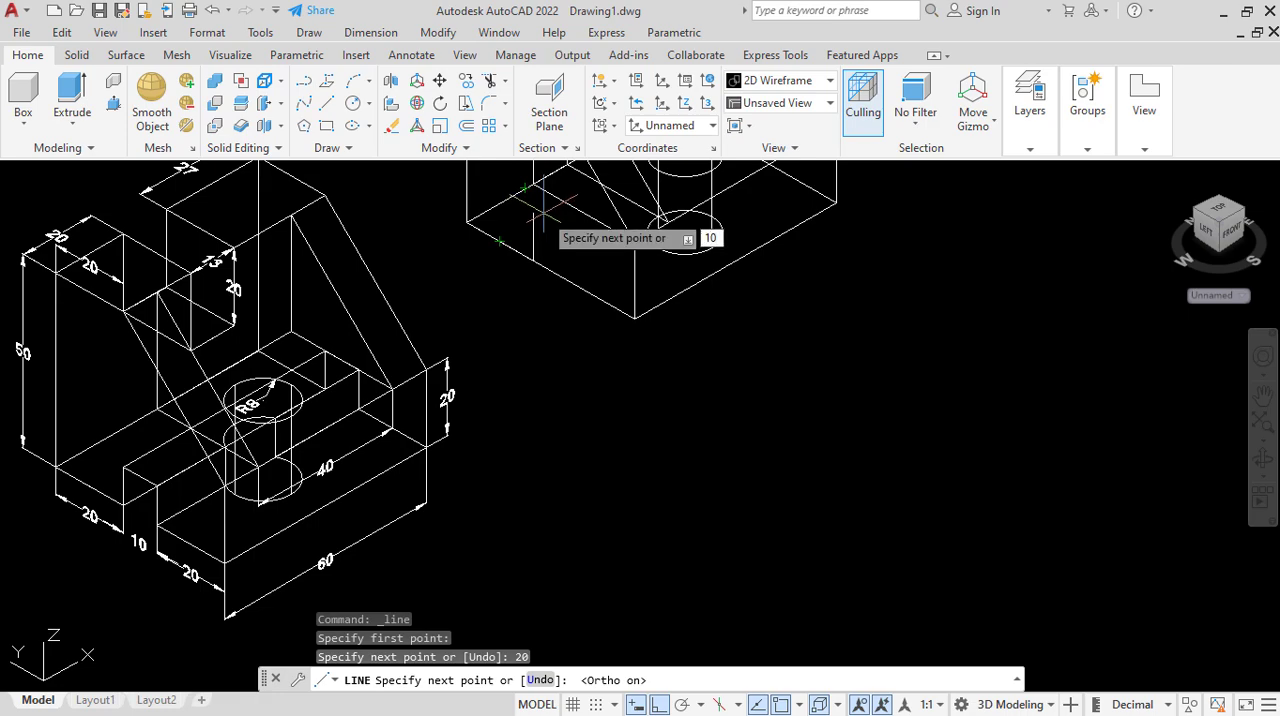
type("0")
key("Return")
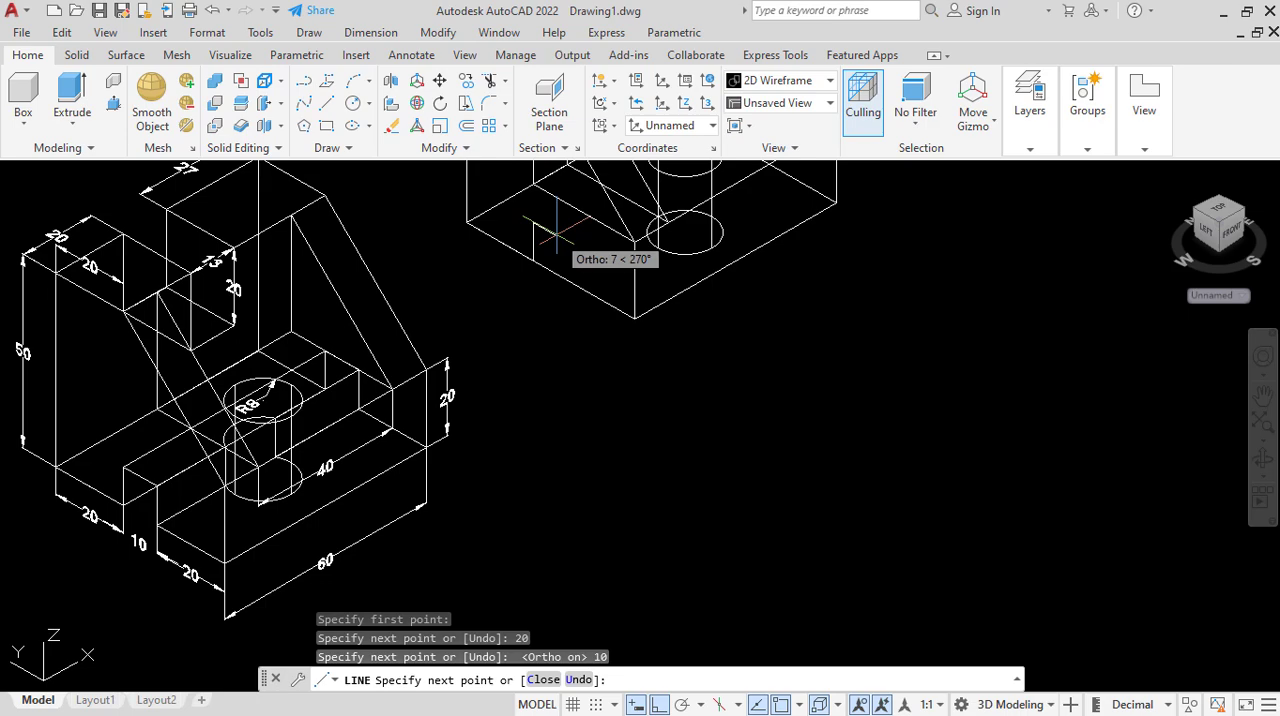
type("10")
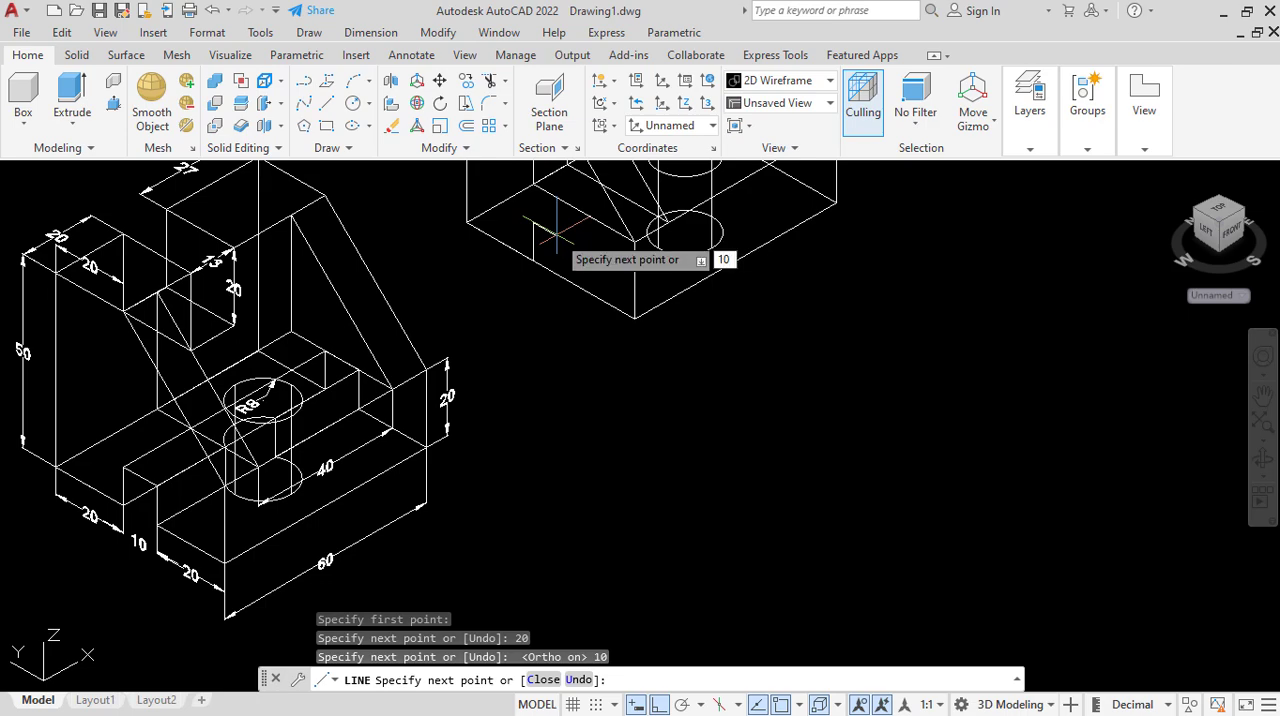
key("Return")
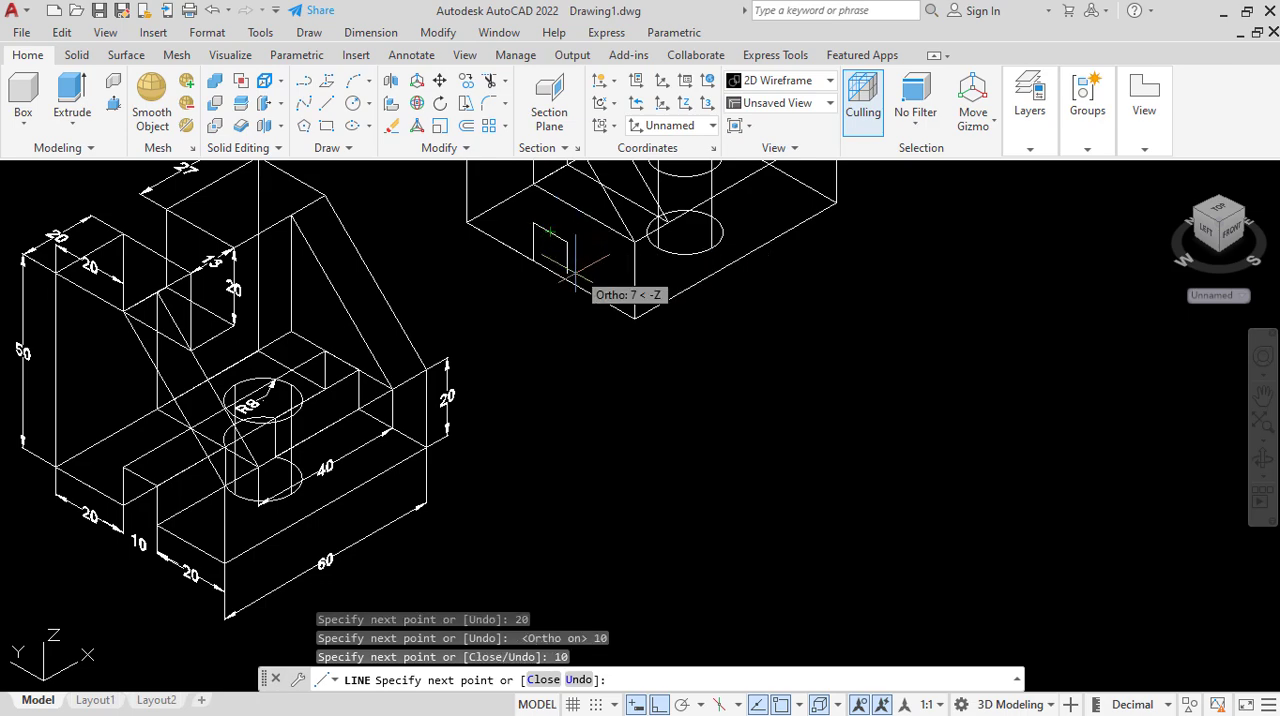
type("1")
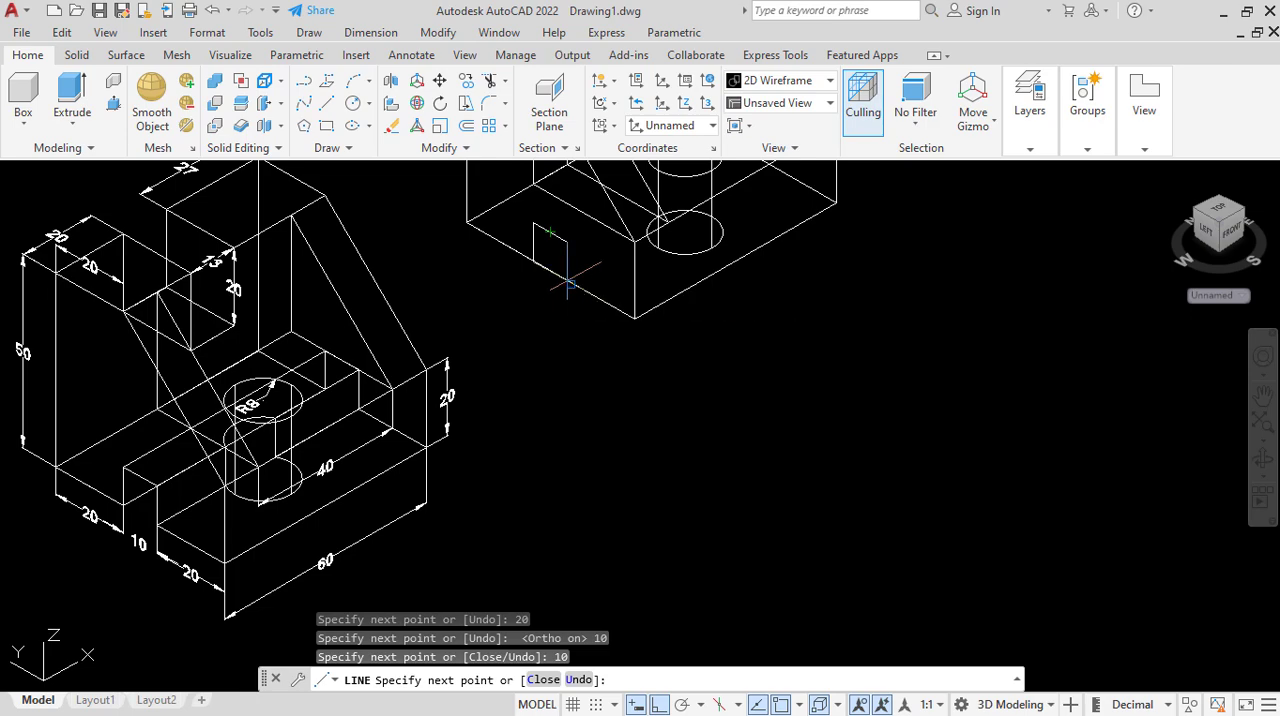
type("0")
key("Return")
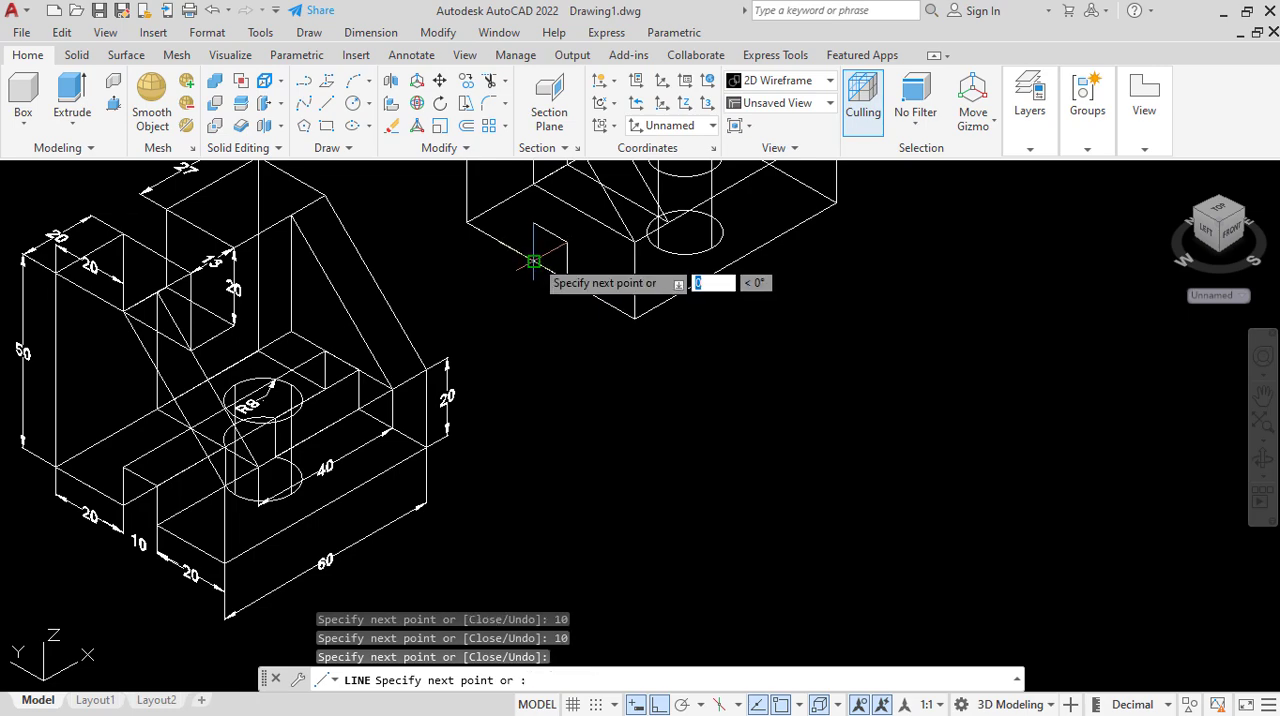
right_click(533, 261)
left_click(579, 271)
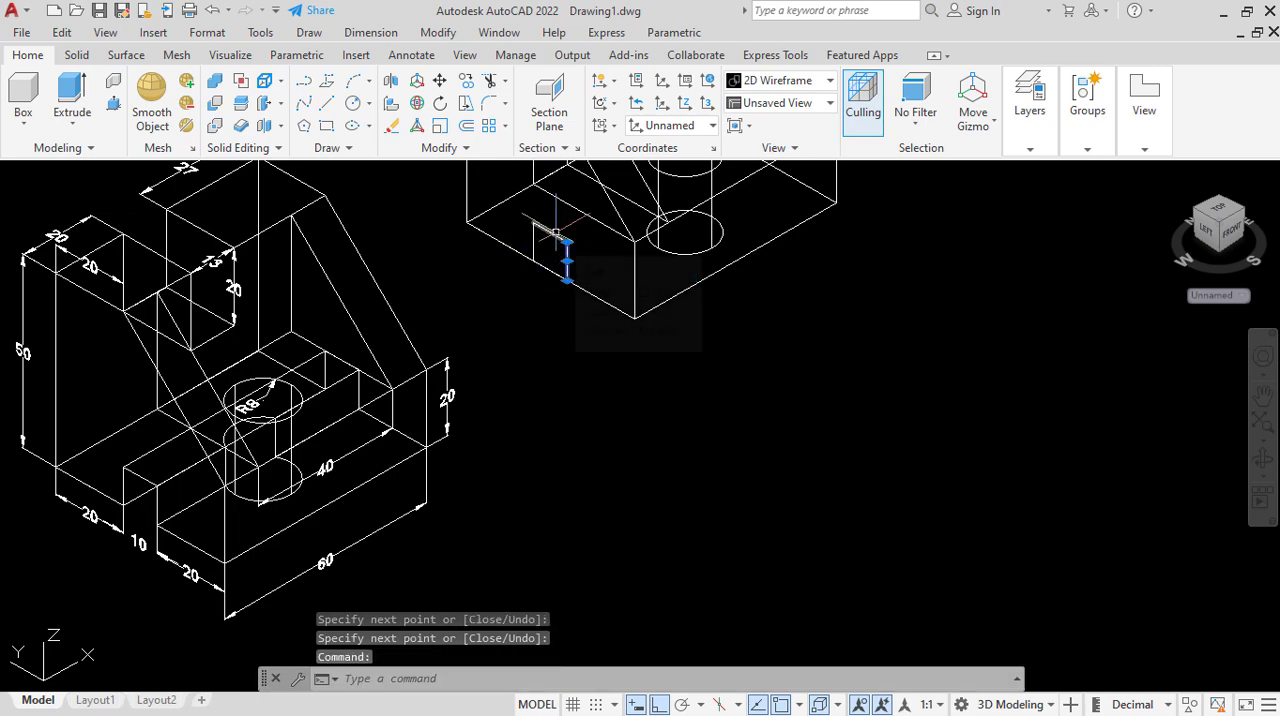
left_click(555, 232)
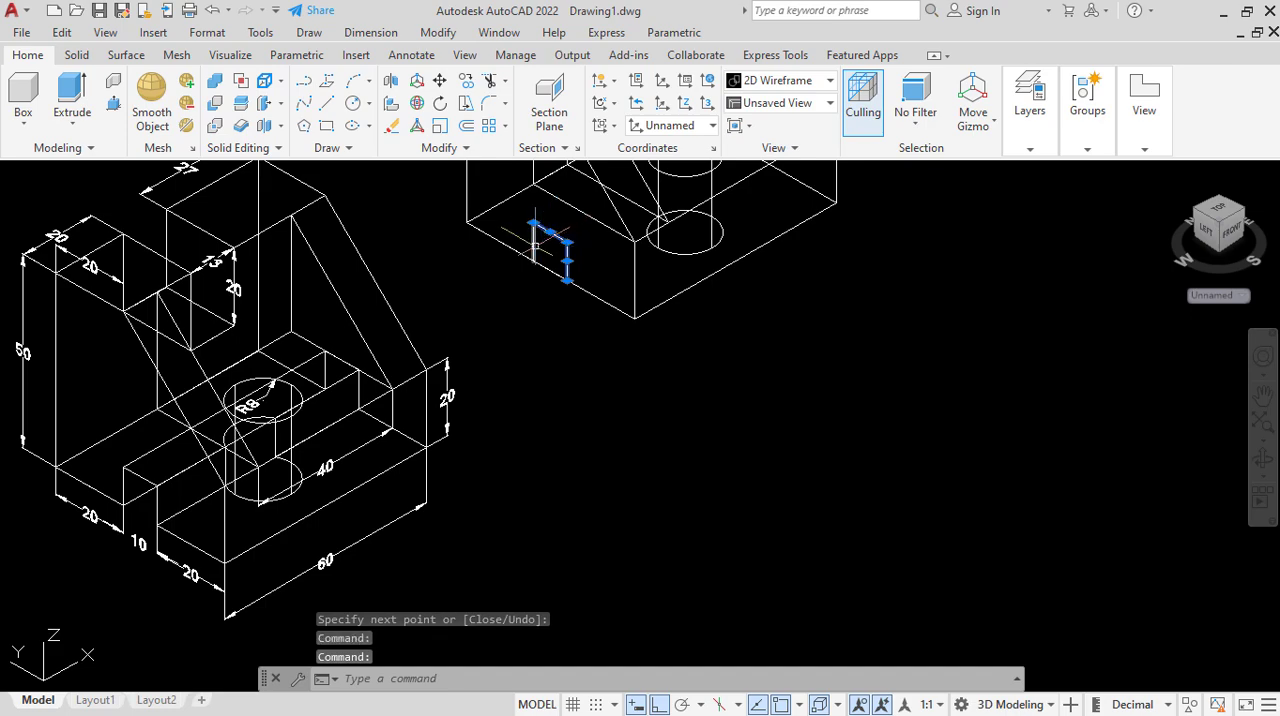
left_click(533, 246)
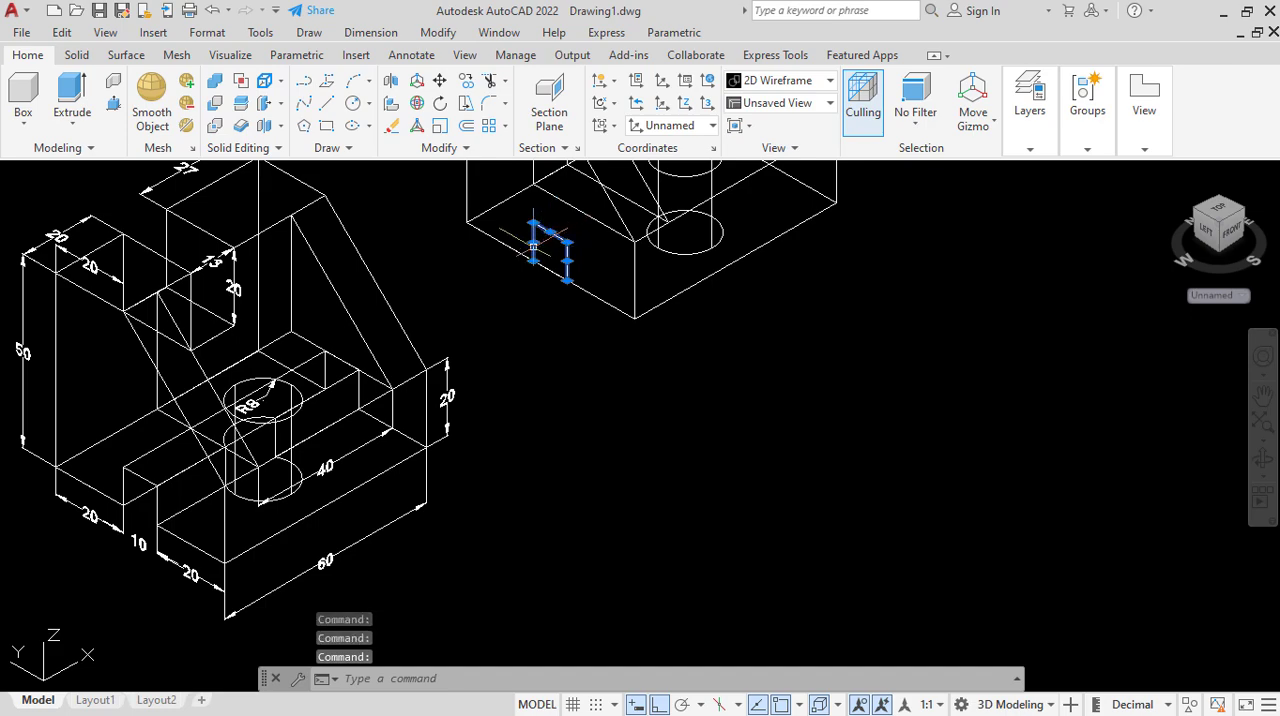
right_click(539, 333)
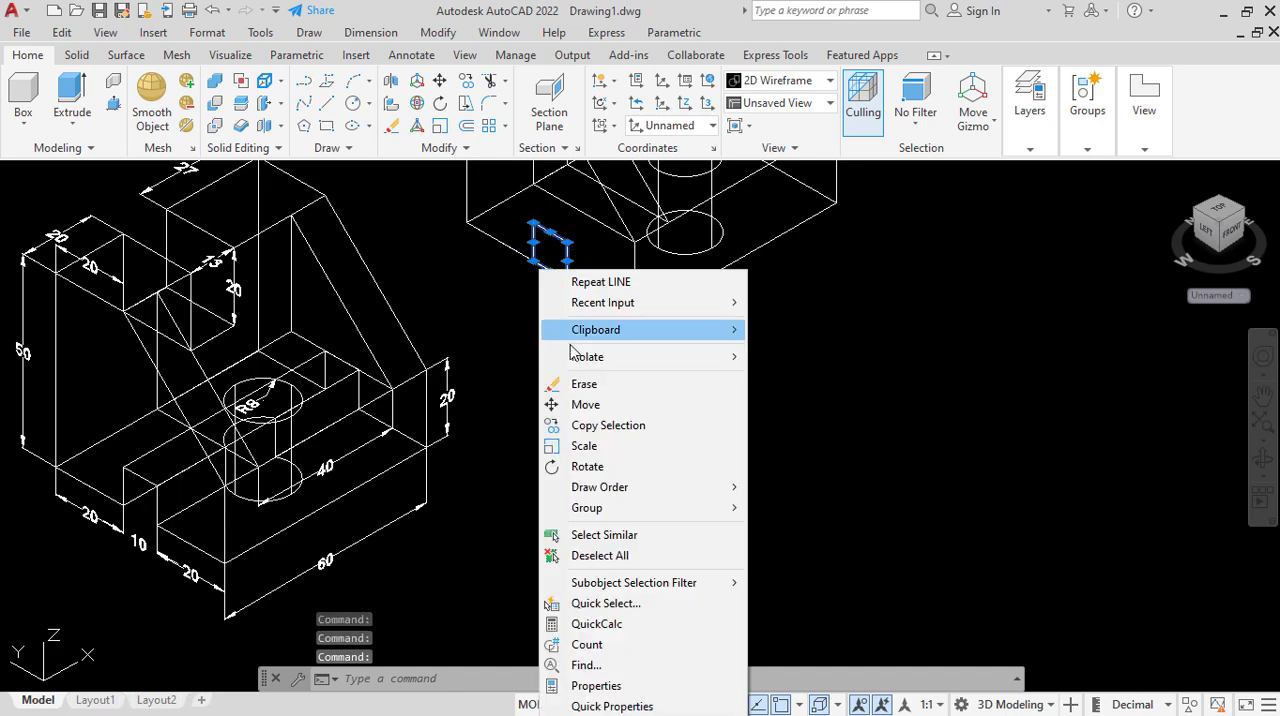
left_click(509, 367)
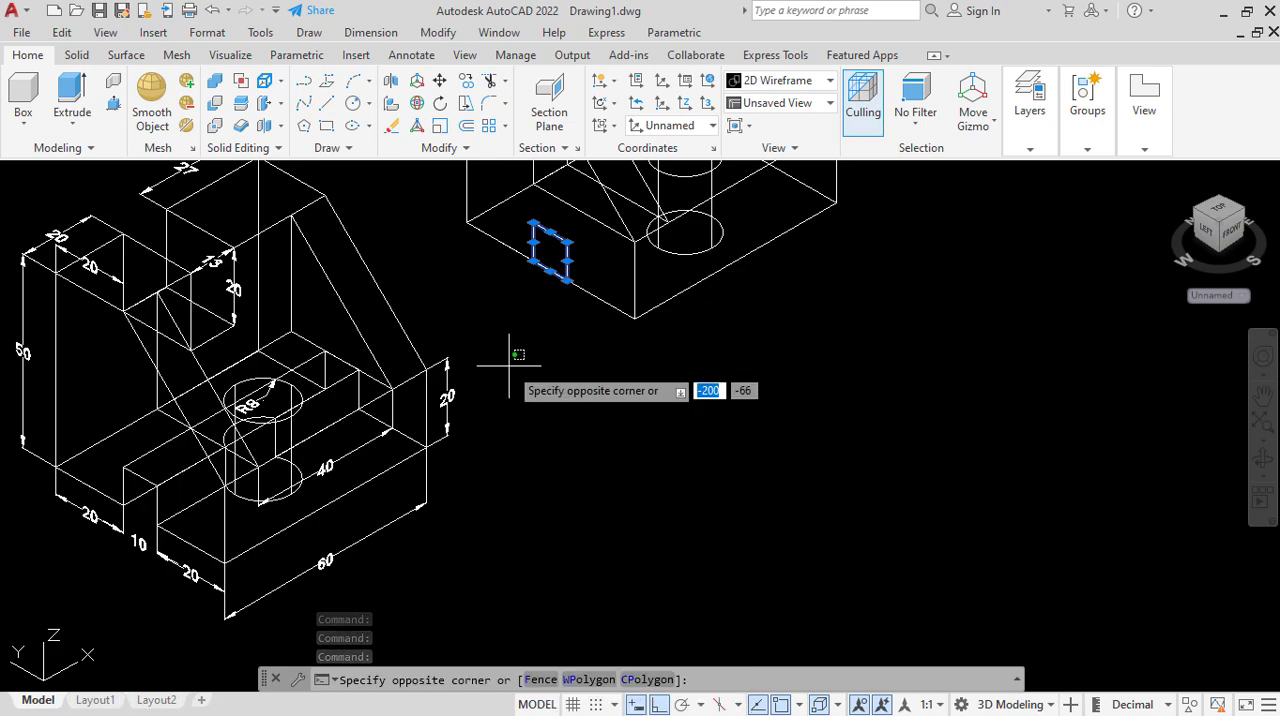
key("Escape")
Join the four lines of the square slot profile into one polyline.
left_click(567, 252)
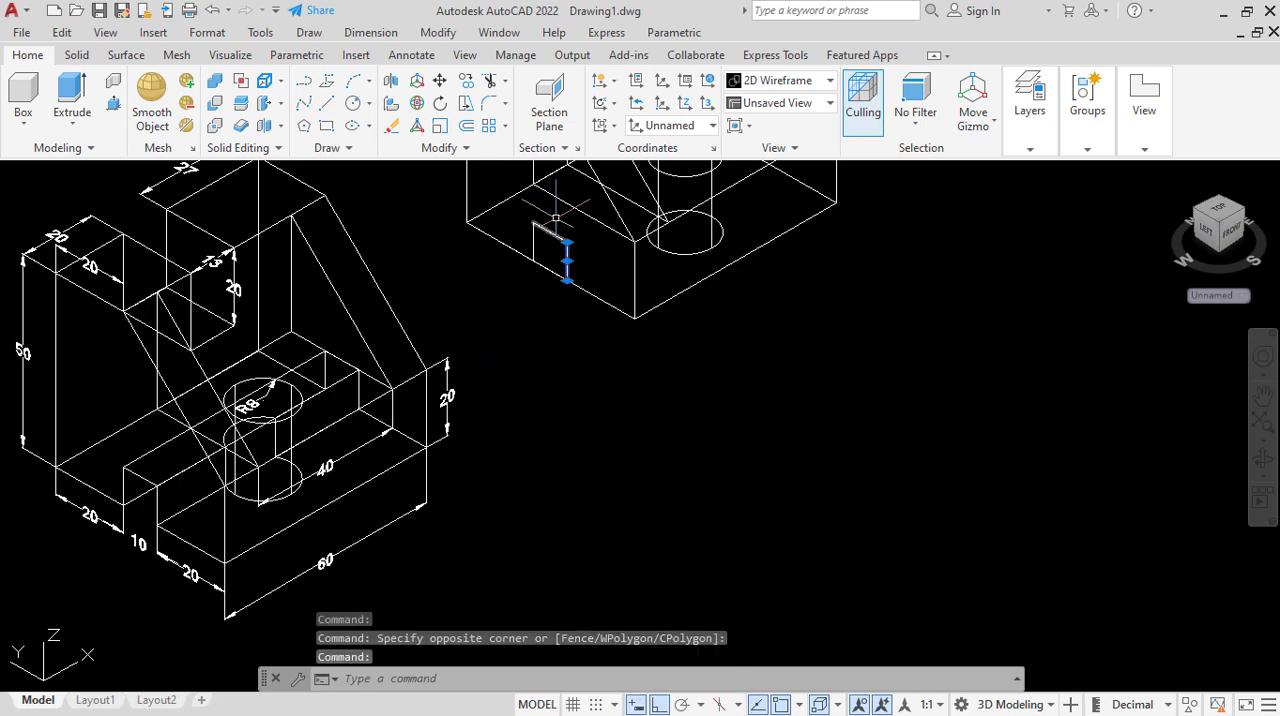
left_click(541, 233)
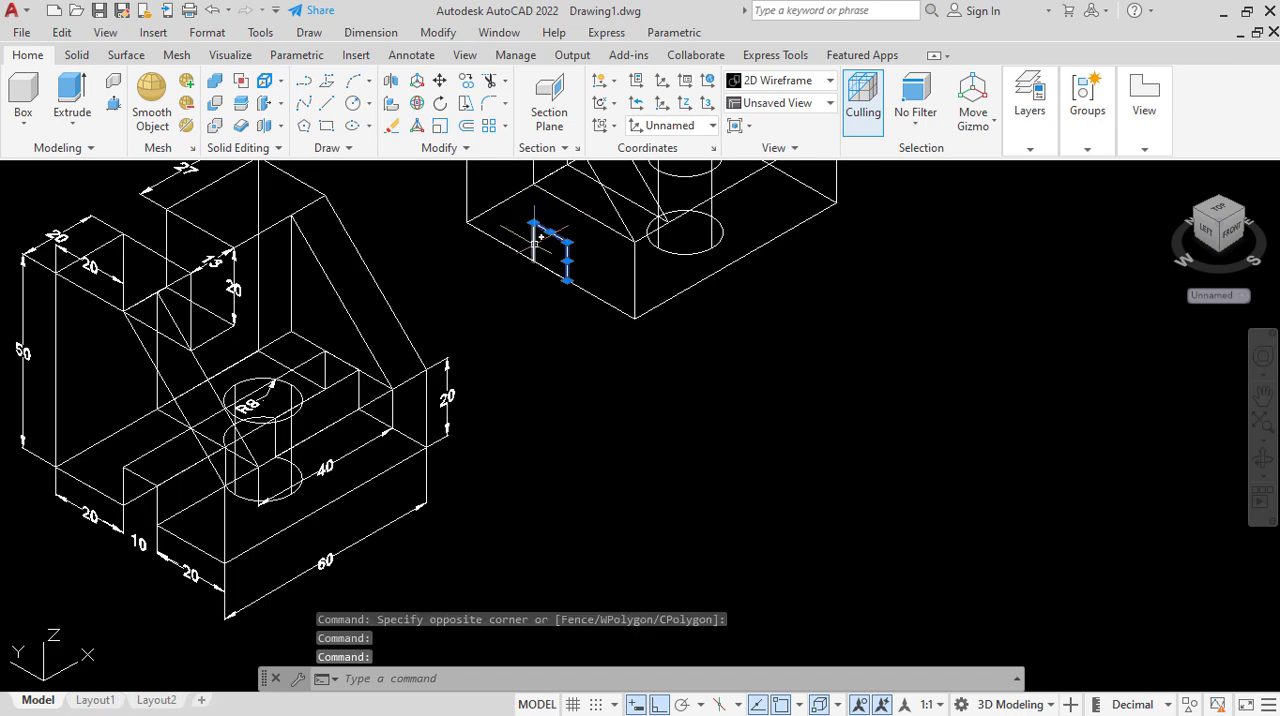
left_click(533, 241)
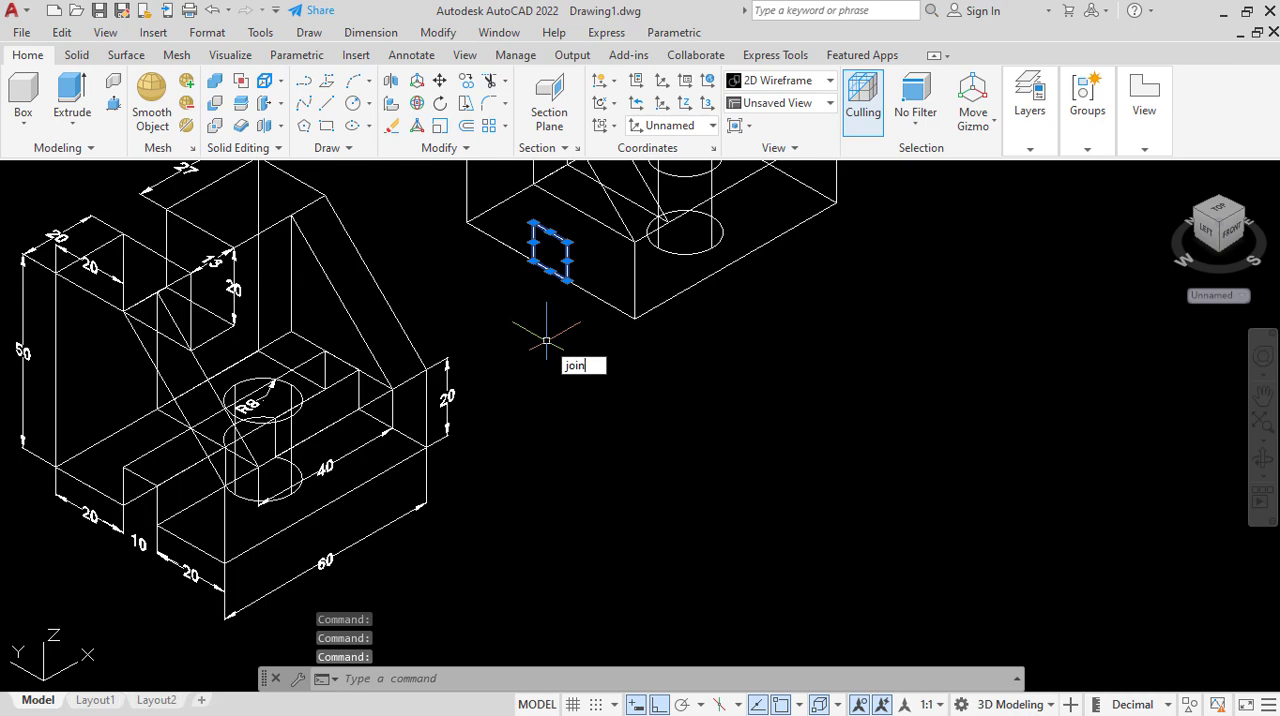
type("j")
key("Return")
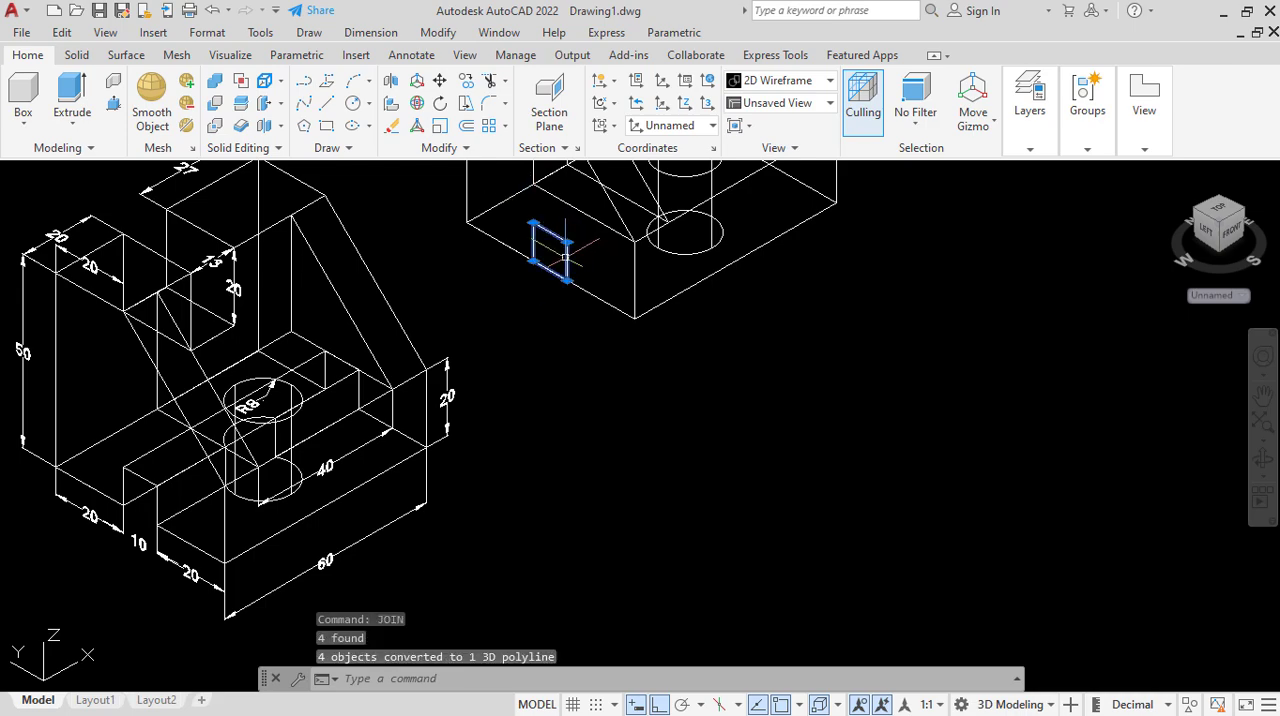
Extrude the square slot profile 60 through the full length of the base.
scroll(527, 371, "down", 1)
scroll(401, 507, "up", 1)
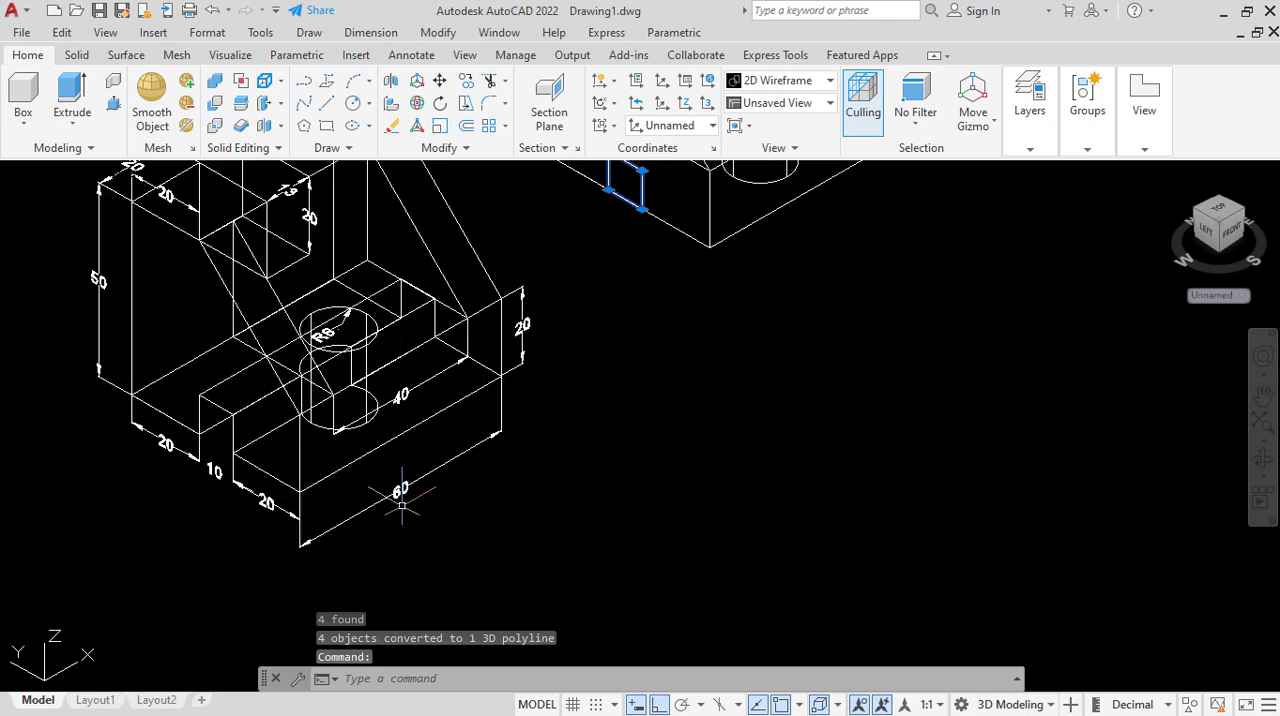
scroll(401, 507, "down", 4)
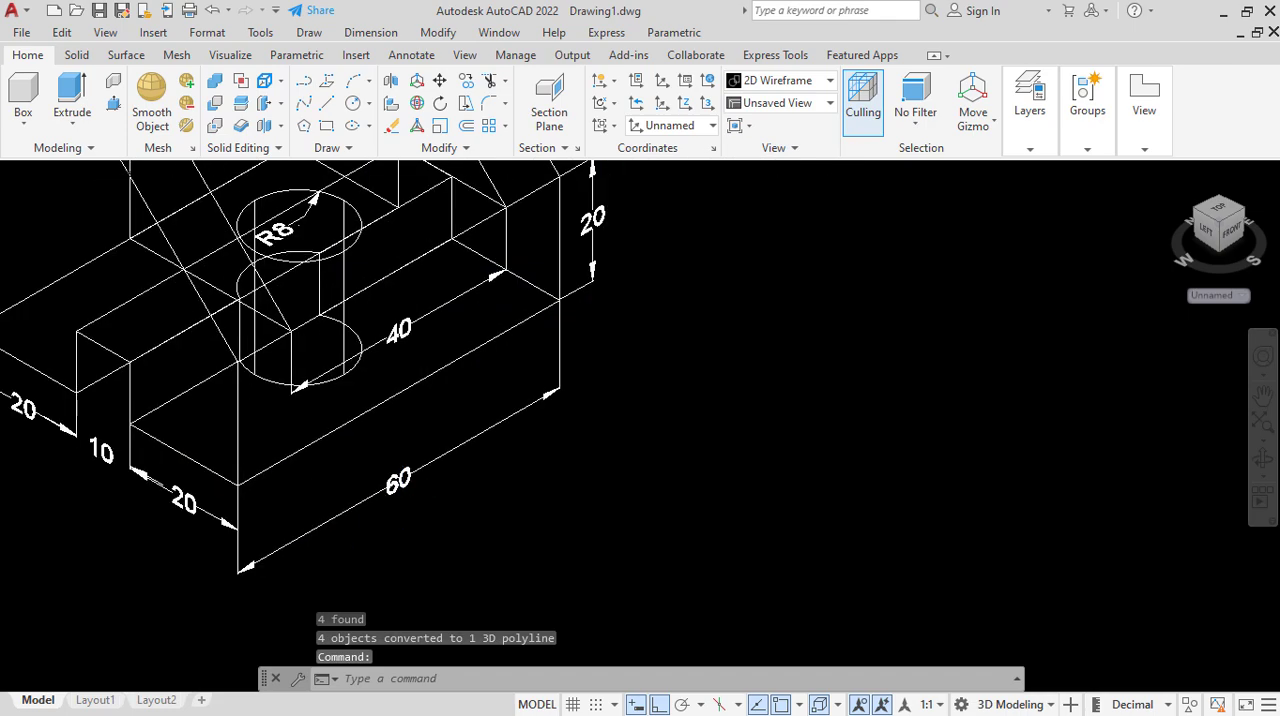
left_click(78, 92)
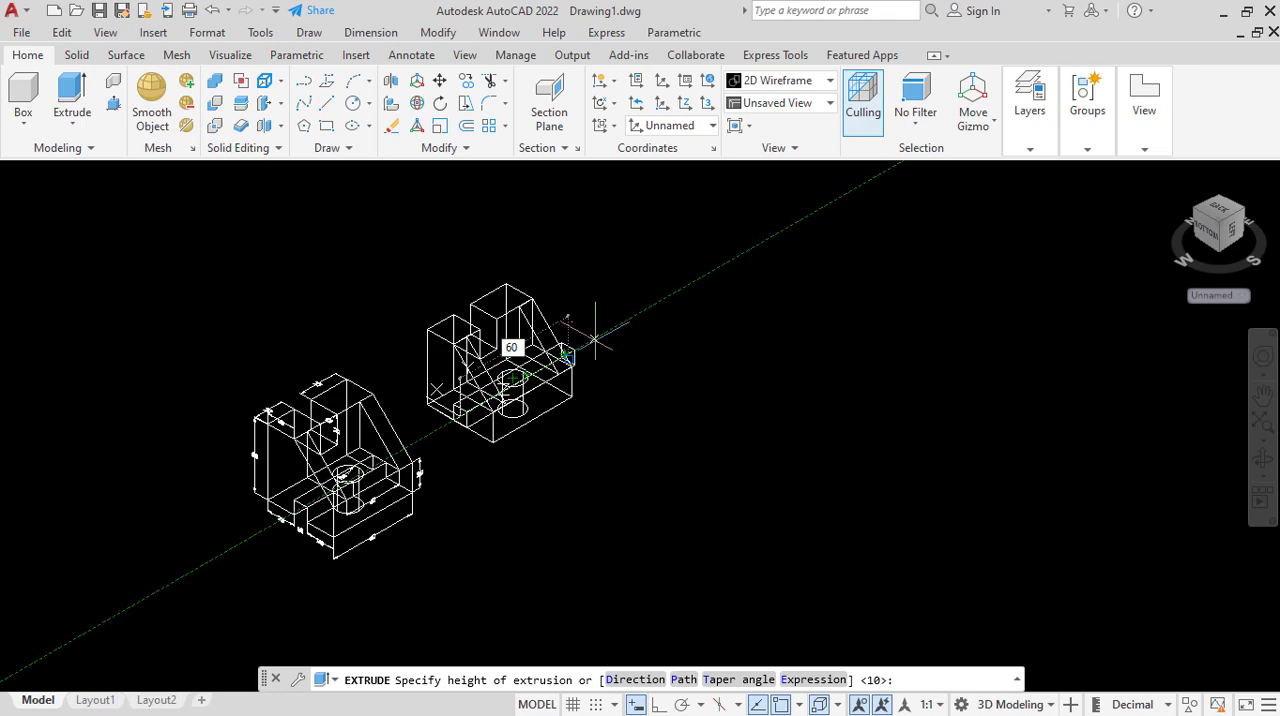
key("Return")
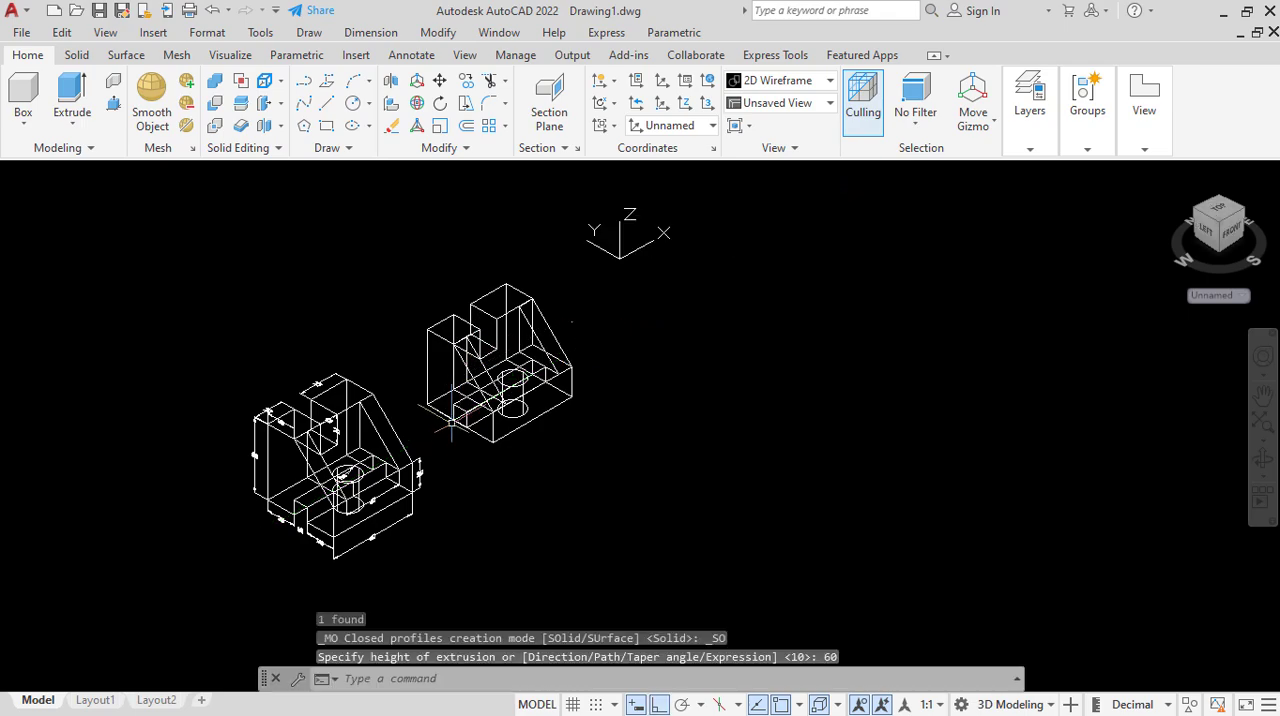
Subtract the extruded square bar from the main body to cut the bottom slot.
scroll(451, 423, "up", 4)
scroll(413, 403, "down", 3)
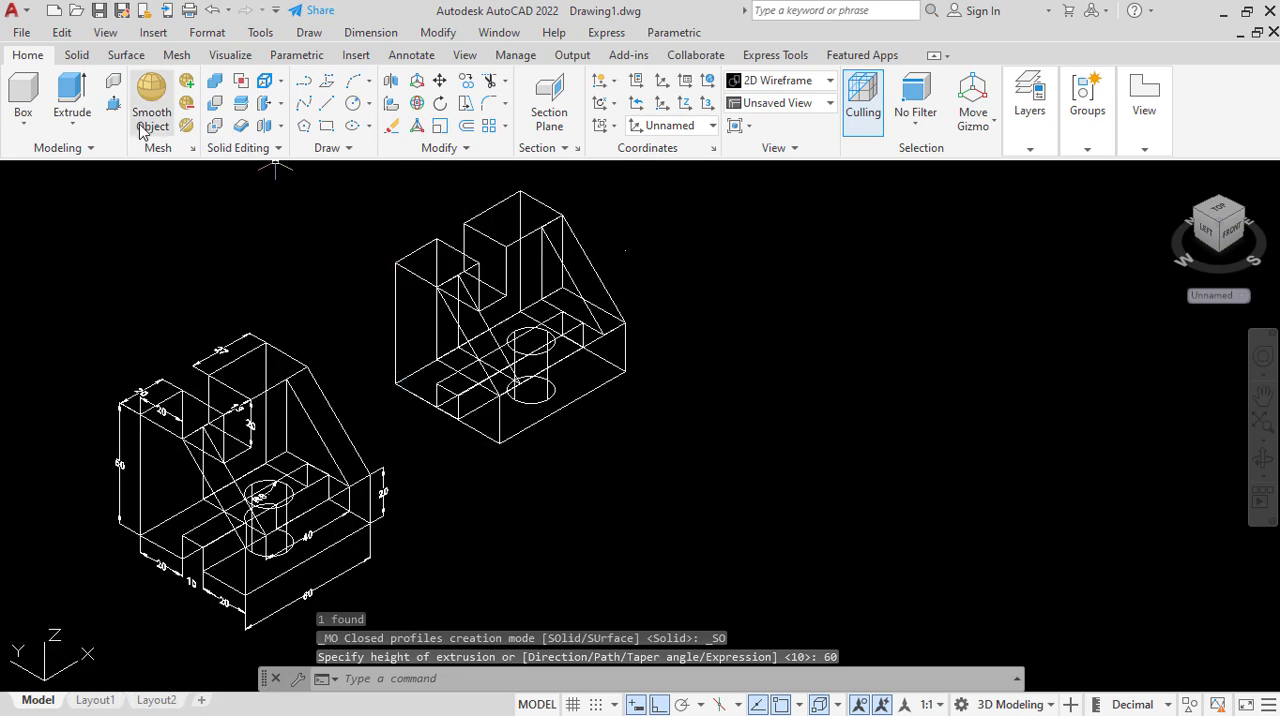
left_click(240, 80)
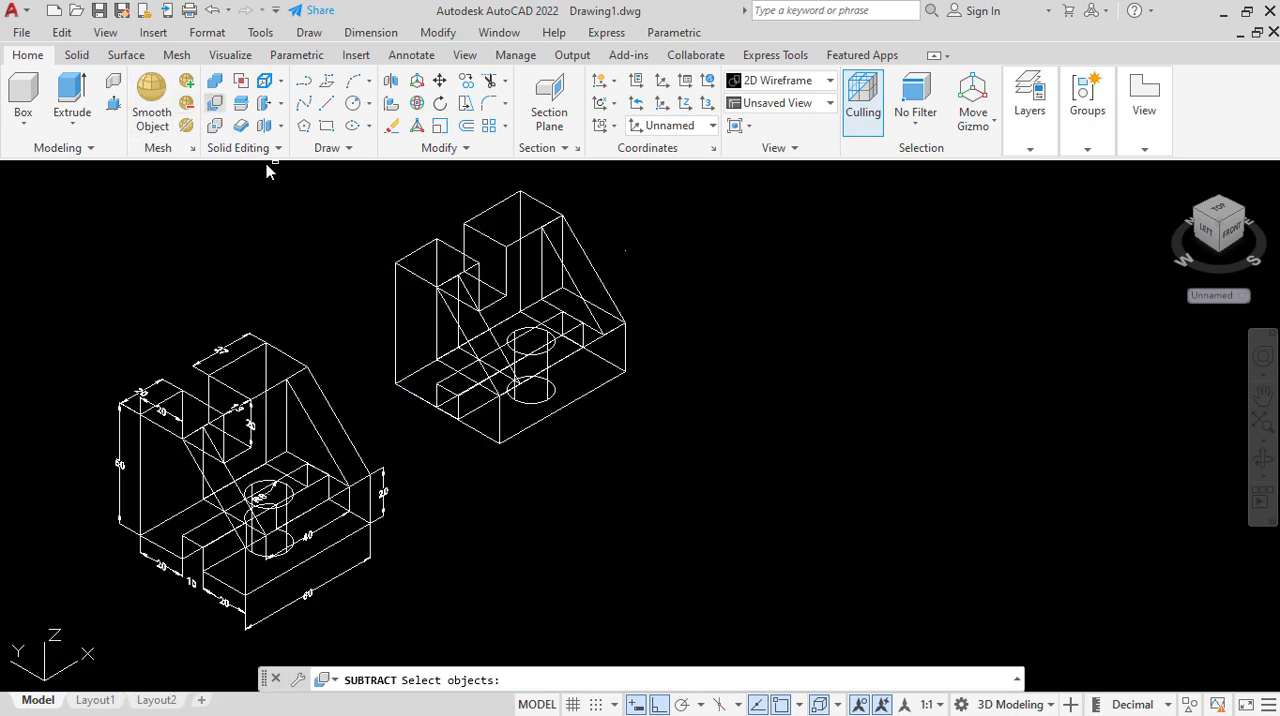
left_click(395, 320)
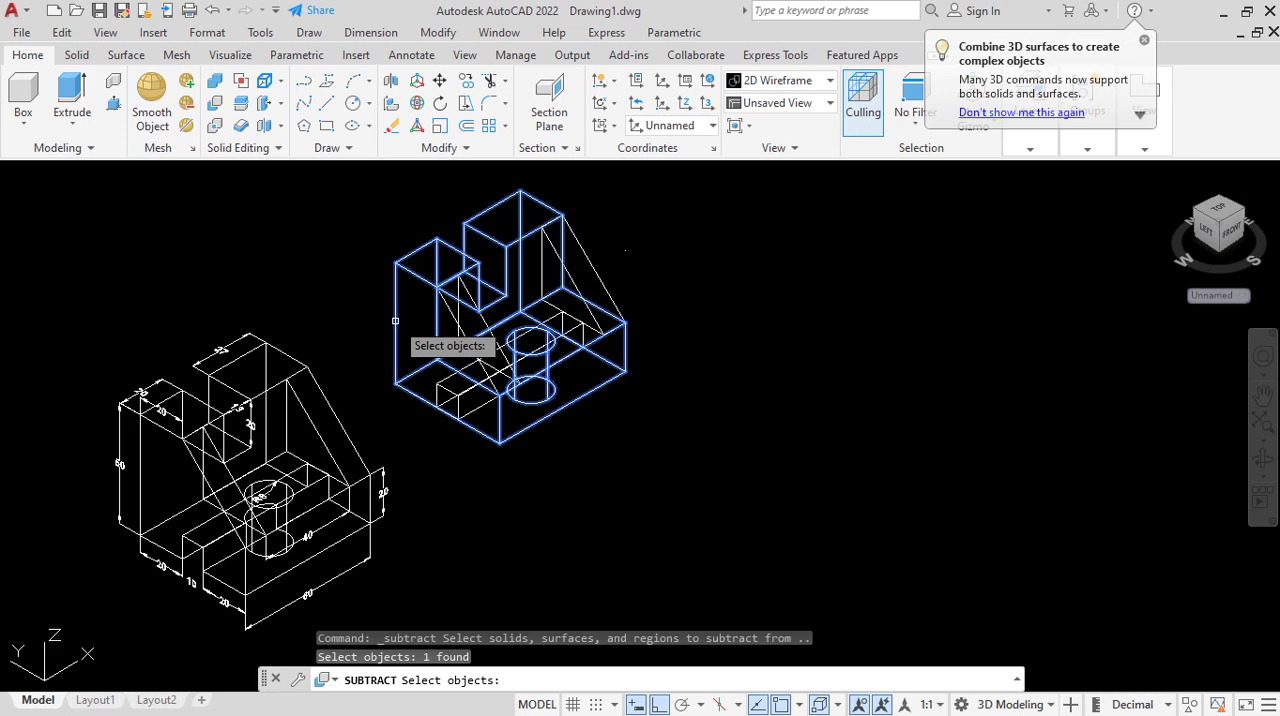
key("Return")
left_click(458, 407)
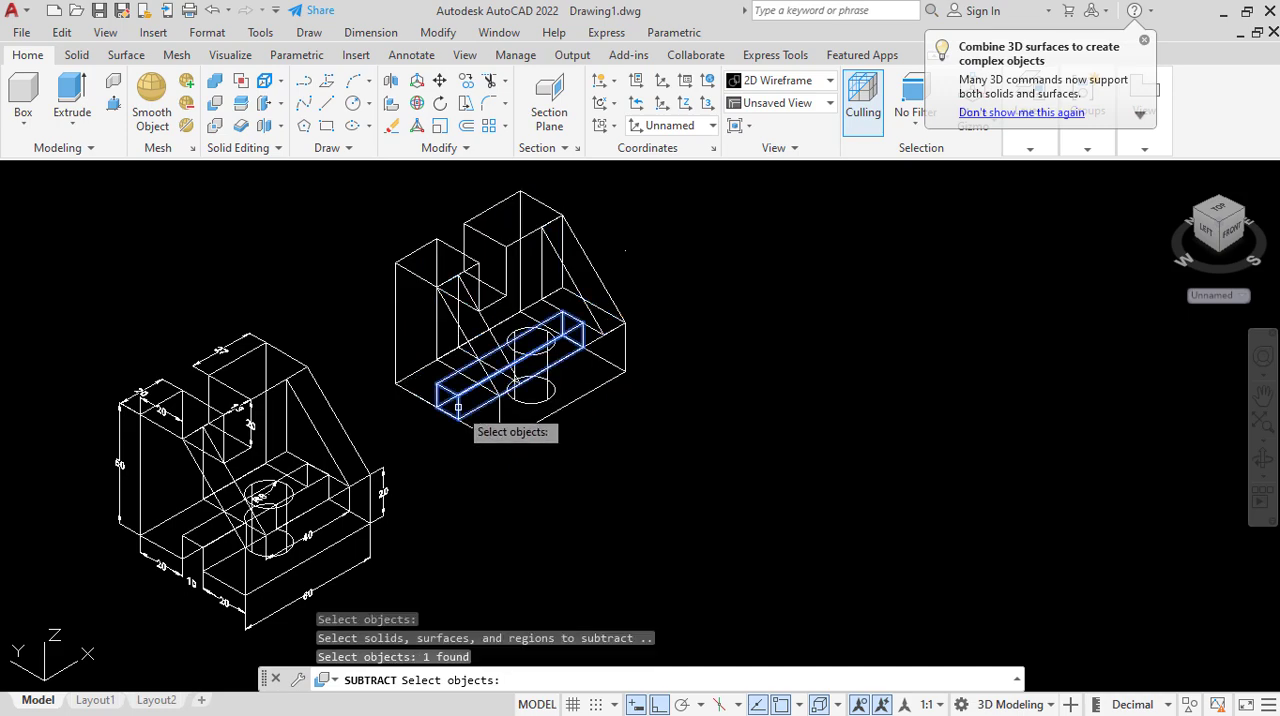
key("Return")
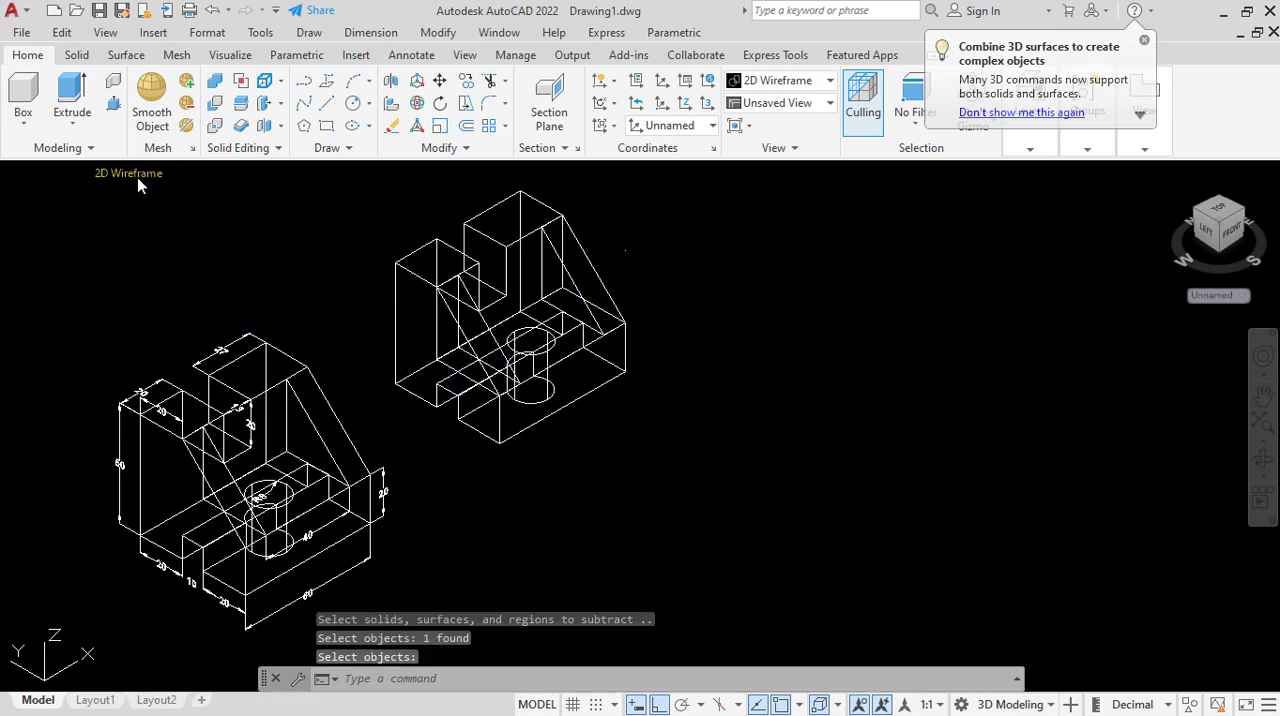
Show the model in the Conceptual visual style and compare the slotted body with the dimensioned reference part.
left_click(136, 173)
left_click(211, 243)
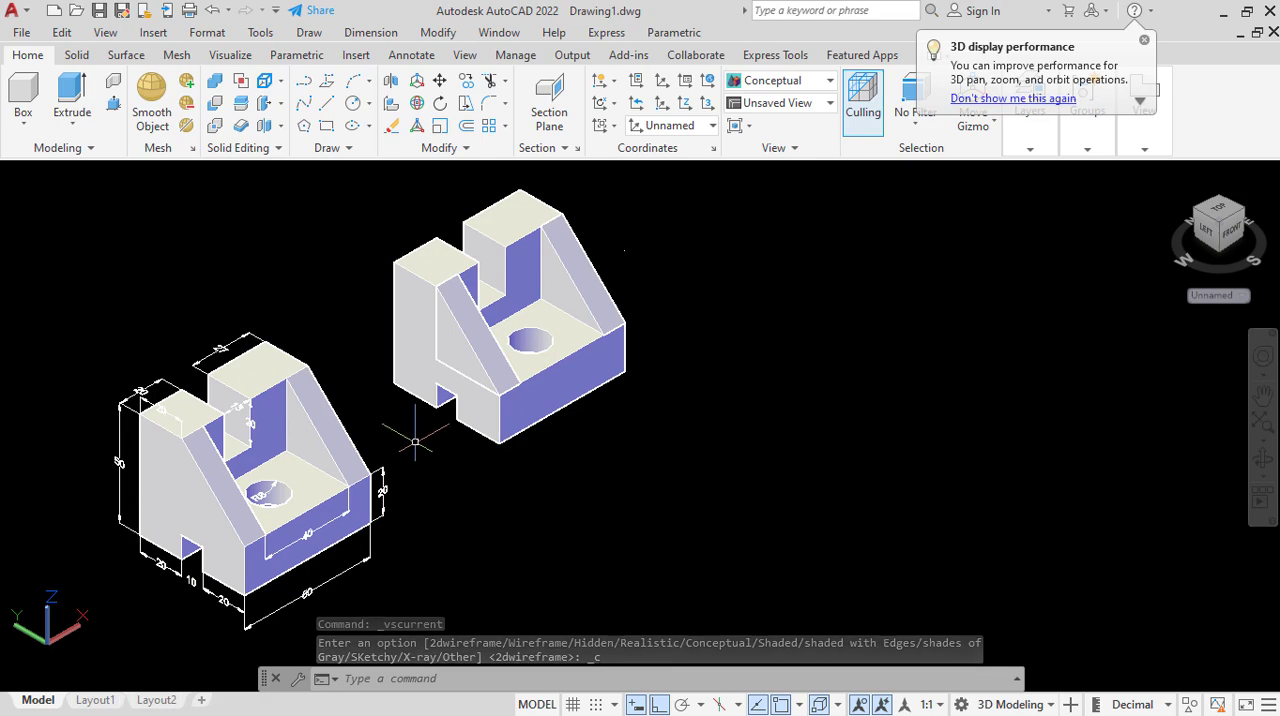
scroll(406, 326, "up", 3)
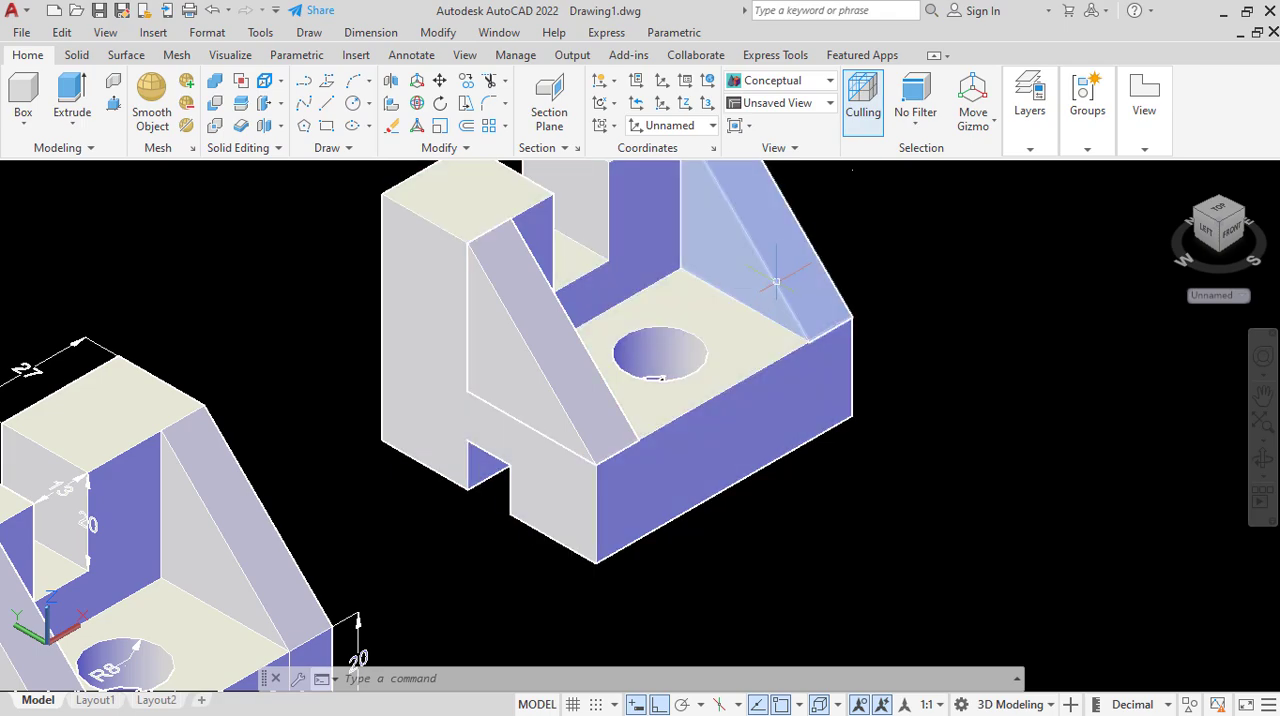
scroll(433, 323, "down", 3)
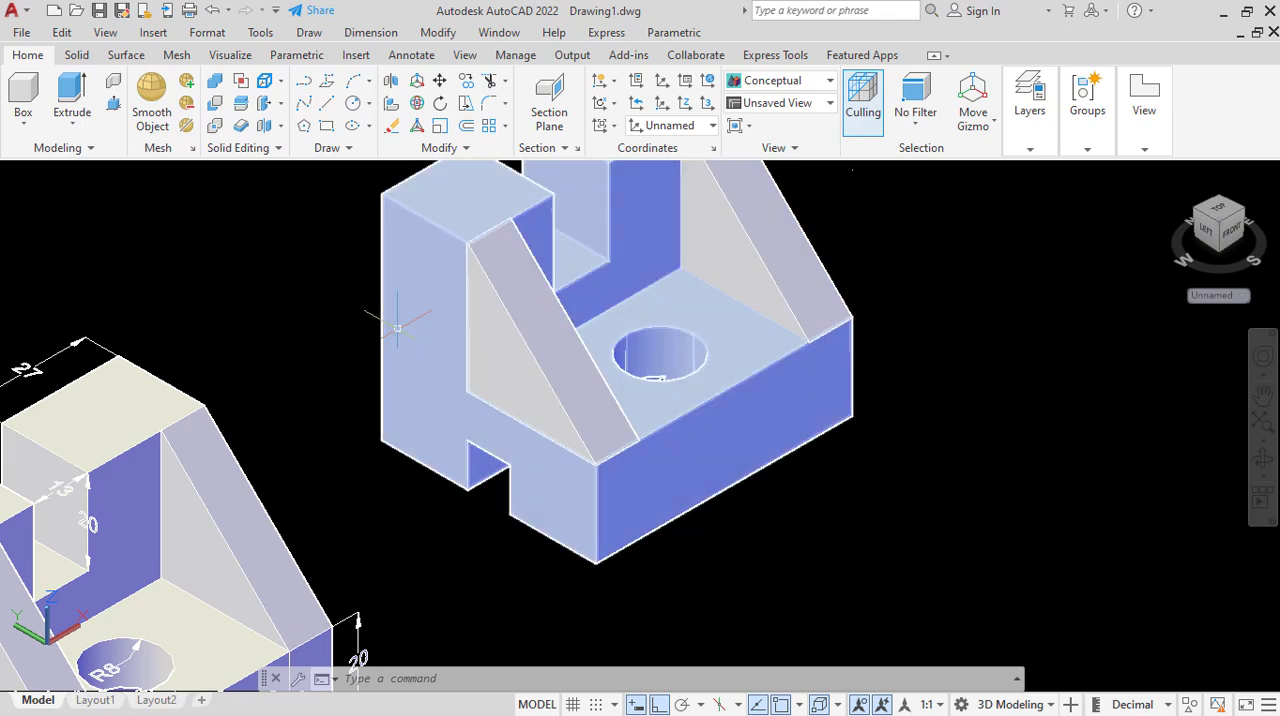
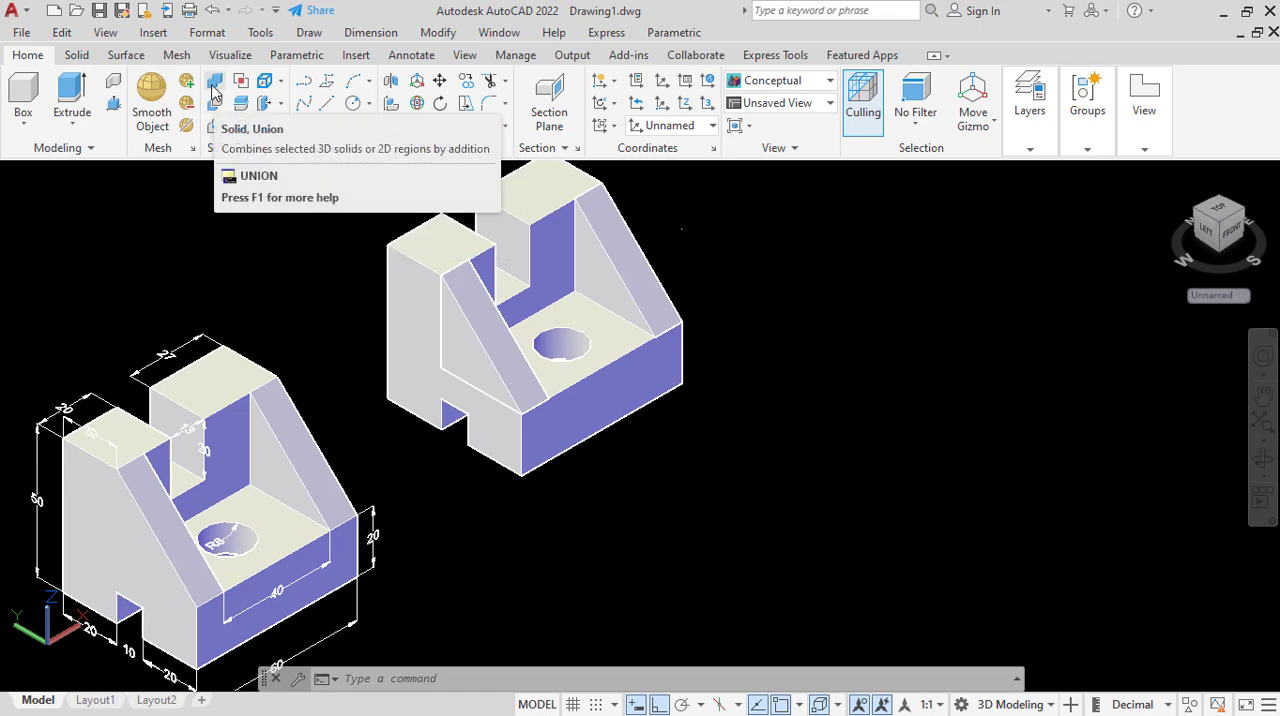
Union the main body and the two triangular side ribs into a single solid.
left_click(213, 92)
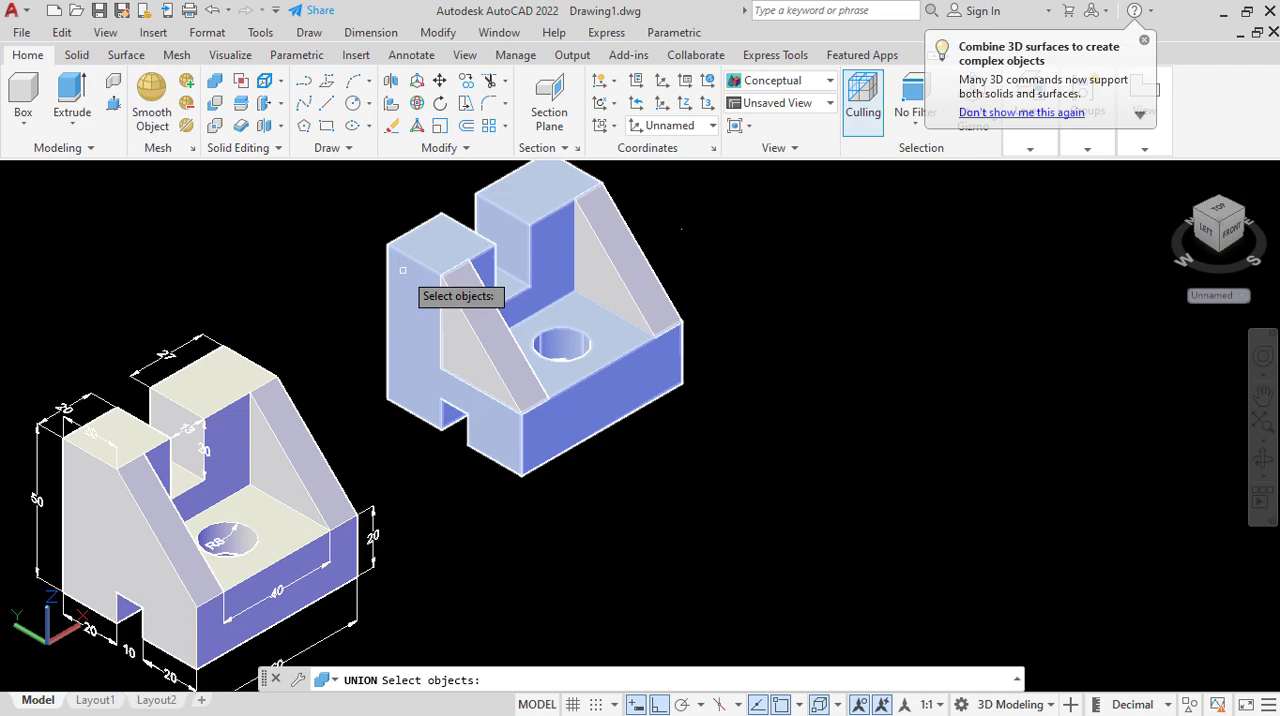
left_click(402, 270)
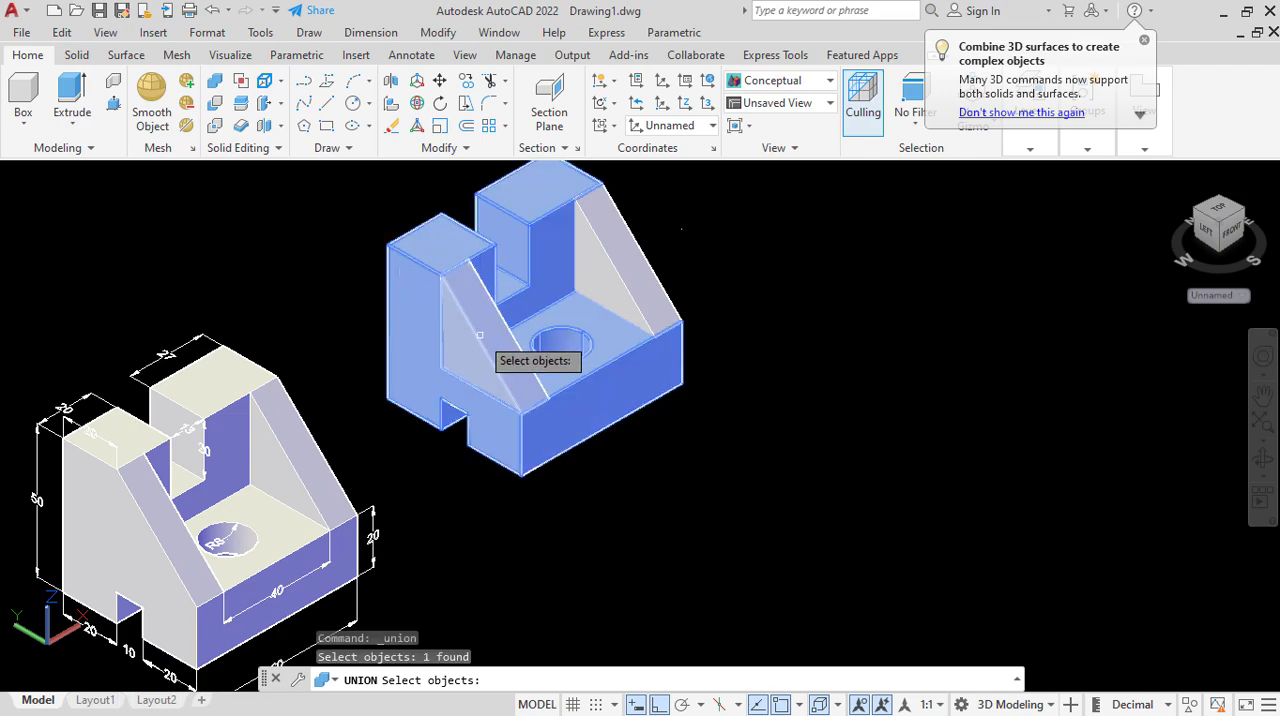
left_click(477, 333)
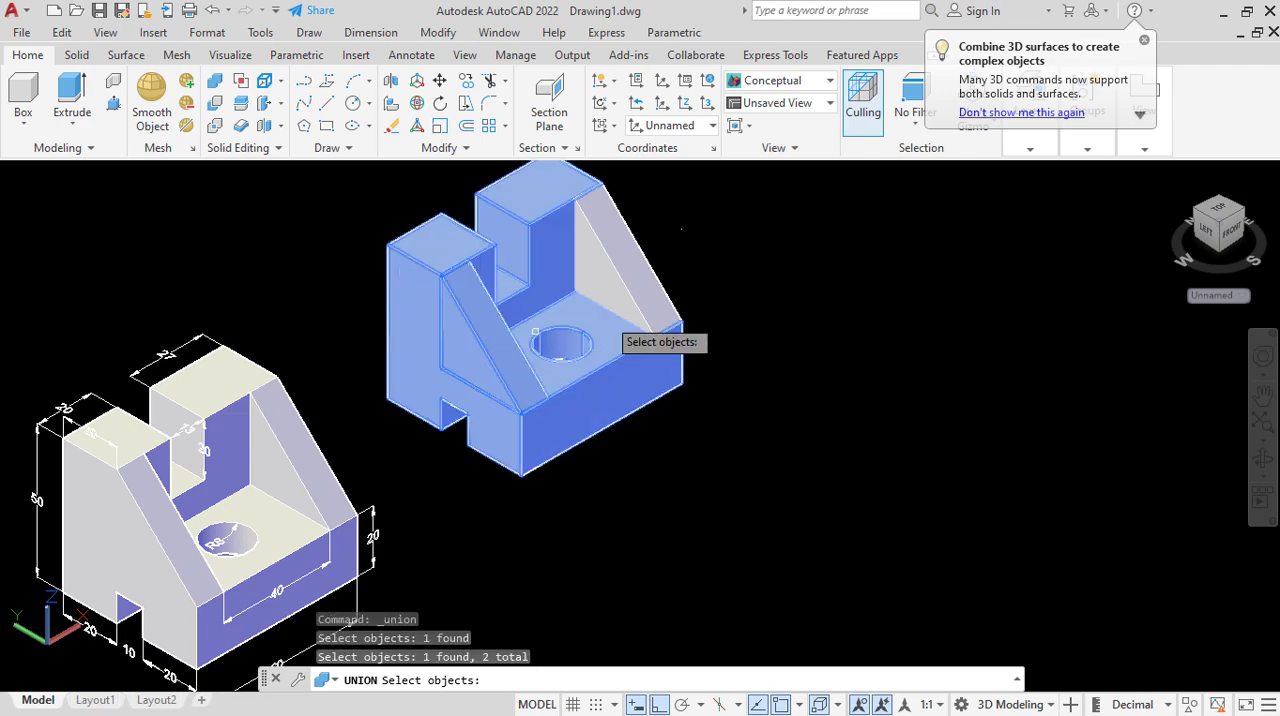
left_click(614, 292)
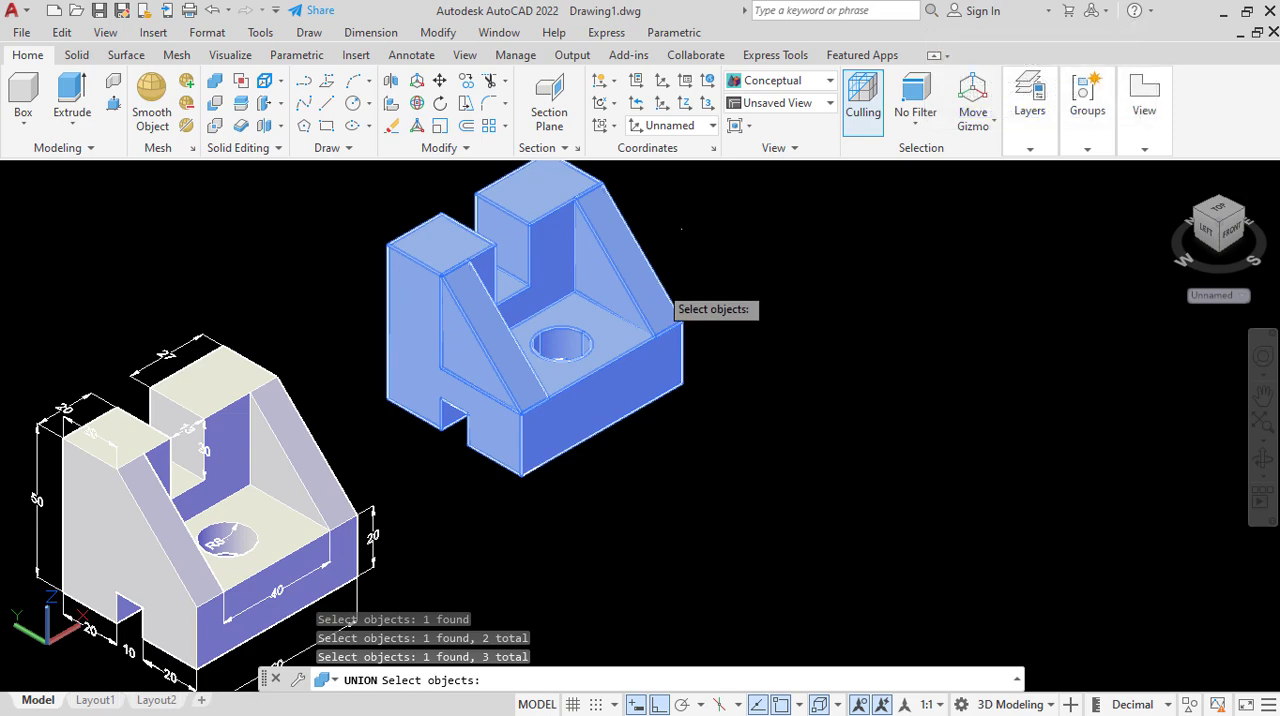
key("Return")
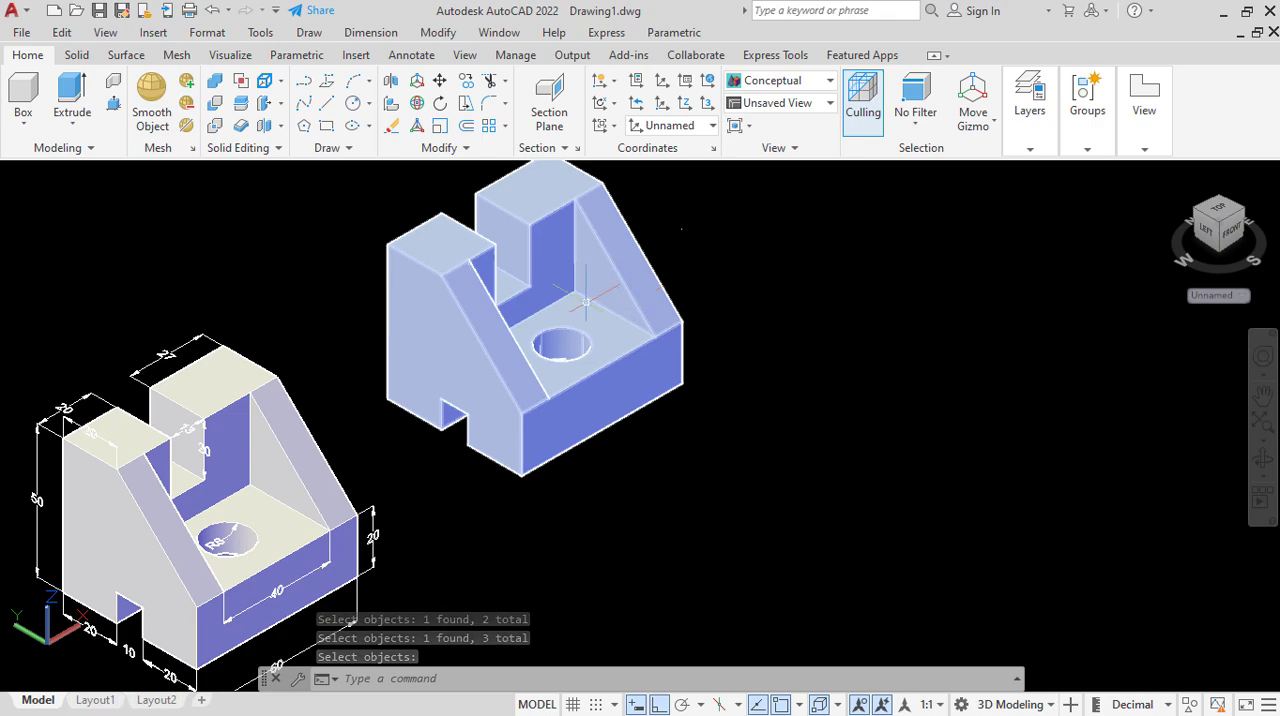
scroll(545, 324, "down", 4)
scroll(498, 412, "up", 3)
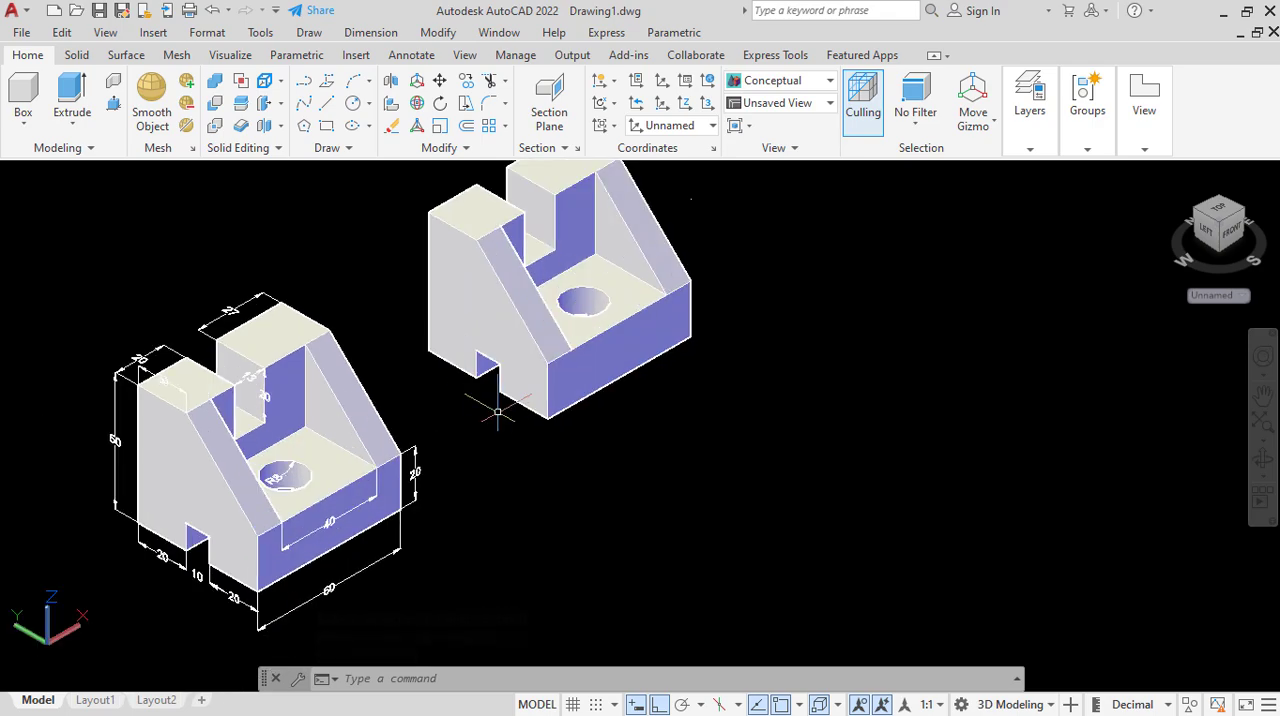
scroll(435, 398, "down", 2)
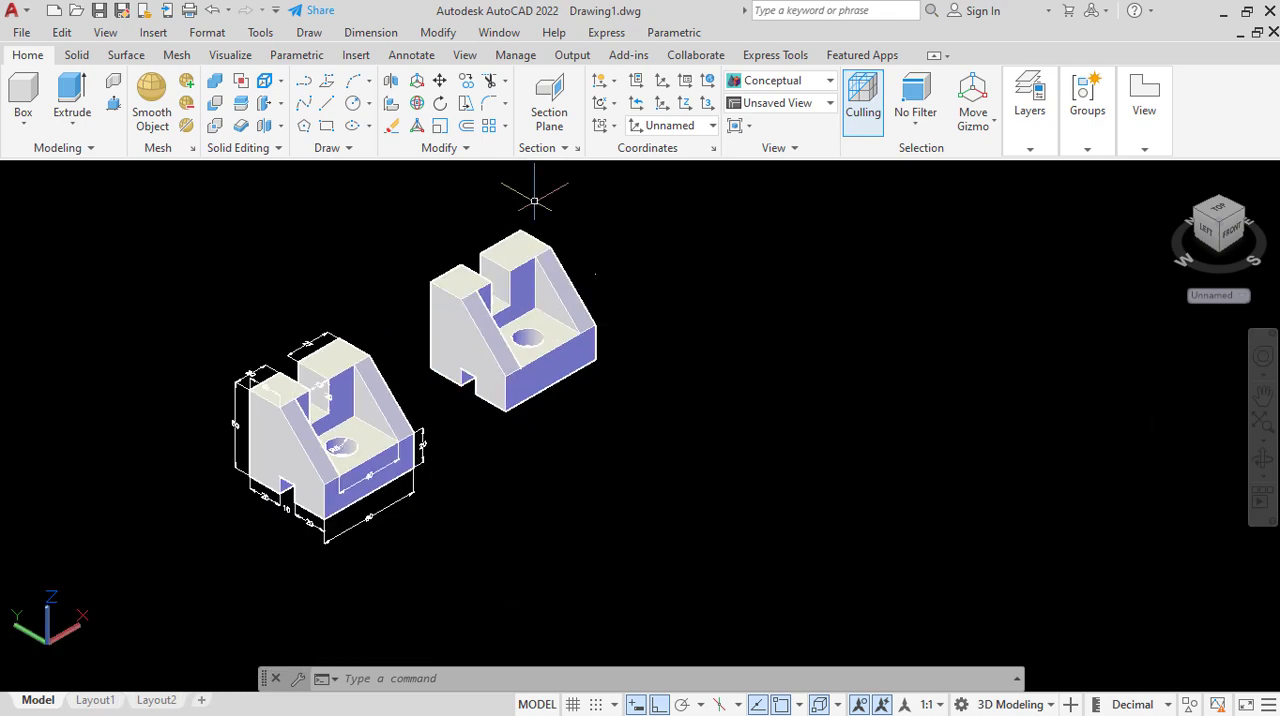
left_click(371, 32)
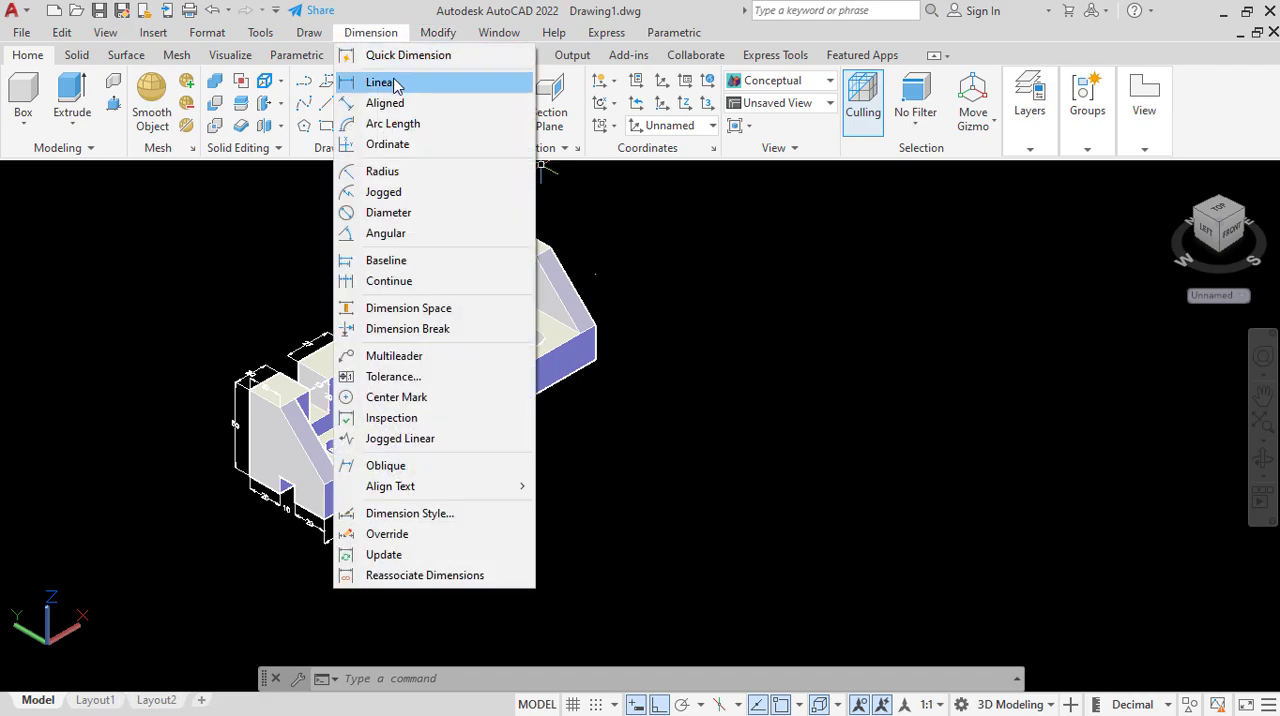
left_click(383, 83)
scroll(524, 417, "up", 2)
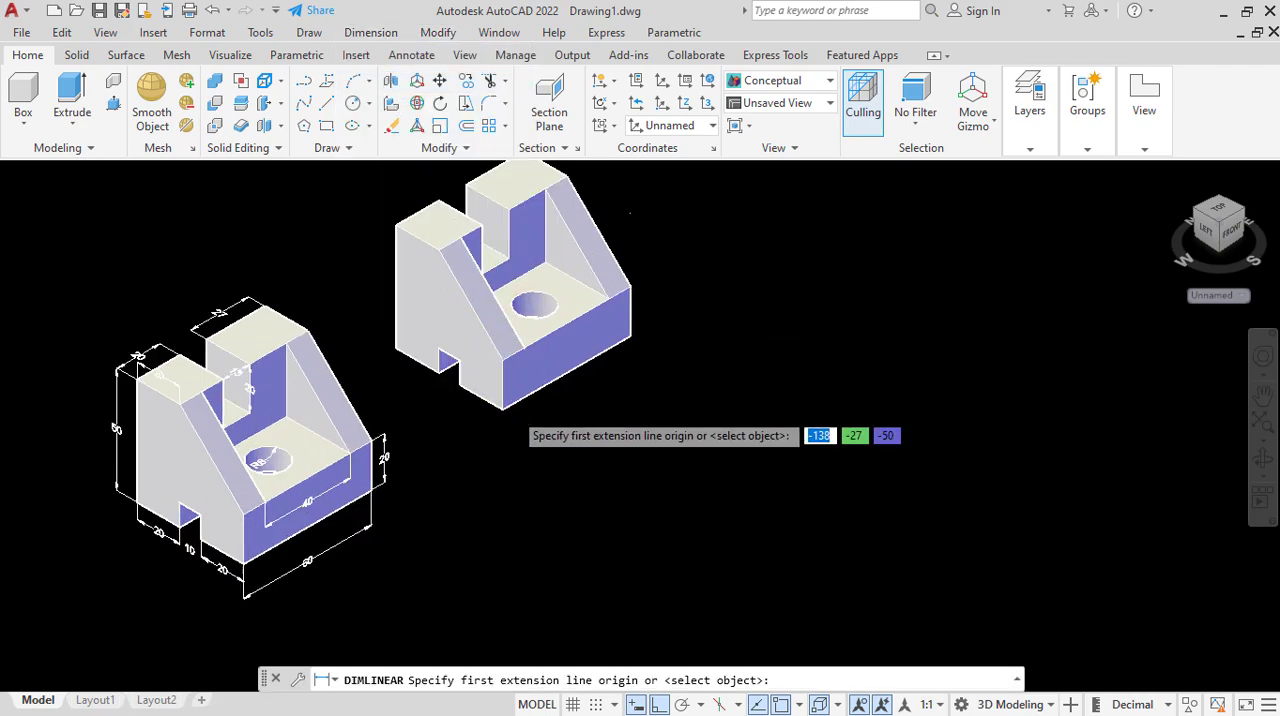
left_click(511, 405)
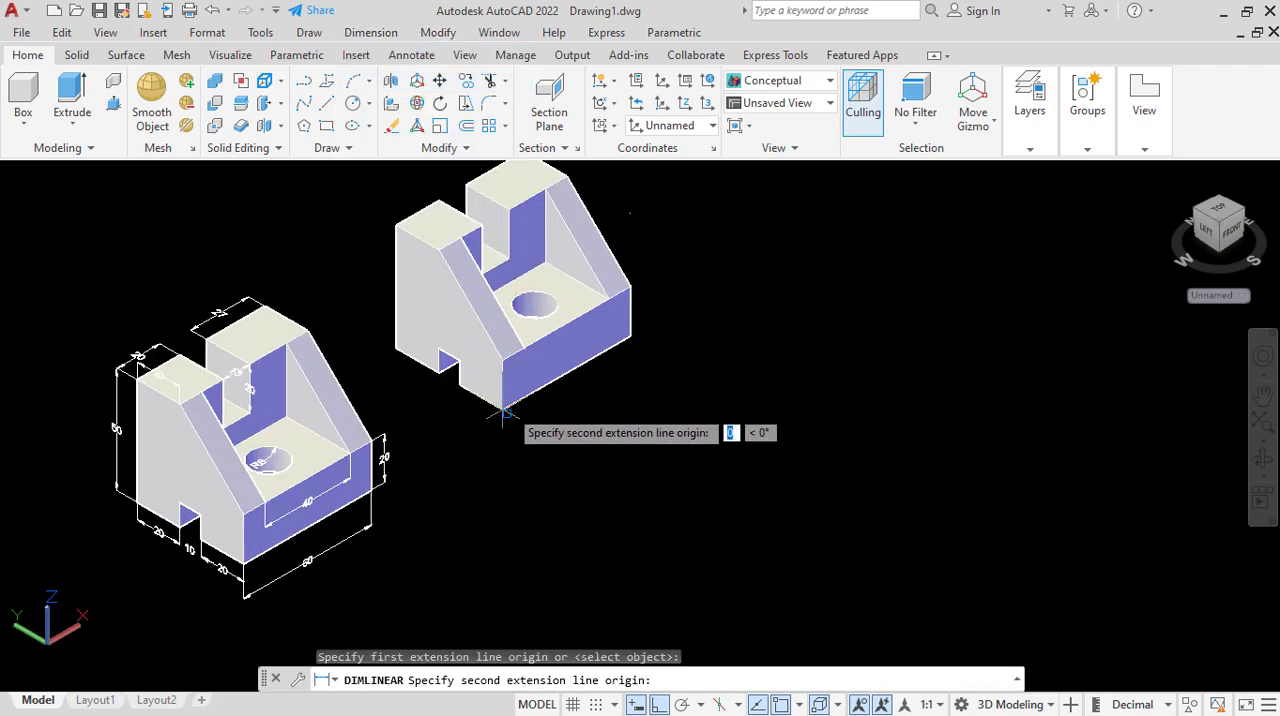
left_click(631, 337)
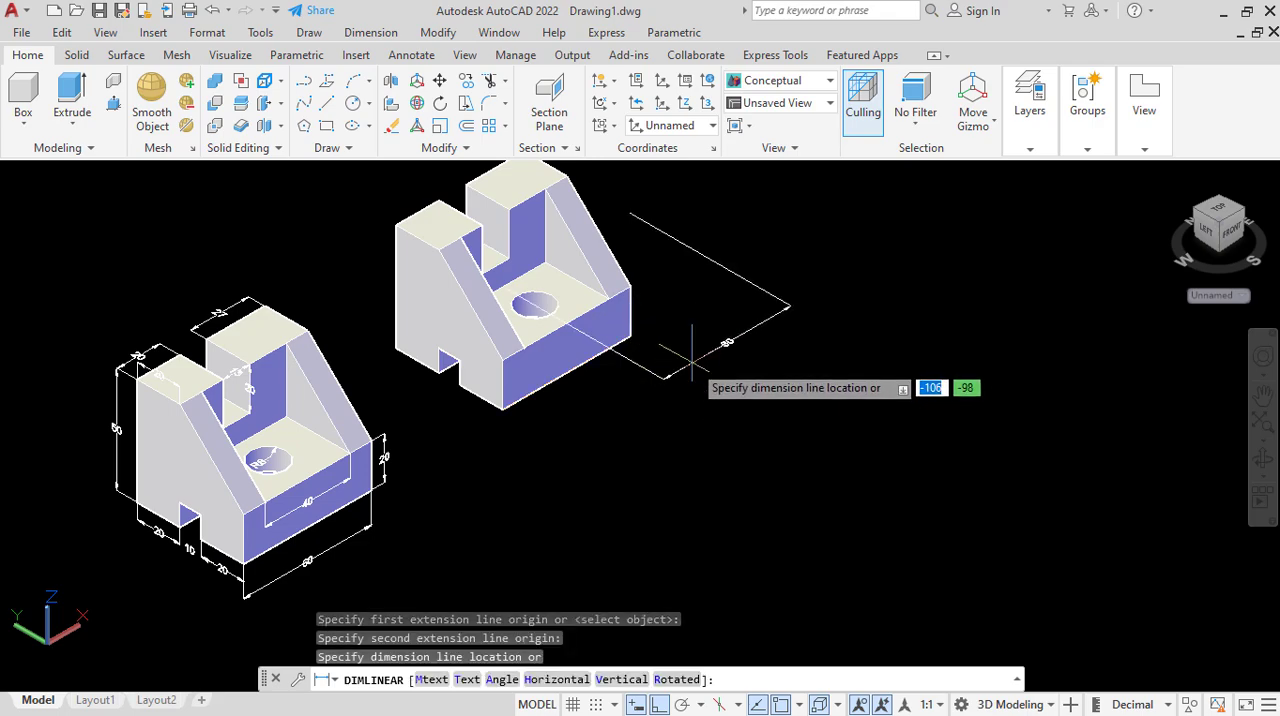
right_click(693, 362)
left_click(753, 397)
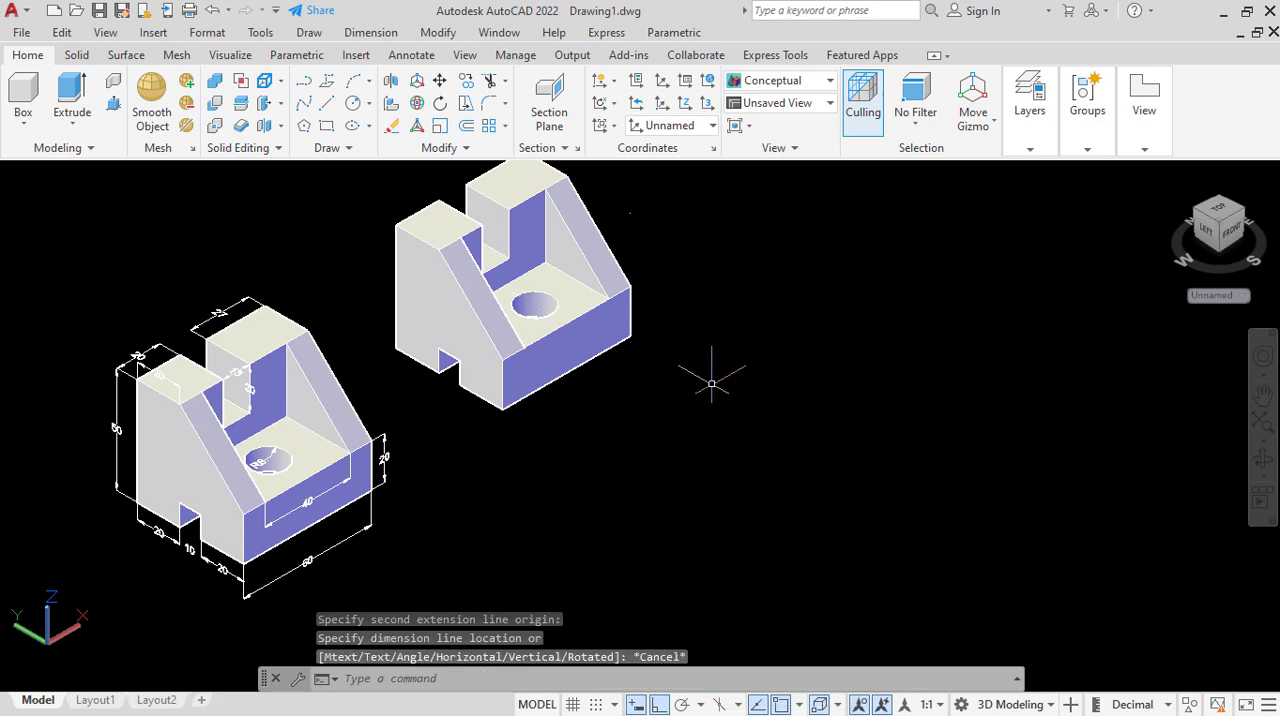
Align a new UCS with the front face of the copied part's base using the Face option.
left_click(1227, 297)
left_click(1221, 369)
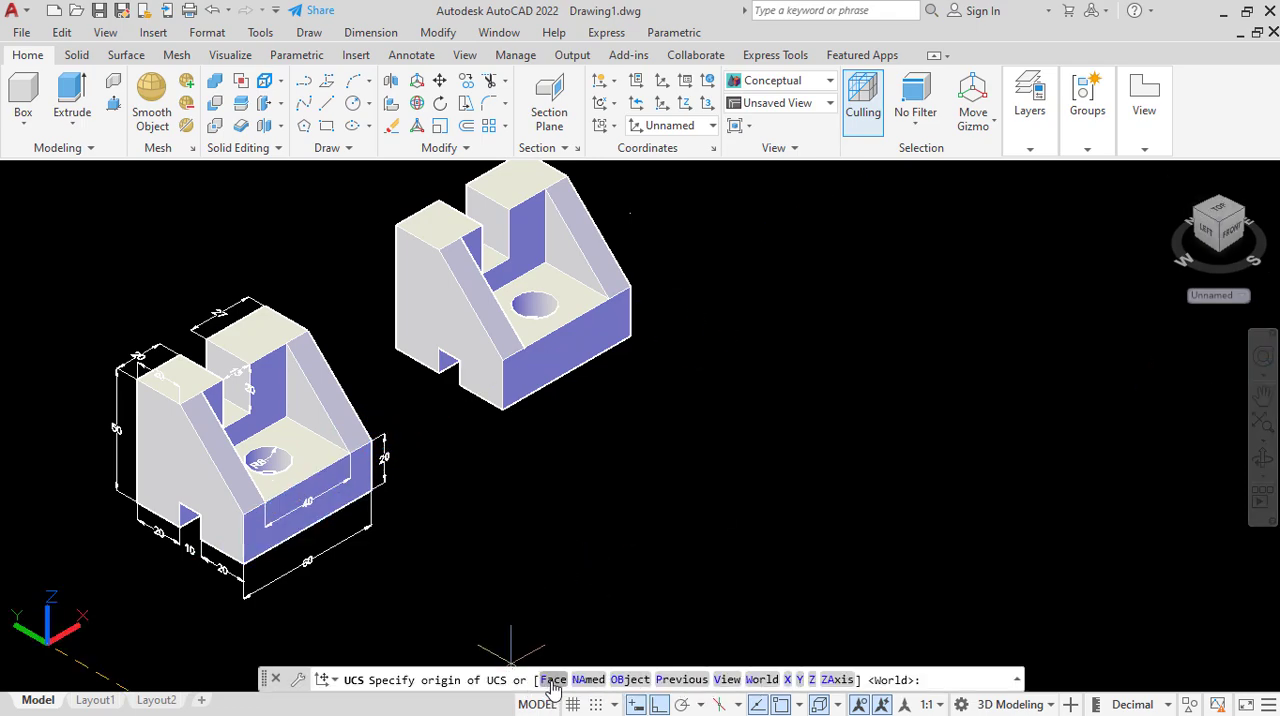
type("F")
key("Return")
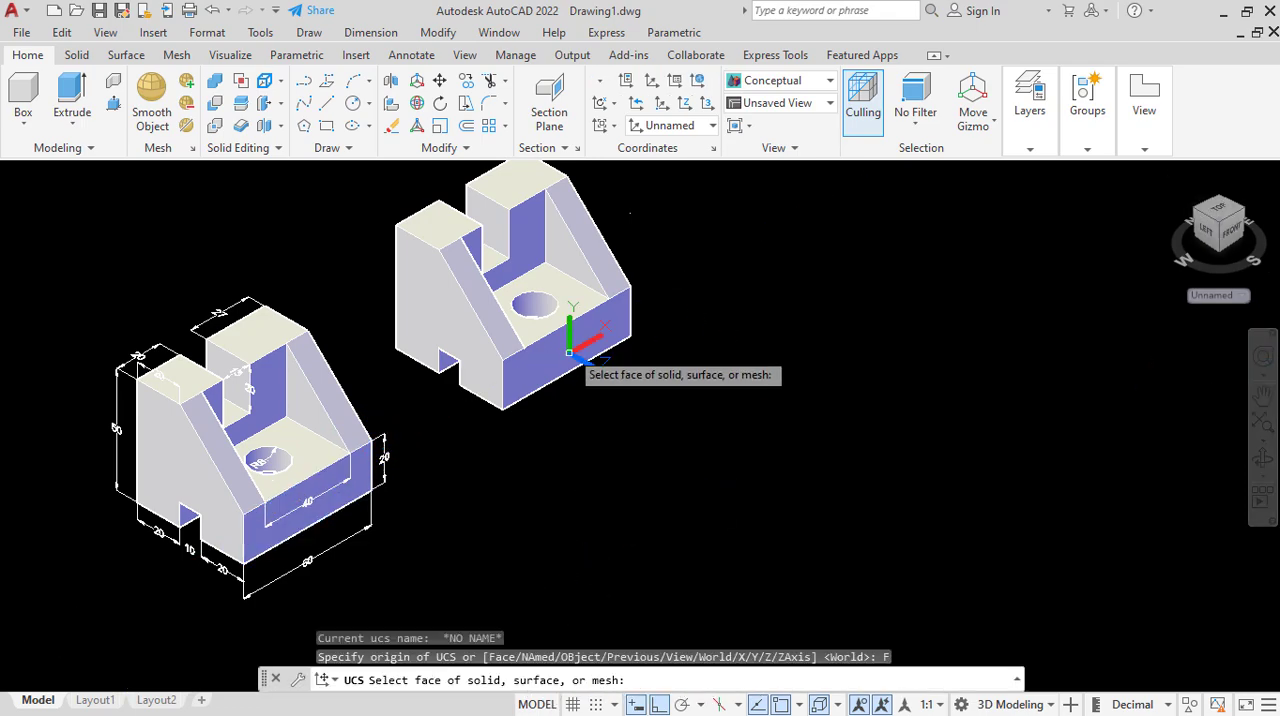
left_click(570, 325)
left_click(620, 396)
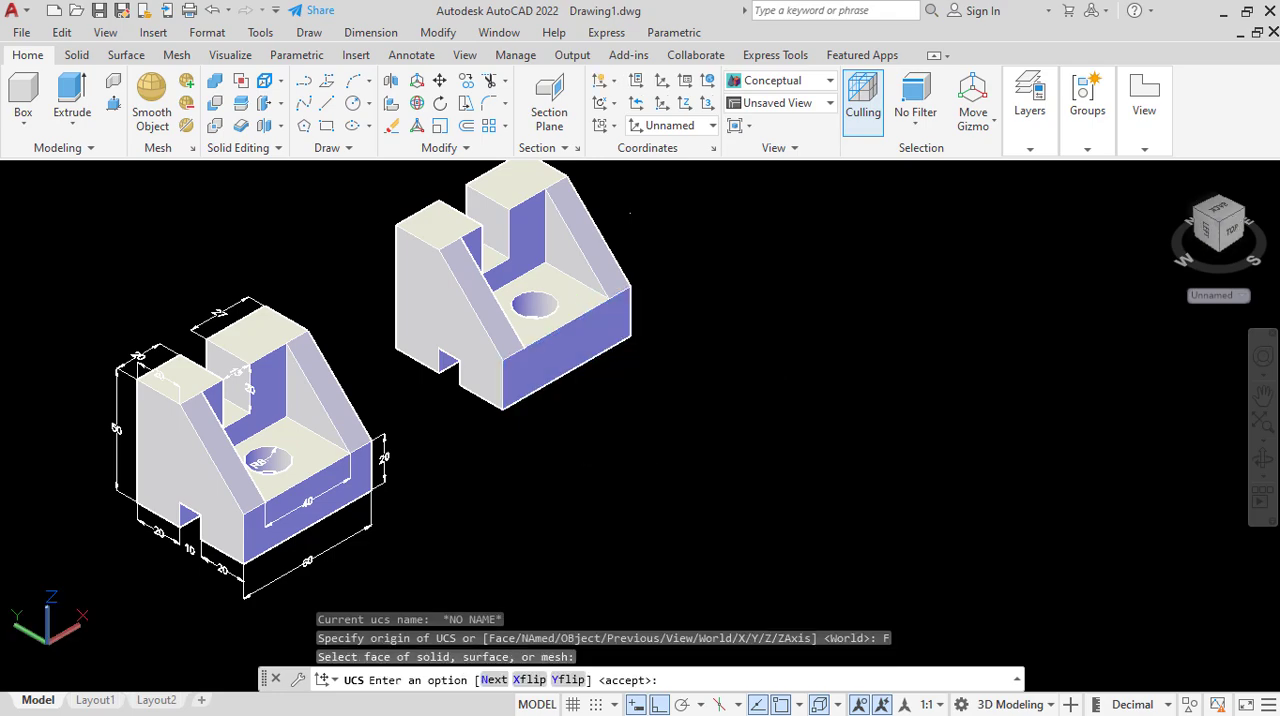
Add a linear dimension to the base's long lower front edge, placed just below the part.
left_click(390, 37)
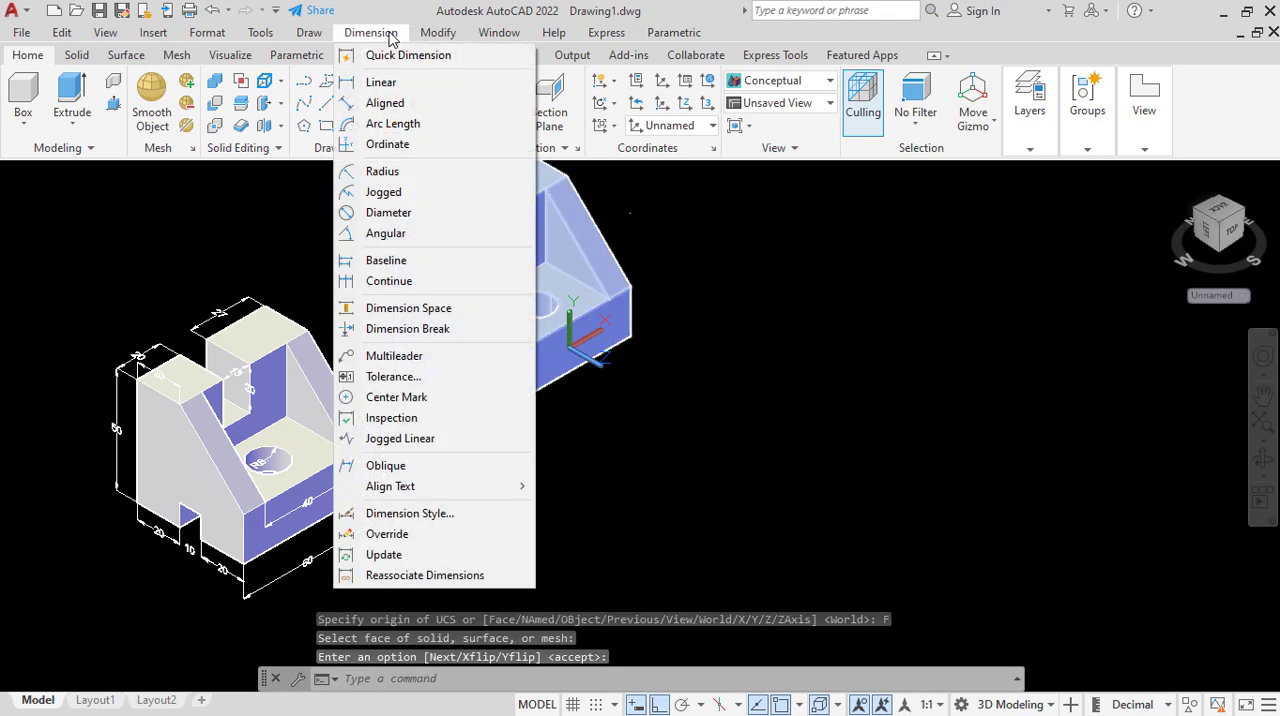
left_click(386, 80)
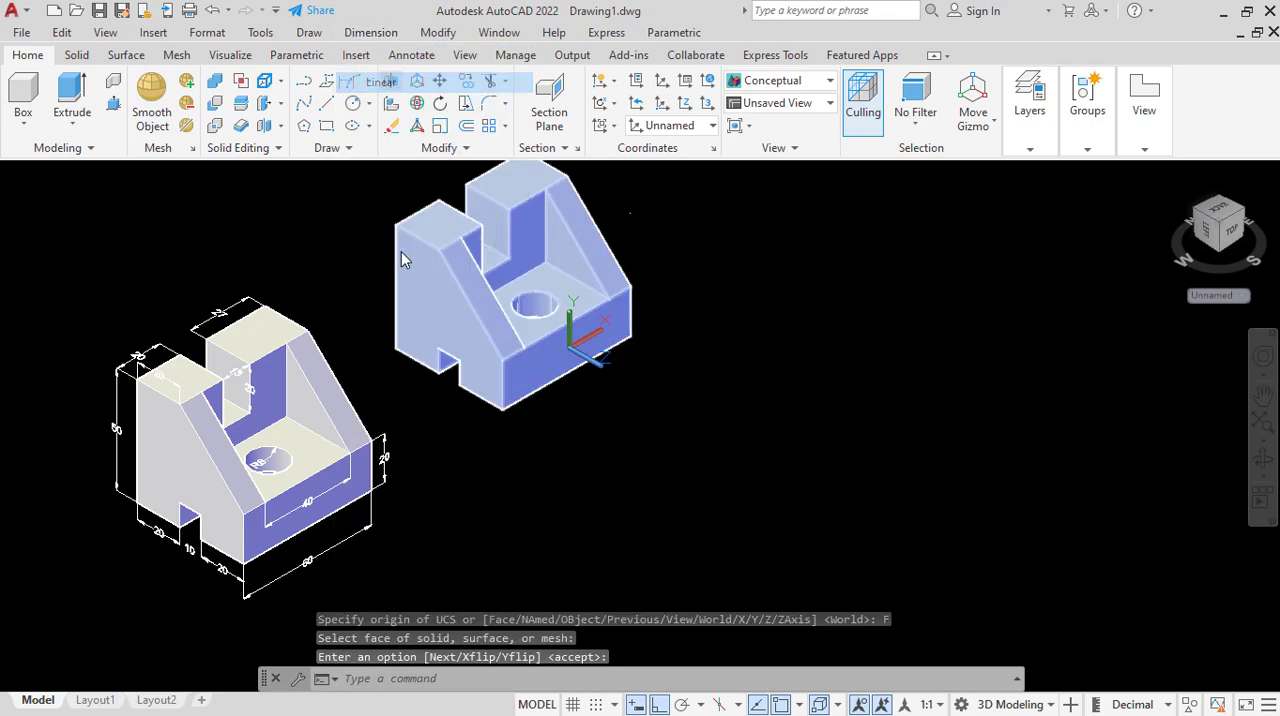
left_click(503, 407)
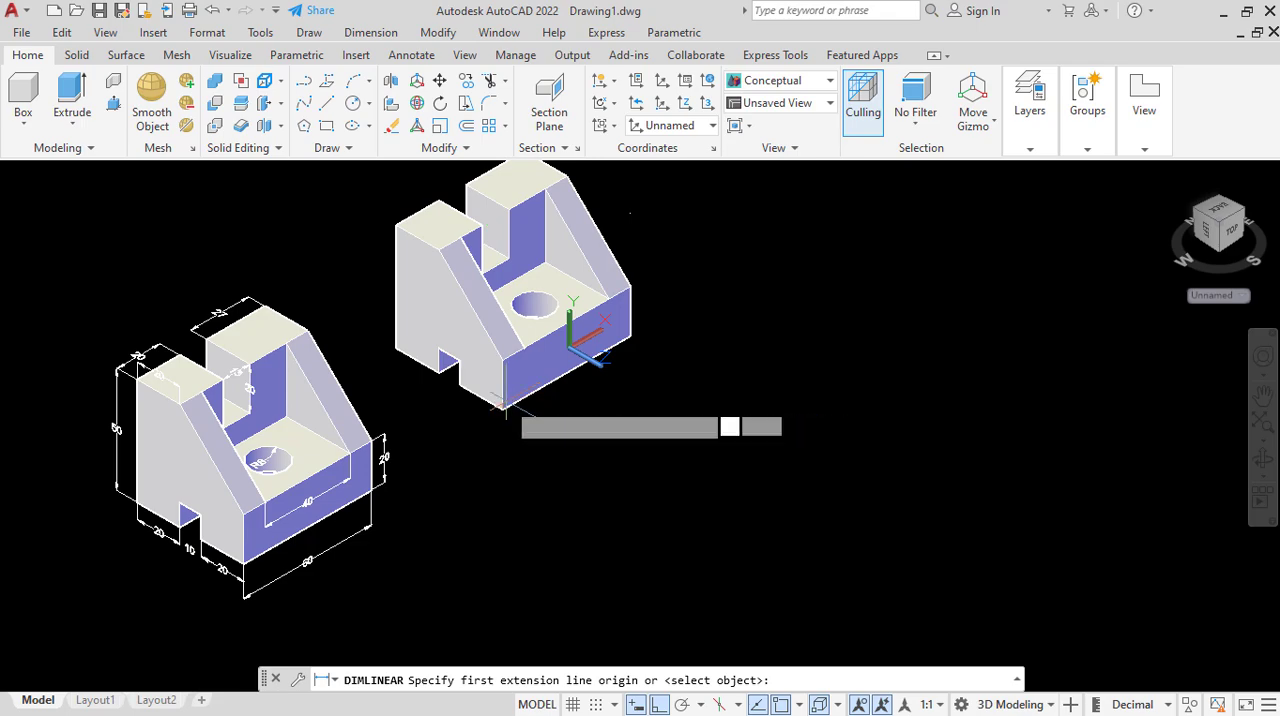
left_click(630, 346)
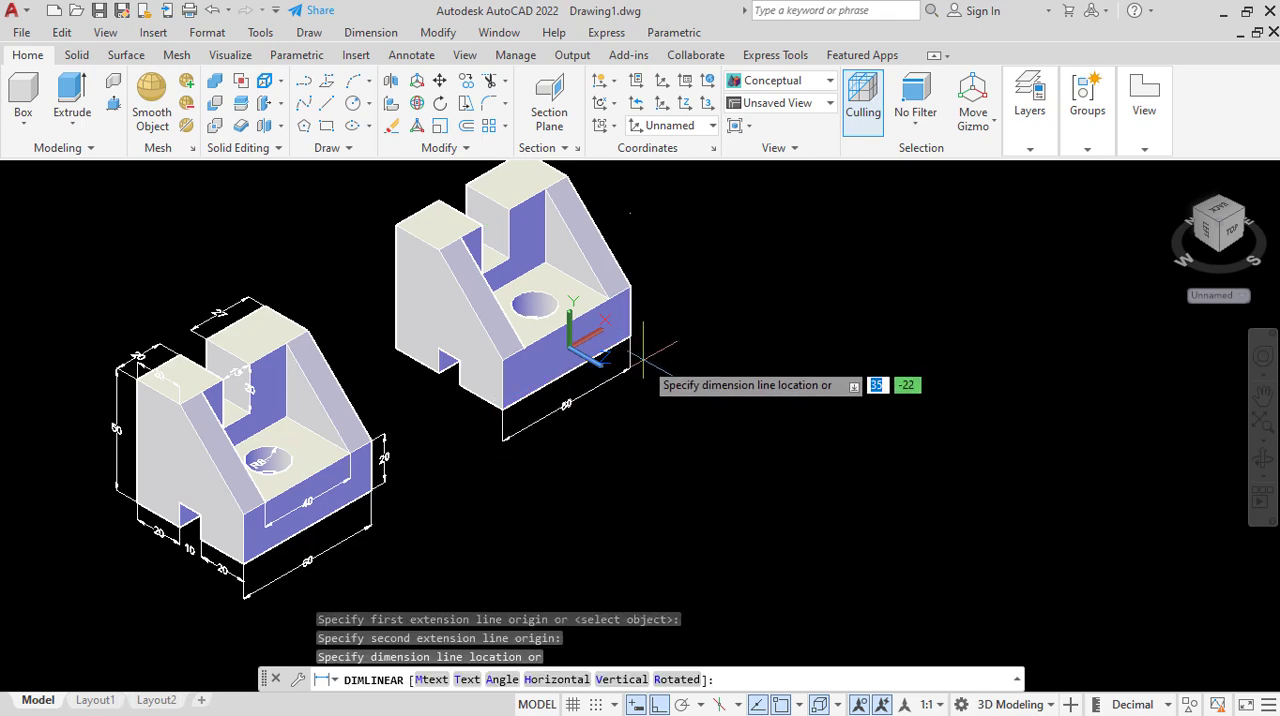
left_click(641, 348)
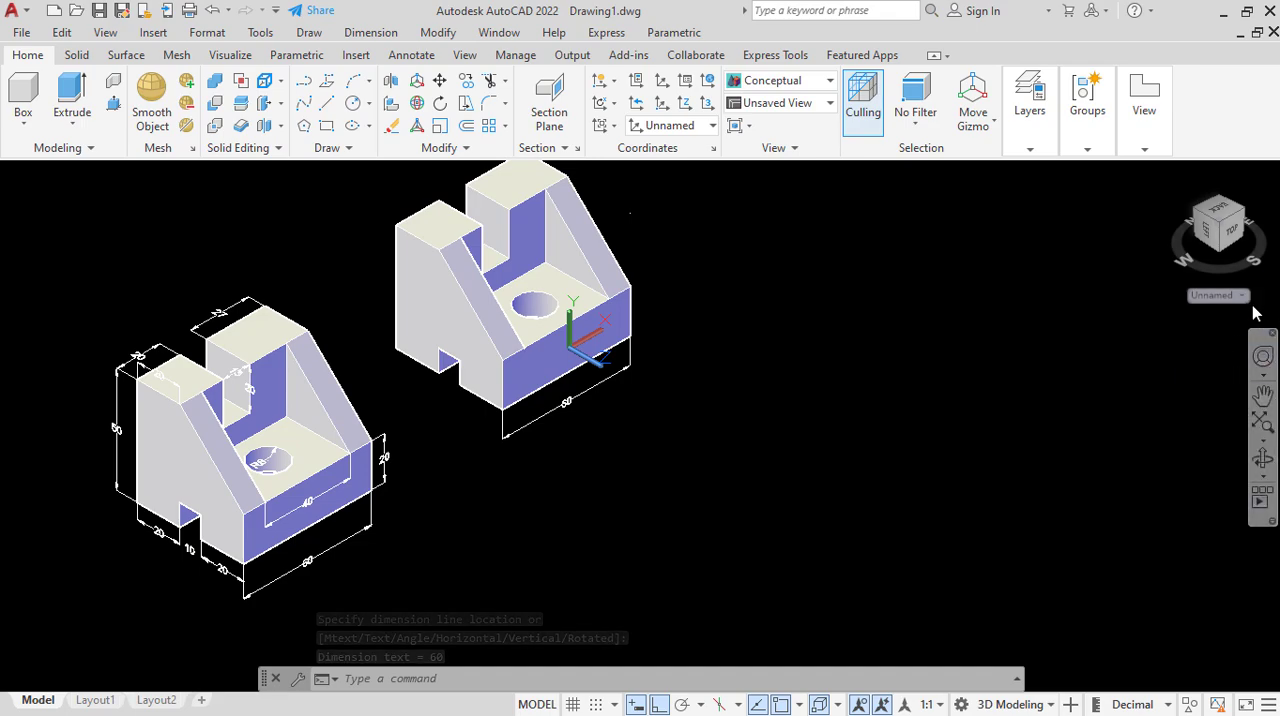
left_click(1215, 295)
left_click(1205, 369)
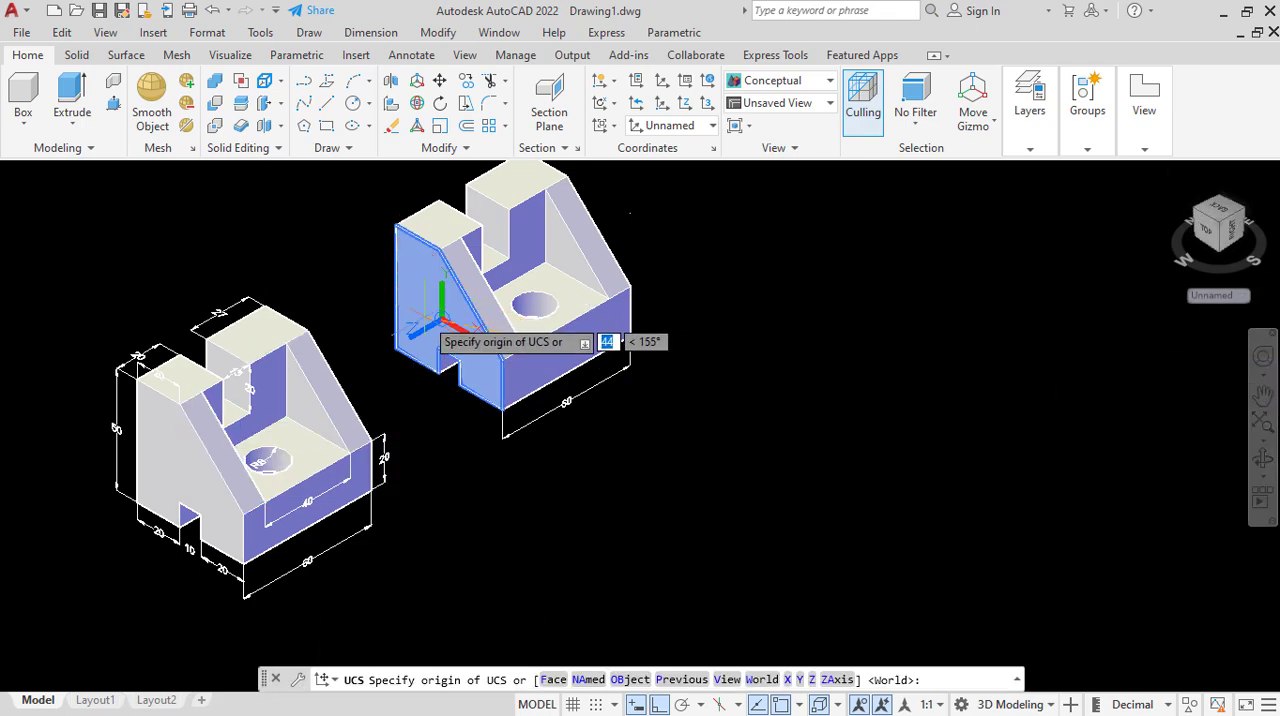
left_click(441, 326)
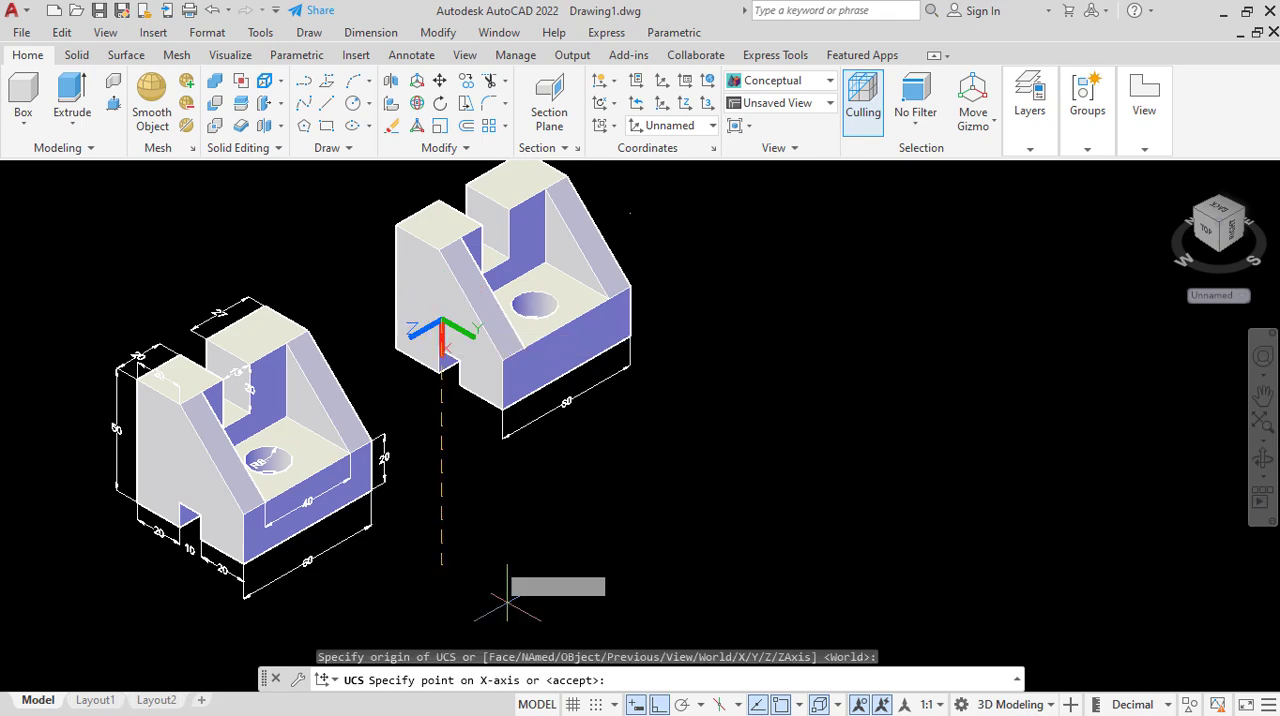
key("Escape")
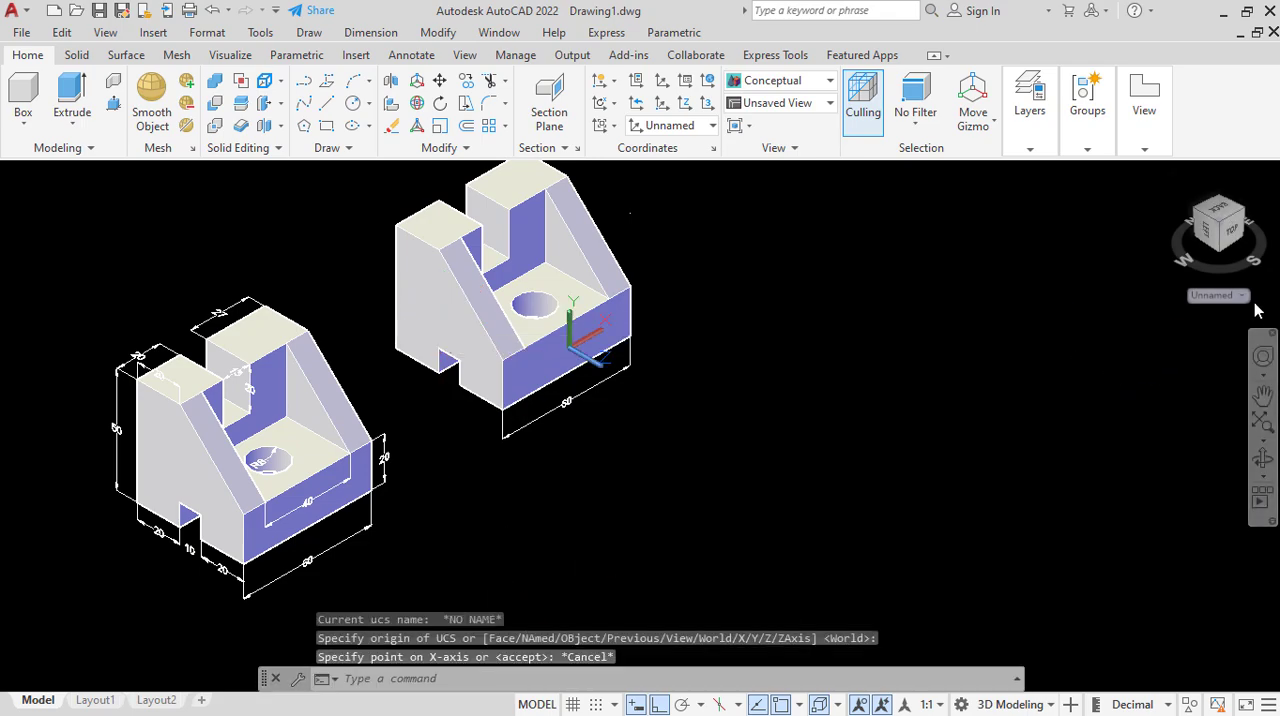
Align a new UCS with the slotted side face of the copied part using the Face option.
left_click(1213, 295)
left_click(1210, 369)
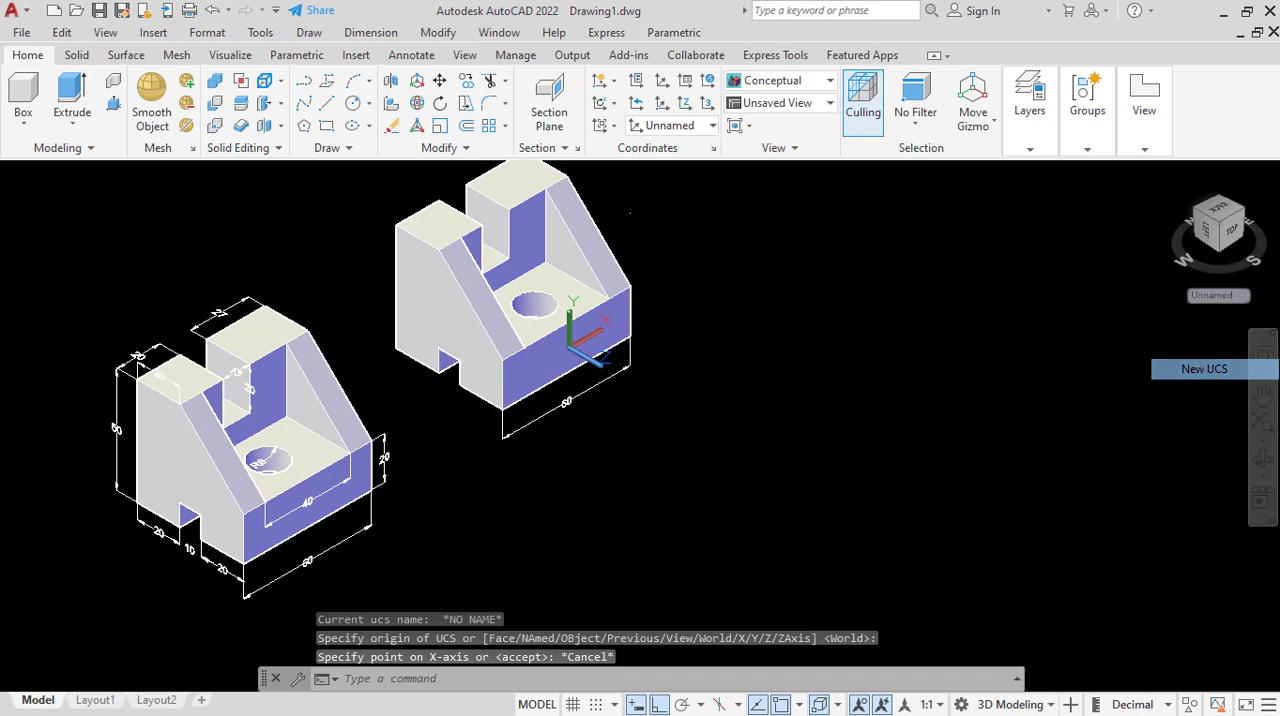
left_click(553, 680)
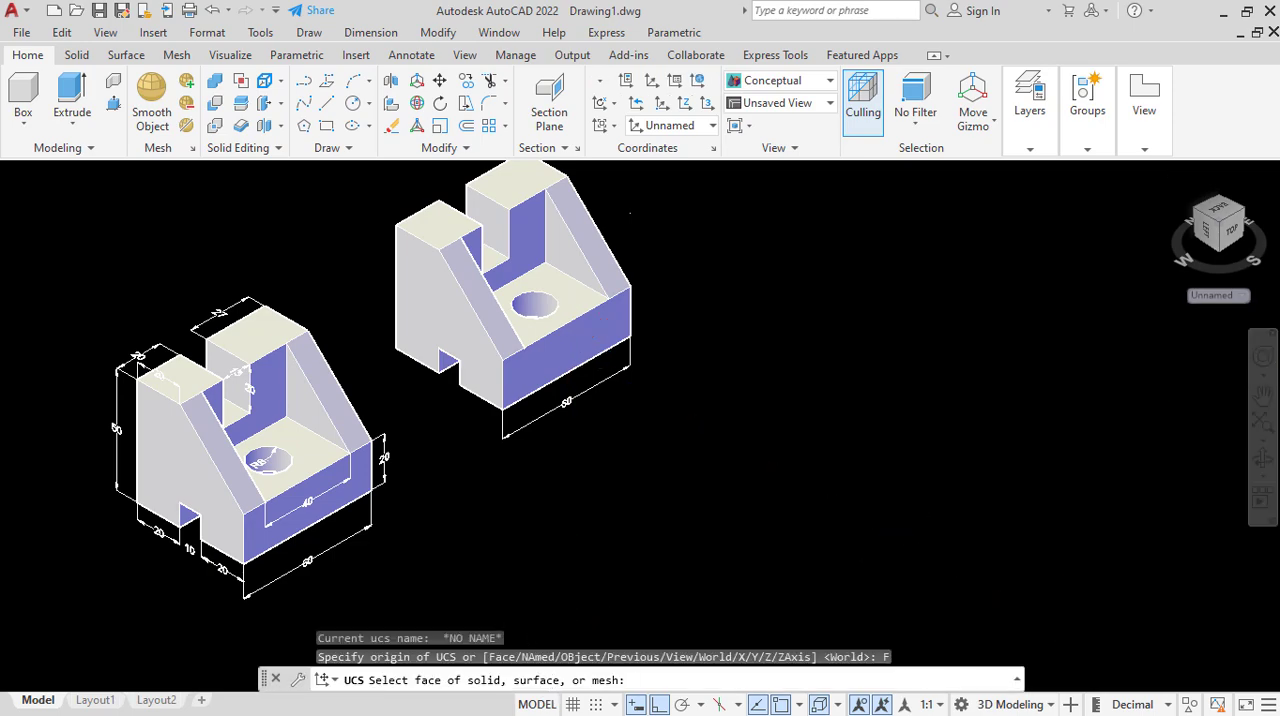
left_click(423, 315)
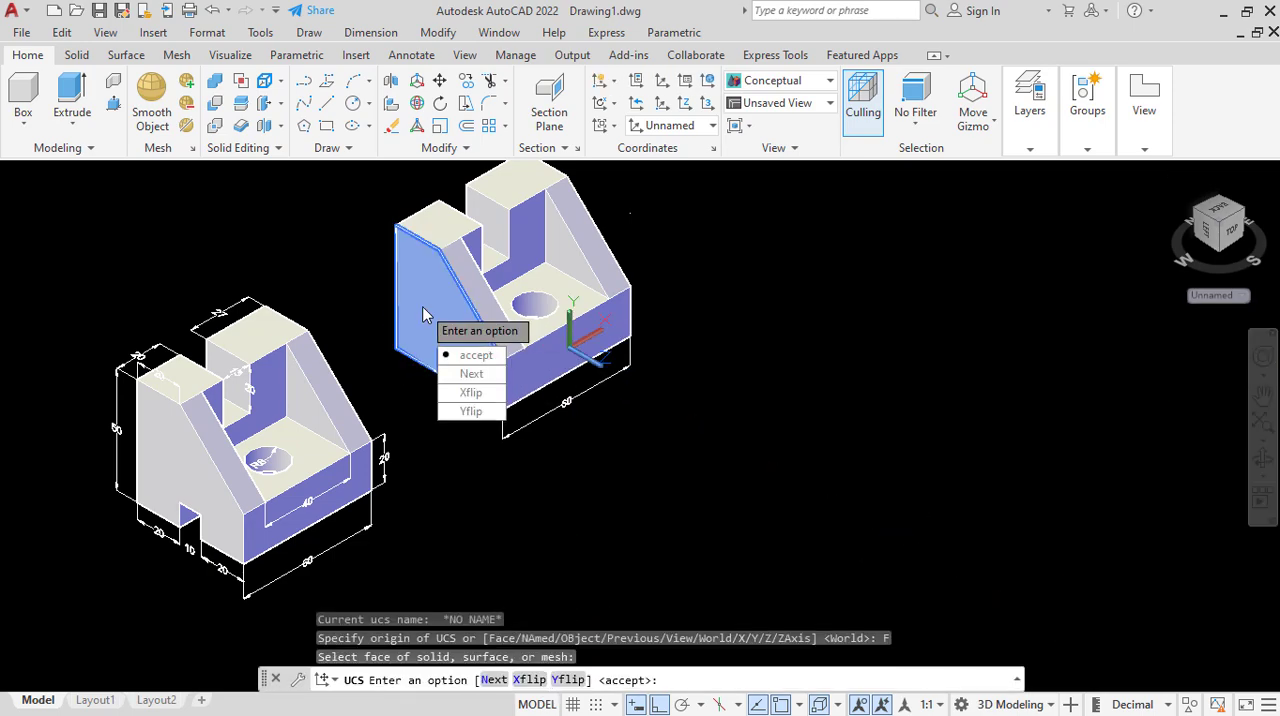
left_click(457, 357)
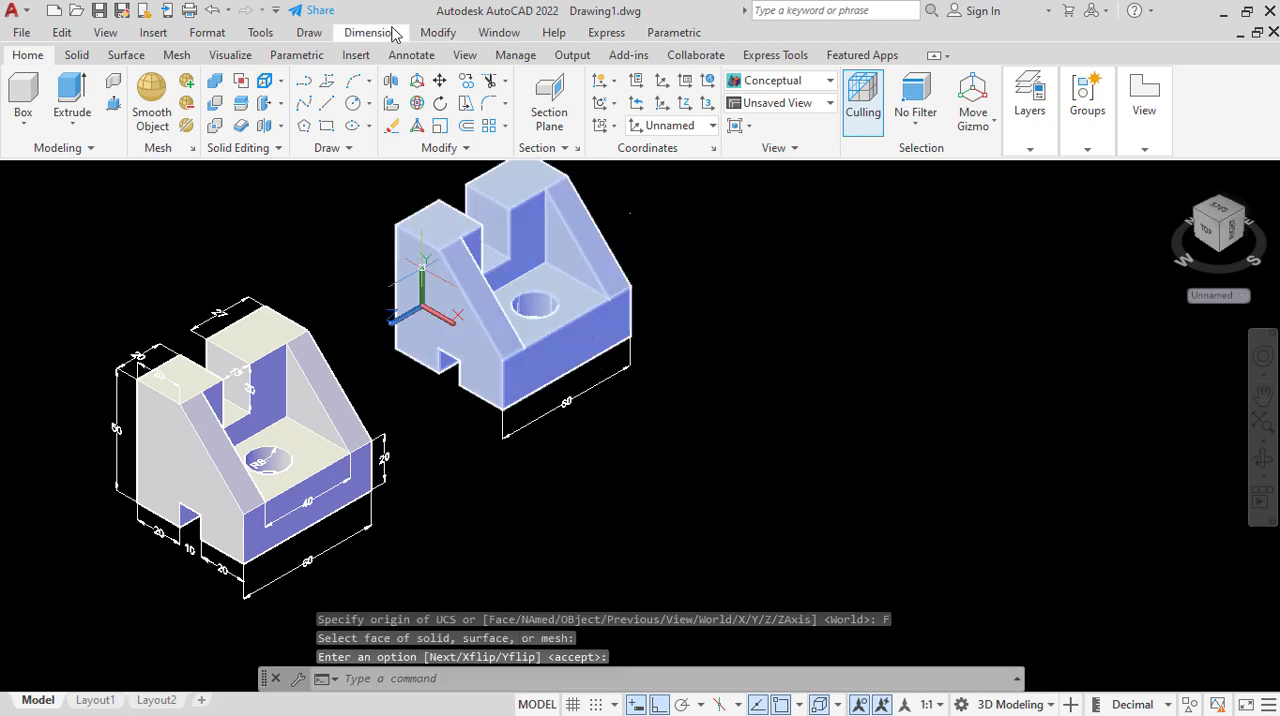
Add a linear dimension along the side face's bottom edge from the rear corner to the slot, placed below it.
left_click(393, 34)
left_click(382, 84)
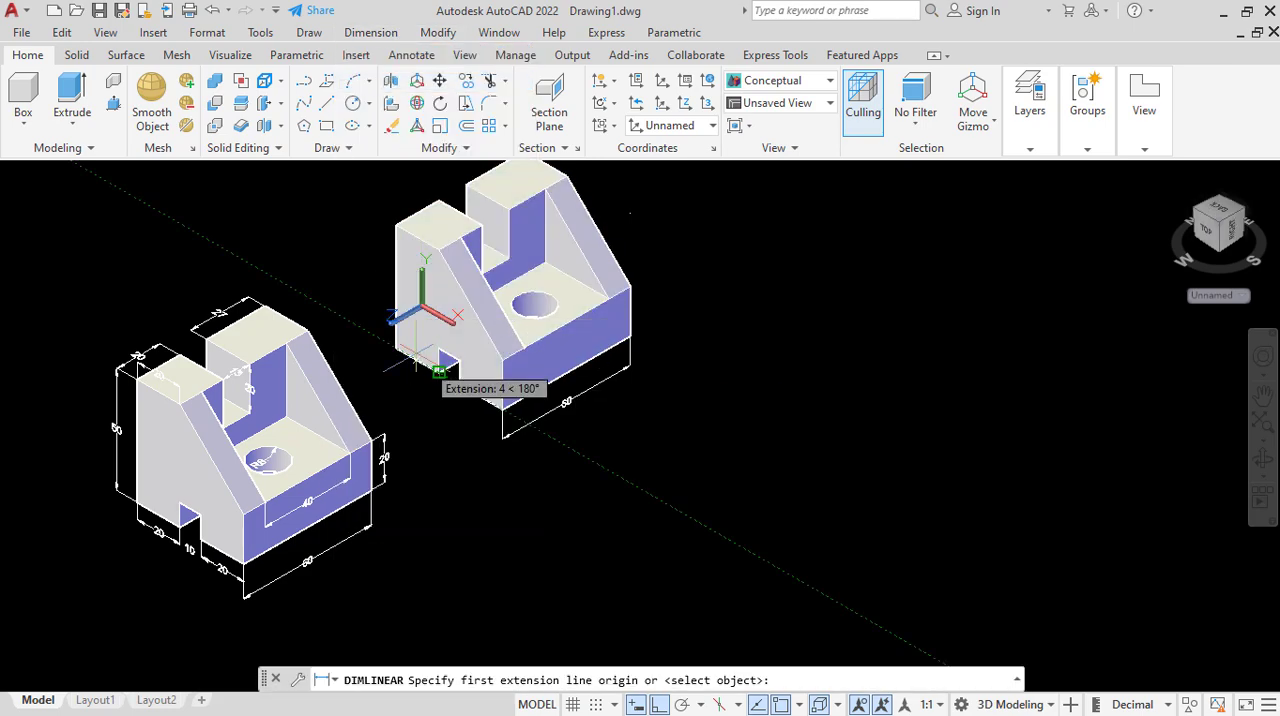
left_click(428, 370)
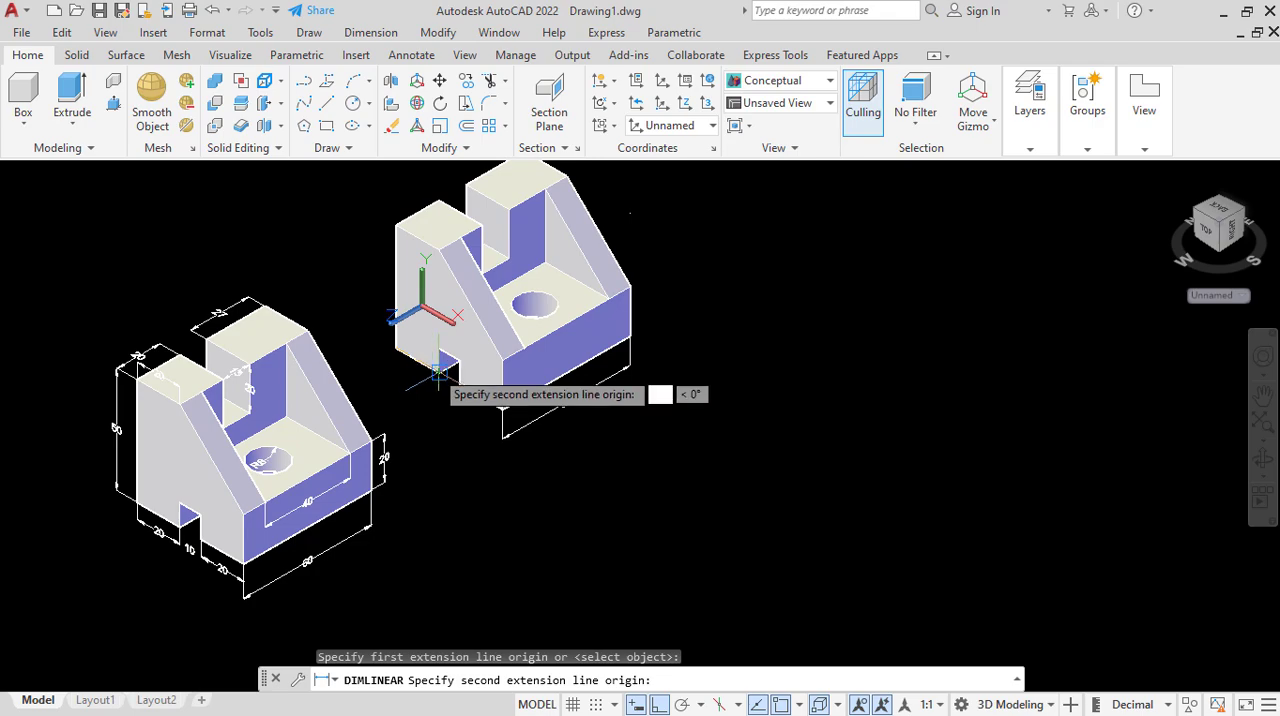
left_click(430, 369)
left_click(421, 381)
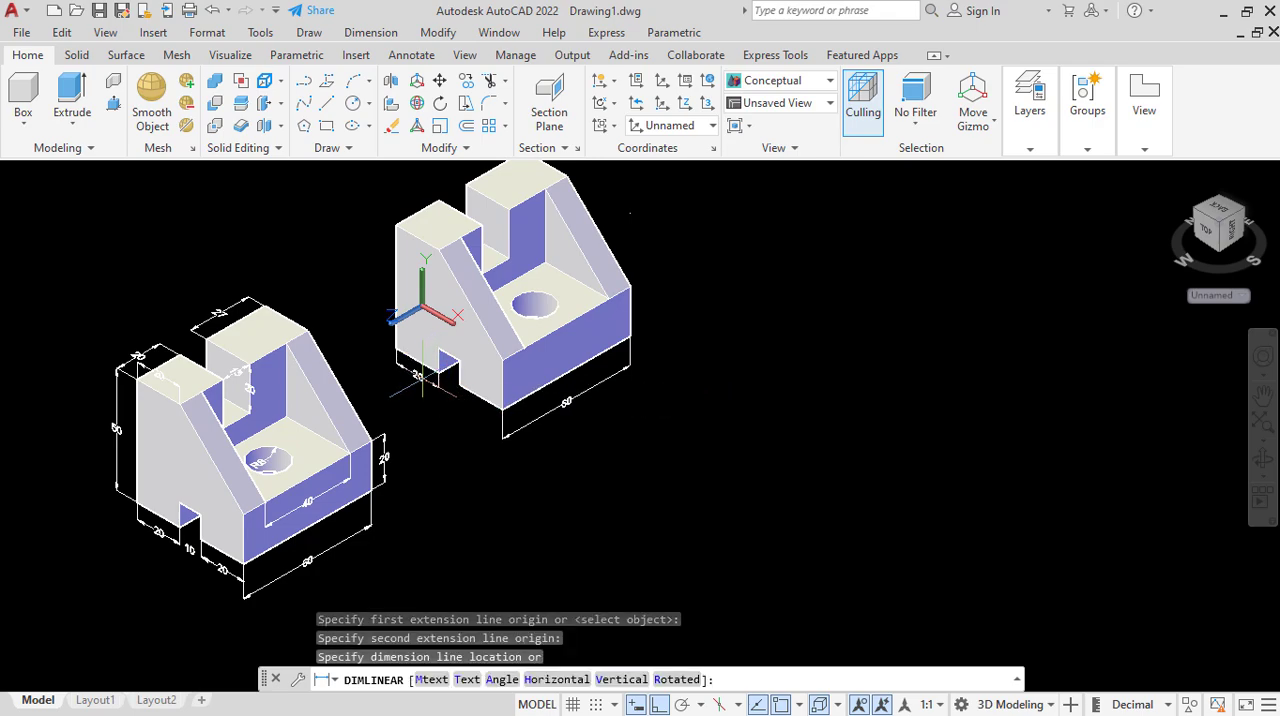
Add a linear dimension across the bottom slot's opening on the side face, placed below the part.
left_click(371, 32)
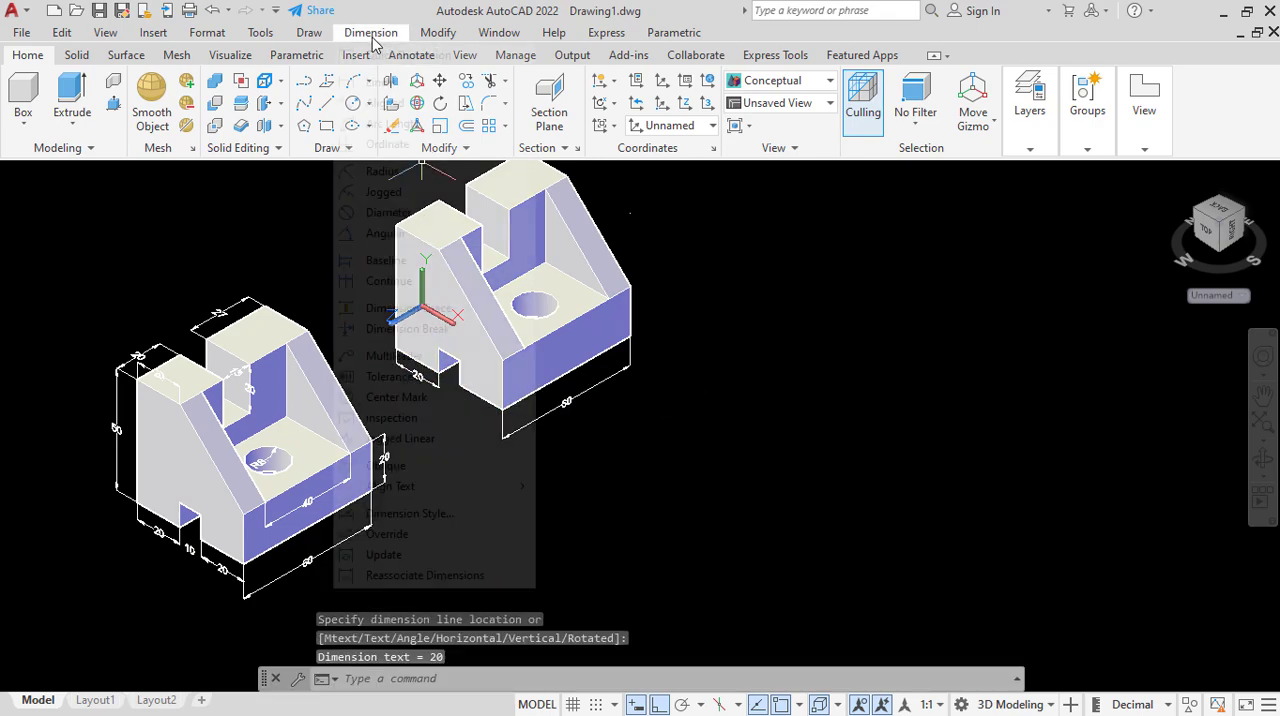
left_click(385, 83)
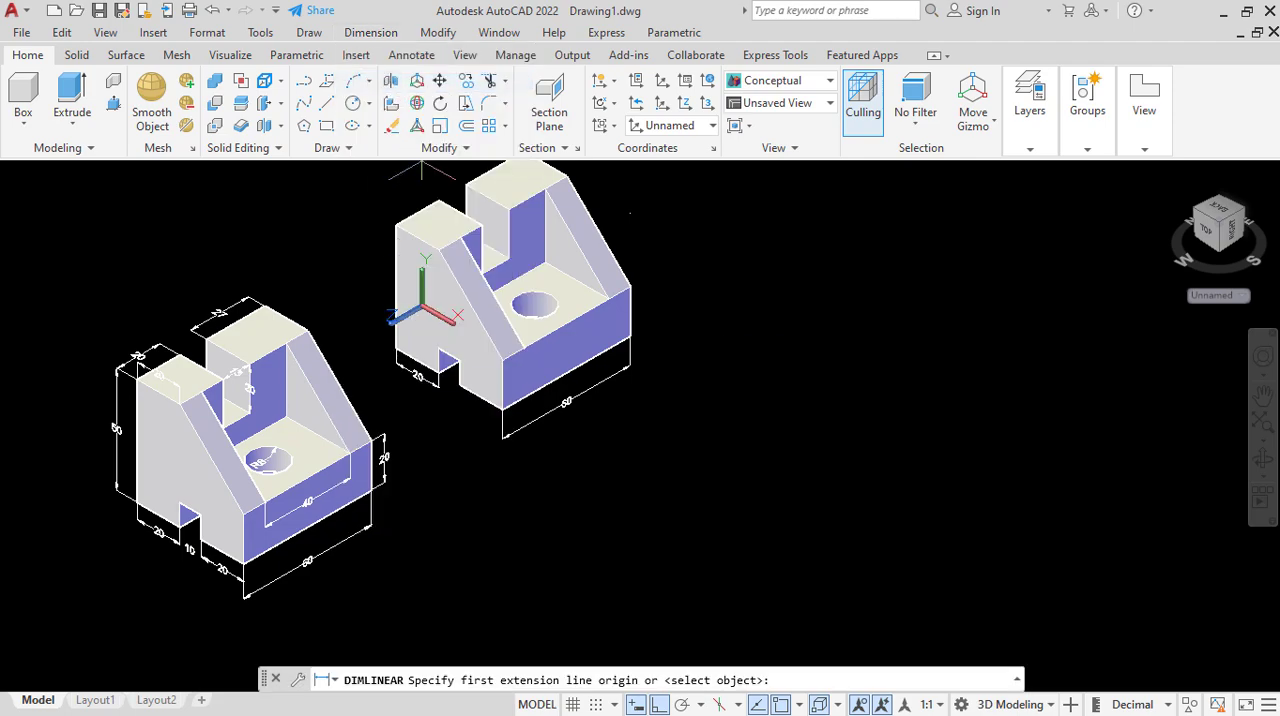
left_click(446, 385)
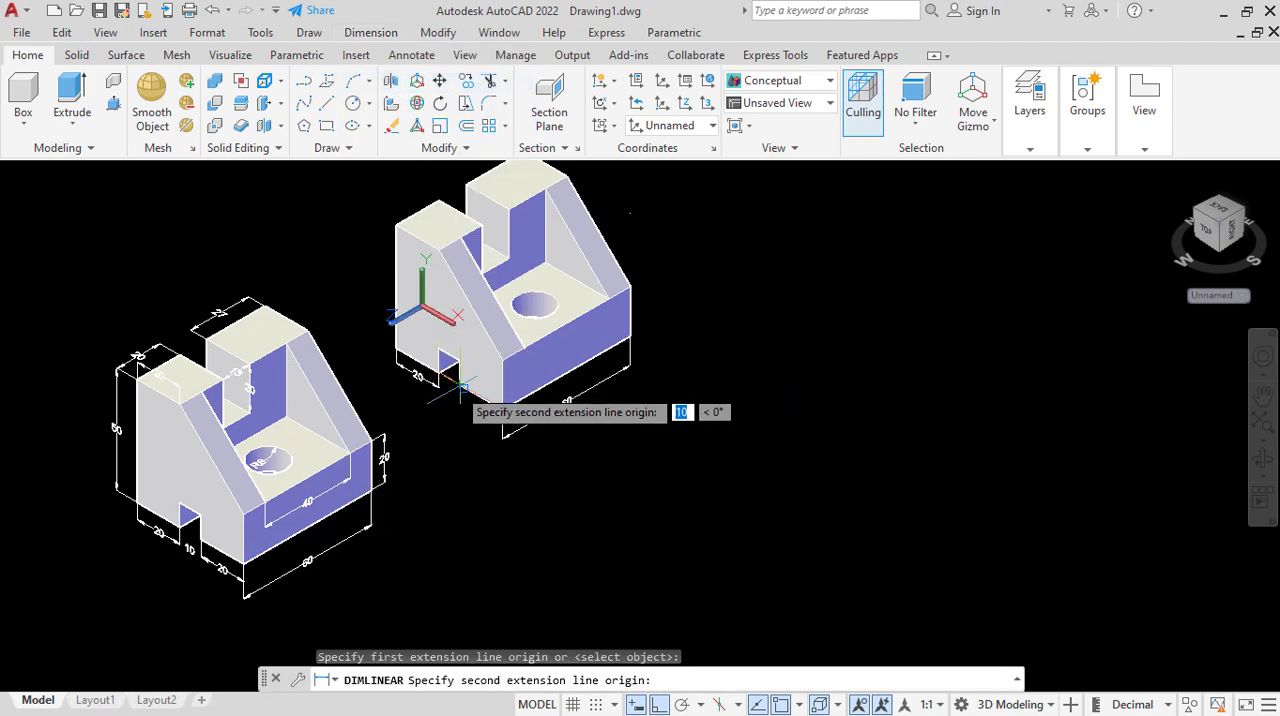
left_click(461, 386)
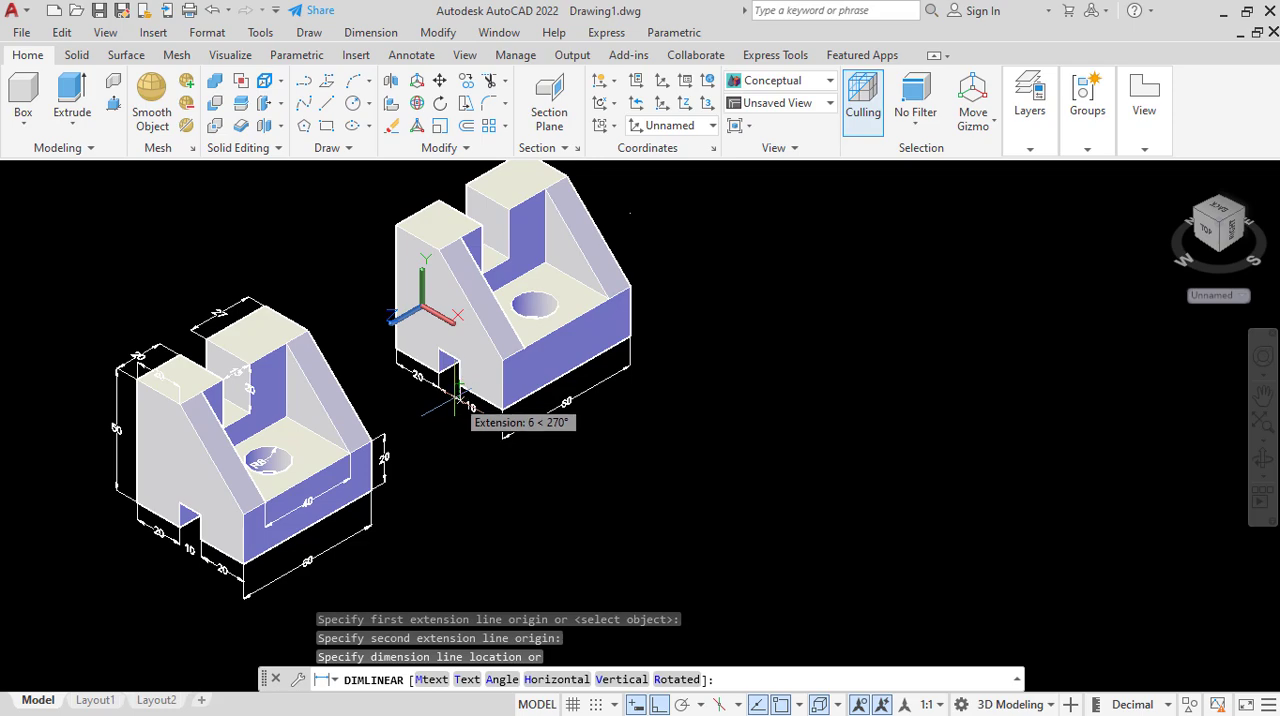
left_click(458, 398)
scroll(478, 420, "up", 3)
scroll(478, 410, "down", 3)
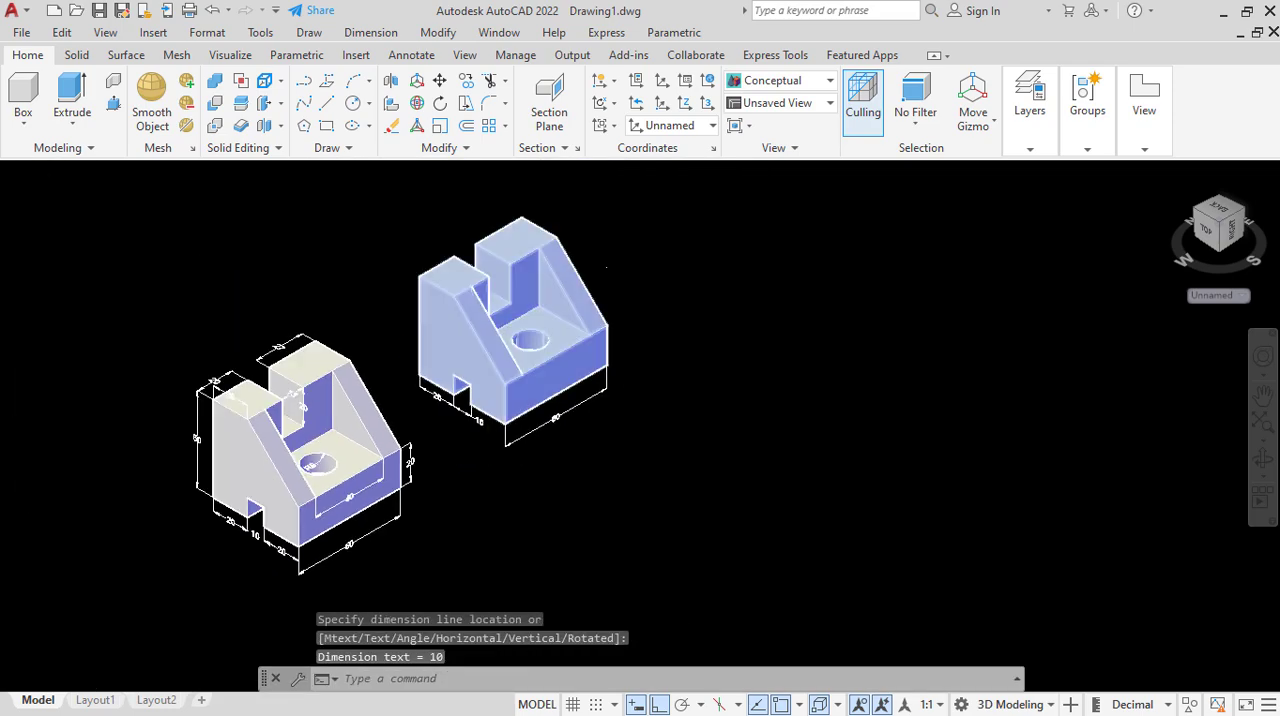
Add a linear dimension along the side face's bottom edge from the slot to the front corner, placed below the part.
scroll(478, 390, "up", 3)
scroll(478, 390, "down", 4)
scroll(450, 330, "up", 4)
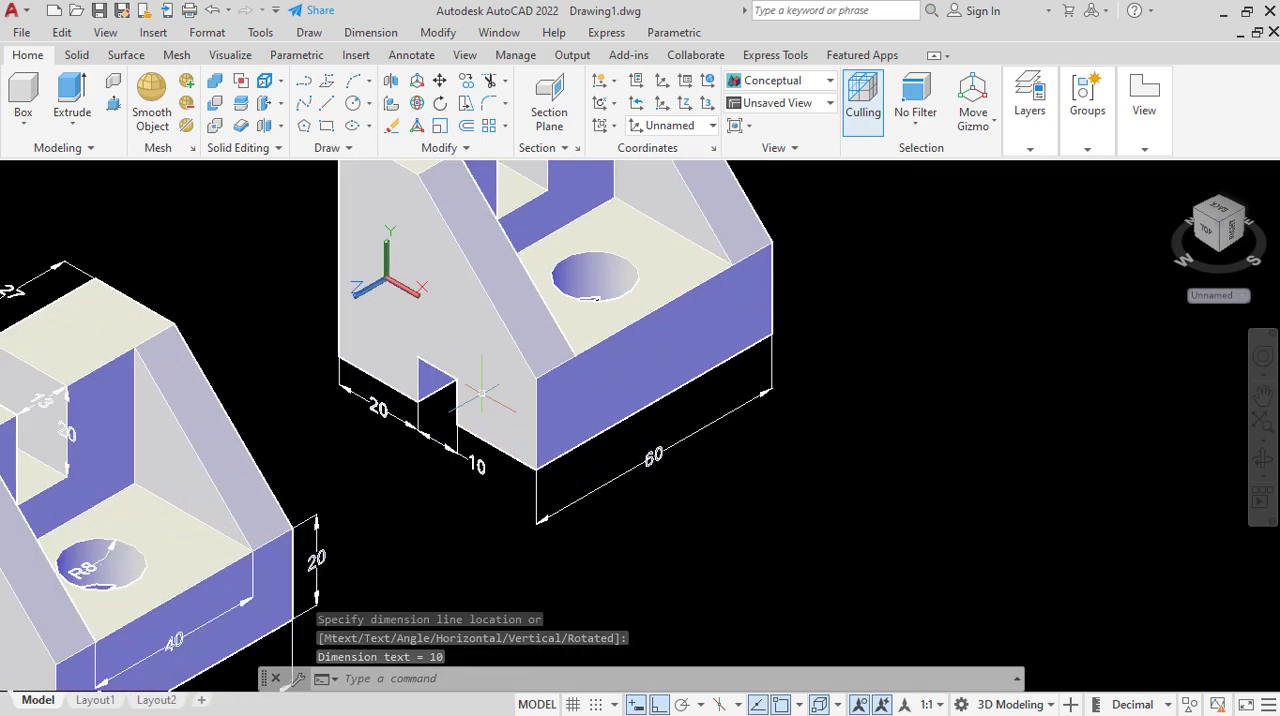
left_click(371, 32)
left_click(392, 52)
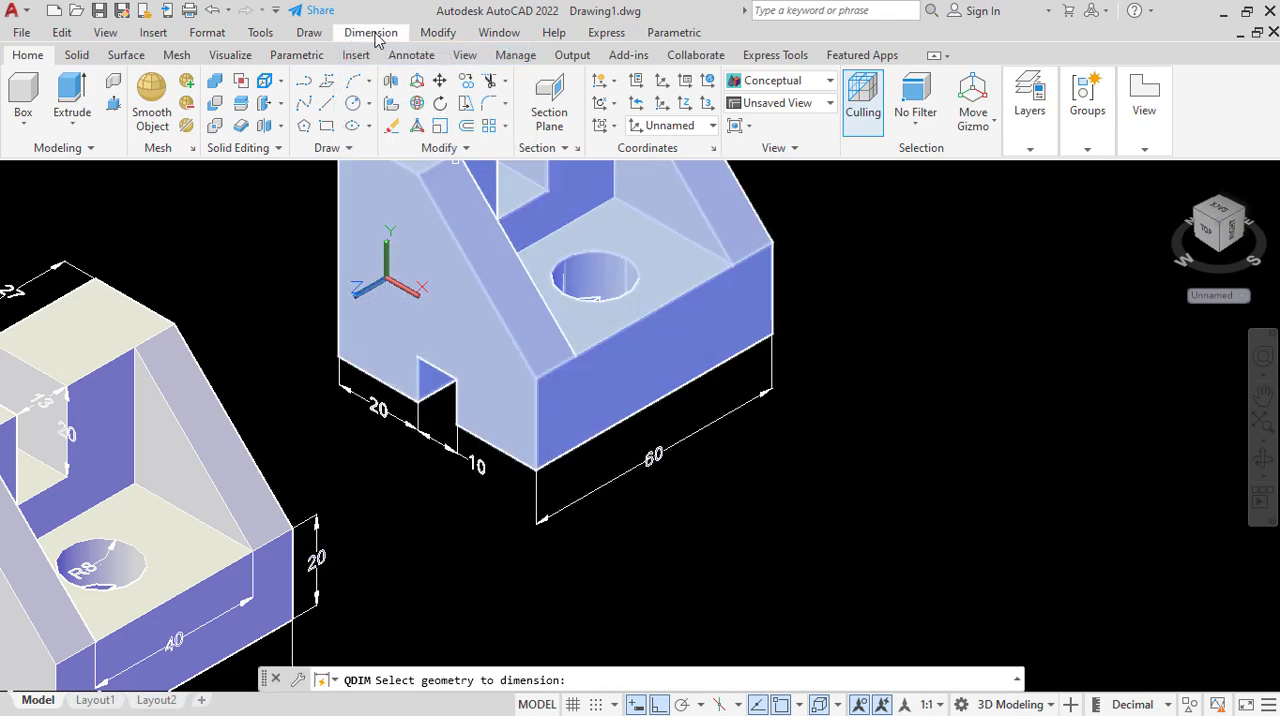
left_click(371, 32)
left_click(378, 82)
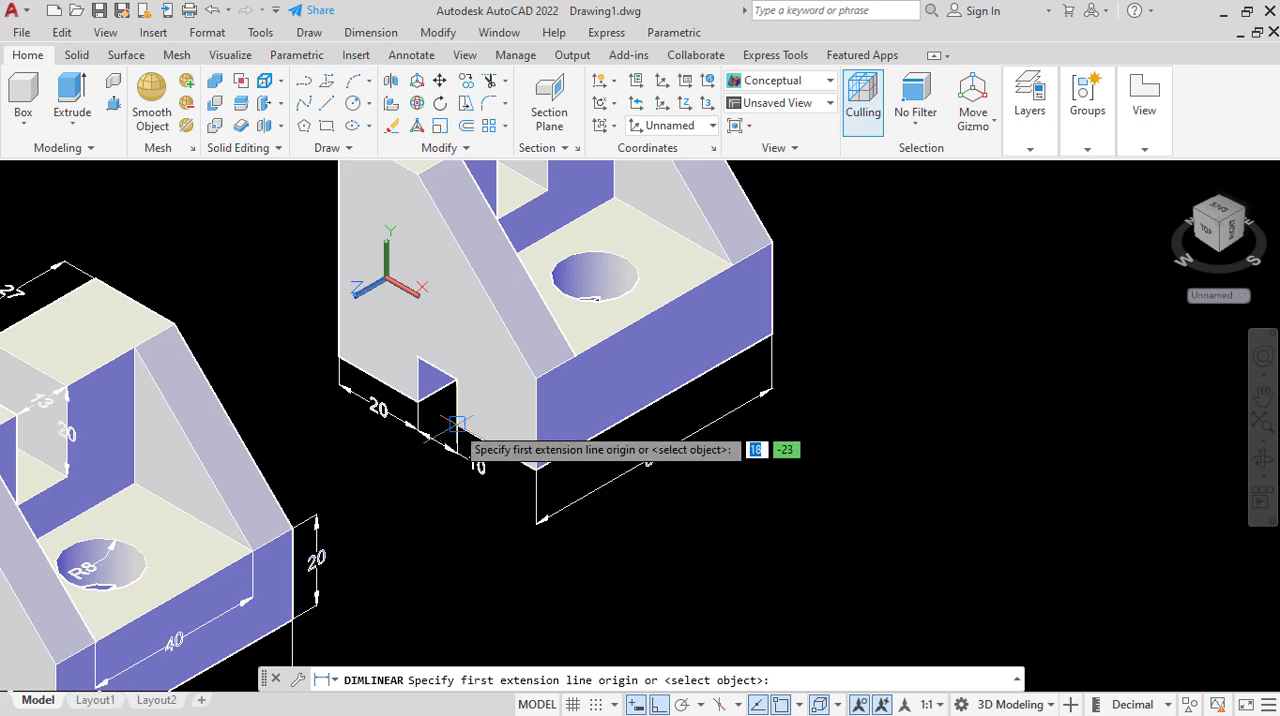
left_click(458, 429)
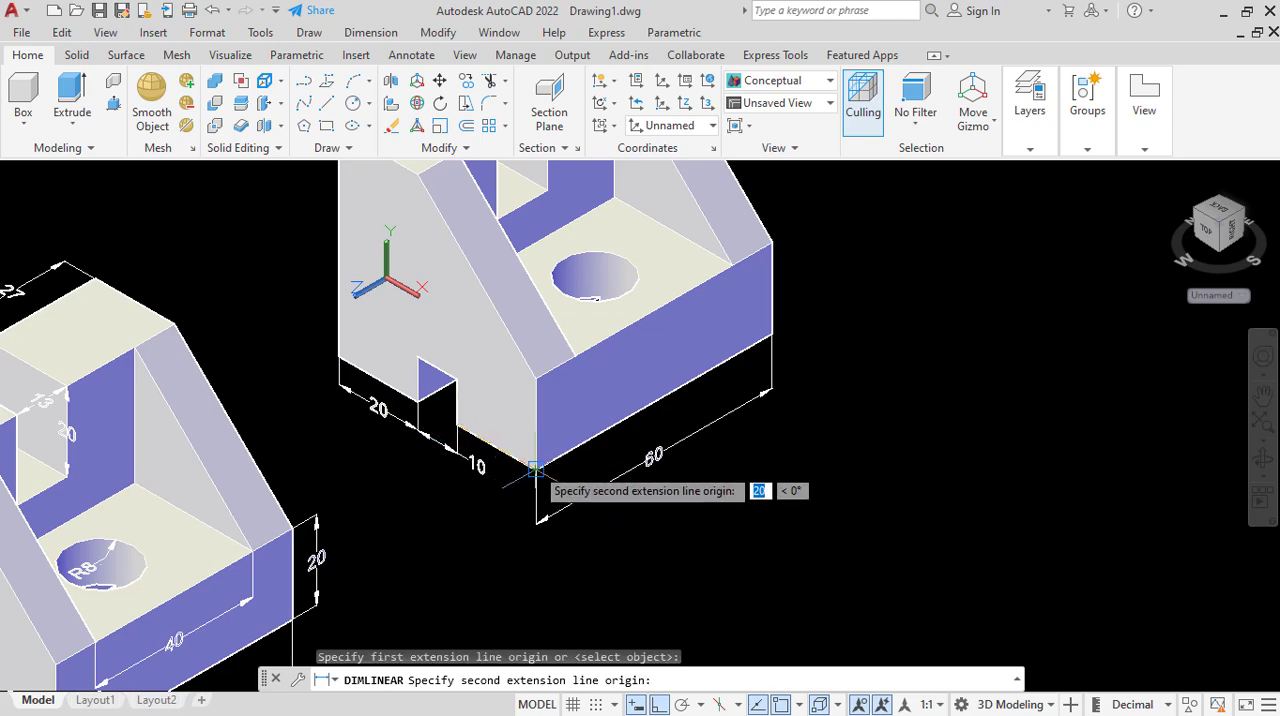
left_click(536, 469)
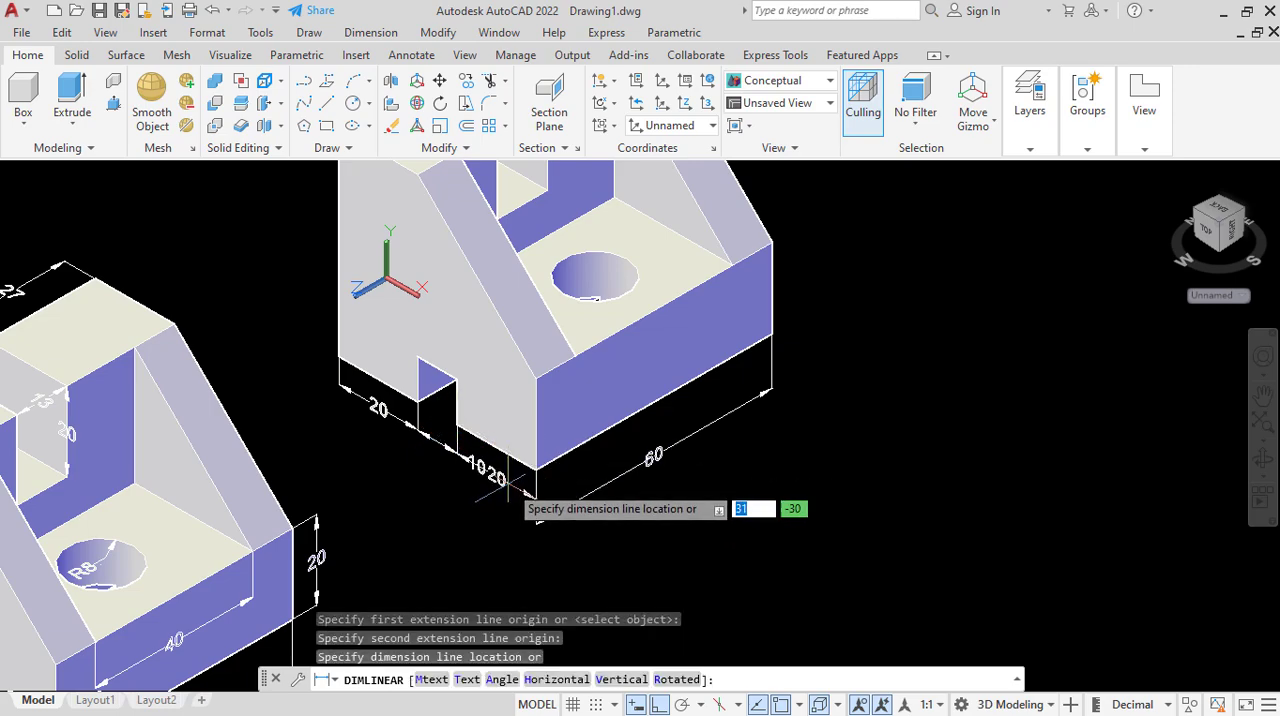
left_click(508, 485)
Move the slot-opening dimension's text back between its extension lines so it clears the neighbouring dimension.
scroll(475, 466, "up", 3)
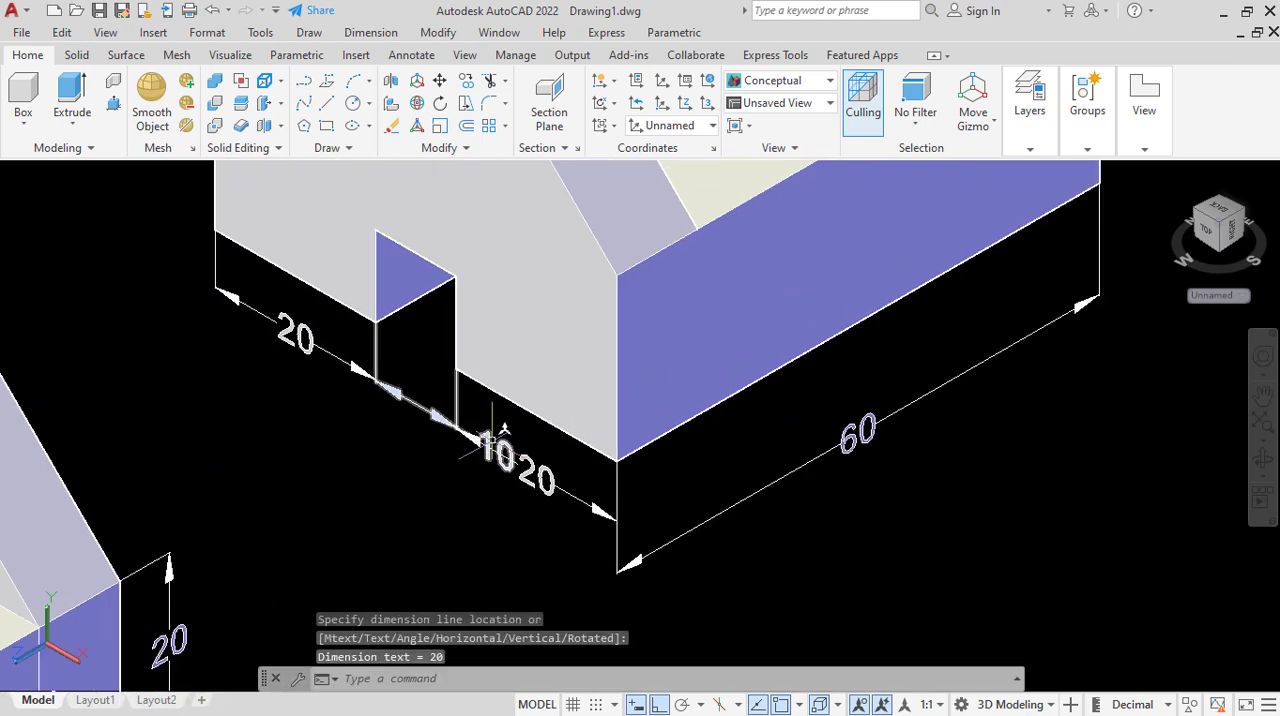
left_click(502, 425)
left_click(487, 438)
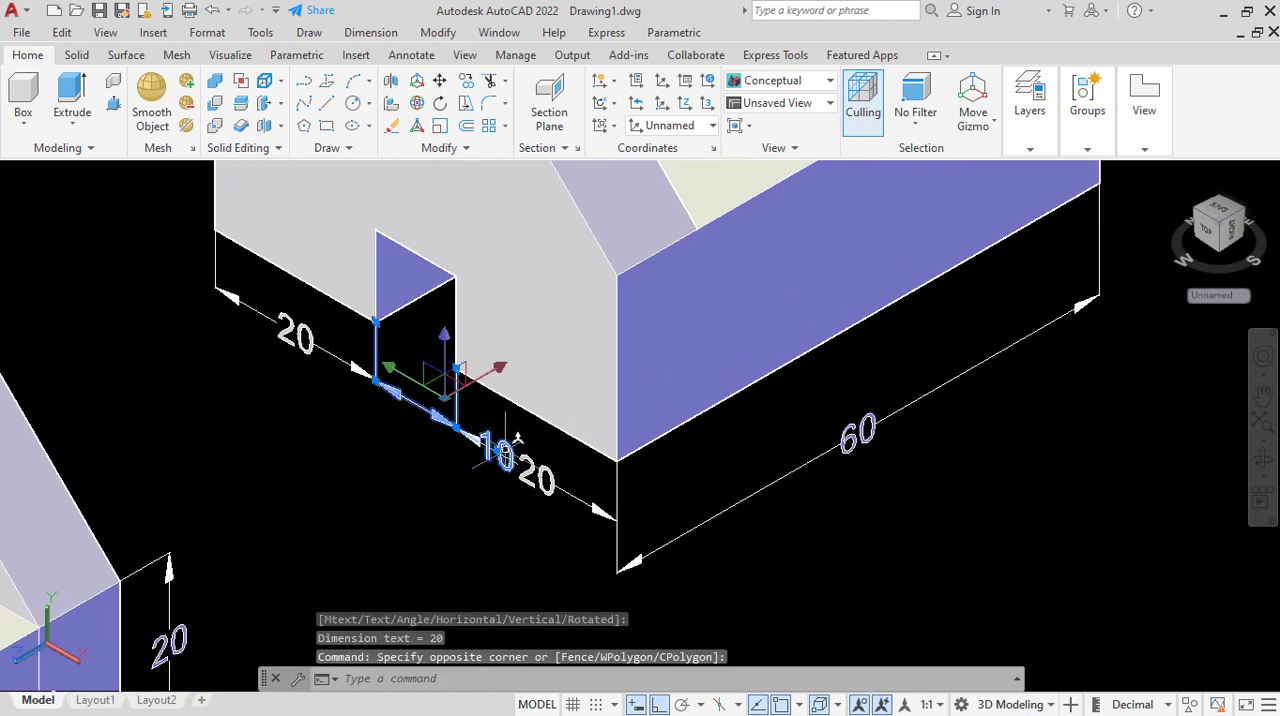
left_click(497, 452)
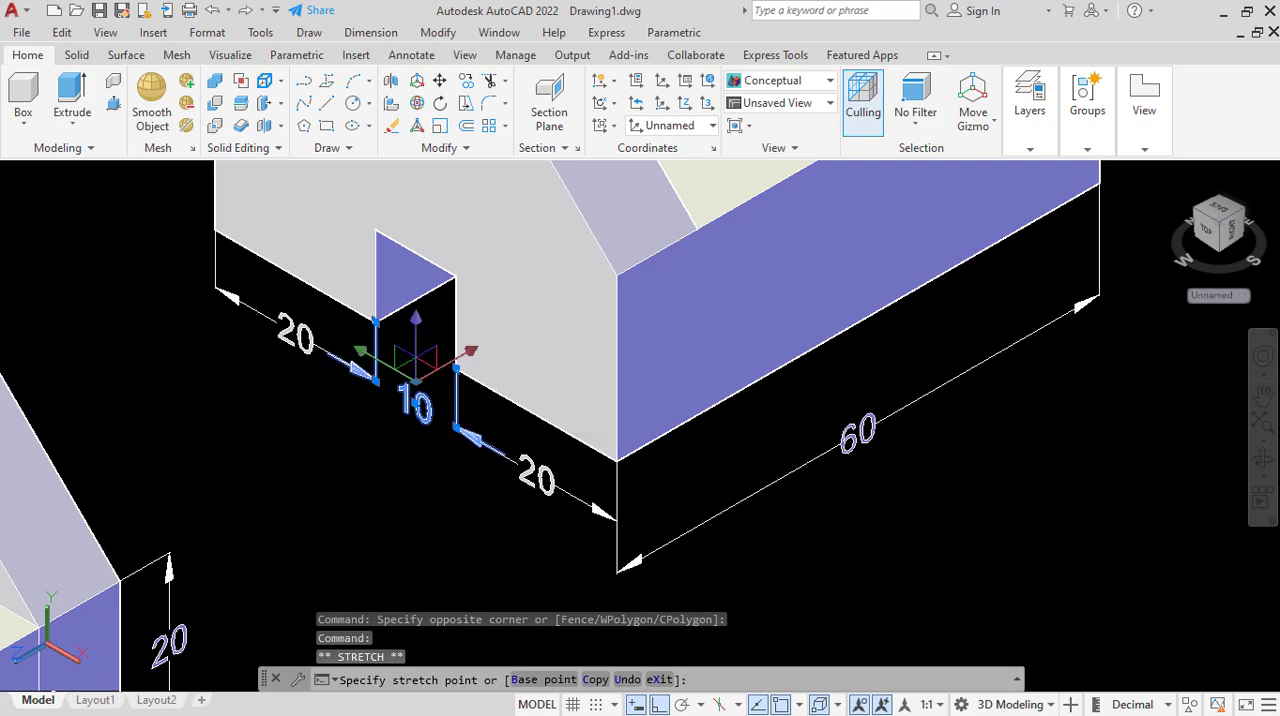
left_click(413, 365)
scroll(406, 440, "down", 5)
left_click(545, 530)
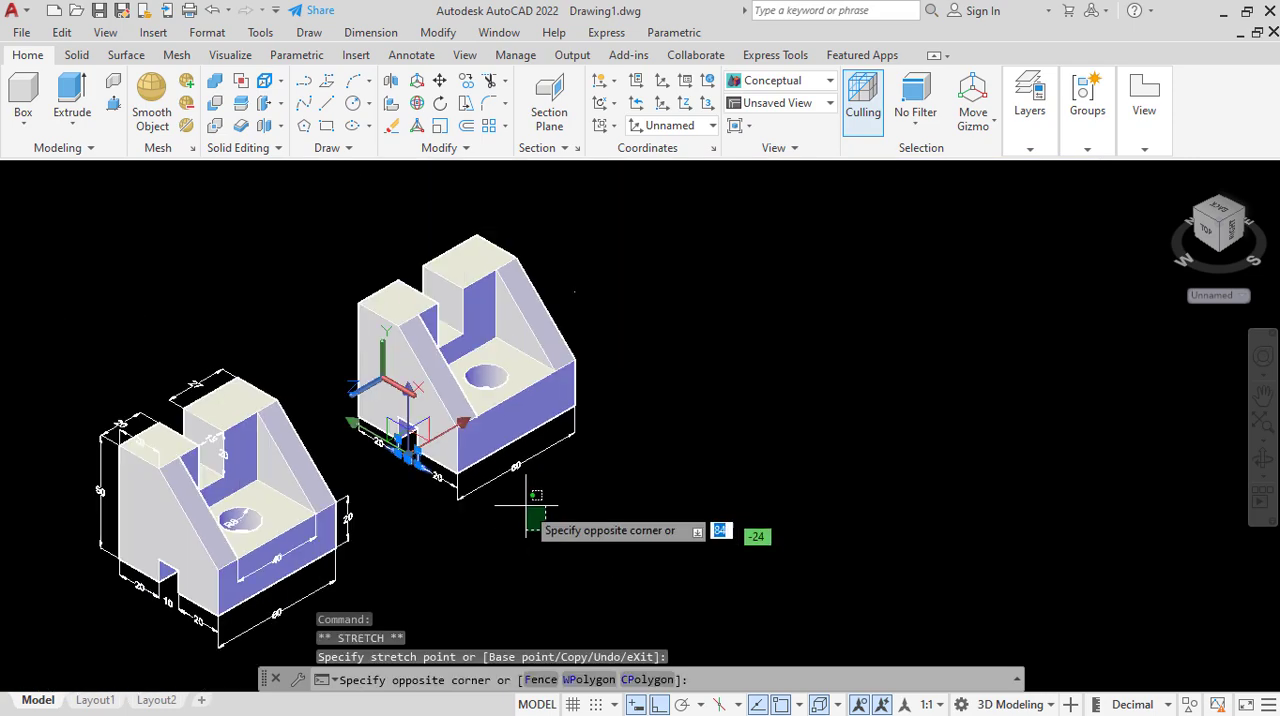
left_click(519, 500)
Try to add a linear dimension to the rear top edge of the copied part's shorter block, and undo it.
scroll(451, 432, "up", 2)
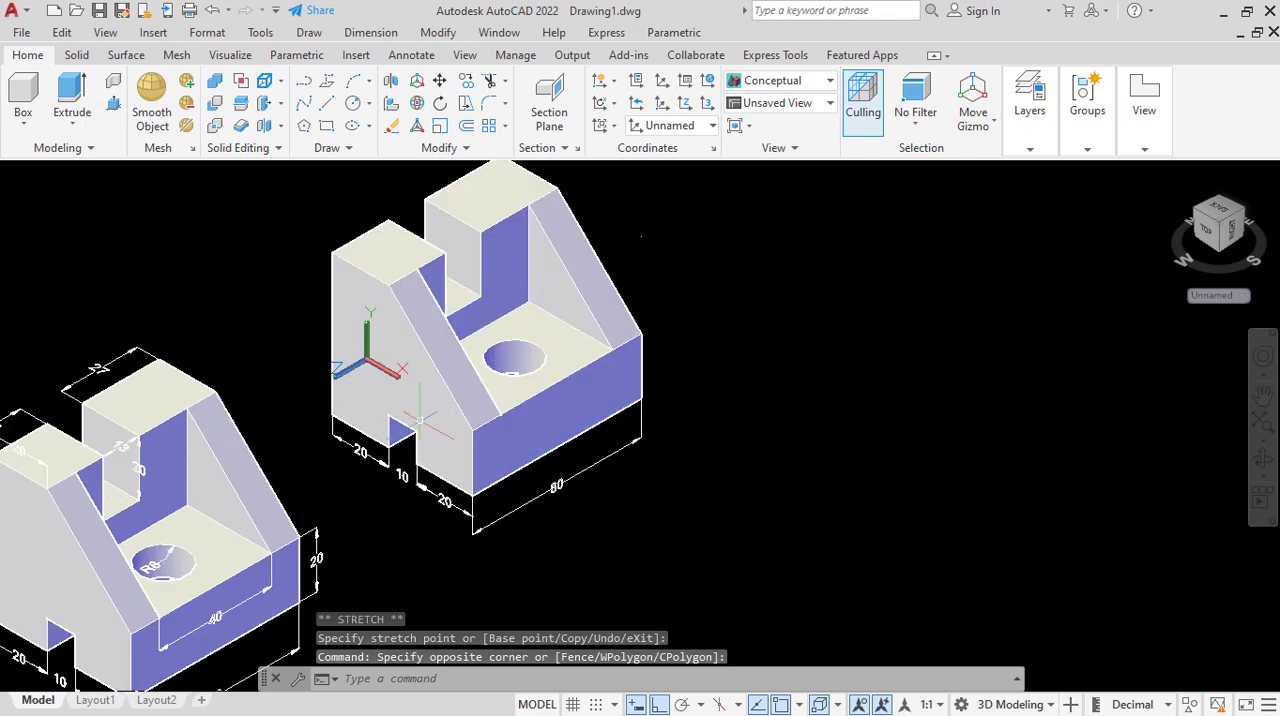
scroll(426, 412, "down", 2)
scroll(400, 400, "up", 1)
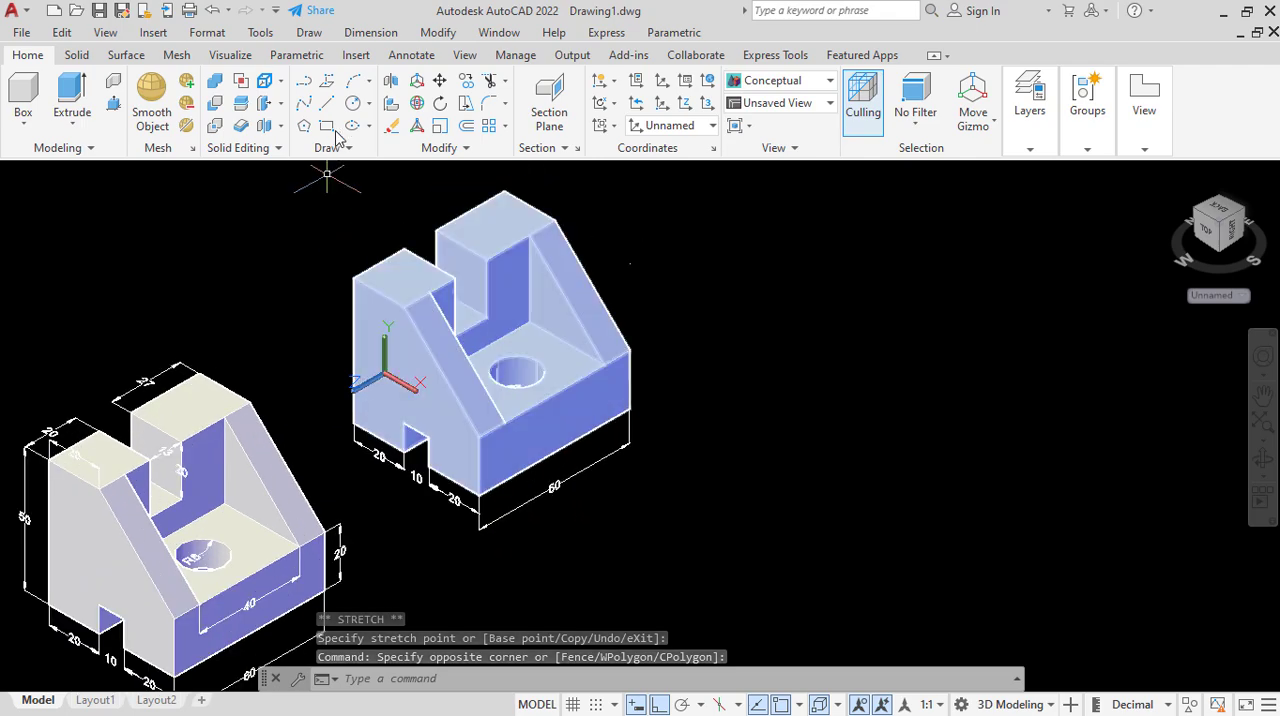
left_click(371, 32)
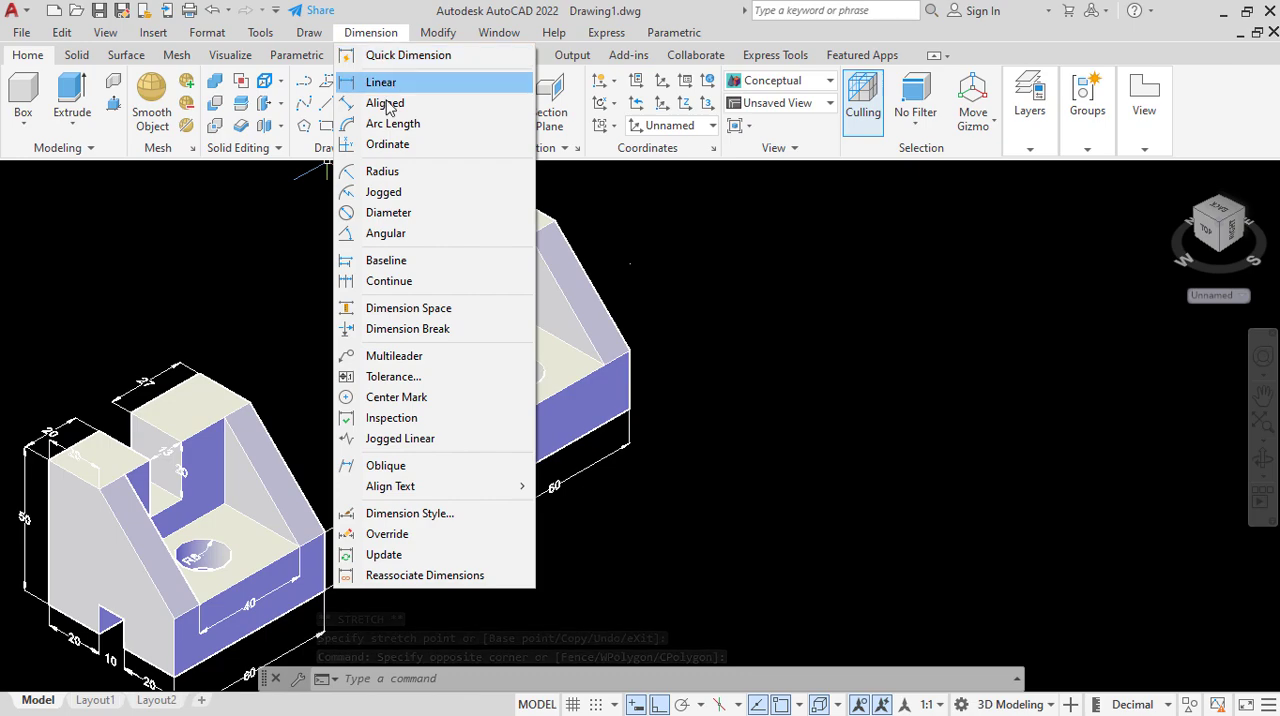
left_click(385, 83)
left_click(355, 278)
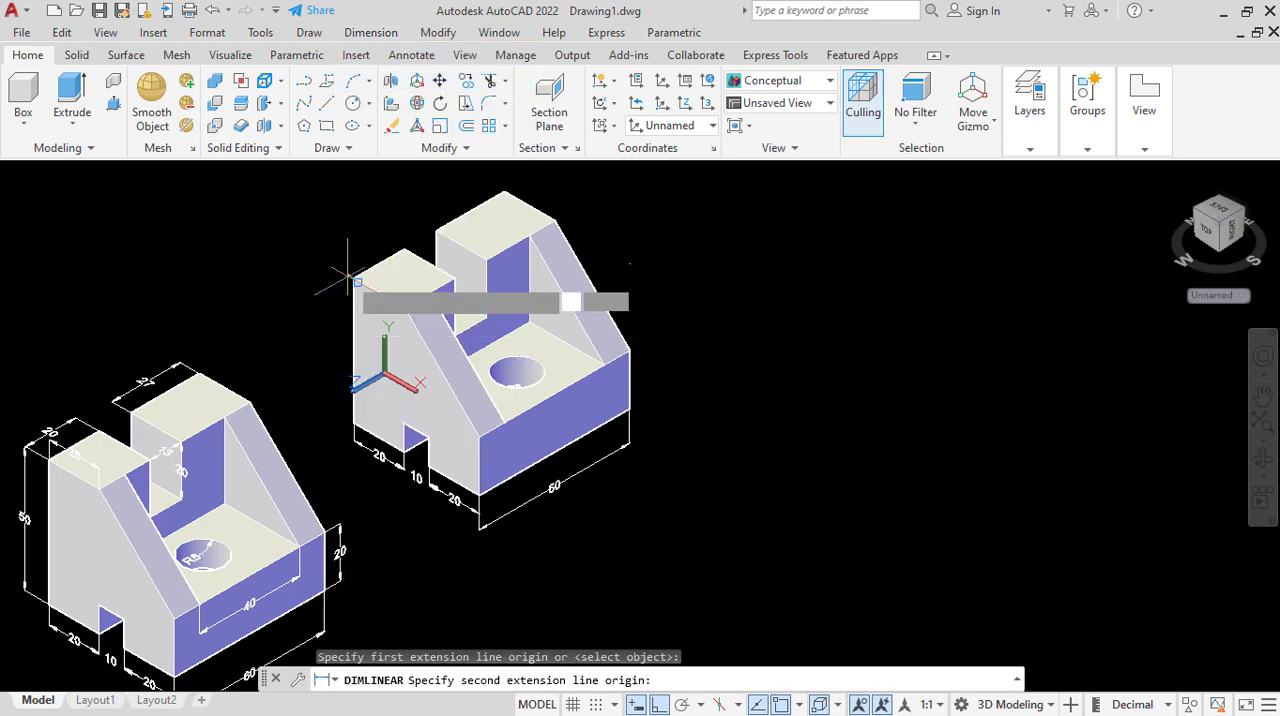
left_click(404, 252)
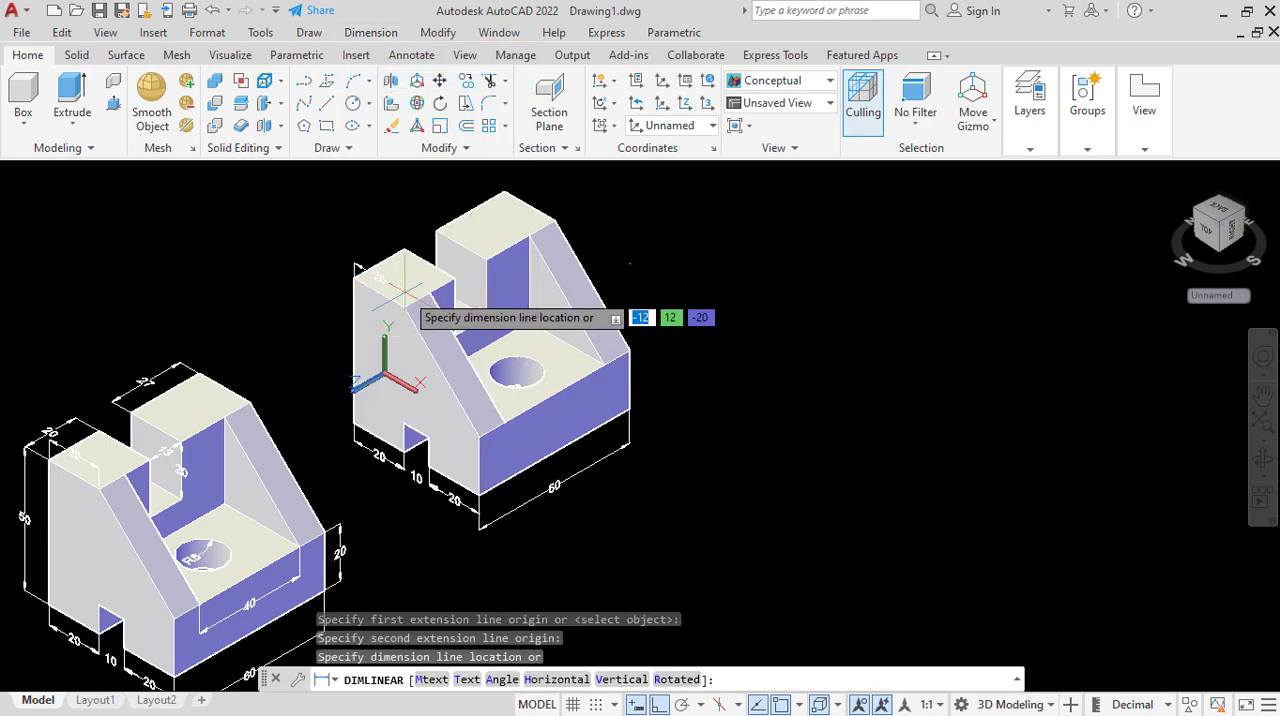
left_click(404, 290)
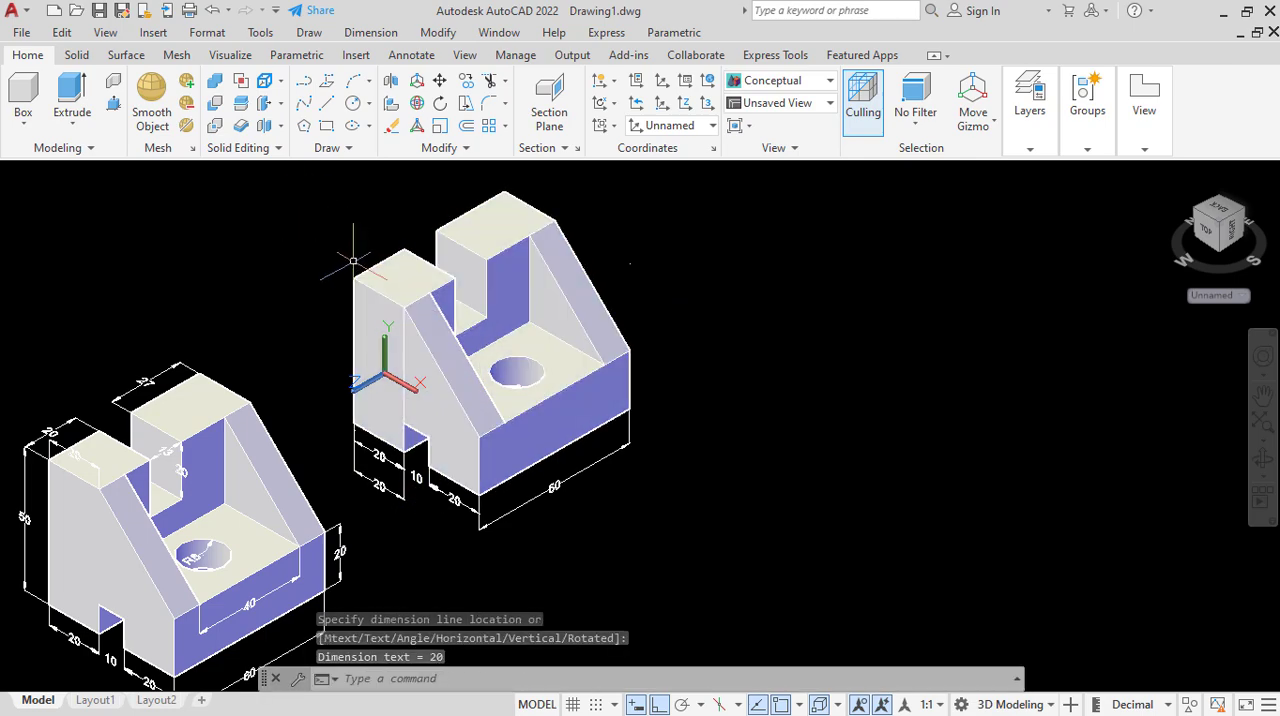
left_click(212, 10)
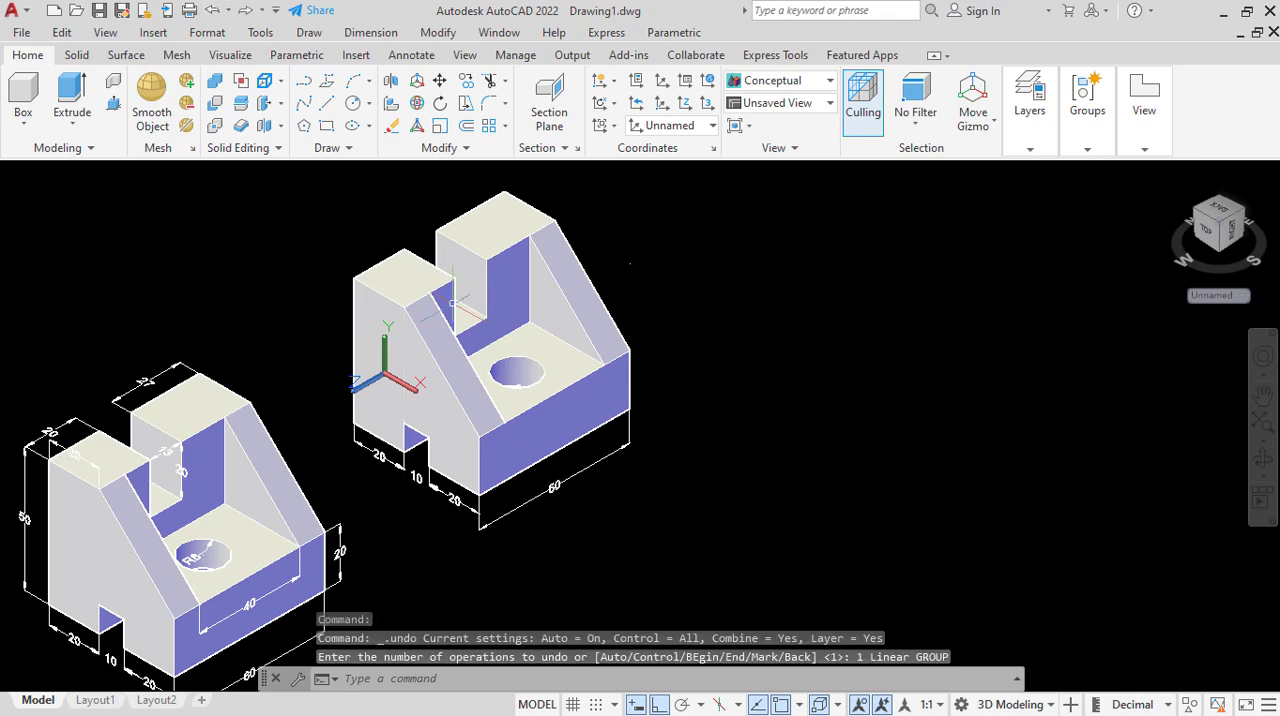
Add a linear dimension to the slotted side face's top edge, placed below the part beside the rear-corner-to-slot dimension.
left_click(370, 32)
left_click(390, 83)
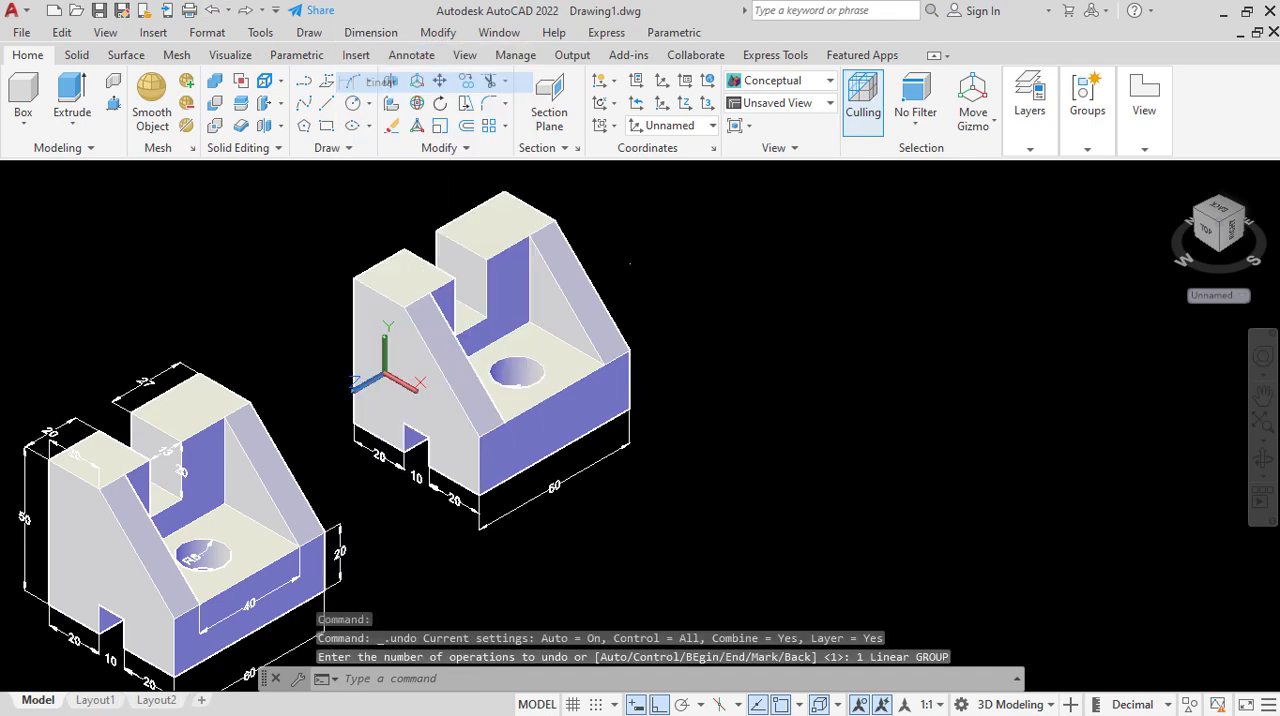
left_click(362, 270)
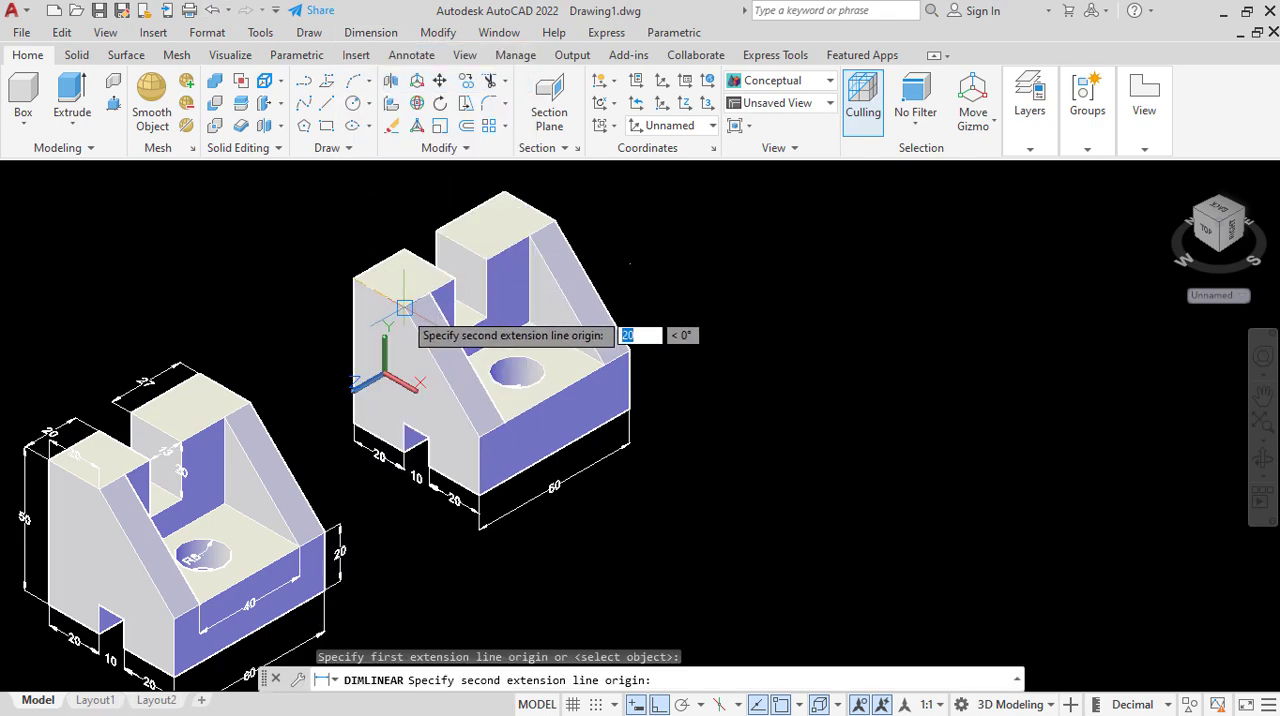
left_click(404, 308)
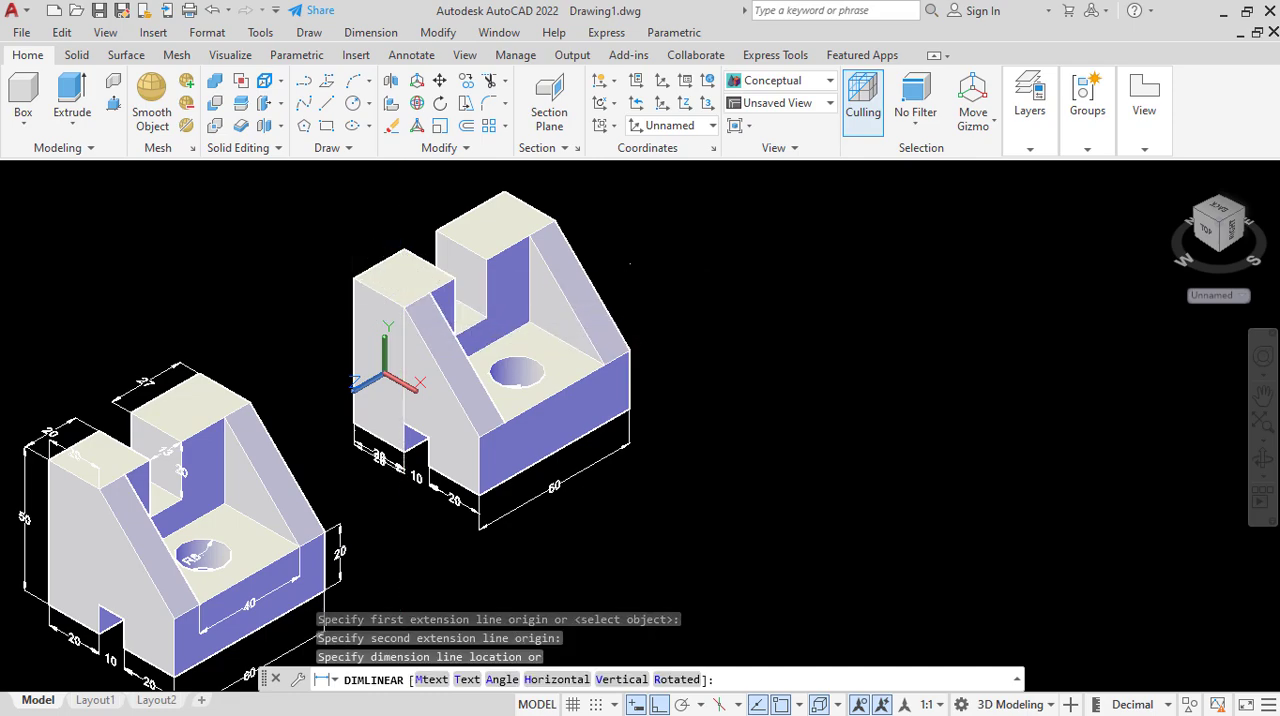
left_click(388, 468)
Try to move the side face's top-edge dimension up onto the face, and undo the move.
scroll(386, 466, "up", 2)
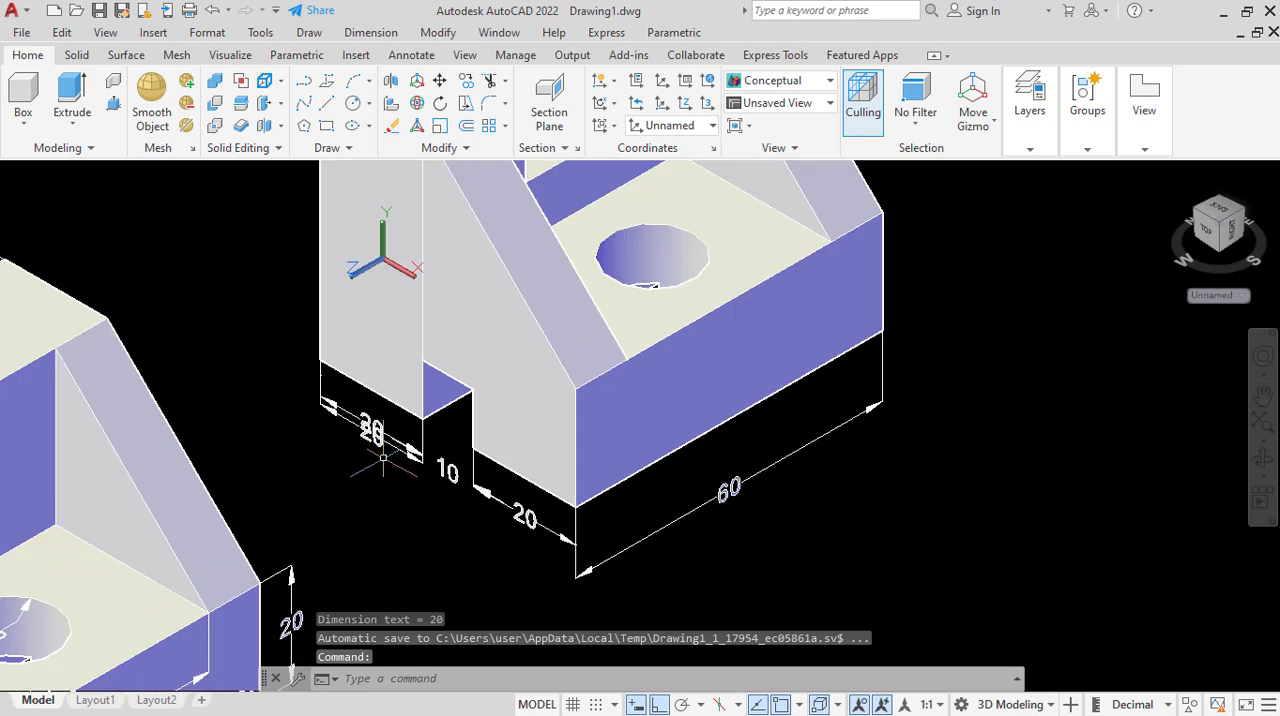
scroll(391, 446, "up", 2)
left_click(397, 449)
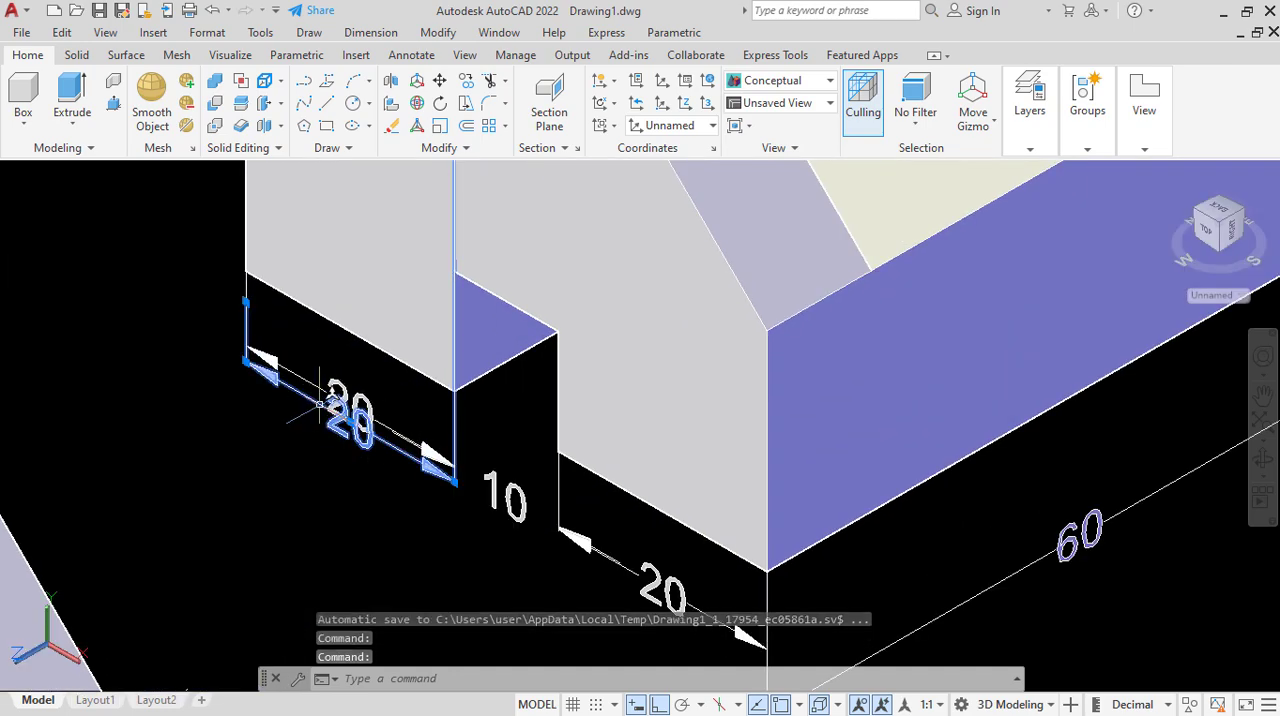
left_click_drag(320, 406, 381, 240)
scroll(381, 240, "down", 6)
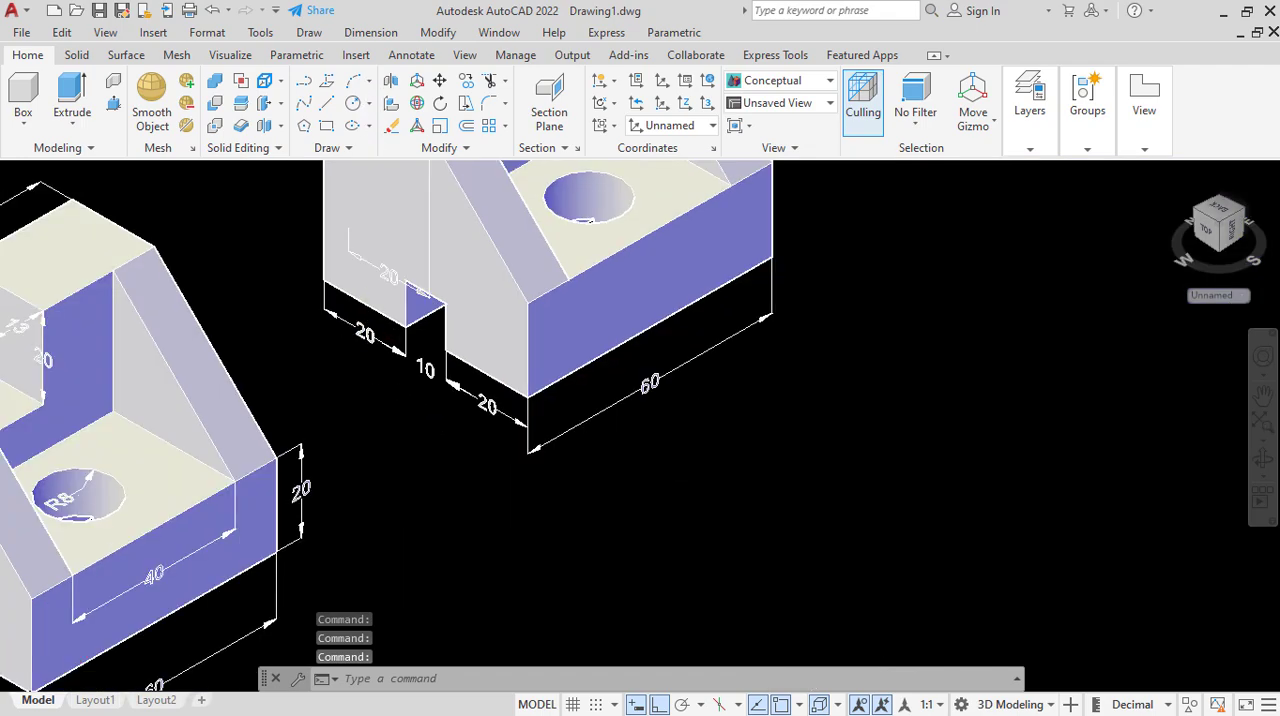
scroll(365, 290, "up", 3)
scroll(366, 364, "up", 5)
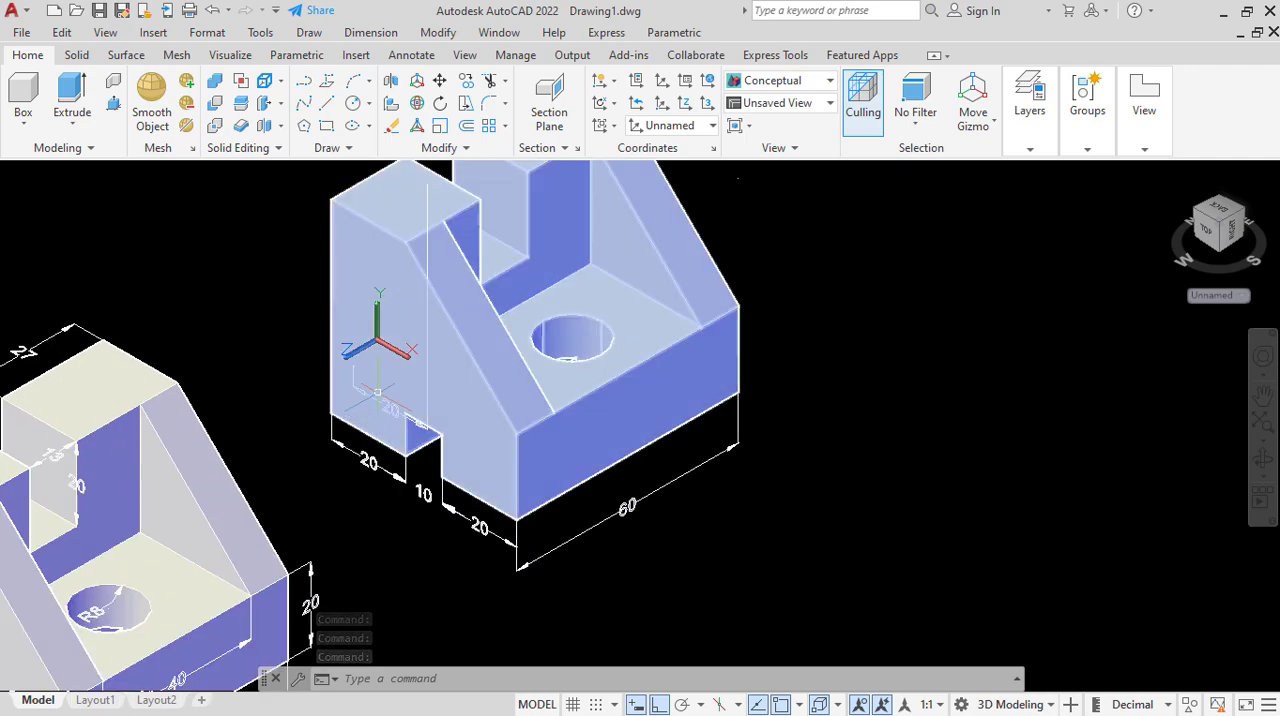
left_click(376, 398)
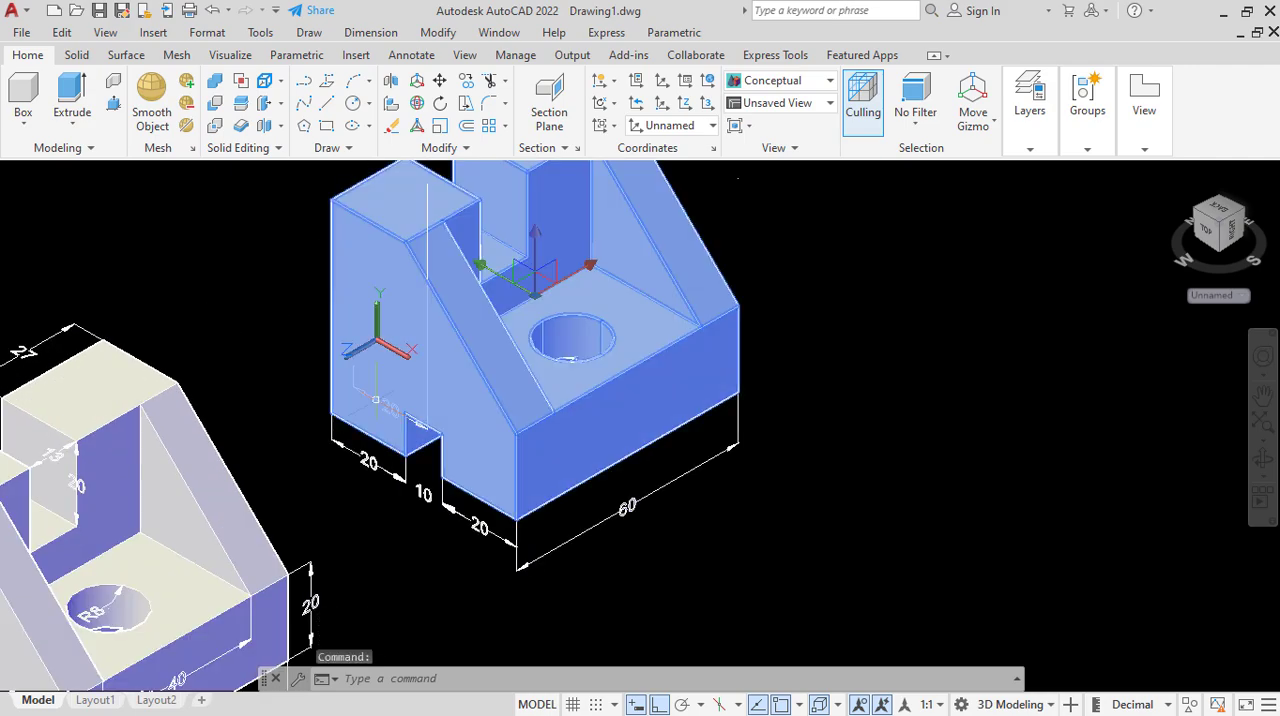
key("Escape")
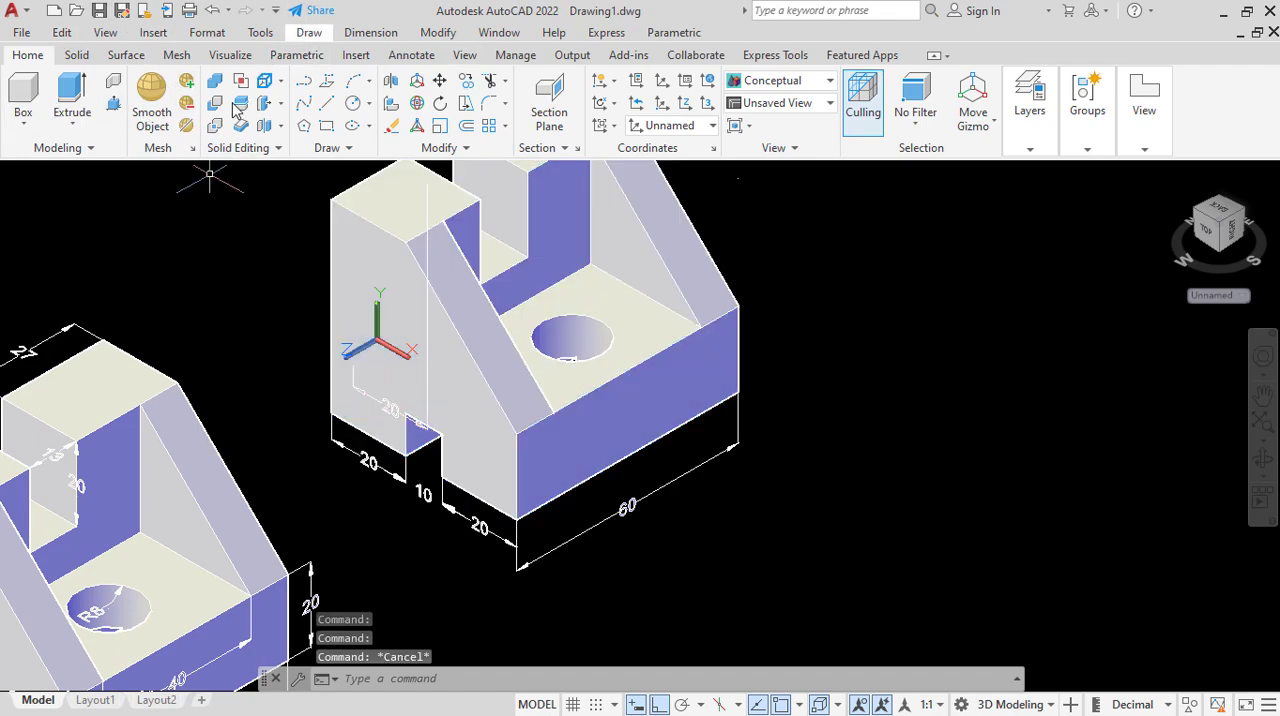
left_click(210, 14)
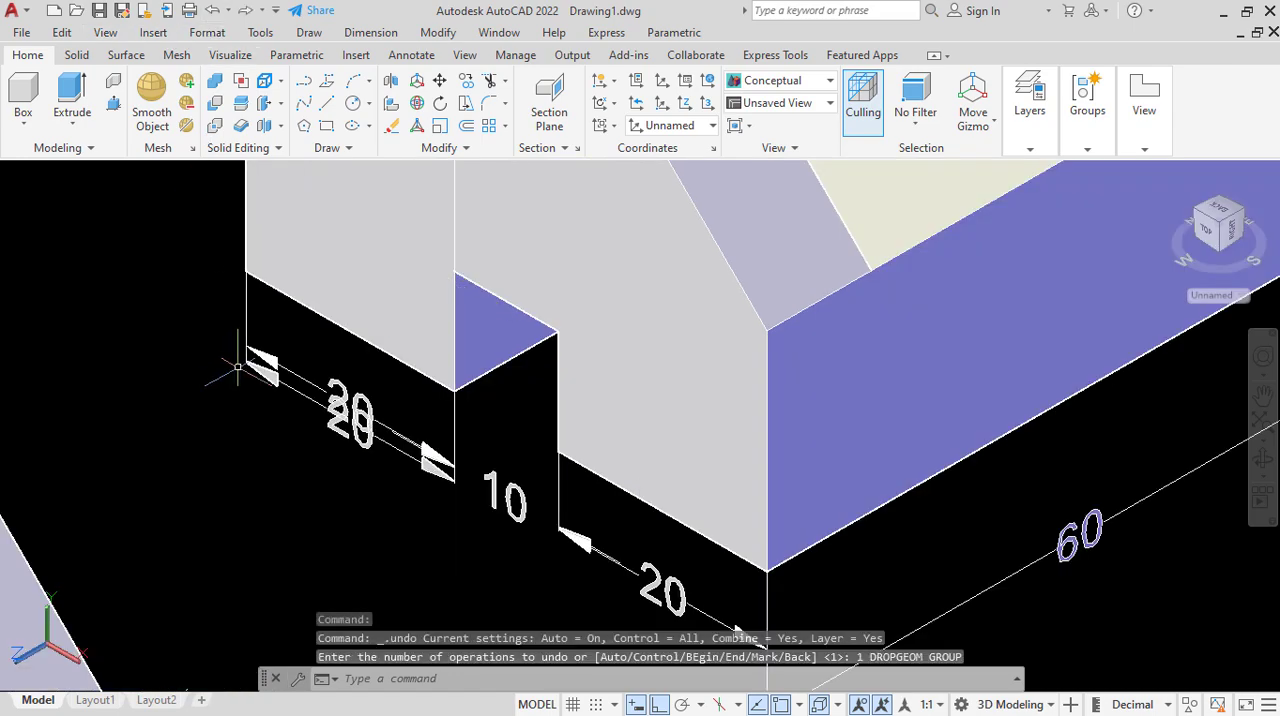
left_click(214, 12)
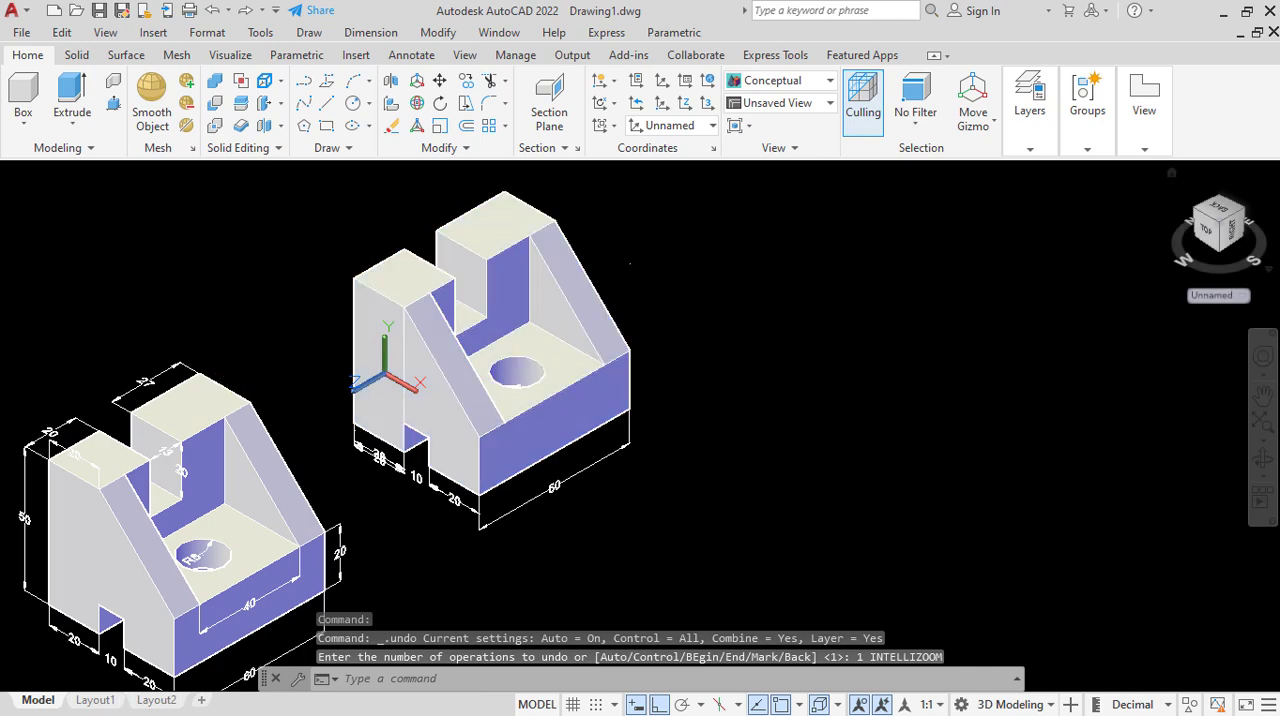
Align a new UCS with the top face of the copied part's shorter block using the Face option.
left_click(1243, 296)
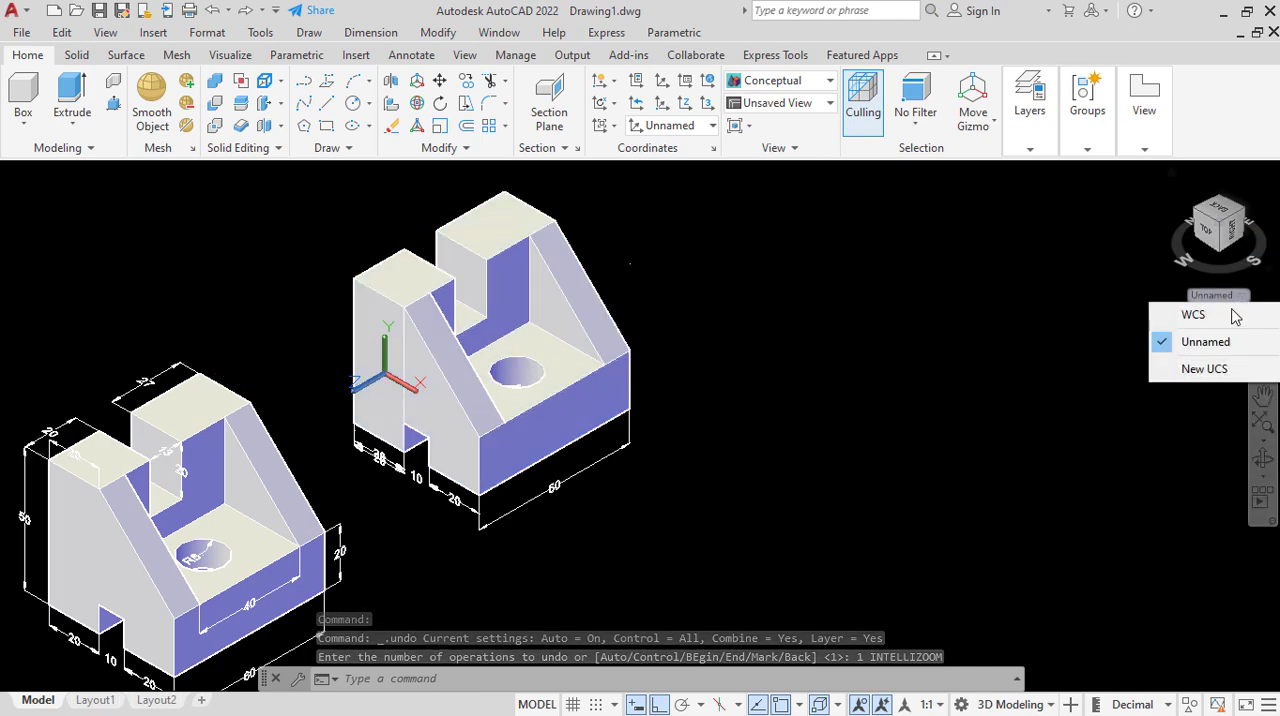
left_click(1210, 369)
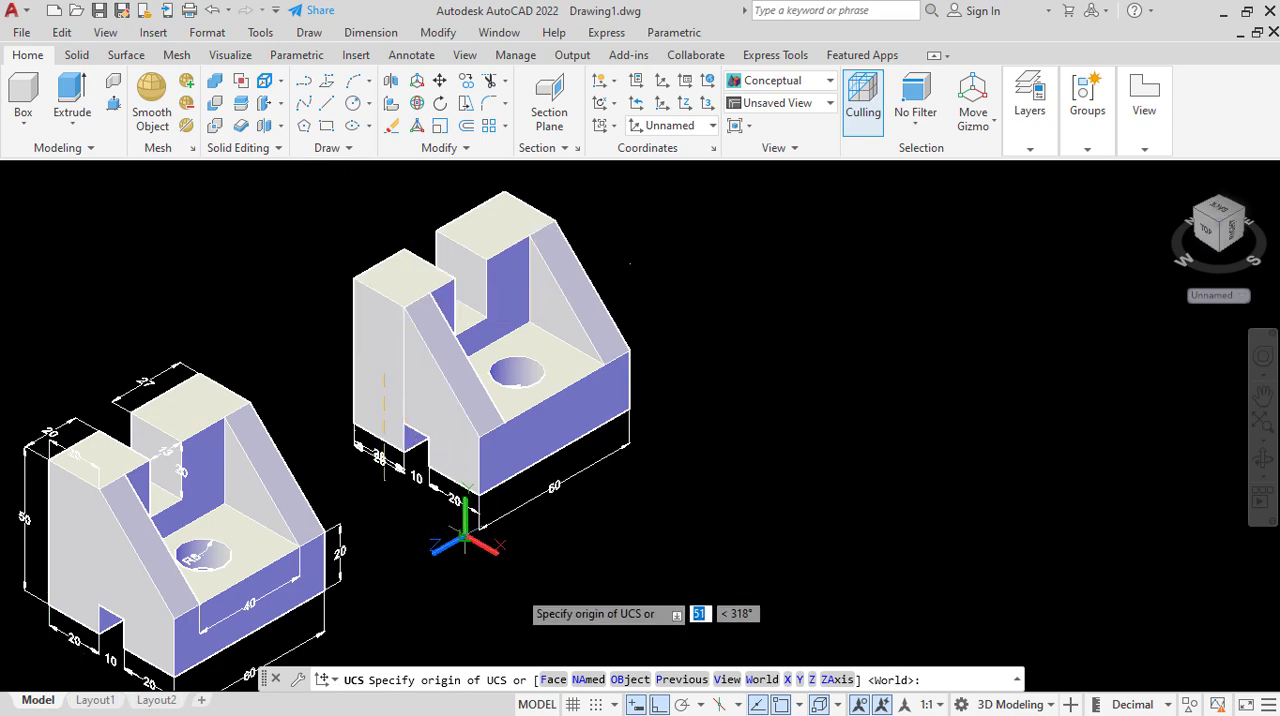
left_click(553, 680)
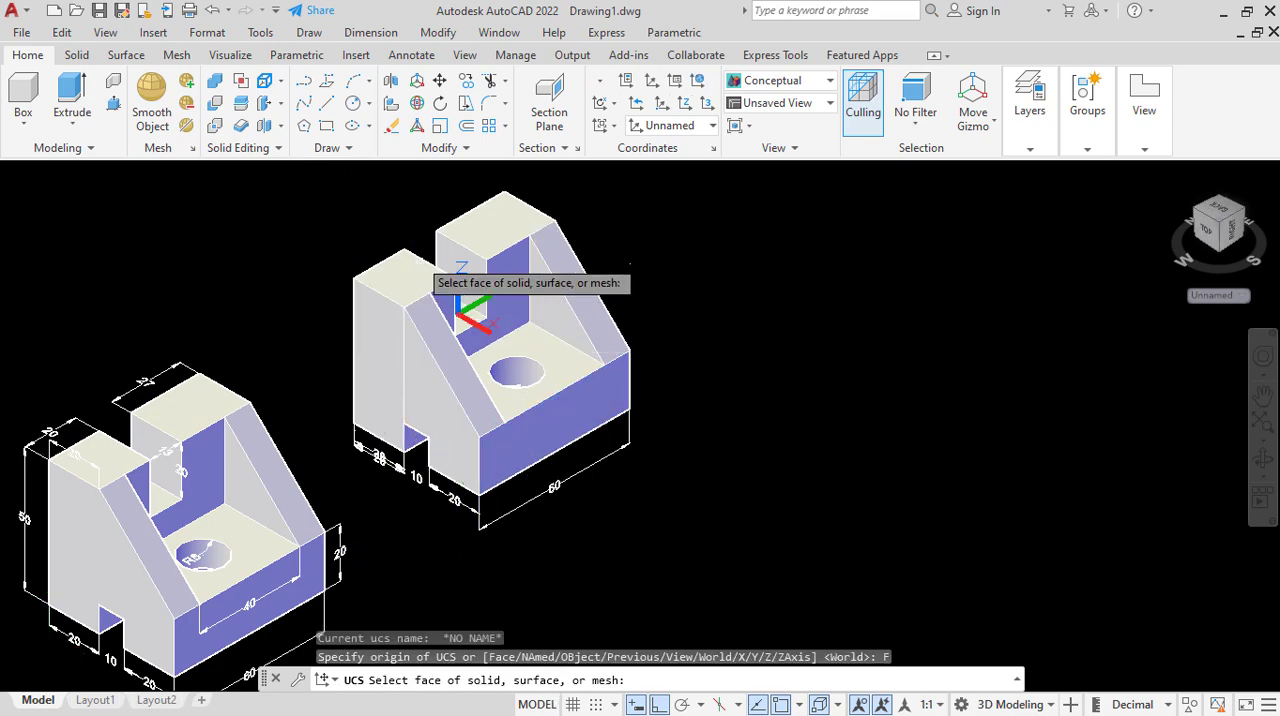
left_click(405, 288)
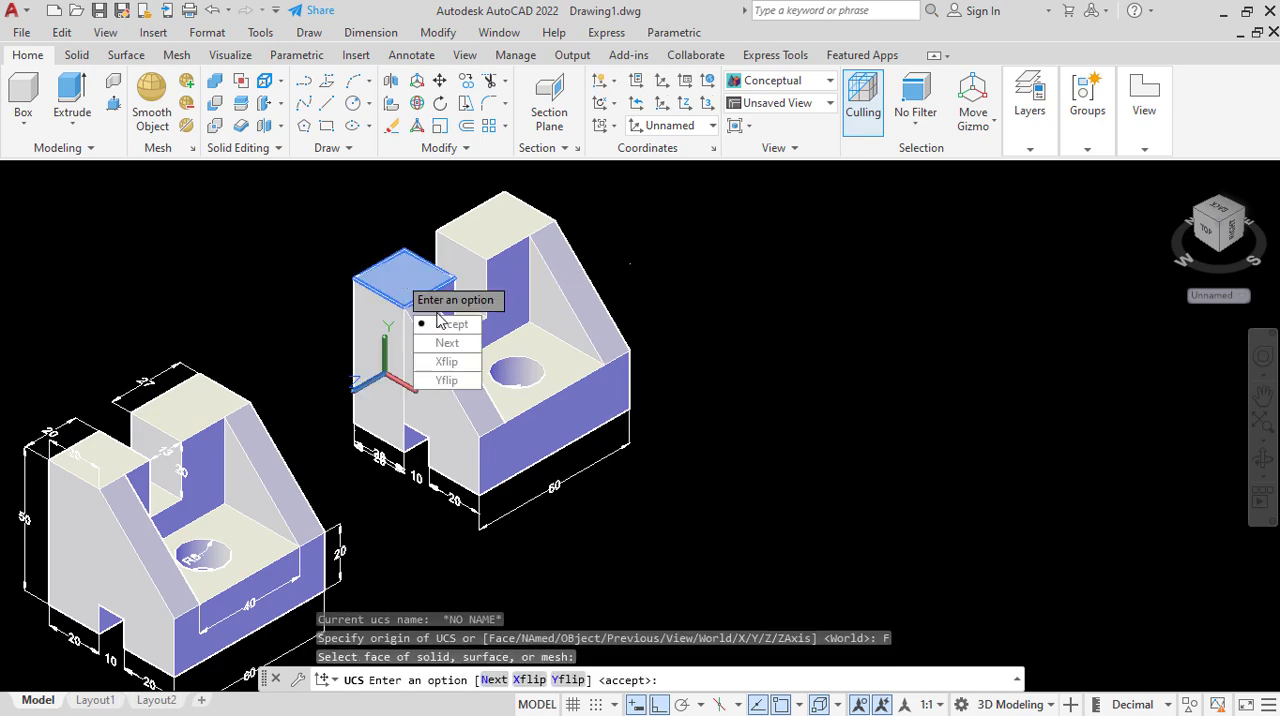
left_click(448, 325)
Add a linear dimension to the rear top edge of the copied part's shorter block, placed outside behind the edge.
left_click(371, 32)
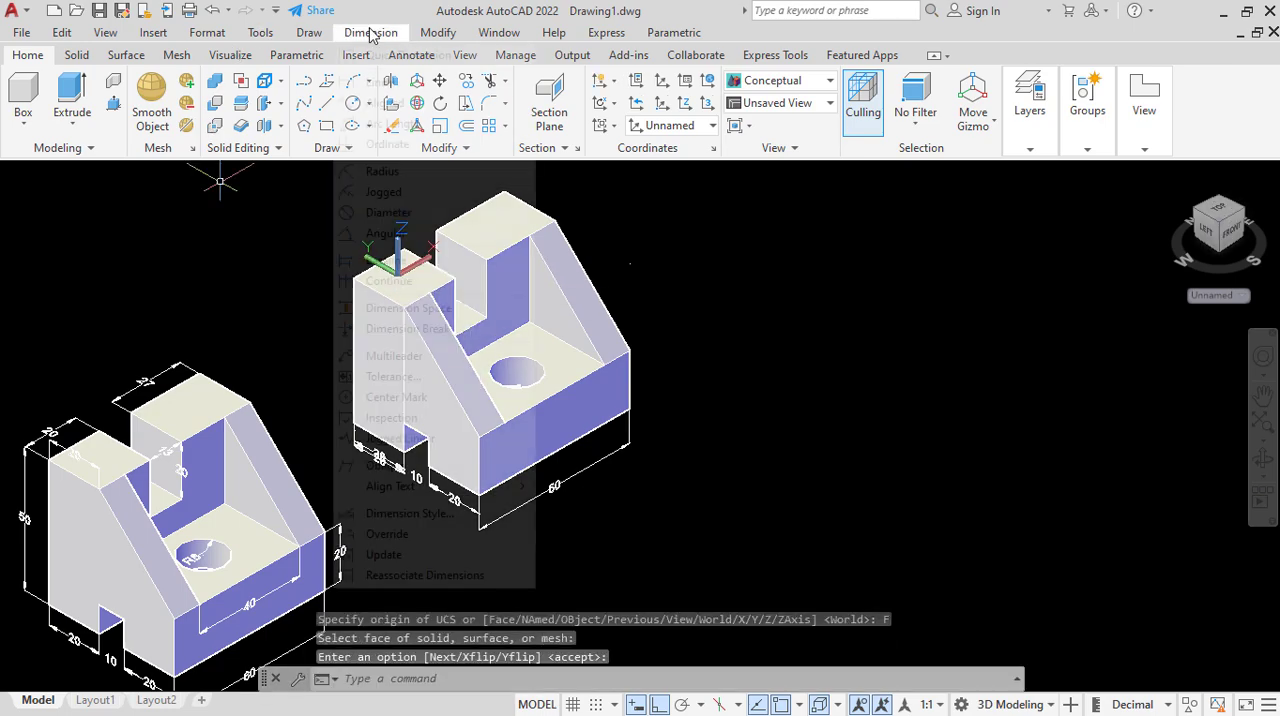
left_click(400, 83)
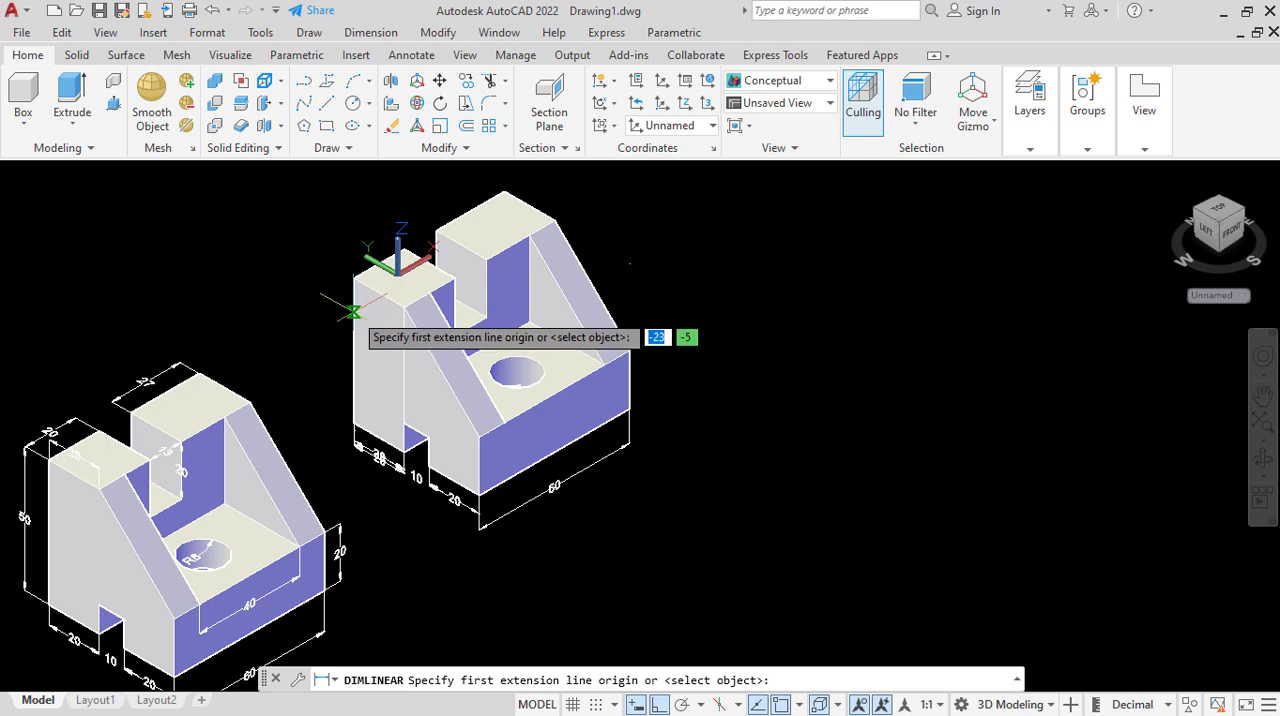
left_click(354, 278)
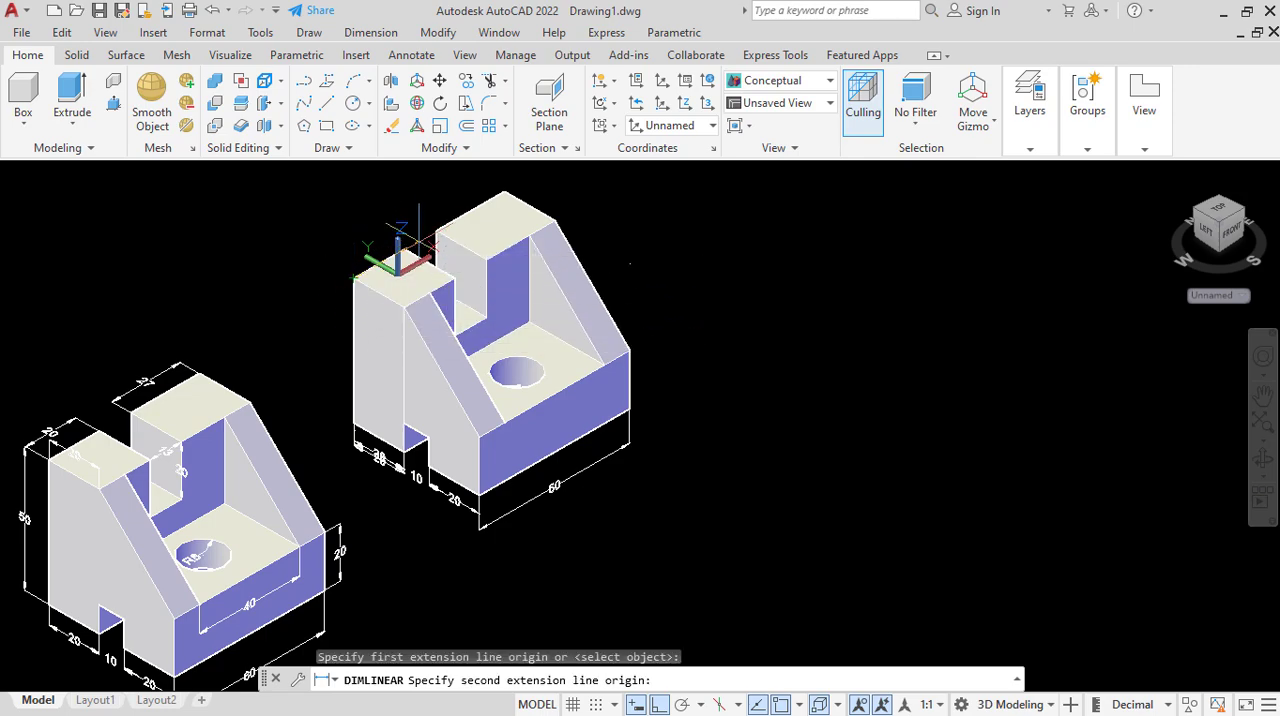
left_click(402, 252)
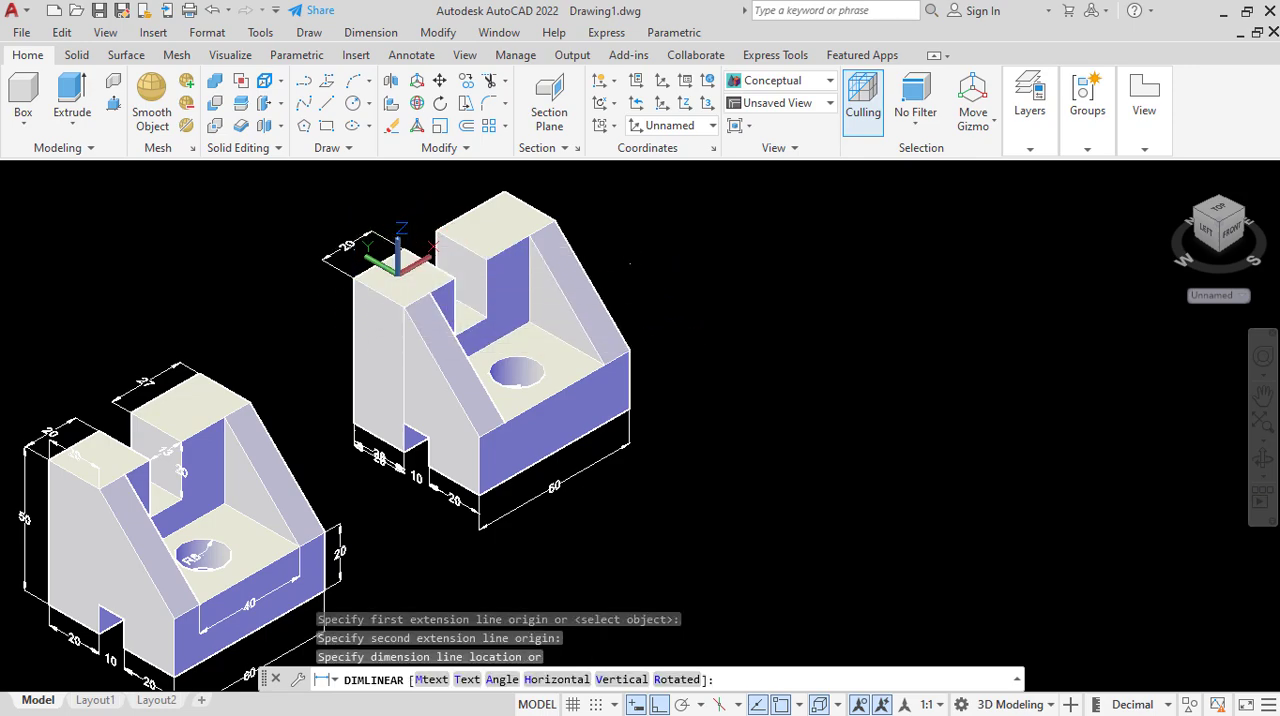
left_click(348, 242)
Add a linear dimension across the gap between the rear top corners of the shorter and taller blocks, in line with the shorter block's edge dimension.
left_click(371, 33)
left_click(390, 83)
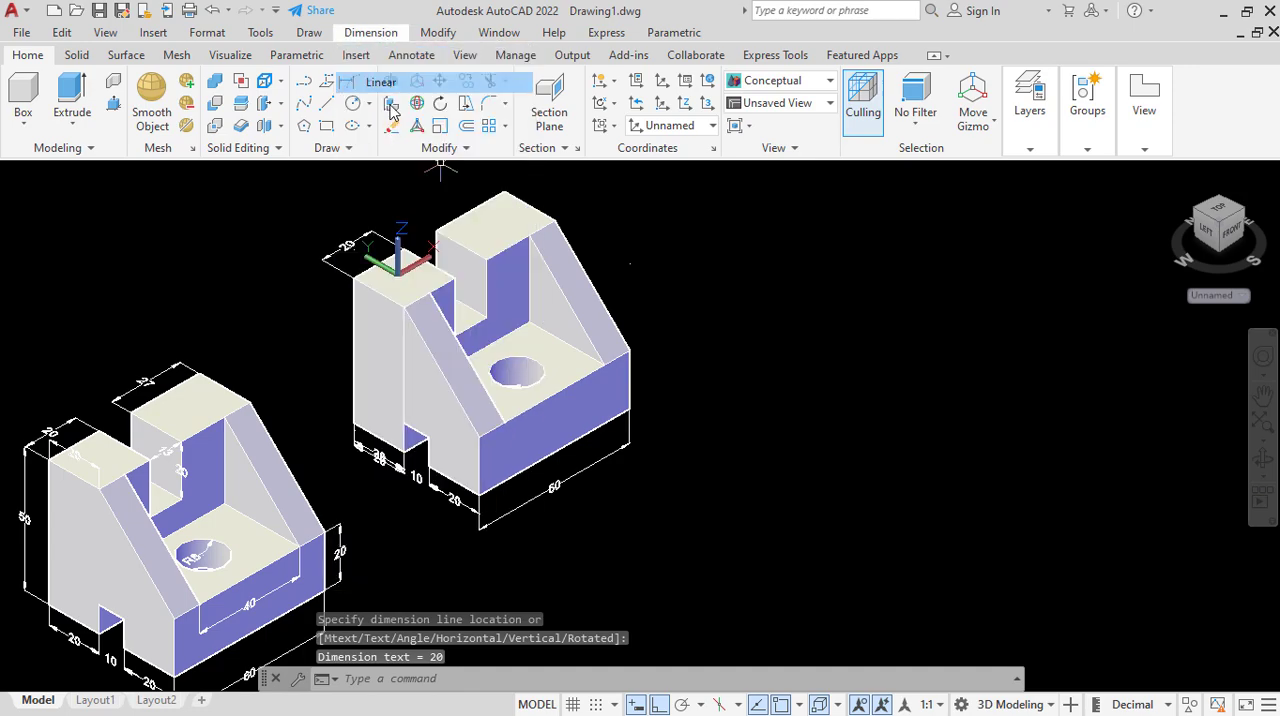
scroll(402, 272, "up", 3)
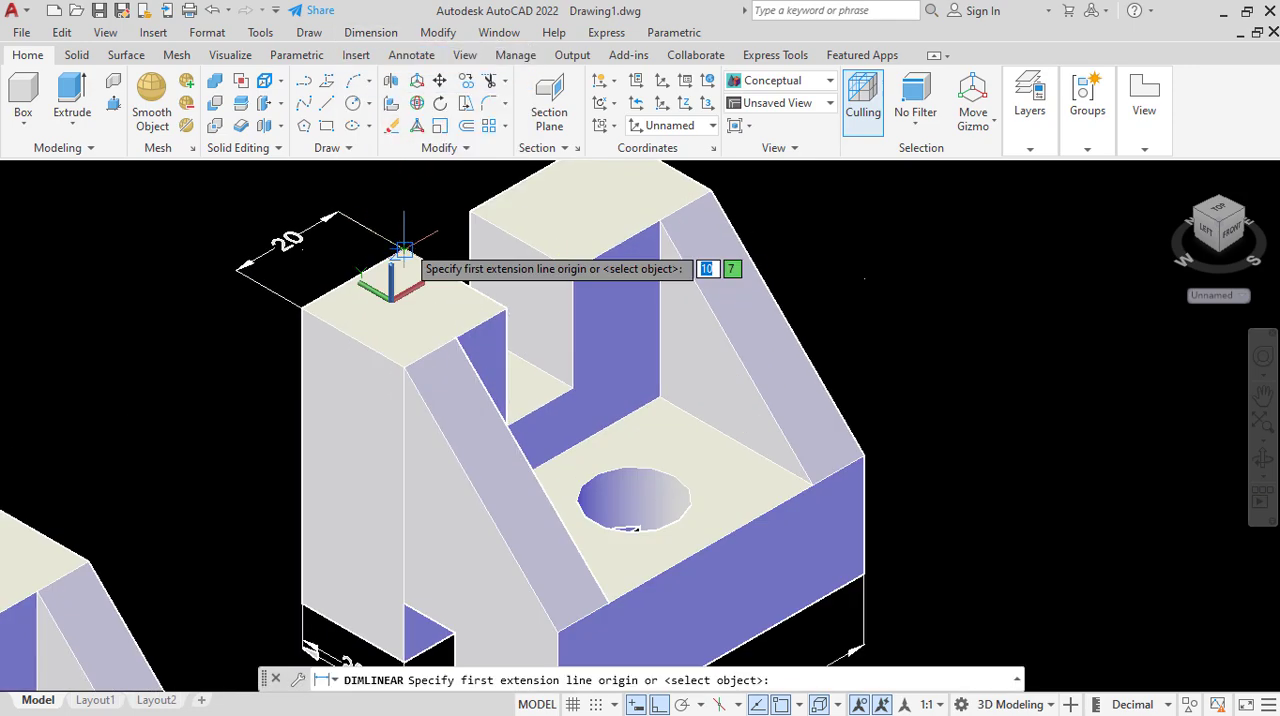
left_click(400, 262)
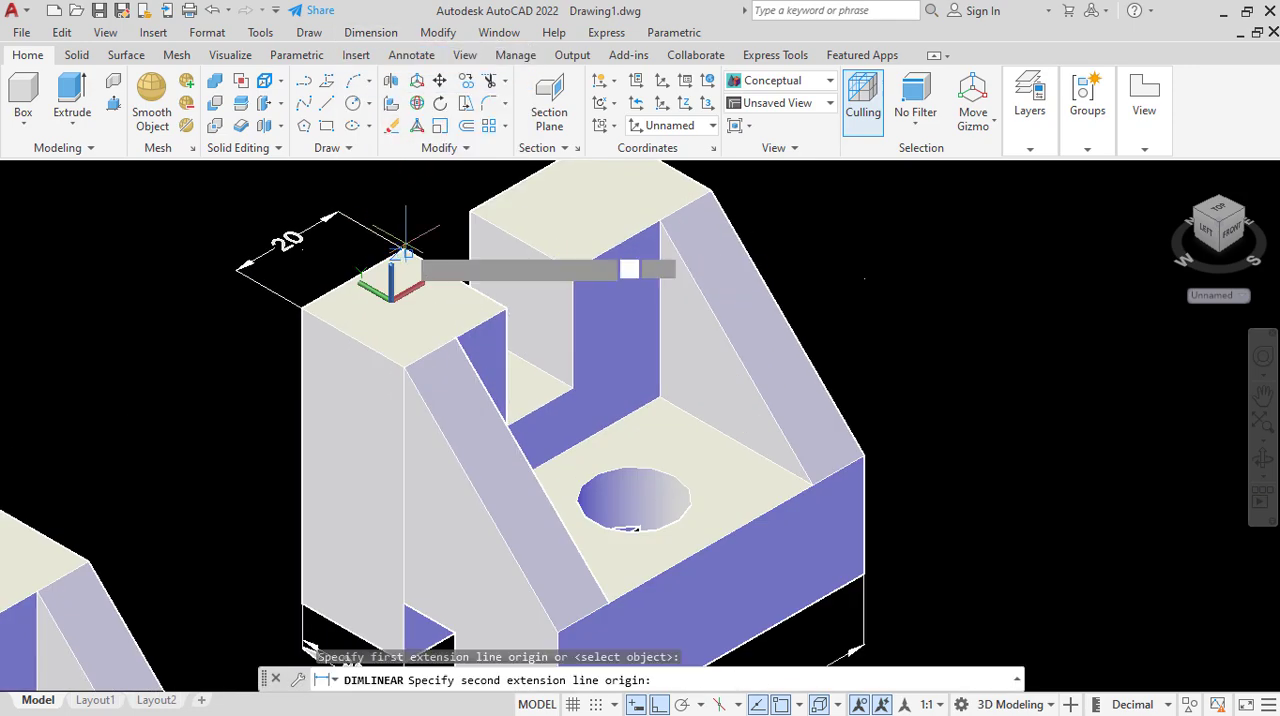
left_click(464, 208)
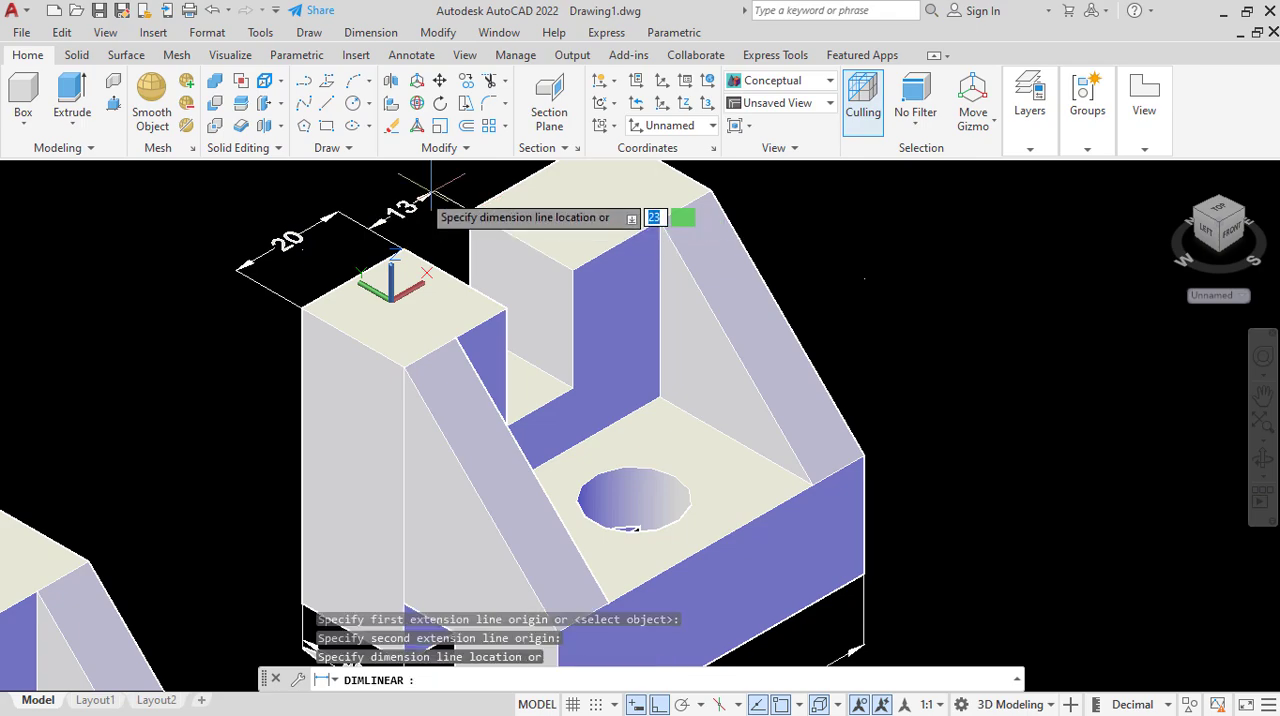
left_click(341, 206)
Add a linear dimension to the taller block's rear top edge, continuing the line of the shorter block and gap dimensions.
scroll(342, 306, "down", 3)
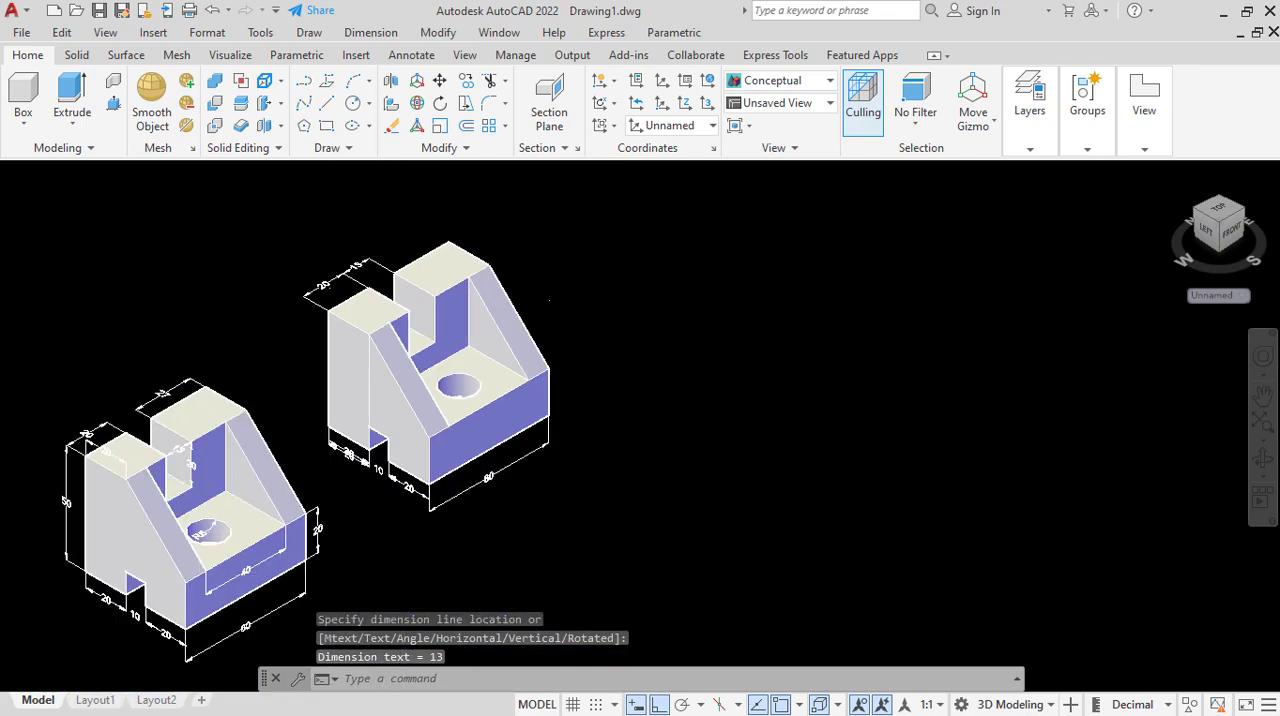
scroll(409, 195, "up", 2)
left_click(370, 32)
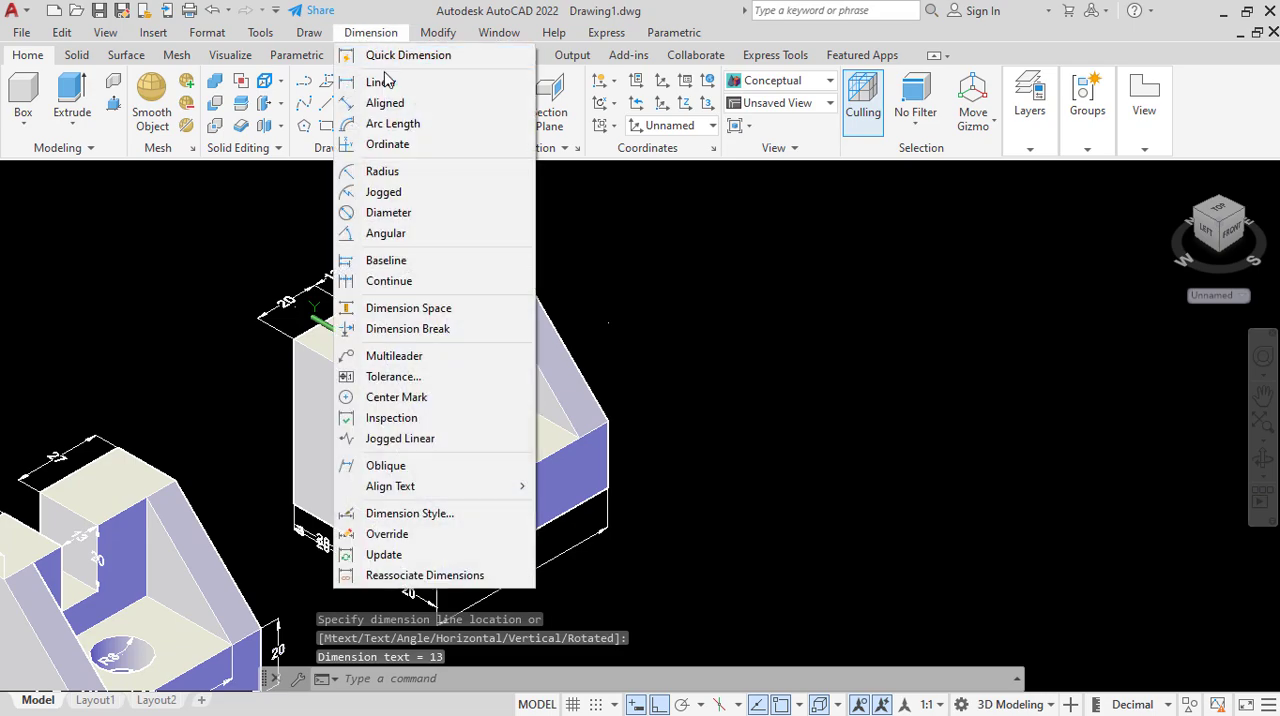
left_click(382, 80)
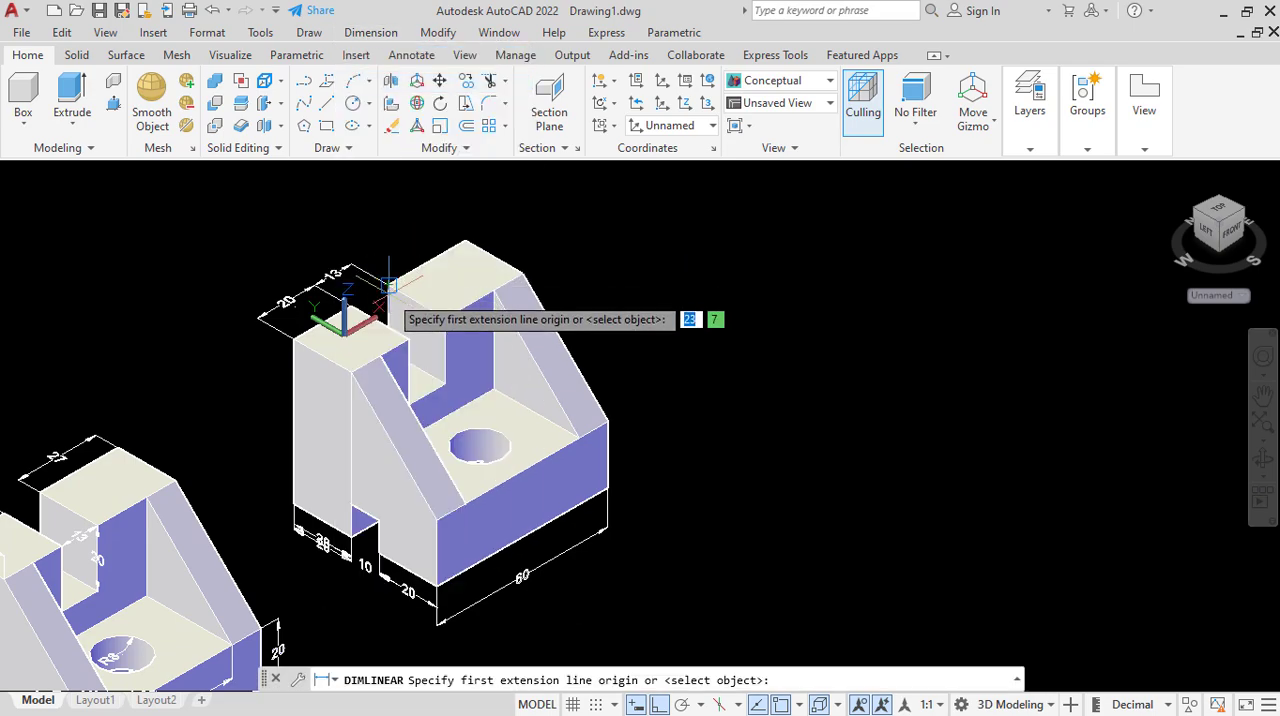
left_click(477, 240)
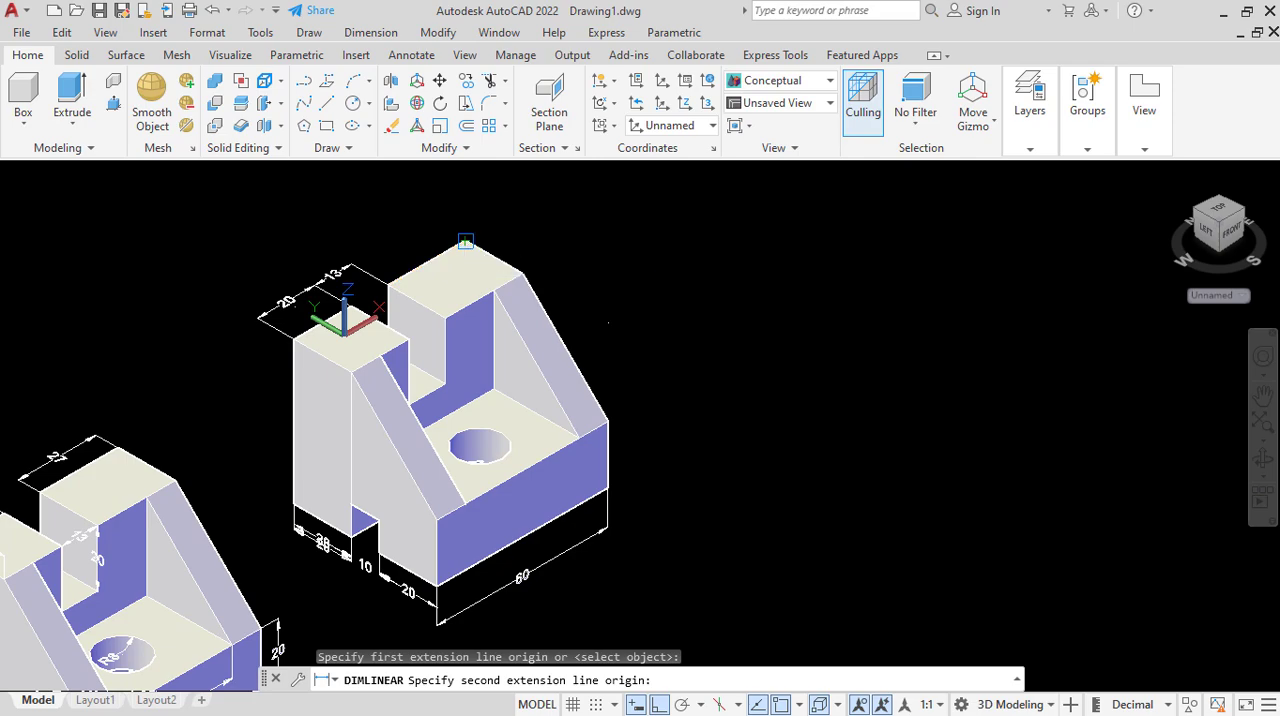
left_click(465, 240)
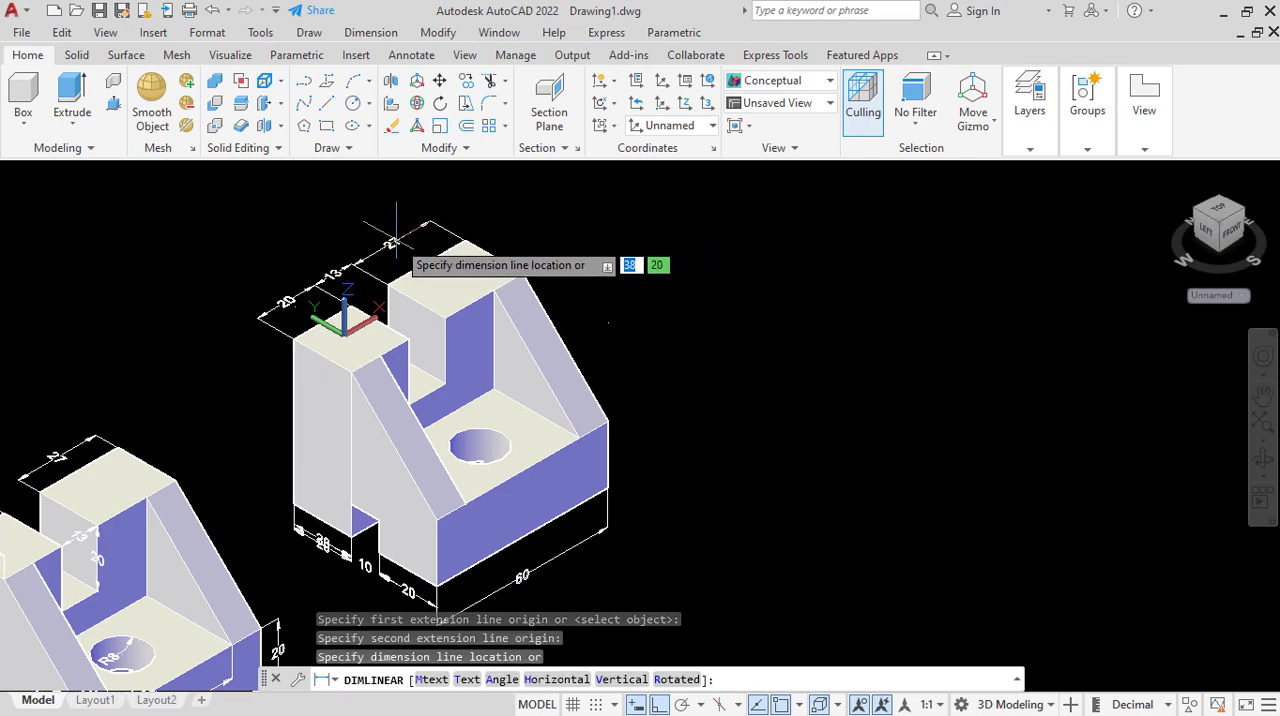
left_click(394, 238)
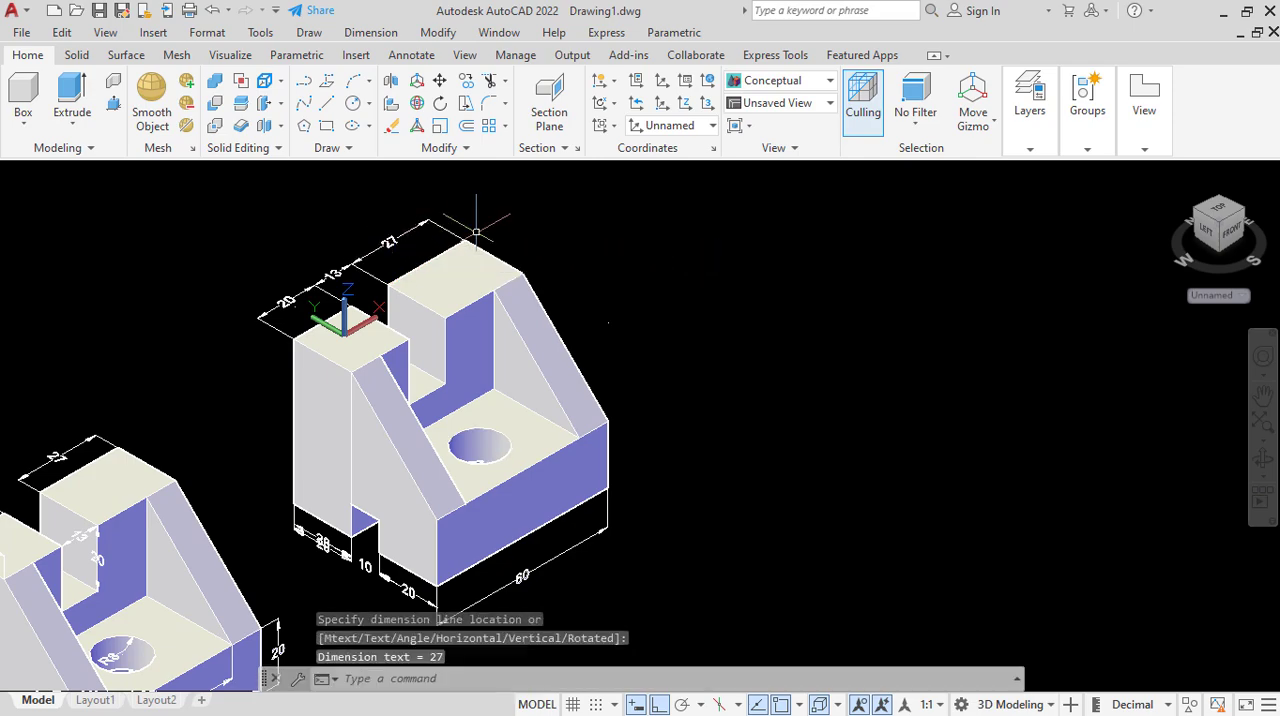
Align a new UCS with the copied part's slotted side face using the Face option.
scroll(494, 232, "down", 2)
scroll(491, 252, "up", 2)
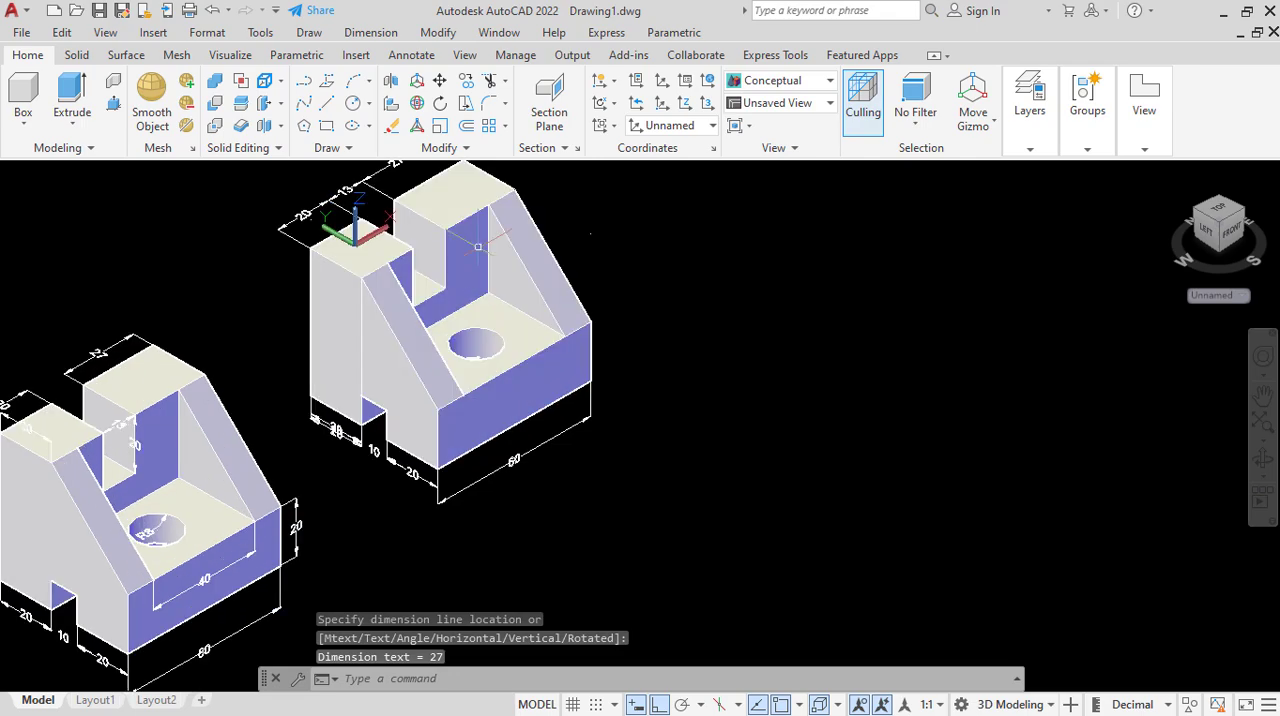
scroll(520, 260, "down", 2)
scroll(480, 292, "up", 2)
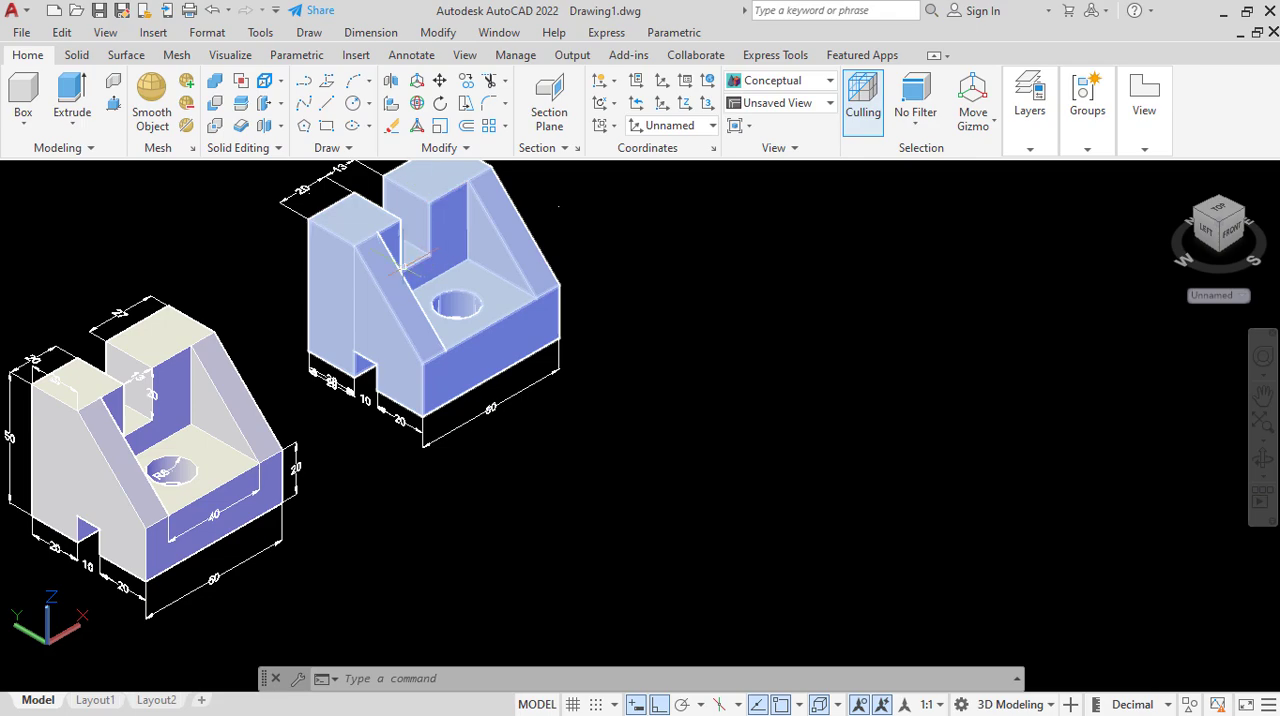
left_click(385, 33)
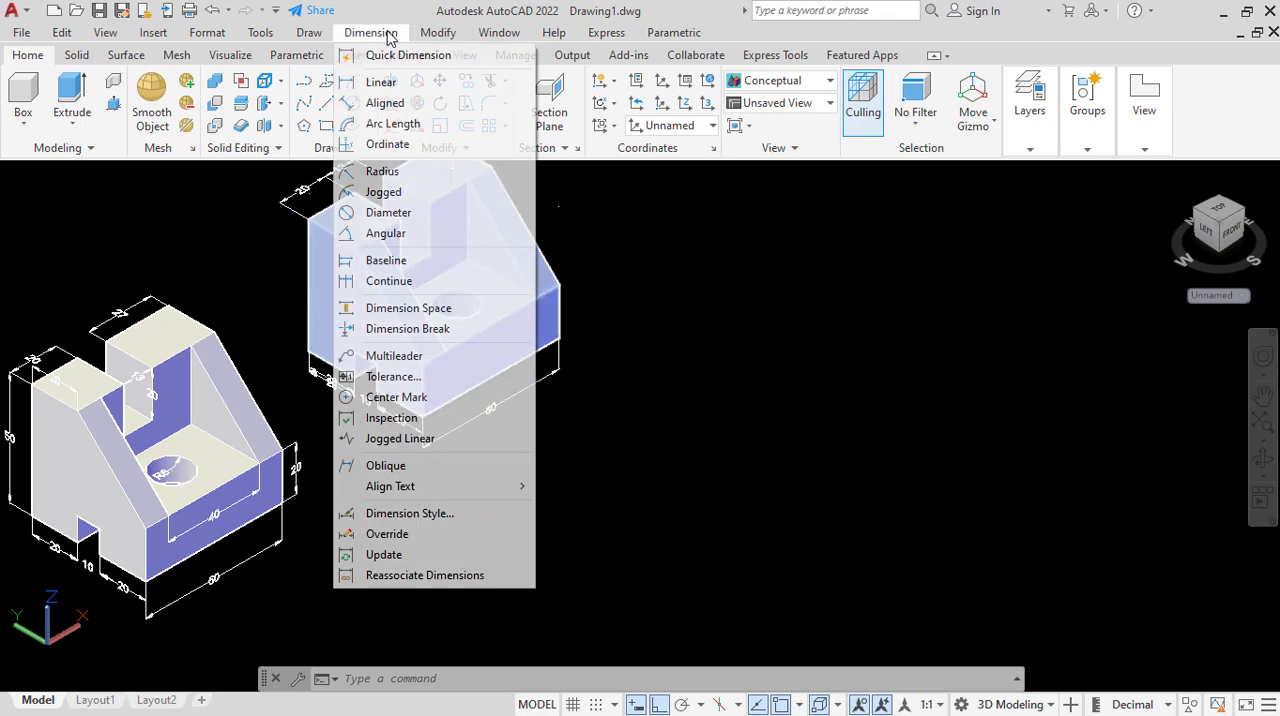
left_click(1217, 313)
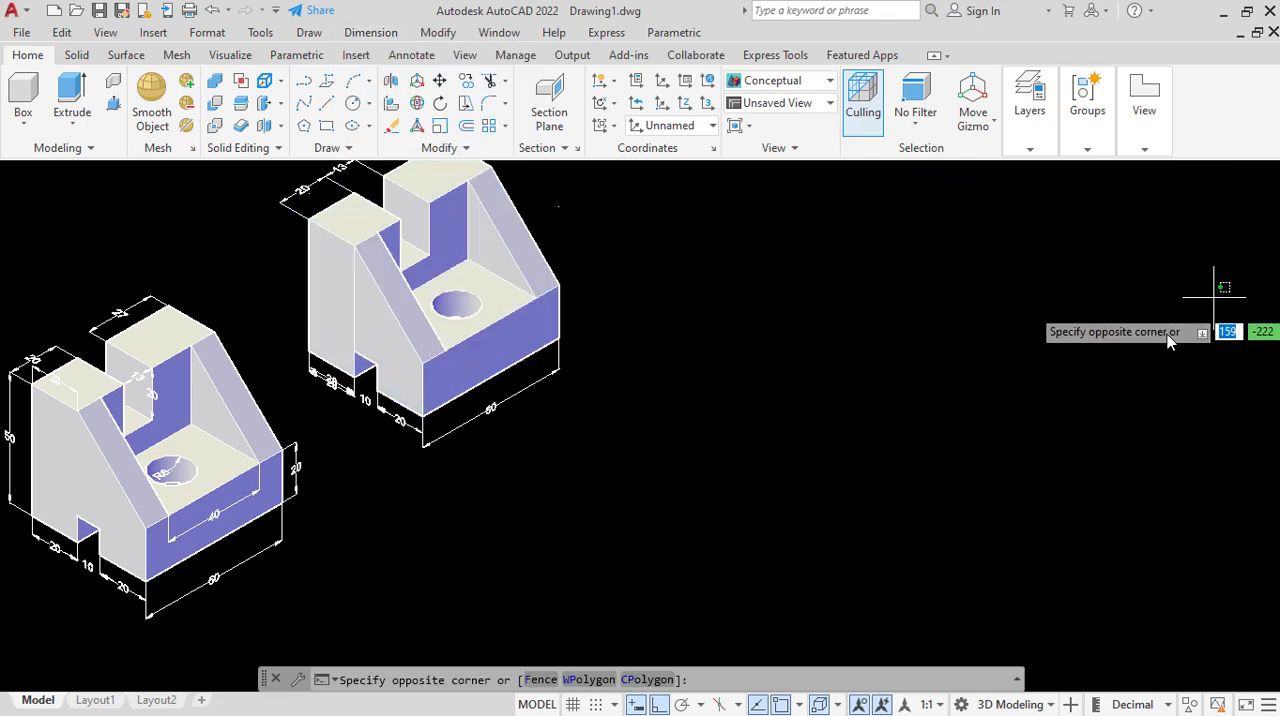
left_click(1200, 295)
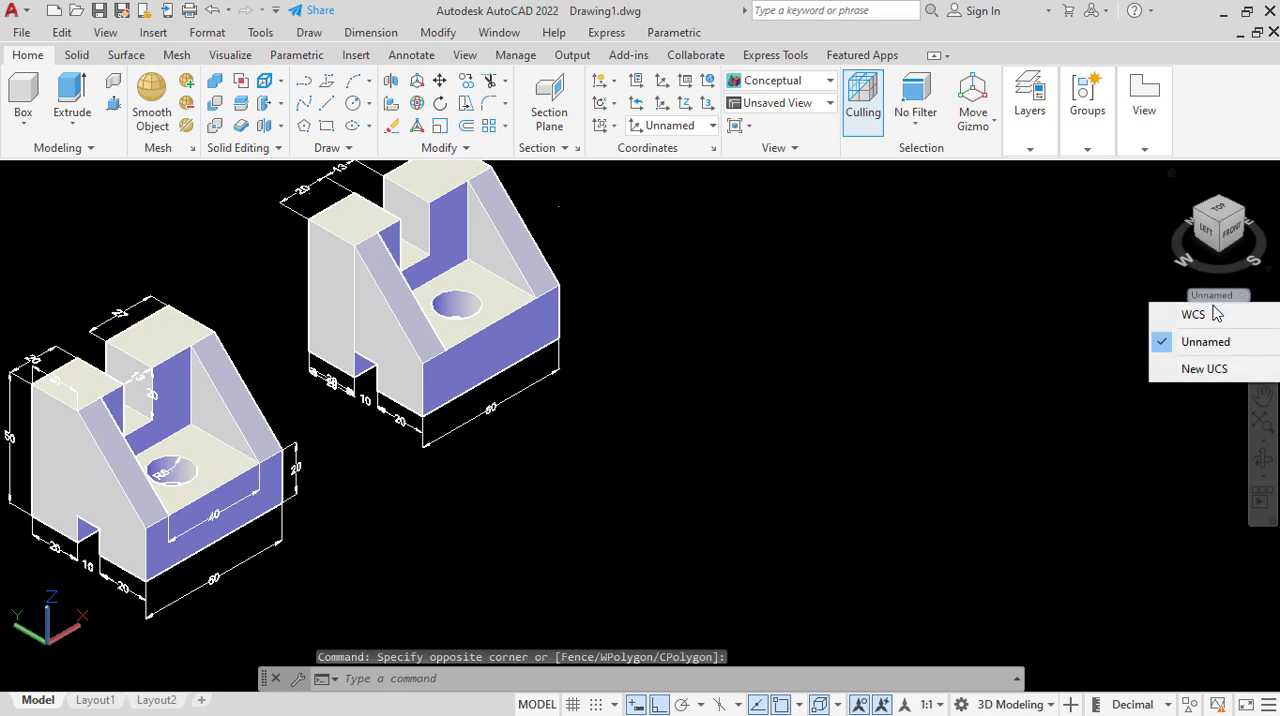
left_click(1220, 368)
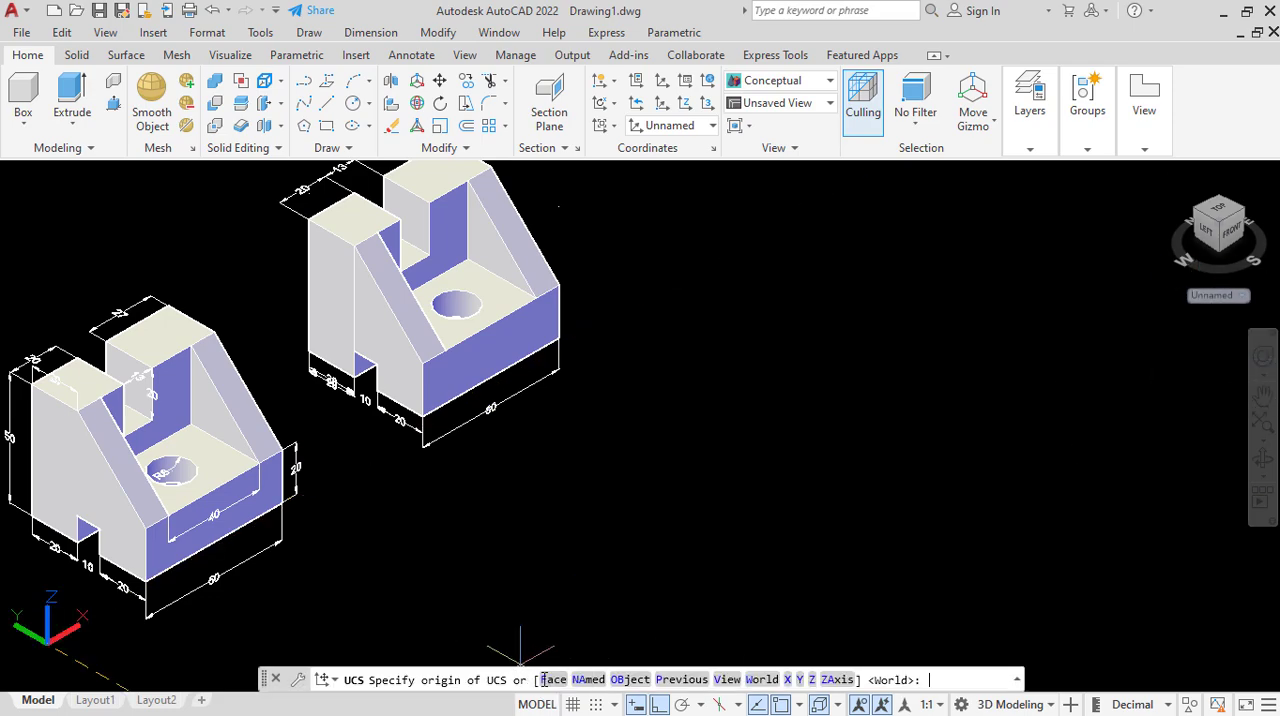
left_click(544, 679)
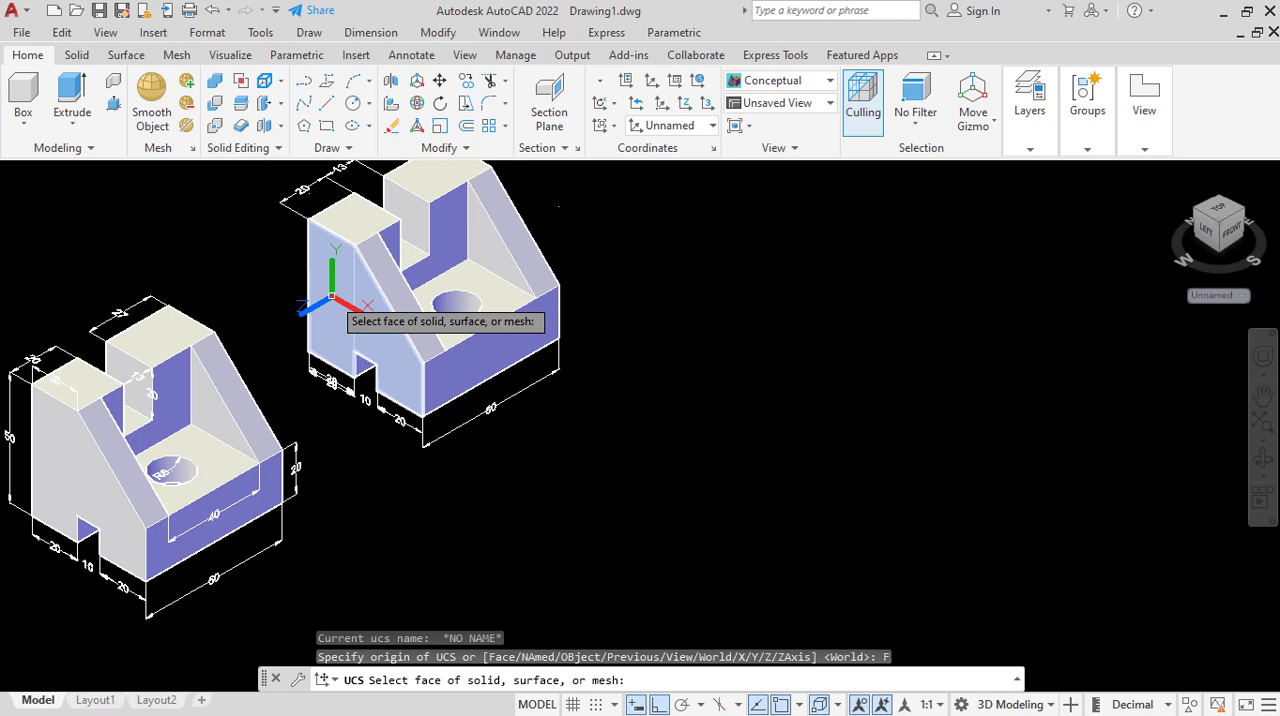
left_click(332, 296)
key("Return")
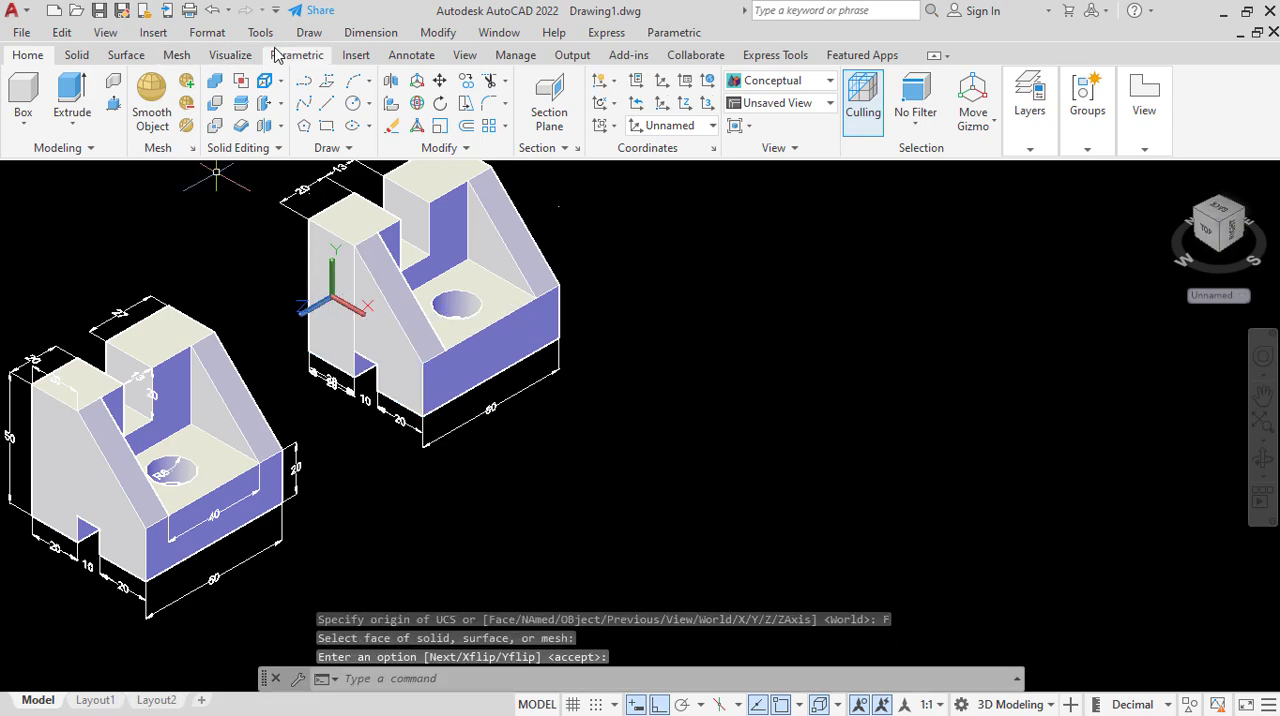
Add a vertical linear dimension for the full height of the slotted side face's rear edge, placed outside the part.
left_click(368, 33)
left_click(385, 86)
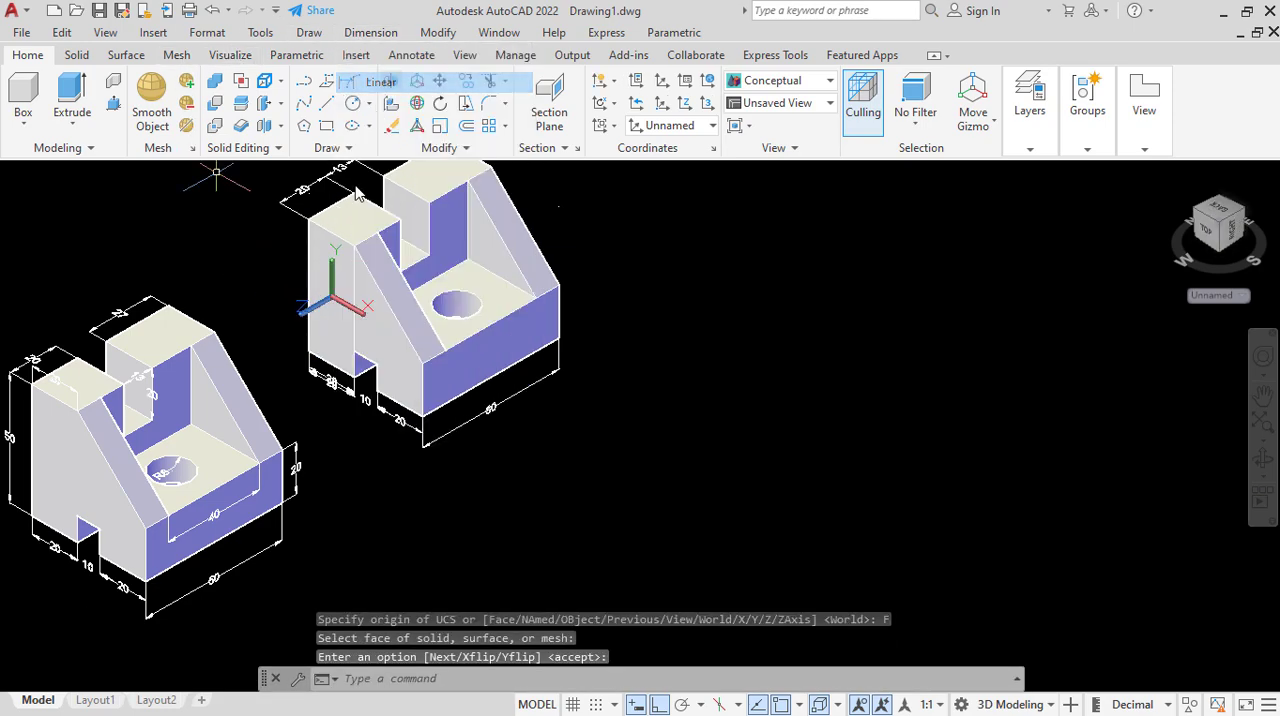
left_click(308, 219)
left_click(309, 368)
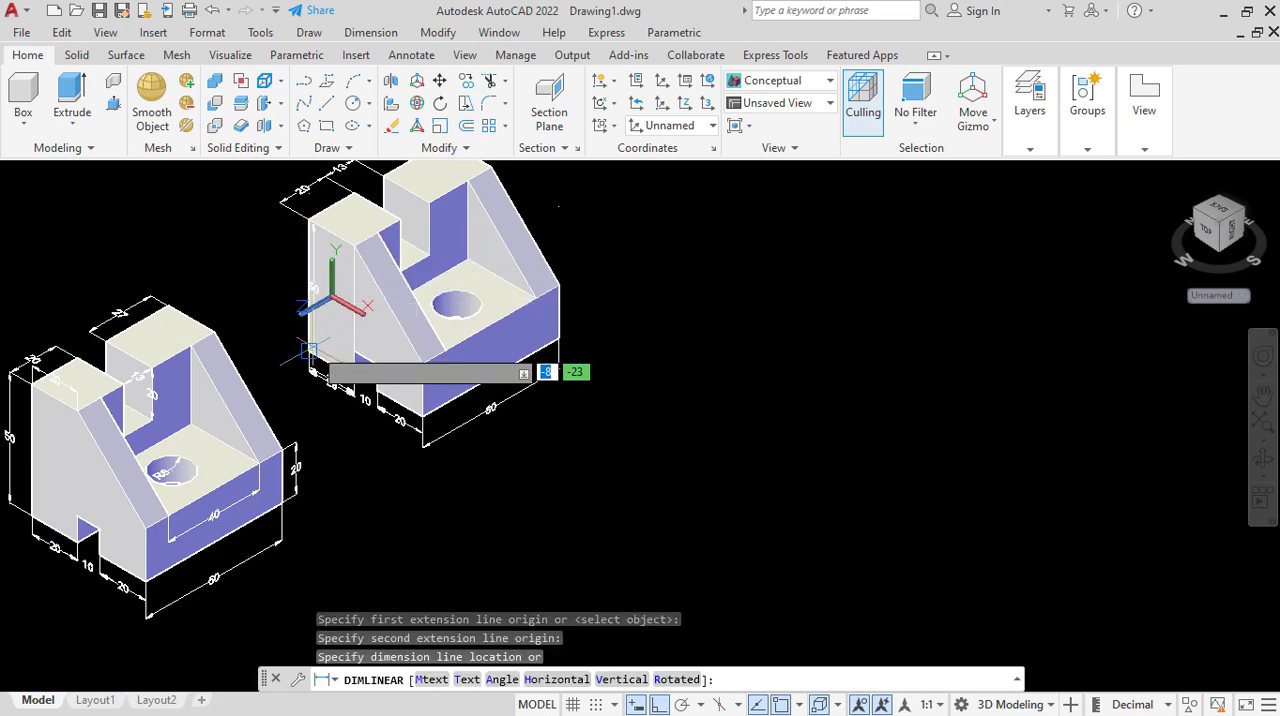
left_click(293, 316)
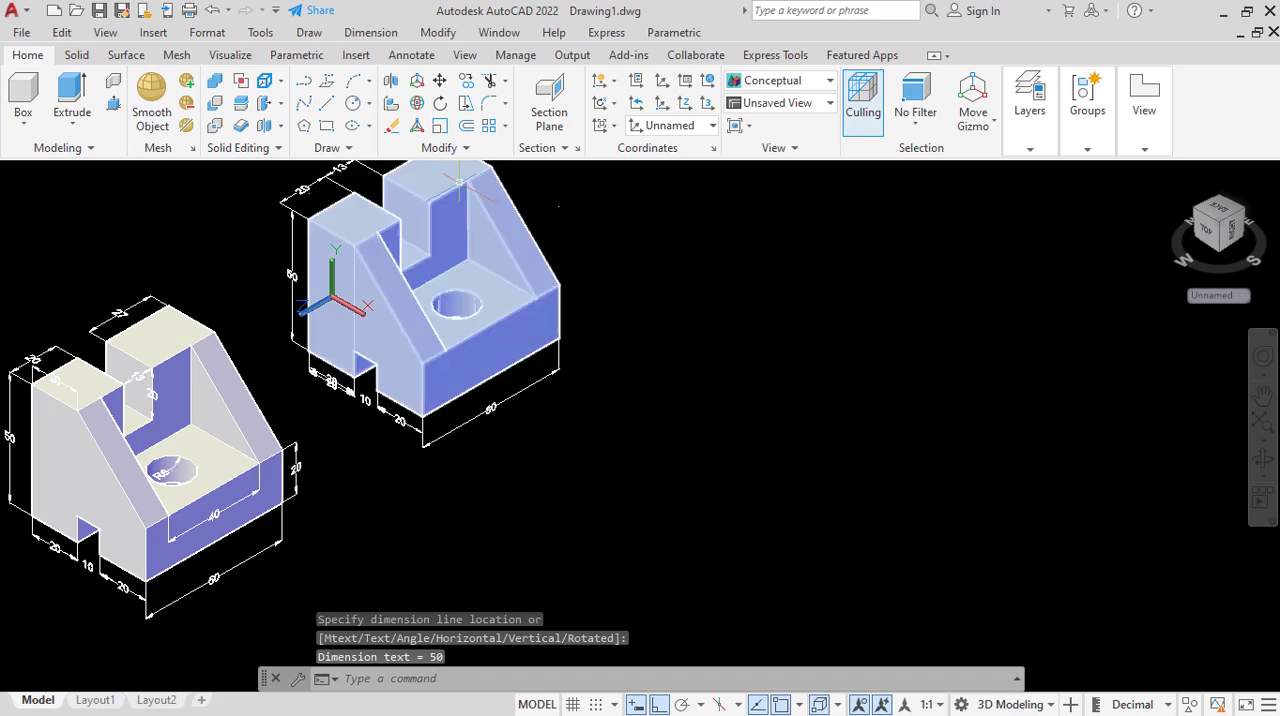
left_click(370, 32)
left_click(378, 80)
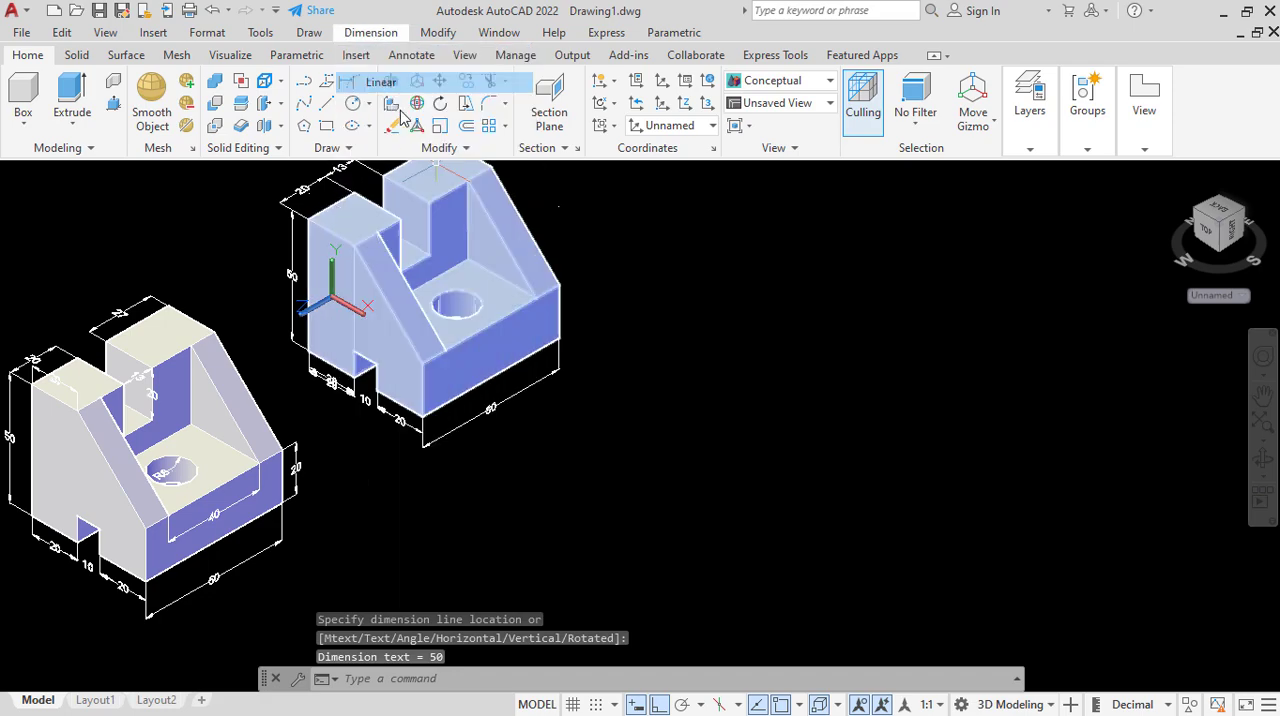
left_click(428, 206)
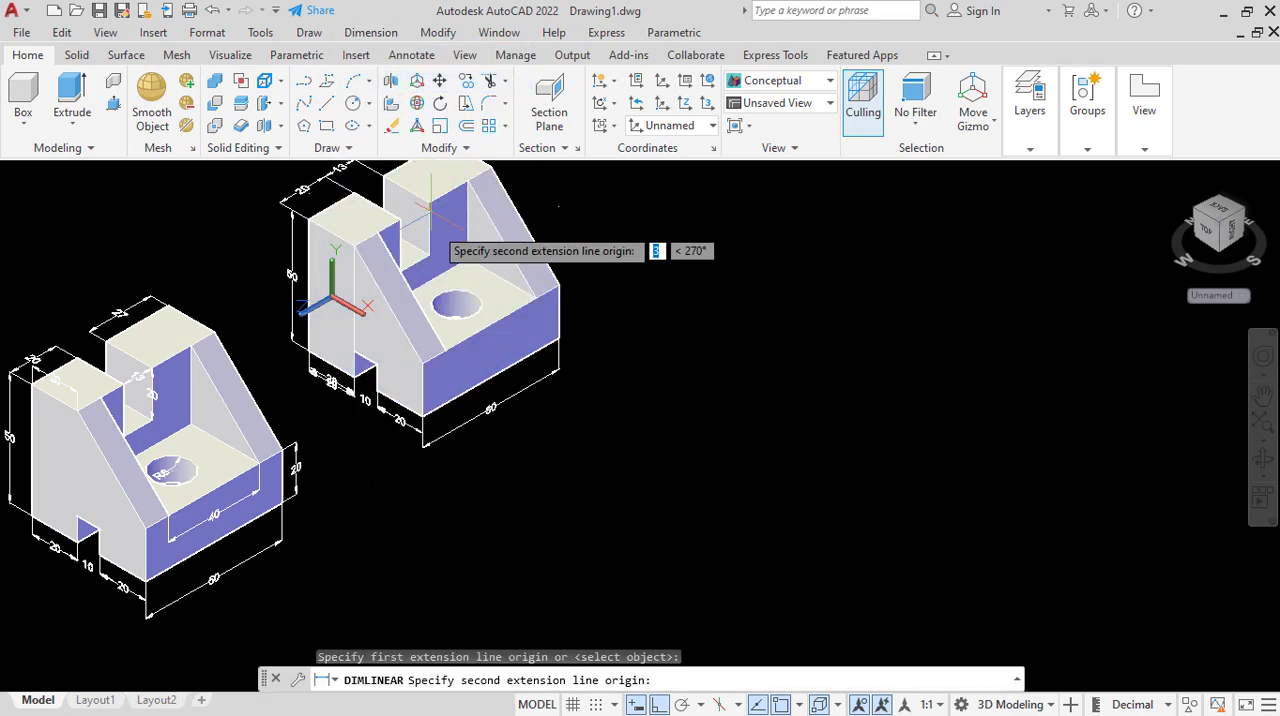
left_click(428, 255)
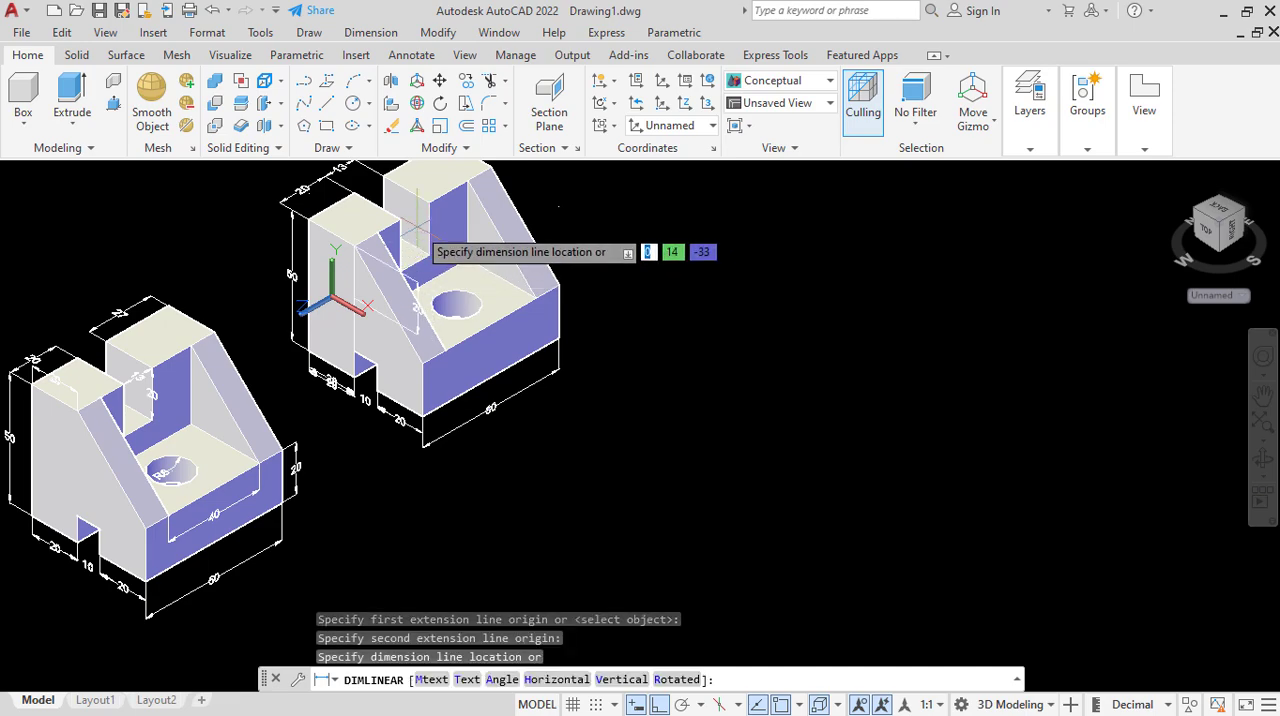
scroll(401, 213, "up", 2)
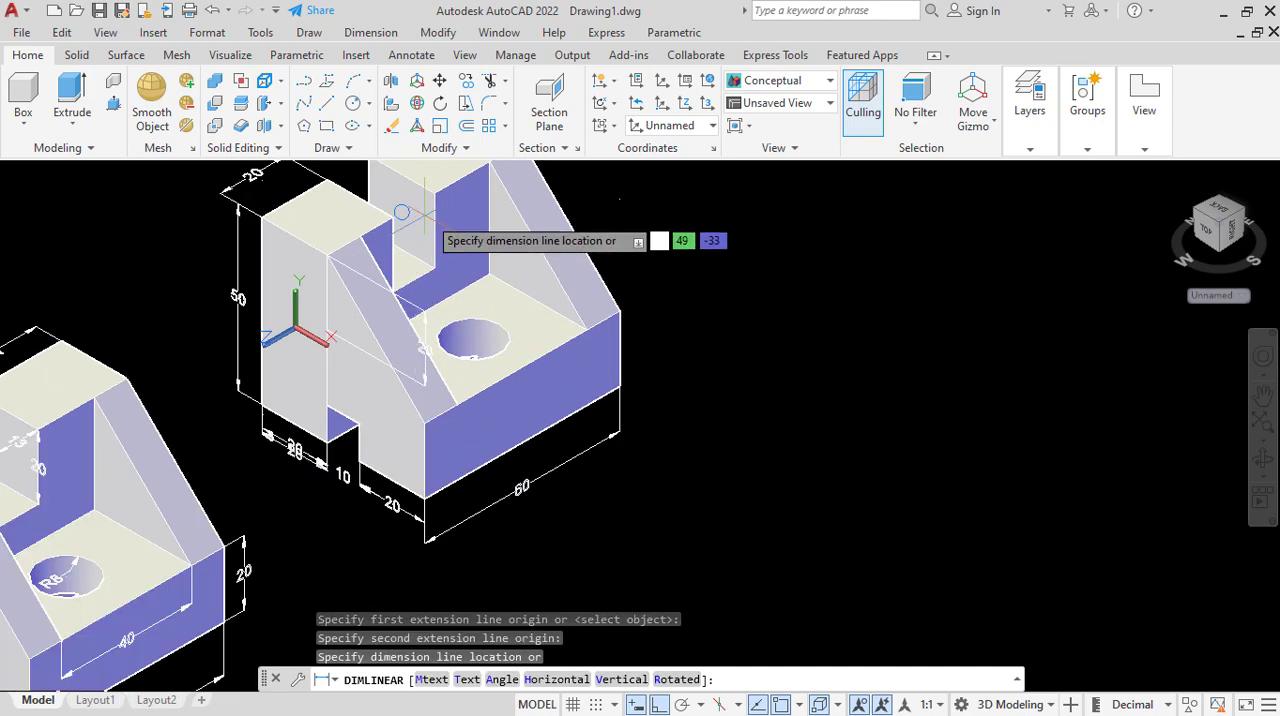
scroll(416, 240, "down", 2)
right_click(418, 244)
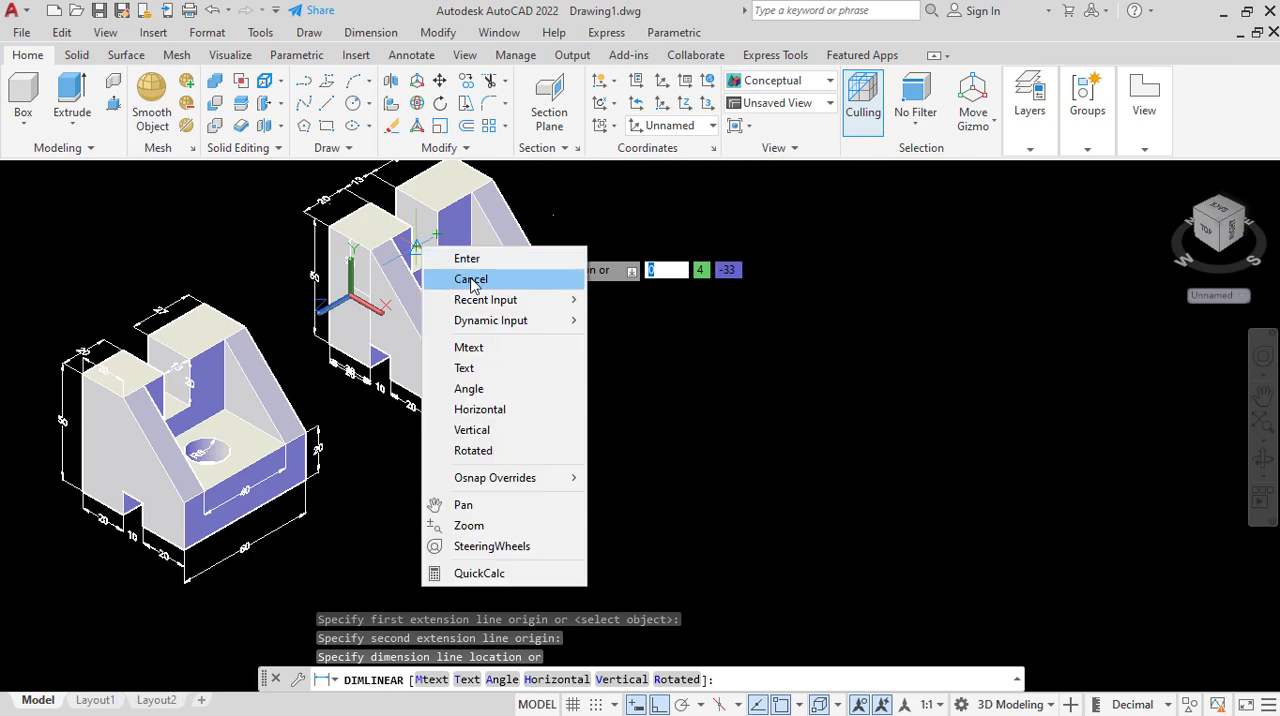
left_click(470, 277)
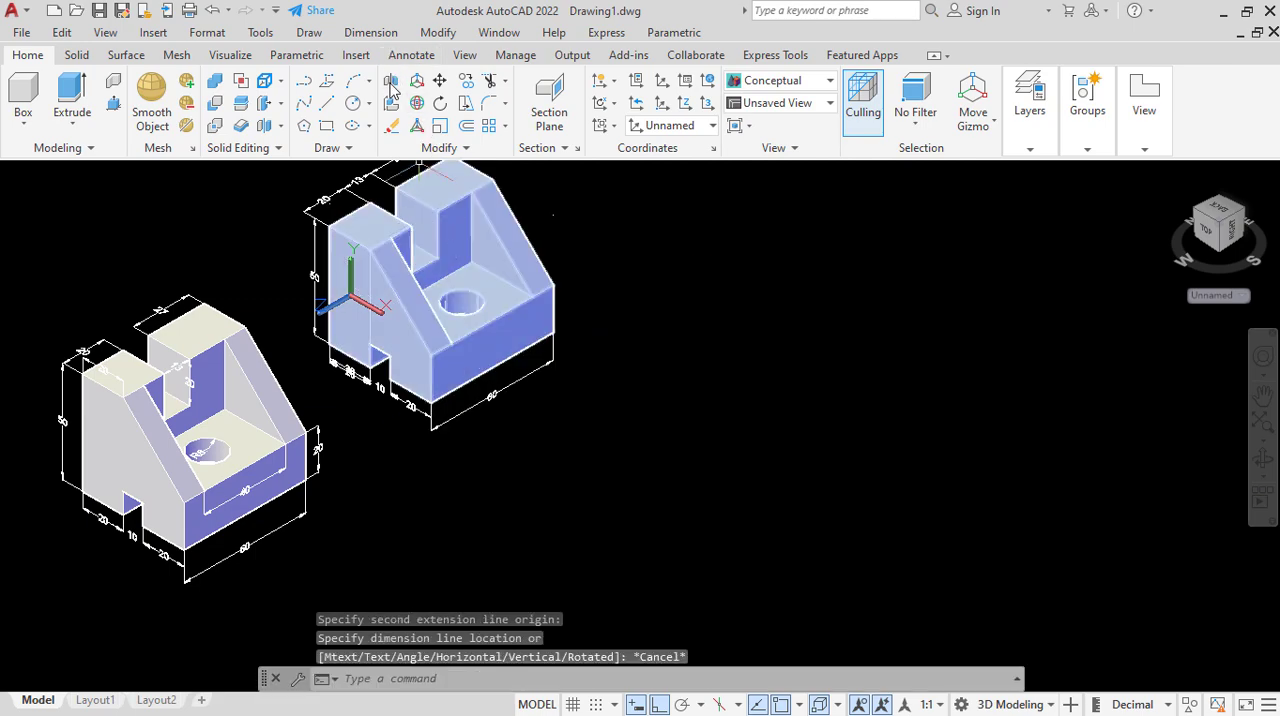
Add a vertical linear dimension for the taller block's inner corner edge beside the gap, from its top corner down to the gap floor.
left_click(370, 32)
left_click(390, 83)
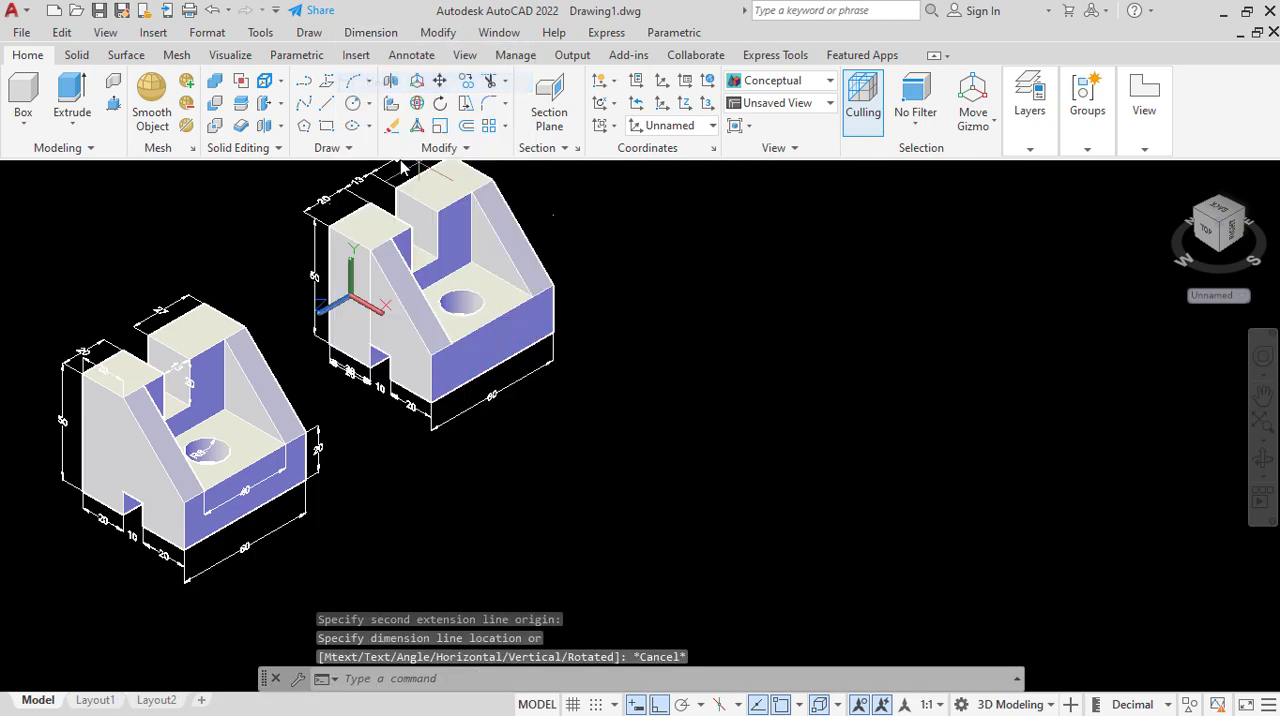
scroll(468, 226, "up", 2)
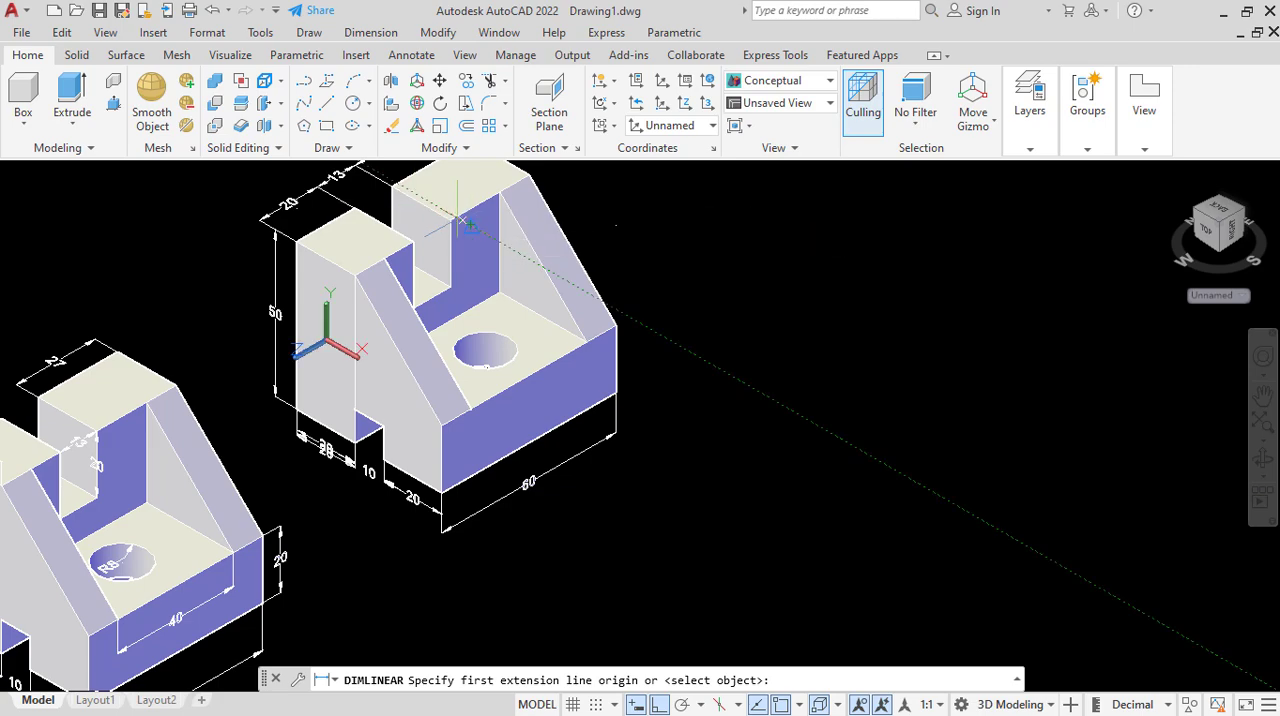
left_click(450, 224)
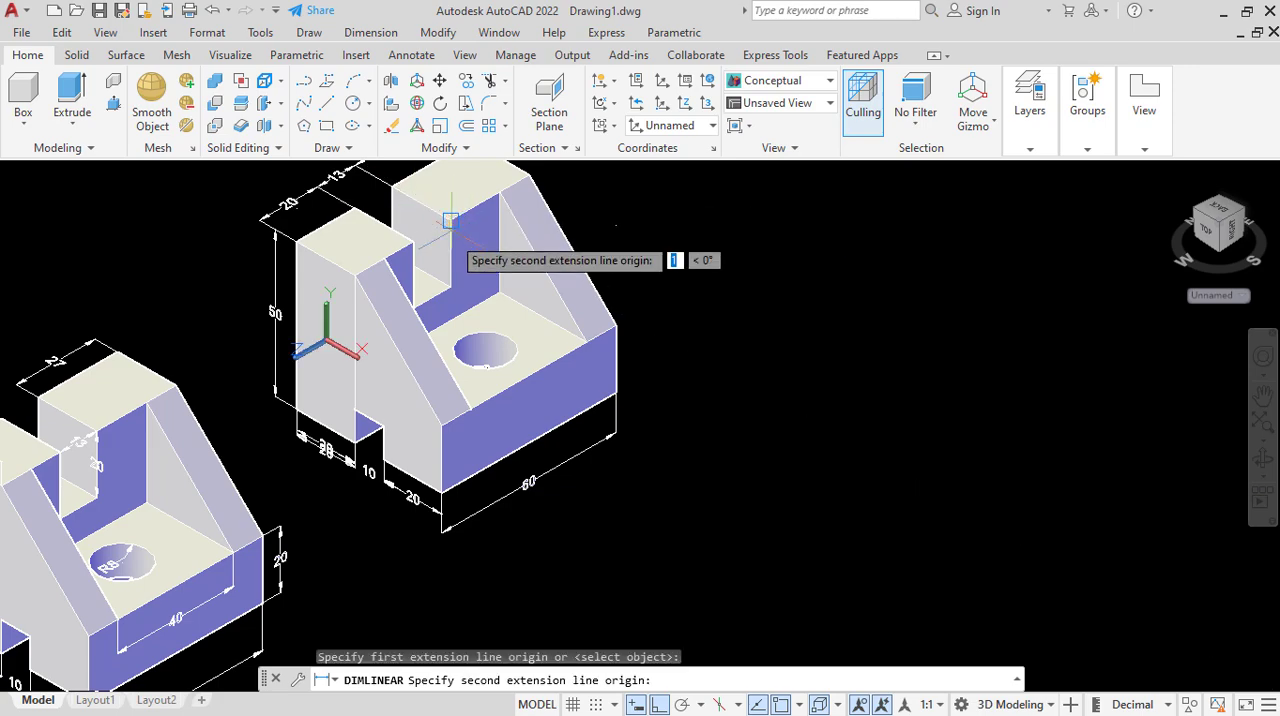
left_click(450, 287)
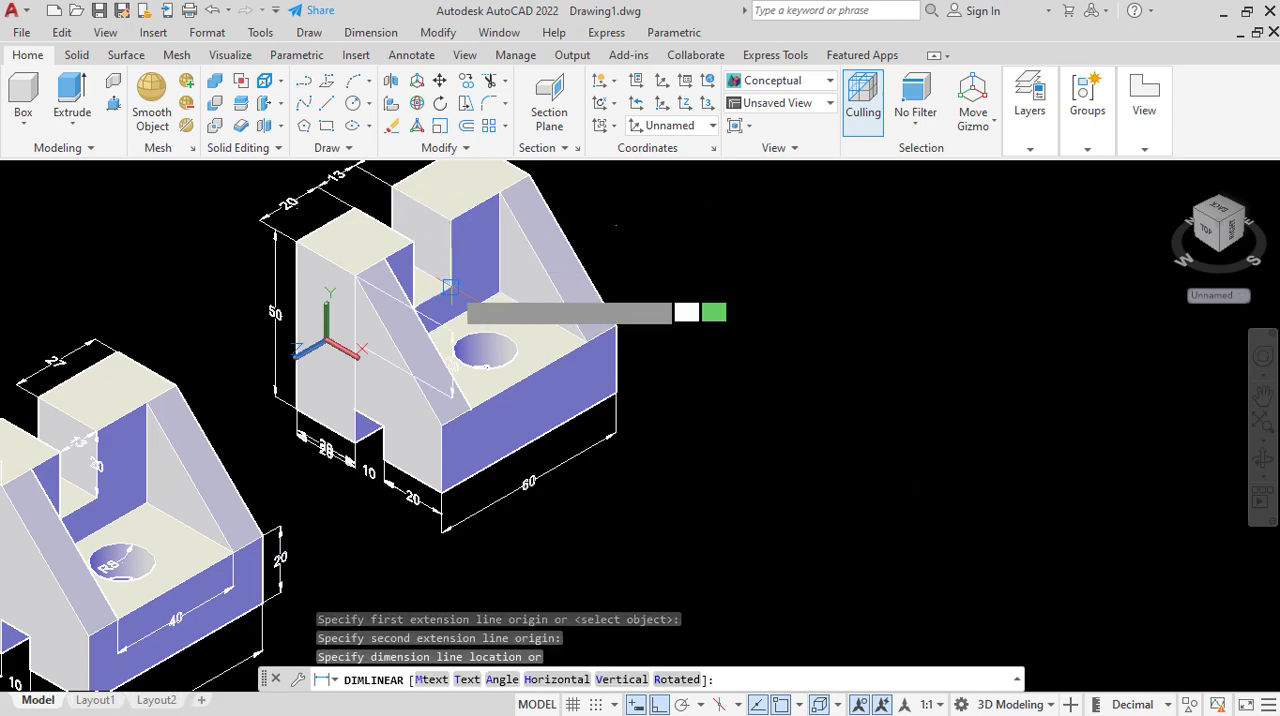
left_click(460, 239)
scroll(415, 245, "down", 2)
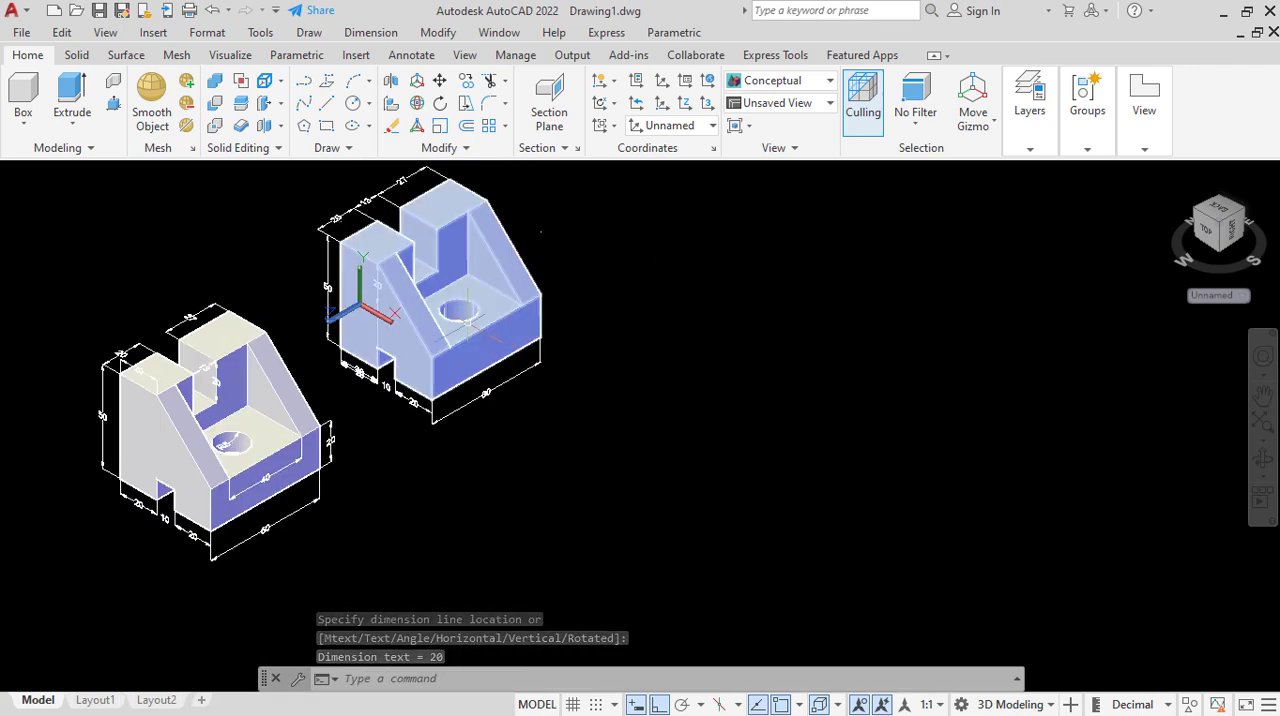
scroll(466, 318, "up", 3)
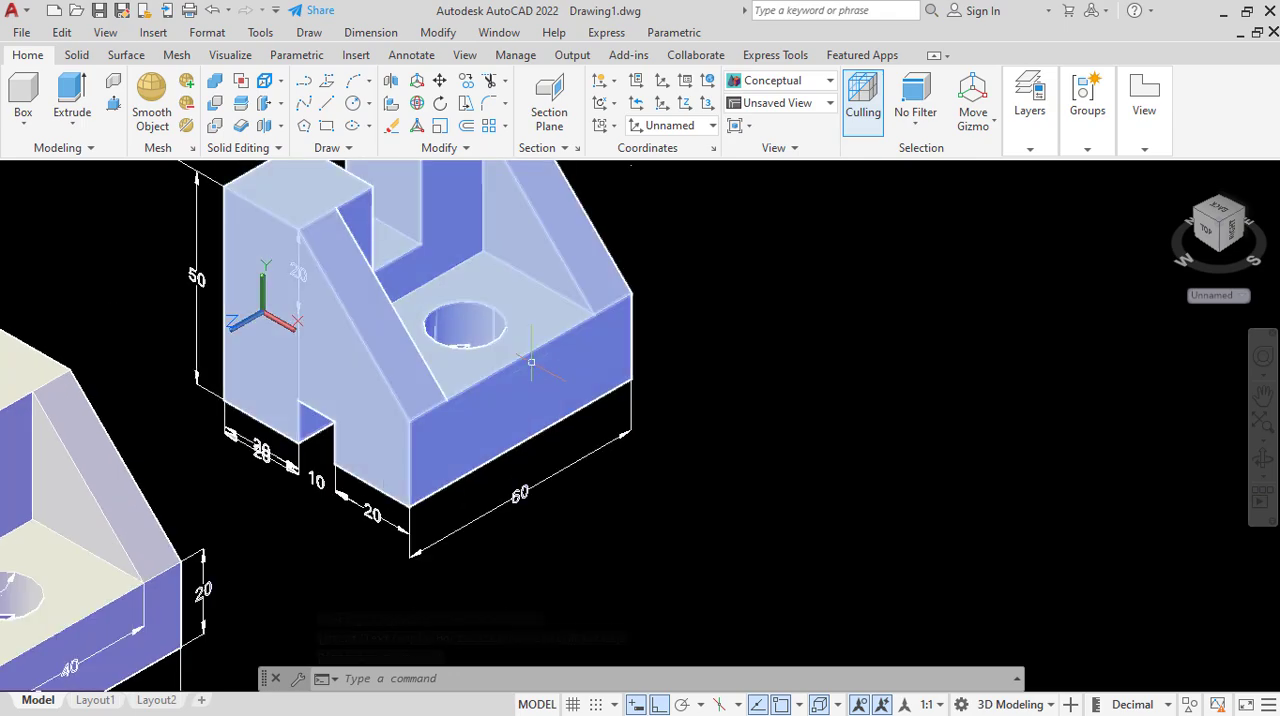
scroll(533, 354, "down", 4)
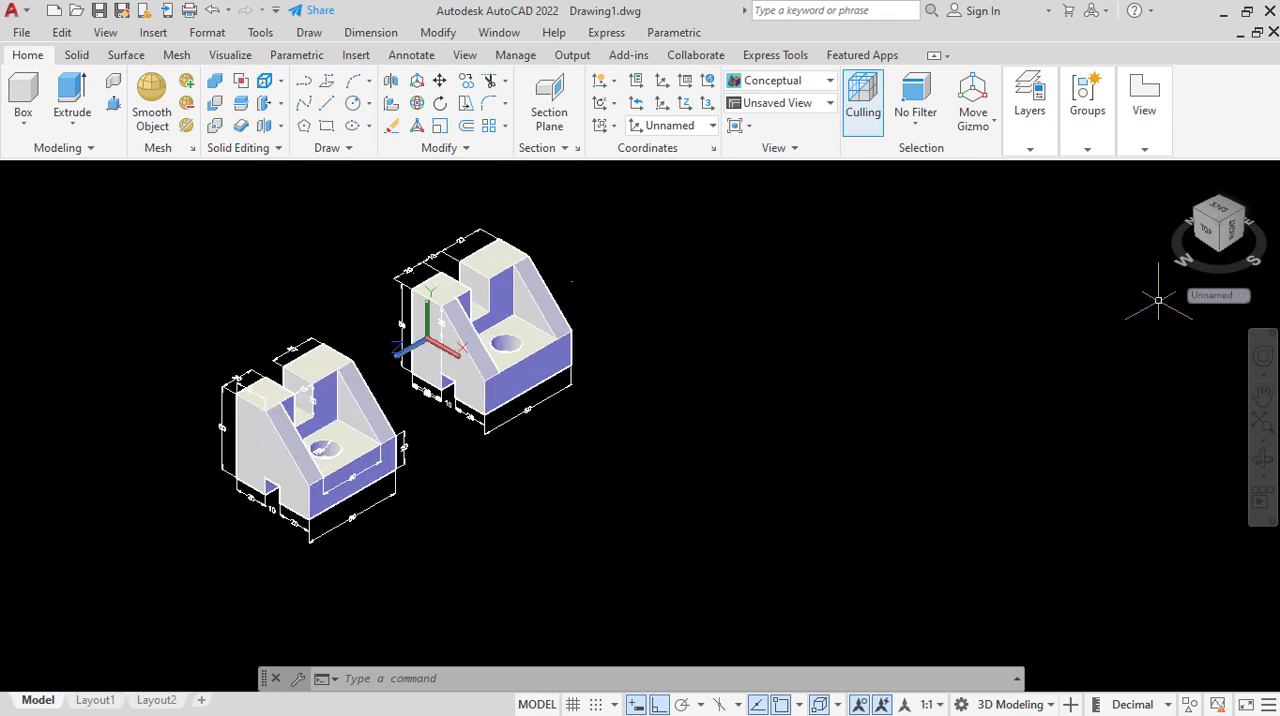
Align a new UCS with the horizontal face containing the hole on the copied part, using the Face option.
left_click(1212, 297)
left_click(1212, 370)
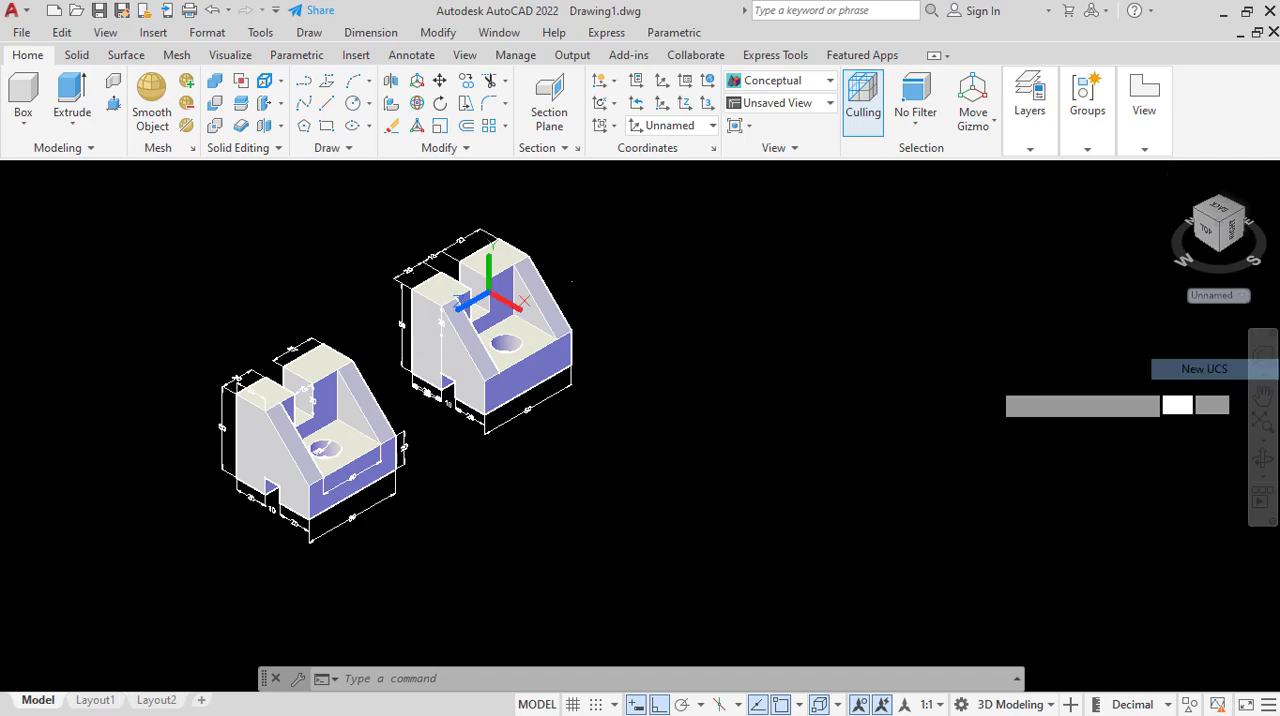
scroll(470, 349, "up", 5)
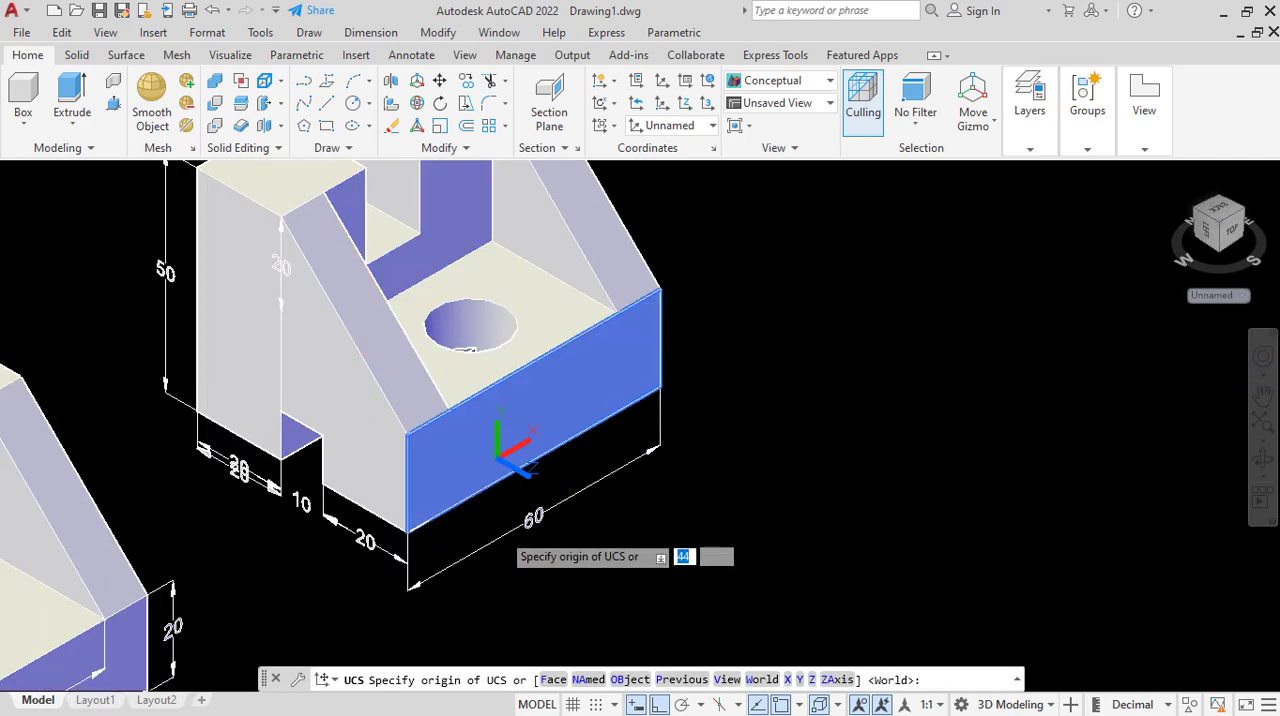
type("F")
key("Return")
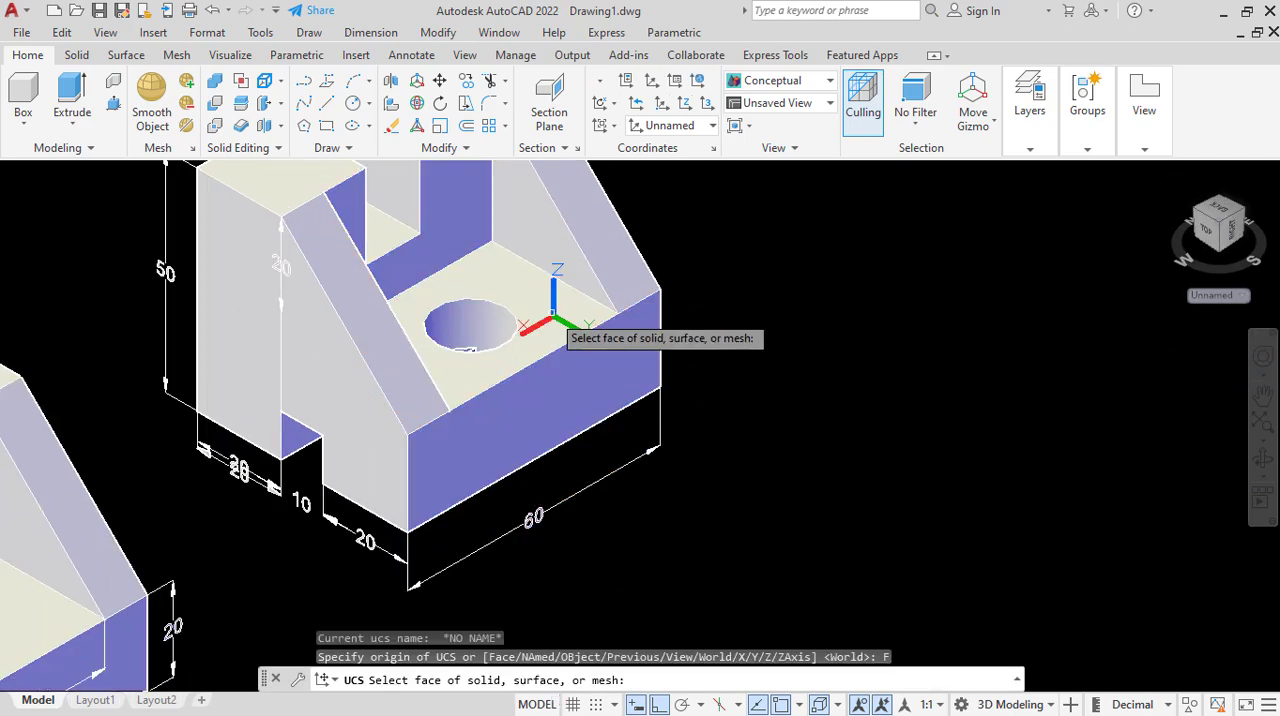
left_click(548, 316)
left_click(574, 356)
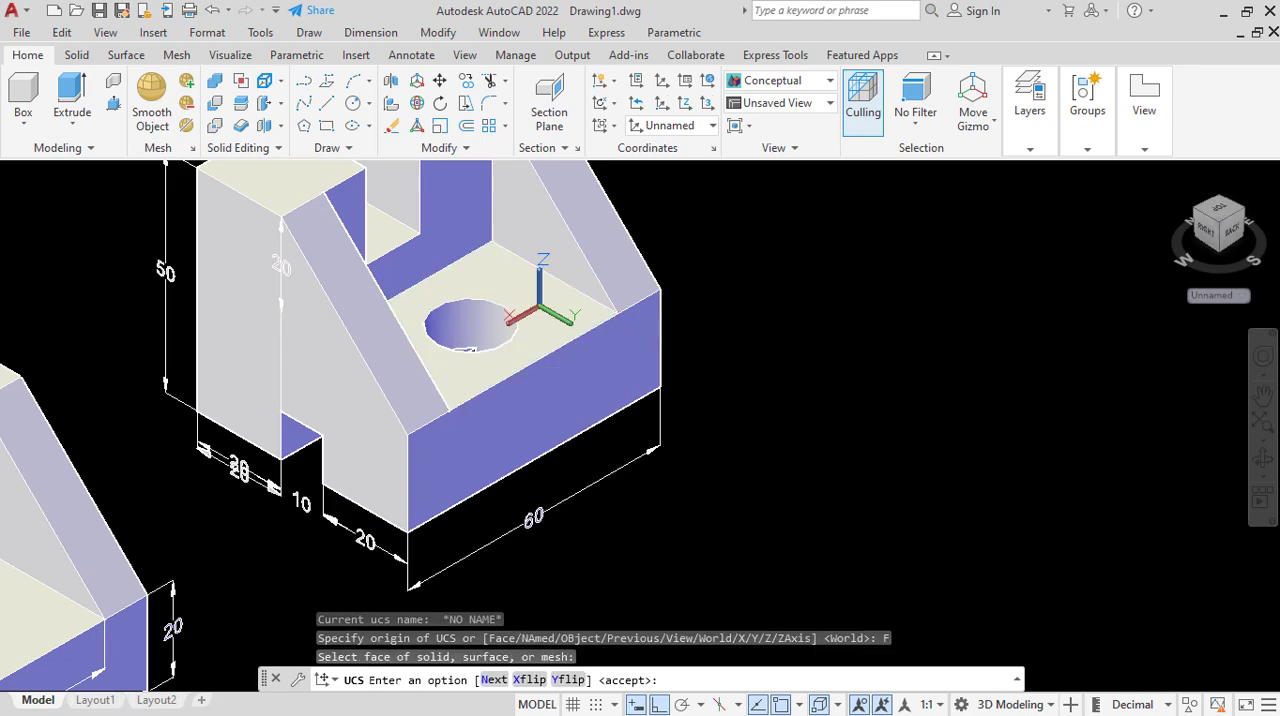
Add a radius dimension to the circular hole in the copied part's base.
left_click(370, 32)
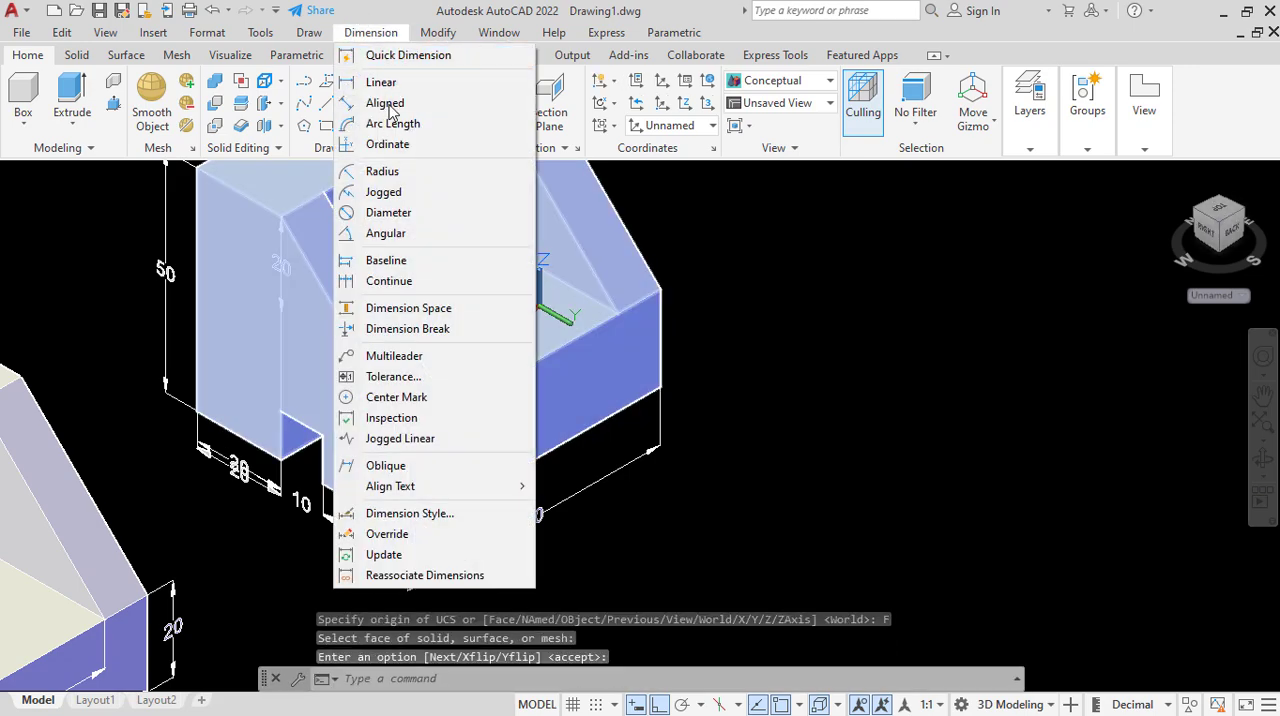
left_click(378, 171)
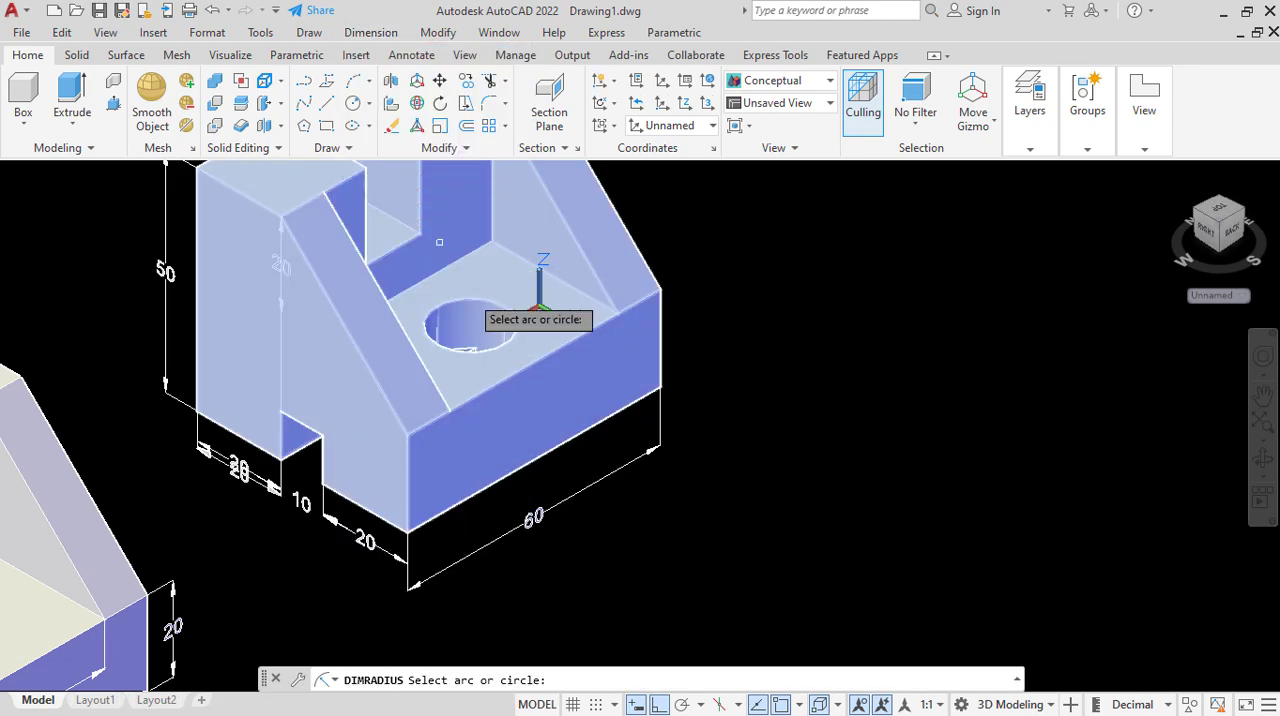
left_click(476, 302)
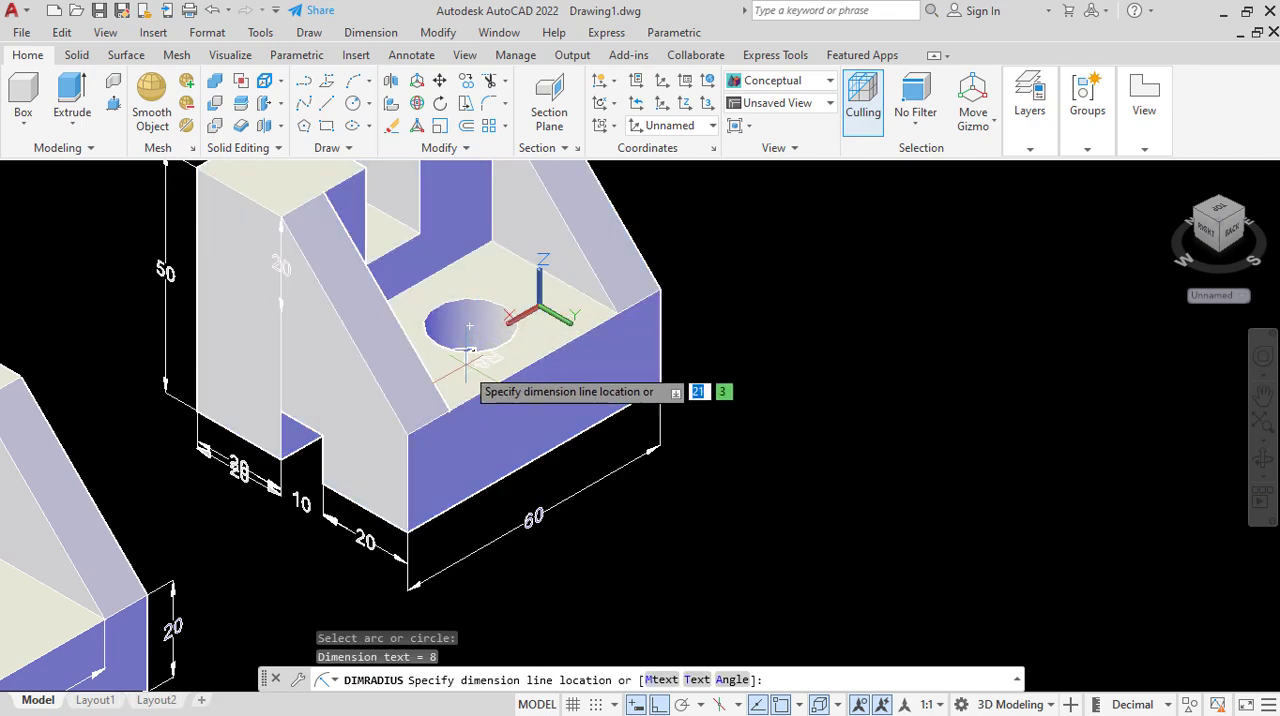
left_click(465, 380)
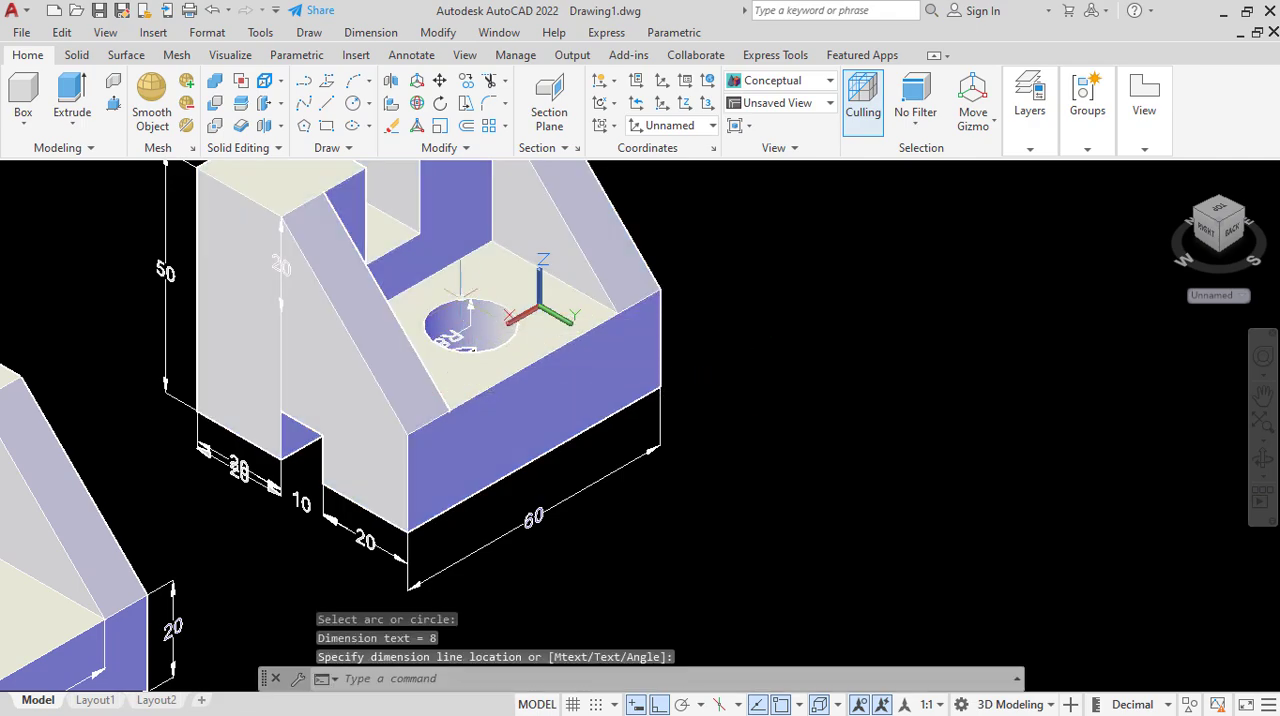
scroll(465, 300, "down", 4)
scroll(468, 285, "up", 3)
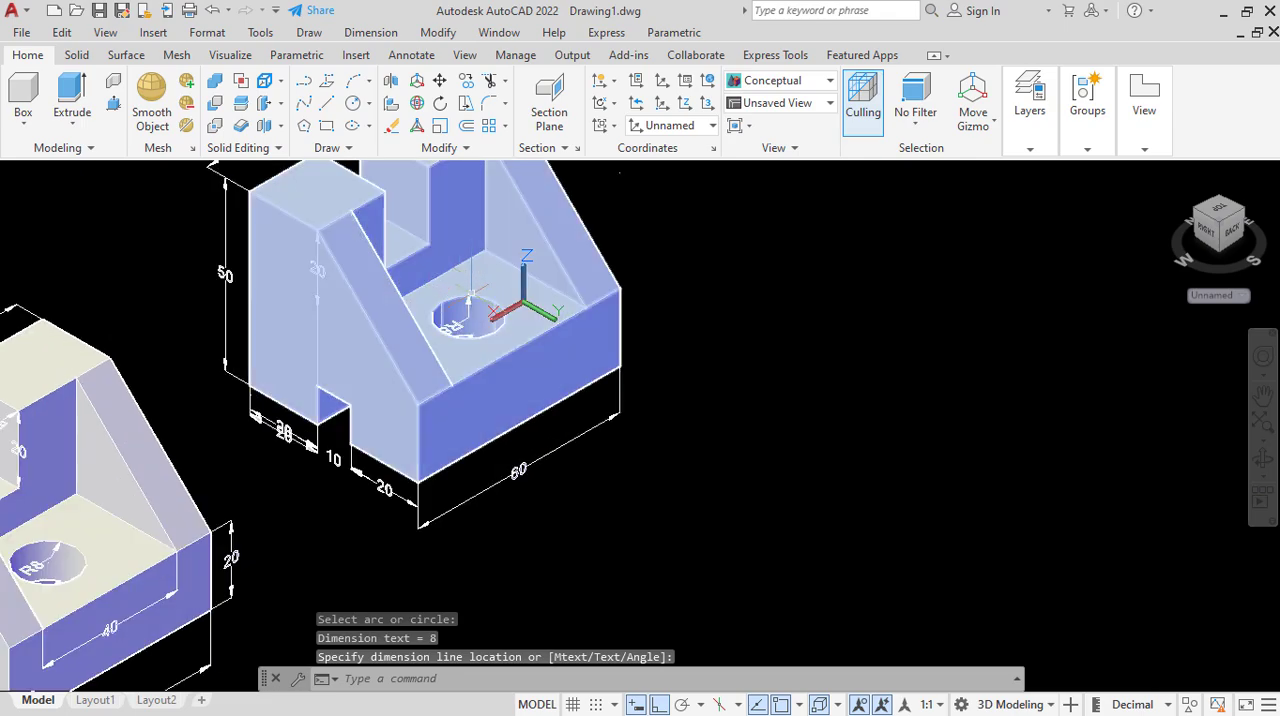
scroll(468, 300, "down", 3)
scroll(455, 305, "up", 2)
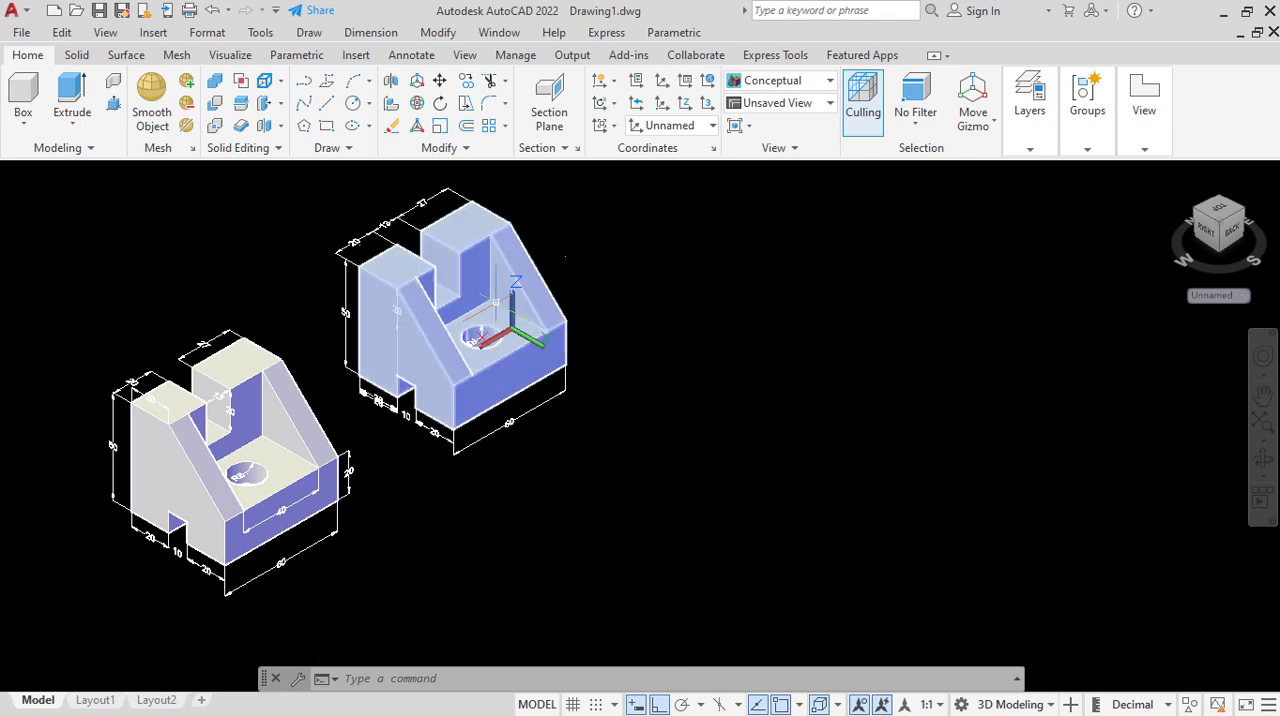
scroll(441, 259, "up", 2)
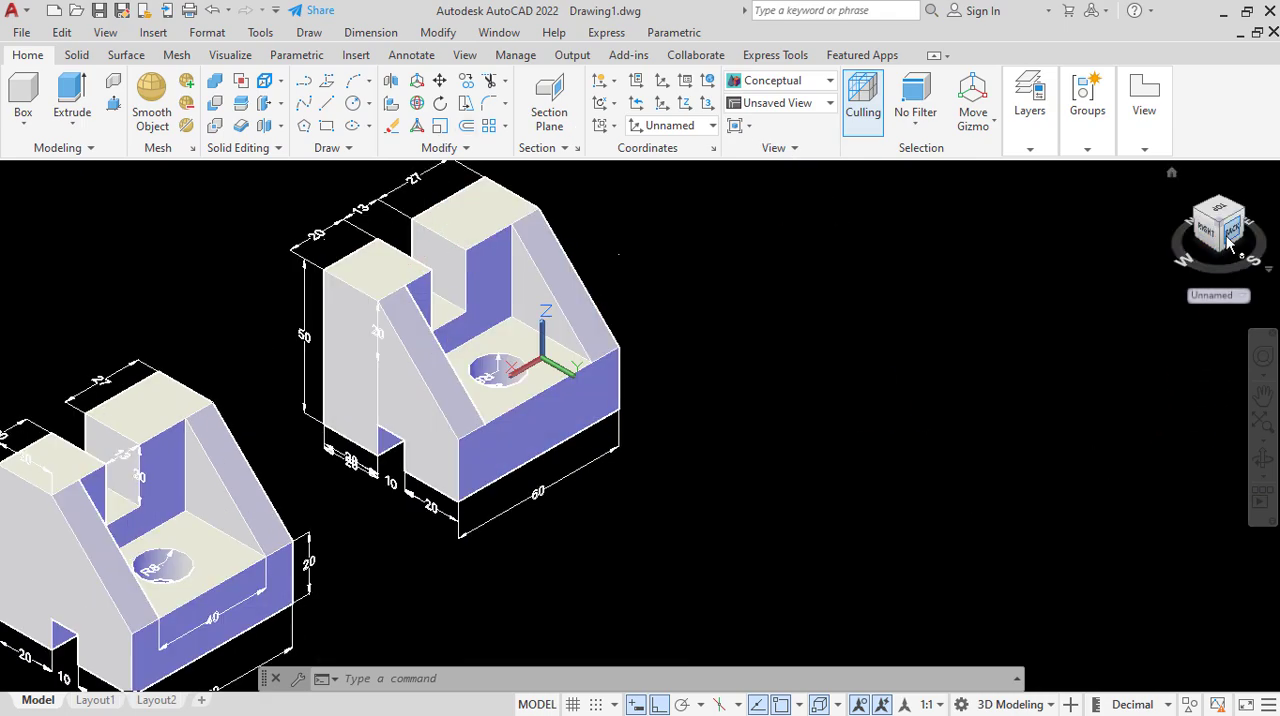
left_click(1218, 296)
left_click(1220, 367)
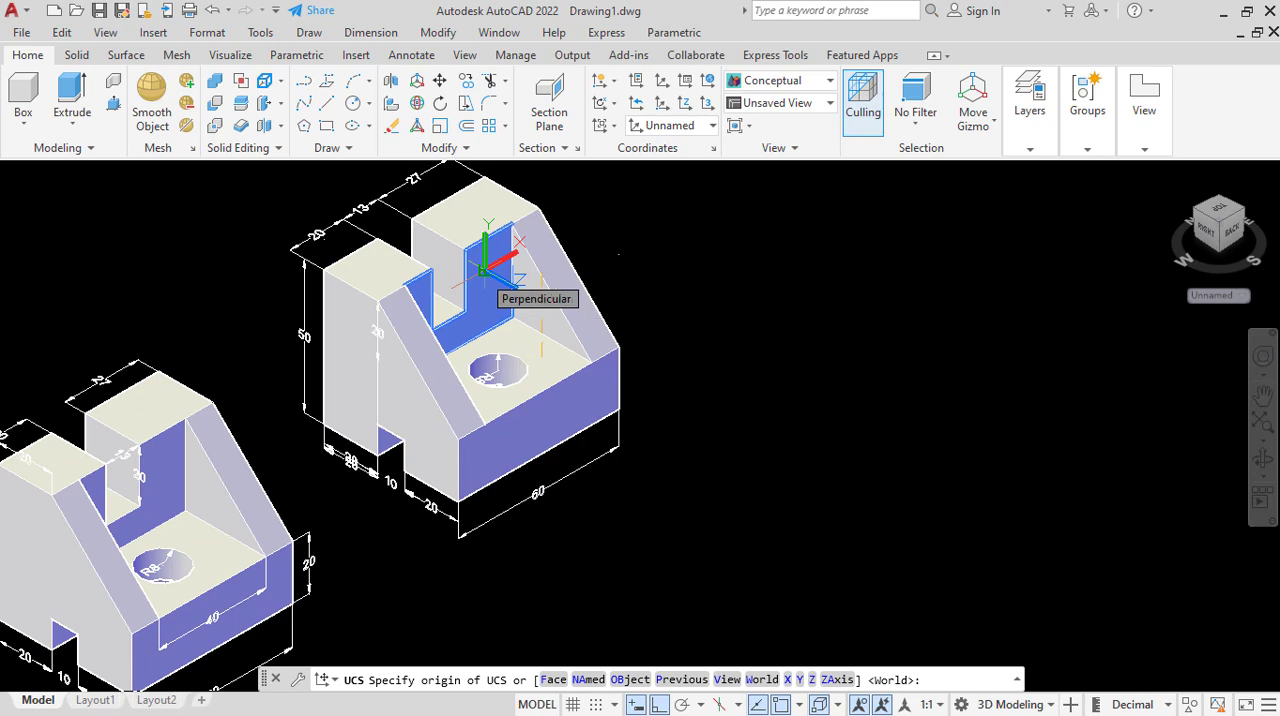
left_click(483, 270)
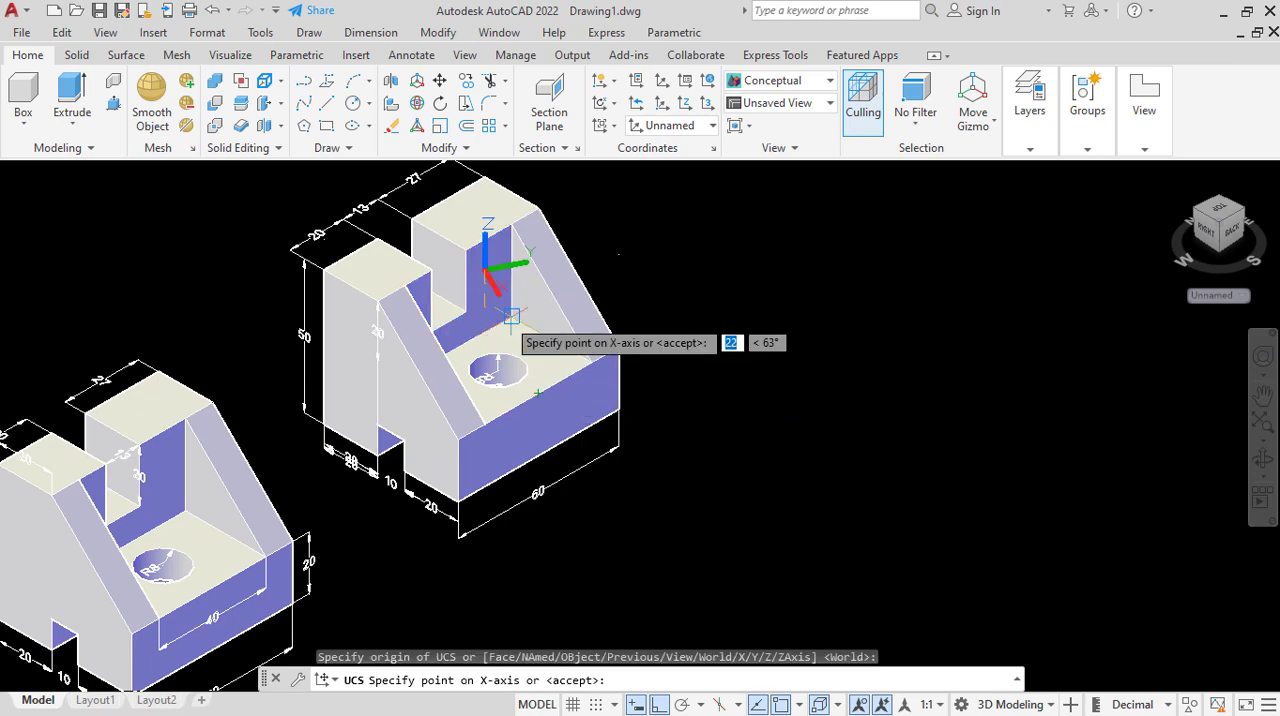
key("Escape")
Align a new UCS with the copied part's upright notched face behind the hole, using the Face option.
left_click(1211, 295)
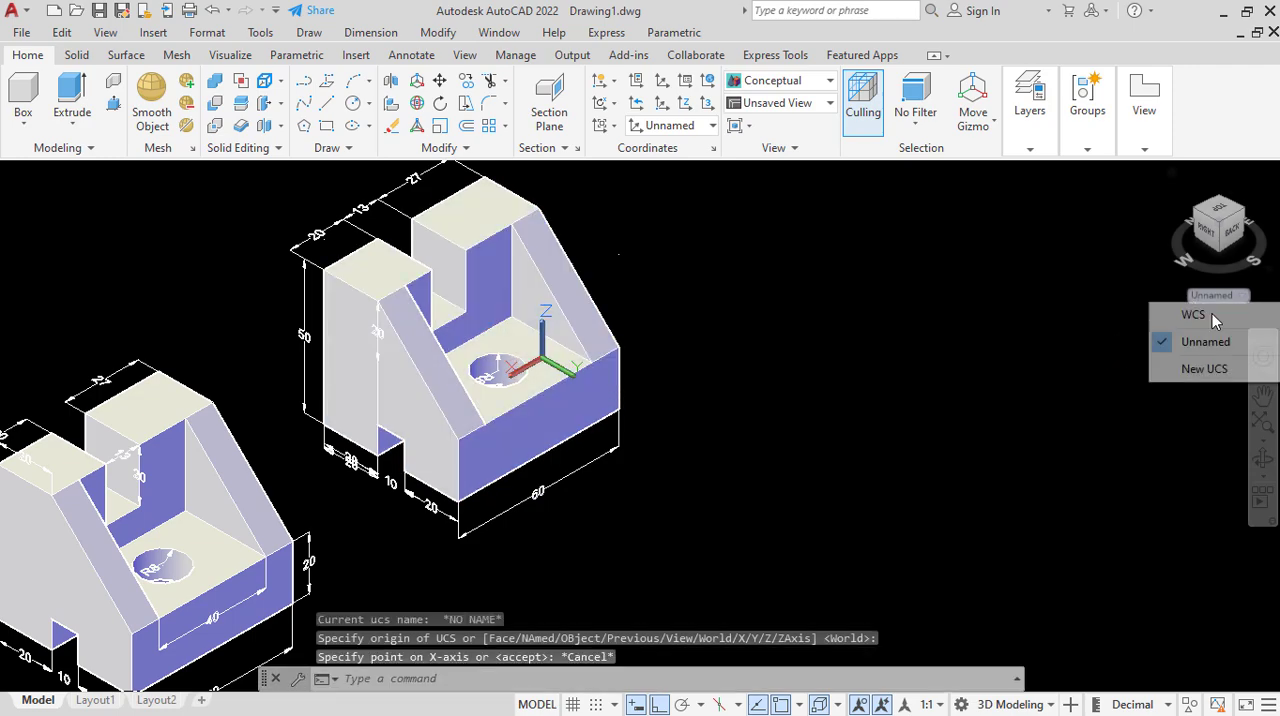
left_click(1206, 368)
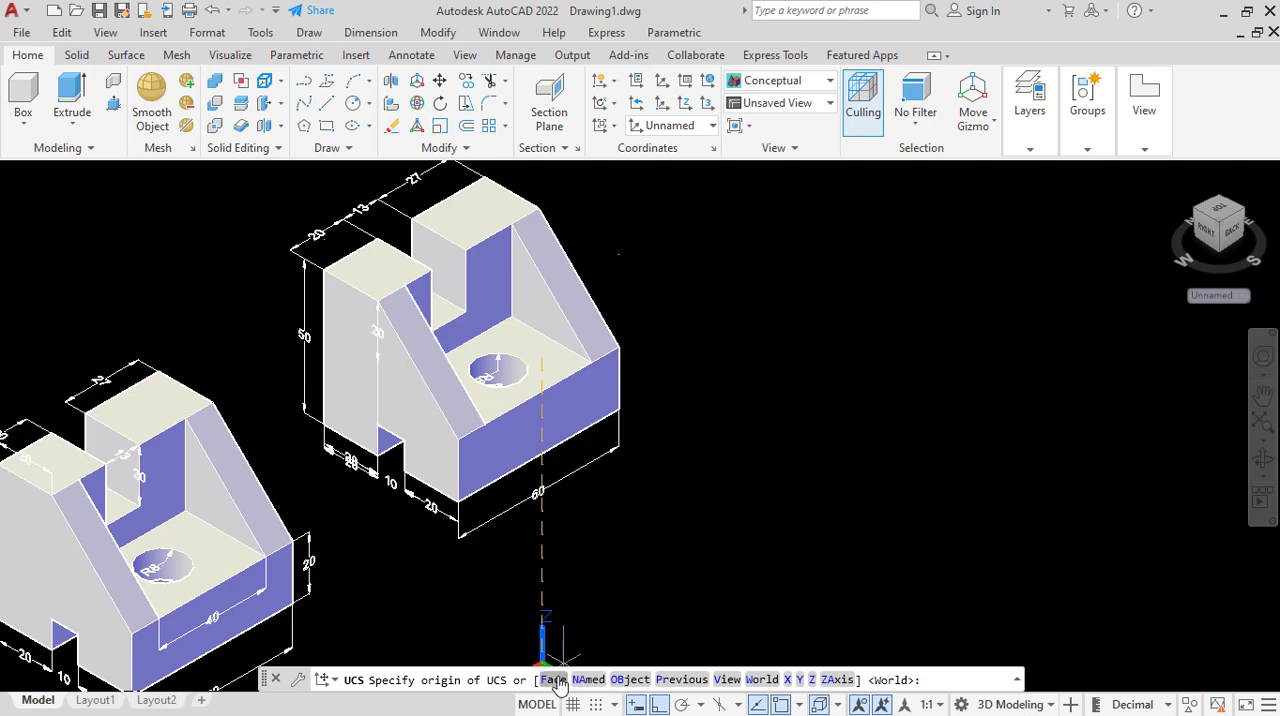
left_click(553, 680)
left_click(490, 295)
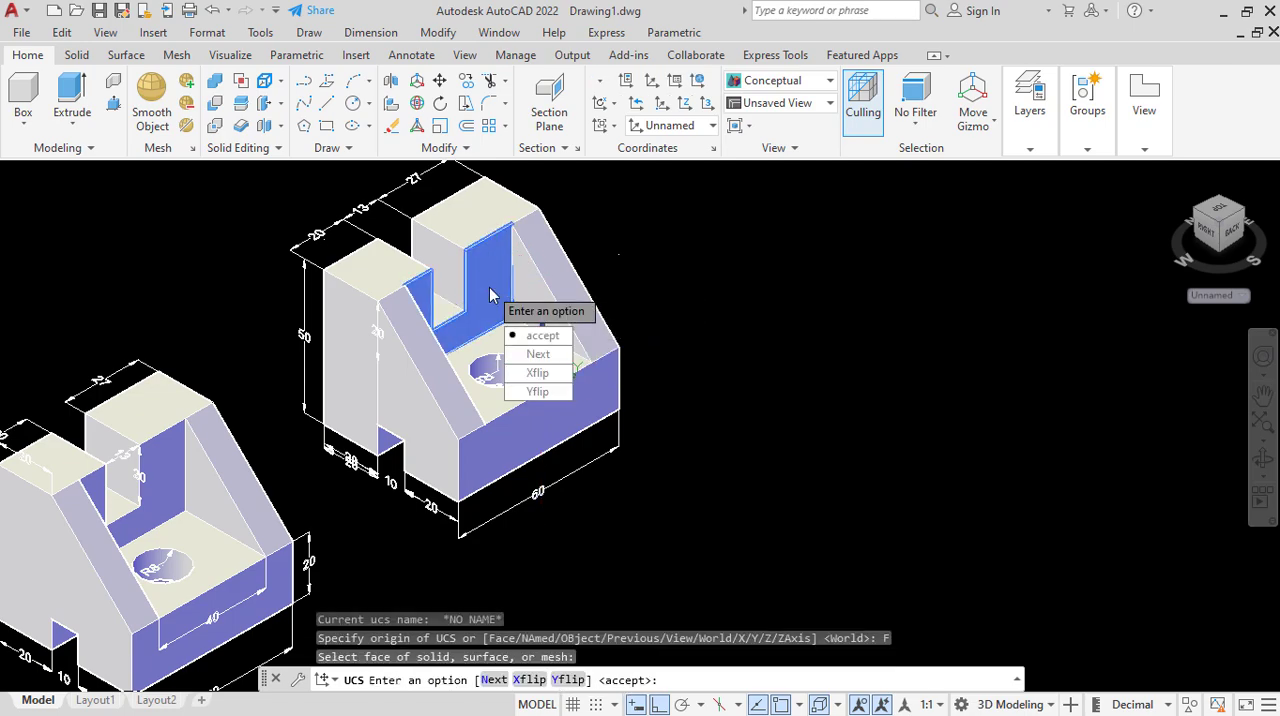
left_click(540, 336)
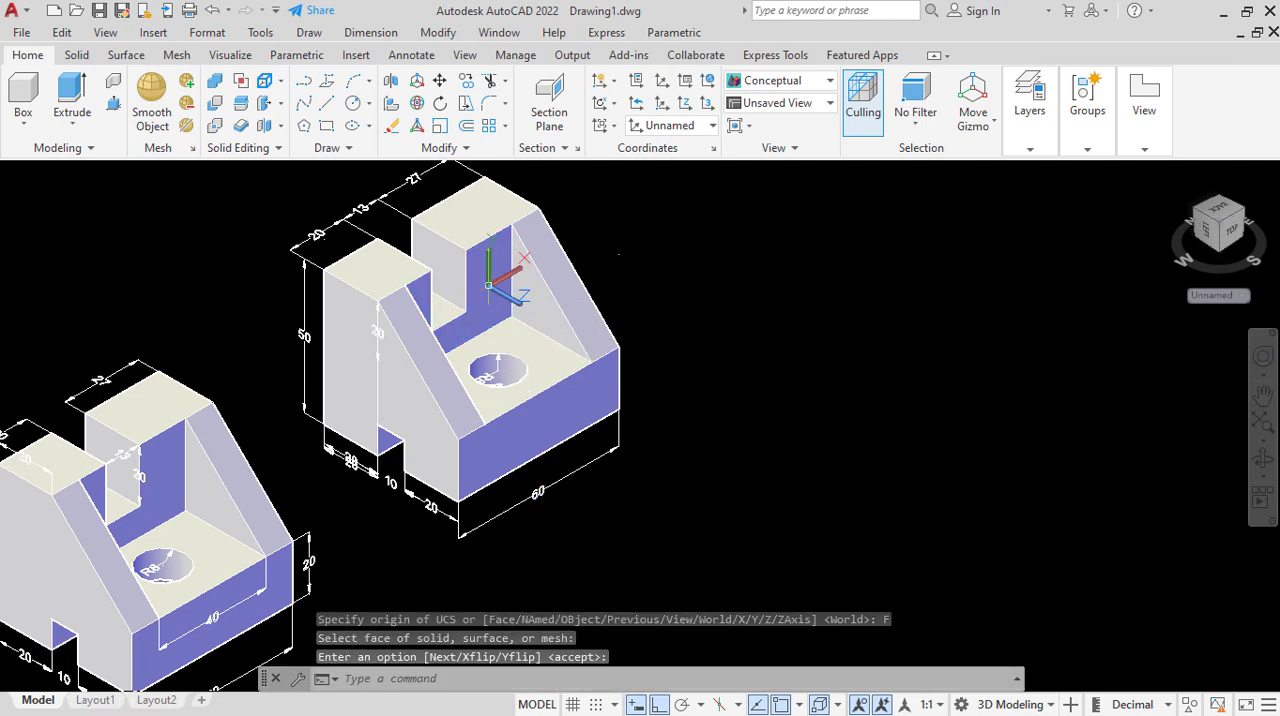
Add a vertical linear dimension for the notch depth along the taller block's inner edge, placed directly on that edge.
left_click(370, 32)
left_click(382, 77)
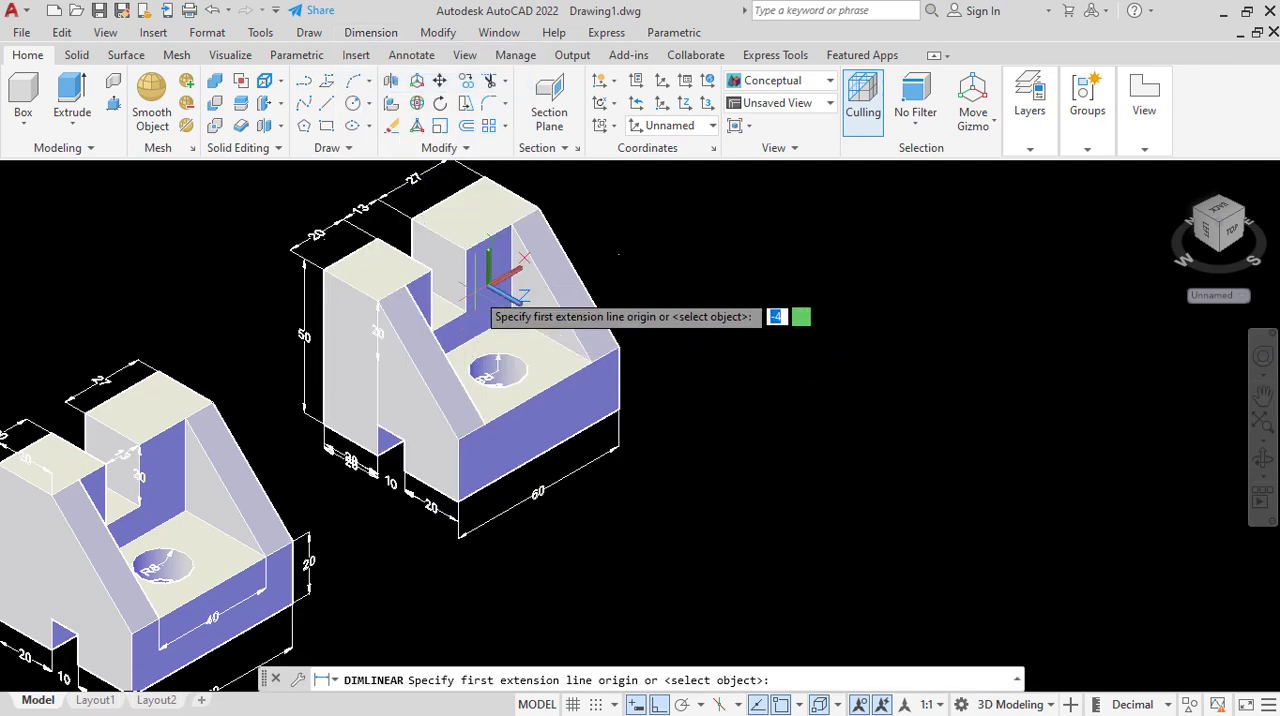
left_click(470, 256)
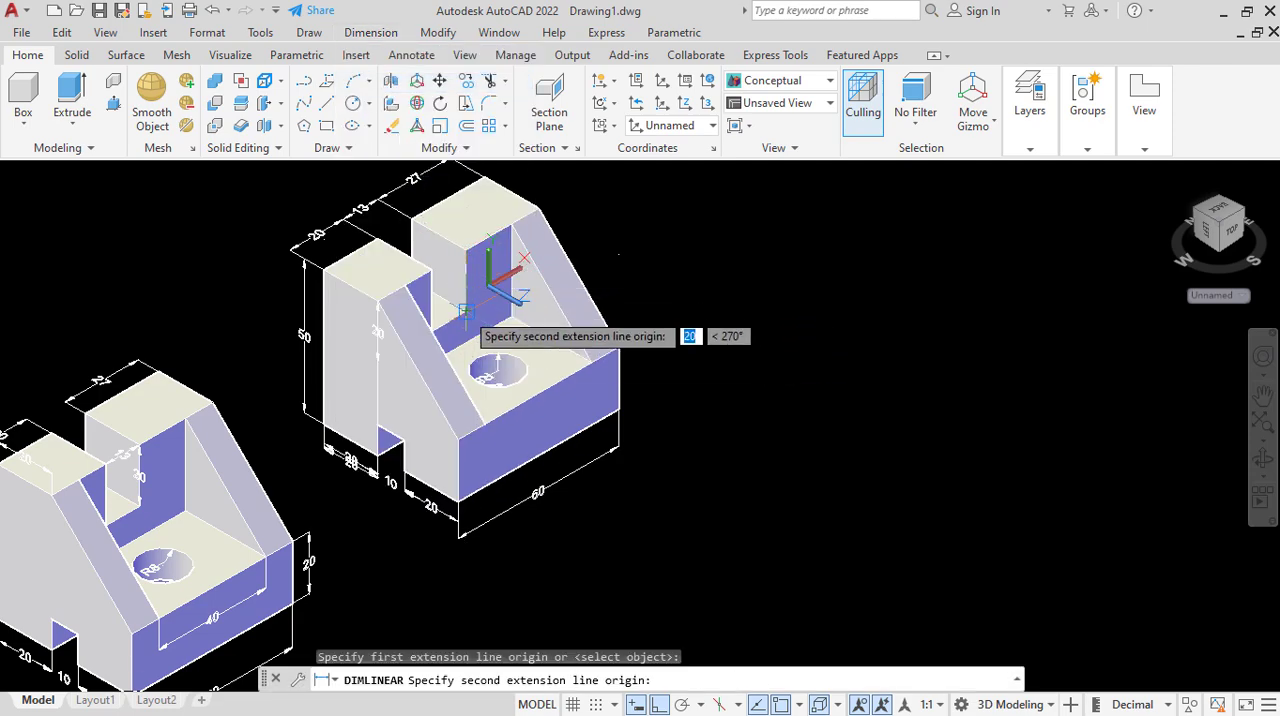
left_click(465, 311)
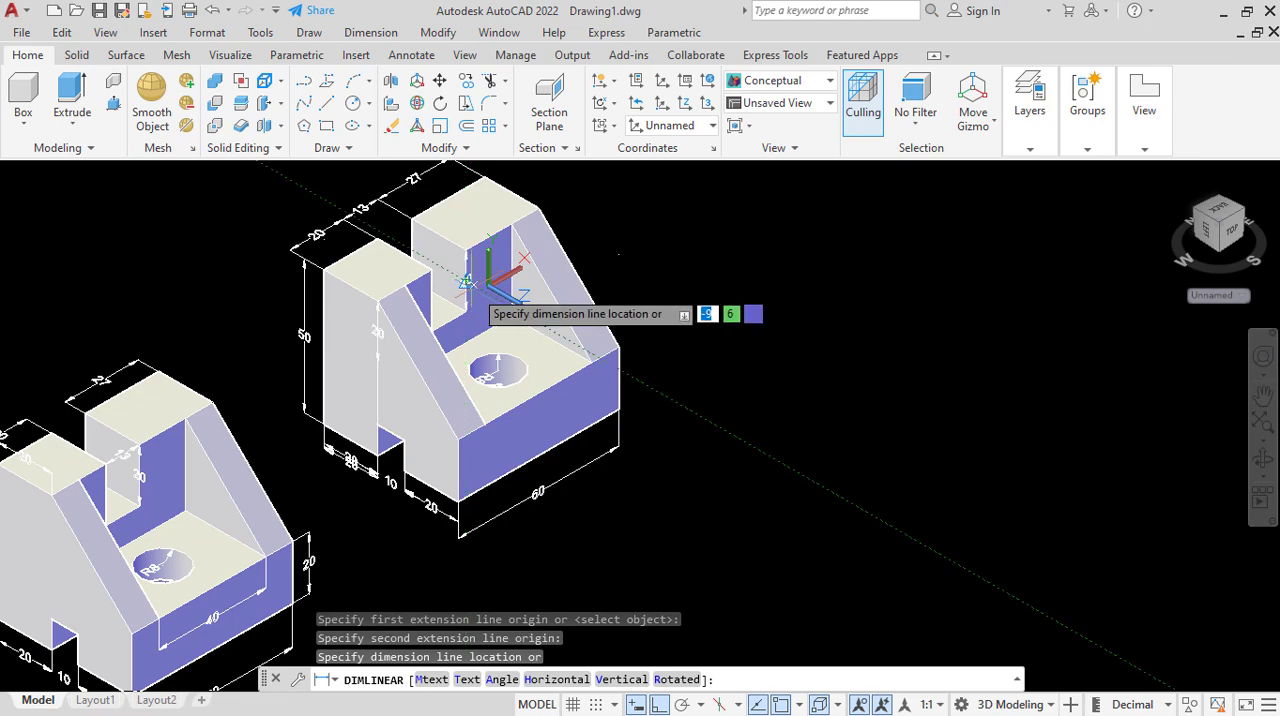
left_click(465, 295)
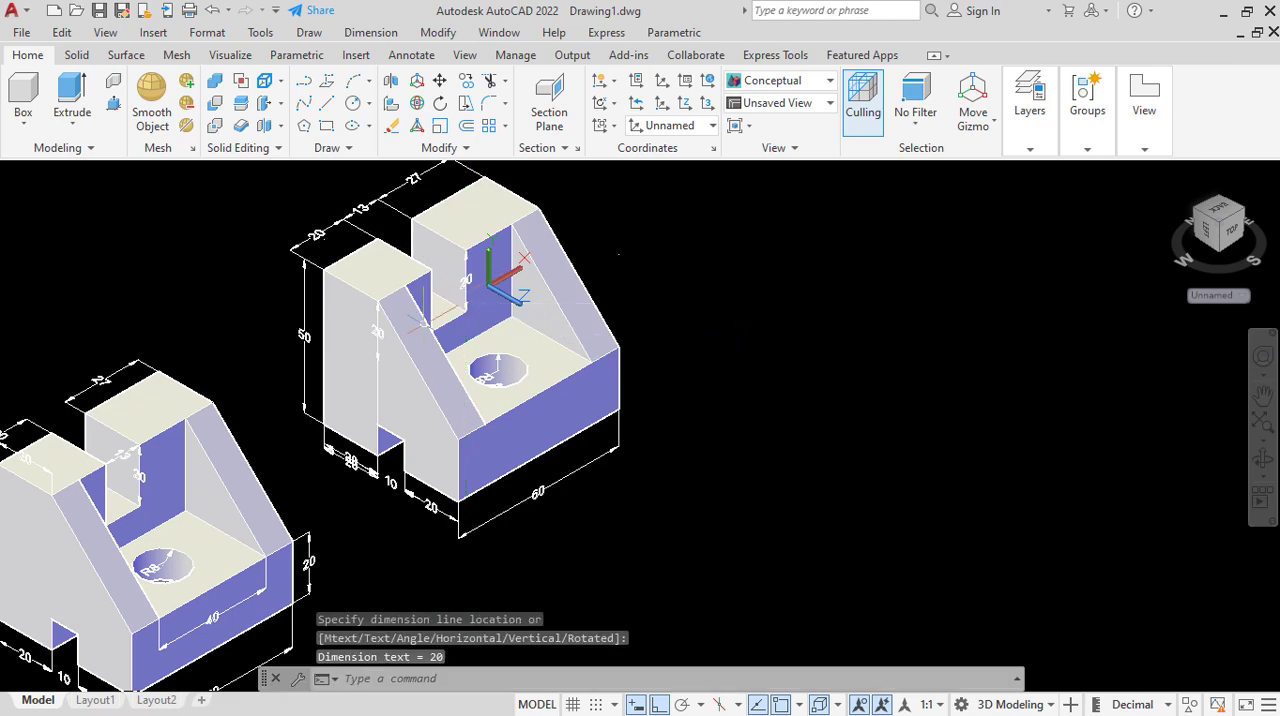
scroll(629, 230, "down", 2)
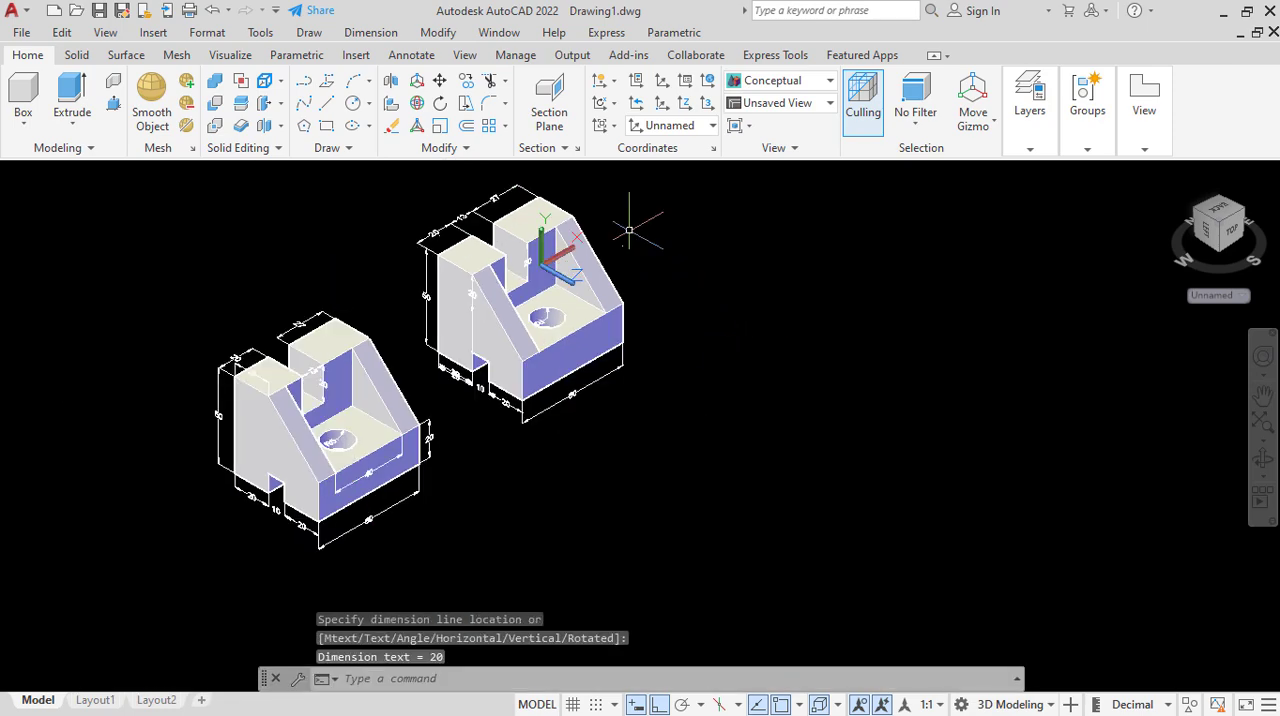
scroll(386, 247, "up", 6)
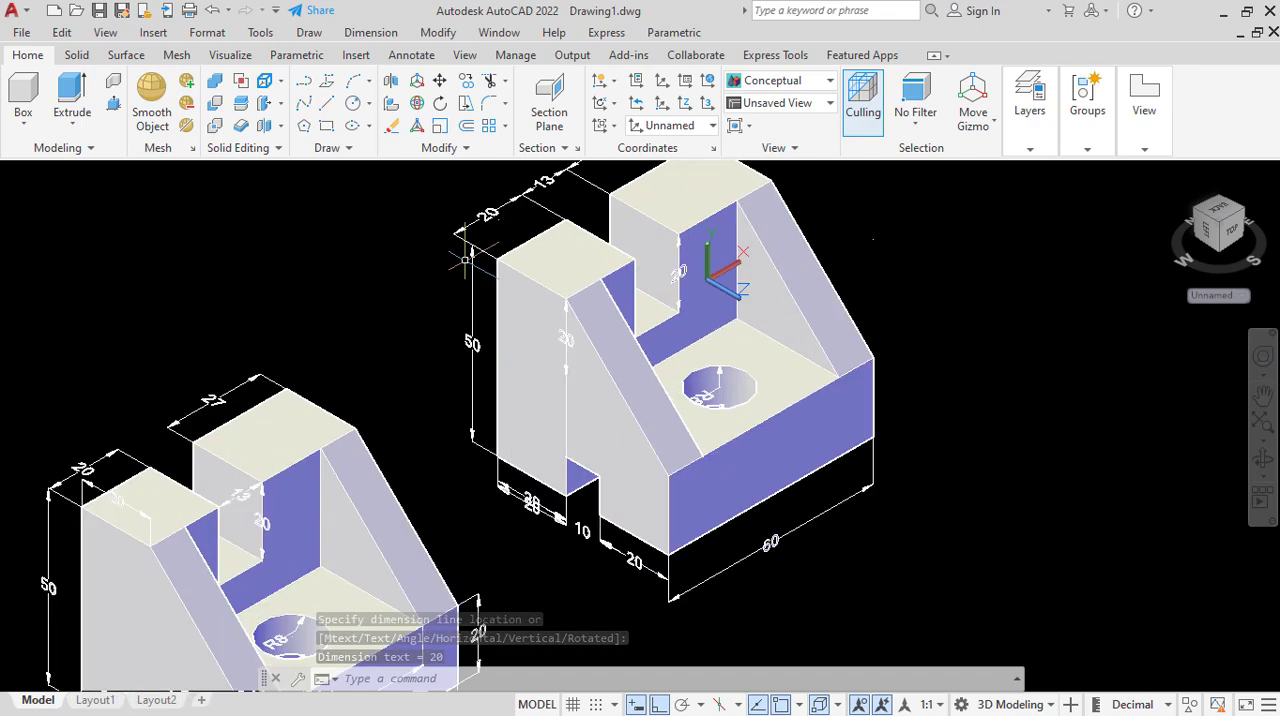
scroll(496, 274, "down", 4)
scroll(496, 274, "down", 2)
scroll(496, 274, "up", 1)
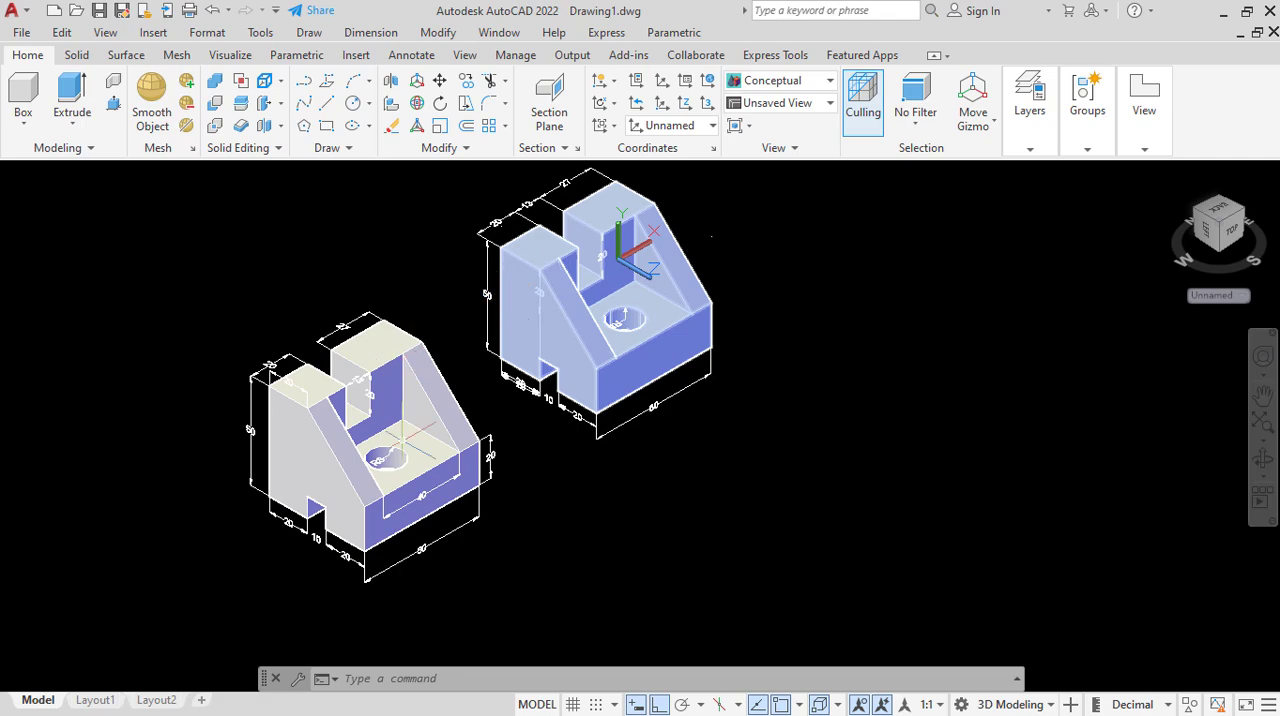
scroll(620, 316, "up", 3)
scroll(600, 286, "down", 4)
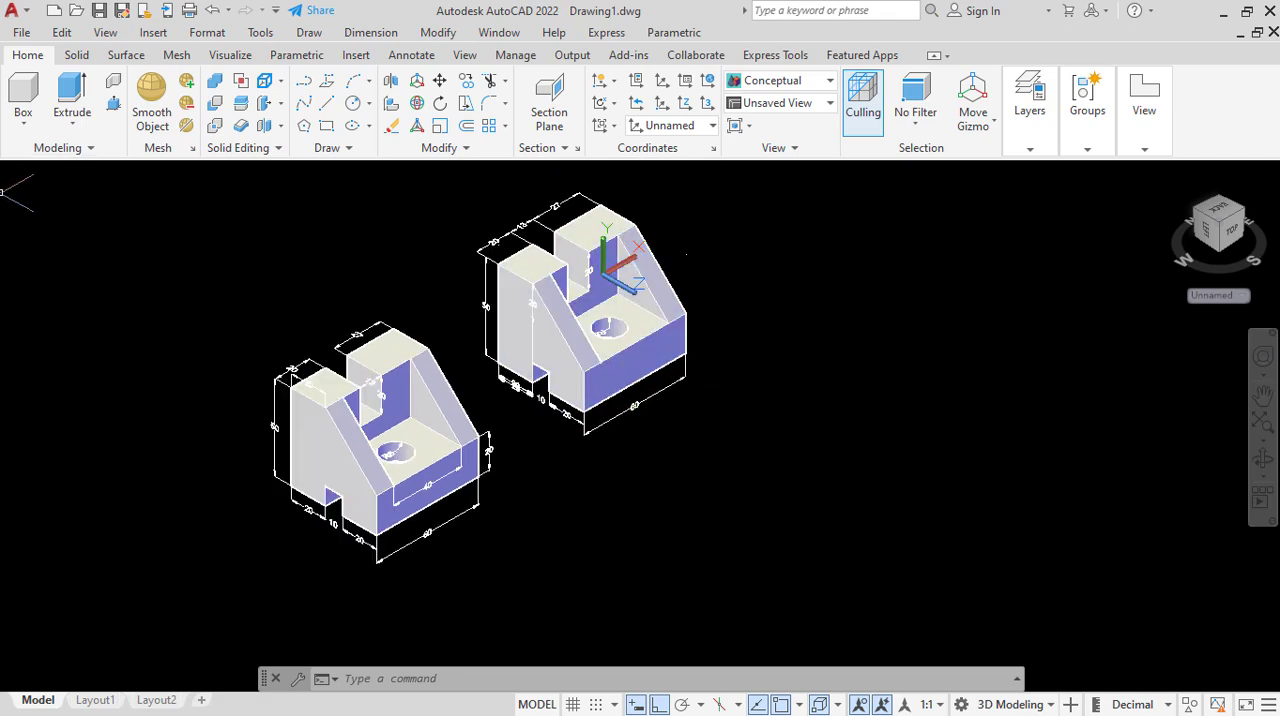
Set the viewport's visual style to Shades of Gray for both parts.
left_click(56, 175)
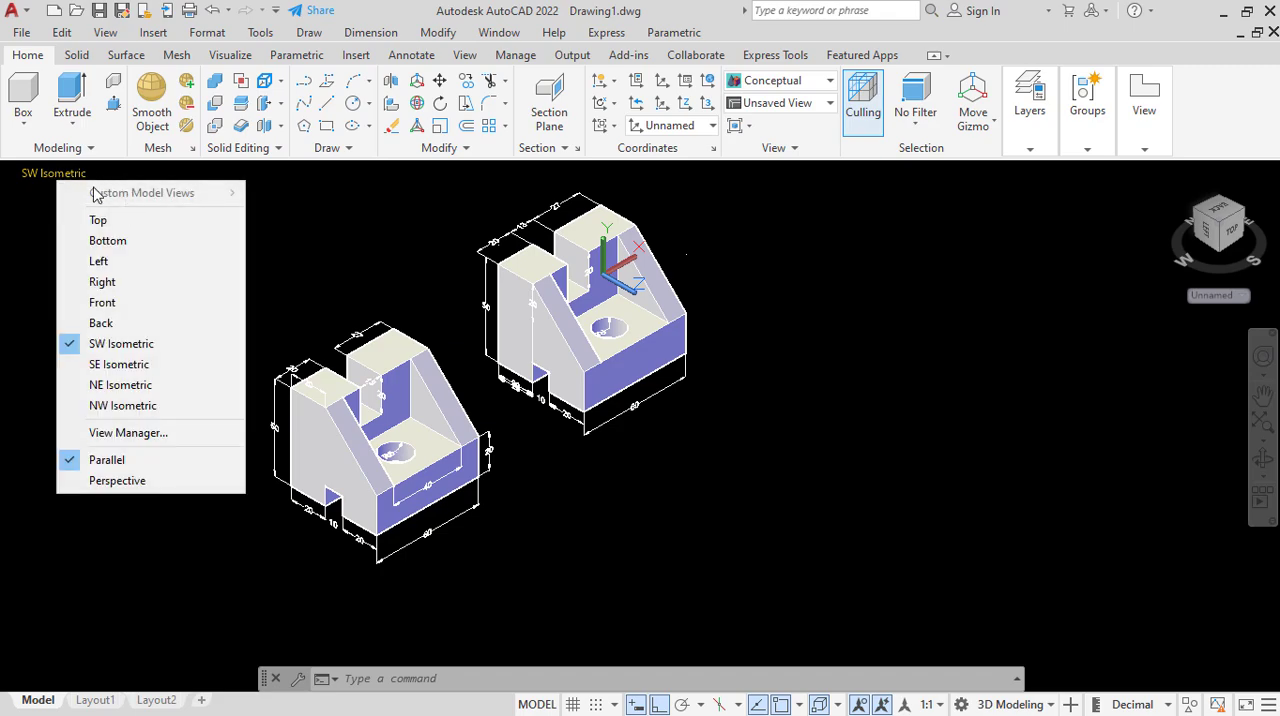
left_click(66, 173)
left_click(130, 178)
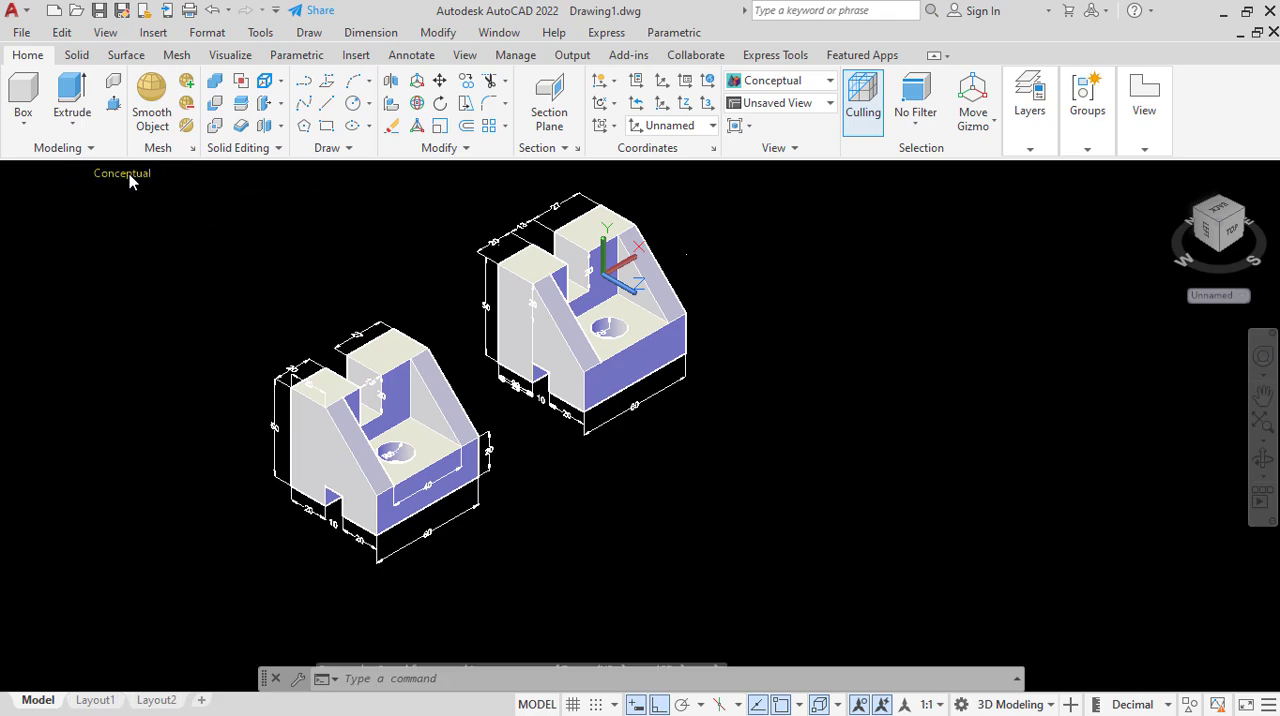
left_click(139, 178)
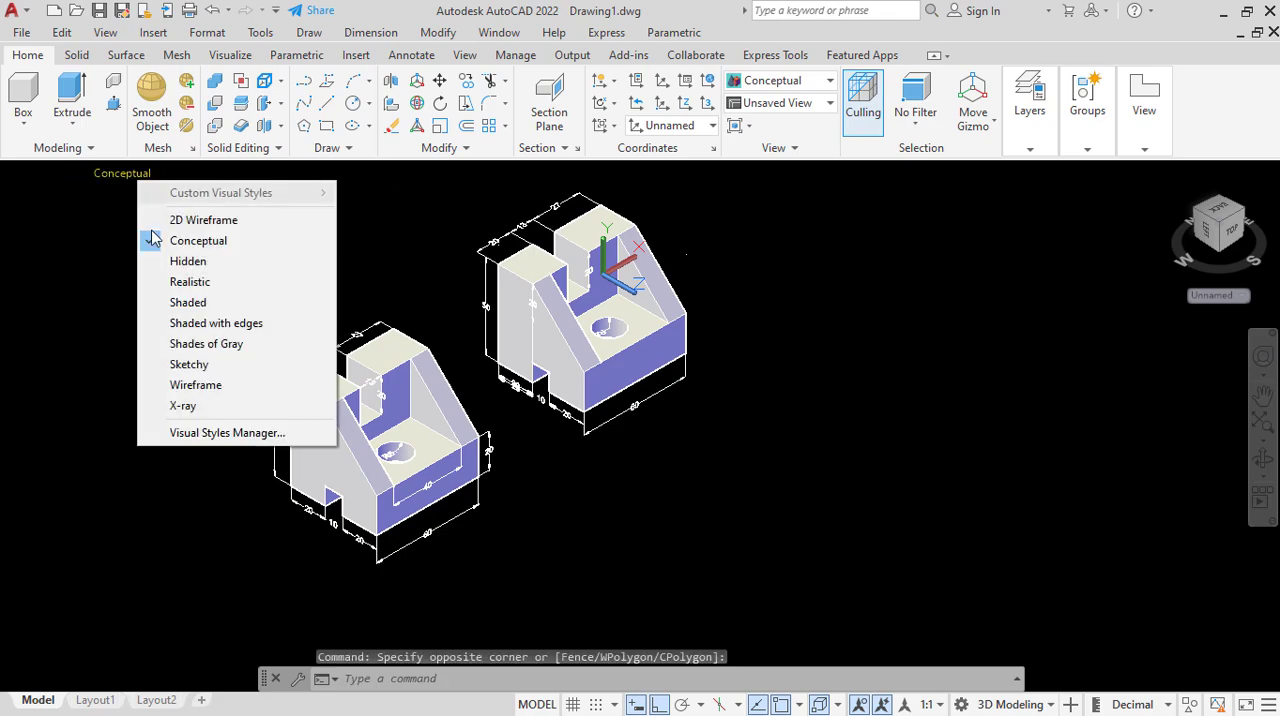
left_click(205, 343)
scroll(552, 326, "up", 2)
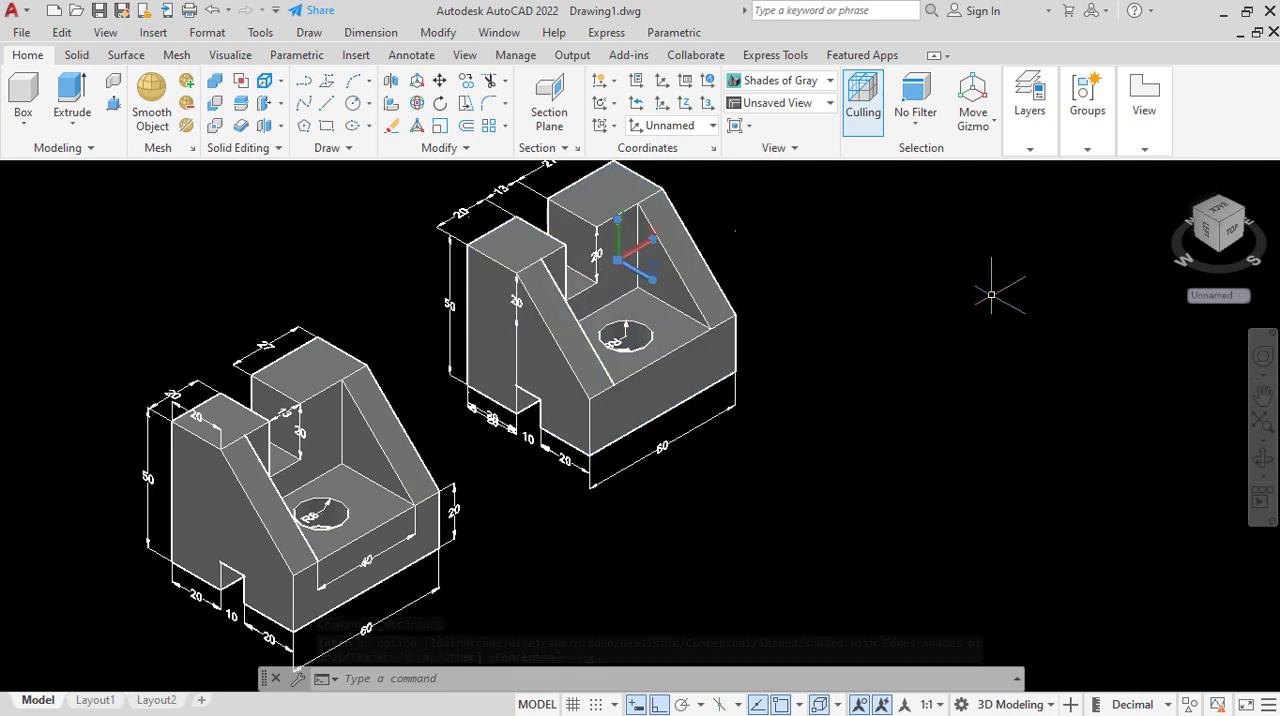
left_click(992, 293)
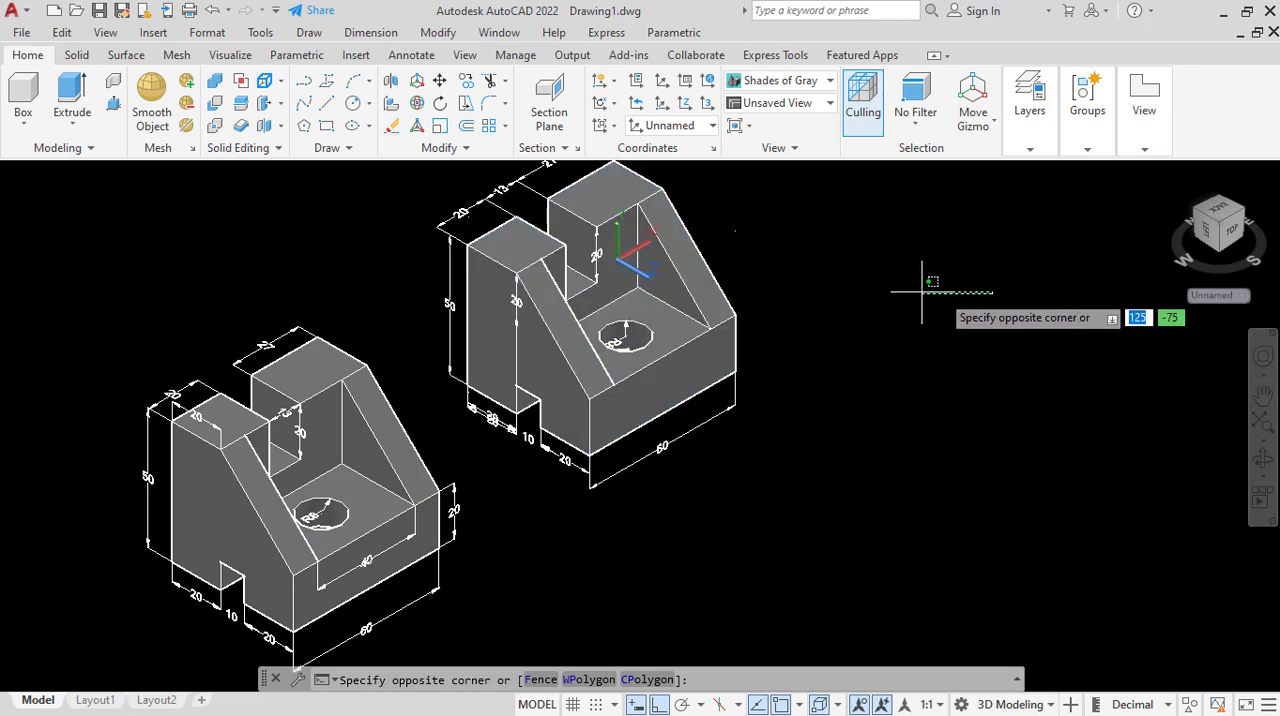
left_click(609, 262)
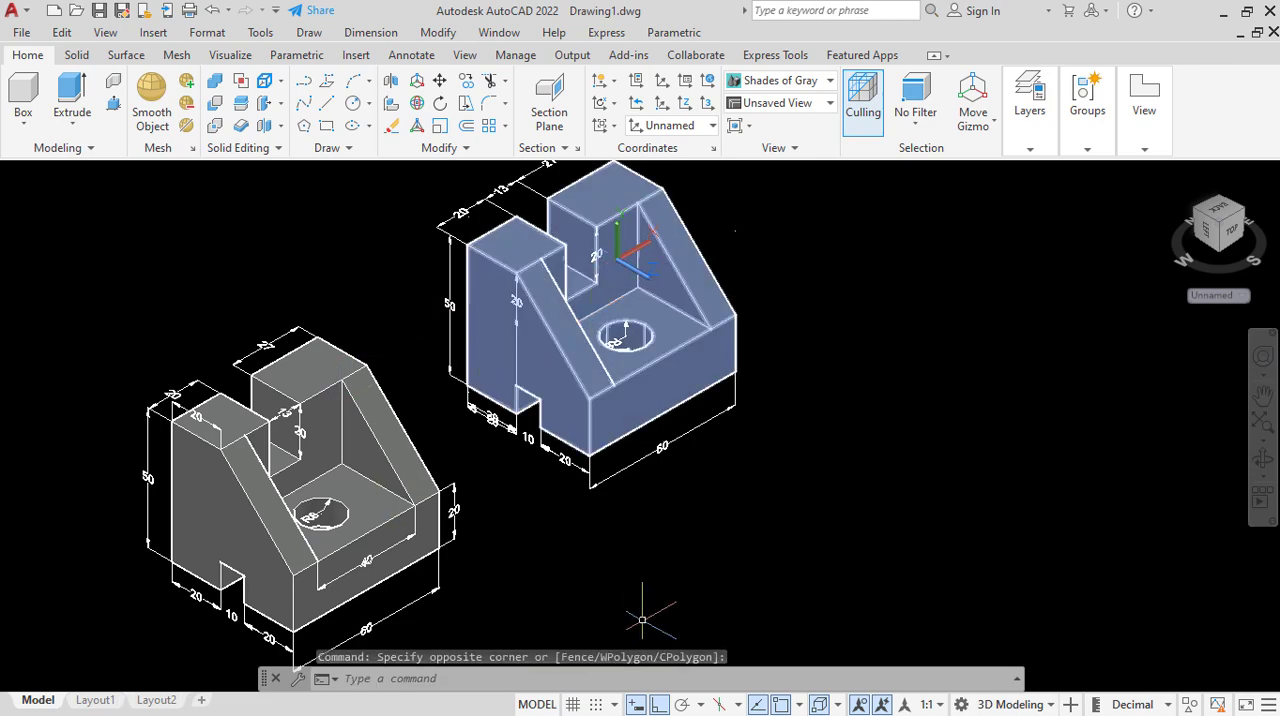
key("Escape")
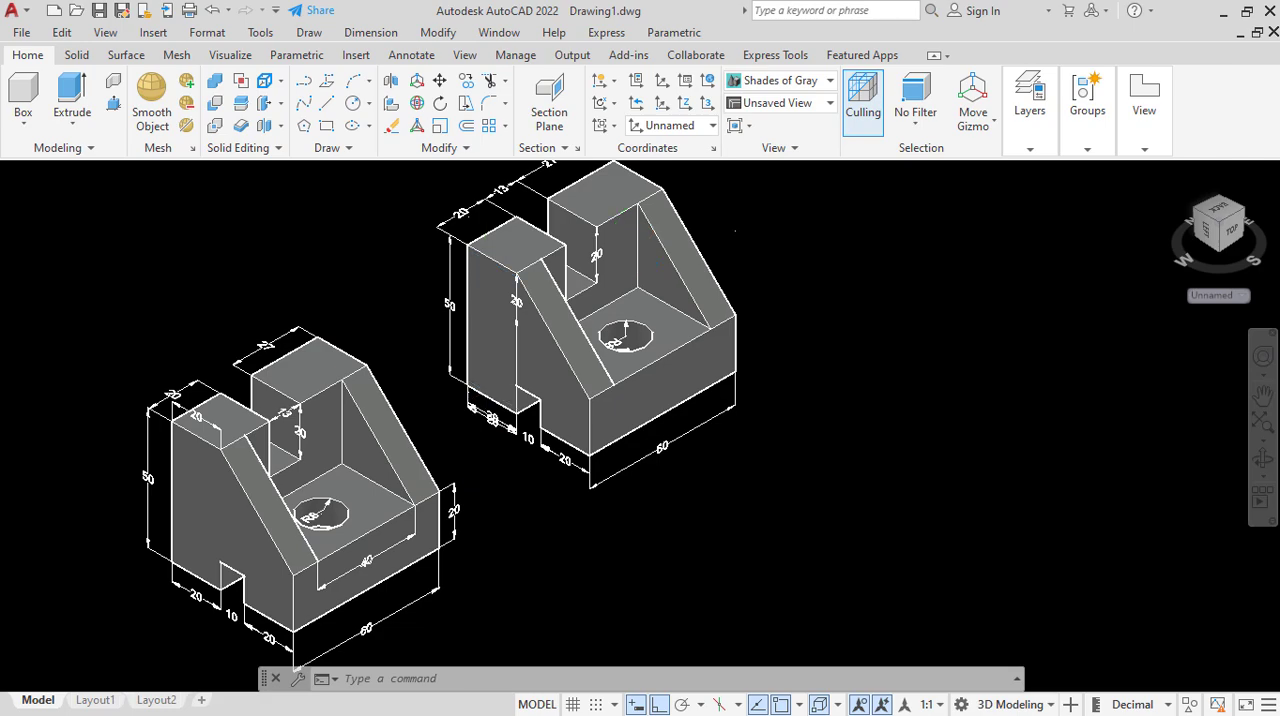
Erase the duplicate 20 dimension overlapping its twin beneath the copied part's lower edge, beside the 10 slot dimension.
scroll(472, 471, "up", 5)
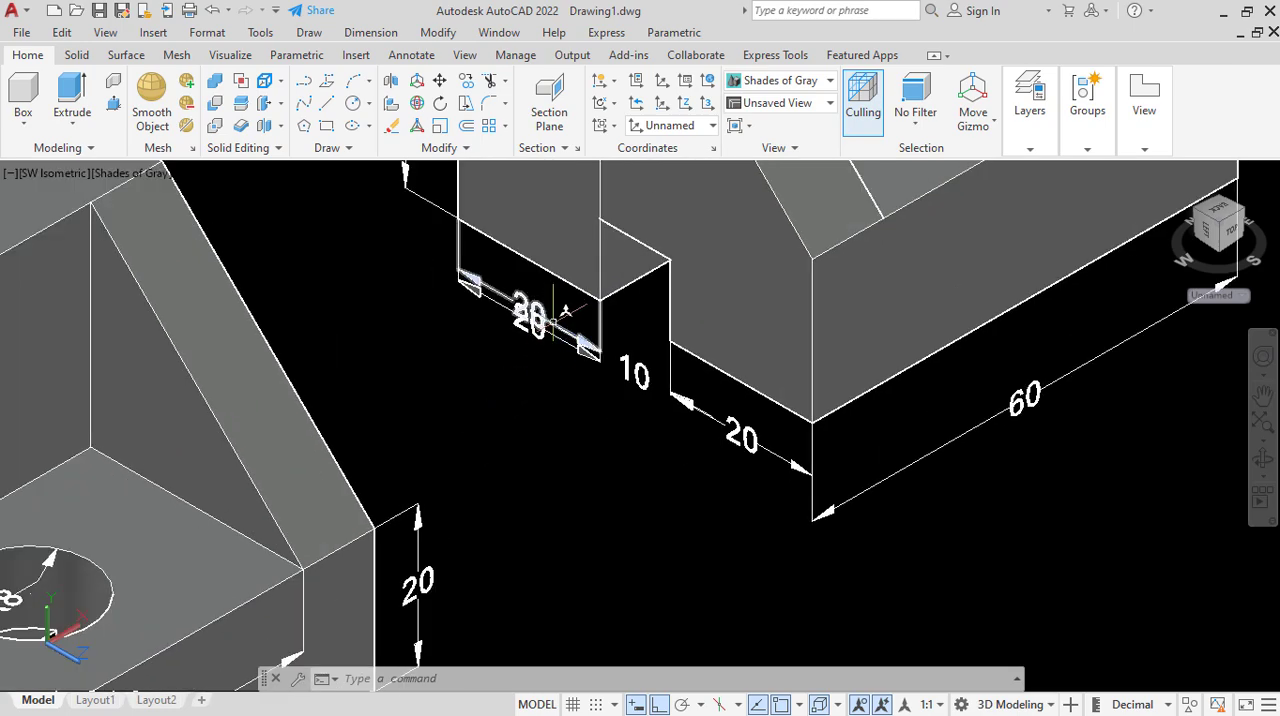
left_click(553, 320)
right_click(493, 392)
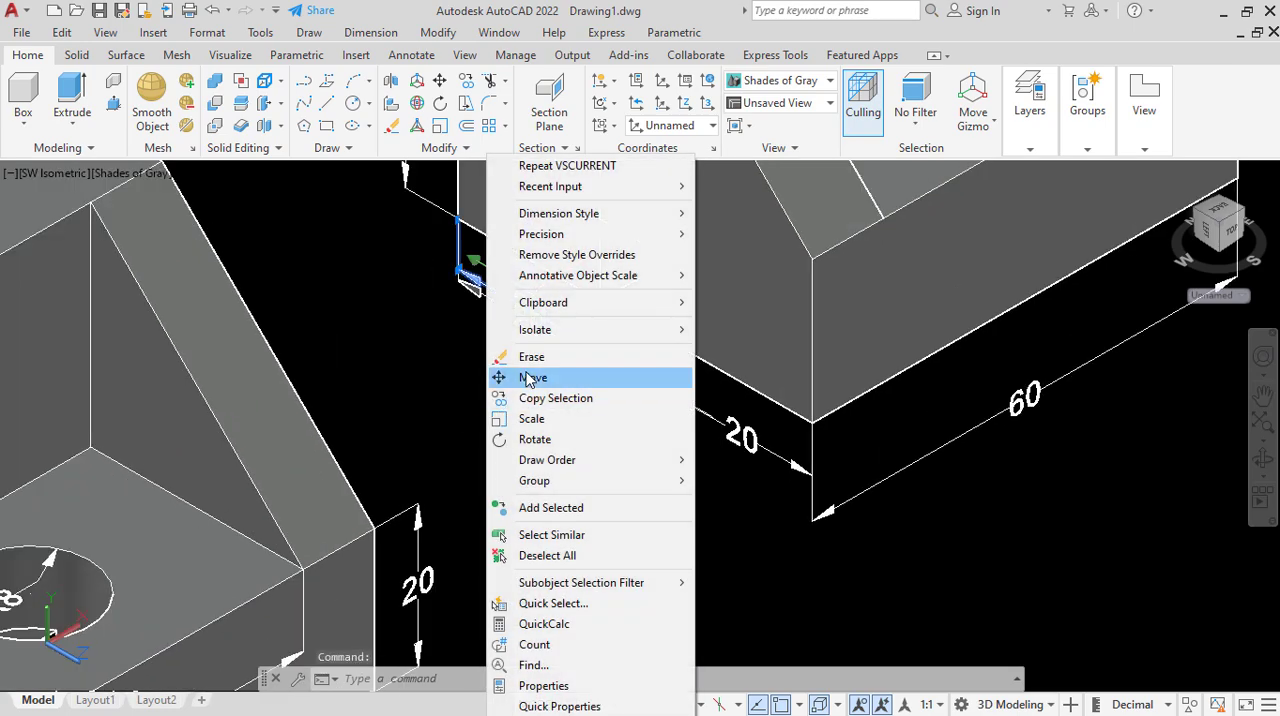
left_click(495, 356)
scroll(495, 373, "down", 6)
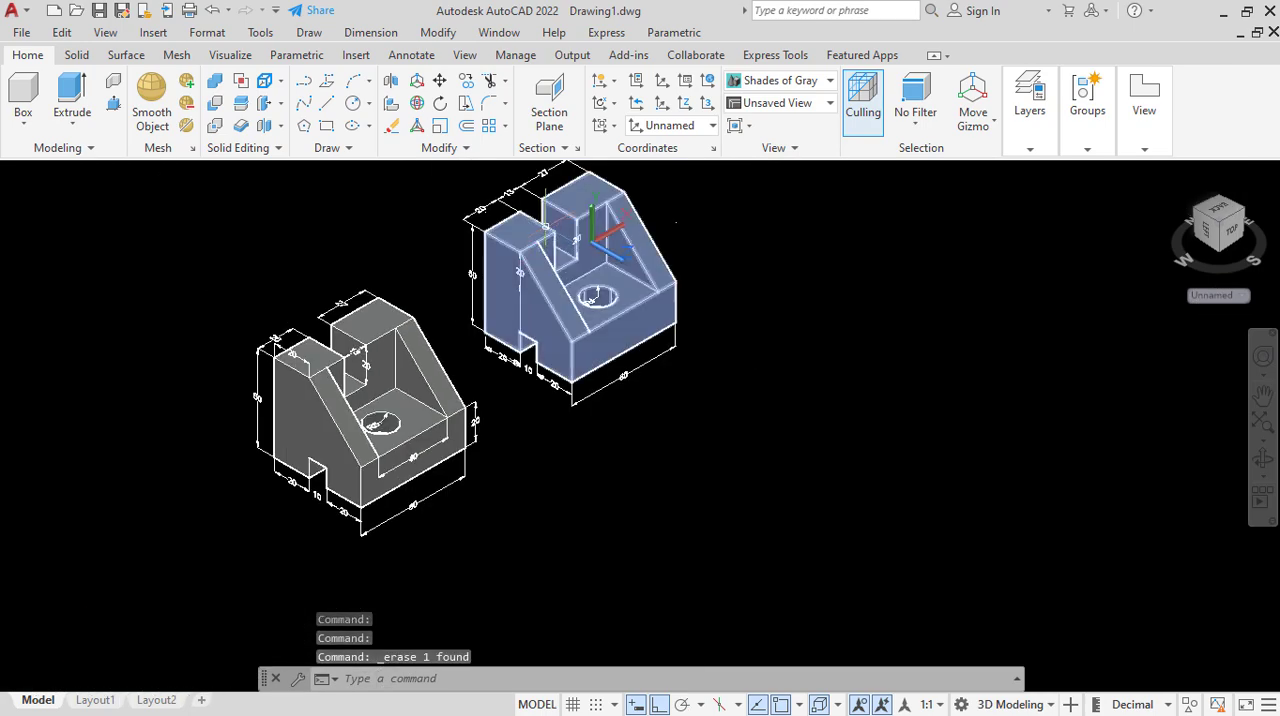
Try to align a new UCS with the top face of the copied part's shorter block, using the Face option.
scroll(570, 258, "up", 3)
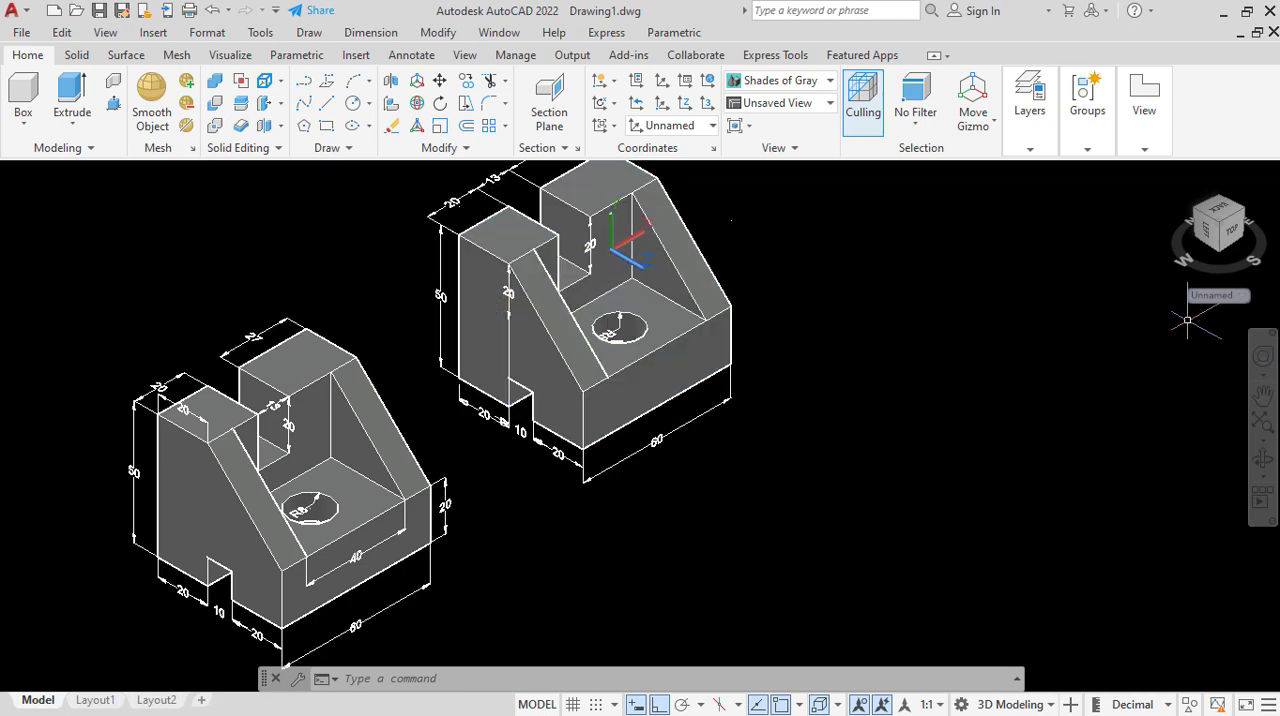
left_click(1230, 296)
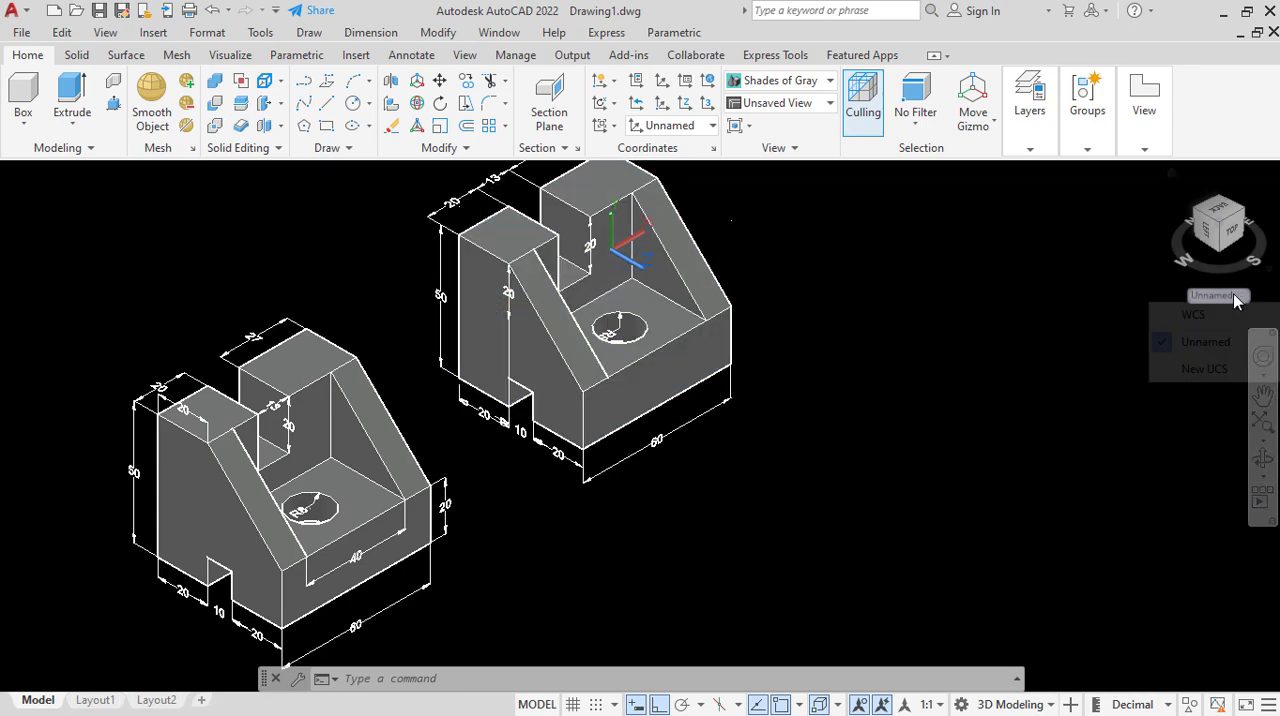
left_click(1210, 369)
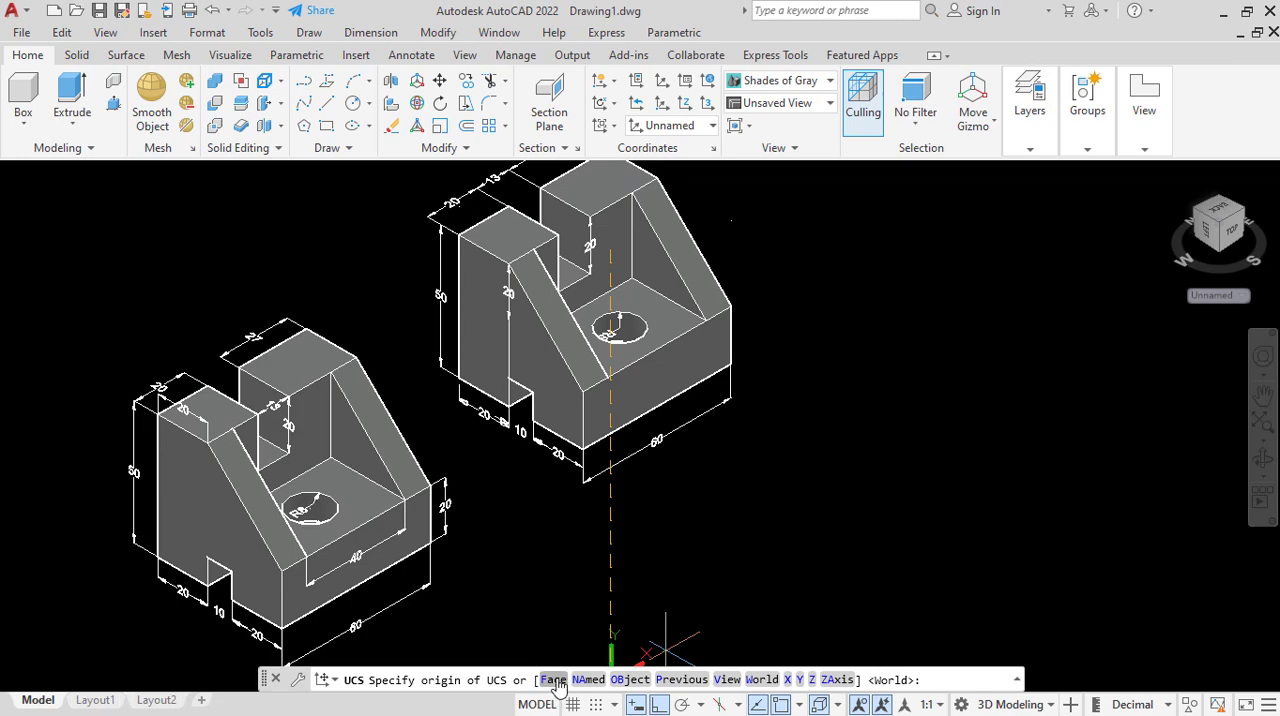
type("F")
key("Return")
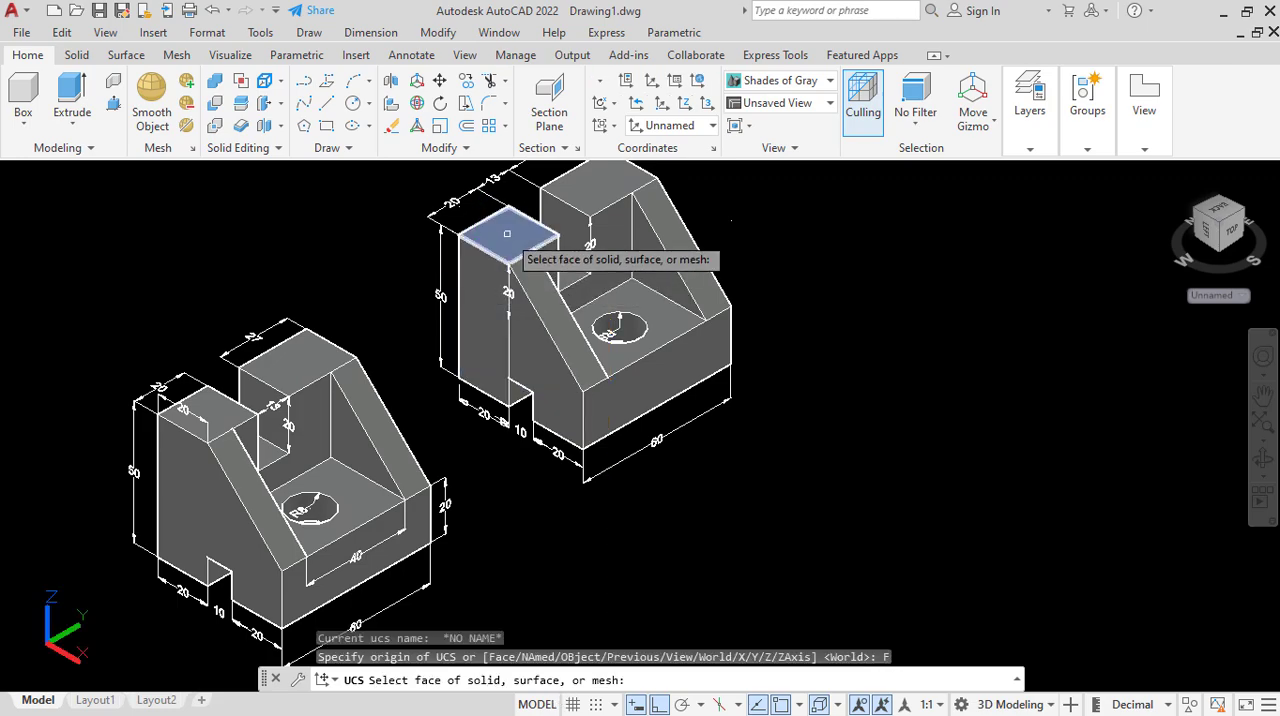
left_click(558, 285)
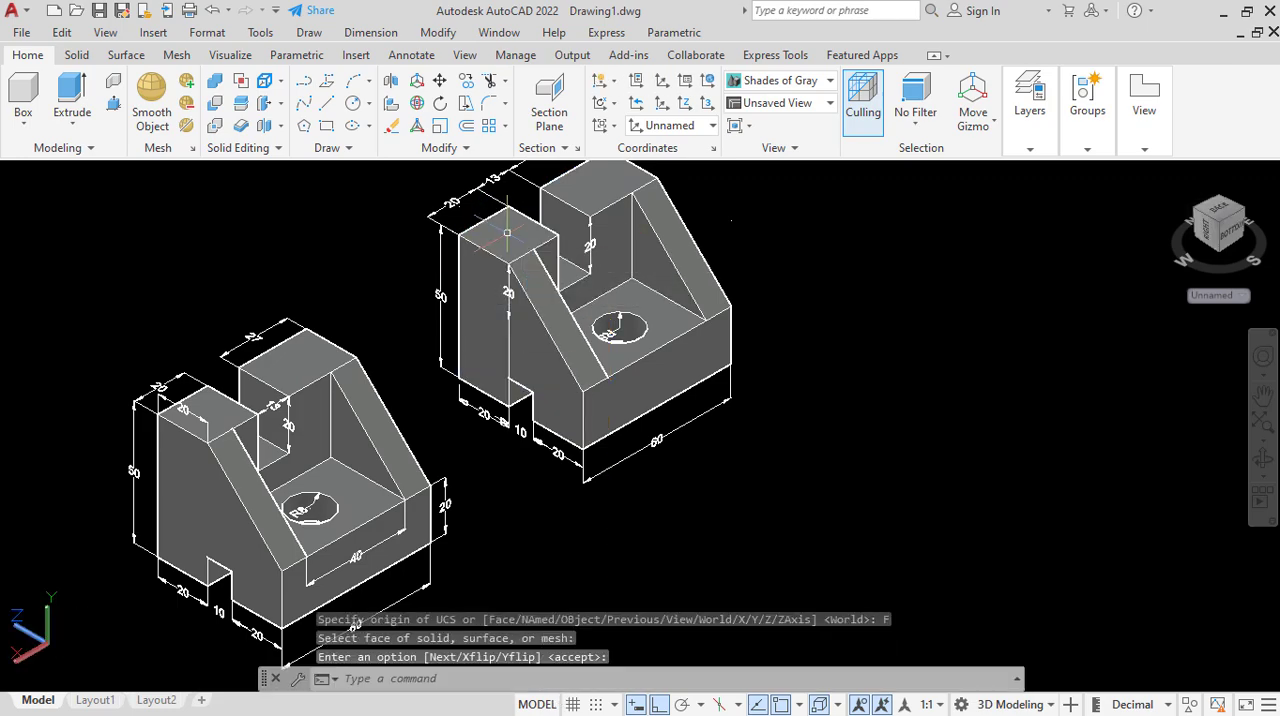
left_click(384, 32)
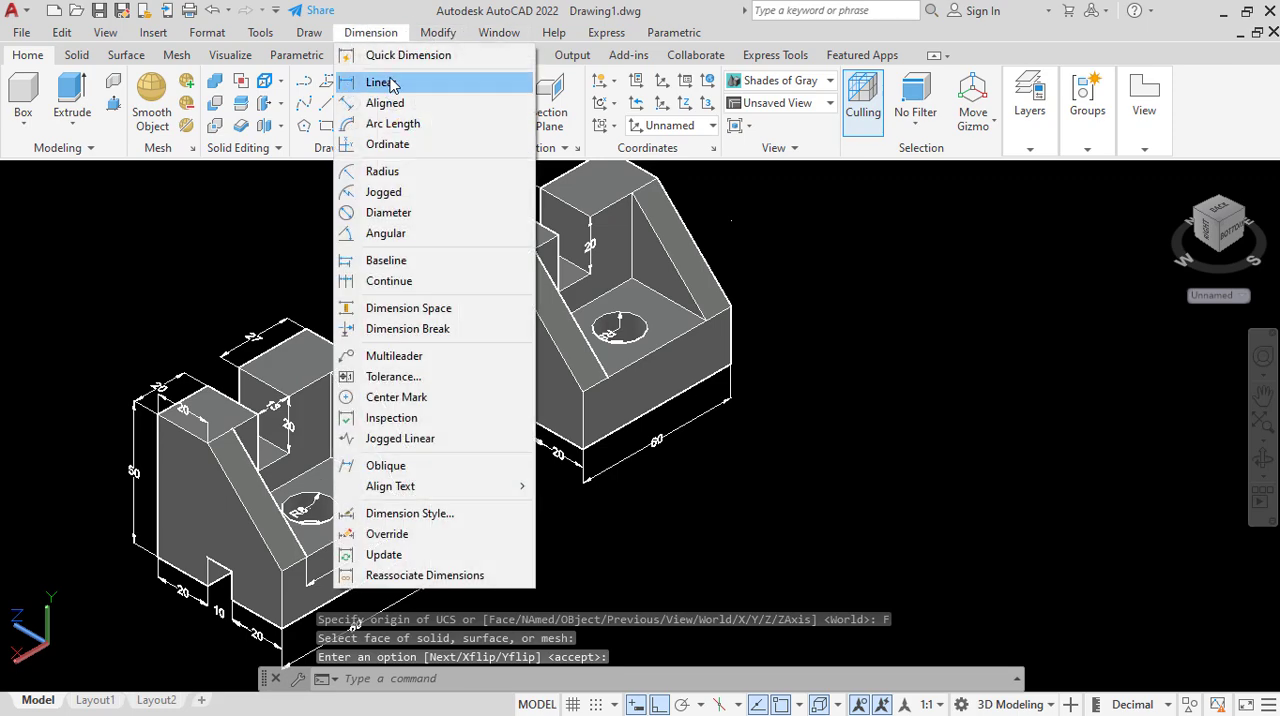
left_click(372, 85)
left_click(459, 237)
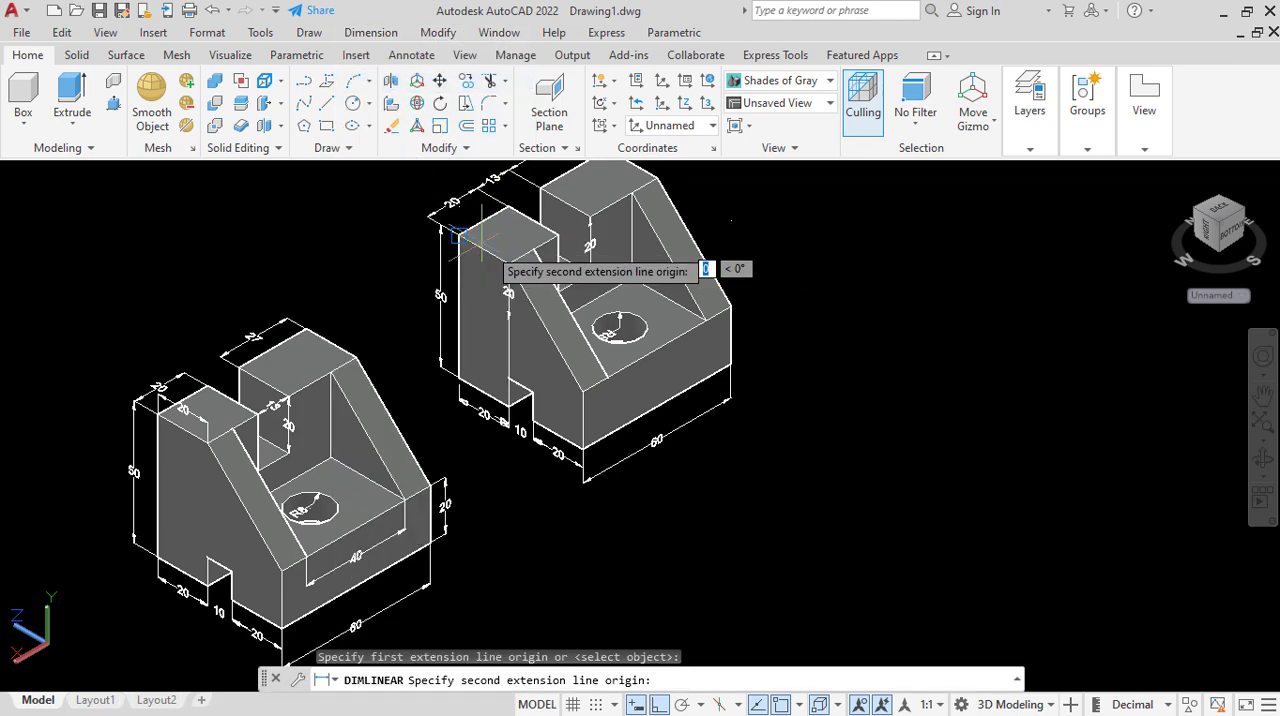
left_click(508, 262)
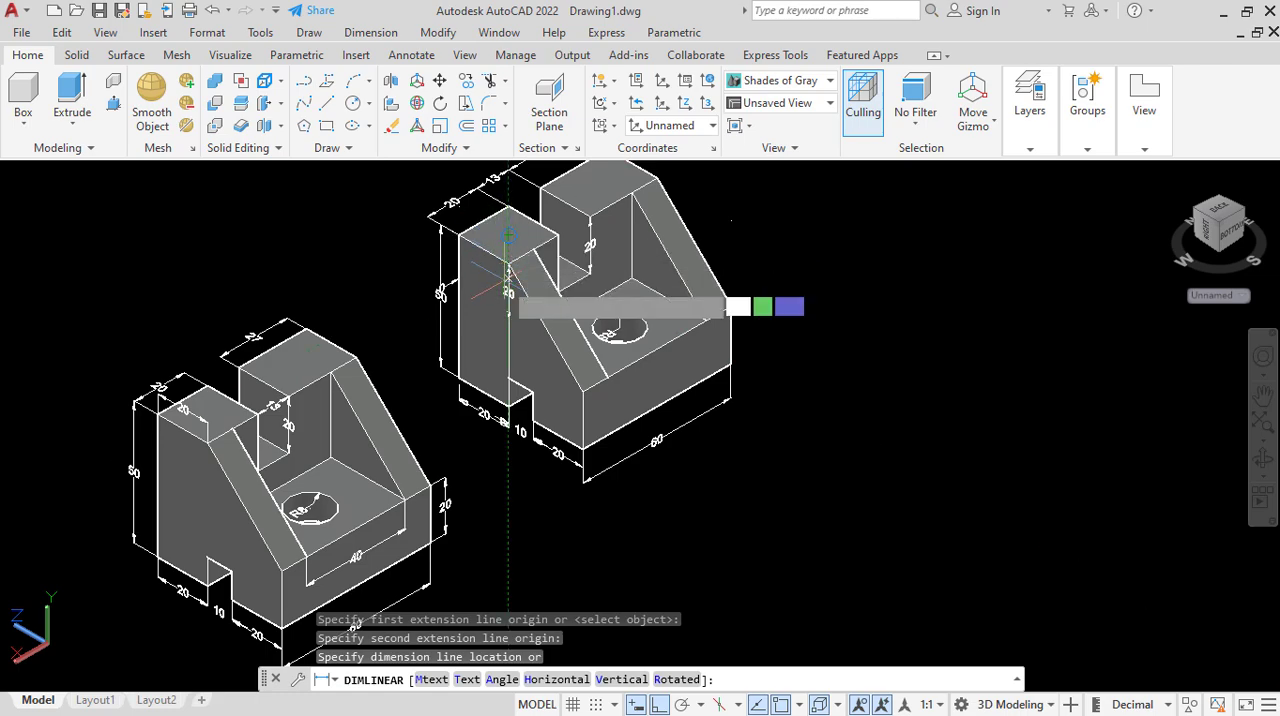
right_click(506, 285)
left_click(552, 316)
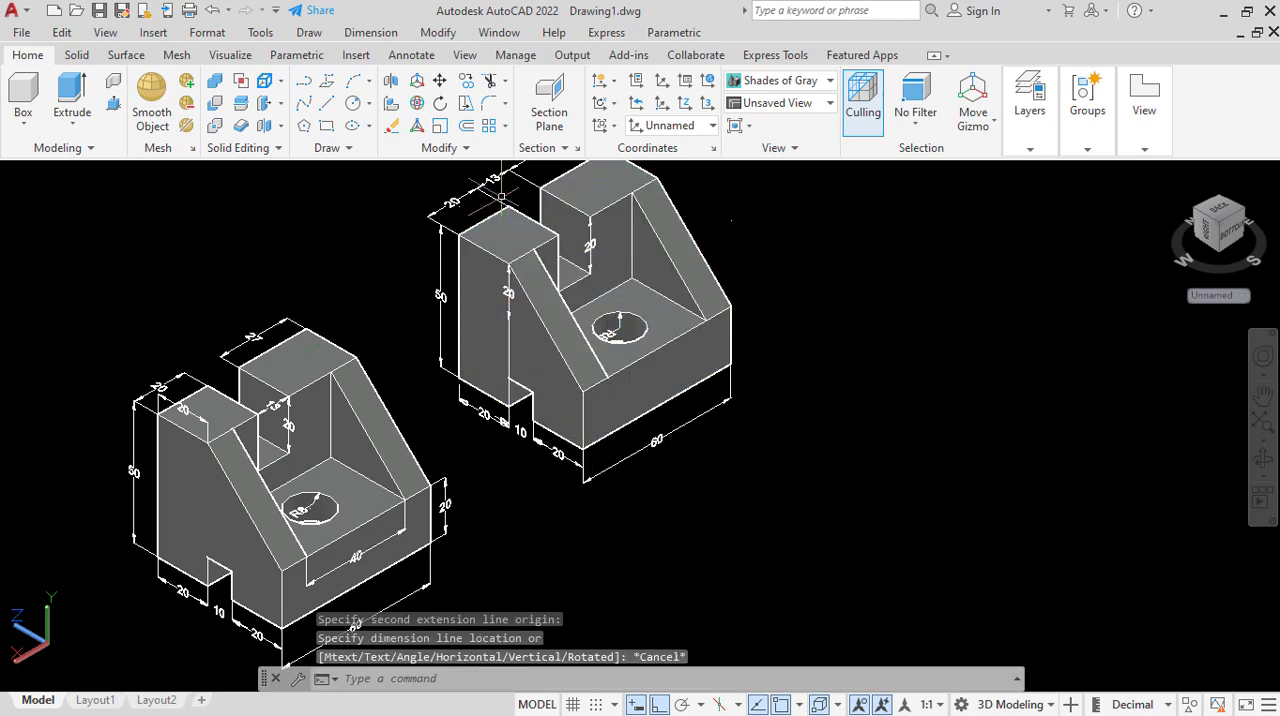
left_click(1212, 295)
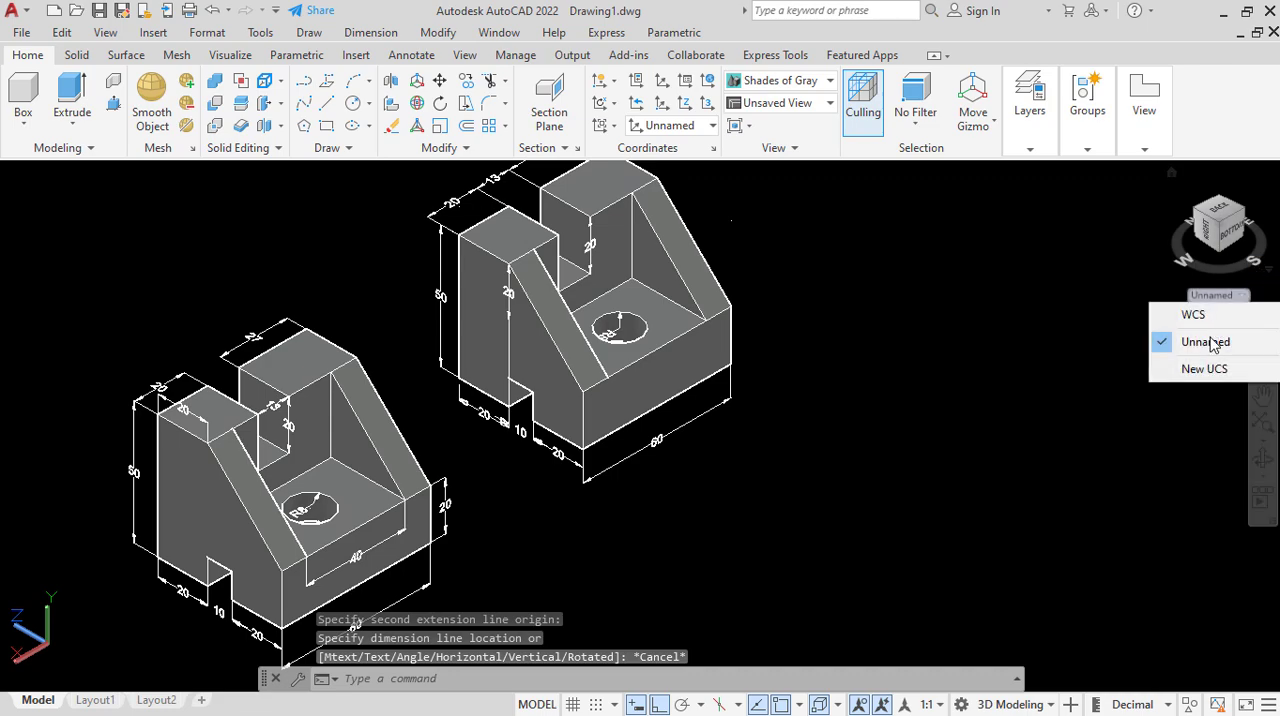
left_click(1206, 369)
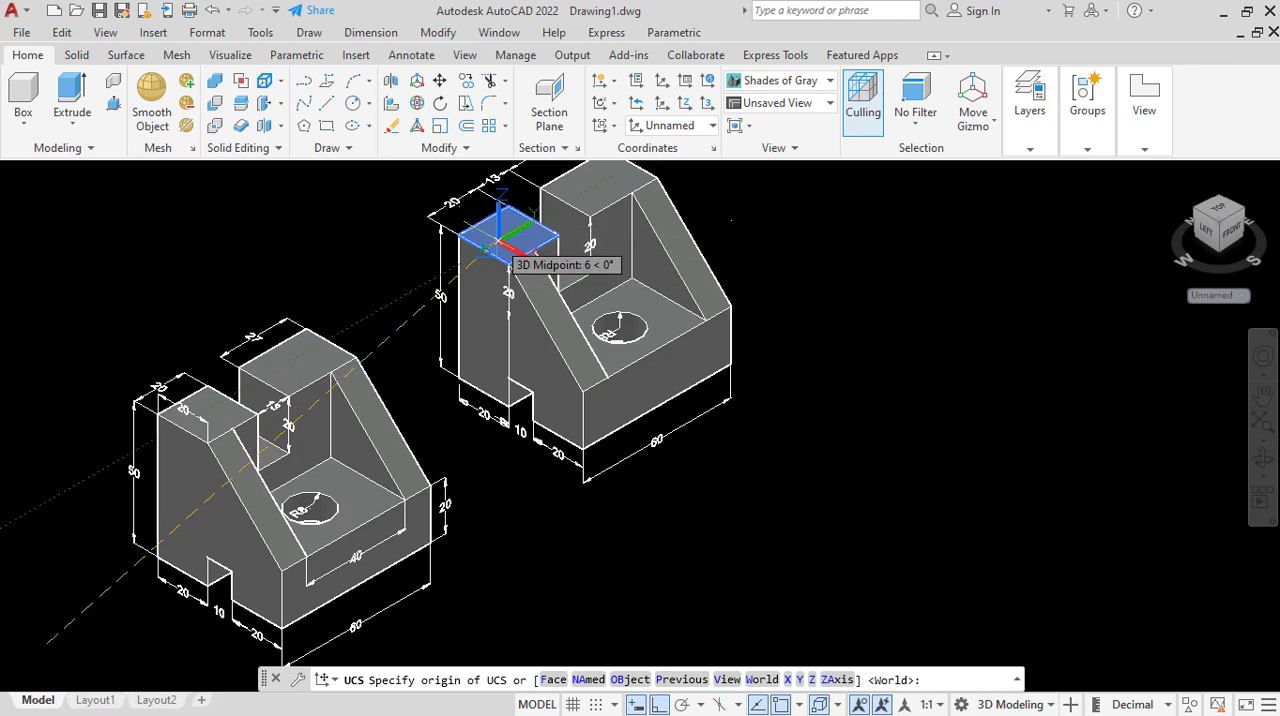
left_click(500, 243)
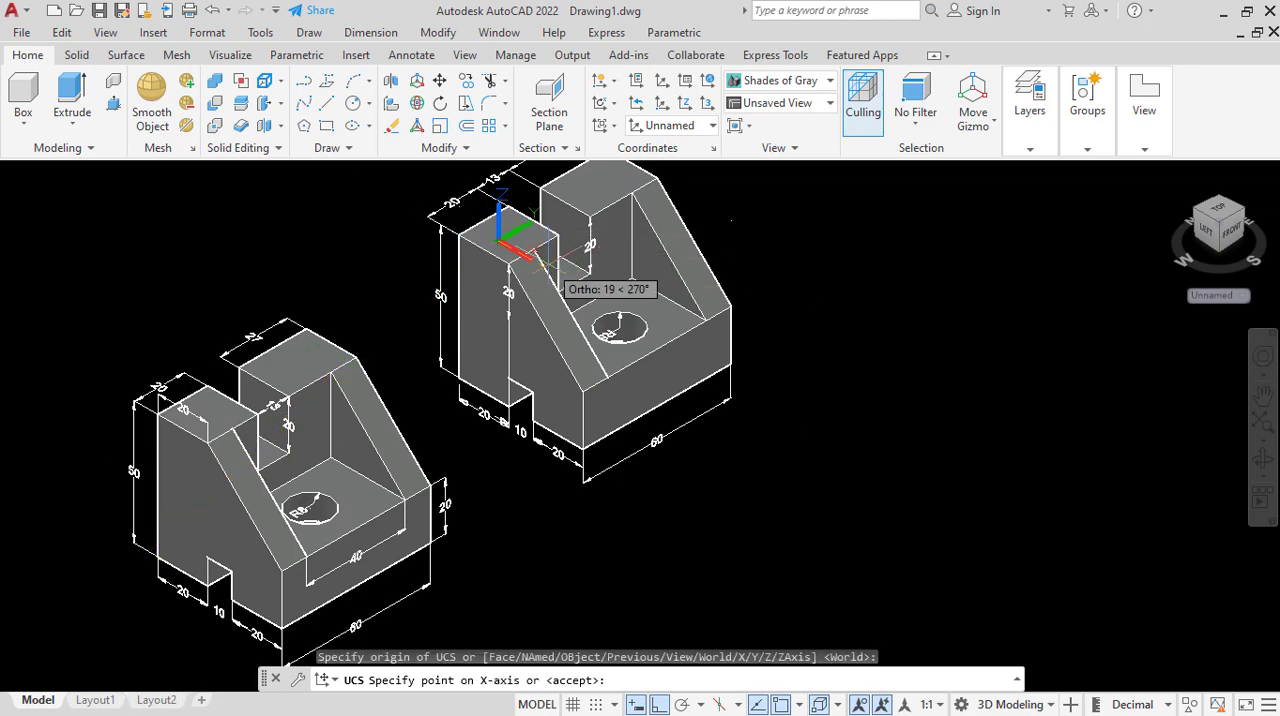
key("Escape")
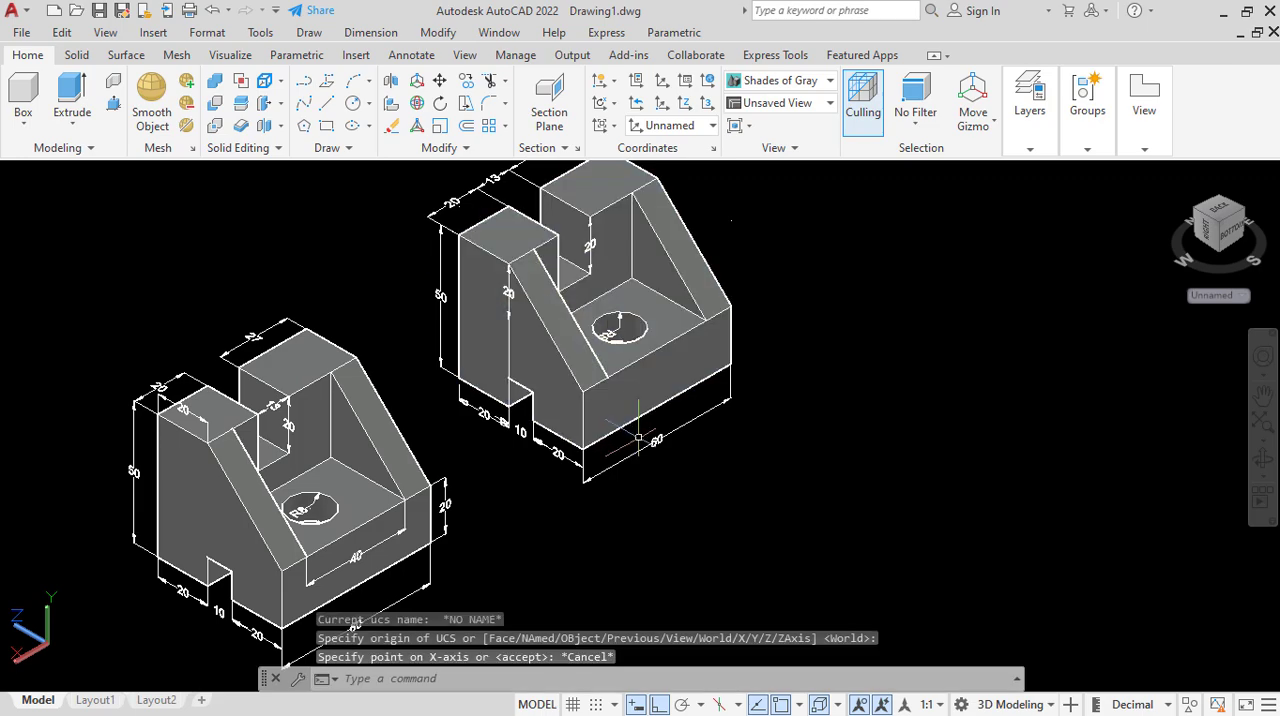
Preview both dimensioned parts in the Sketchy and Hidden visual styles.
scroll(613, 440, "down", 2)
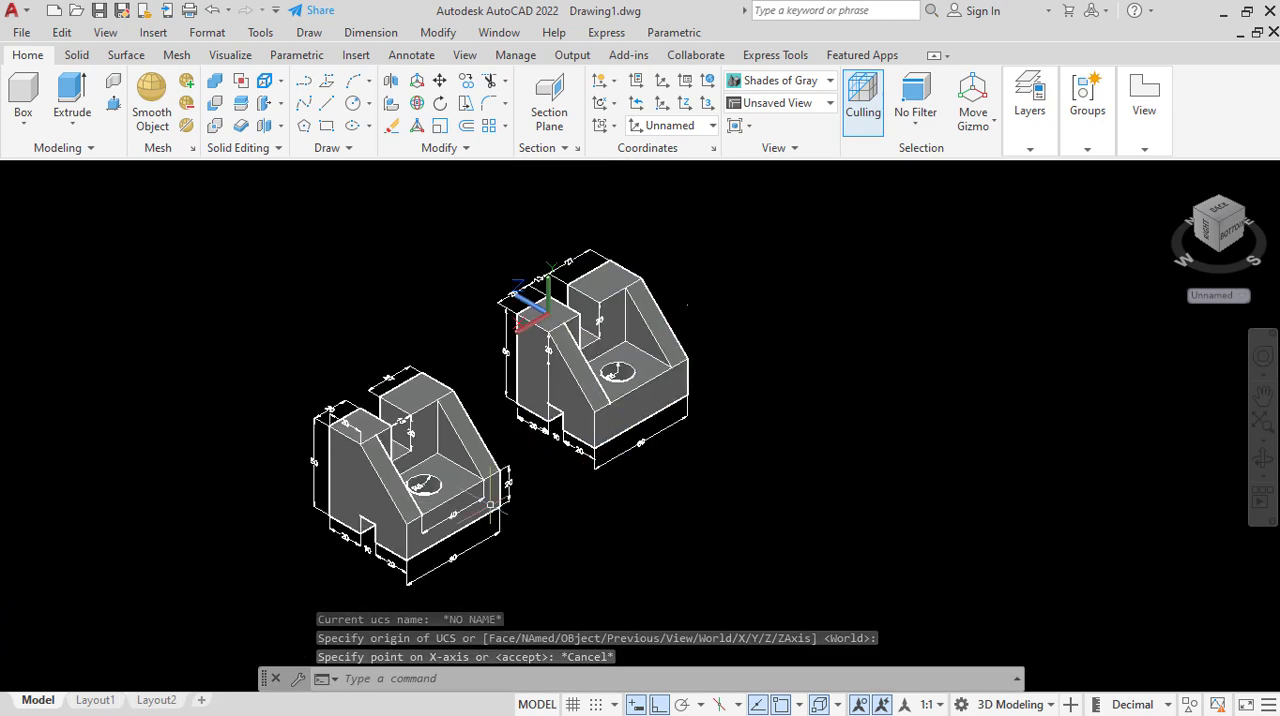
scroll(480, 515, "up", 2)
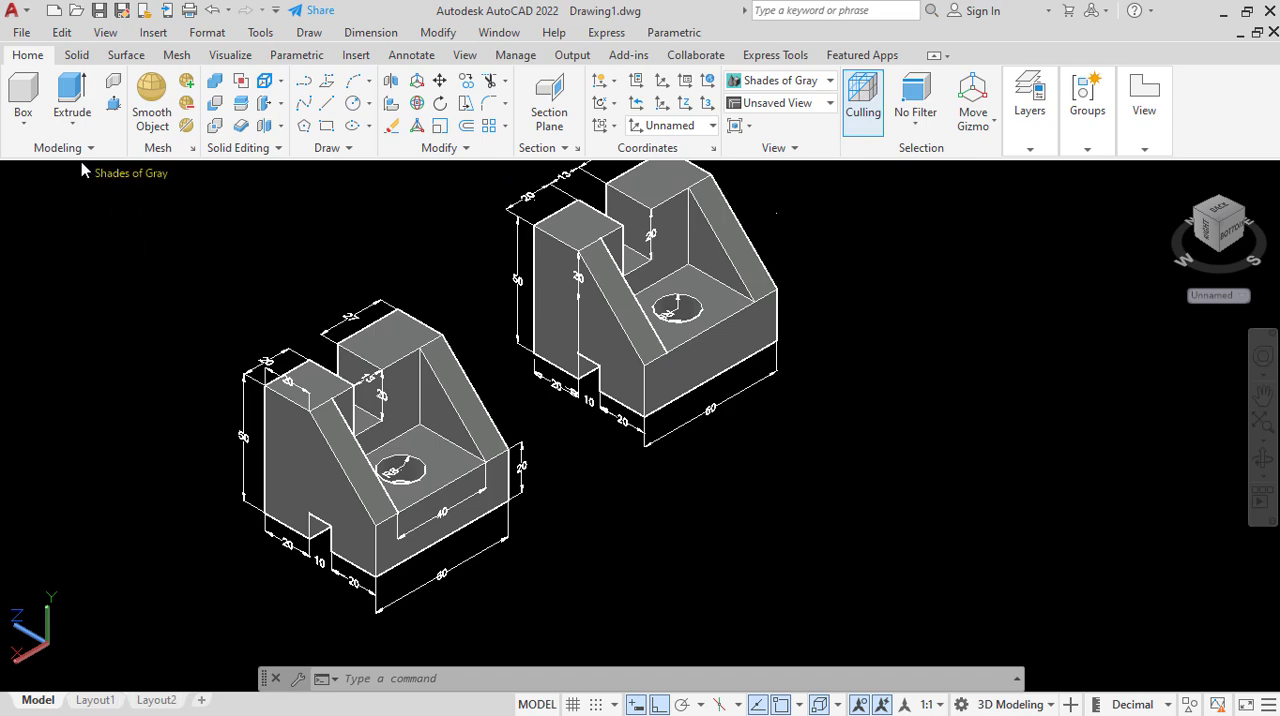
left_click(128, 174)
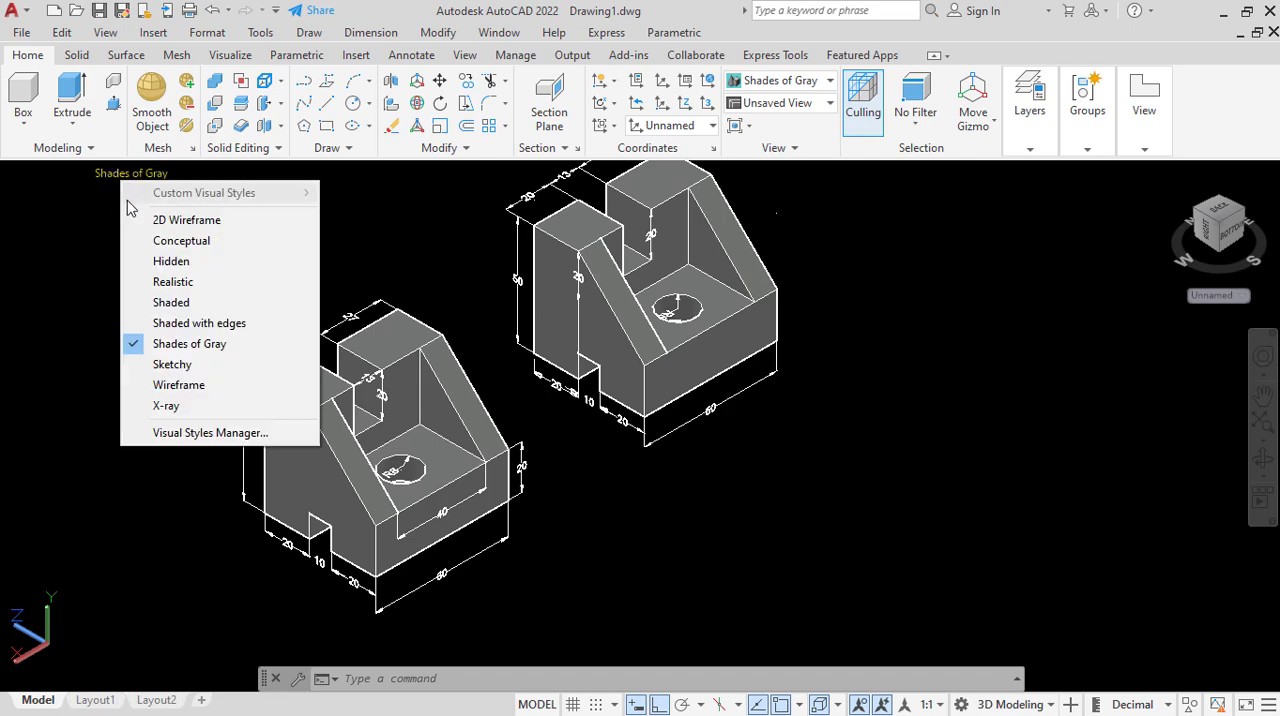
left_click(180, 365)
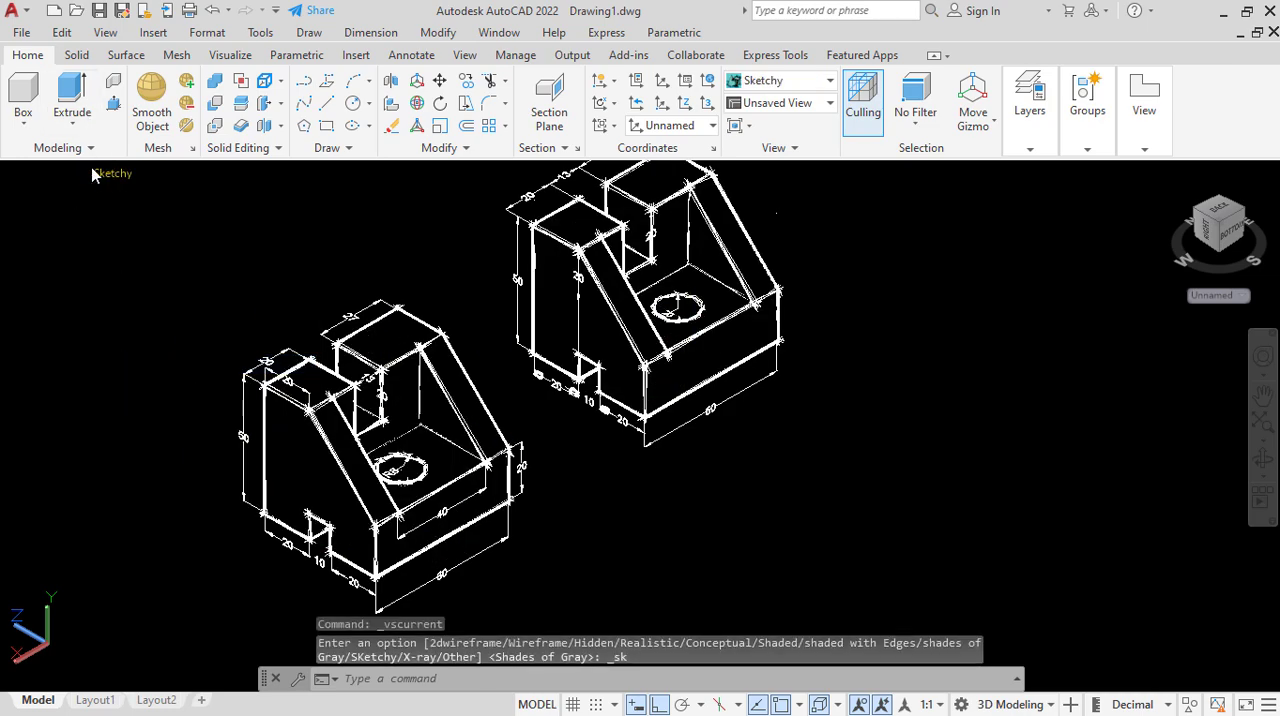
left_click(110, 174)
left_click(160, 261)
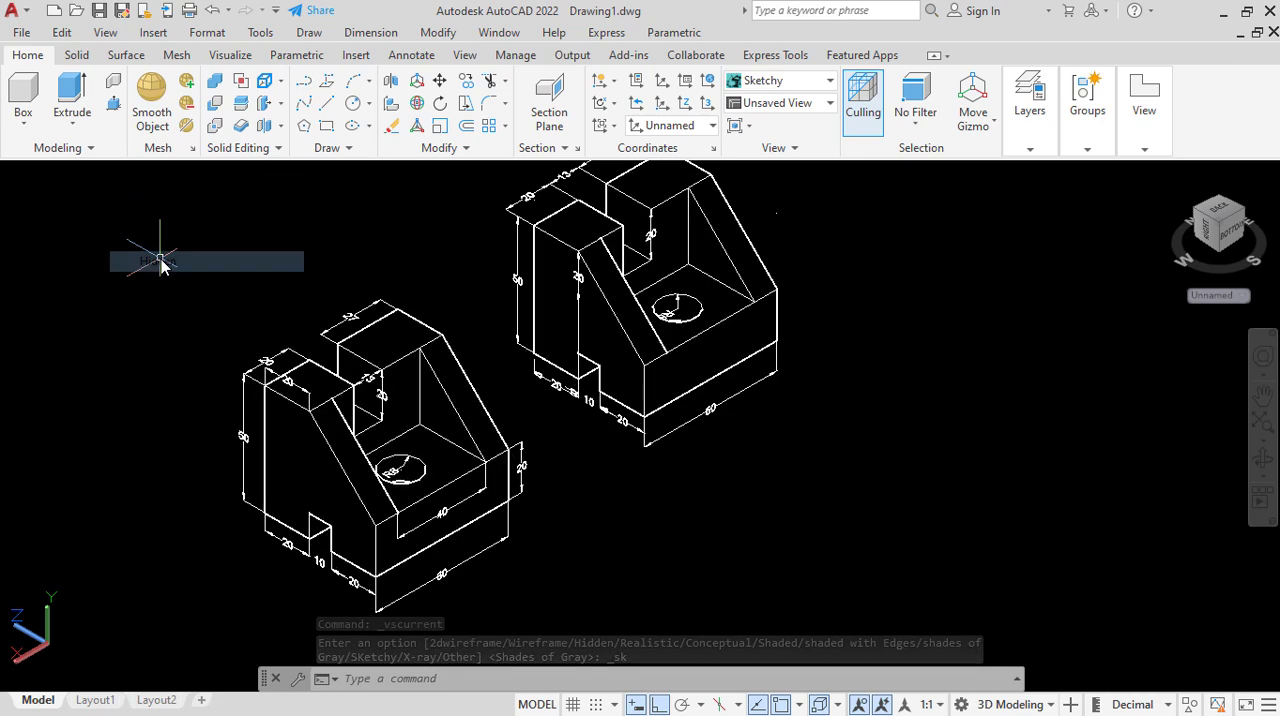
scroll(362, 453, "down", 2)
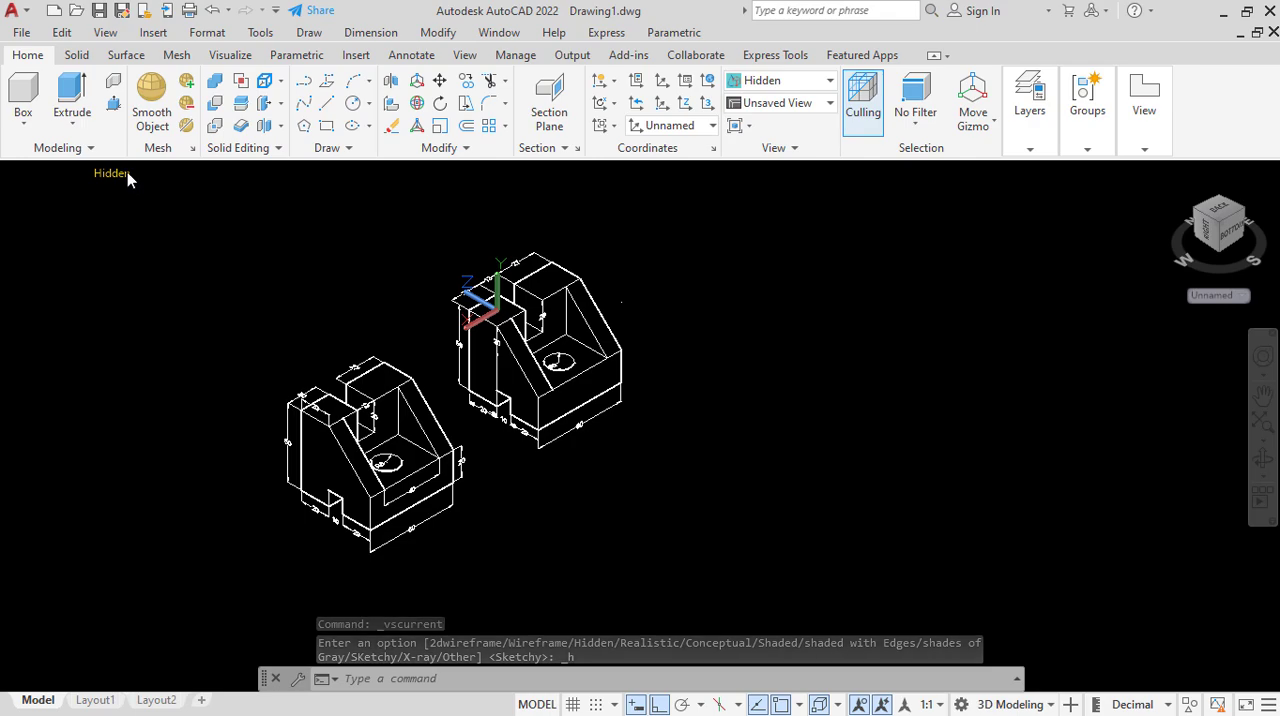
Preview the Conceptual visual style on both parts and return the display to Shades of Gray.
left_click(125, 174)
left_click(185, 241)
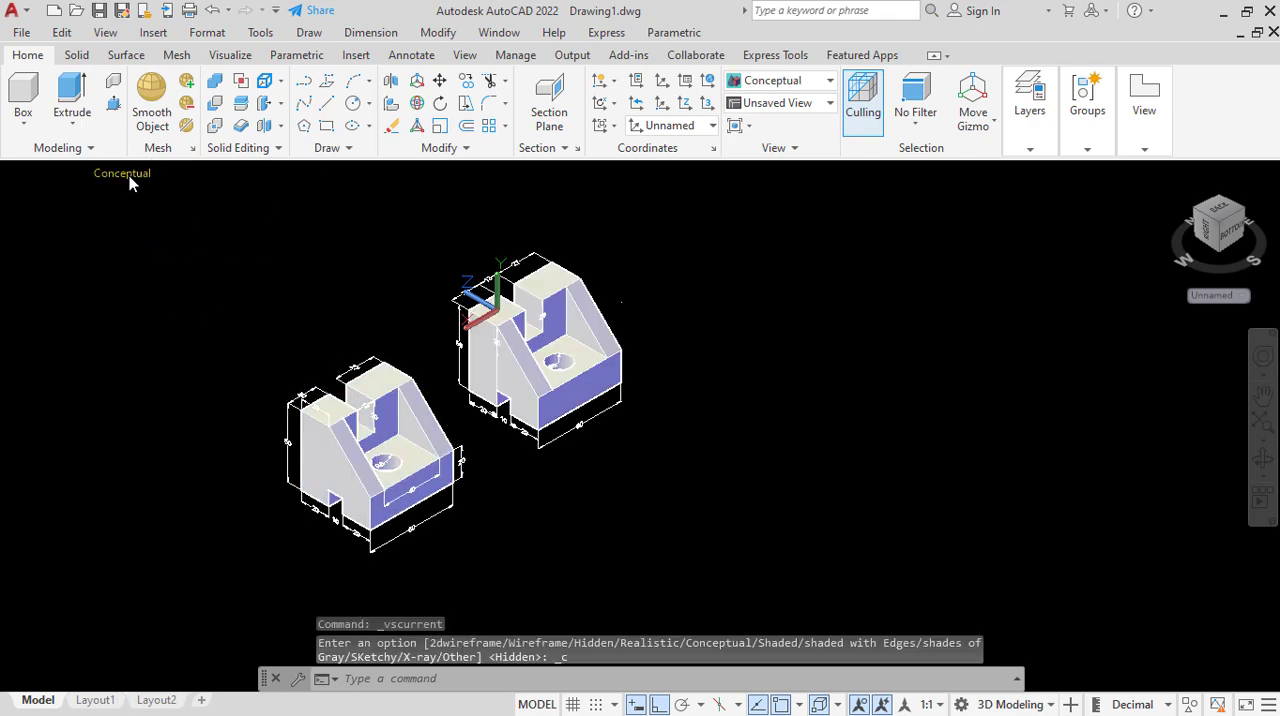
left_click(129, 175)
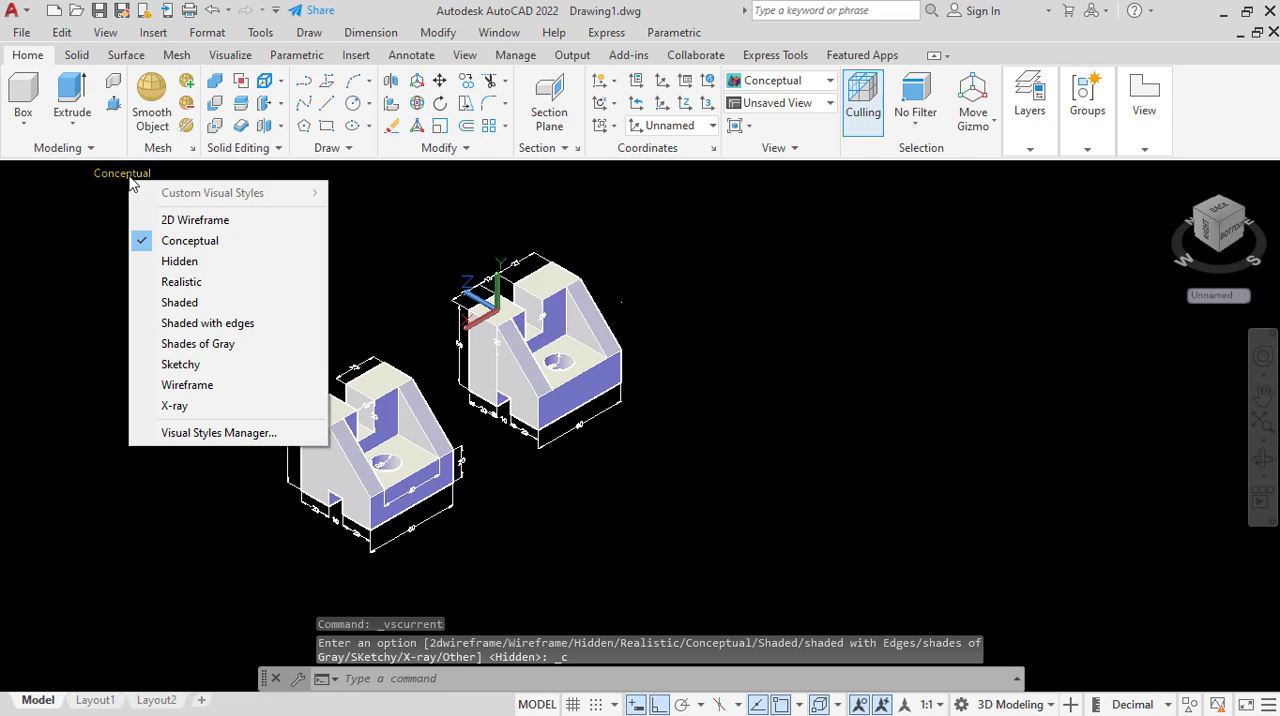
left_click(195, 343)
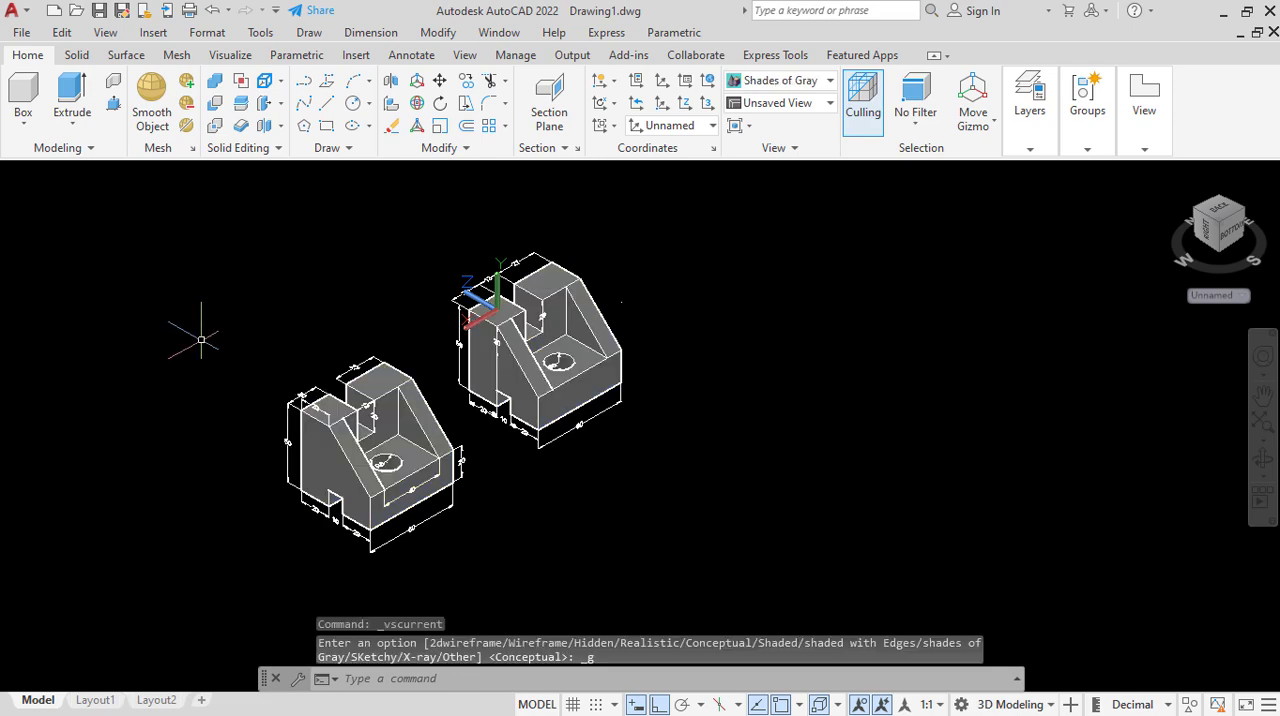
scroll(394, 345, "up", 2)
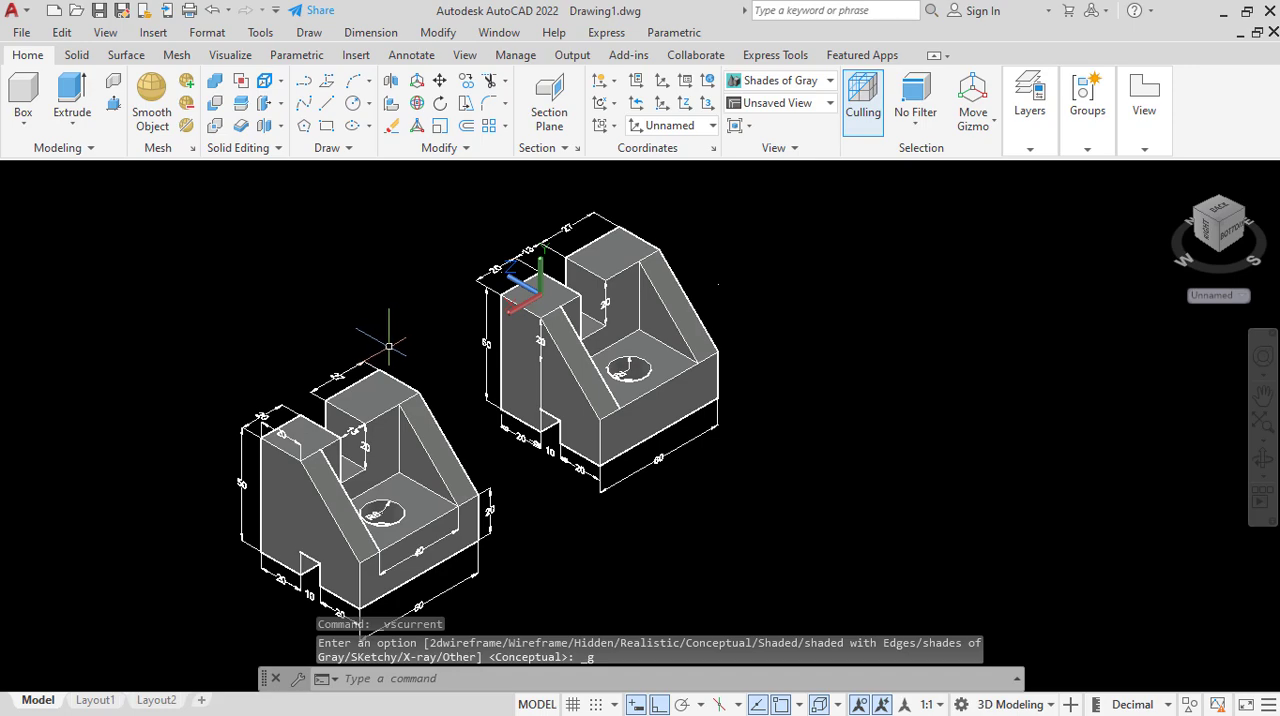